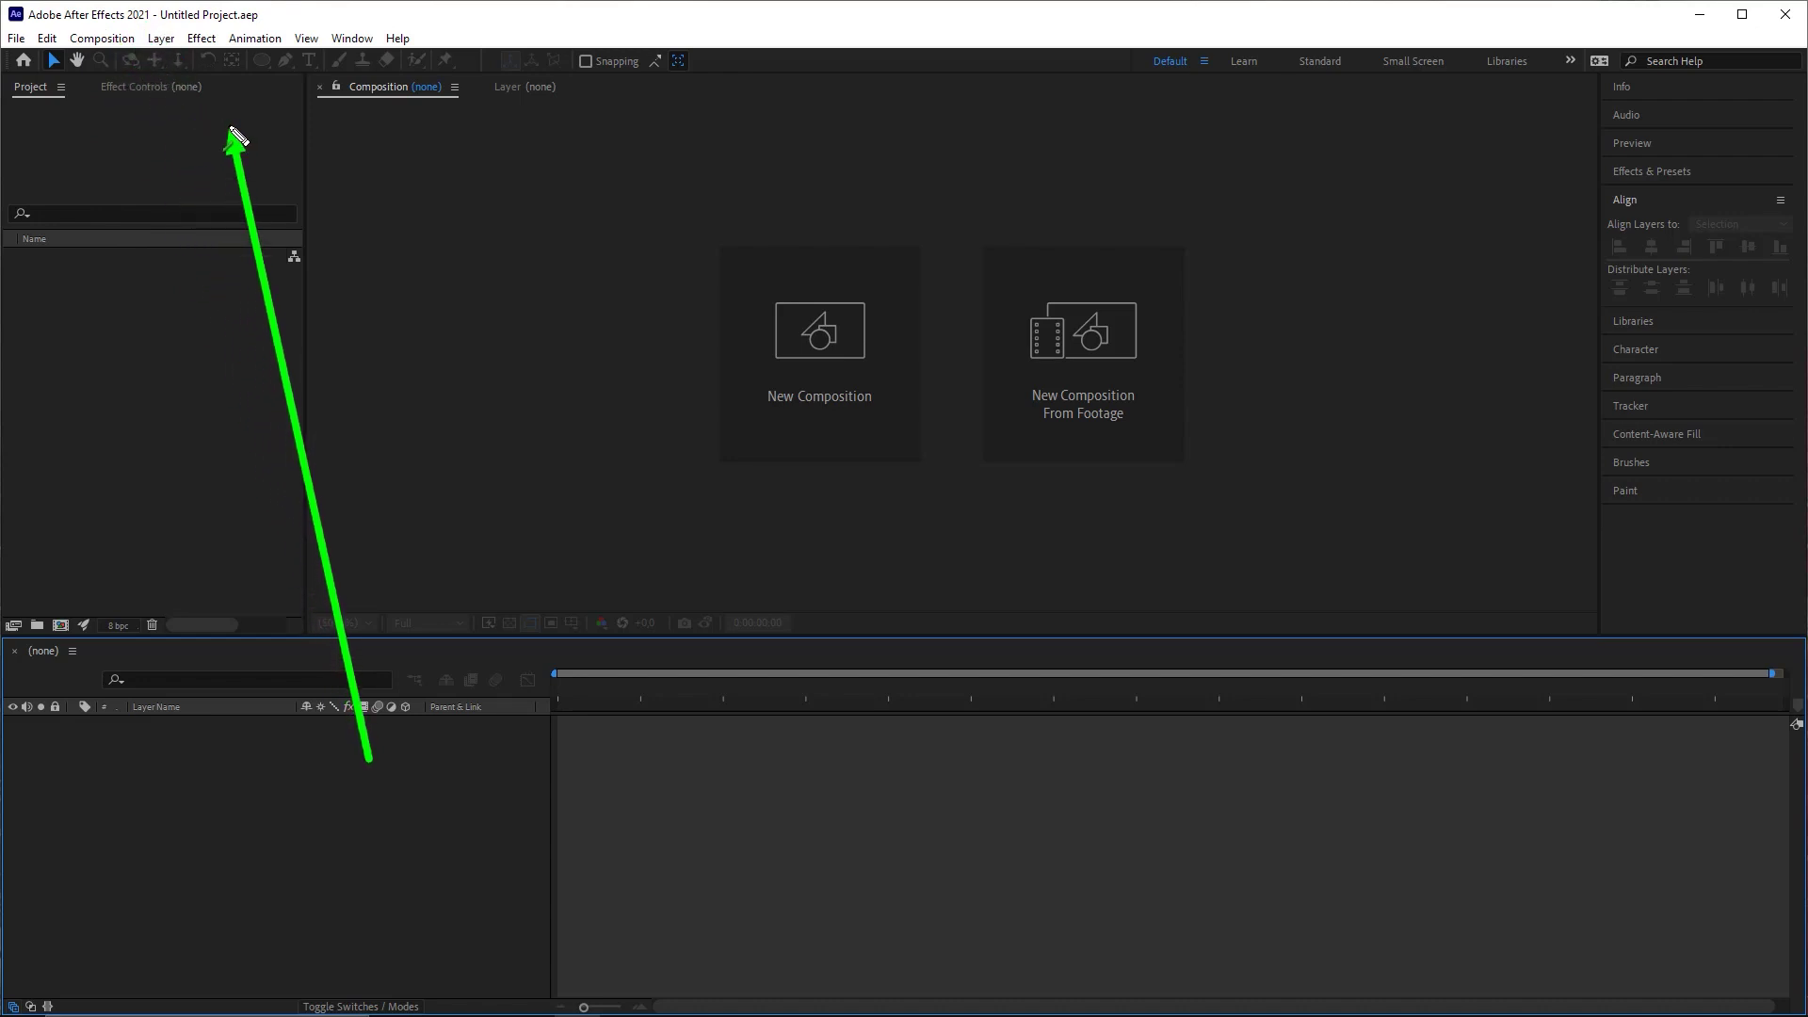
Step: Start a new 1000 x 1000 px composition and set its background color to dark gray 393939
{"action": "left_click", "coordinate": [821, 429]}
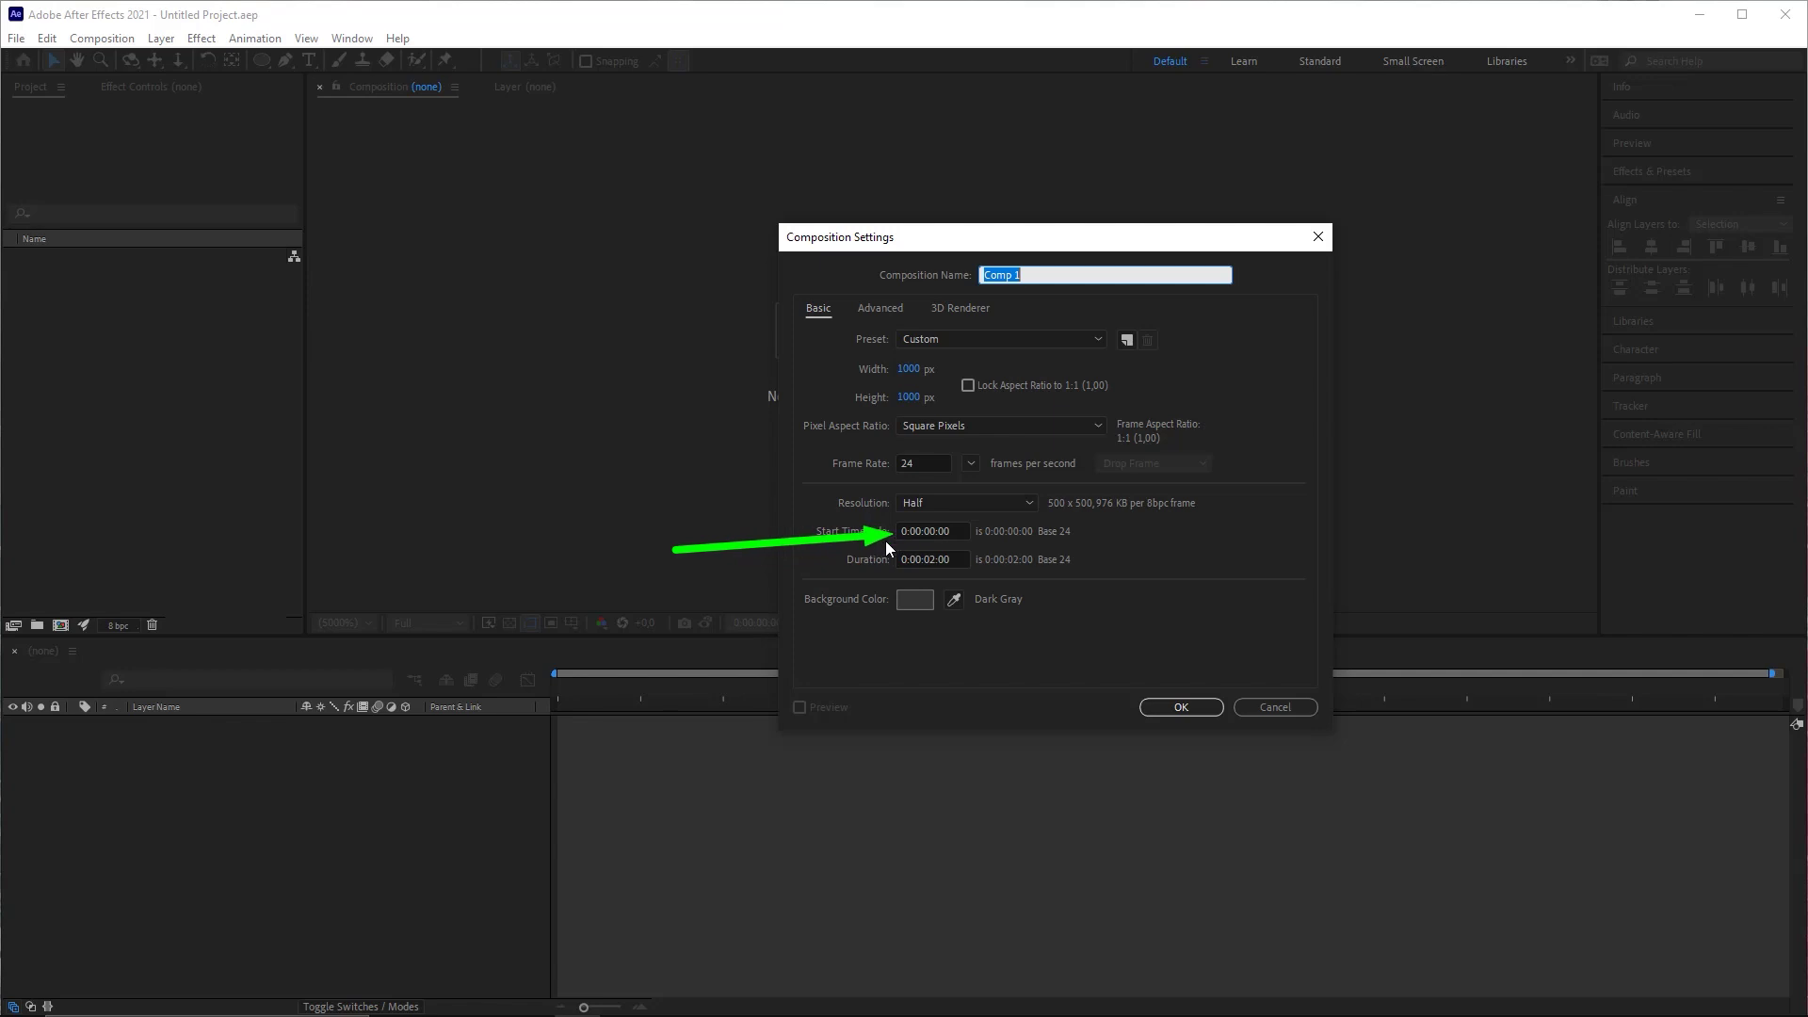
{"action": "left_click", "coordinate": [916, 602]}
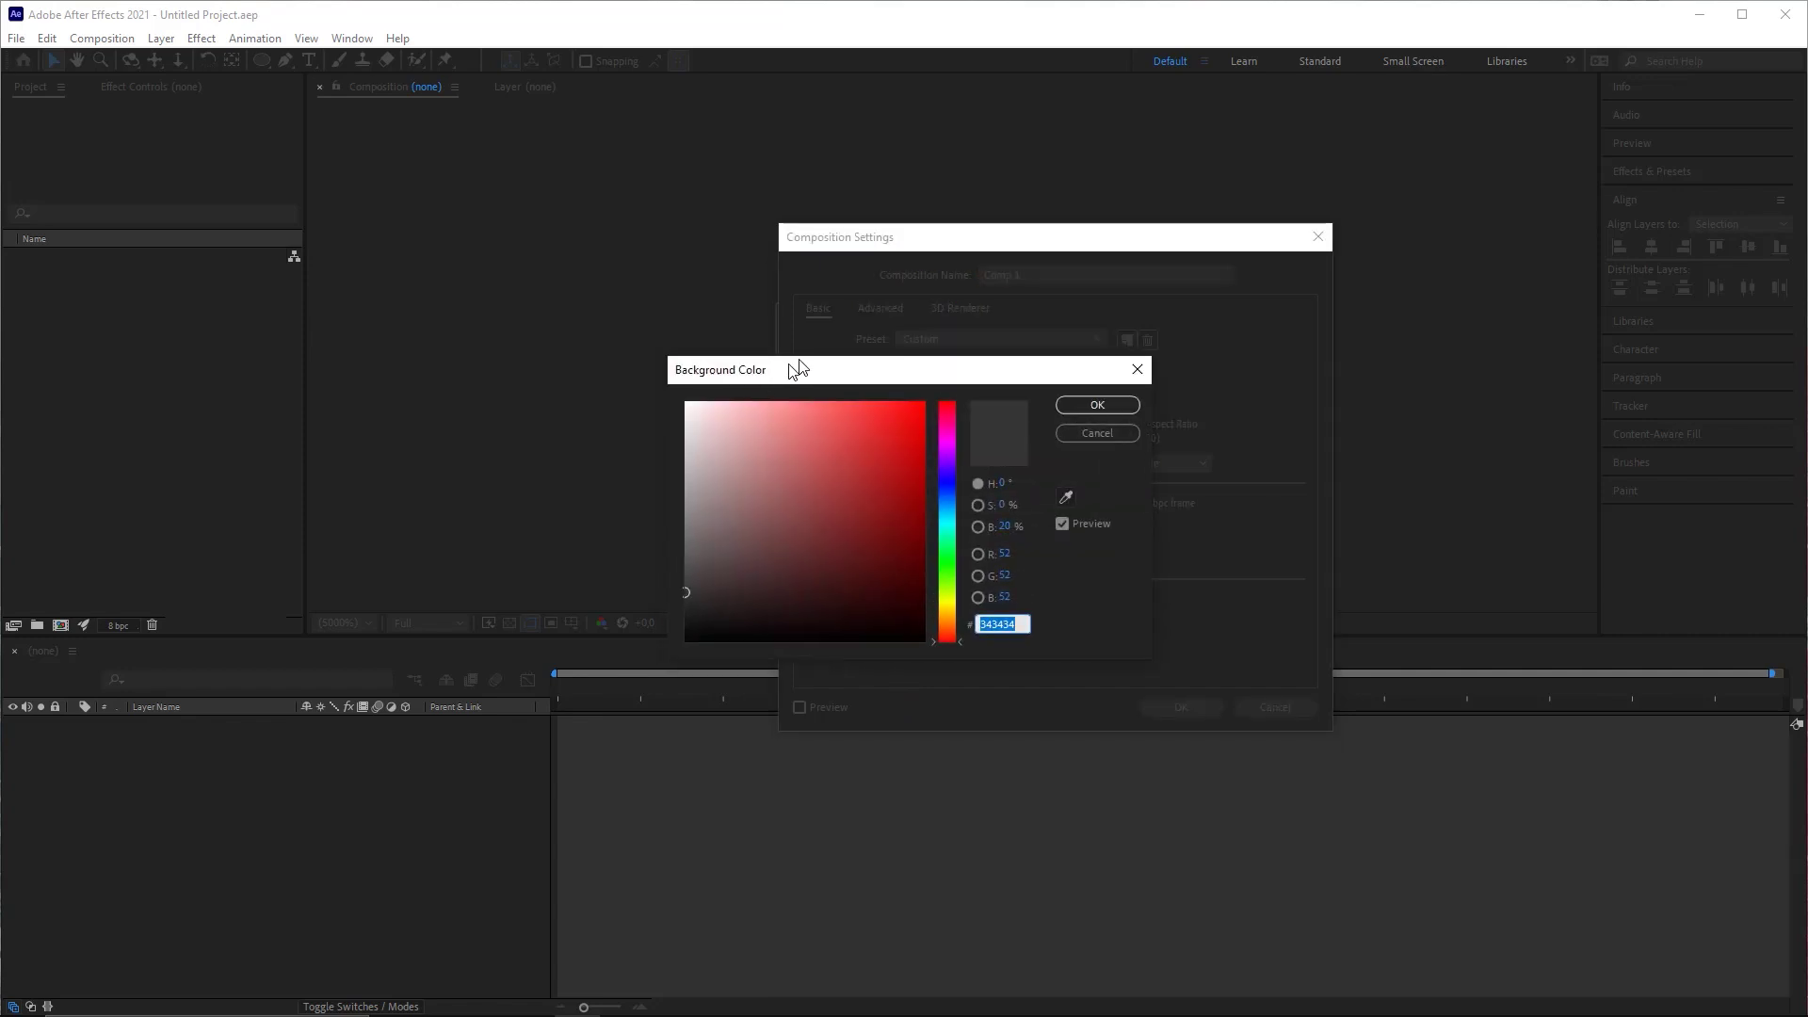
{"action": "left_click_drag", "start_coordinate": [791, 364], "coordinate": [797, 347]}
{"action": "mouse_move", "coordinate": [696, 559]}
{"action": "left_mouse_down"}
{"action": "mouse_move", "coordinate": [647, 556]}
{"action": "mouse_move", "coordinate": [648, 571]}
{"action": "mouse_move", "coordinate": [656, 585]}
{"action": "mouse_move", "coordinate": [665, 437]}
{"action": "left_mouse_up"}
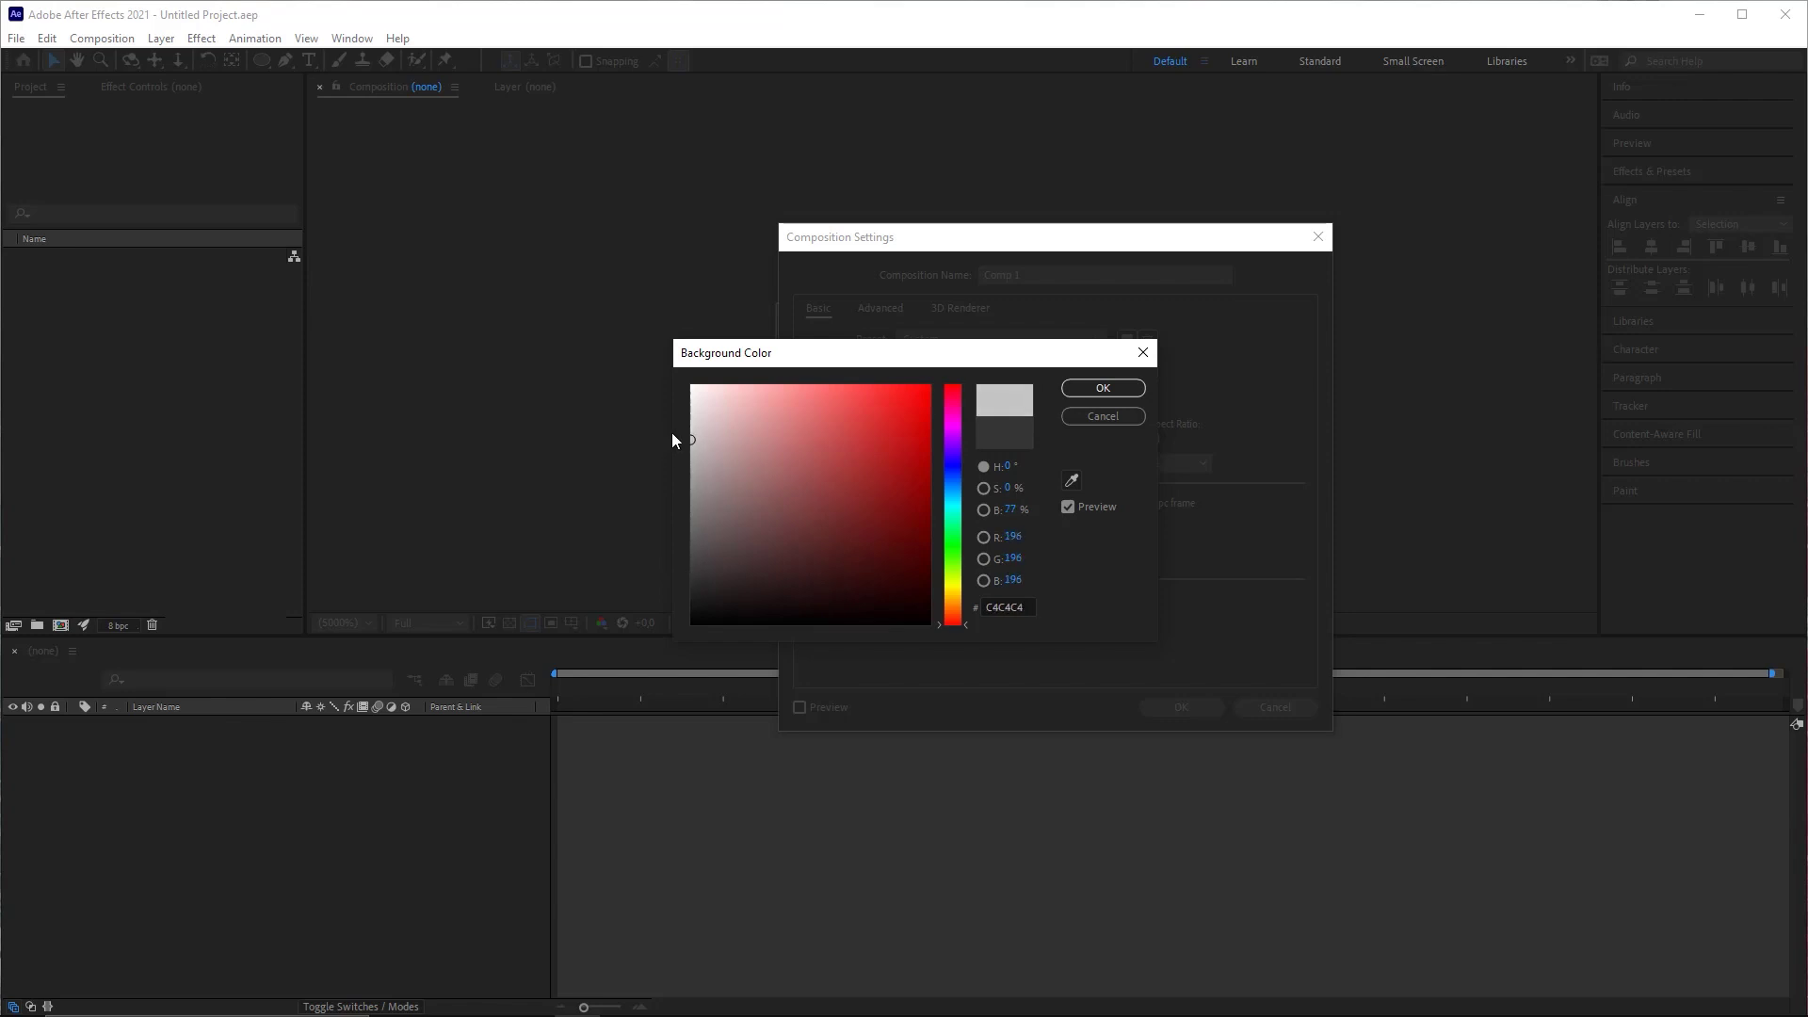
{"action": "left_click_drag", "start_coordinate": [708, 567], "coordinate": [668, 573]}
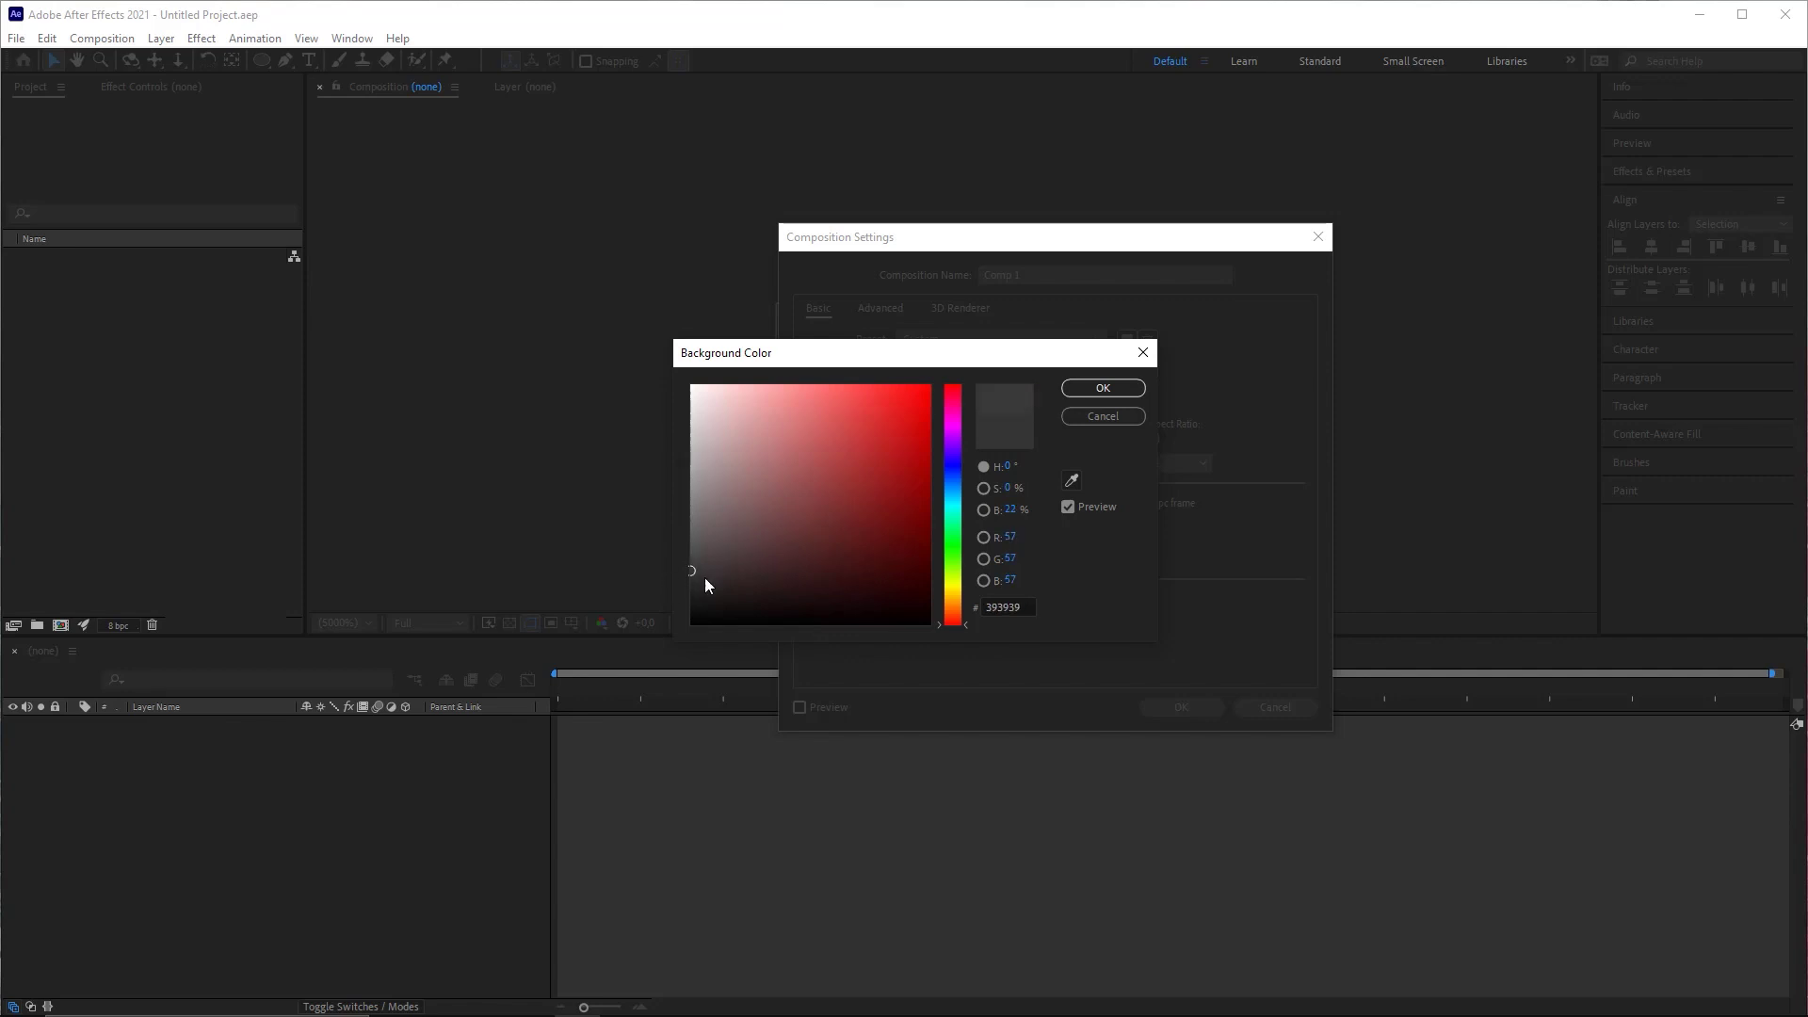
{"action": "left_click", "coordinate": [1087, 393]}
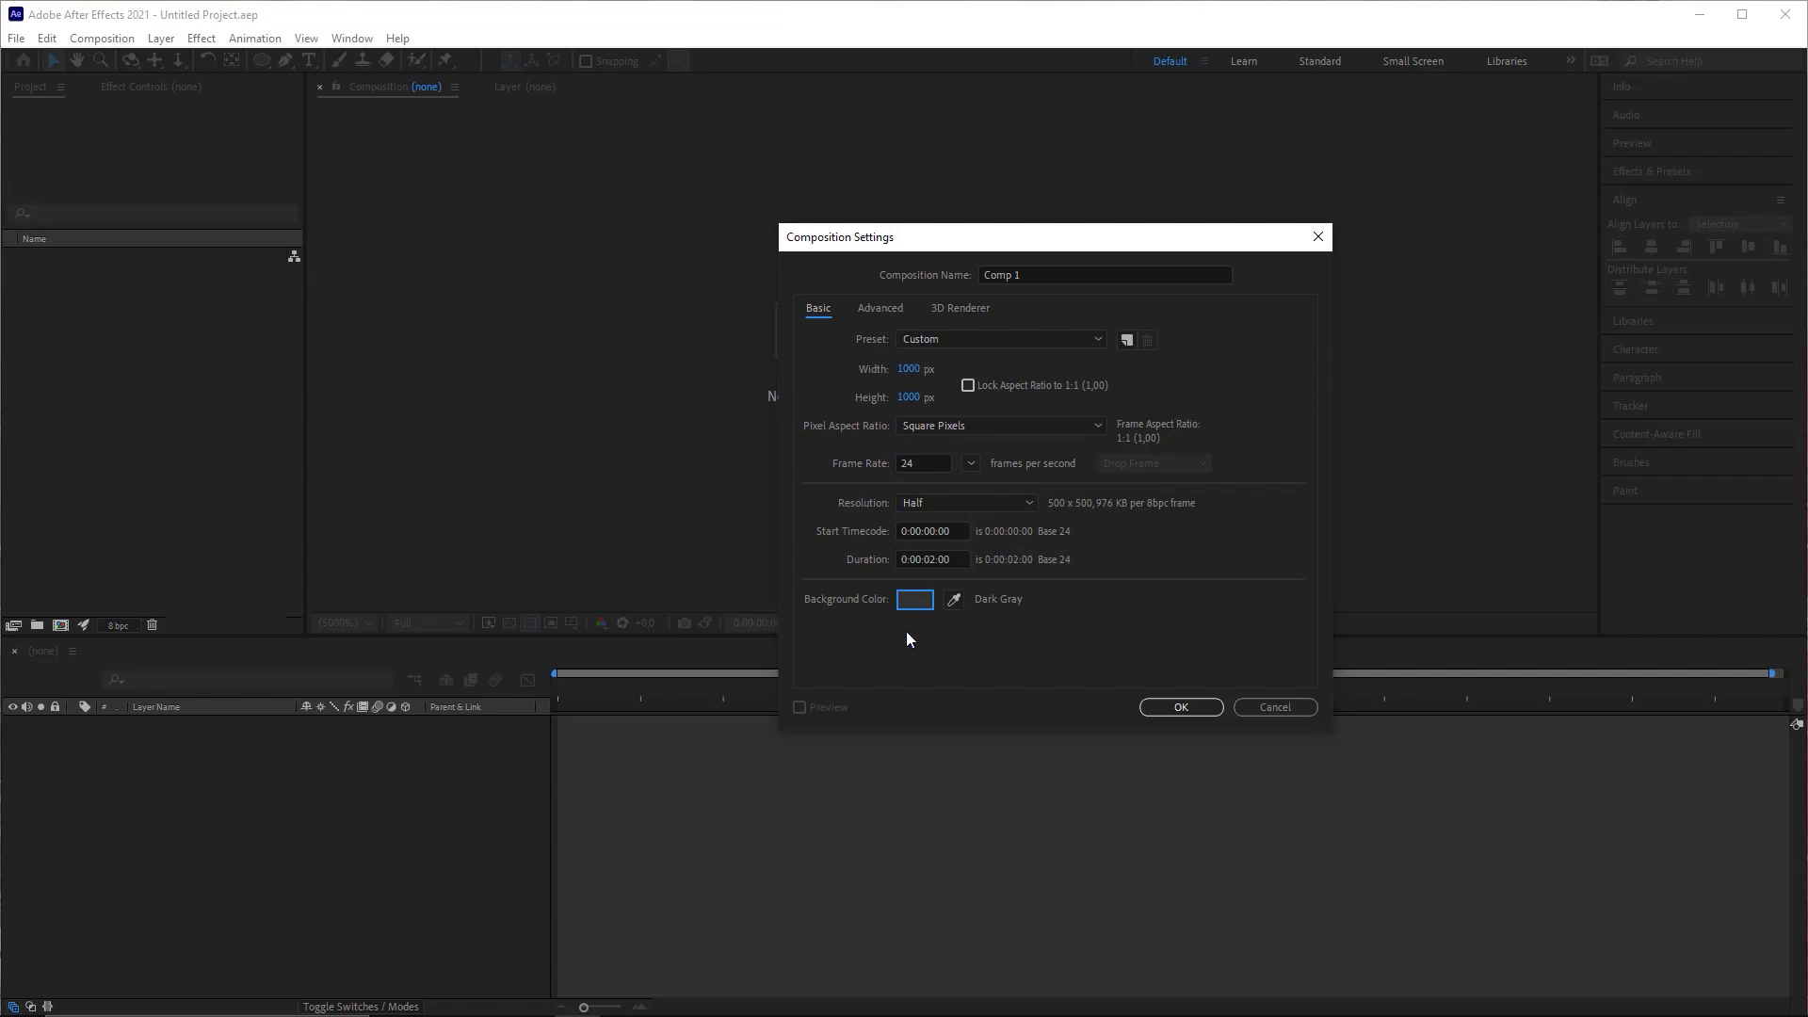
Step: Name the composition Frasco and create it with a frame rate of 24 and a duration of 0:00:02:00
{"action": "mouse_move", "coordinate": [901, 606]}
{"action": "left_mouse_down"}
{"action": "mouse_move", "coordinate": [898, 288]}
{"action": "mouse_move", "coordinate": [982, 299]}
{"action": "mouse_move", "coordinate": [1022, 279]}
{"action": "mouse_move", "coordinate": [981, 278]}
{"action": "left_mouse_up"}
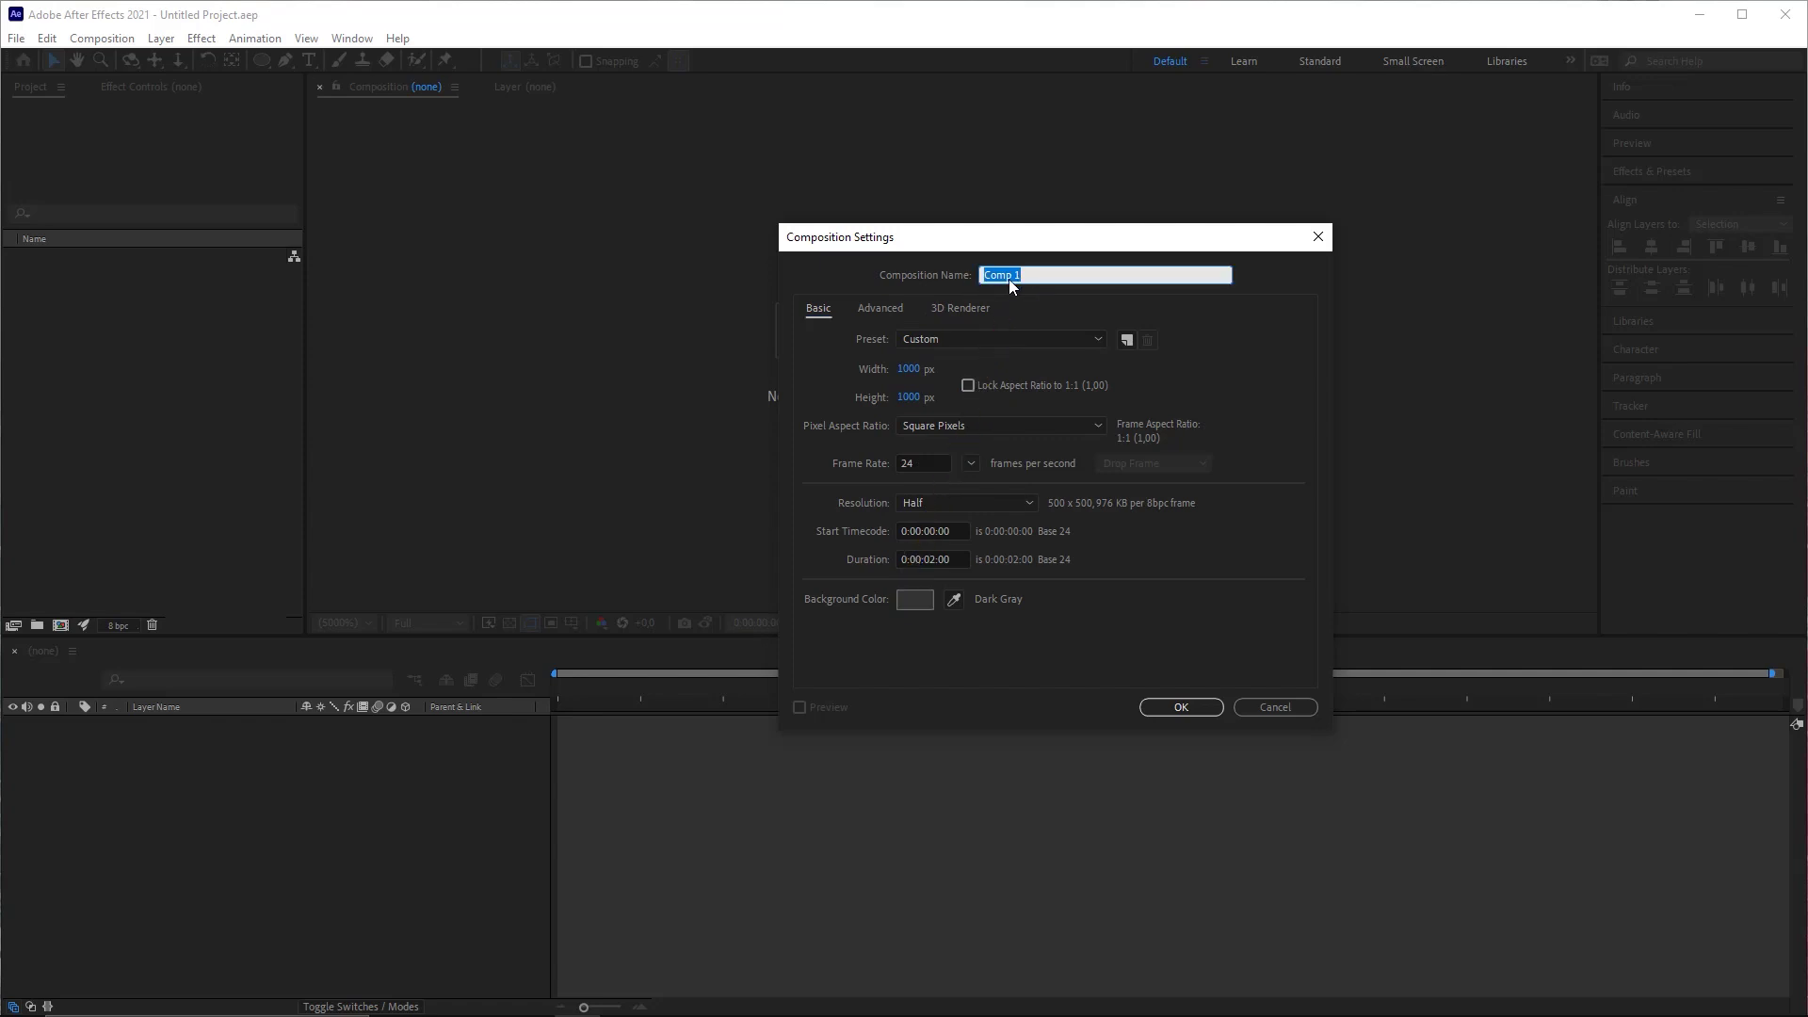
{"action": "type", "text": "Frasco"}
{"action": "left_click_drag", "start_coordinate": [1161, 248], "coordinate": [1174, 235]}
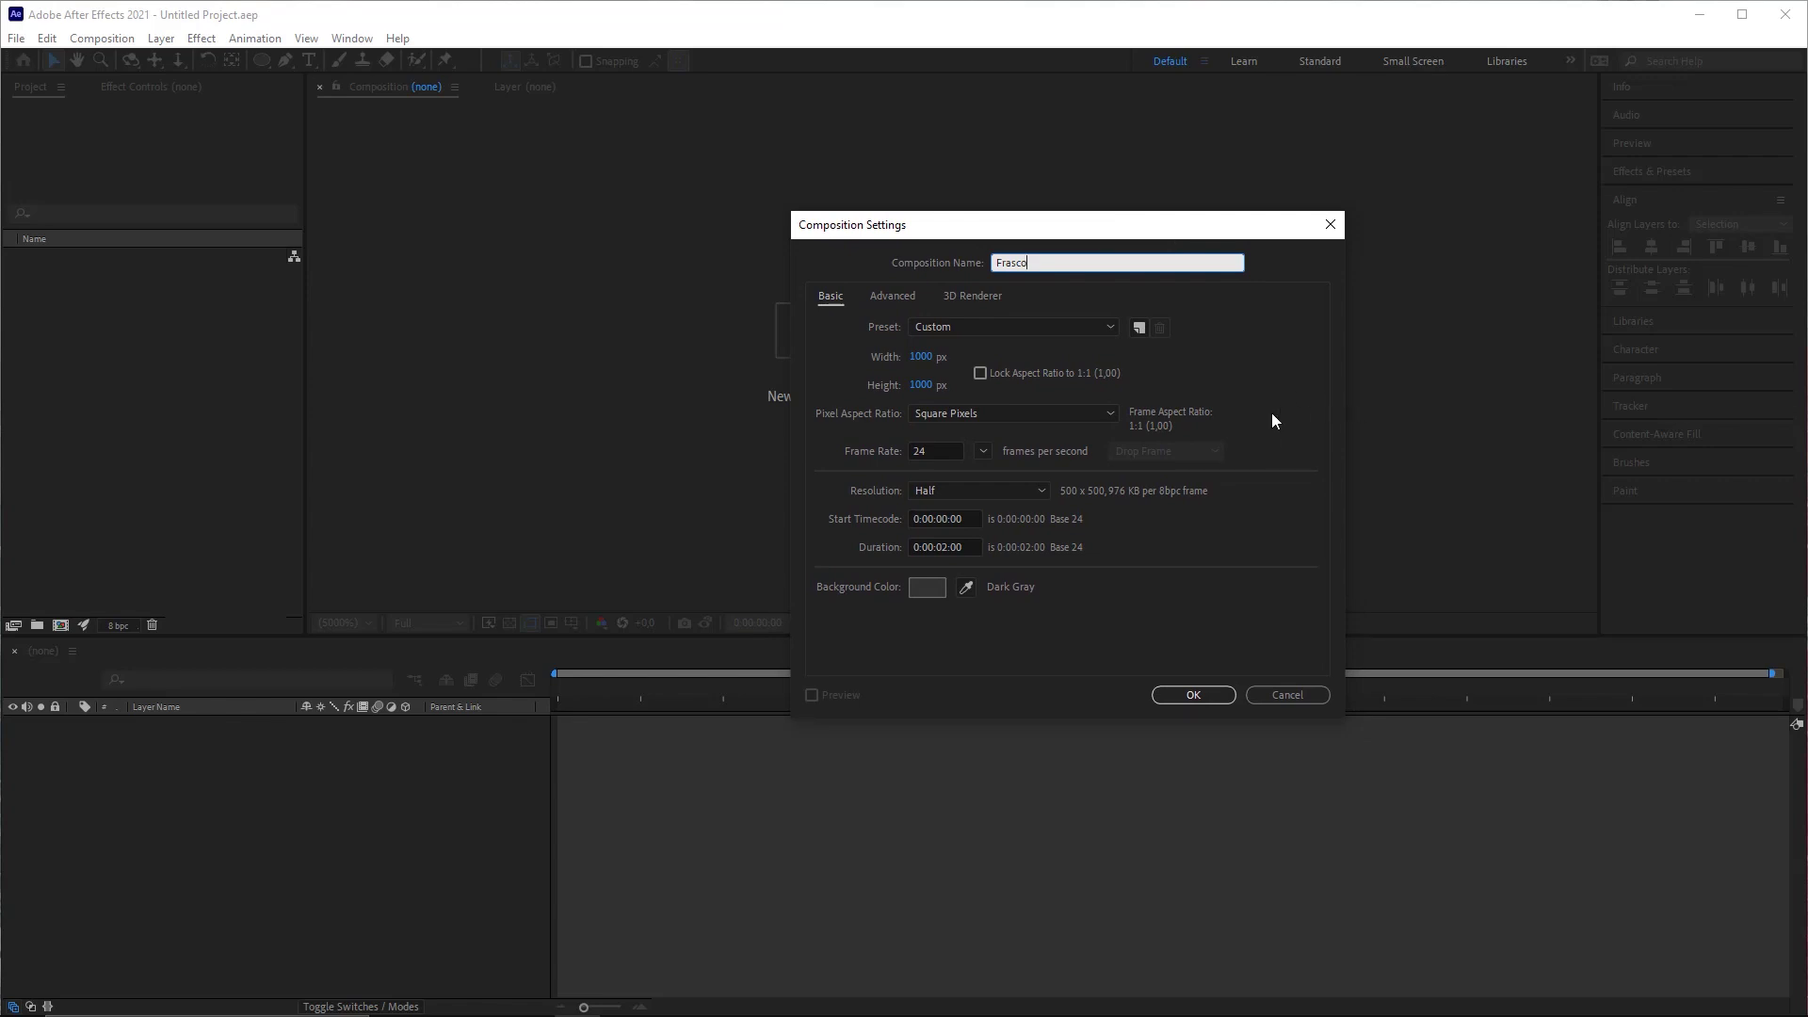
{"action": "left_click_drag", "start_coordinate": [1148, 235], "coordinate": [1150, 230]}
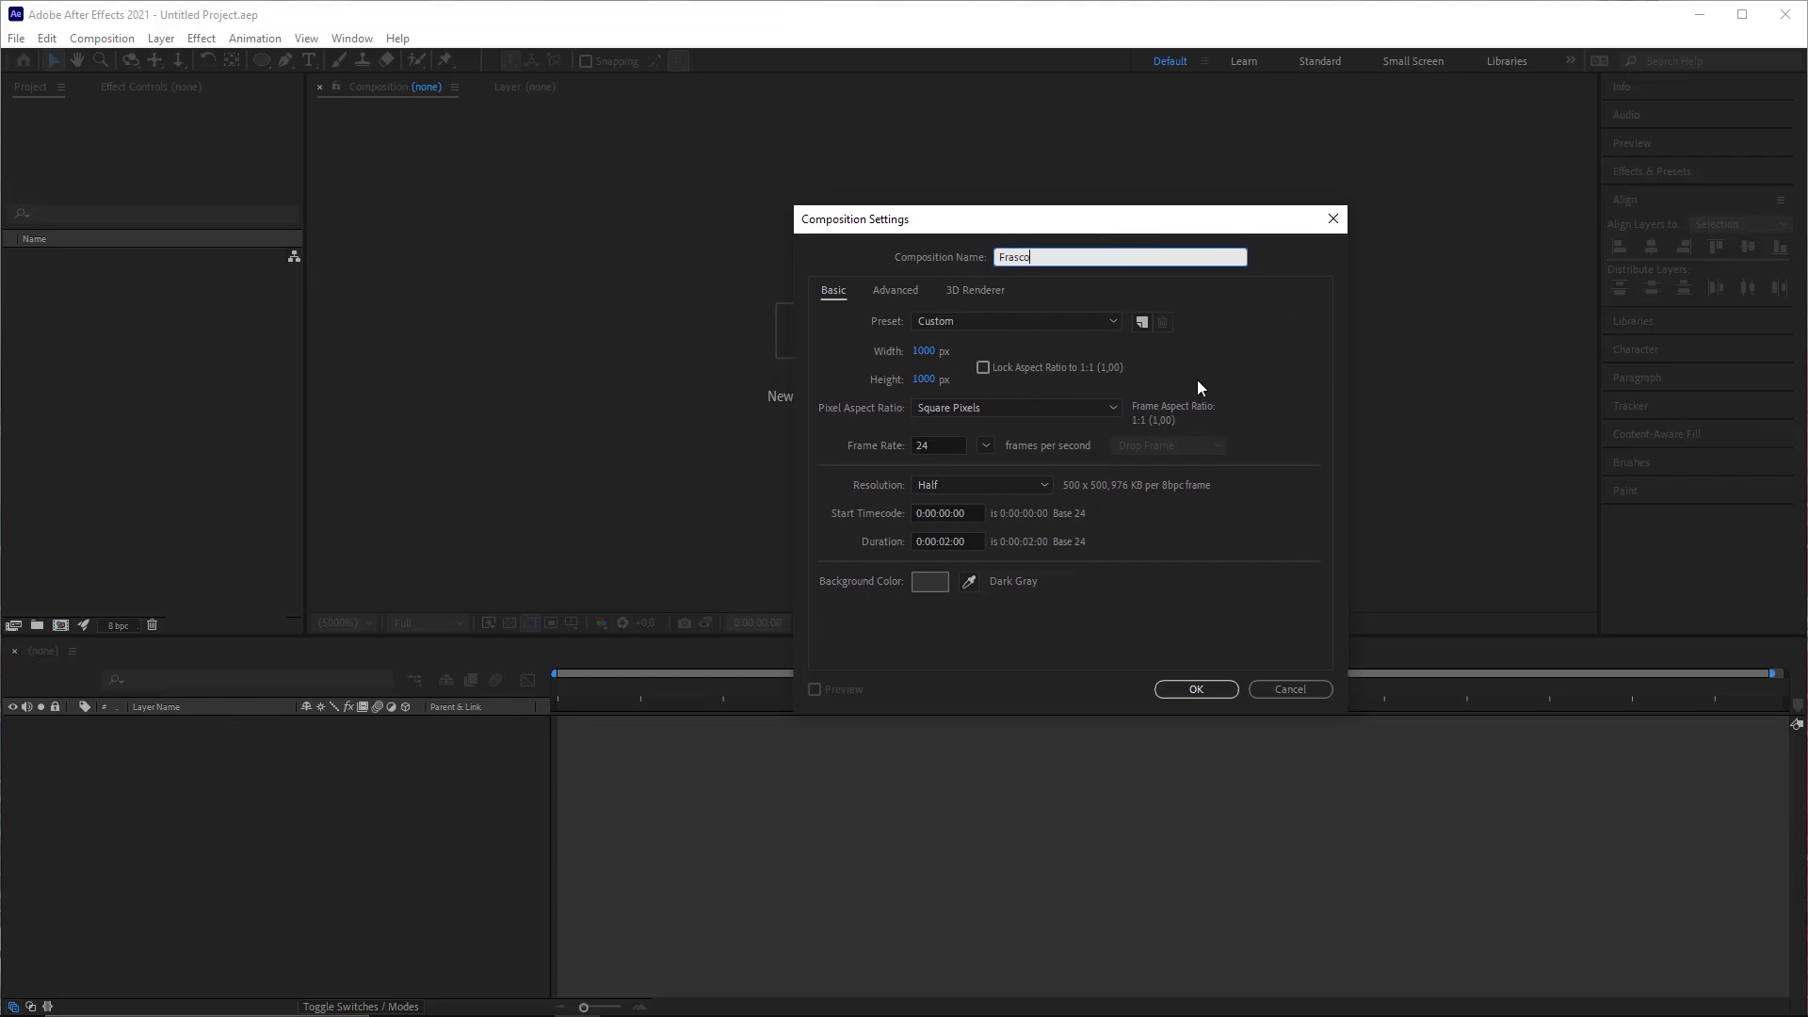
{"action": "left_click", "coordinate": [1195, 690]}
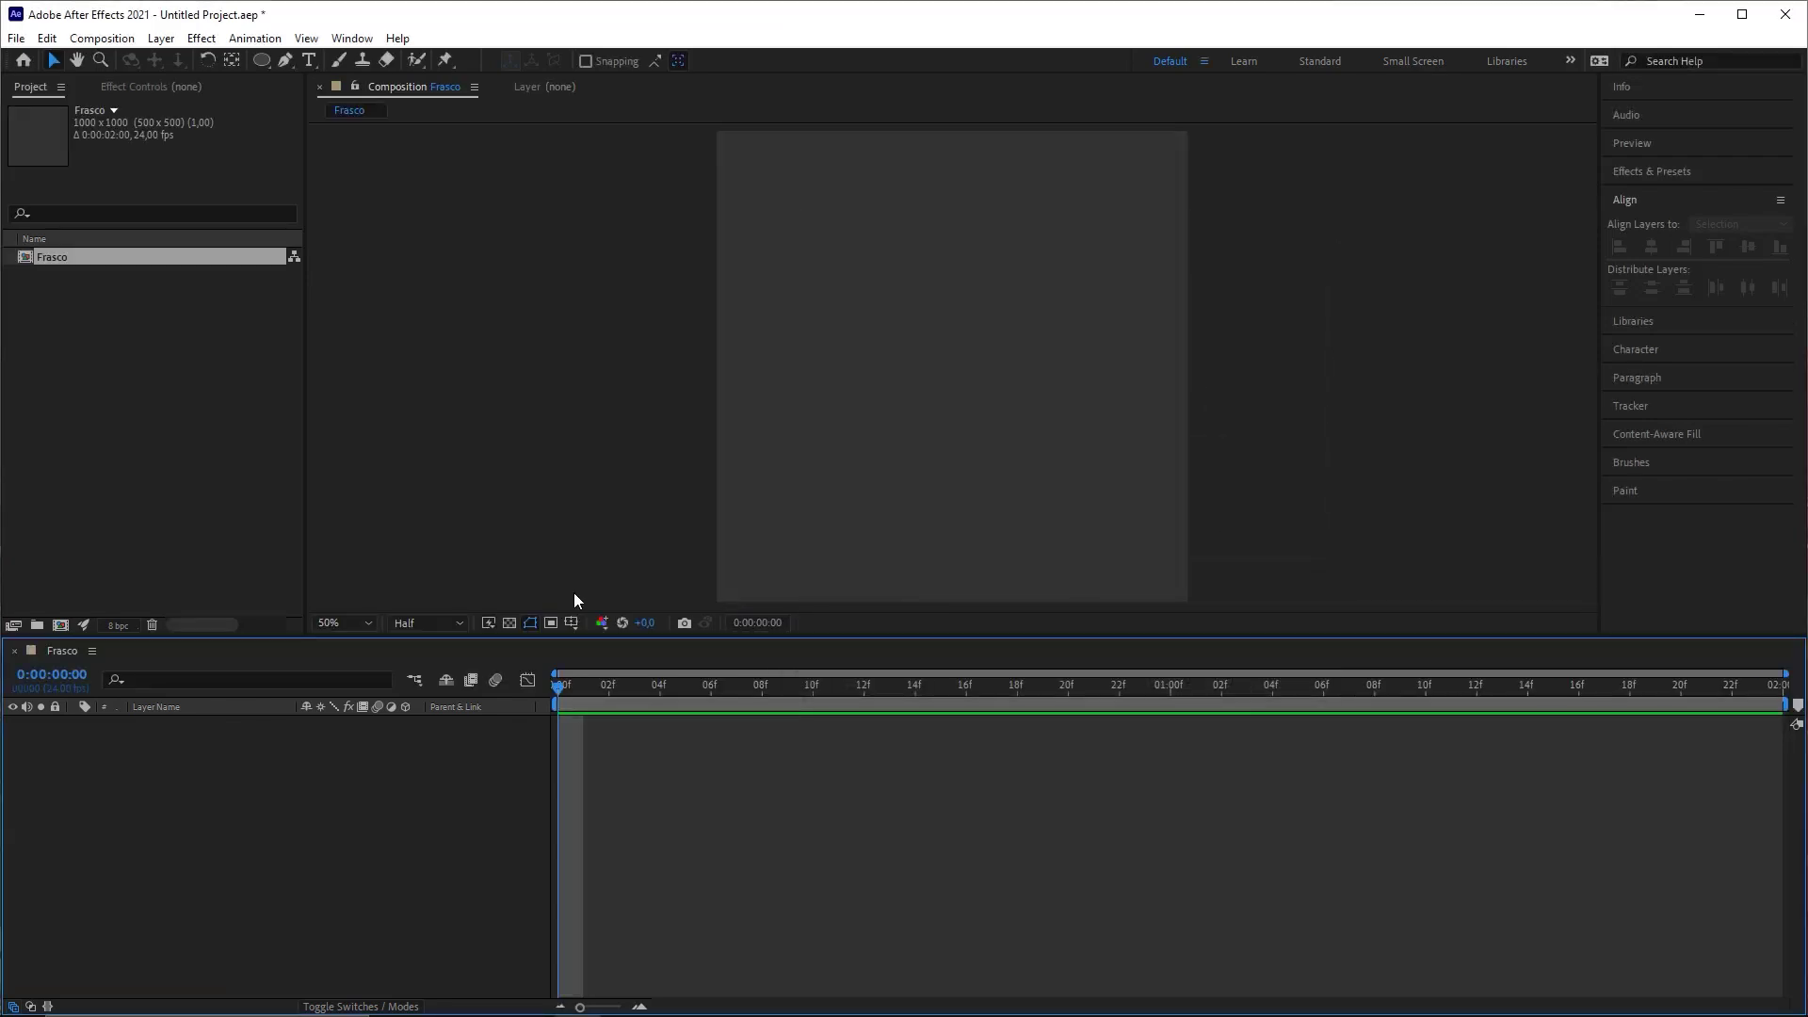
Step: Draw a cyan circle without a stroke near the middle of the composition with the Ellipse tool
{"action": "left_click", "coordinate": [248, 825]}
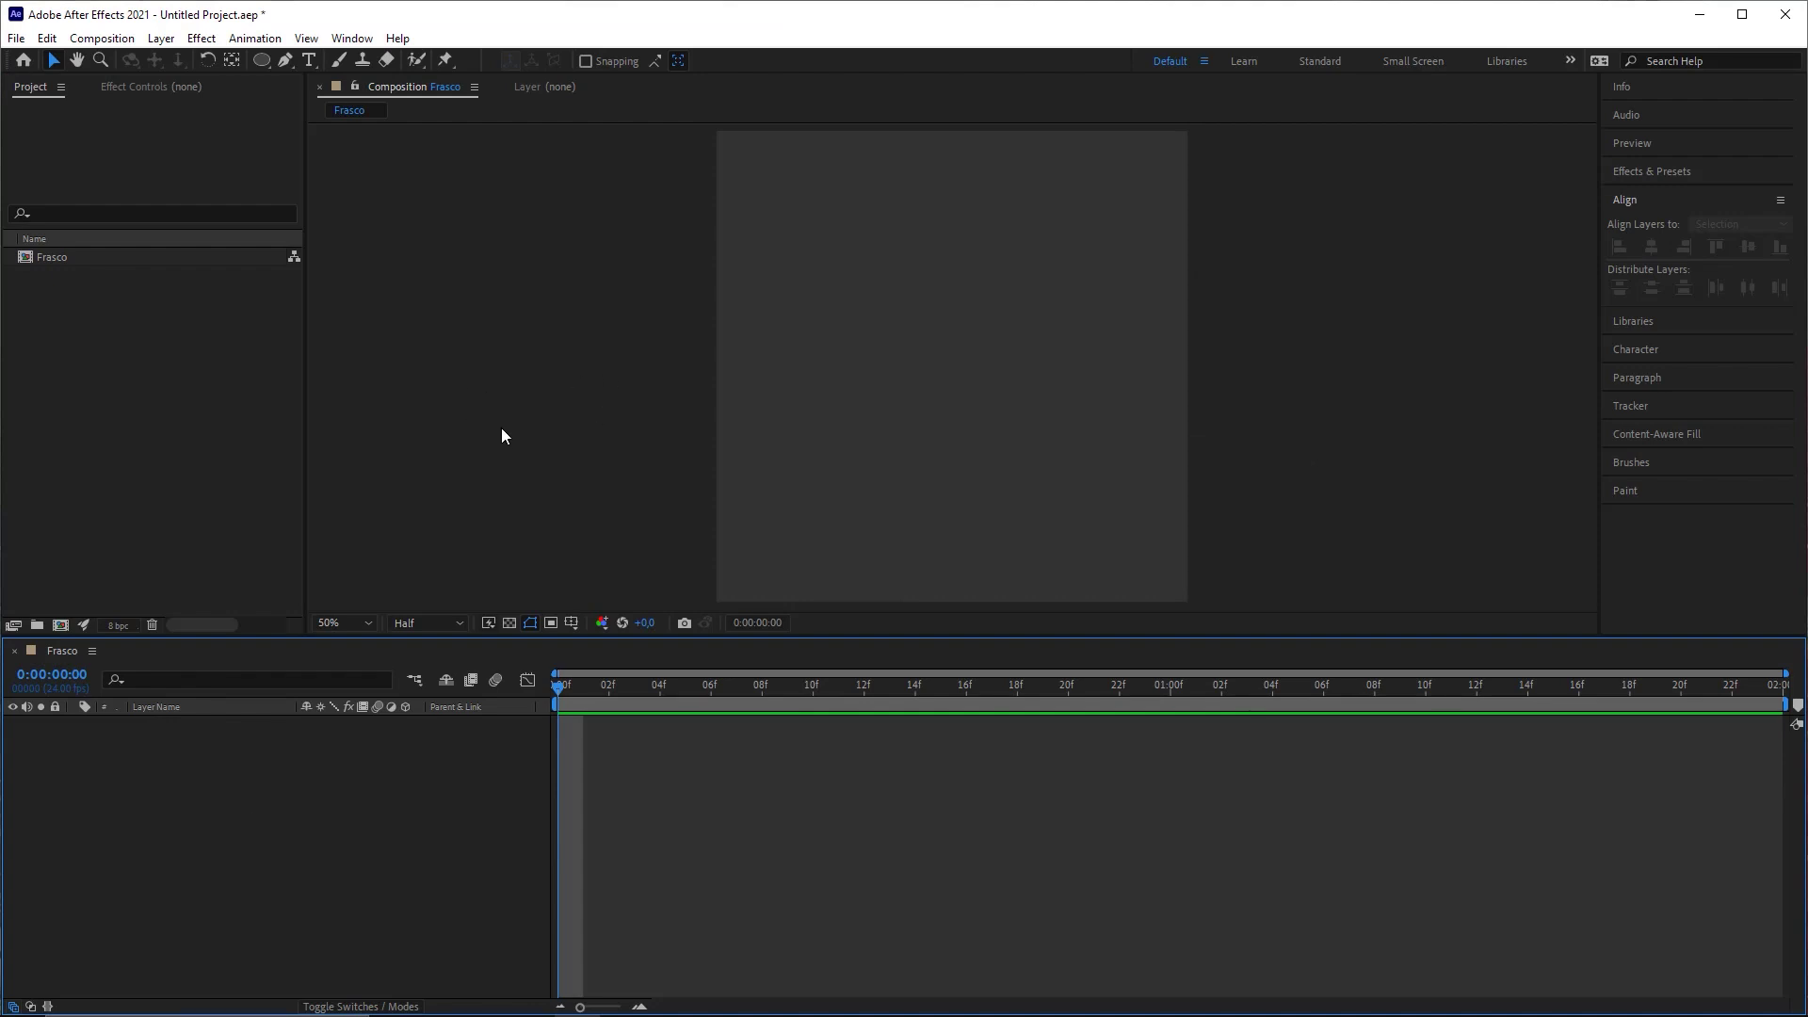
{"action": "left_click", "coordinate": [264, 66]}
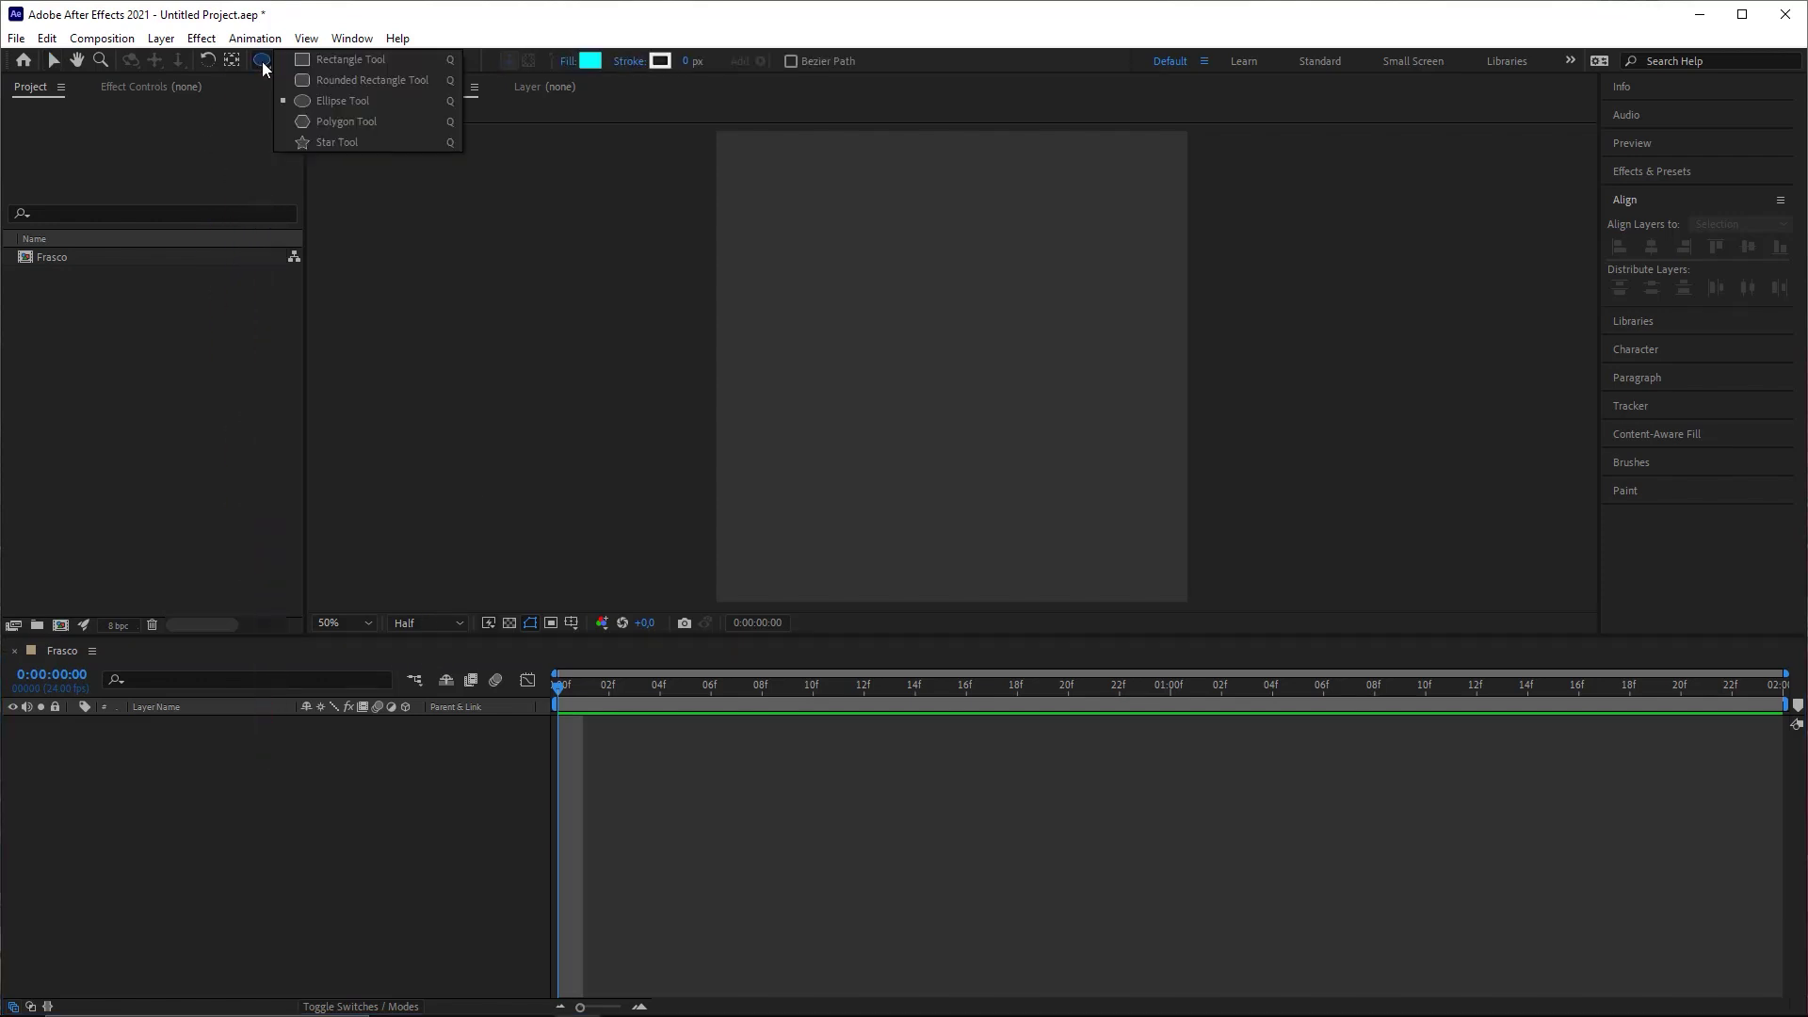
{"action": "left_click", "coordinate": [354, 102]}
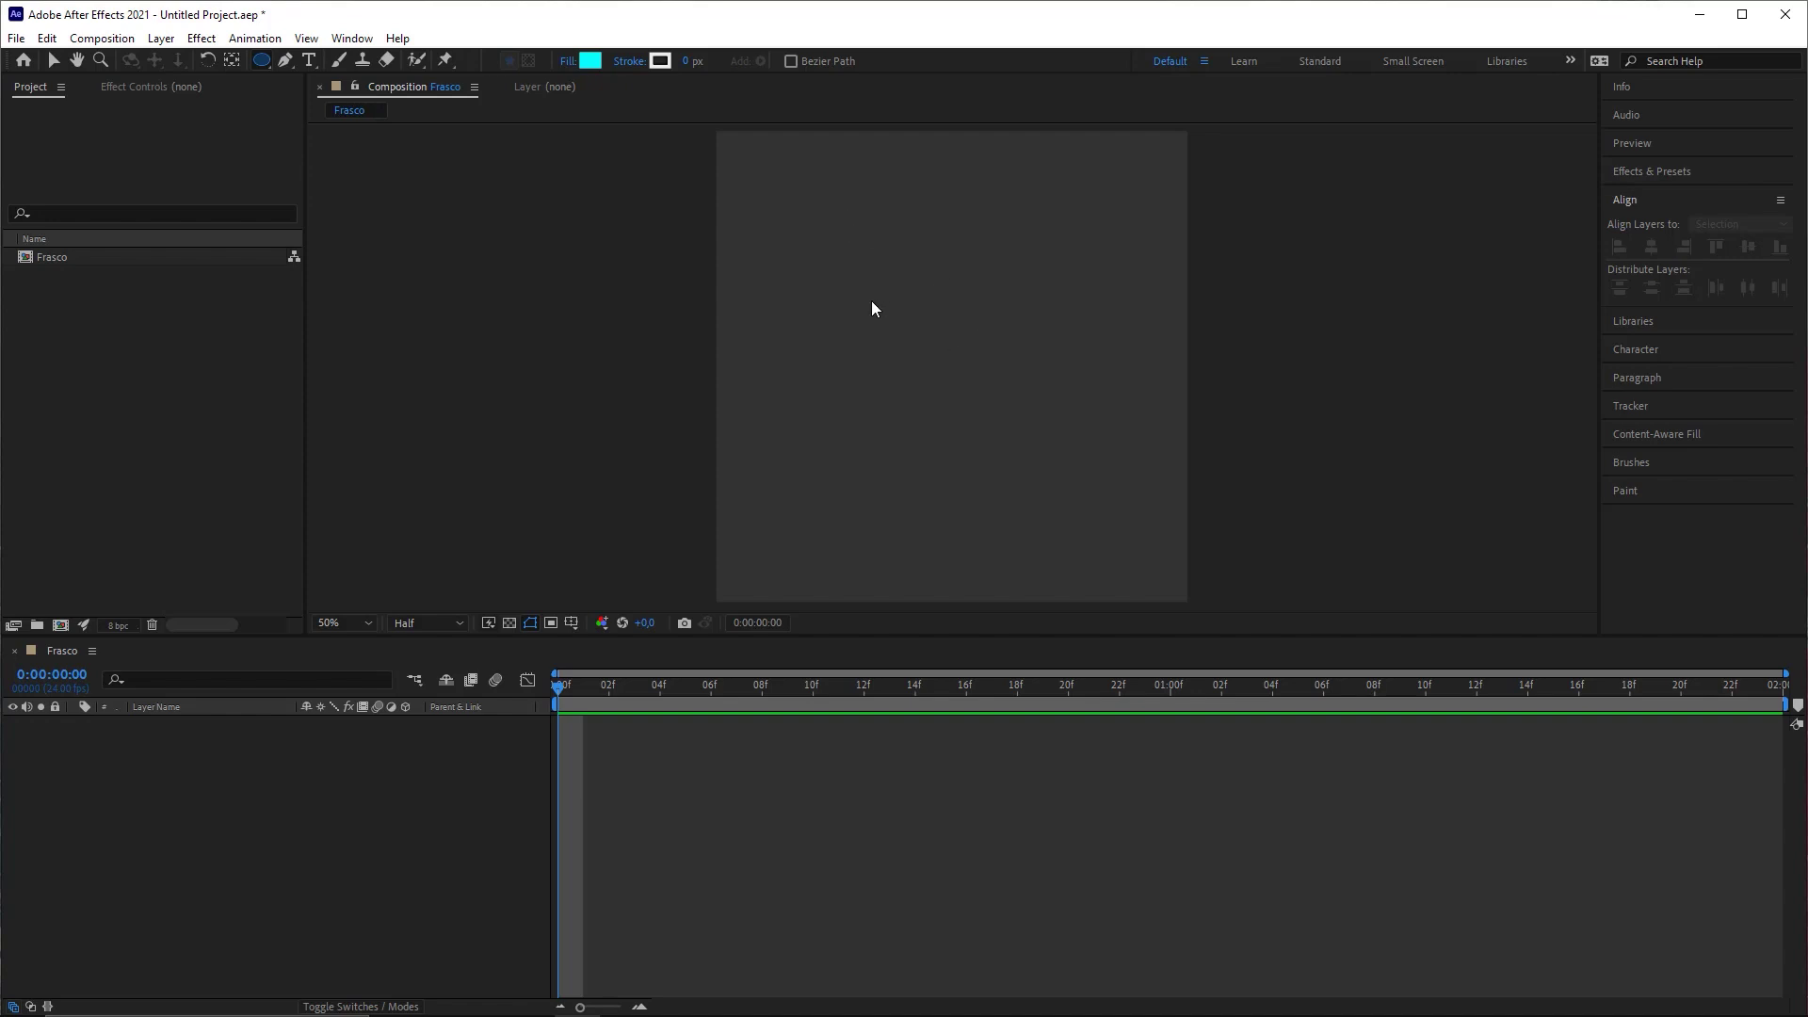
{"action": "mouse_move", "coordinate": [874, 302]}
{"action": "left_mouse_down"}
{"action": "mouse_move", "coordinate": [1039, 464]}
{"action": "mouse_move", "coordinate": [1077, 389]}
{"action": "mouse_move", "coordinate": [1056, 399]}
{"action": "mouse_move", "coordinate": [1042, 377]}
{"action": "mouse_move", "coordinate": [1076, 372]}
{"action": "mouse_move", "coordinate": [973, 549]}
{"action": "mouse_move", "coordinate": [987, 482]}
{"action": "mouse_move", "coordinate": [1014, 484]}
{"action": "left_mouse_up"}
{"action": "key", "text": "Caps_Lock"}
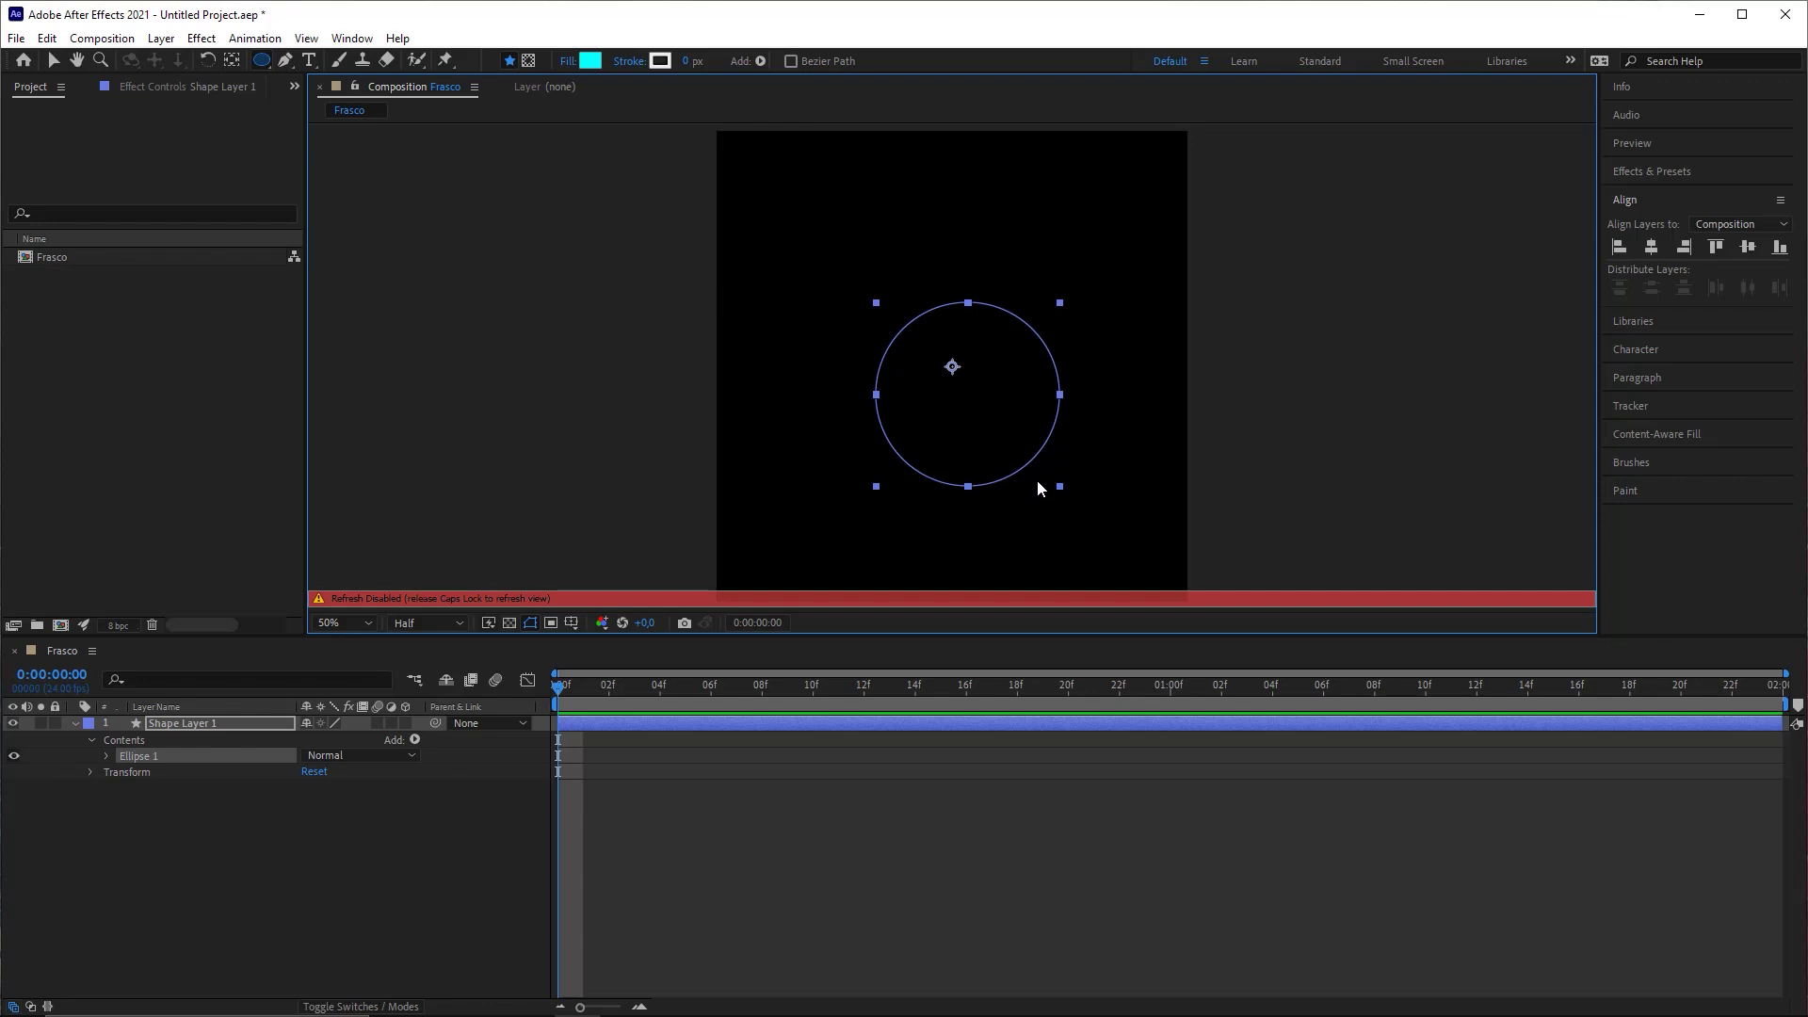
{"action": "key", "text": "Caps_Lock"}
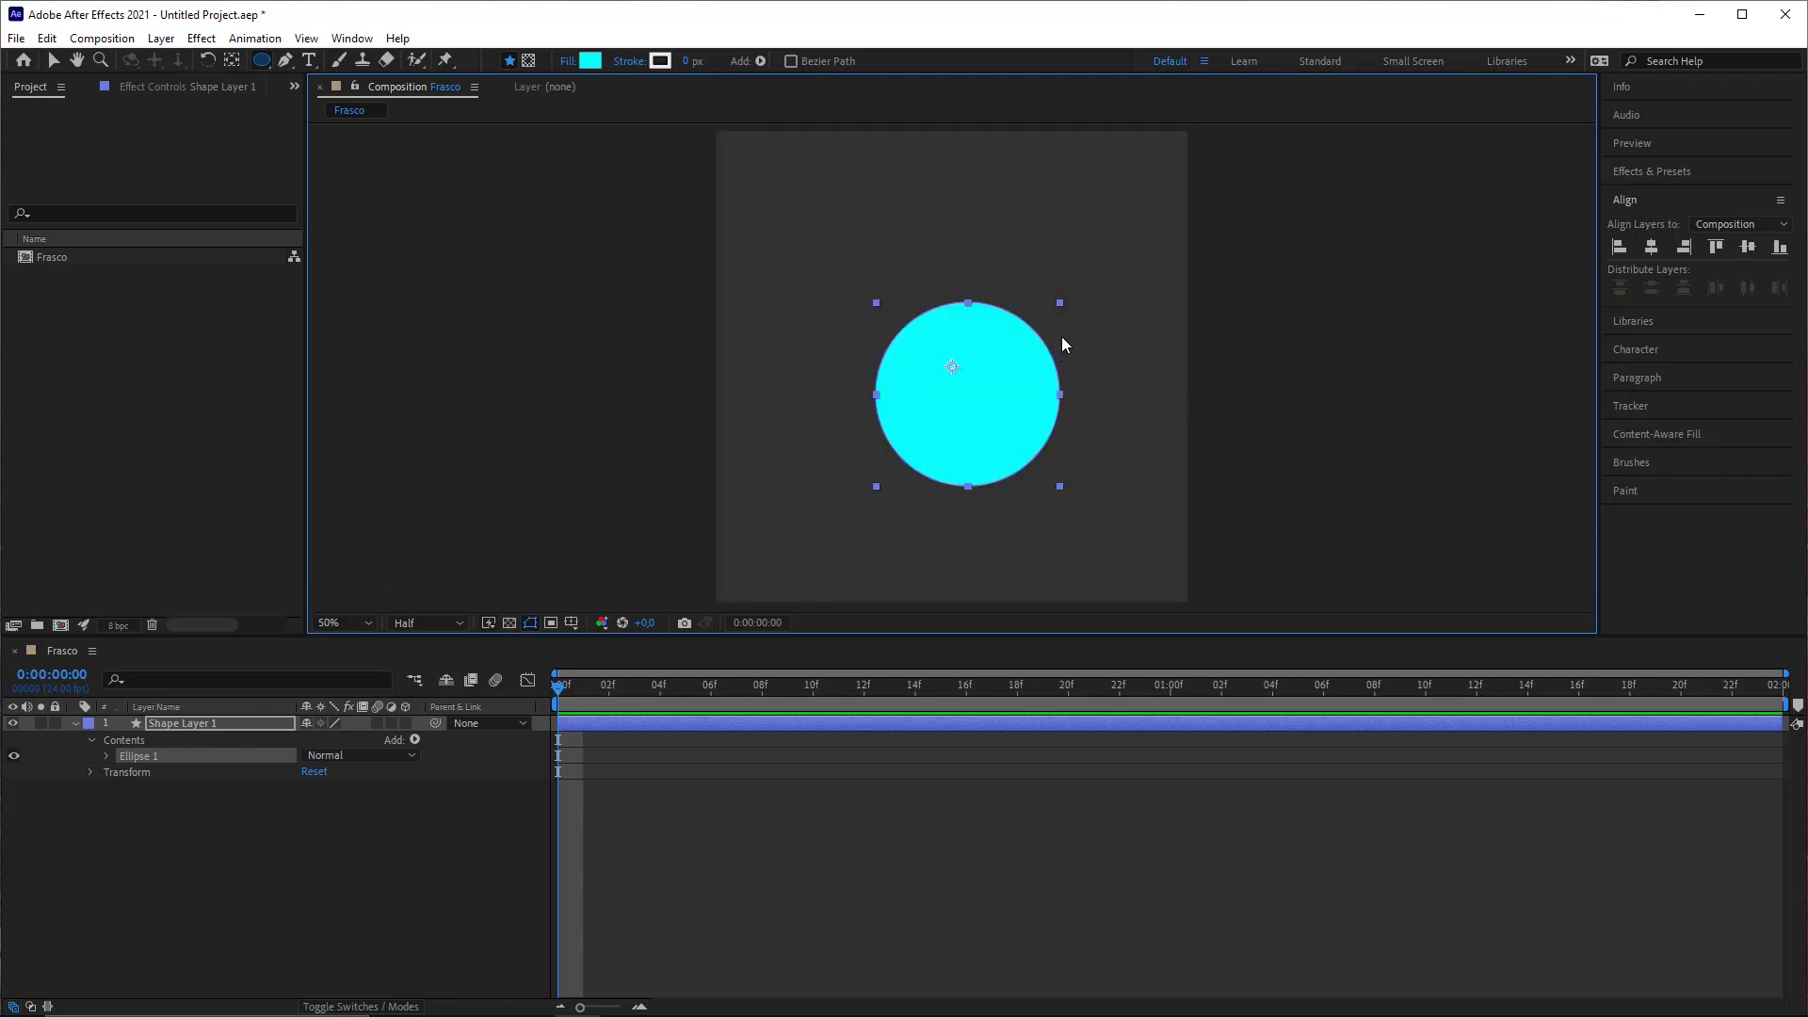
Step: Try moving the circle to other places in the composition, undoing each move
{"action": "key", "text": "v"}
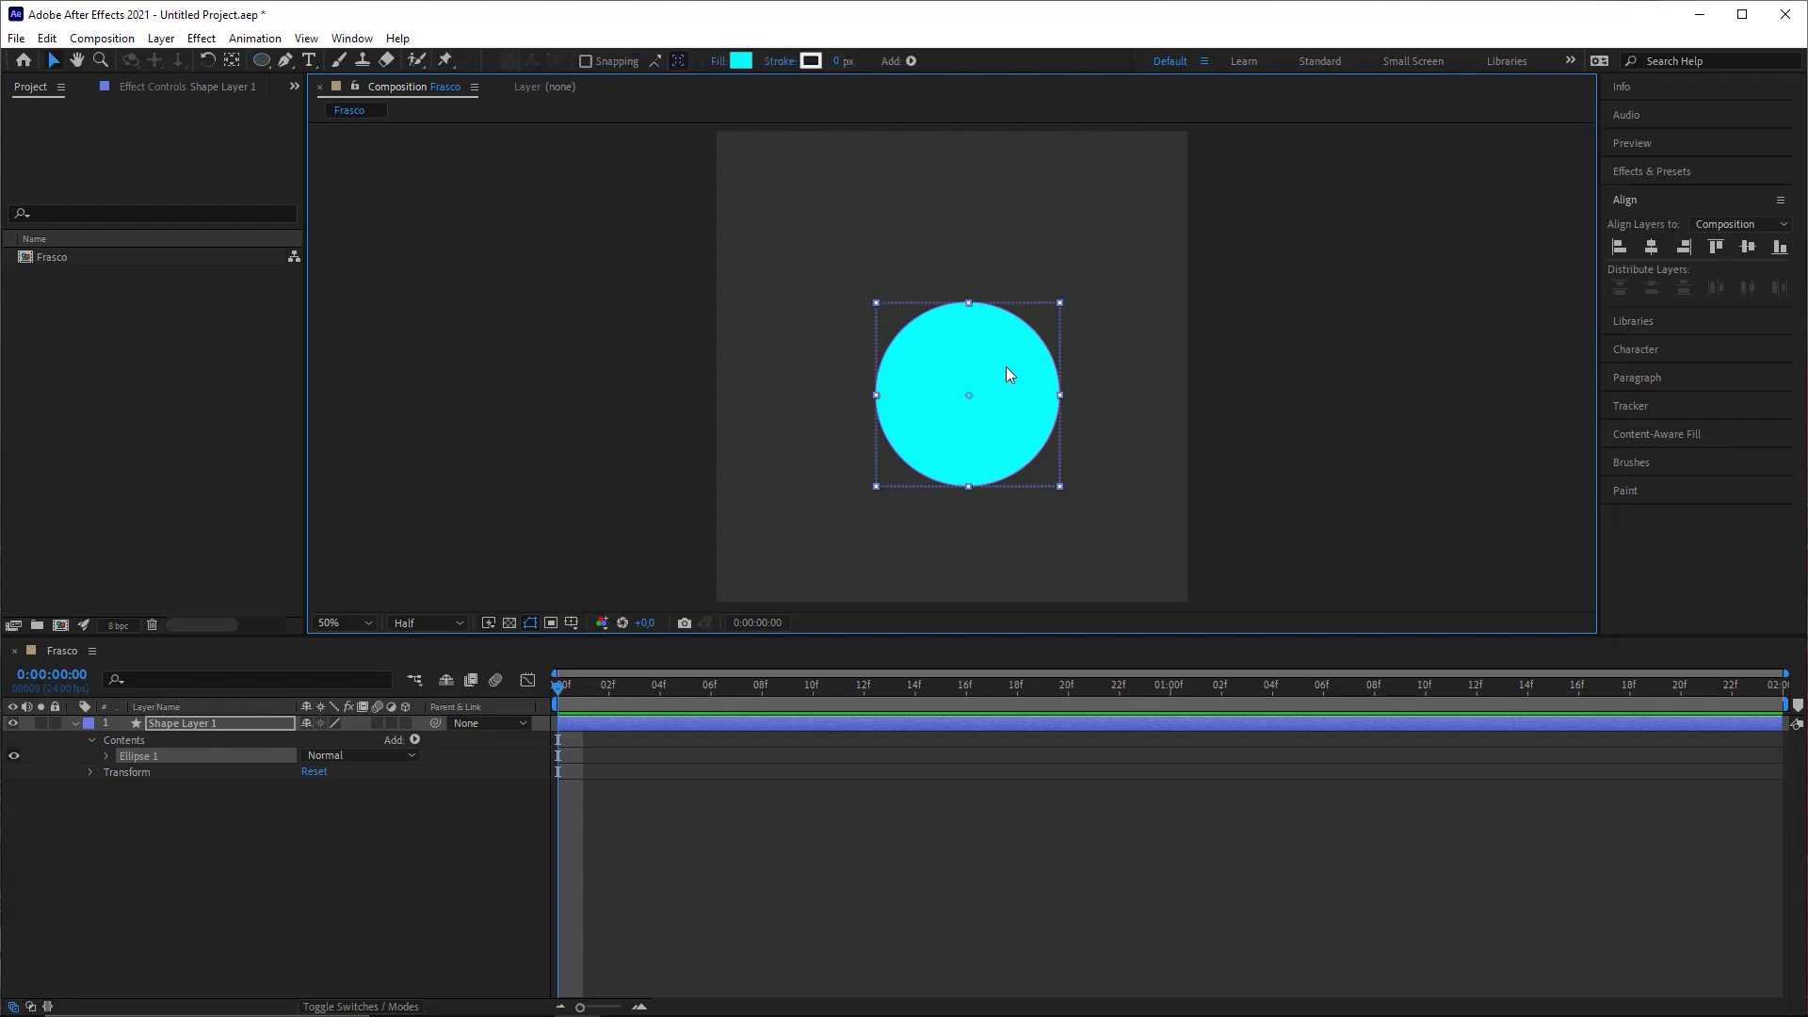
{"action": "left_click_drag", "start_coordinate": [1008, 368], "coordinate": [1108, 348]}
{"action": "key", "text": "ctrl+z"}
{"action": "left_click", "coordinate": [1247, 442]}
{"action": "left_click_drag", "start_coordinate": [996, 400], "coordinate": [866, 235]}
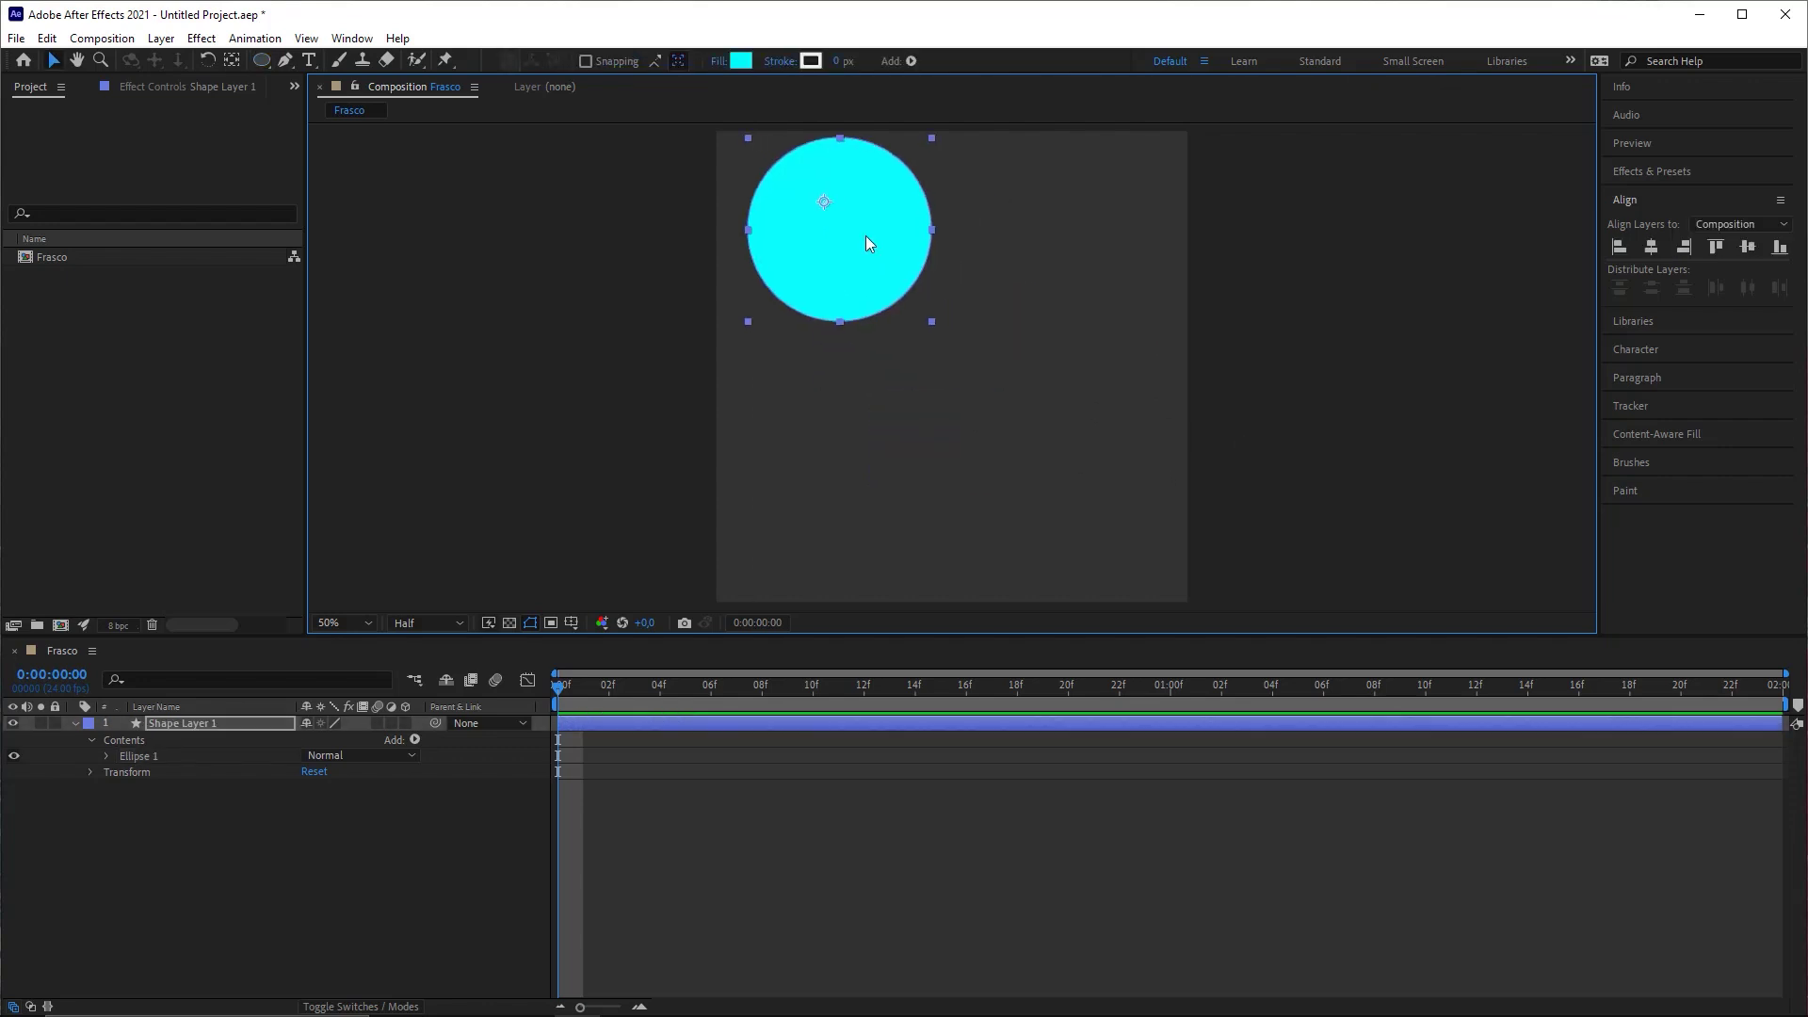
{"action": "key", "text": "ctrl+z"}
{"action": "left_click_drag", "start_coordinate": [1037, 363], "coordinate": [916, 404]}
{"action": "key", "text": "ctrl+z"}
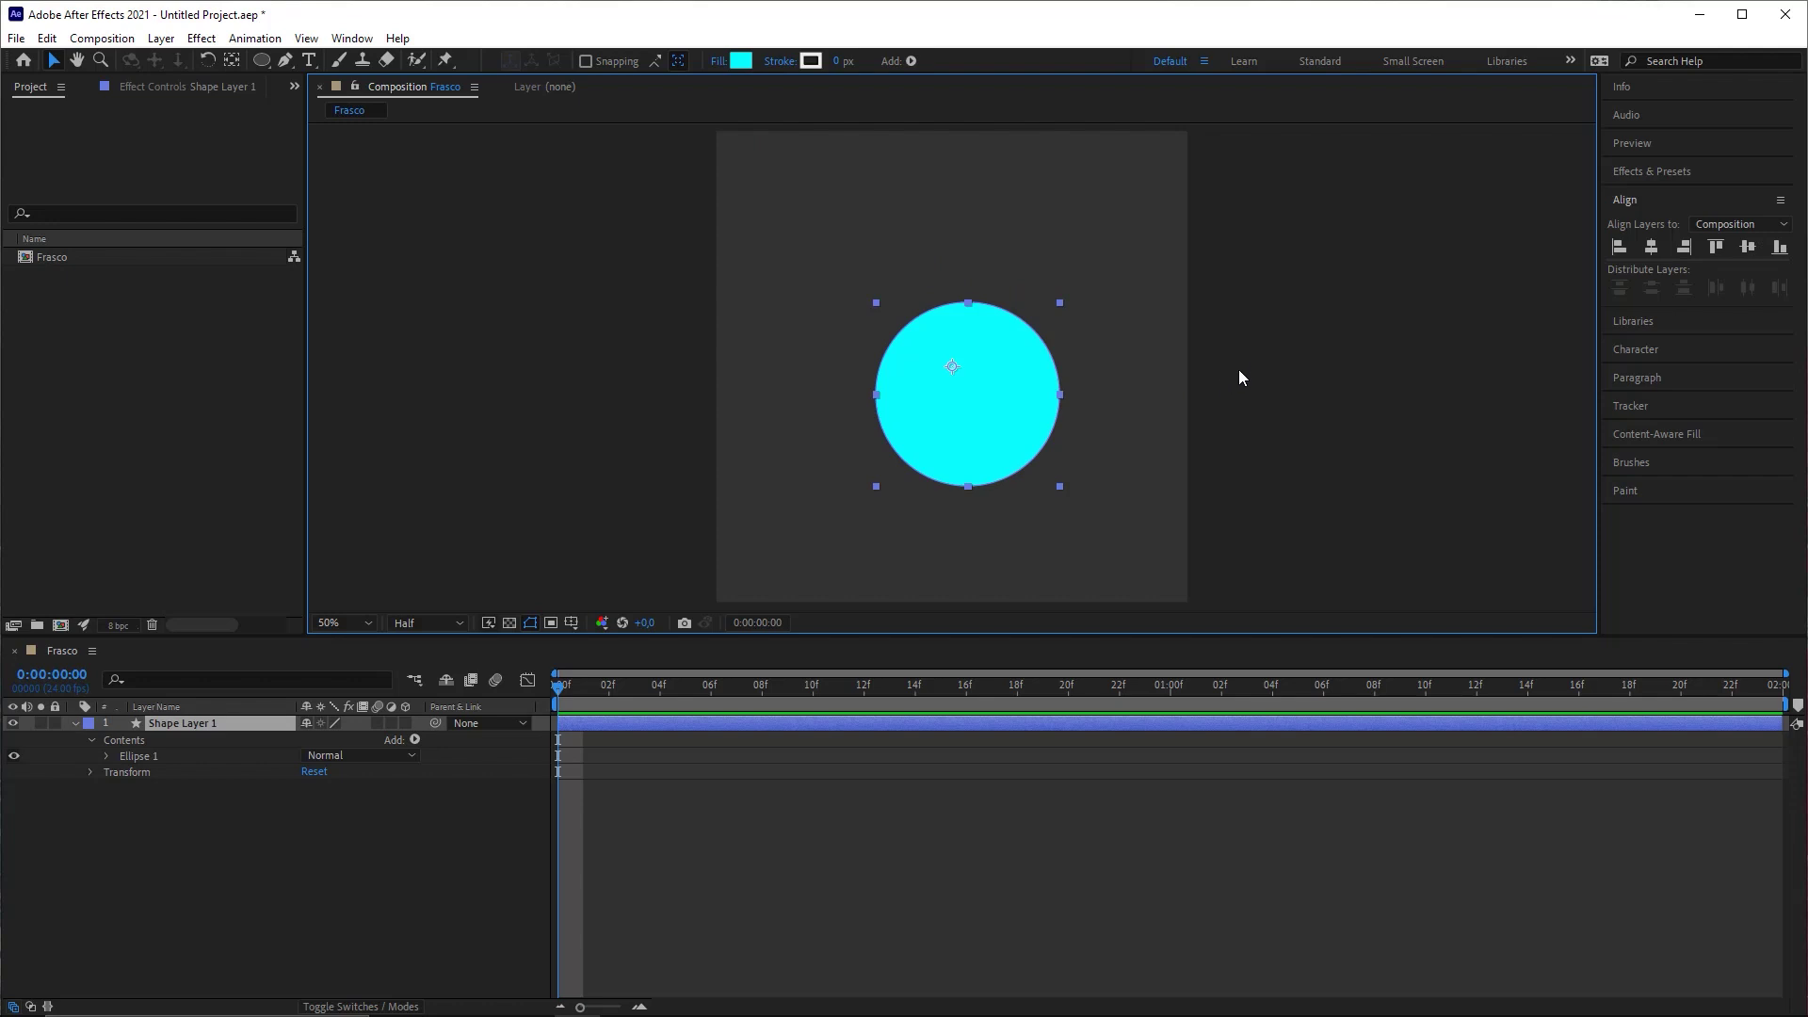
Step: Choose Composition as the reference for aligning the circle's layer
{"action": "mouse_move", "coordinate": [659, 776]}
{"action": "left_mouse_down"}
{"action": "mouse_move", "coordinate": [831, 699]}
{"action": "mouse_move", "coordinate": [1167, 396]}
{"action": "mouse_move", "coordinate": [1473, 212]}
{"action": "mouse_move", "coordinate": [1628, 198]}
{"action": "mouse_move", "coordinate": [953, 447]}
{"action": "mouse_move", "coordinate": [892, 500]}
{"action": "mouse_move", "coordinate": [940, 472]}
{"action": "mouse_move", "coordinate": [907, 483]}
{"action": "mouse_move", "coordinate": [902, 465]}
{"action": "mouse_move", "coordinate": [902, 484]}
{"action": "mouse_move", "coordinate": [918, 406]}
{"action": "mouse_move", "coordinate": [1616, 202]}
{"action": "mouse_move", "coordinate": [1608, 232]}
{"action": "mouse_move", "coordinate": [1658, 226]}
{"action": "left_mouse_up"}
{"action": "left_click", "coordinate": [1732, 222]}
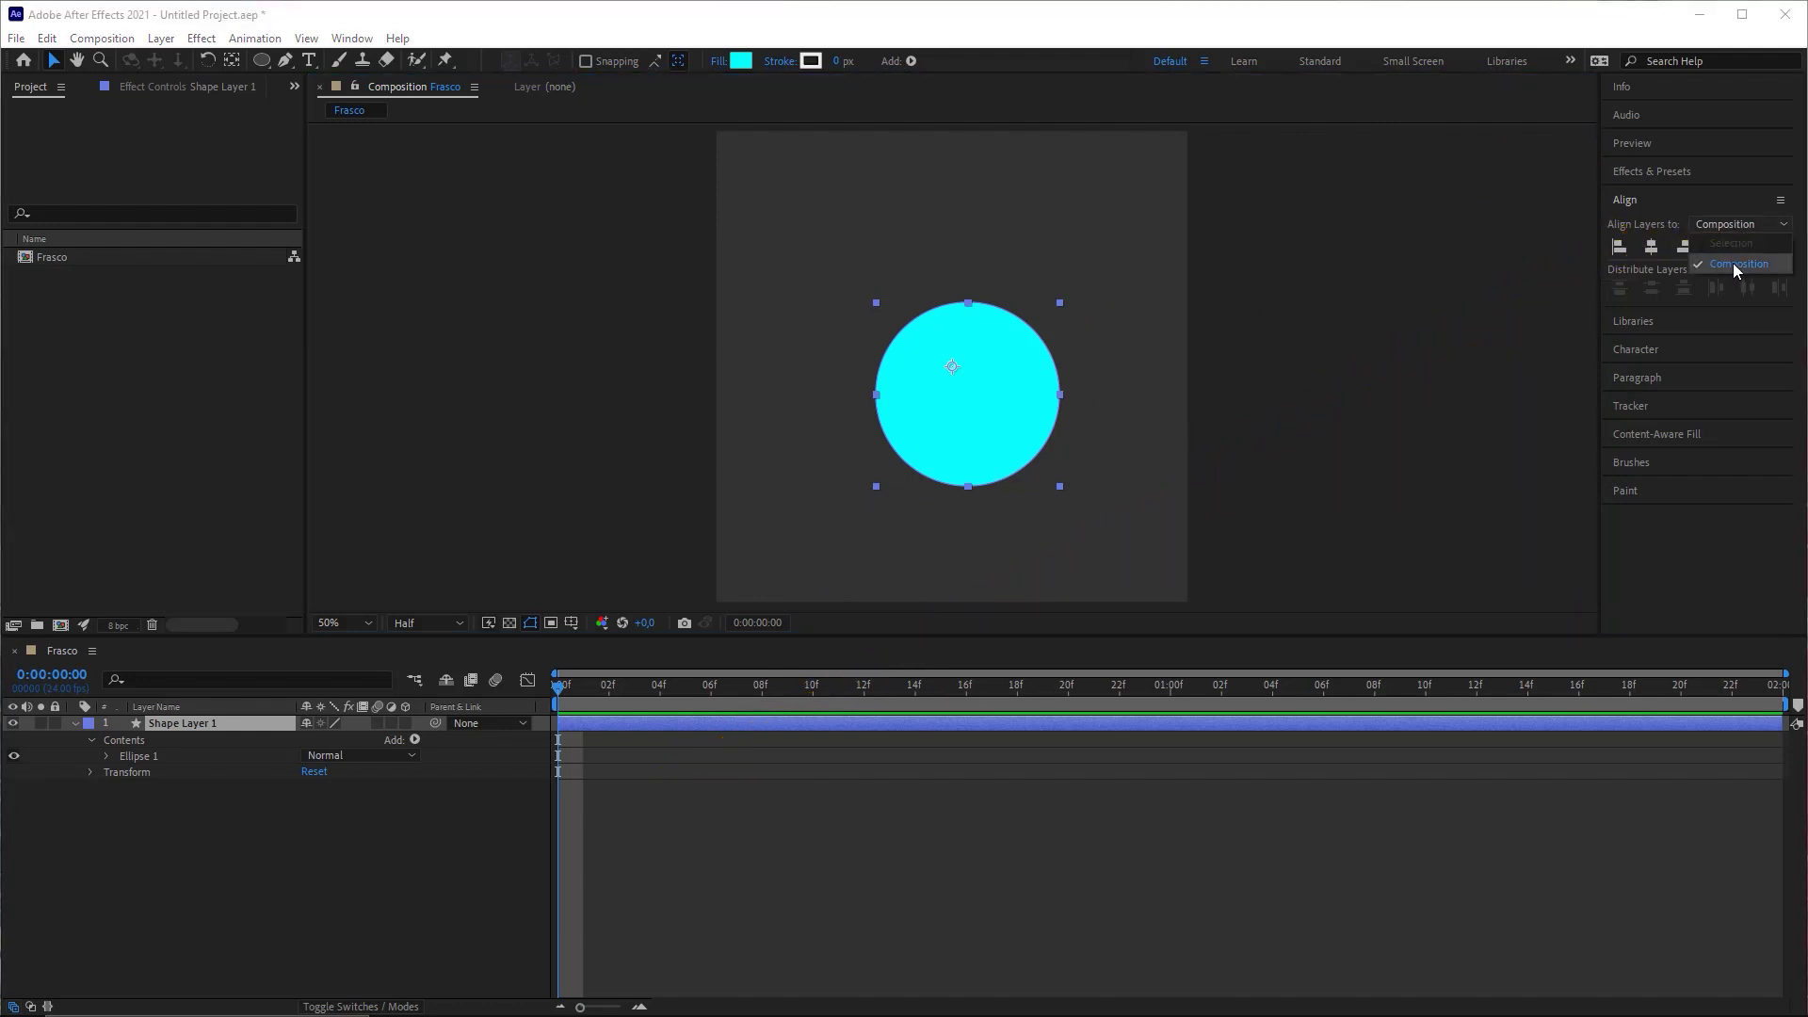
{"action": "left_click", "coordinate": [1733, 263]}
{"action": "left_click", "coordinate": [1743, 229]}
{"action": "left_click", "coordinate": [1519, 259]}
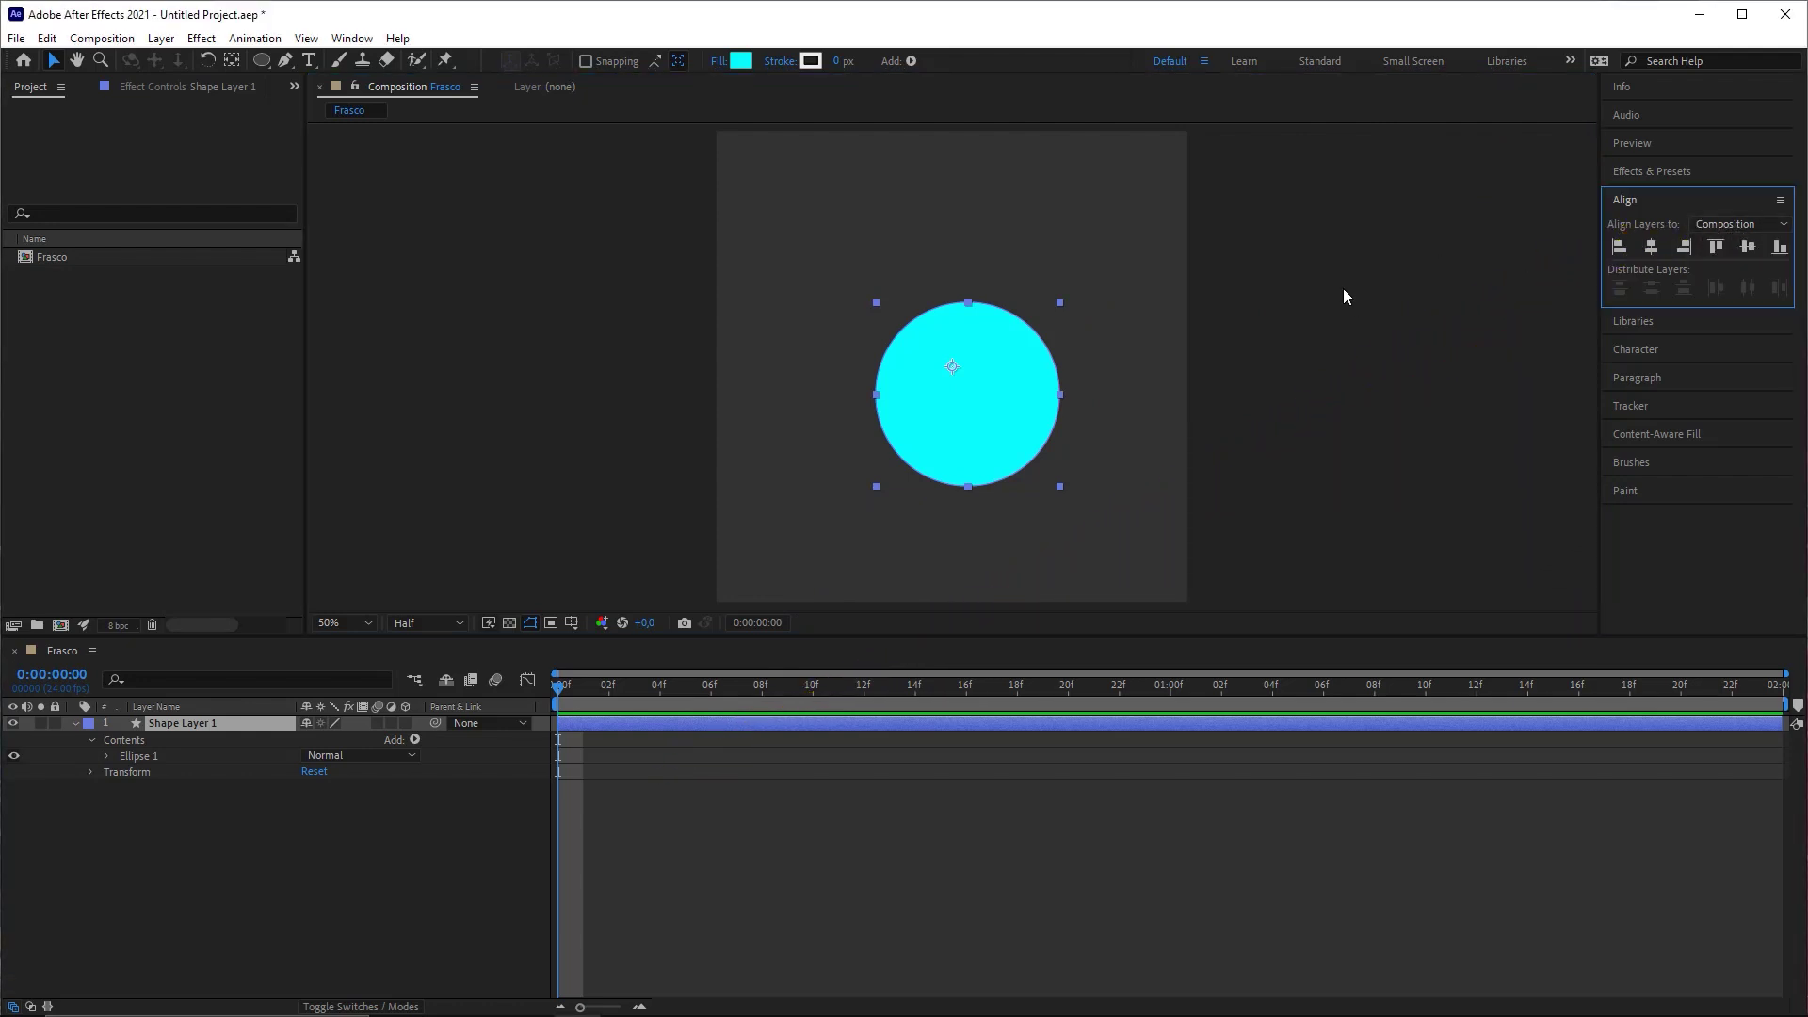
{"action": "mouse_move", "coordinate": [723, 142]}
{"action": "left_mouse_down"}
{"action": "mouse_move", "coordinate": [961, 339]}
{"action": "mouse_move", "coordinate": [1192, 601]}
{"action": "left_mouse_up"}
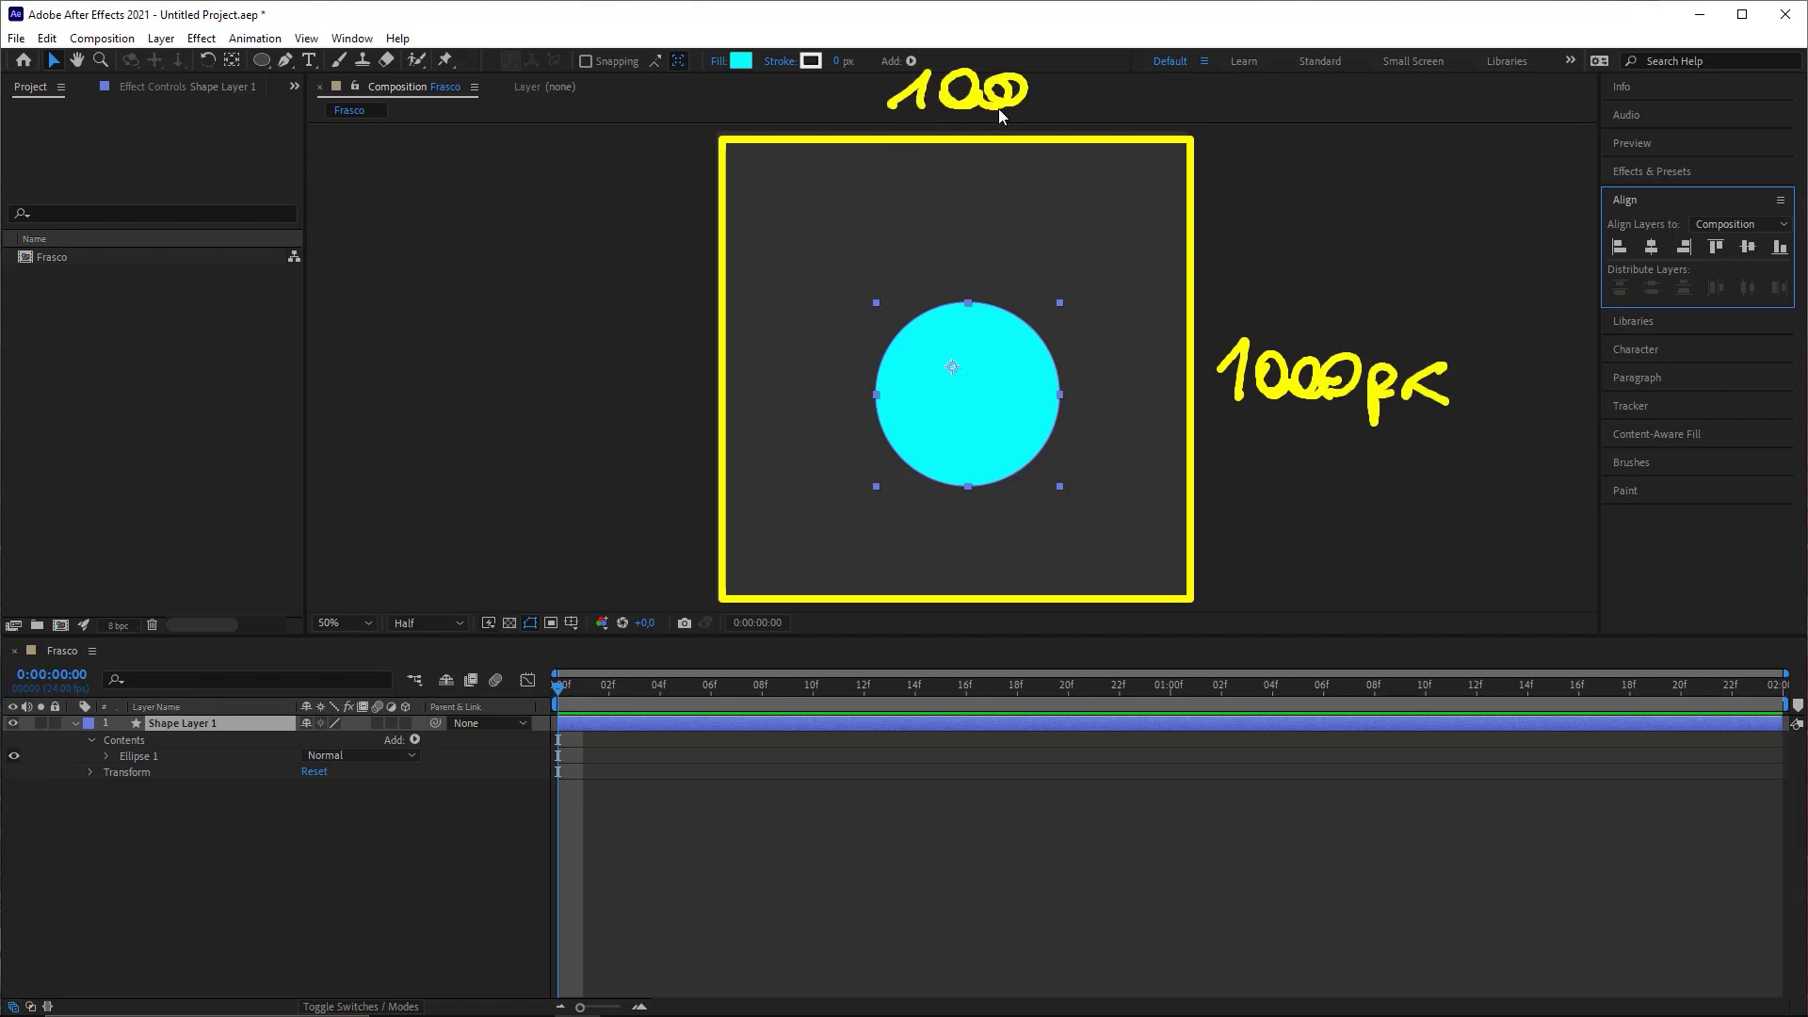
{"action": "left_click_drag", "start_coordinate": [1040, 86], "coordinate": [1042, 101]}
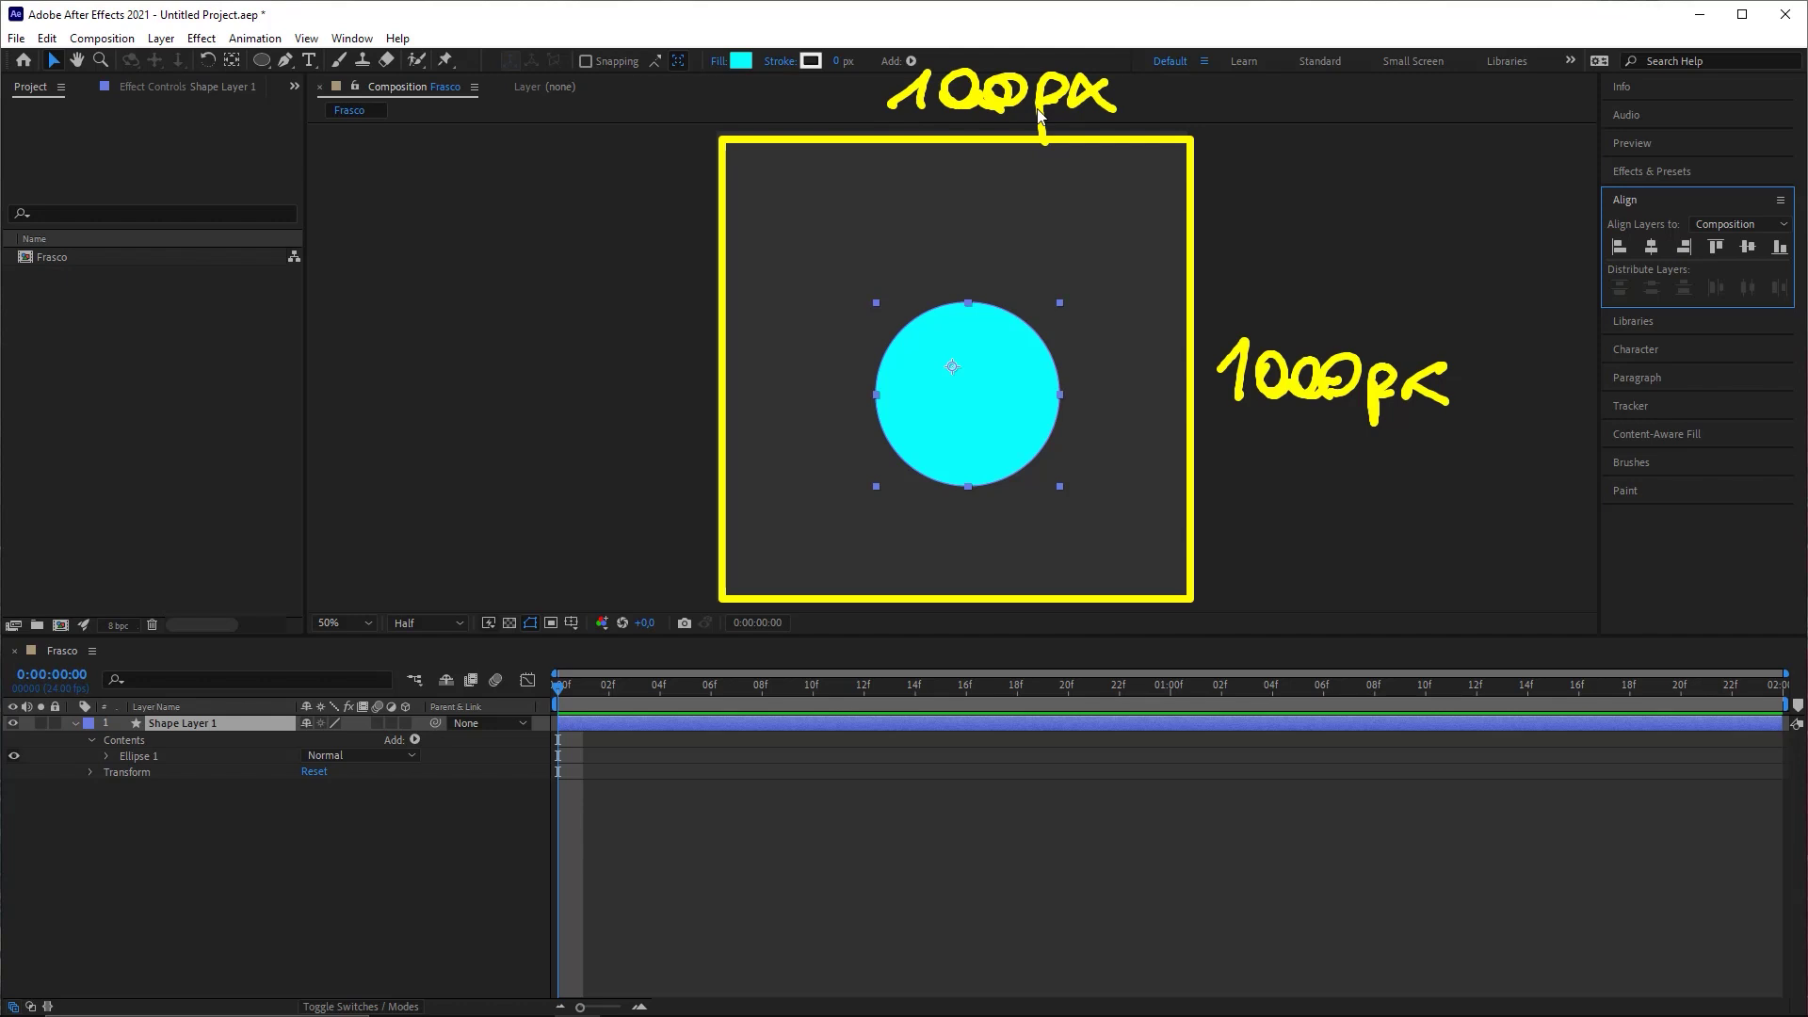
{"action": "mouse_move", "coordinate": [1531, 548]}
{"action": "left_mouse_down"}
{"action": "mouse_move", "coordinate": [1569, 455]}
{"action": "mouse_move", "coordinate": [1721, 229]}
{"action": "mouse_move", "coordinate": [1742, 228]}
{"action": "mouse_move", "coordinate": [1713, 217]}
{"action": "mouse_move", "coordinate": [1657, 254]}
{"action": "left_mouse_up"}
{"action": "key", "text": "Escape"}
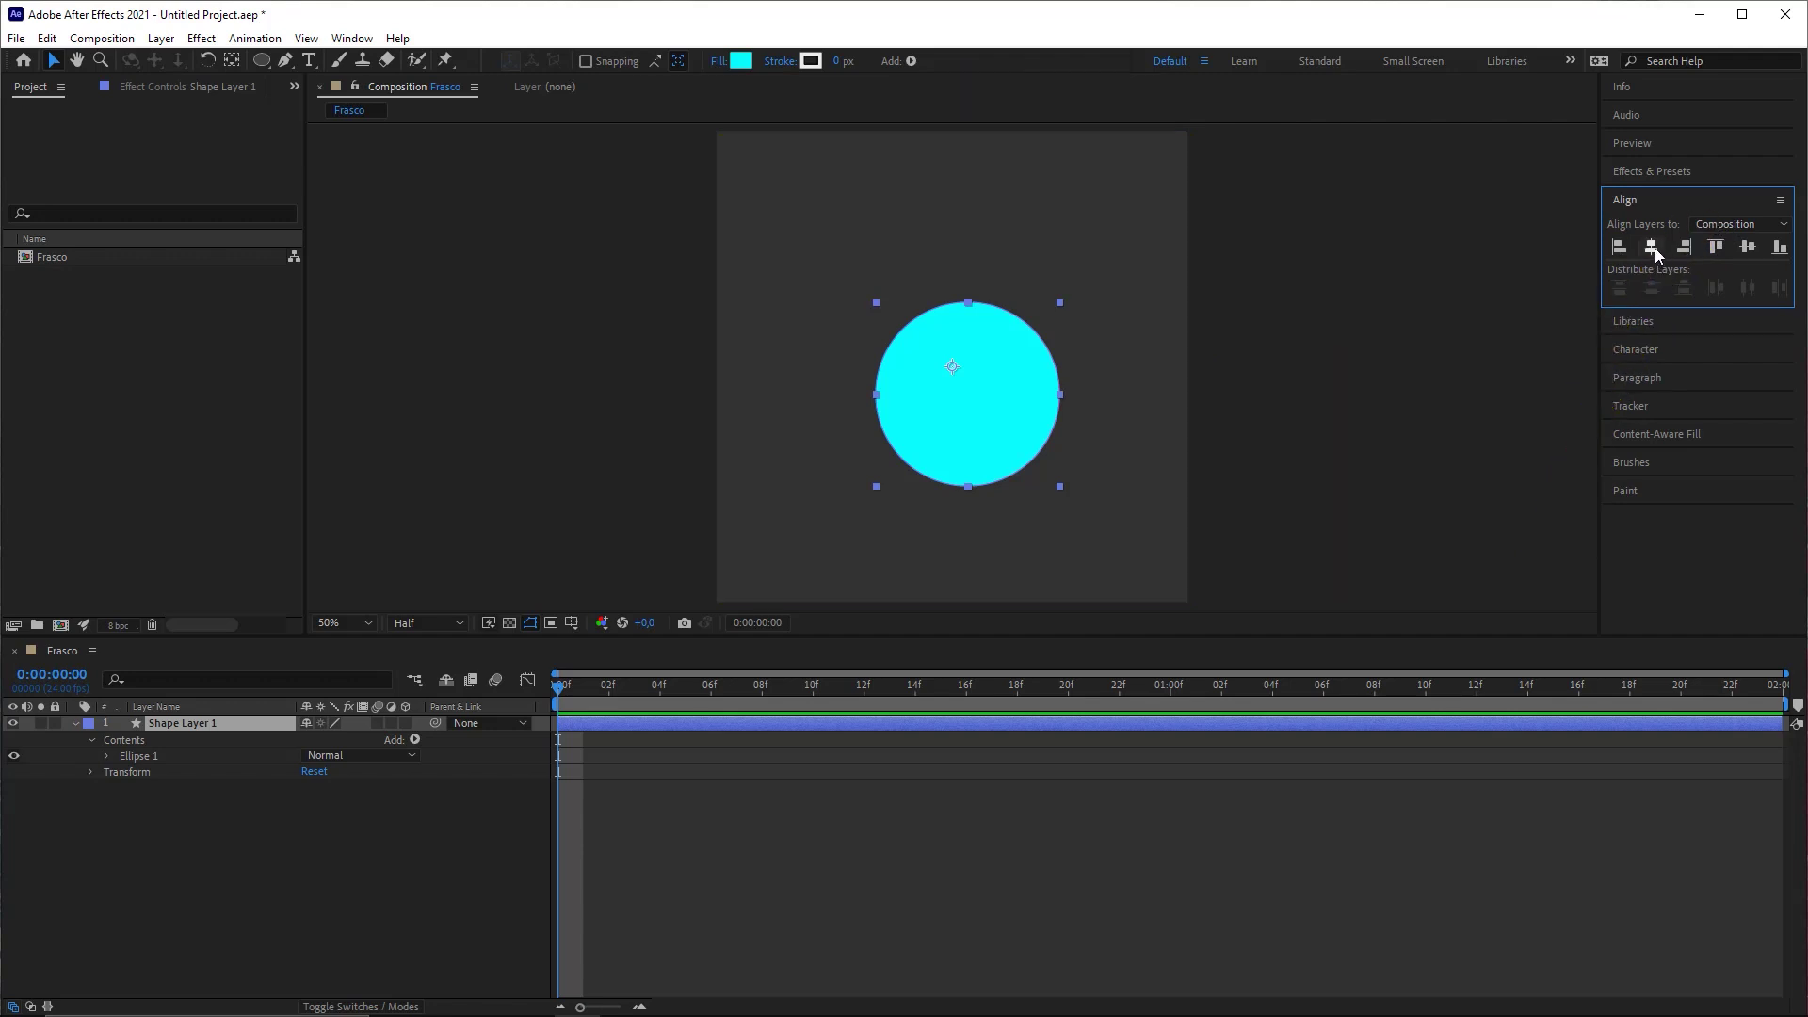
Step: Center the circle horizontally in the composition, then move it aside and center it again
{"action": "left_click", "coordinate": [1653, 247]}
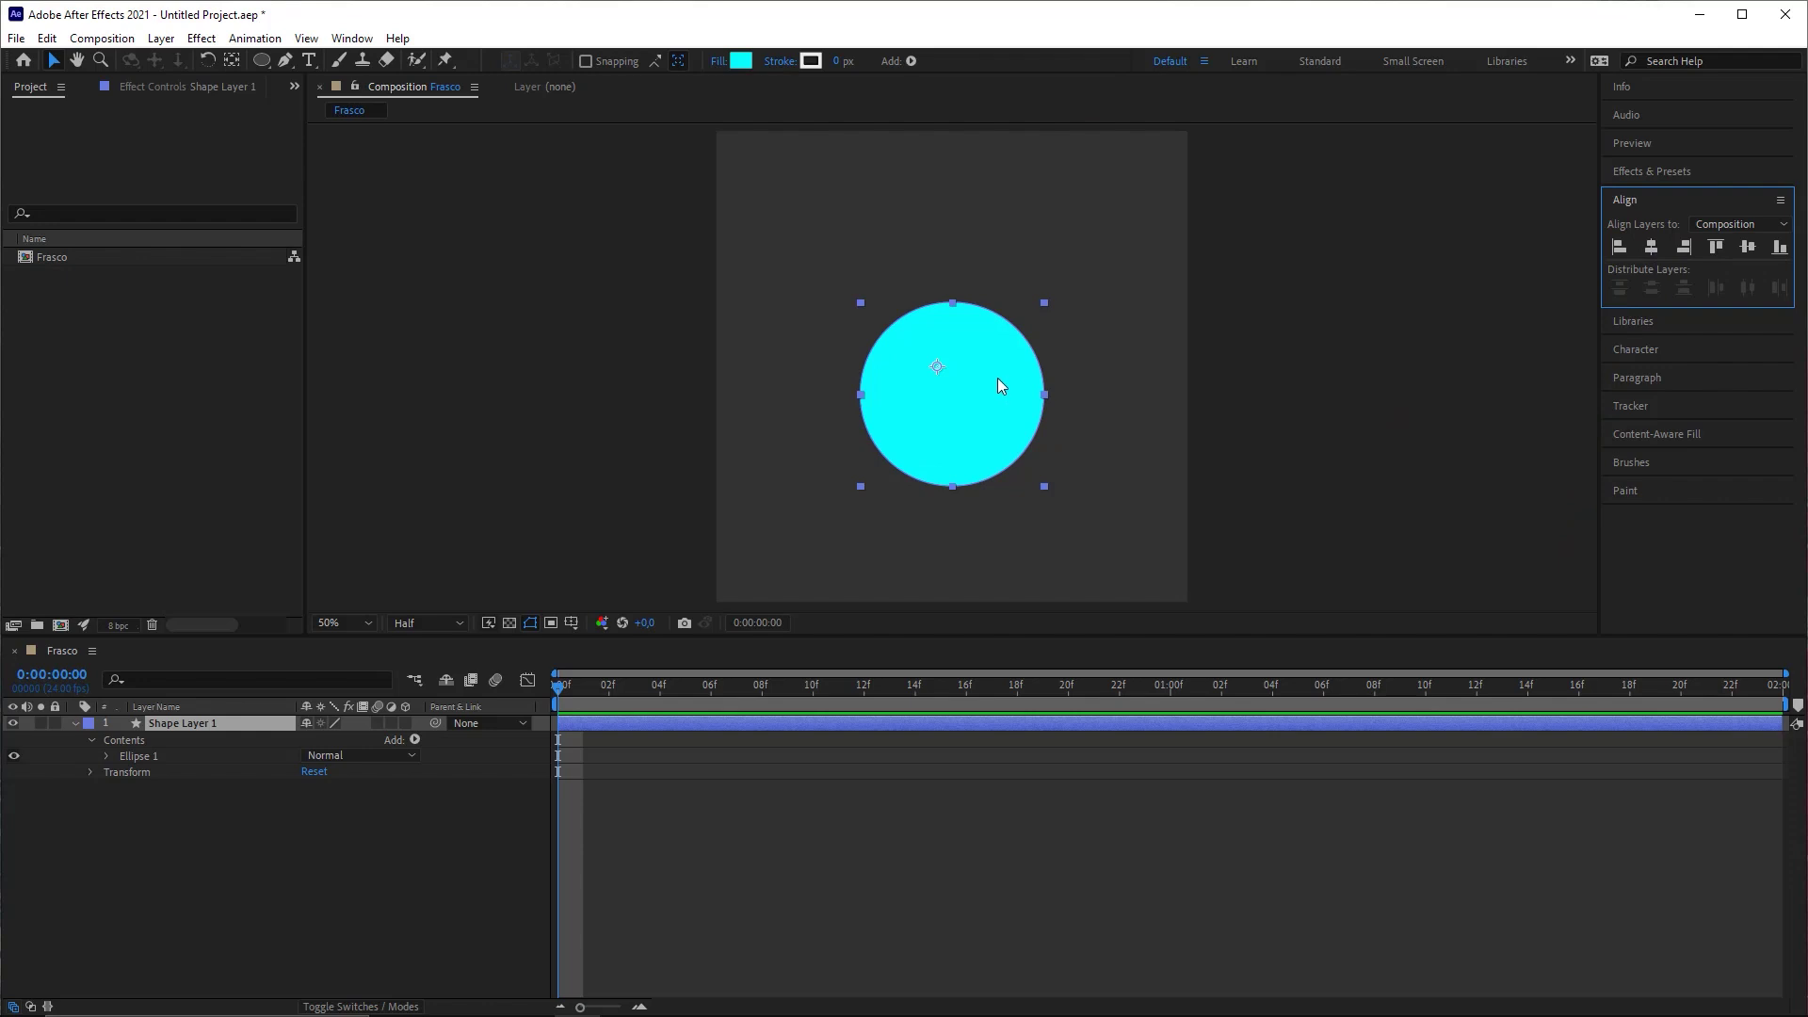
{"action": "left_click_drag", "start_coordinate": [998, 379], "coordinate": [949, 387]}
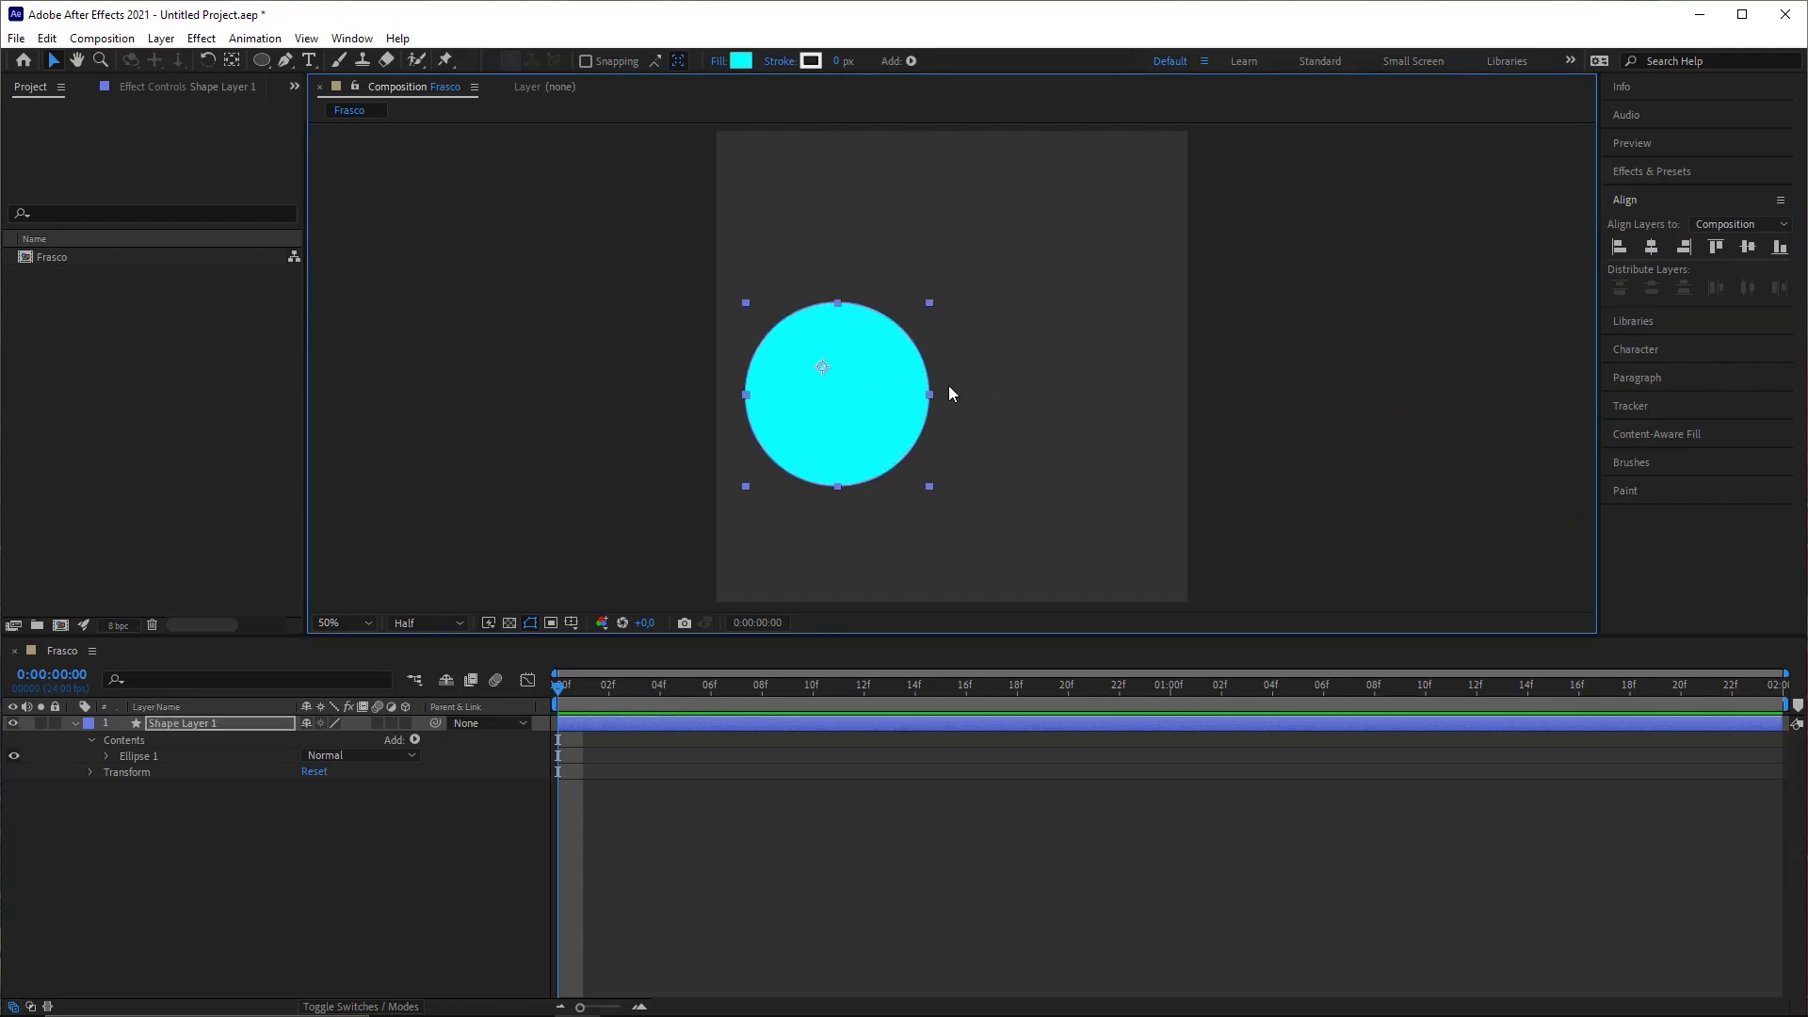
{"action": "left_click", "coordinate": [1653, 247]}
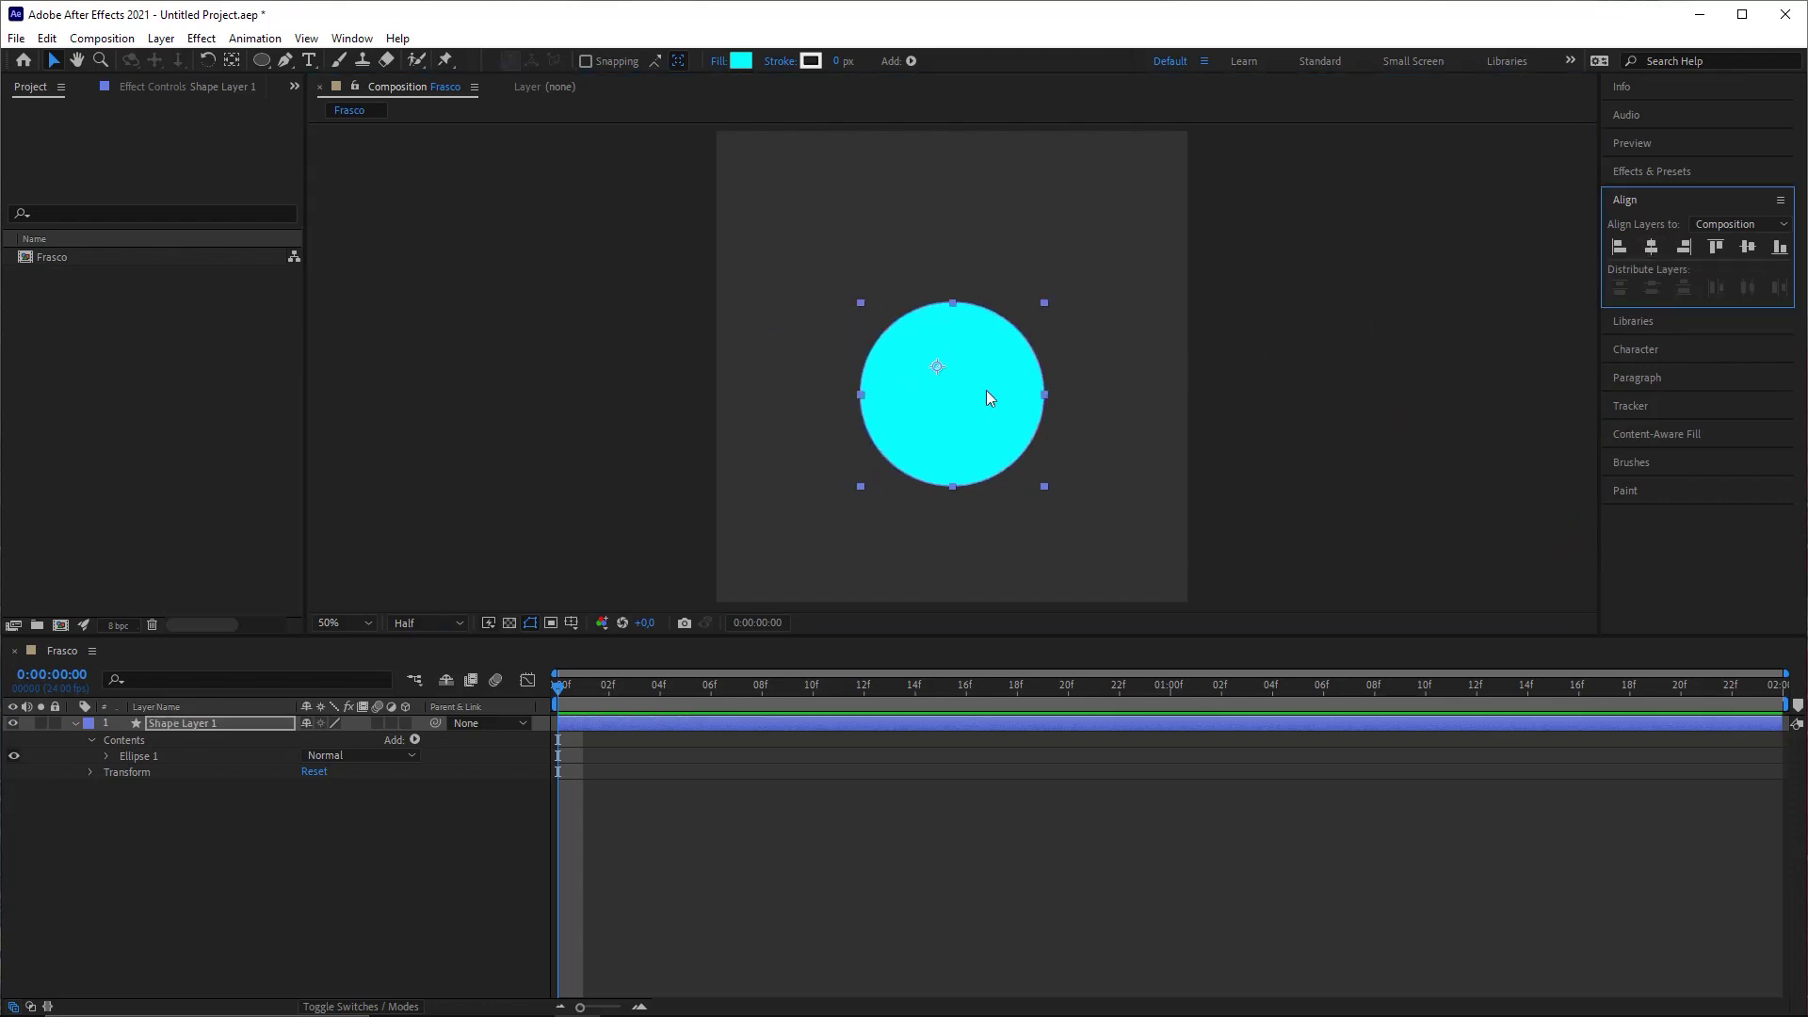
Step: Move the circle slightly lower in the composition, center it horizontally again and deselect it
{"action": "mouse_move", "coordinate": [988, 367]}
{"action": "left_mouse_down"}
{"action": "mouse_move", "coordinate": [992, 331]}
{"action": "mouse_move", "coordinate": [998, 397]}
{"action": "mouse_move", "coordinate": [992, 288]}
{"action": "mouse_move", "coordinate": [999, 420]}
{"action": "mouse_move", "coordinate": [1017, 374]}
{"action": "mouse_move", "coordinate": [986, 388]}
{"action": "left_mouse_up"}
{"action": "left_click_drag", "start_coordinate": [985, 410], "coordinate": [1046, 416]}
{"action": "left_click", "coordinate": [1651, 247]}
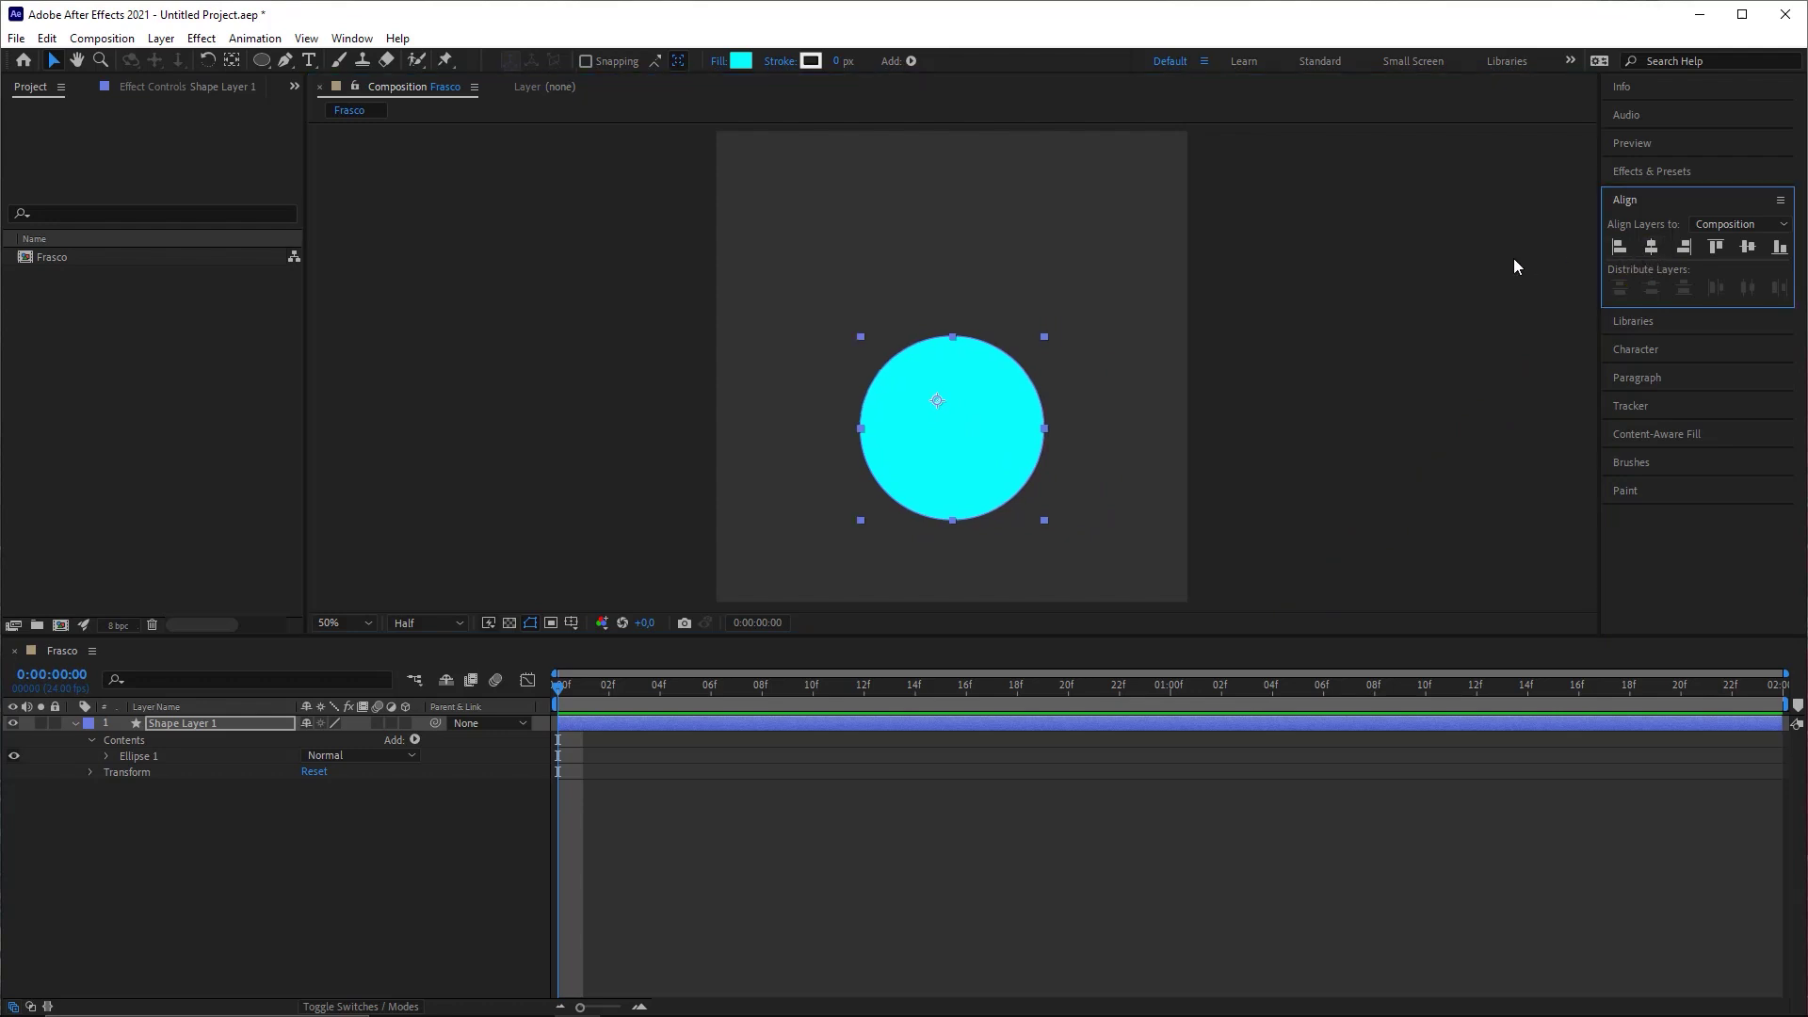
{"action": "left_click", "coordinate": [934, 839]}
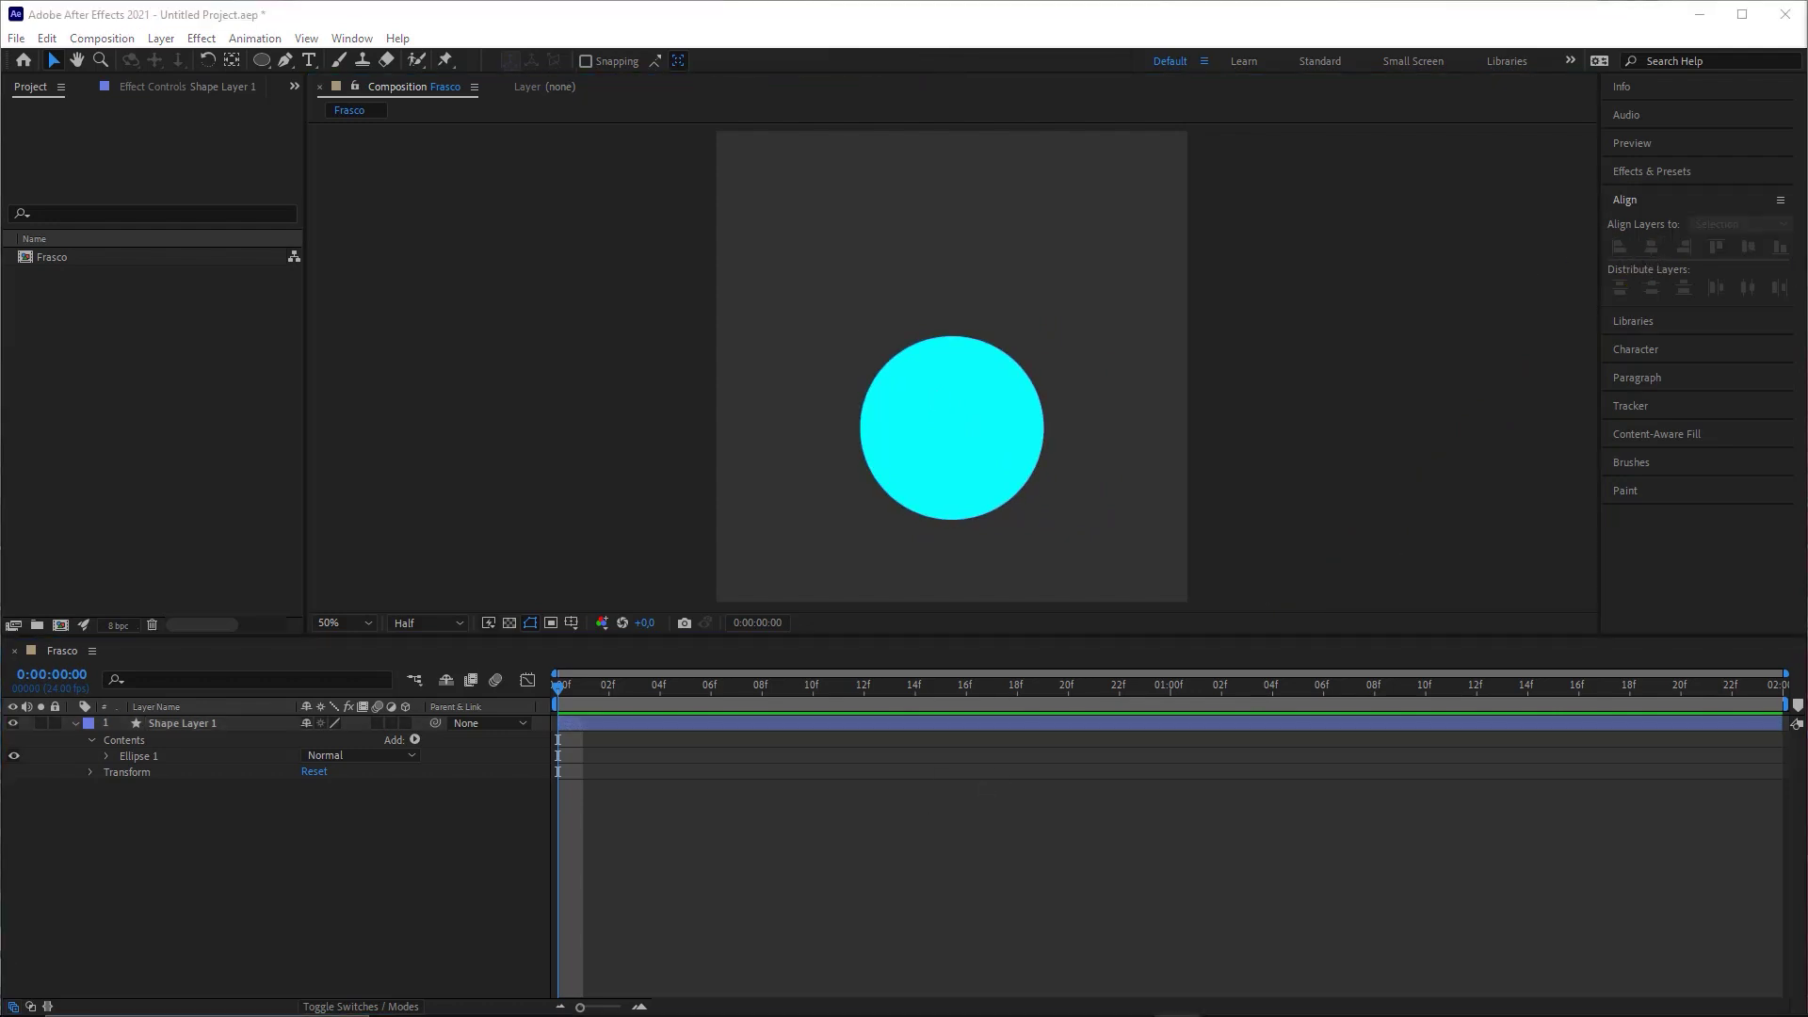
Step: Collapse the properties of Shape Layer 1 in the timeline and leave the layer deselected
{"action": "left_click", "coordinate": [124, 721]}
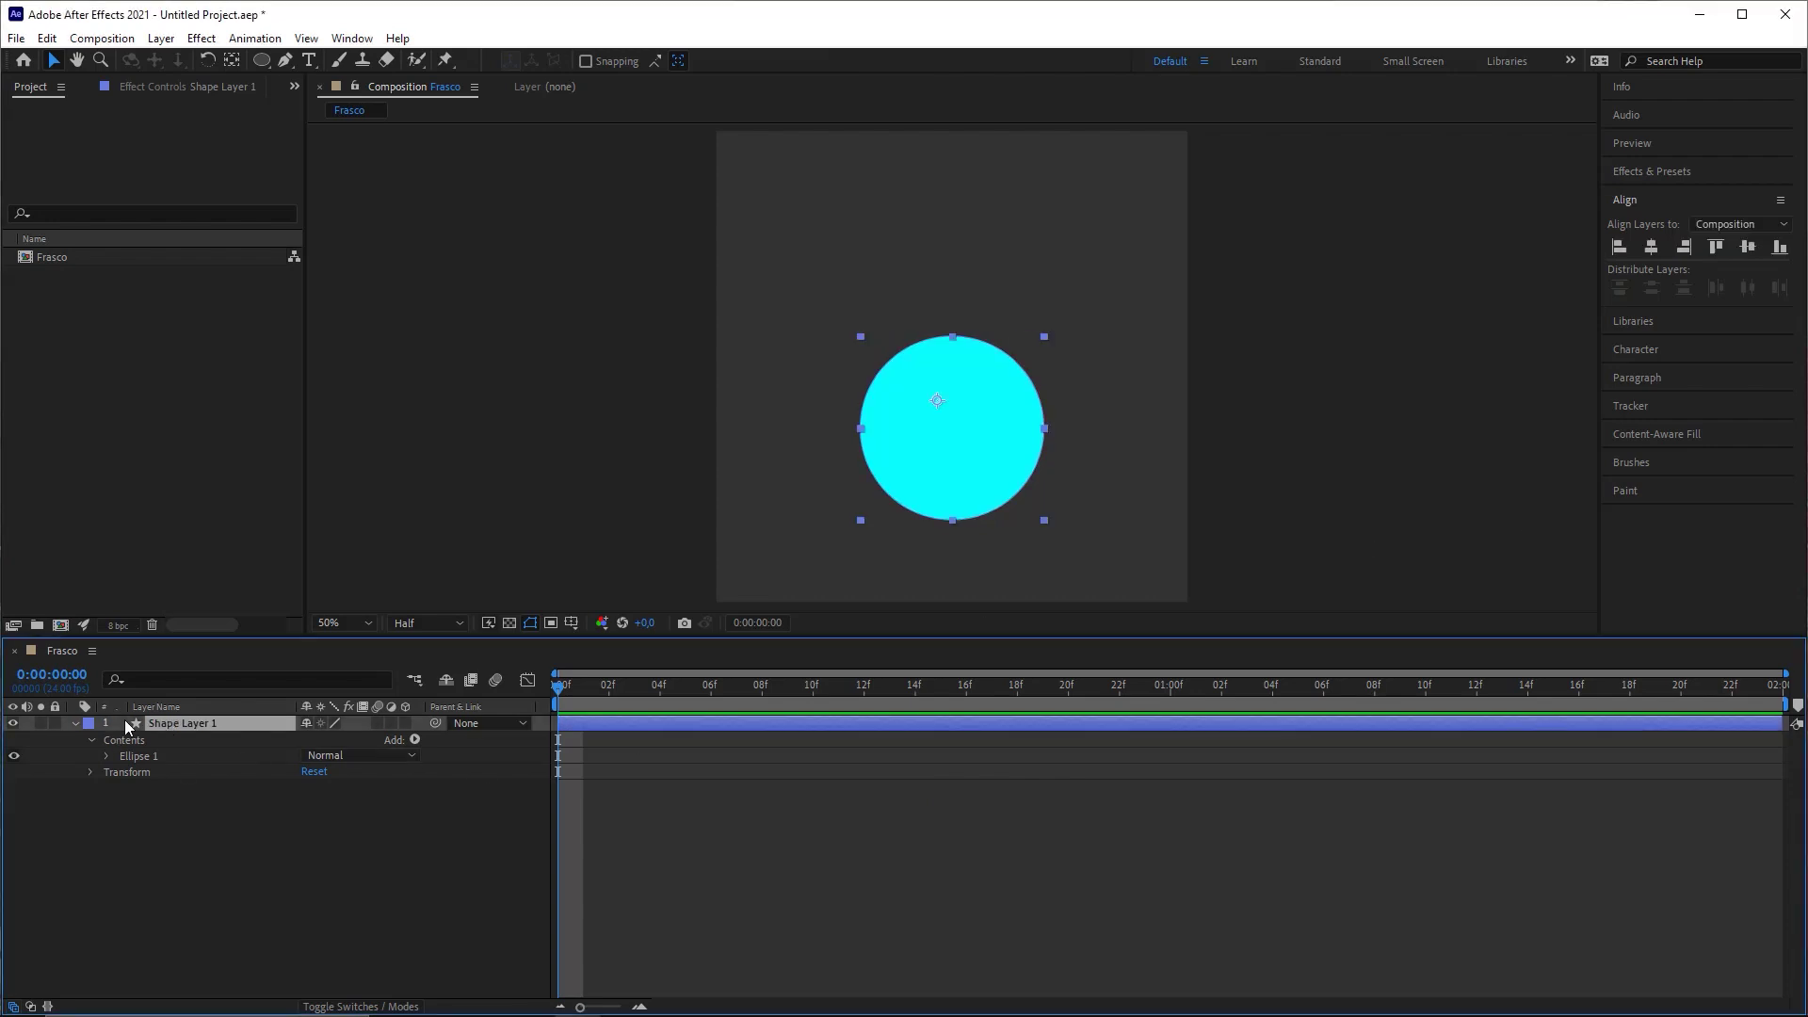
{"action": "left_click", "coordinate": [75, 724]}
{"action": "left_click", "coordinate": [145, 814]}
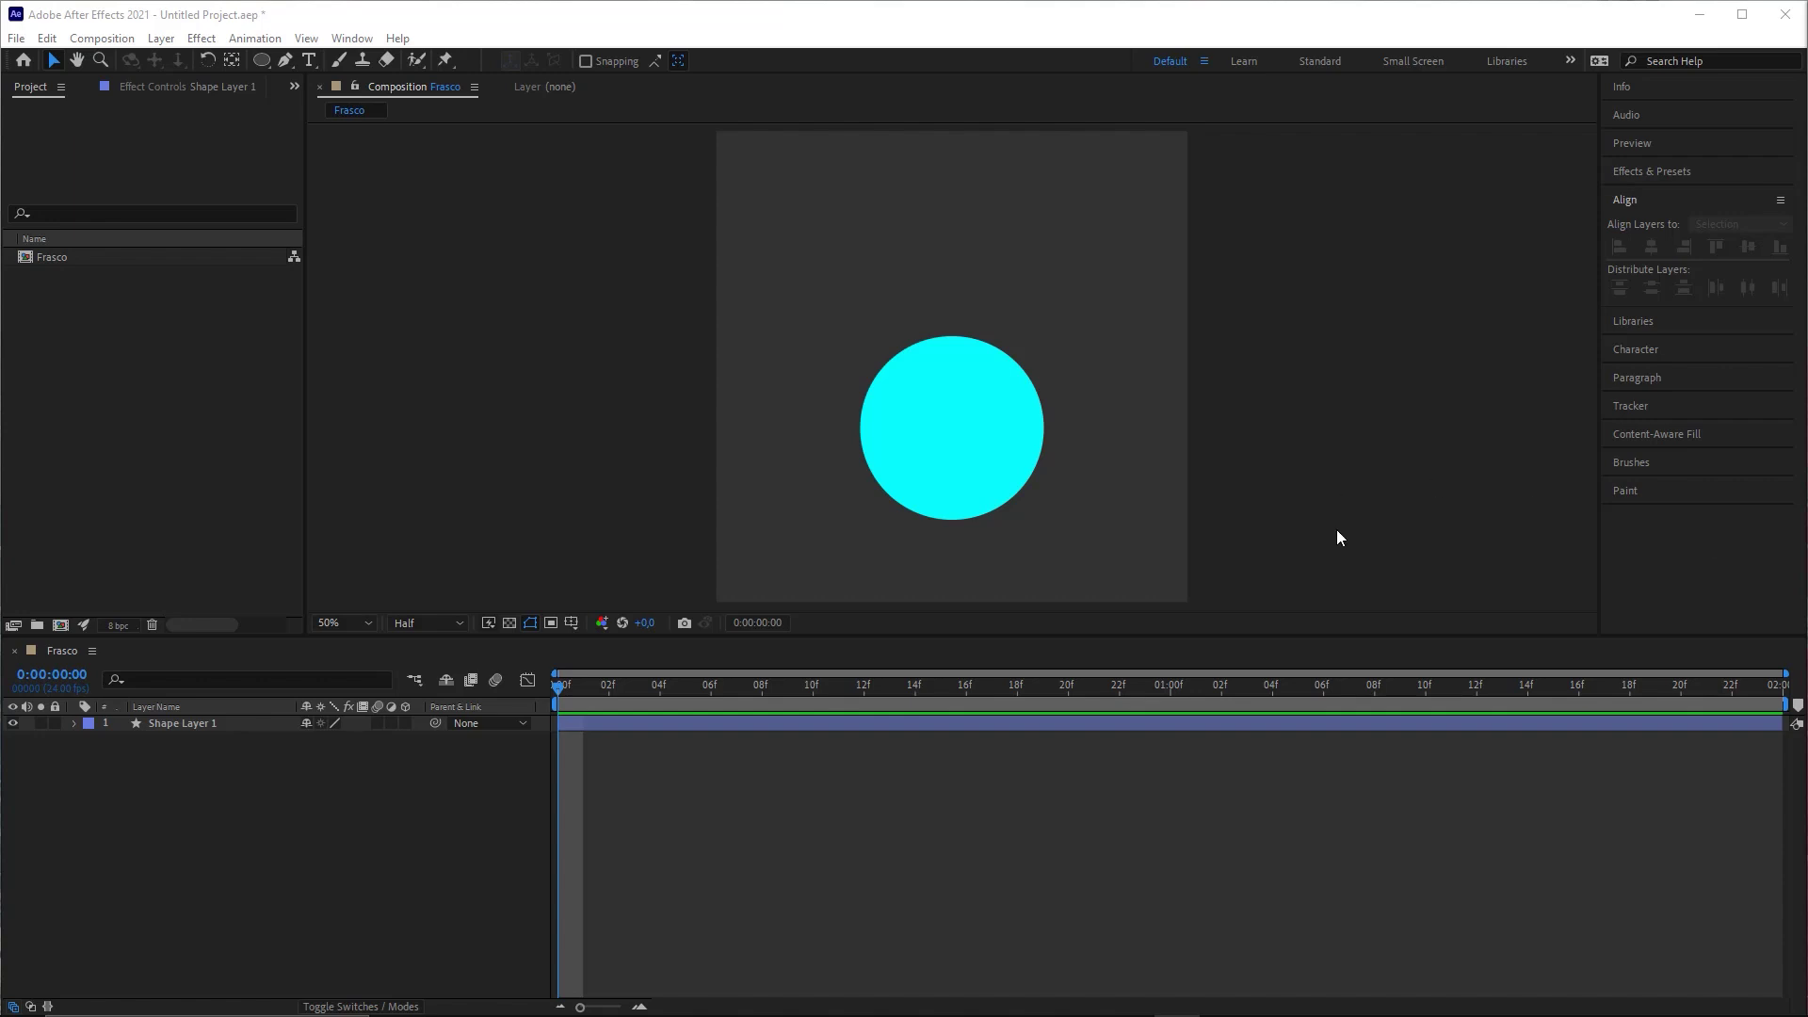
{"action": "left_click_drag", "start_coordinate": [945, 830], "coordinate": [1695, 113]}
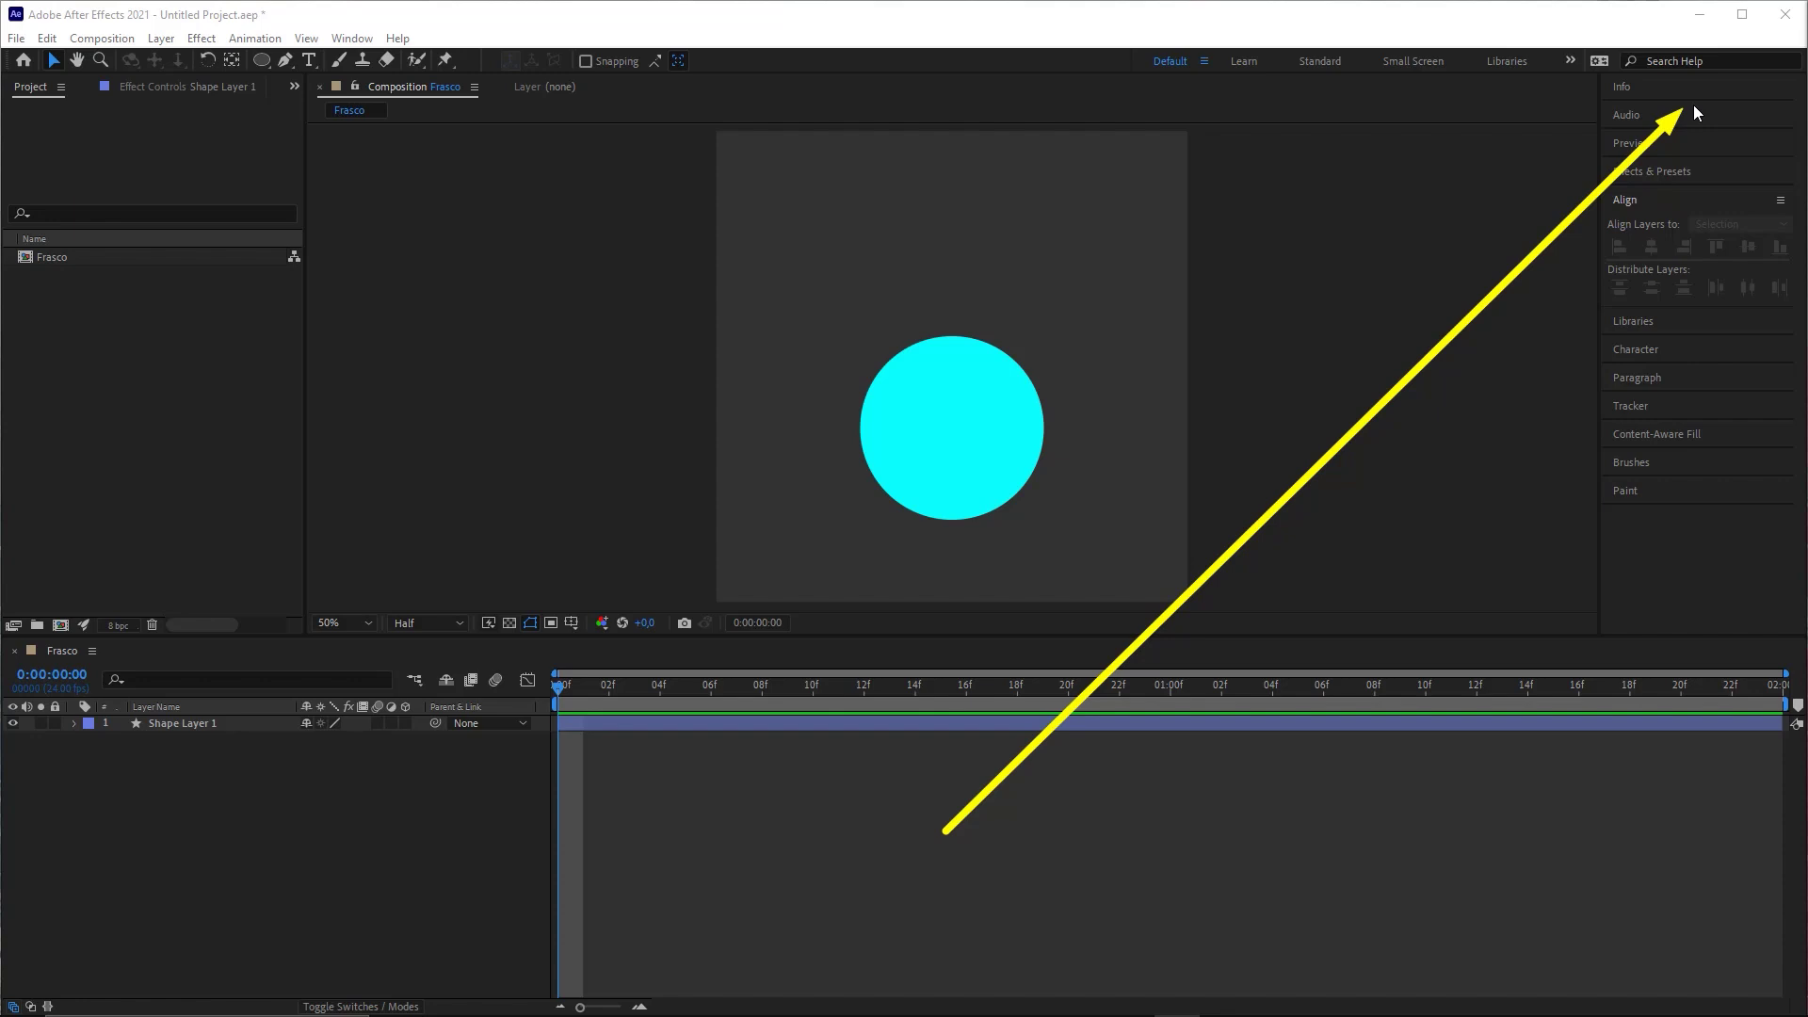
{"action": "key", "text": "ctrl+s"}
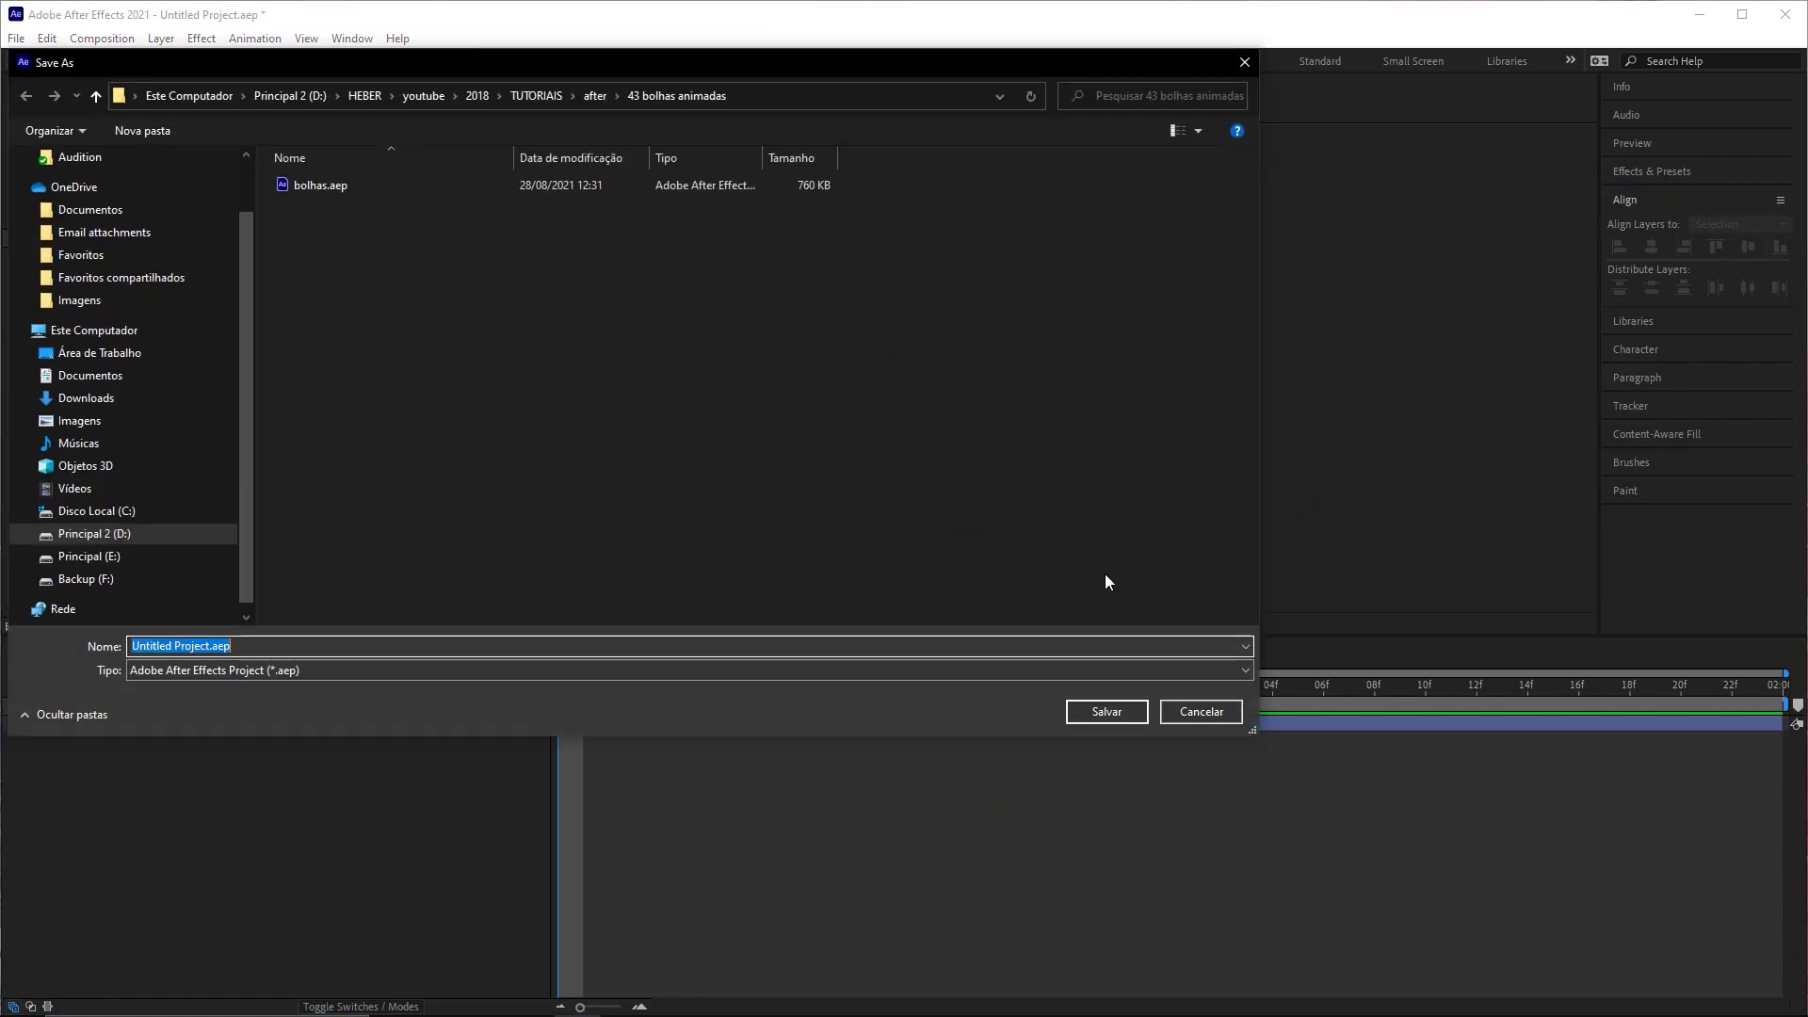
{"action": "key", "text": "Escape"}
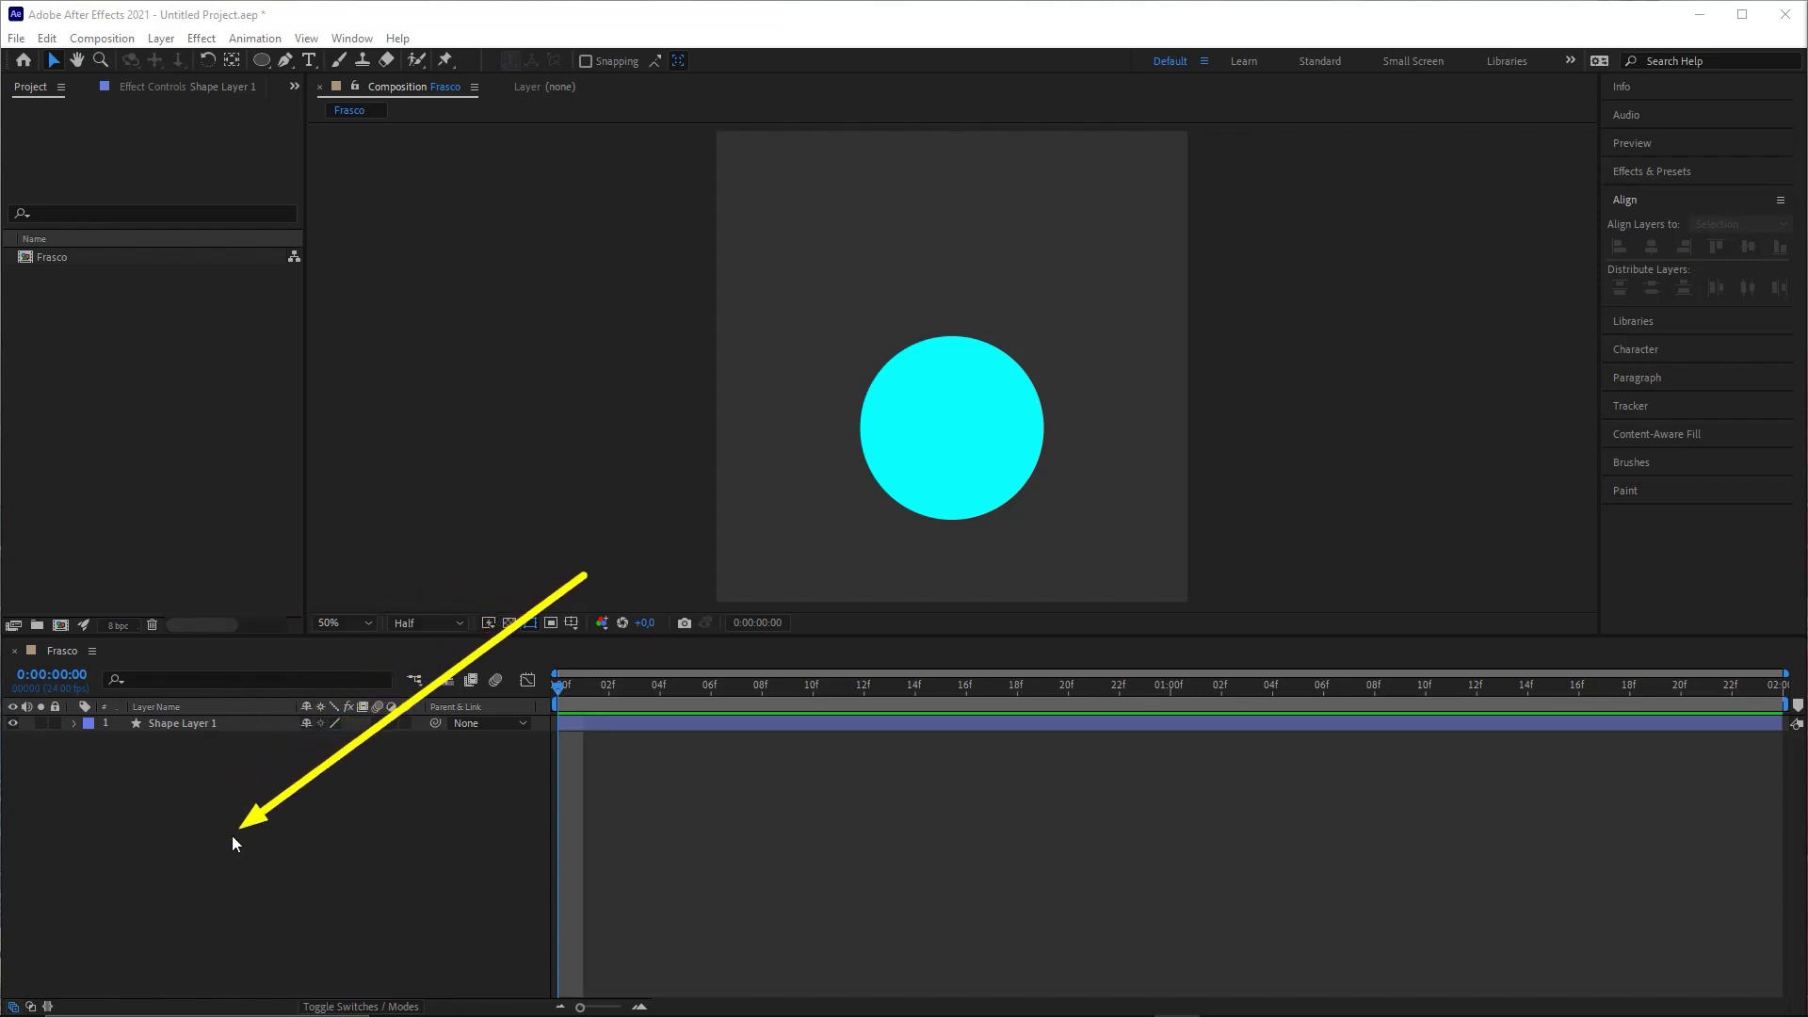
Step: With no layer selected, draw a tall narrow rectangle as the flask's neck, overlapping the upper part of the circle
{"action": "left_click", "coordinate": [211, 723]}
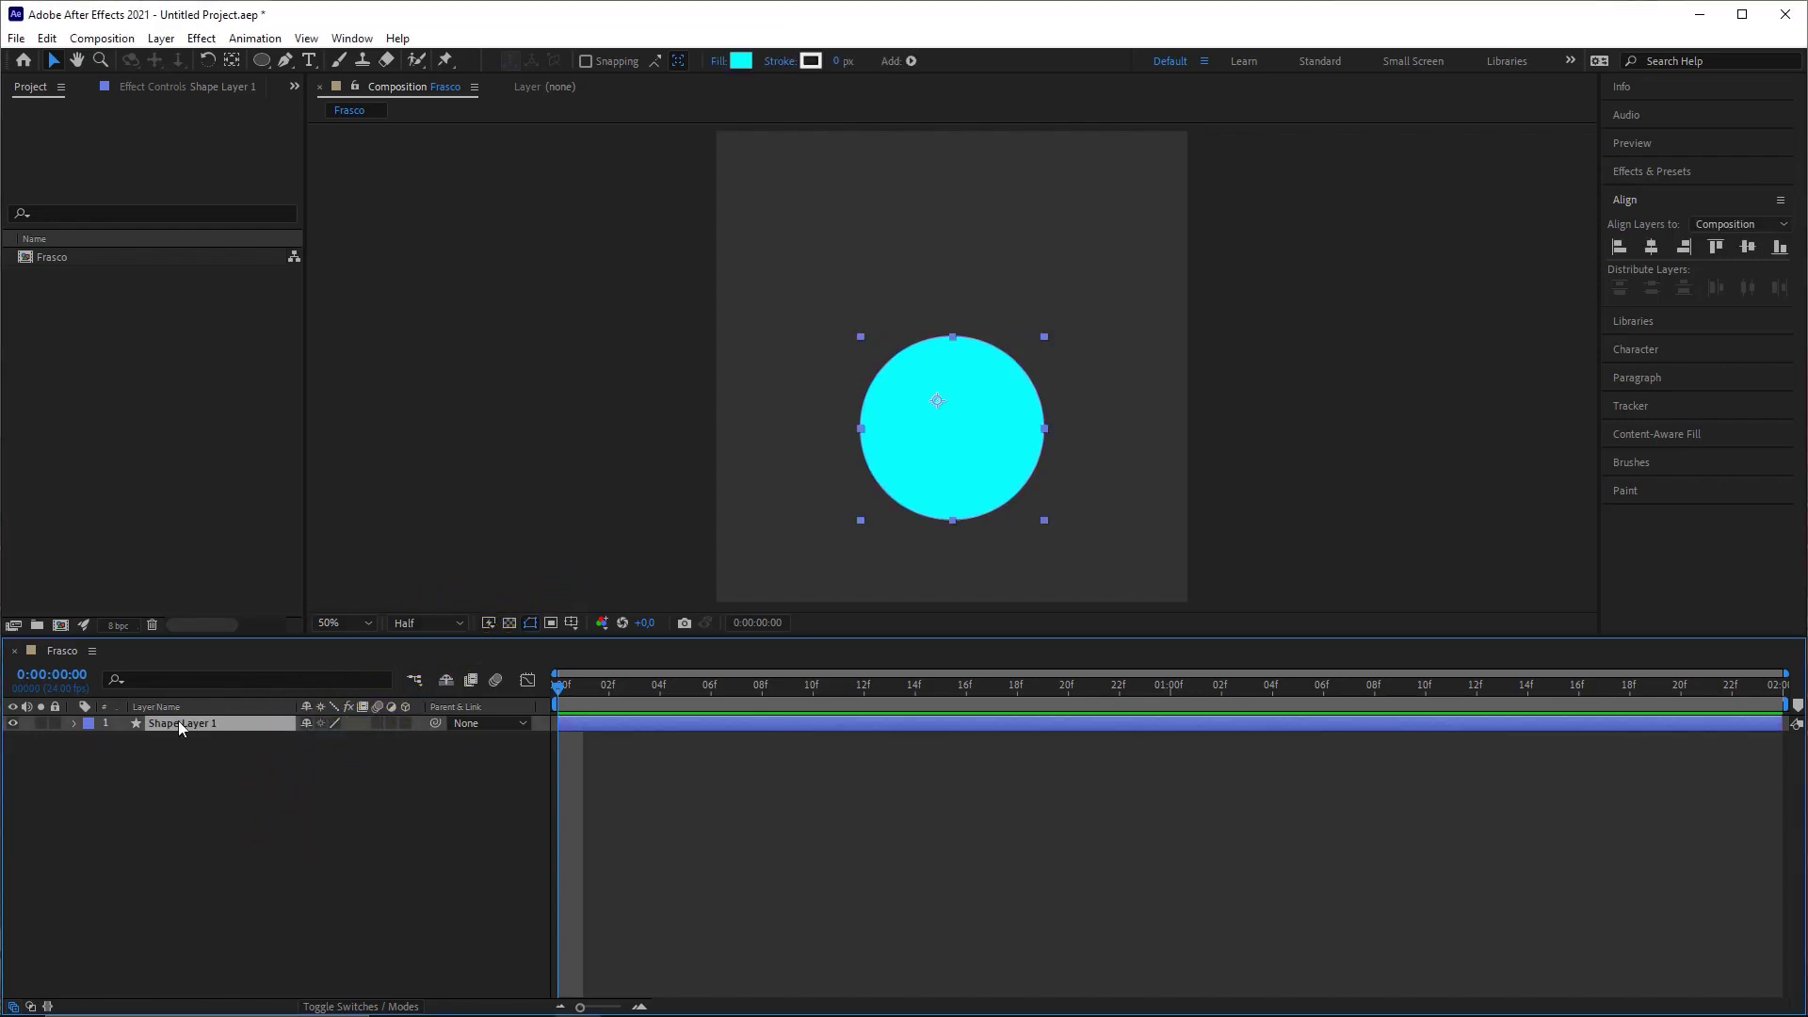
{"action": "left_click", "coordinate": [258, 829]}
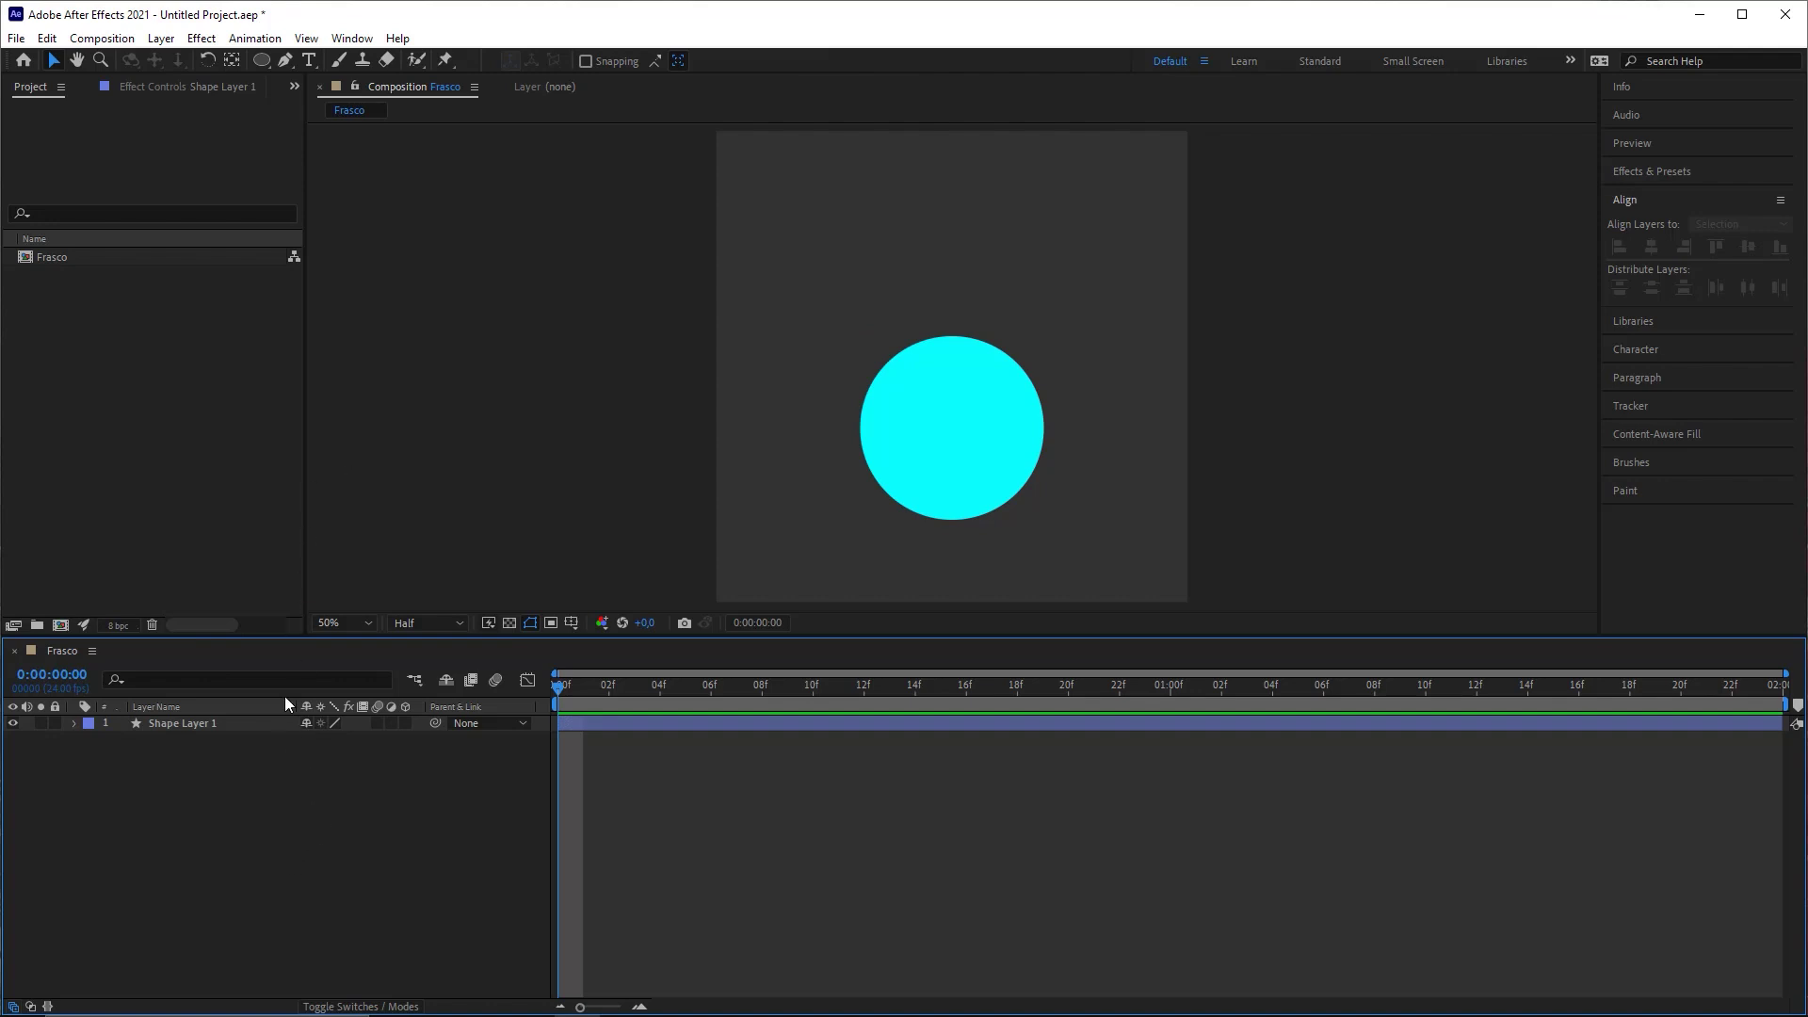
{"action": "left_click", "coordinate": [263, 62]}
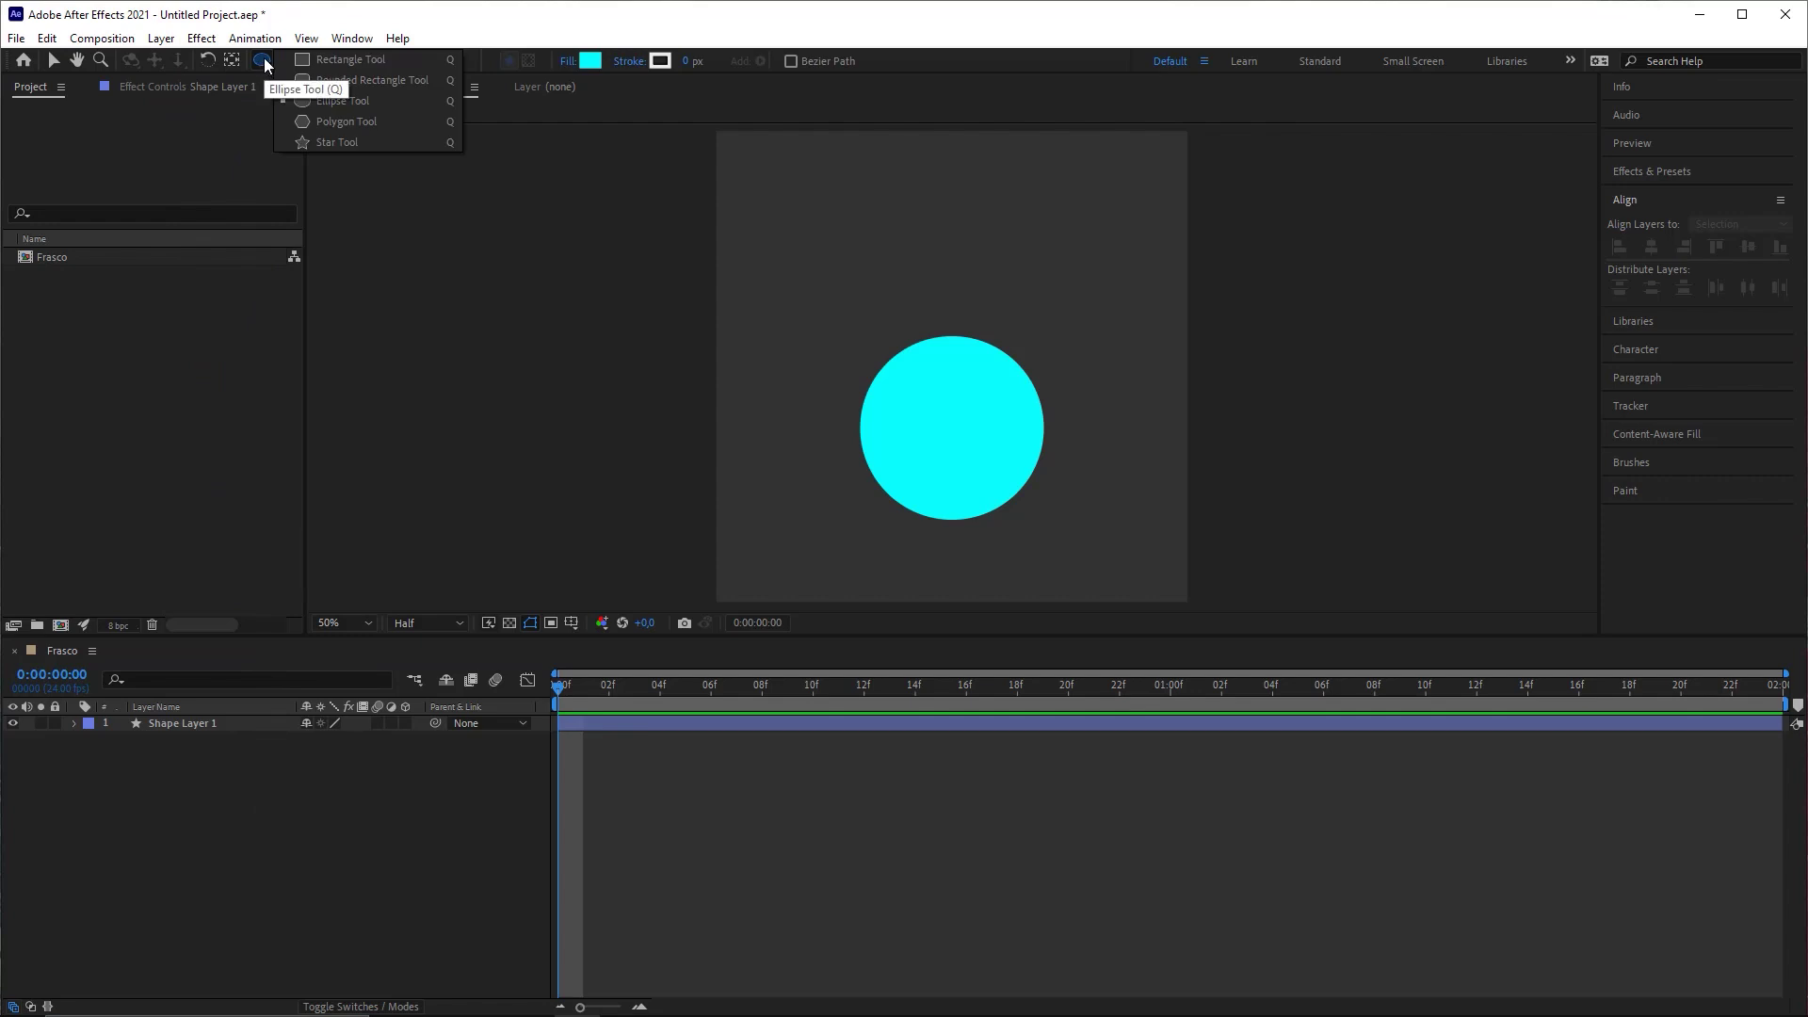
{"action": "left_click", "coordinate": [348, 60]}
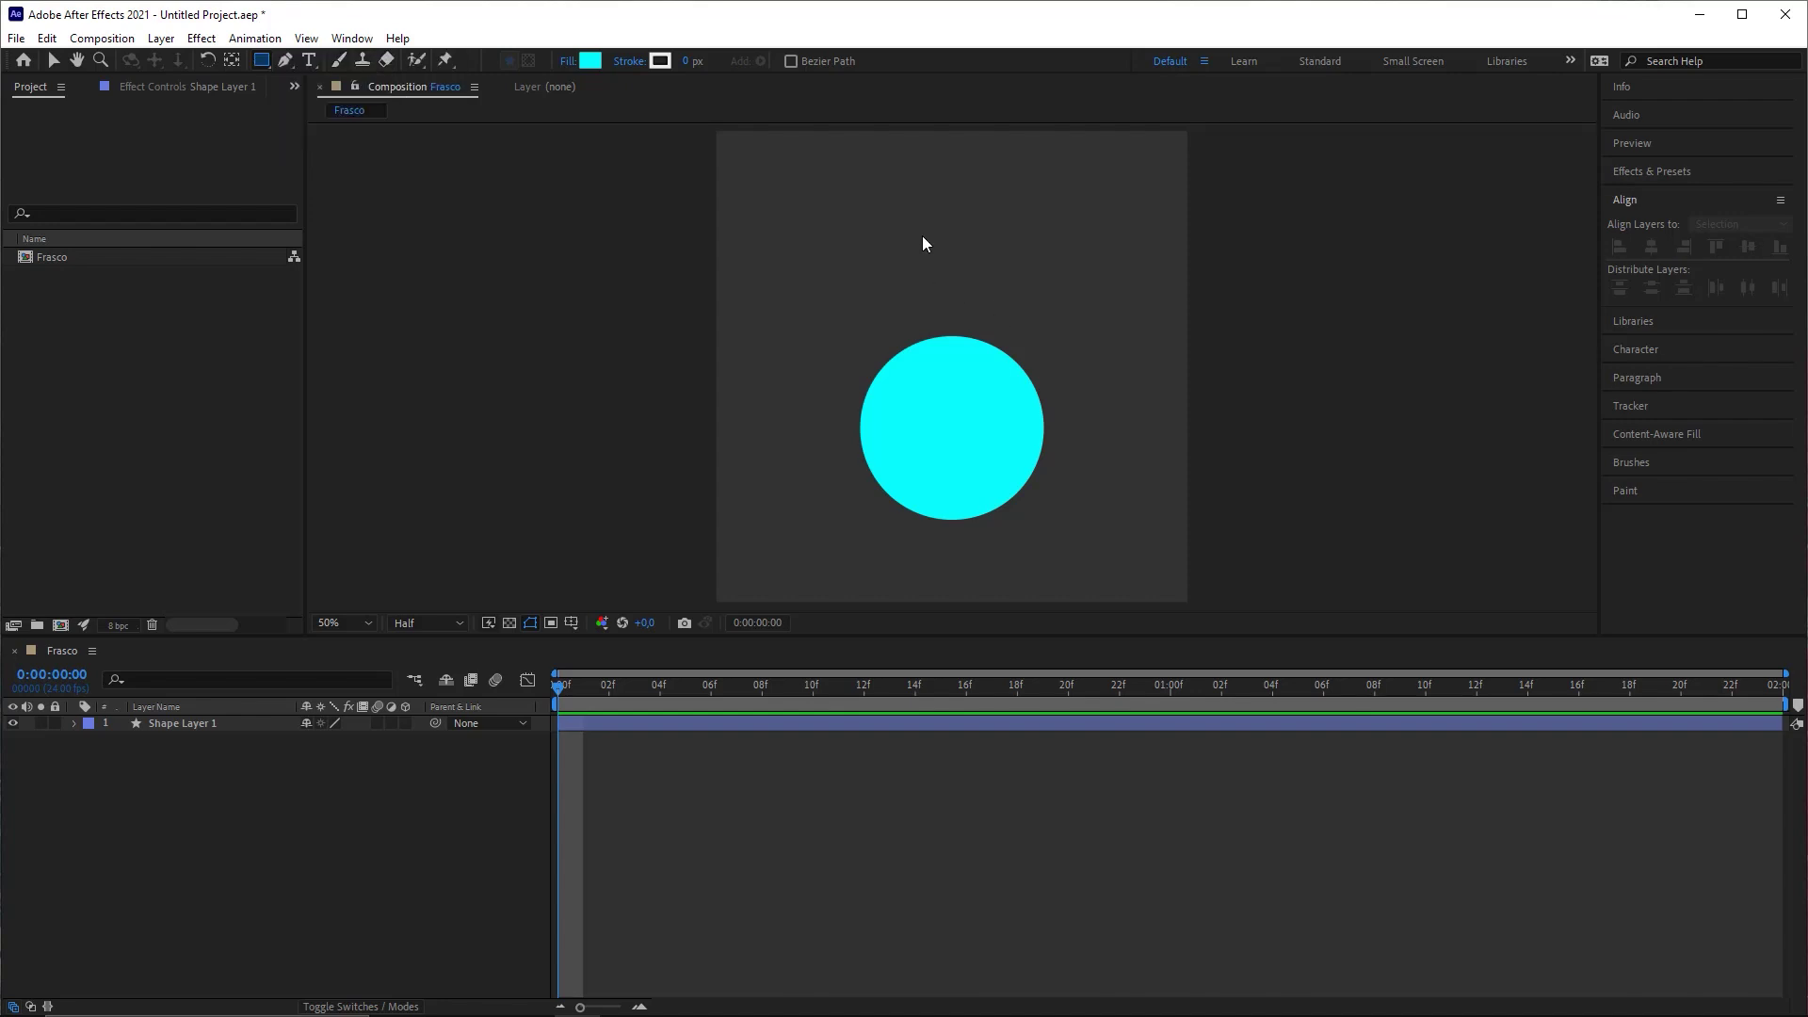
{"action": "mouse_move", "coordinate": [922, 259]}
{"action": "left_mouse_down"}
{"action": "mouse_move", "coordinate": [973, 382]}
{"action": "mouse_move", "coordinate": [994, 387]}
{"action": "mouse_move", "coordinate": [955, 324]}
{"action": "mouse_move", "coordinate": [930, 320]}
{"action": "mouse_move", "coordinate": [1002, 383]}
{"action": "mouse_move", "coordinate": [982, 378]}
{"action": "mouse_move", "coordinate": [992, 343]}
{"action": "mouse_move", "coordinate": [970, 299]}
{"action": "mouse_move", "coordinate": [1042, 394]}
{"action": "mouse_move", "coordinate": [984, 311]}
{"action": "mouse_move", "coordinate": [1042, 370]}
{"action": "mouse_move", "coordinate": [1004, 366]}
{"action": "mouse_move", "coordinate": [970, 316]}
{"action": "mouse_move", "coordinate": [977, 388]}
{"action": "left_mouse_up"}
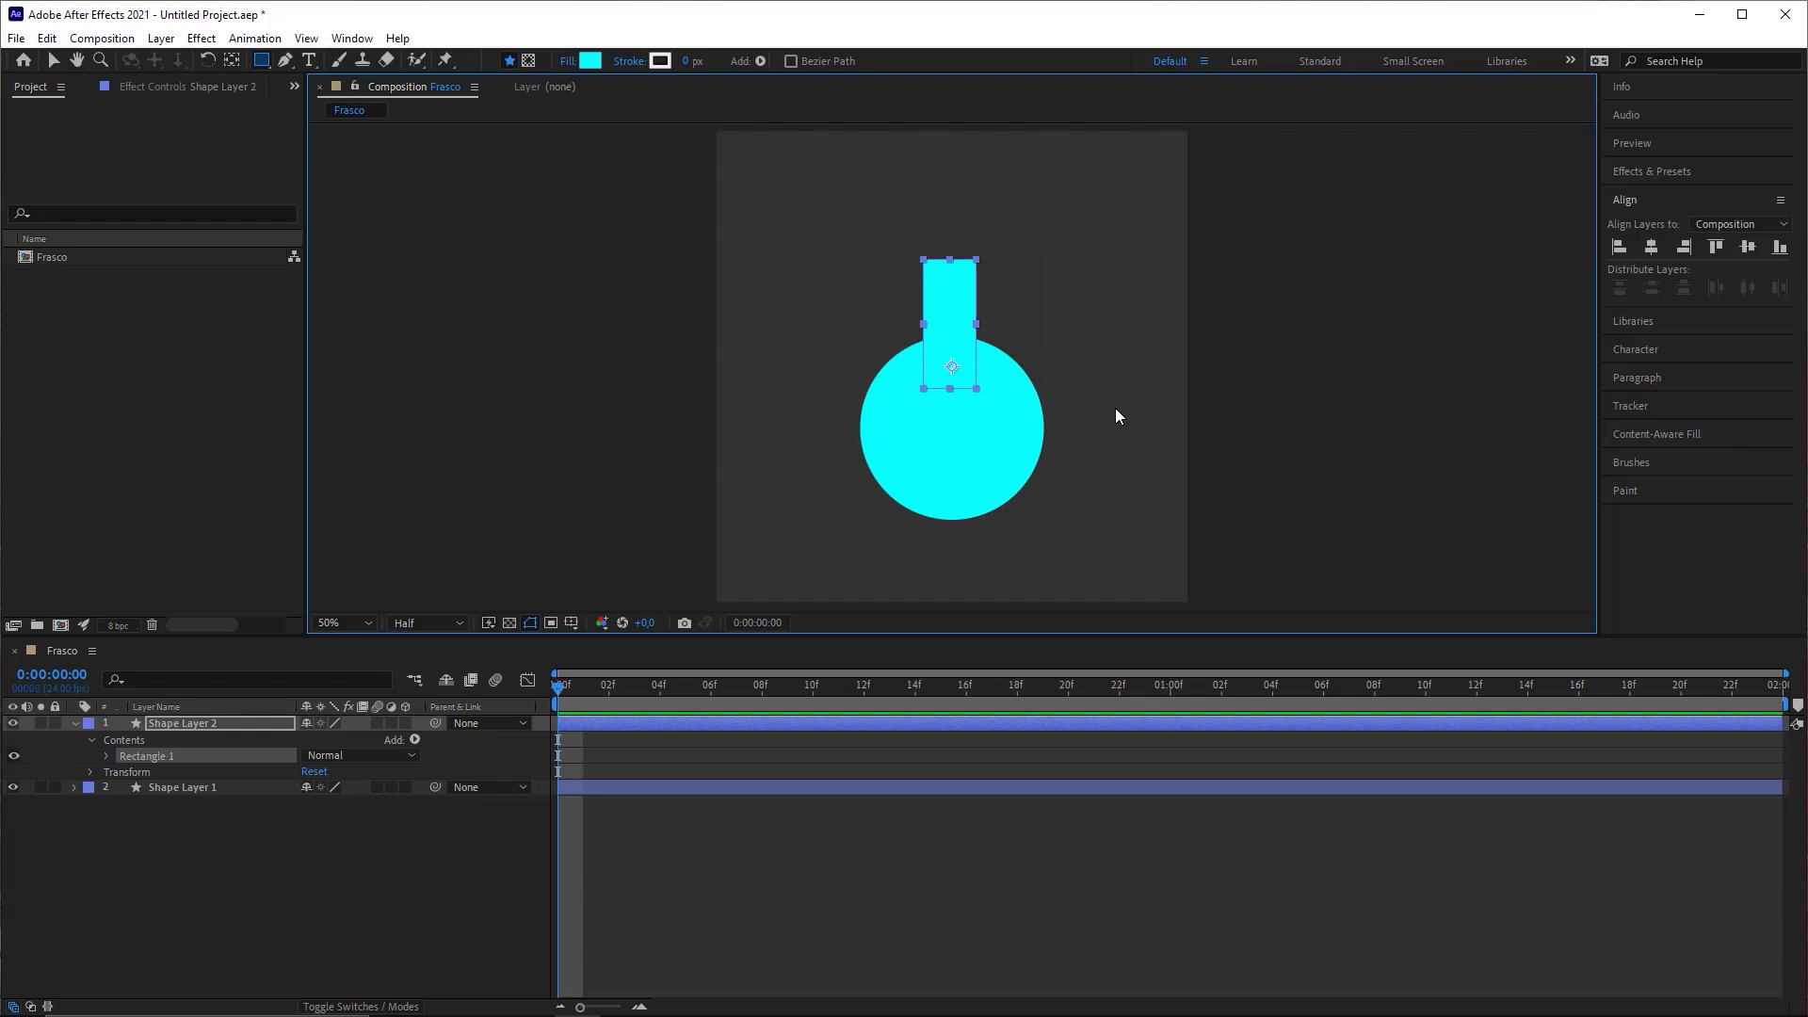
Step: Center the neck rectangle horizontally in the composition and deselect it
{"action": "key", "text": "v"}
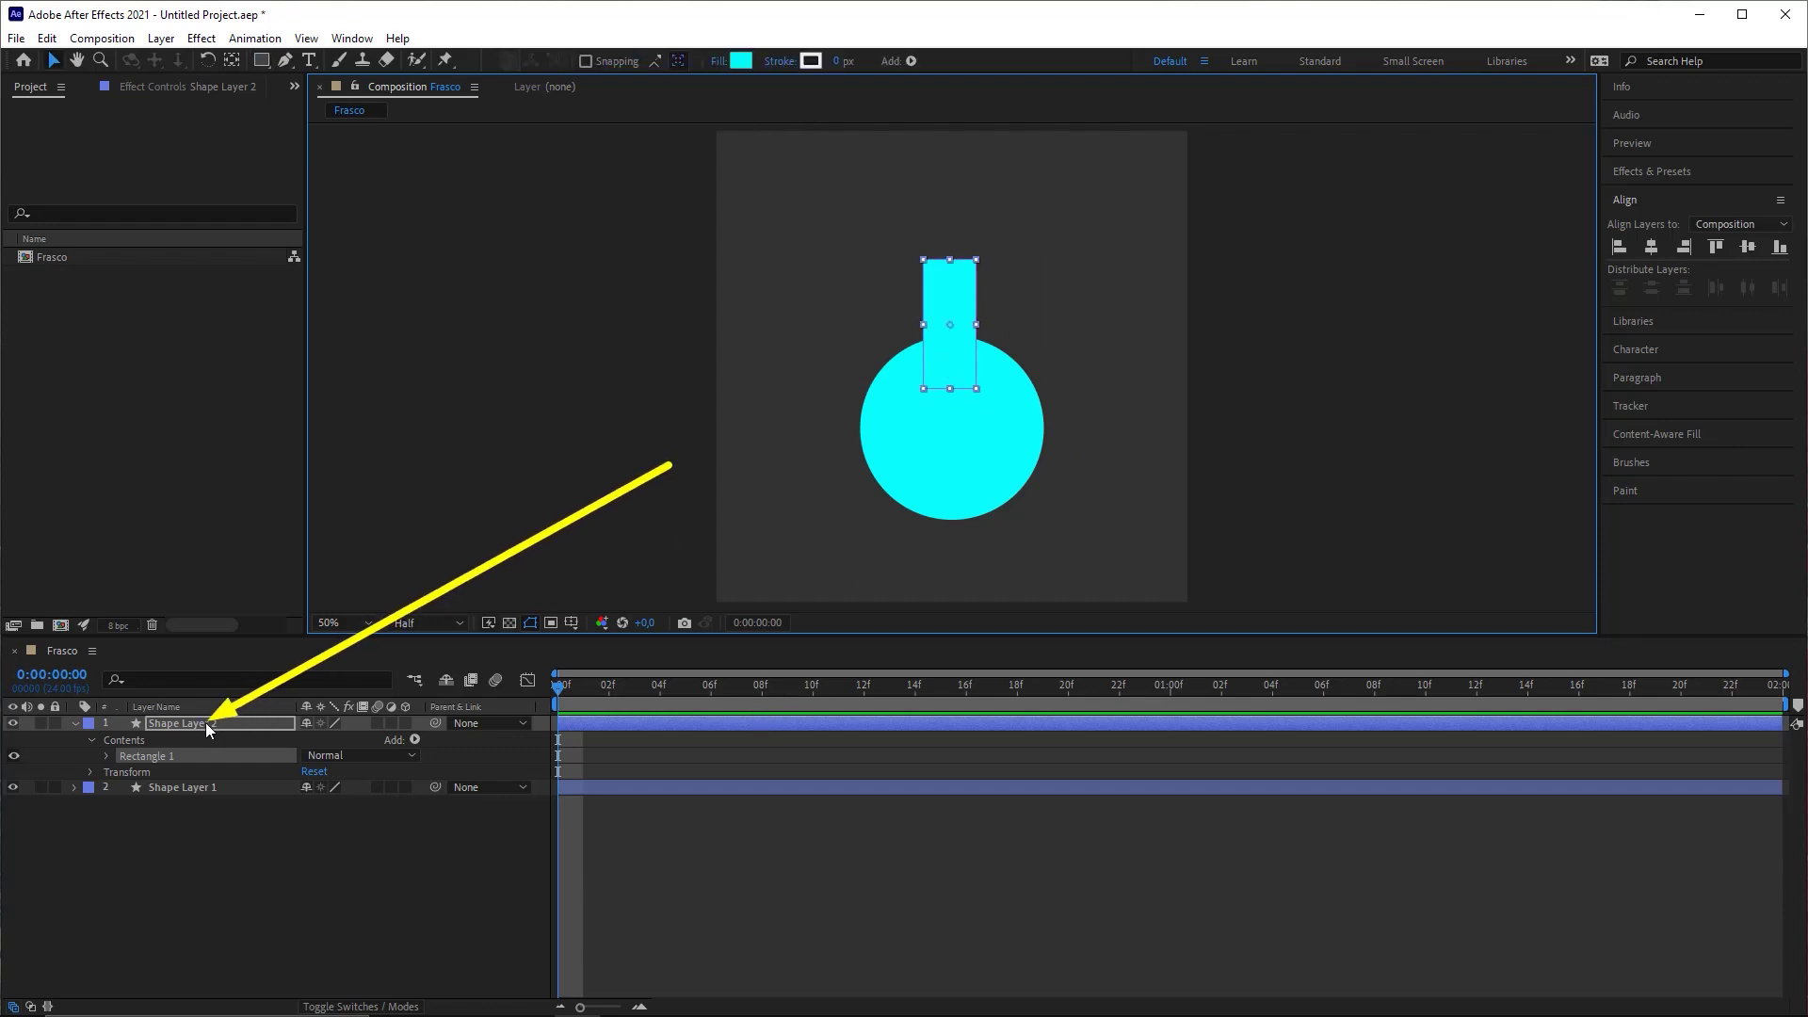
{"action": "left_click", "coordinate": [1646, 248]}
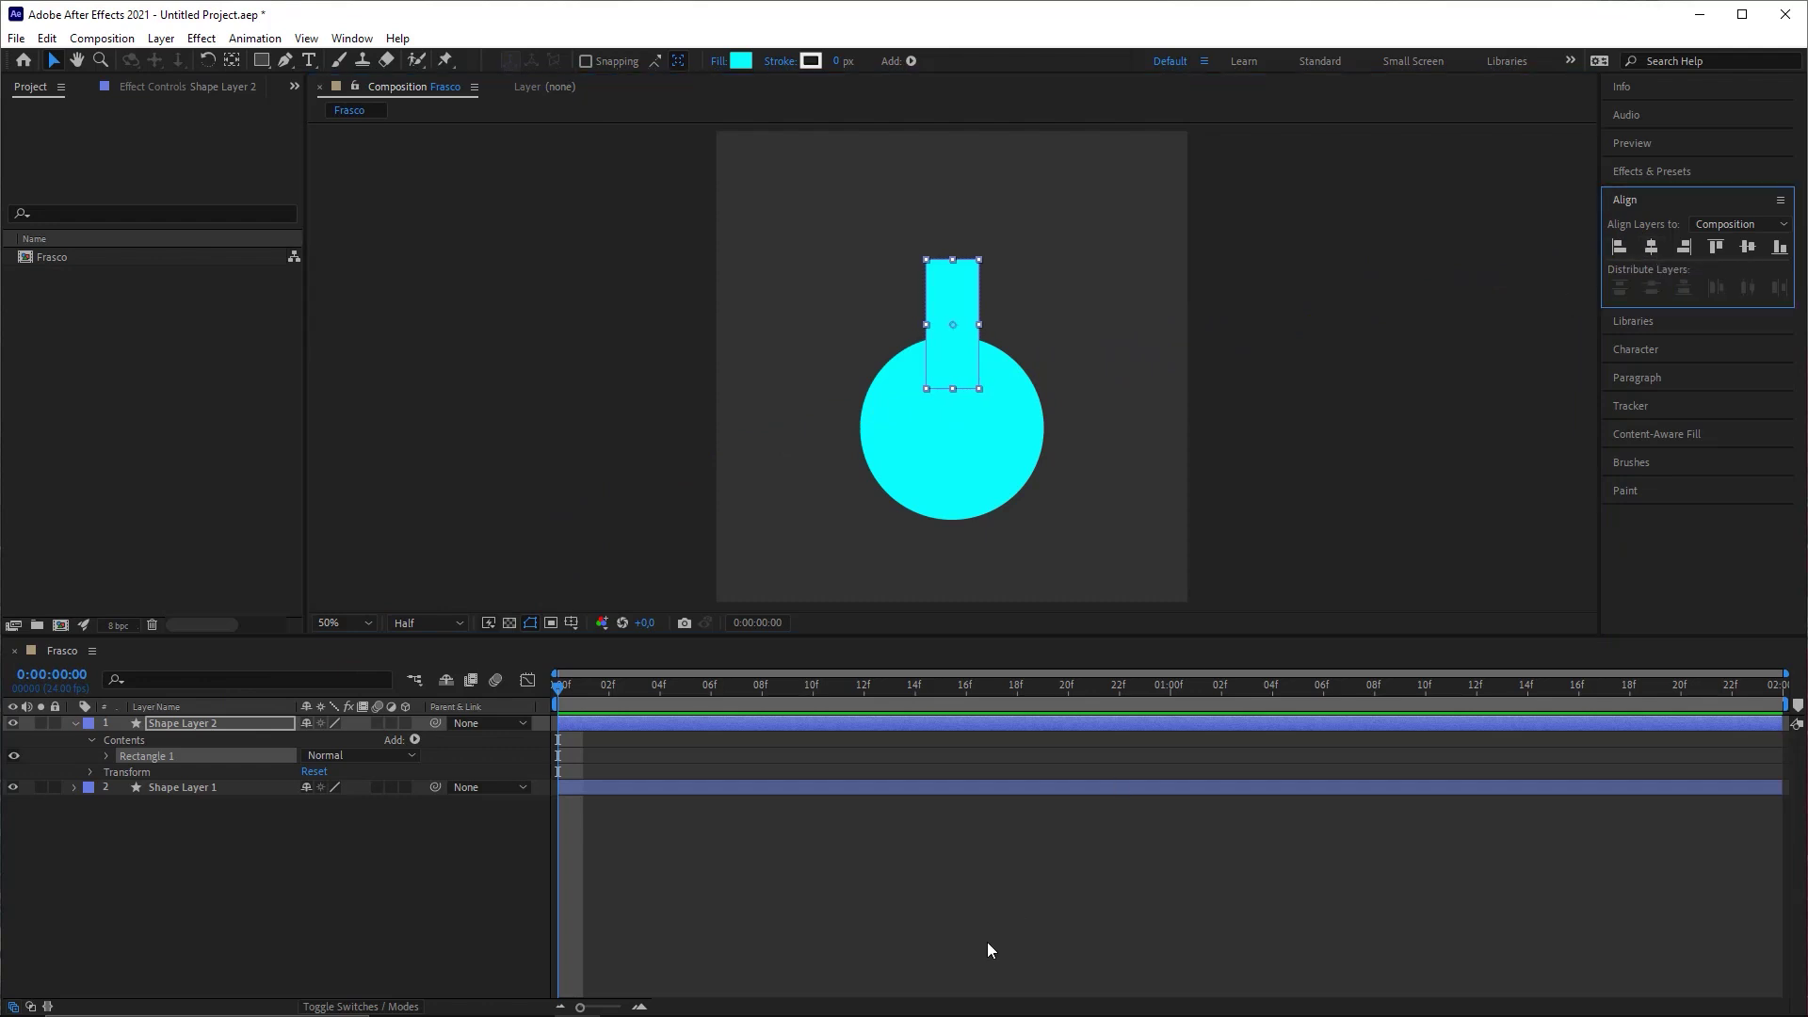
{"action": "left_click", "coordinate": [887, 868]}
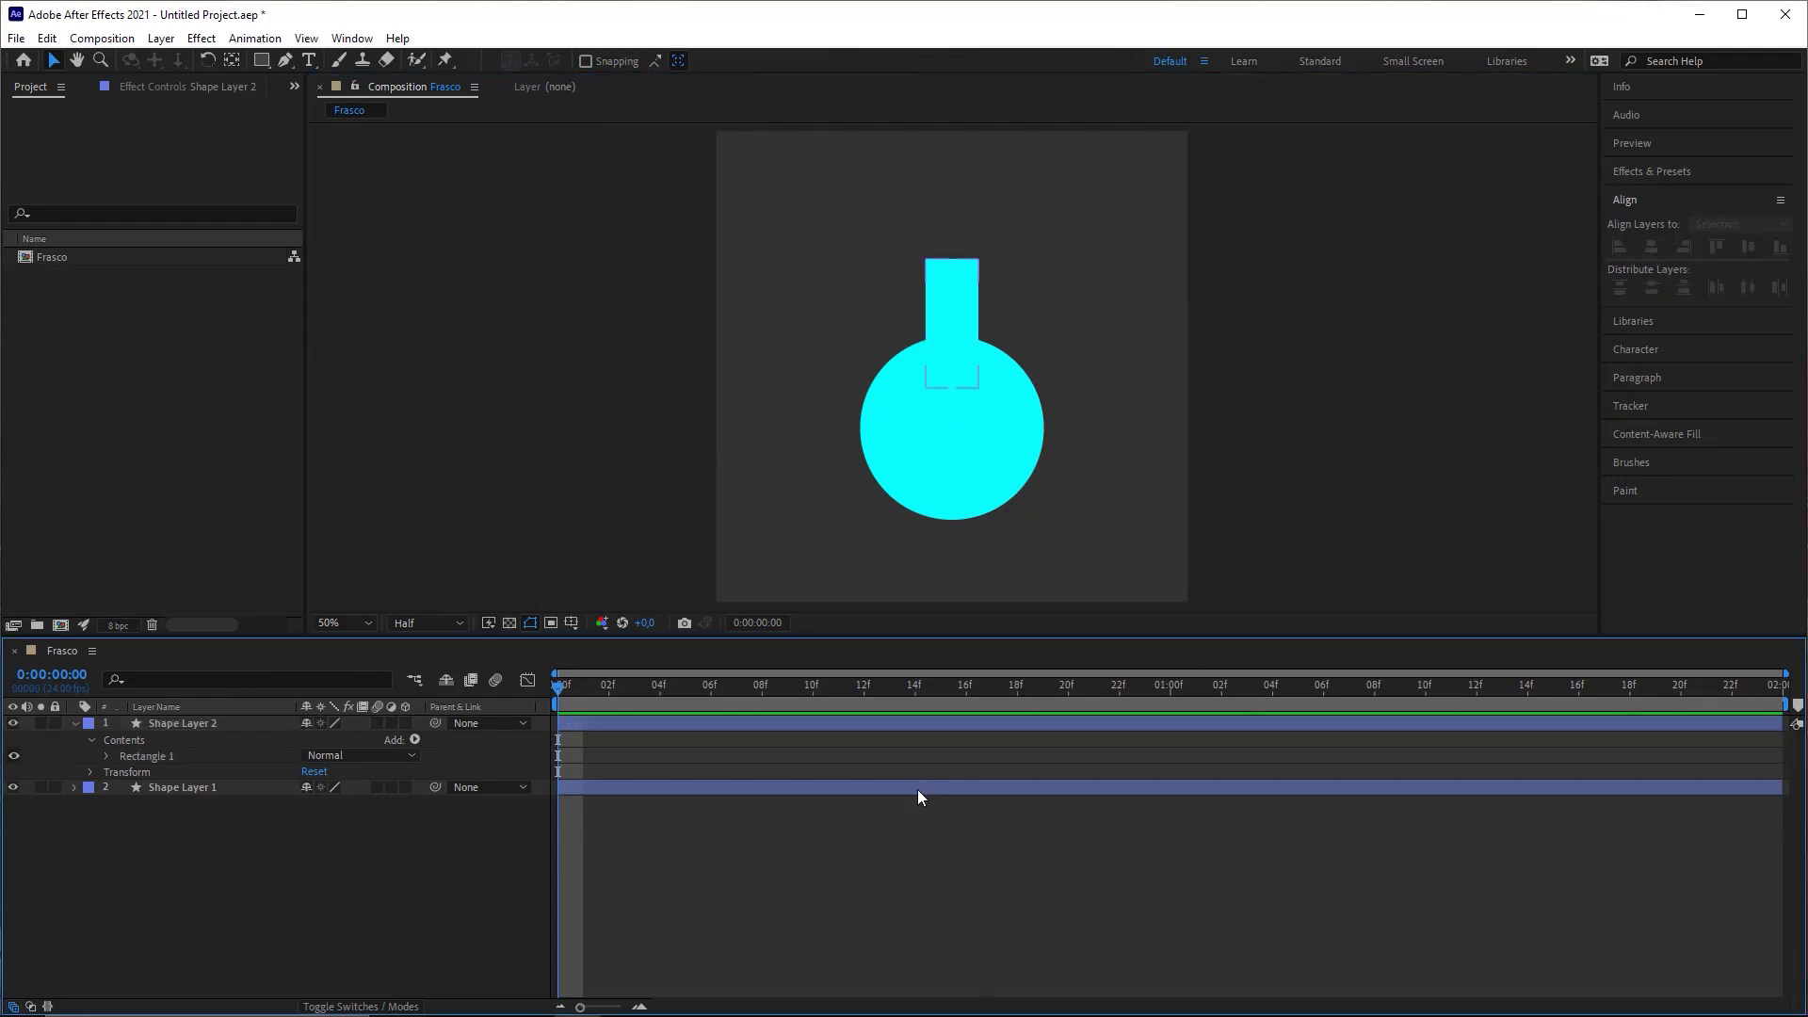
Step: Collapse Shape Layer 2 and, with no layer selected, draw a short rectangle wider than the neck across its upper end as the lip
{"action": "left_click", "coordinate": [262, 60]}
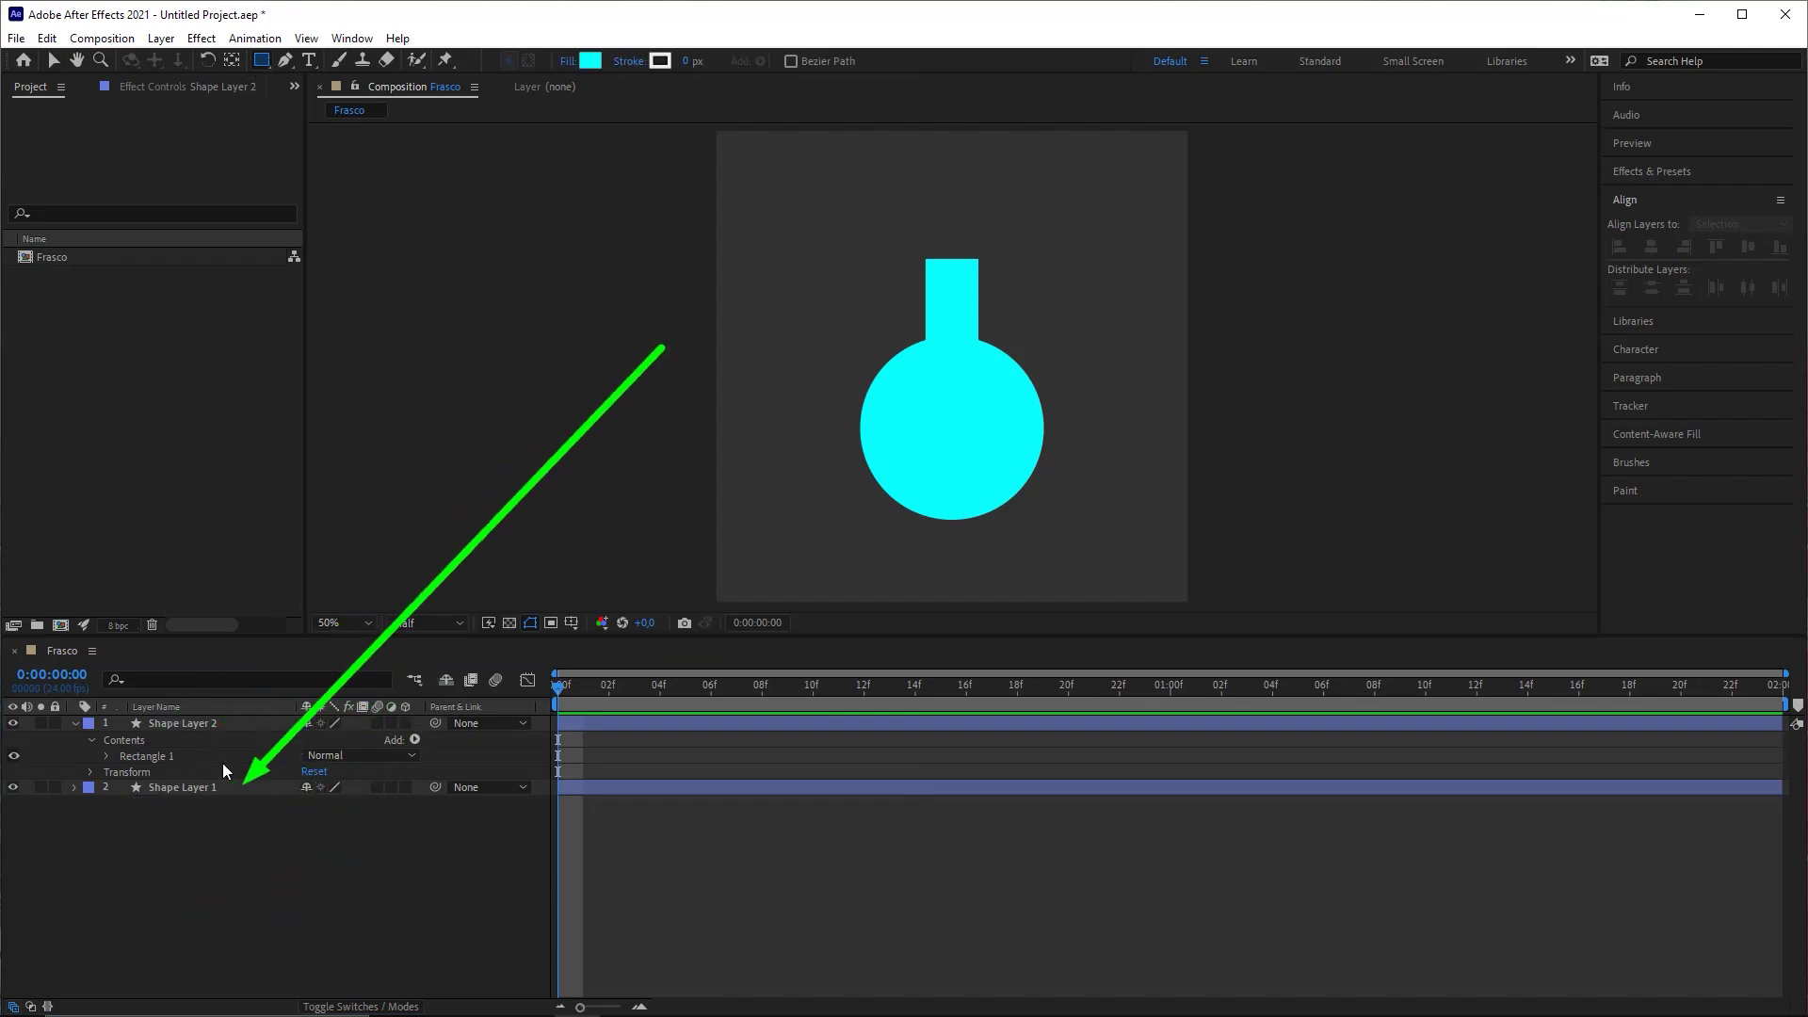
{"action": "left_click", "coordinate": [193, 723]}
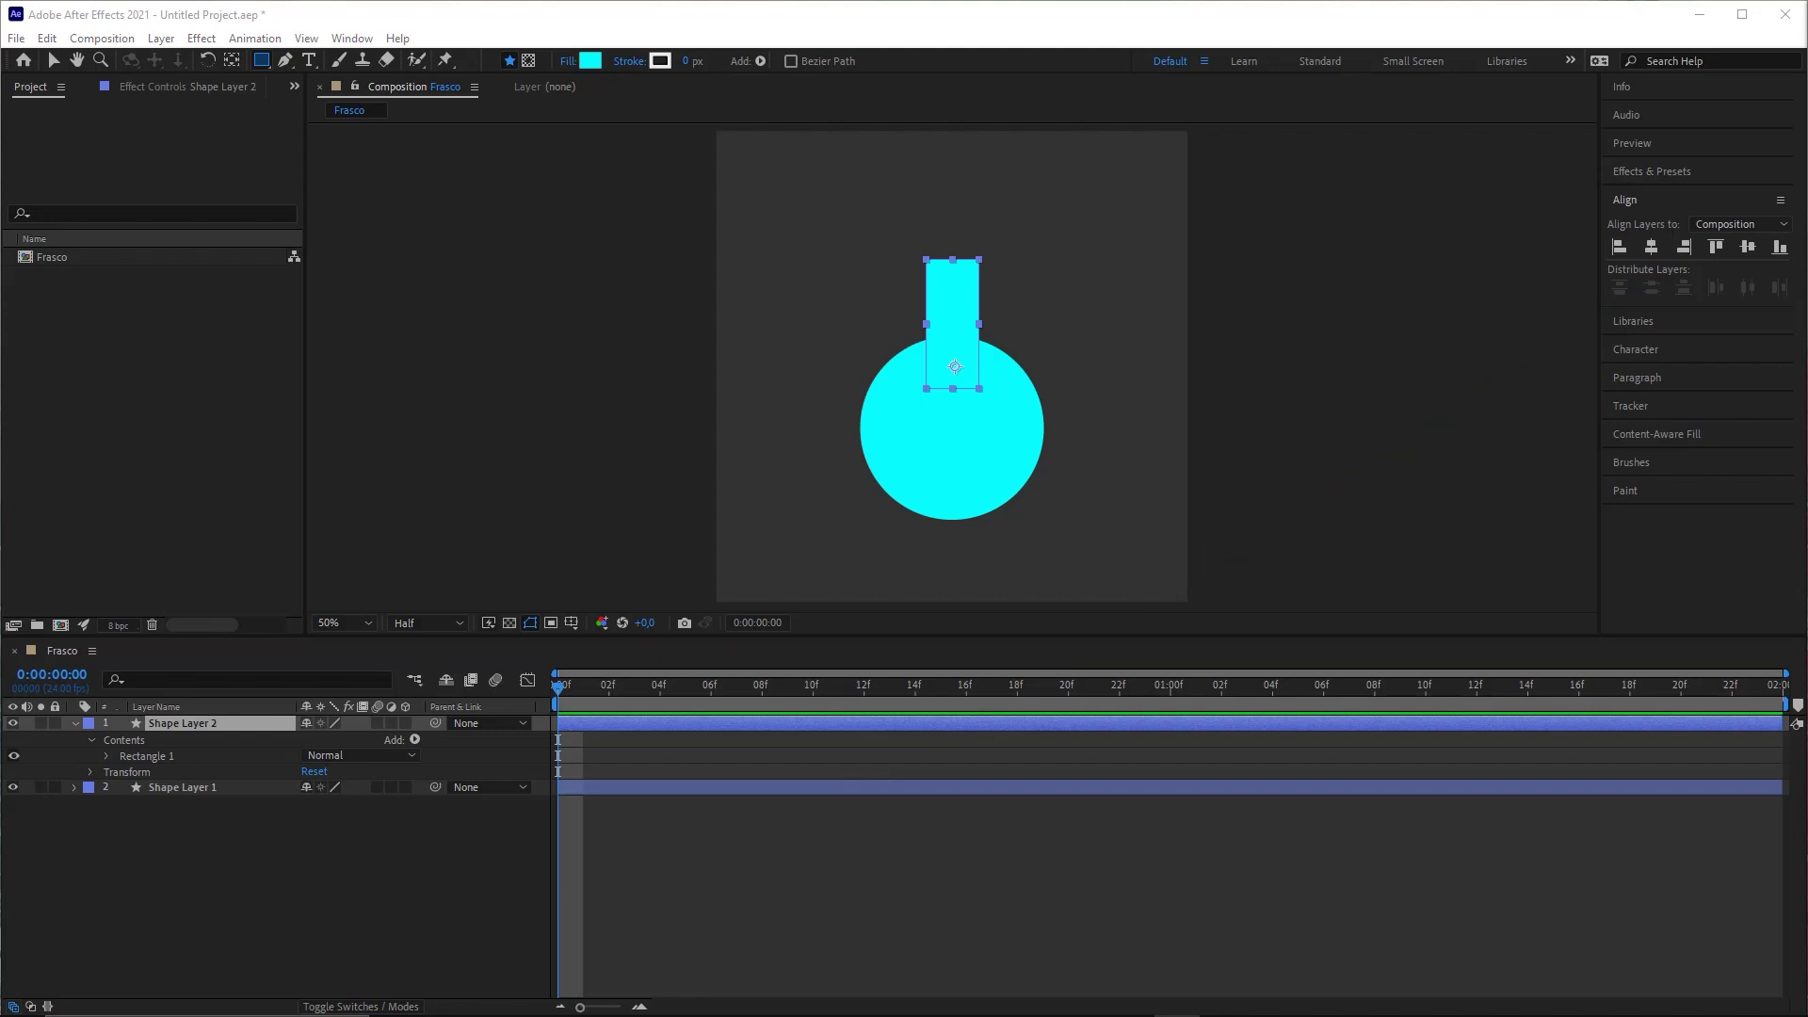
{"action": "left_click", "coordinate": [701, 829]}
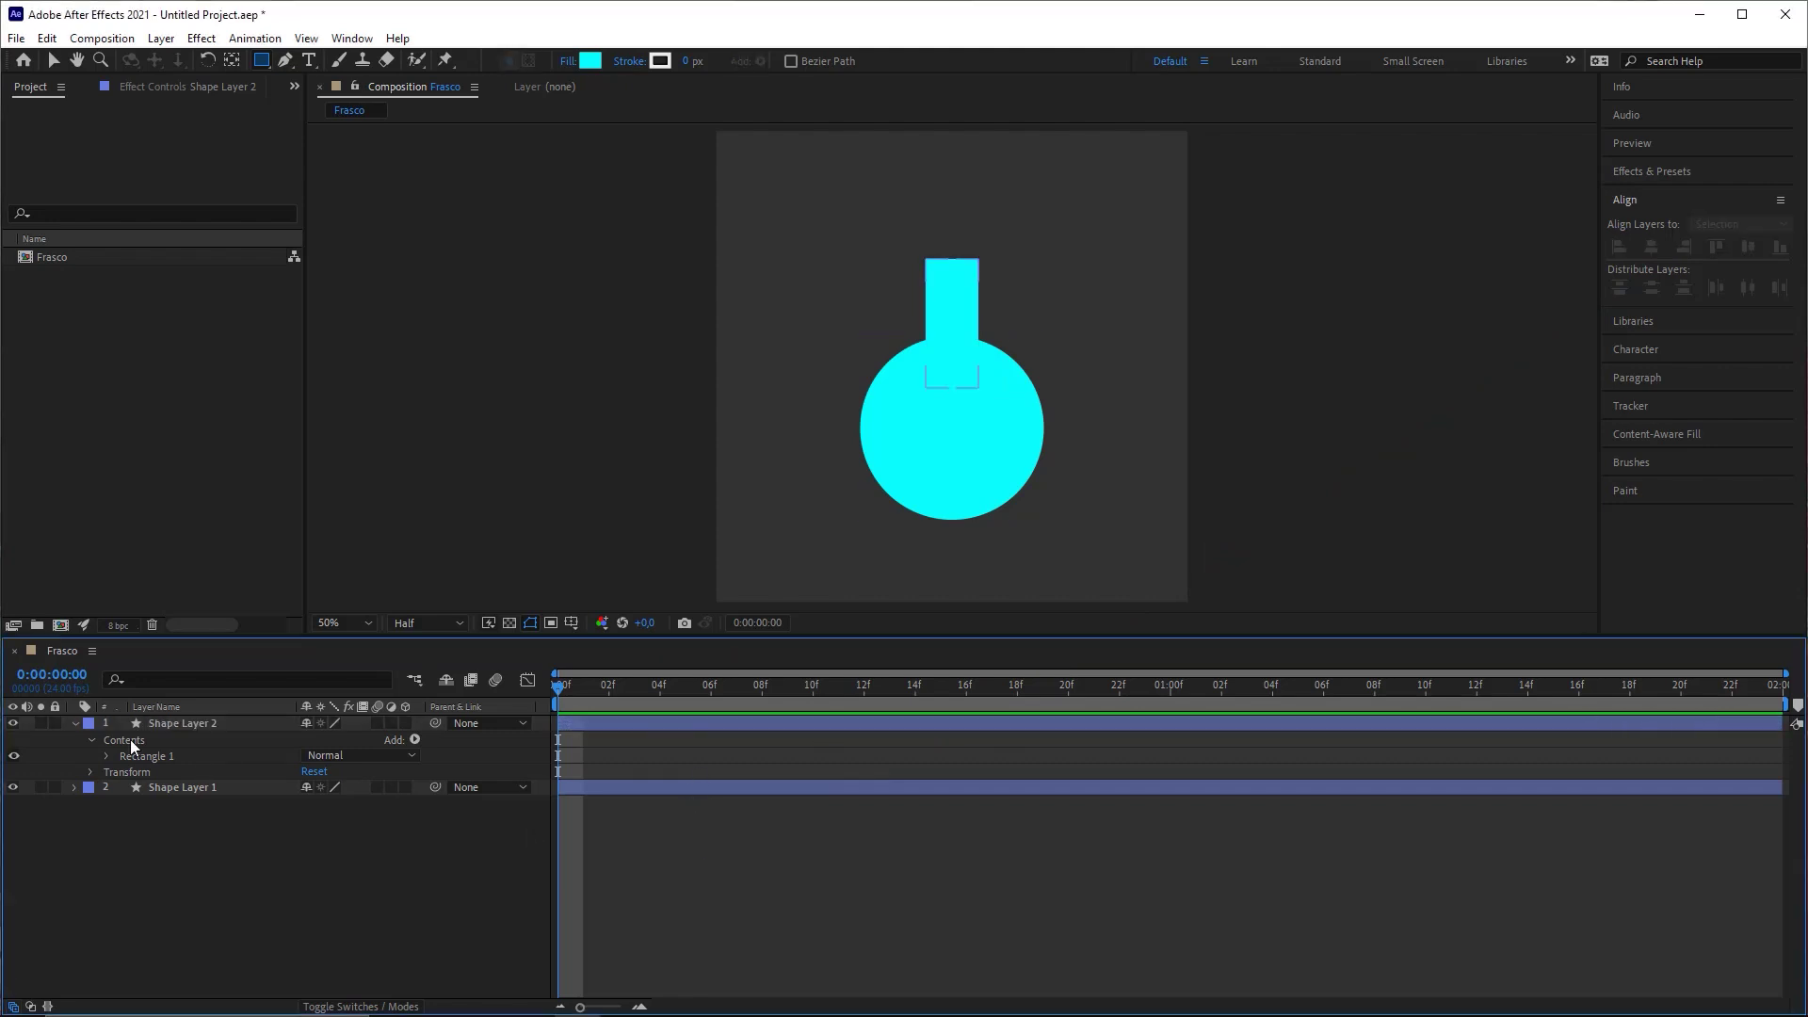
{"action": "left_click", "coordinate": [73, 722]}
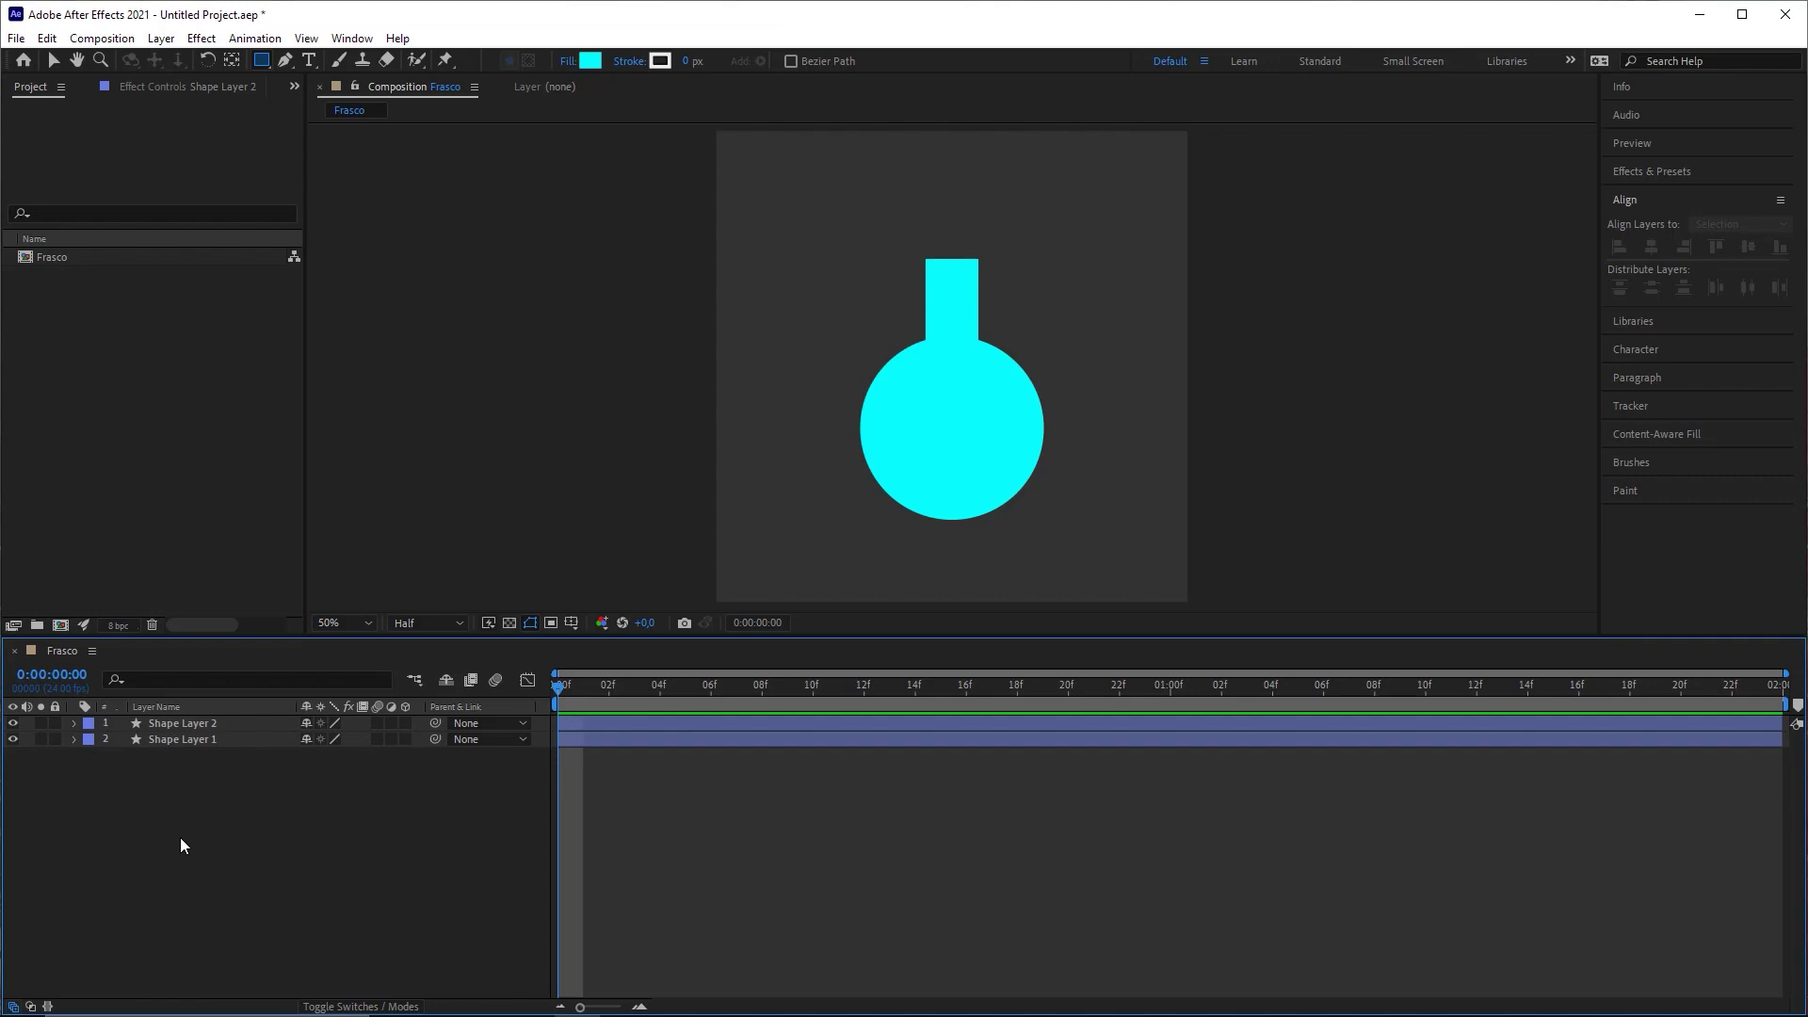
{"action": "left_click", "coordinate": [261, 63]}
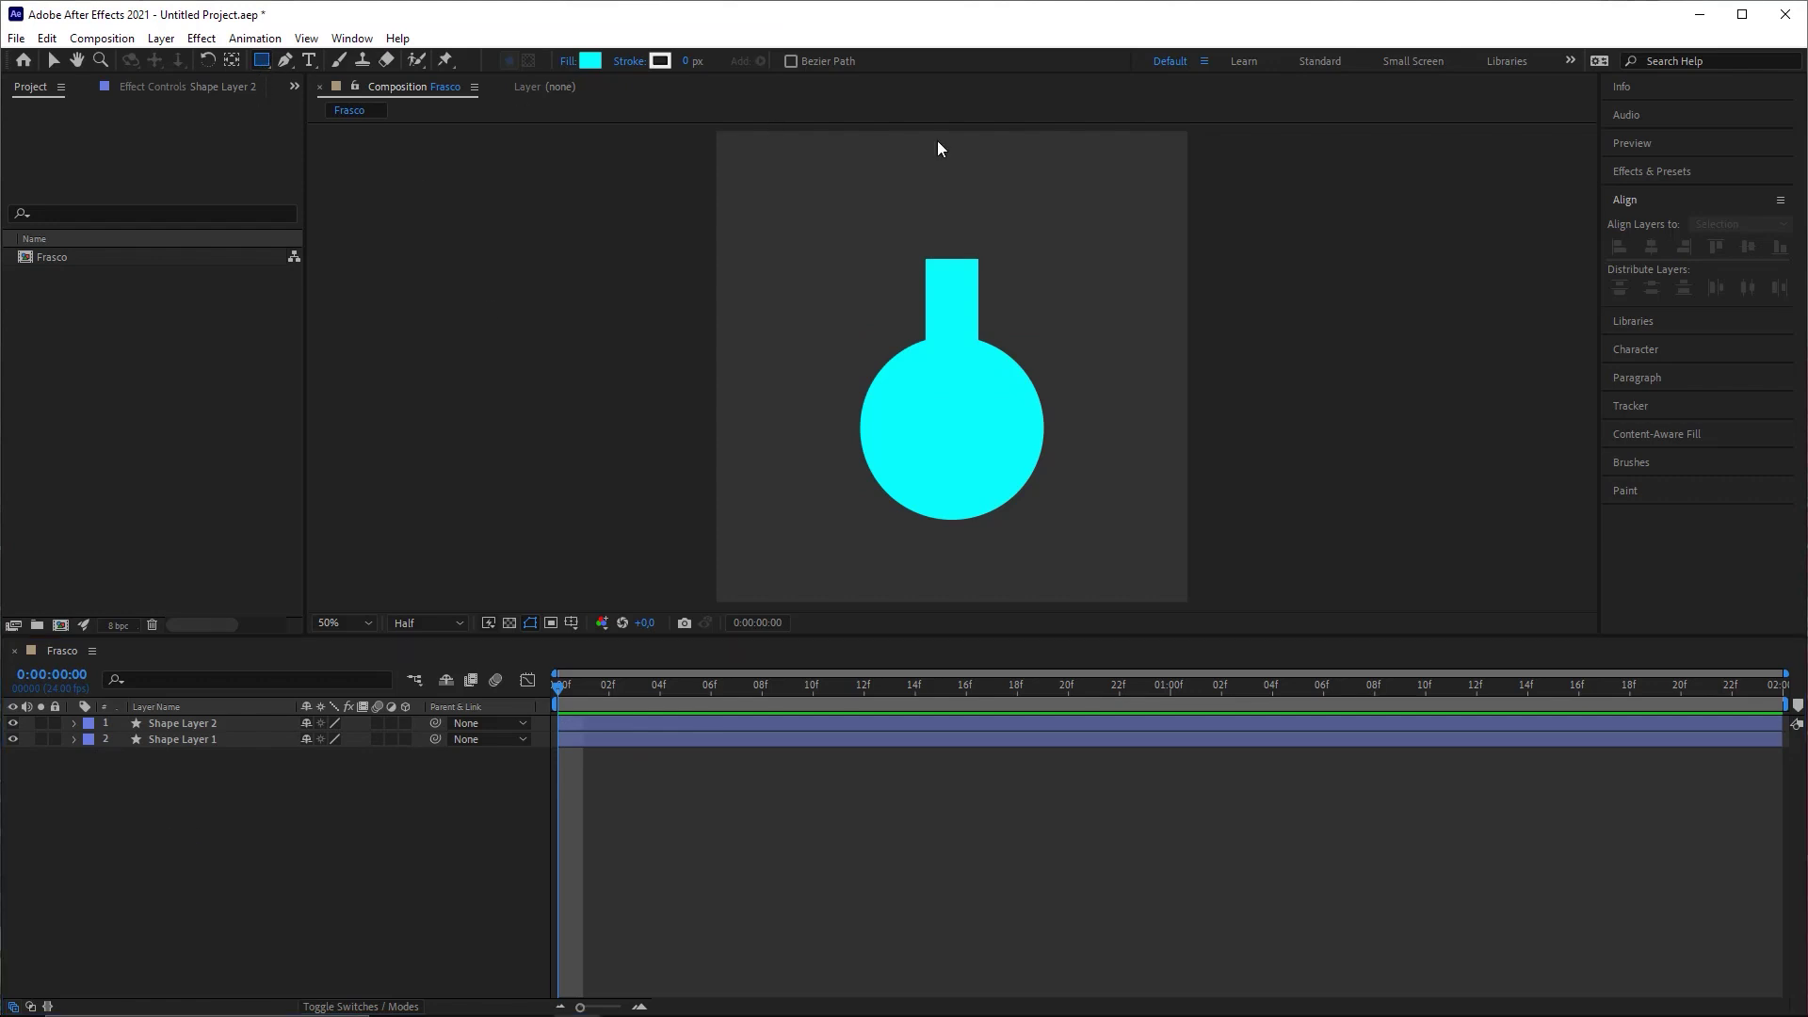
{"action": "left_click_drag", "start_coordinate": [914, 241], "coordinate": [991, 262]}
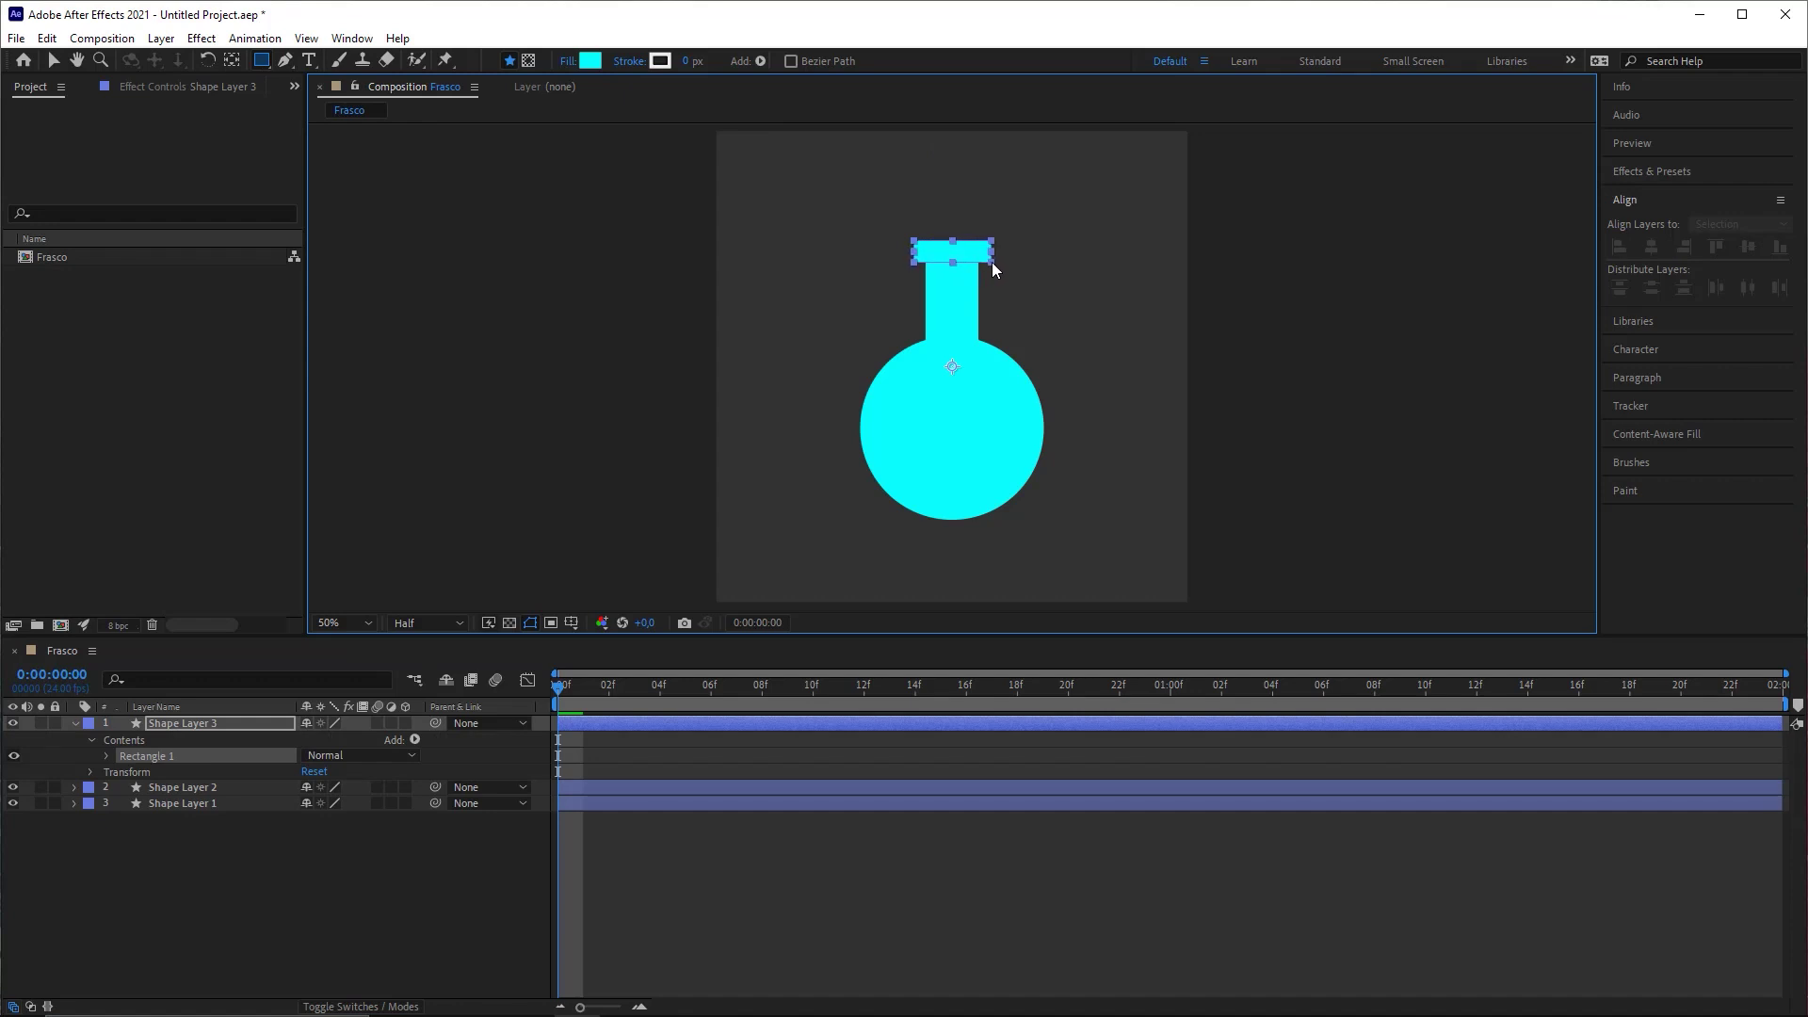
Step: Center the lip's layer, Shape Layer 3, horizontally in the composition and deselect it
{"action": "left_click", "coordinate": [283, 880]}
{"action": "key", "text": "v"}
{"action": "left_click", "coordinate": [232, 724]}
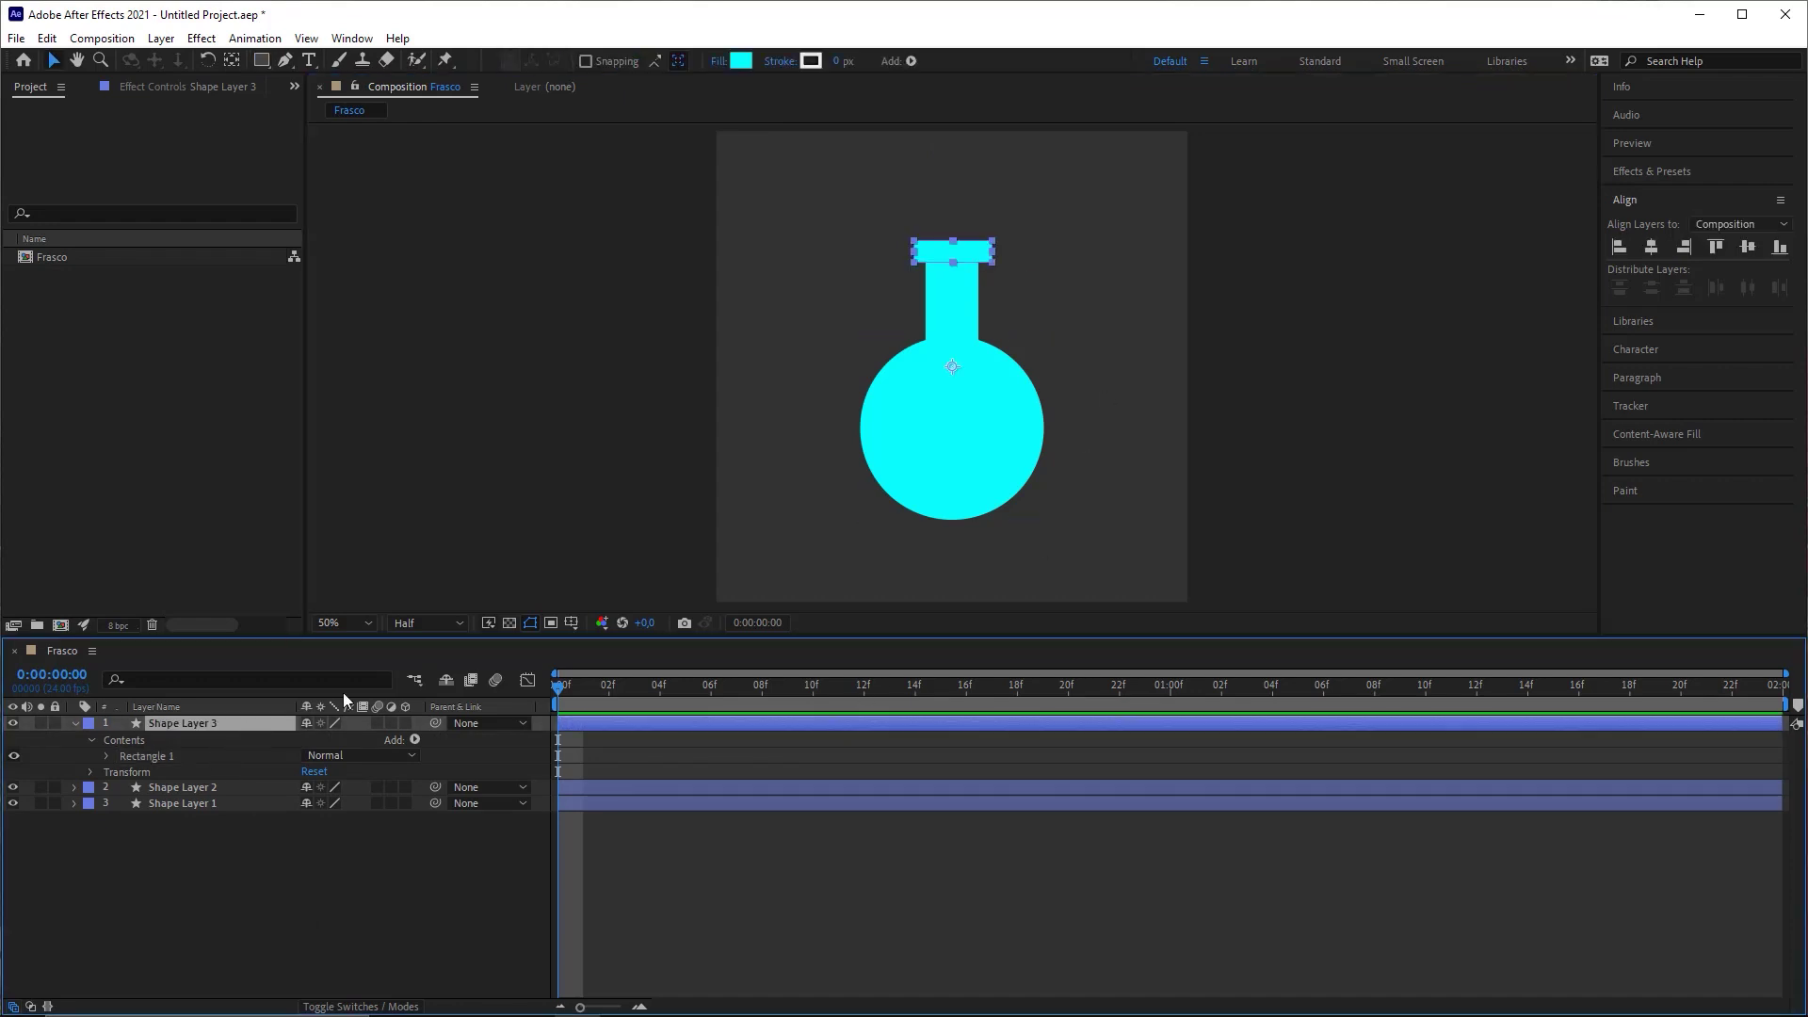
{"action": "left_click", "coordinate": [1651, 248]}
{"action": "left_click", "coordinate": [848, 843]}
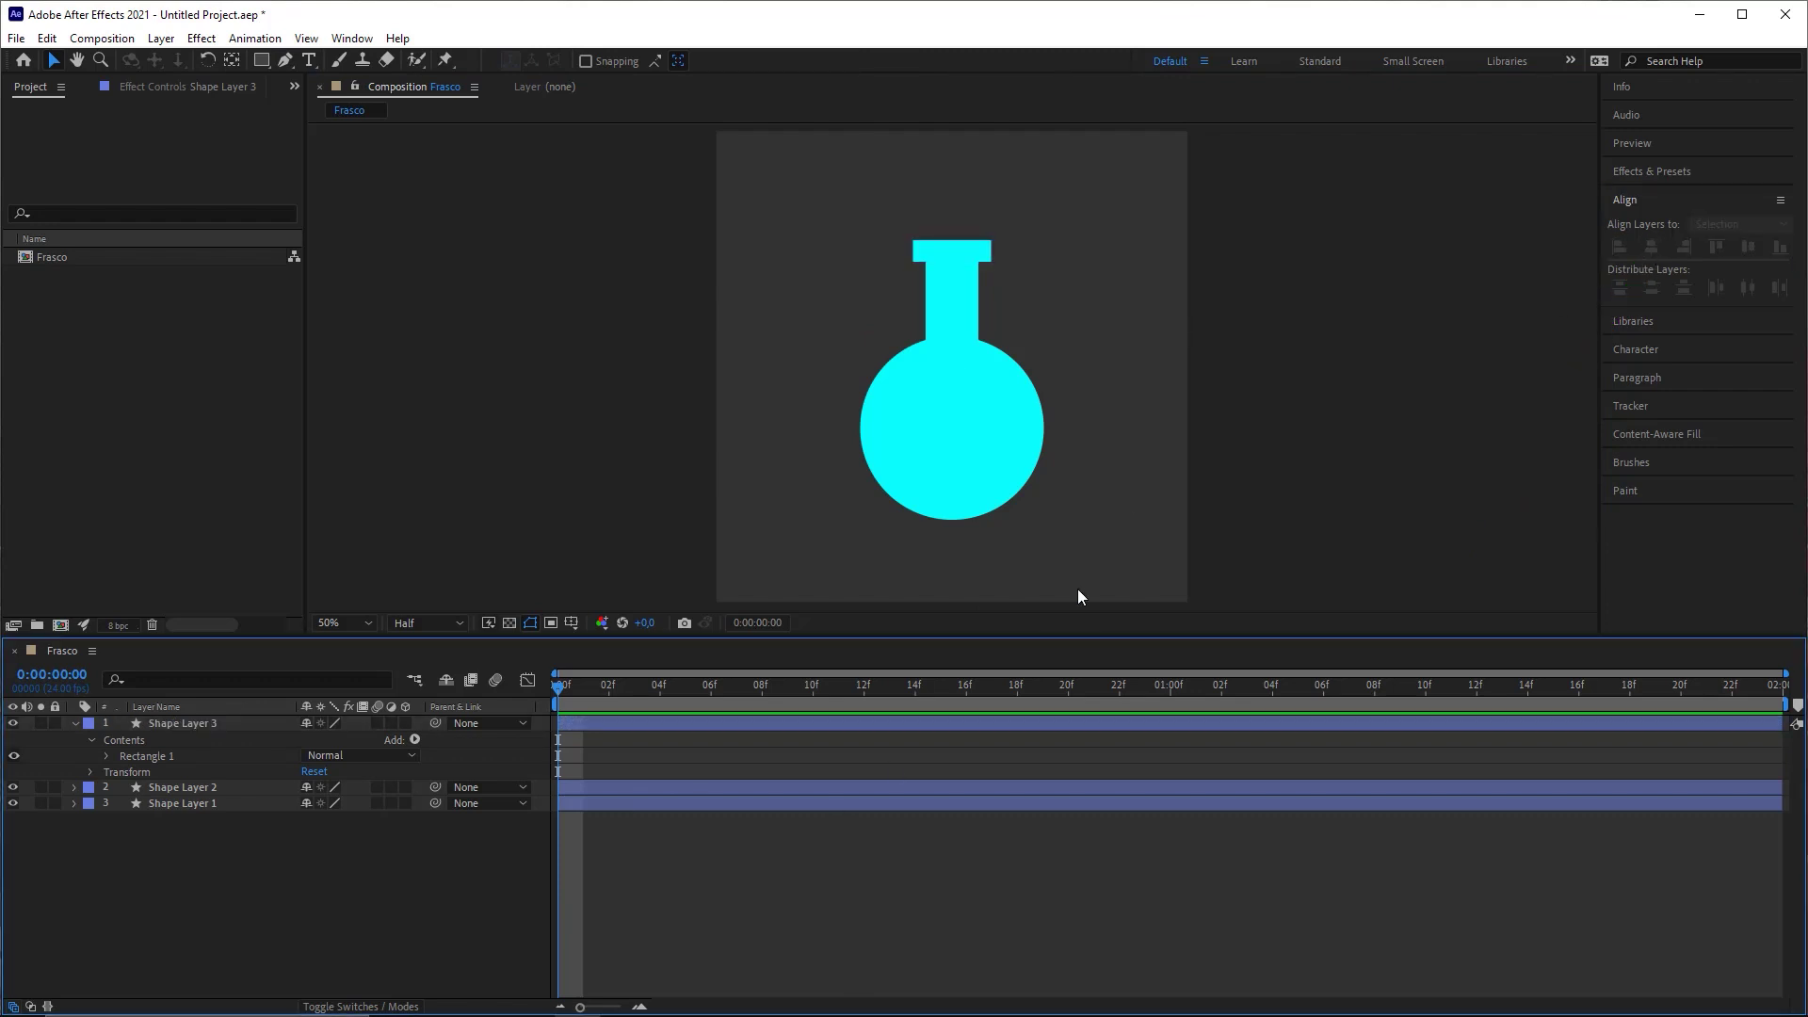
Step: Collapse the properties of Shape Layer 3 in the timeline, leaving the lip deselected
{"action": "left_click", "coordinate": [954, 251]}
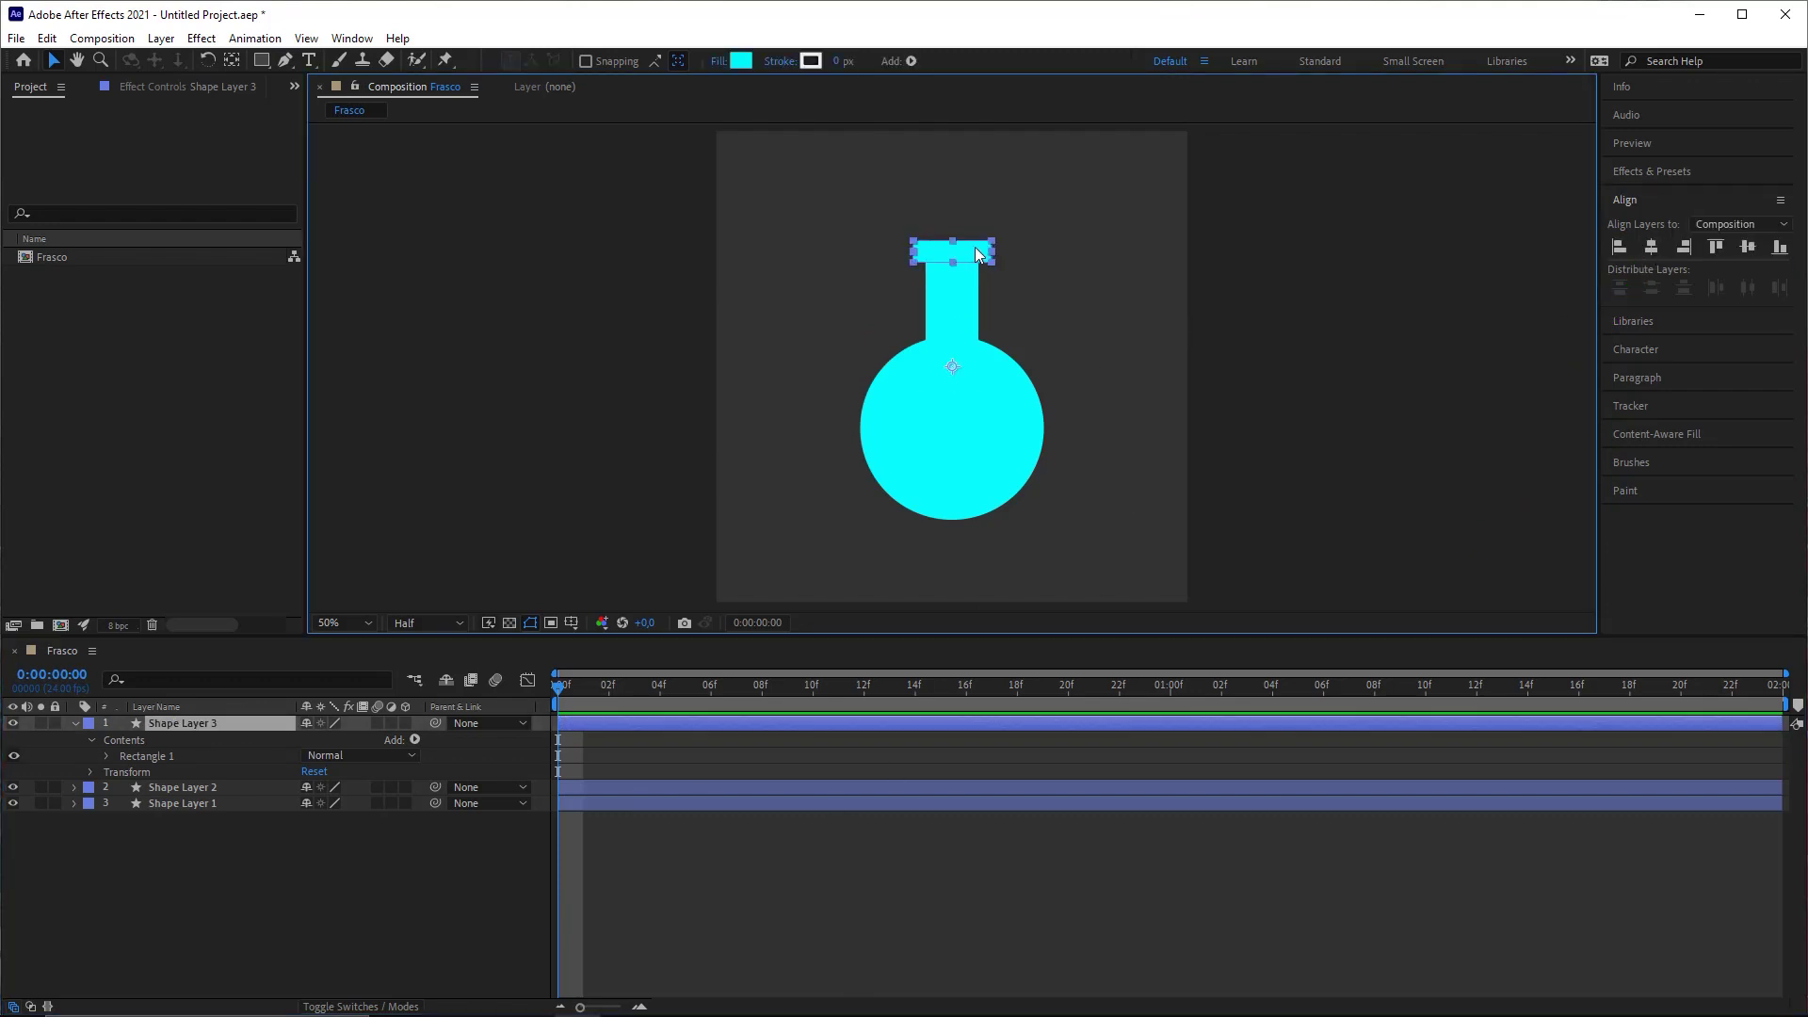
{"action": "left_click", "coordinate": [178, 833]}
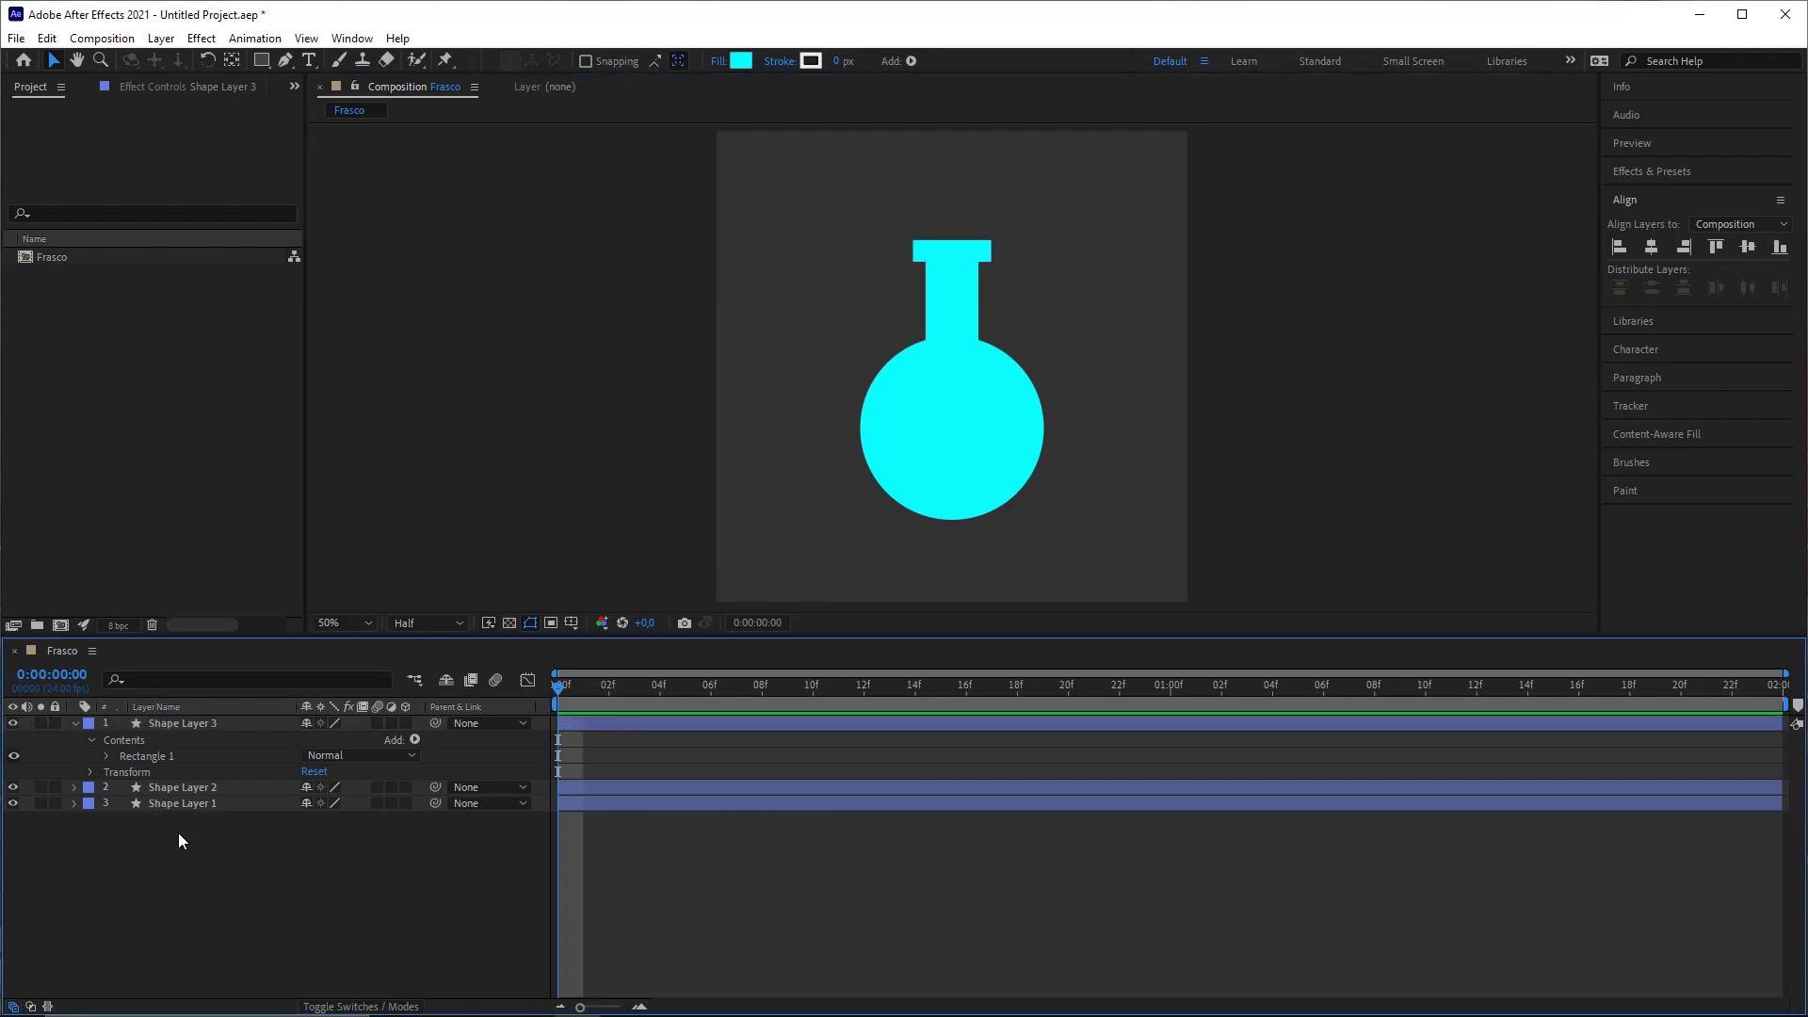
{"action": "left_click", "coordinate": [74, 724]}
Step: Change the fill color of all three shape layers to red (FF0B11) and deselect them
{"action": "key", "text": "ctrl+a"}
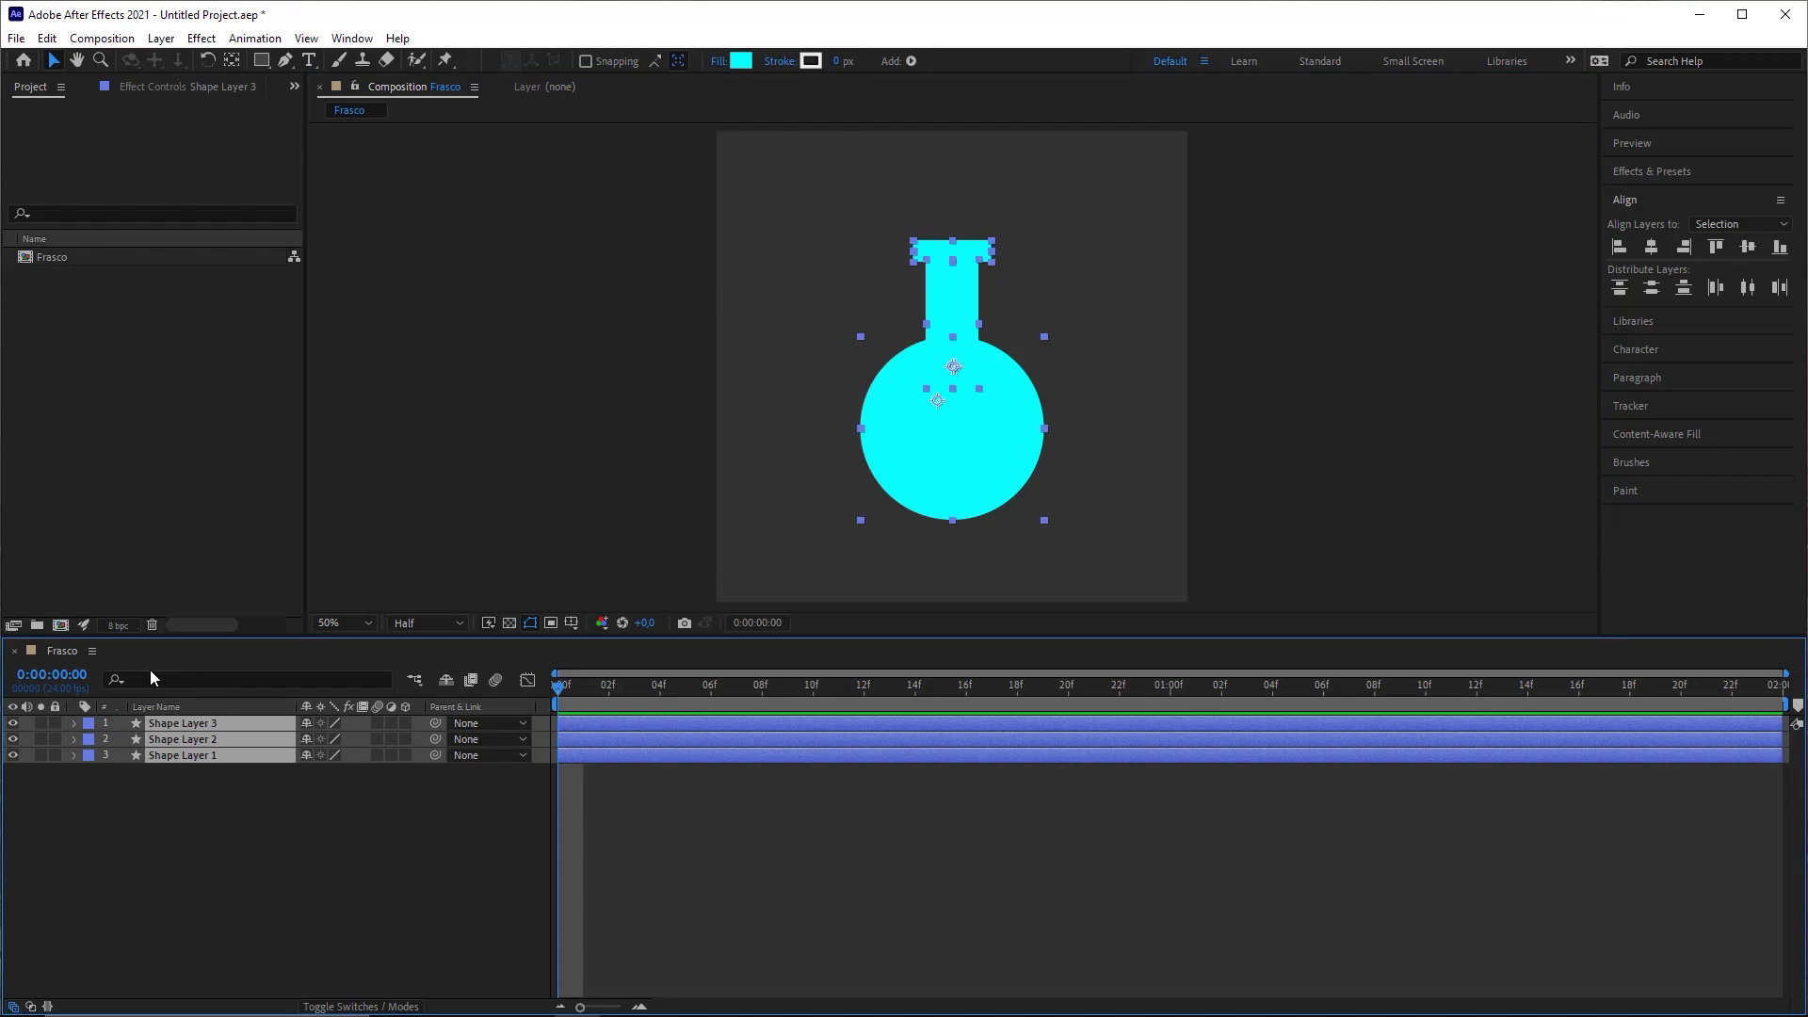
{"action": "left_click", "coordinate": [192, 873]}
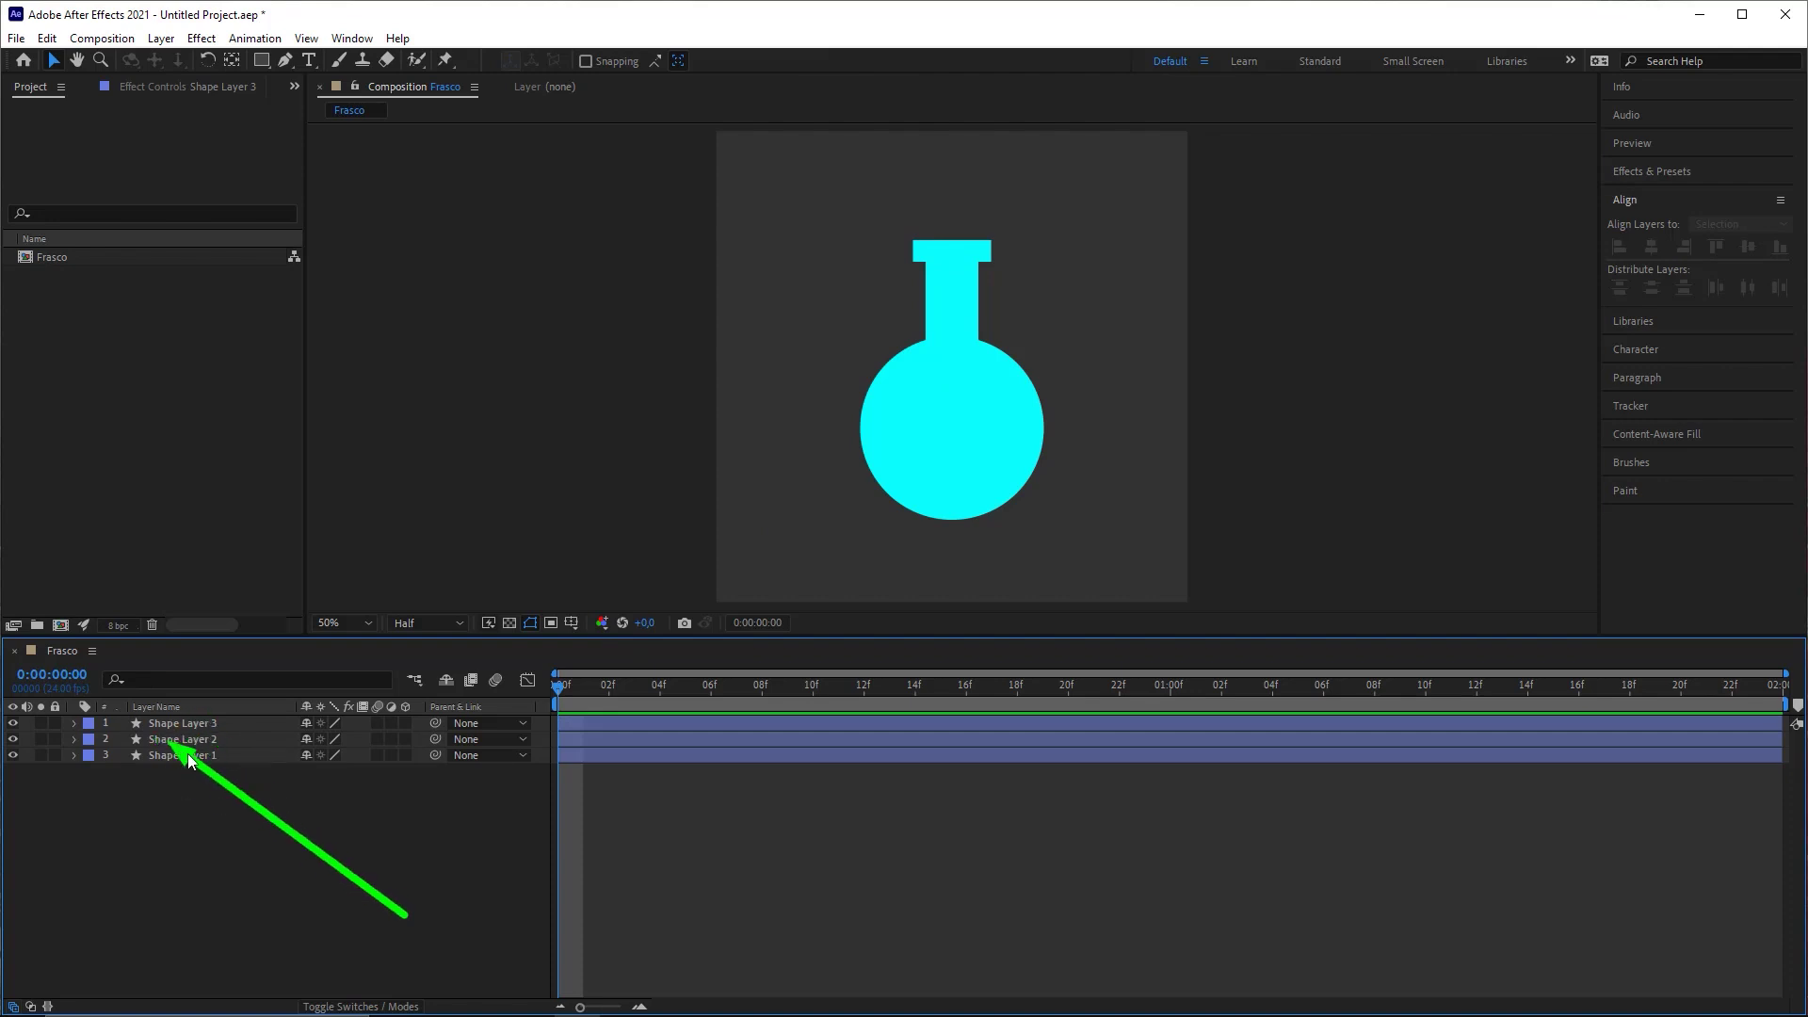
{"action": "left_click", "coordinate": [233, 835]}
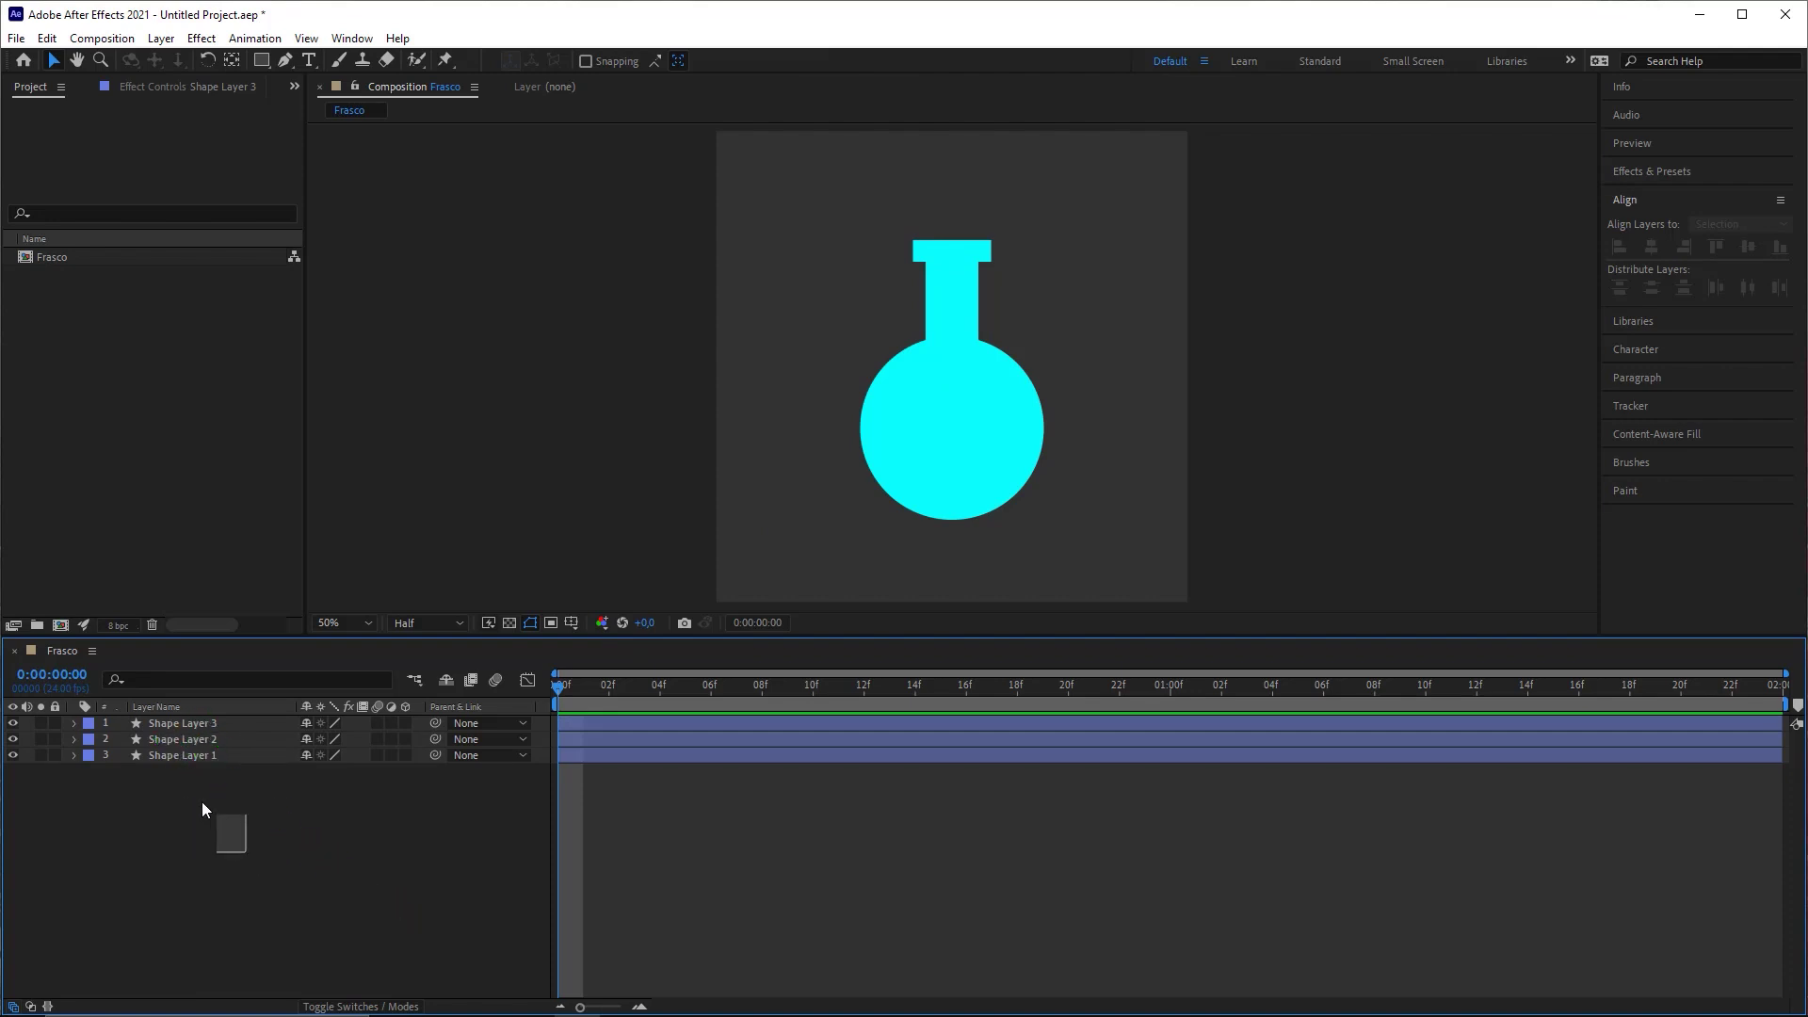
{"action": "left_click_drag", "start_coordinate": [202, 803], "coordinate": [124, 718]}
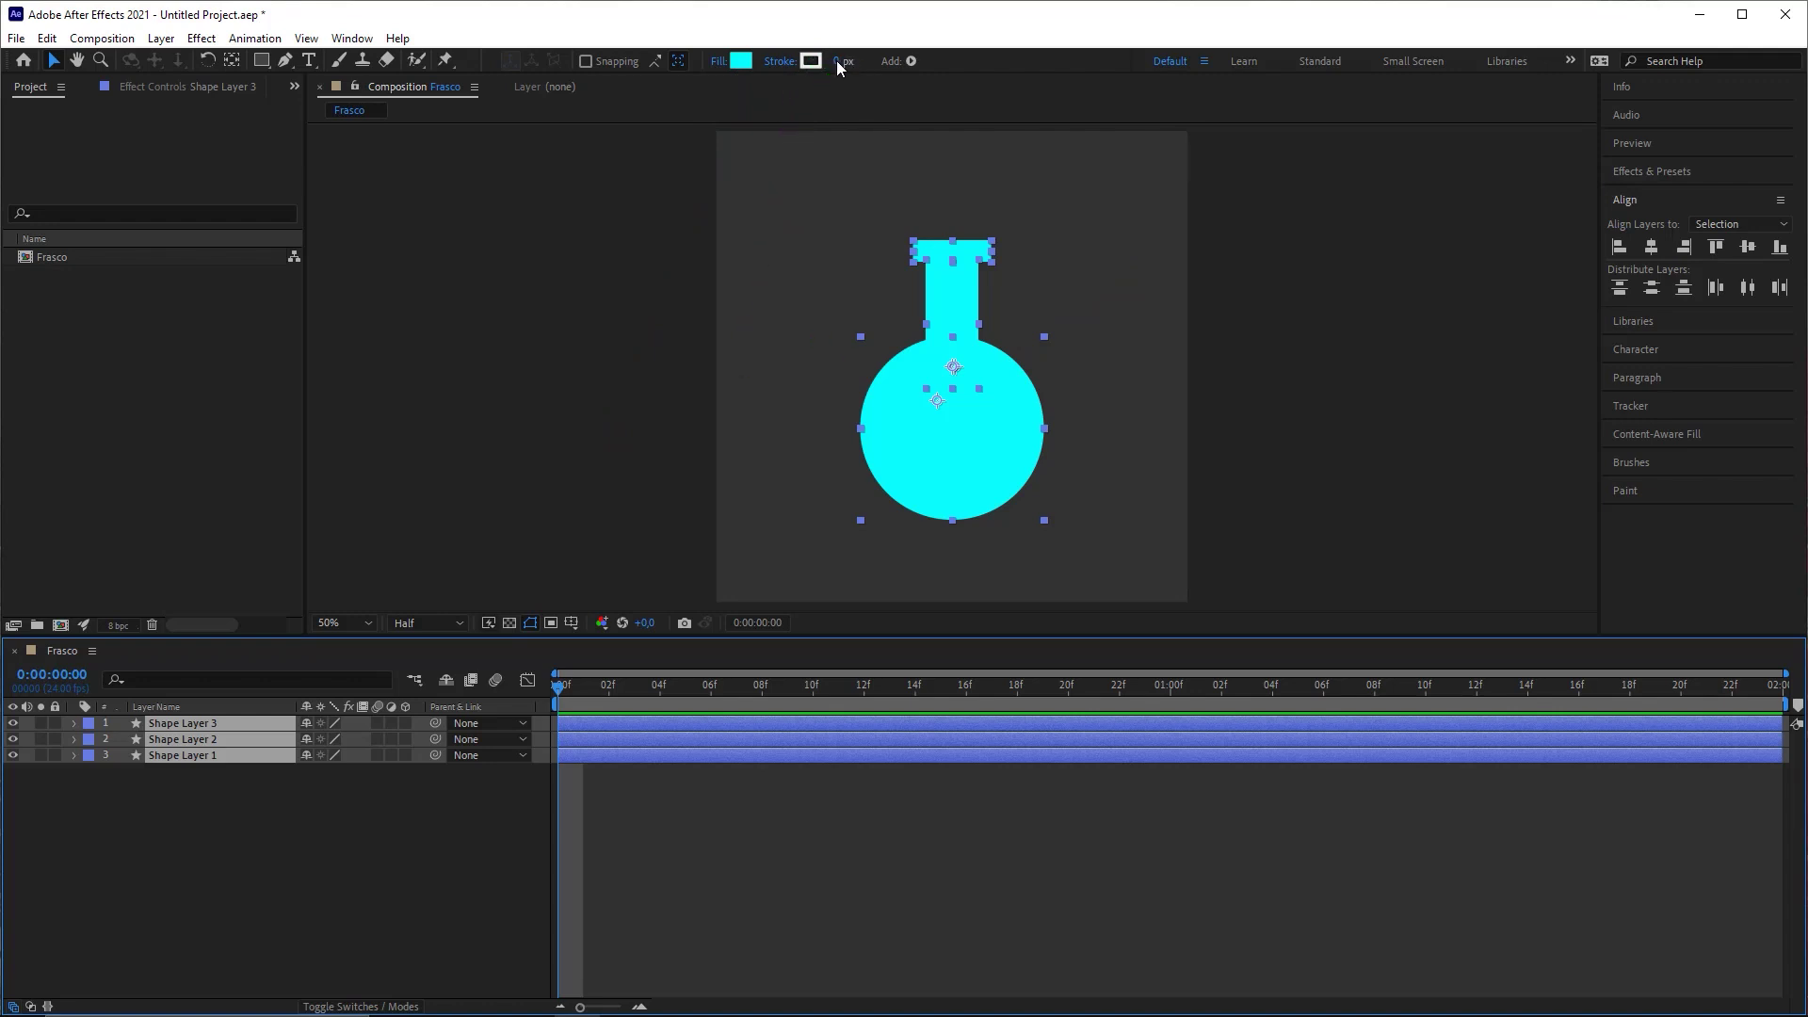
{"action": "mouse_move", "coordinate": [837, 63]}
{"action": "left_mouse_down"}
{"action": "mouse_move", "coordinate": [902, 62]}
{"action": "mouse_move", "coordinate": [804, 69]}
{"action": "mouse_move", "coordinate": [836, 73]}
{"action": "left_mouse_up"}
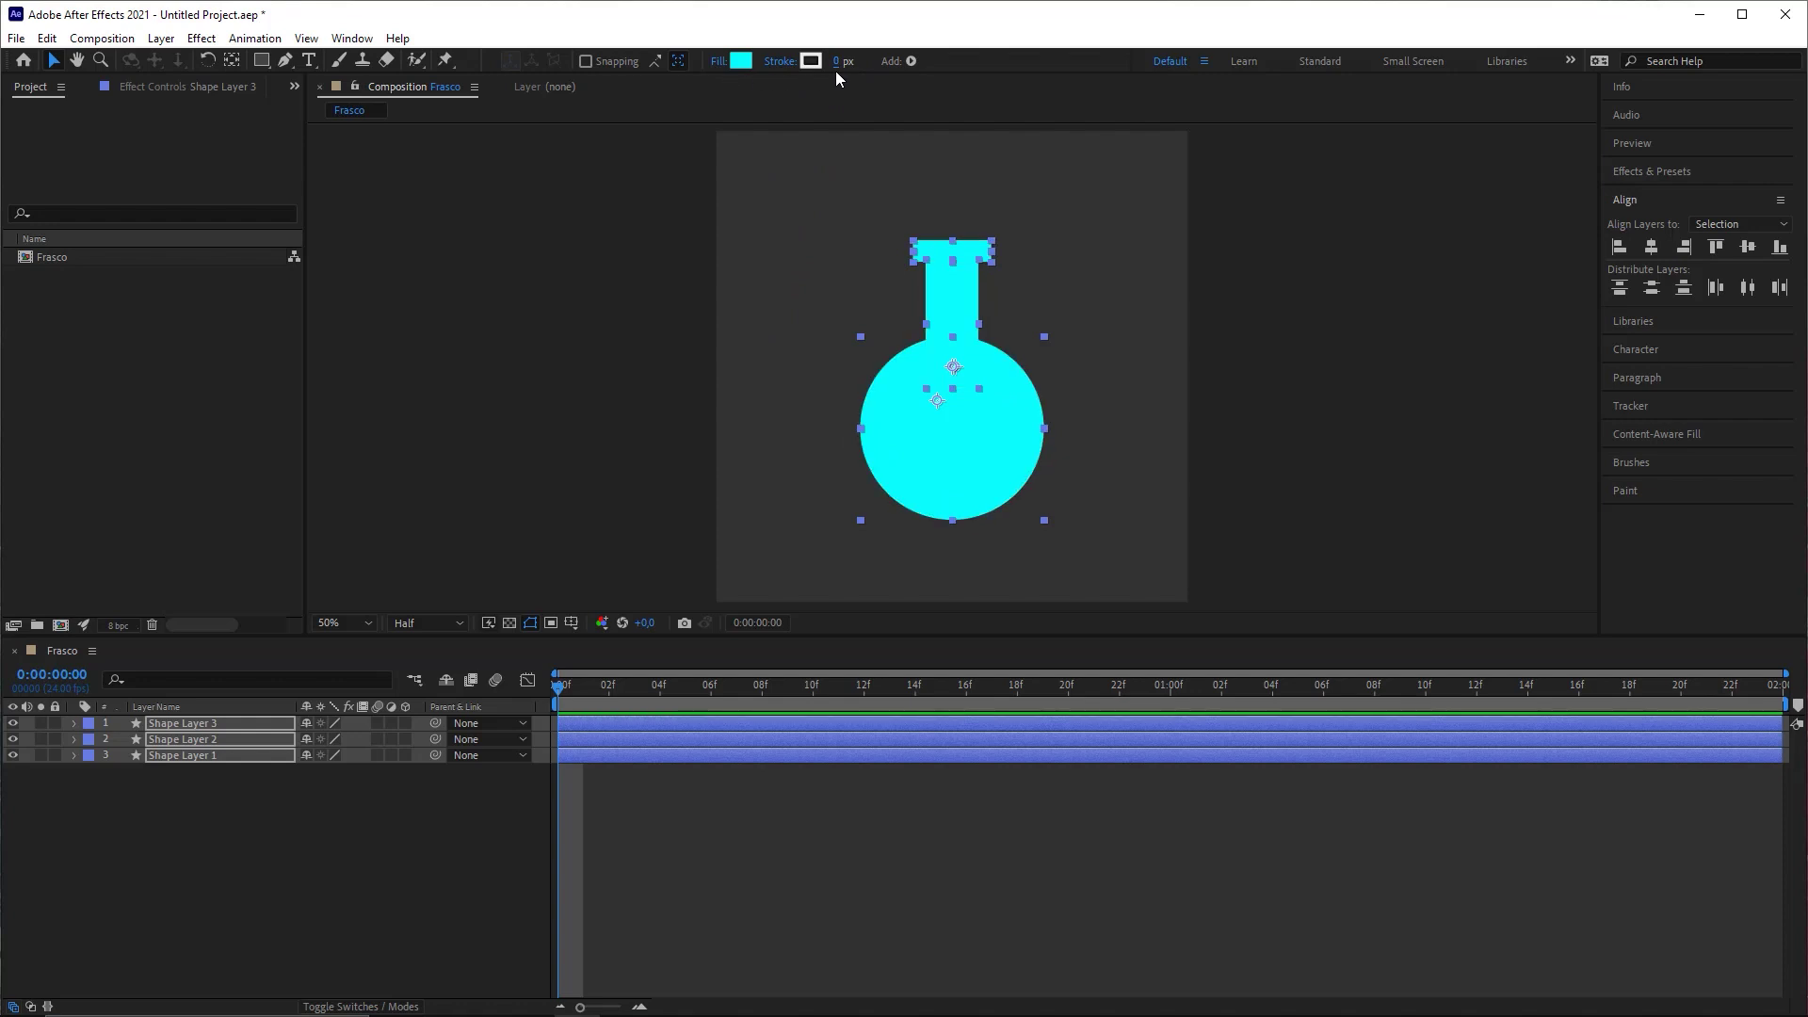
{"action": "left_click", "coordinate": [740, 62]}
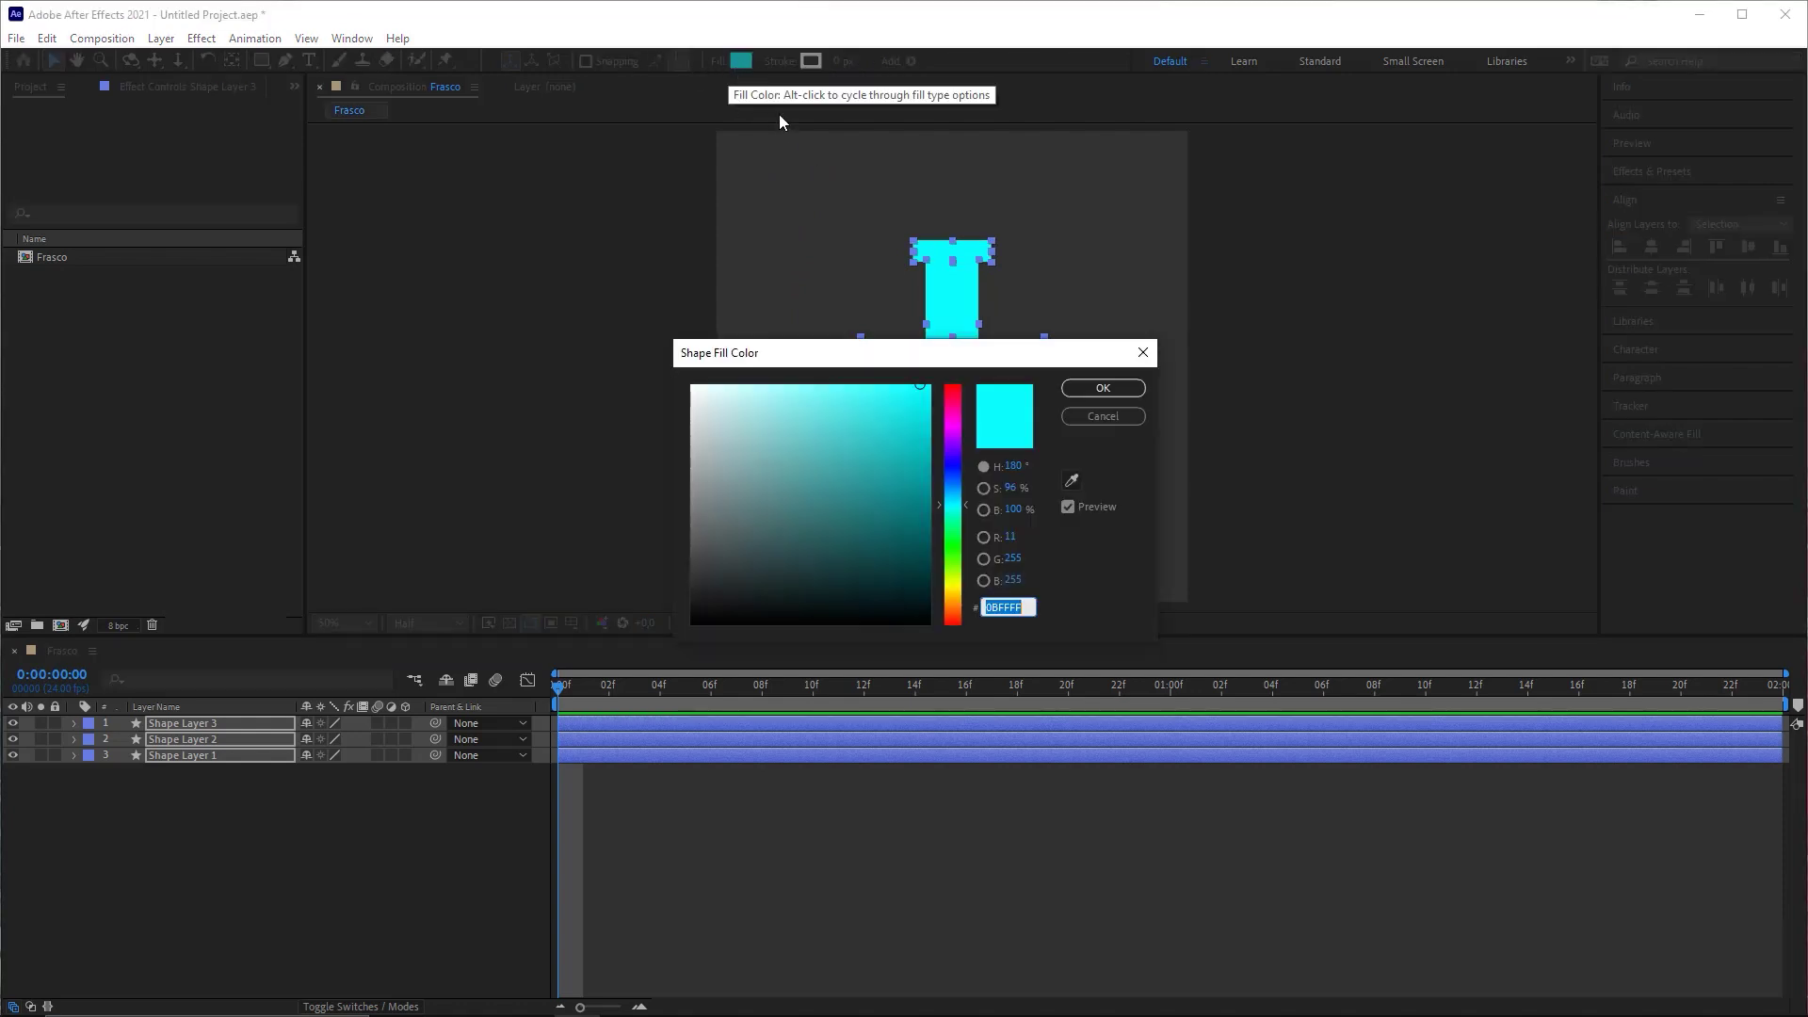
{"action": "left_click_drag", "start_coordinate": [955, 461], "coordinate": [955, 384]}
{"action": "left_click", "coordinate": [1098, 390]}
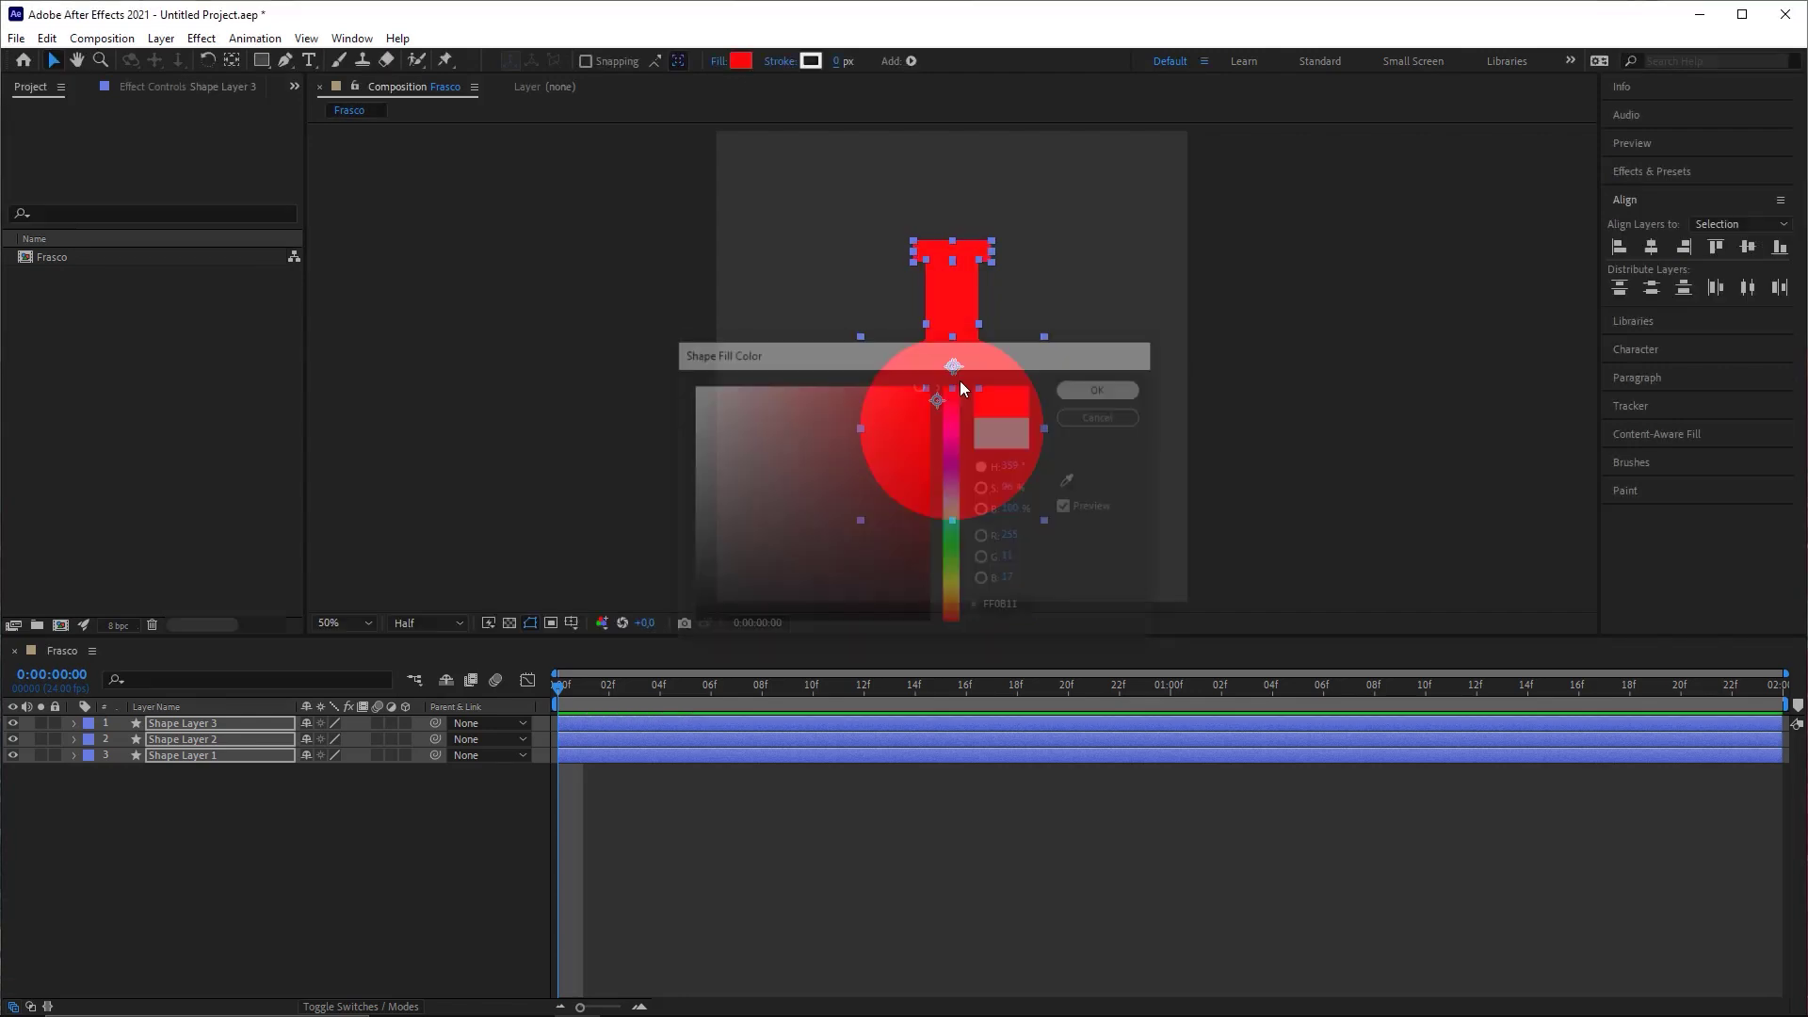
{"action": "left_click", "coordinate": [857, 810]}
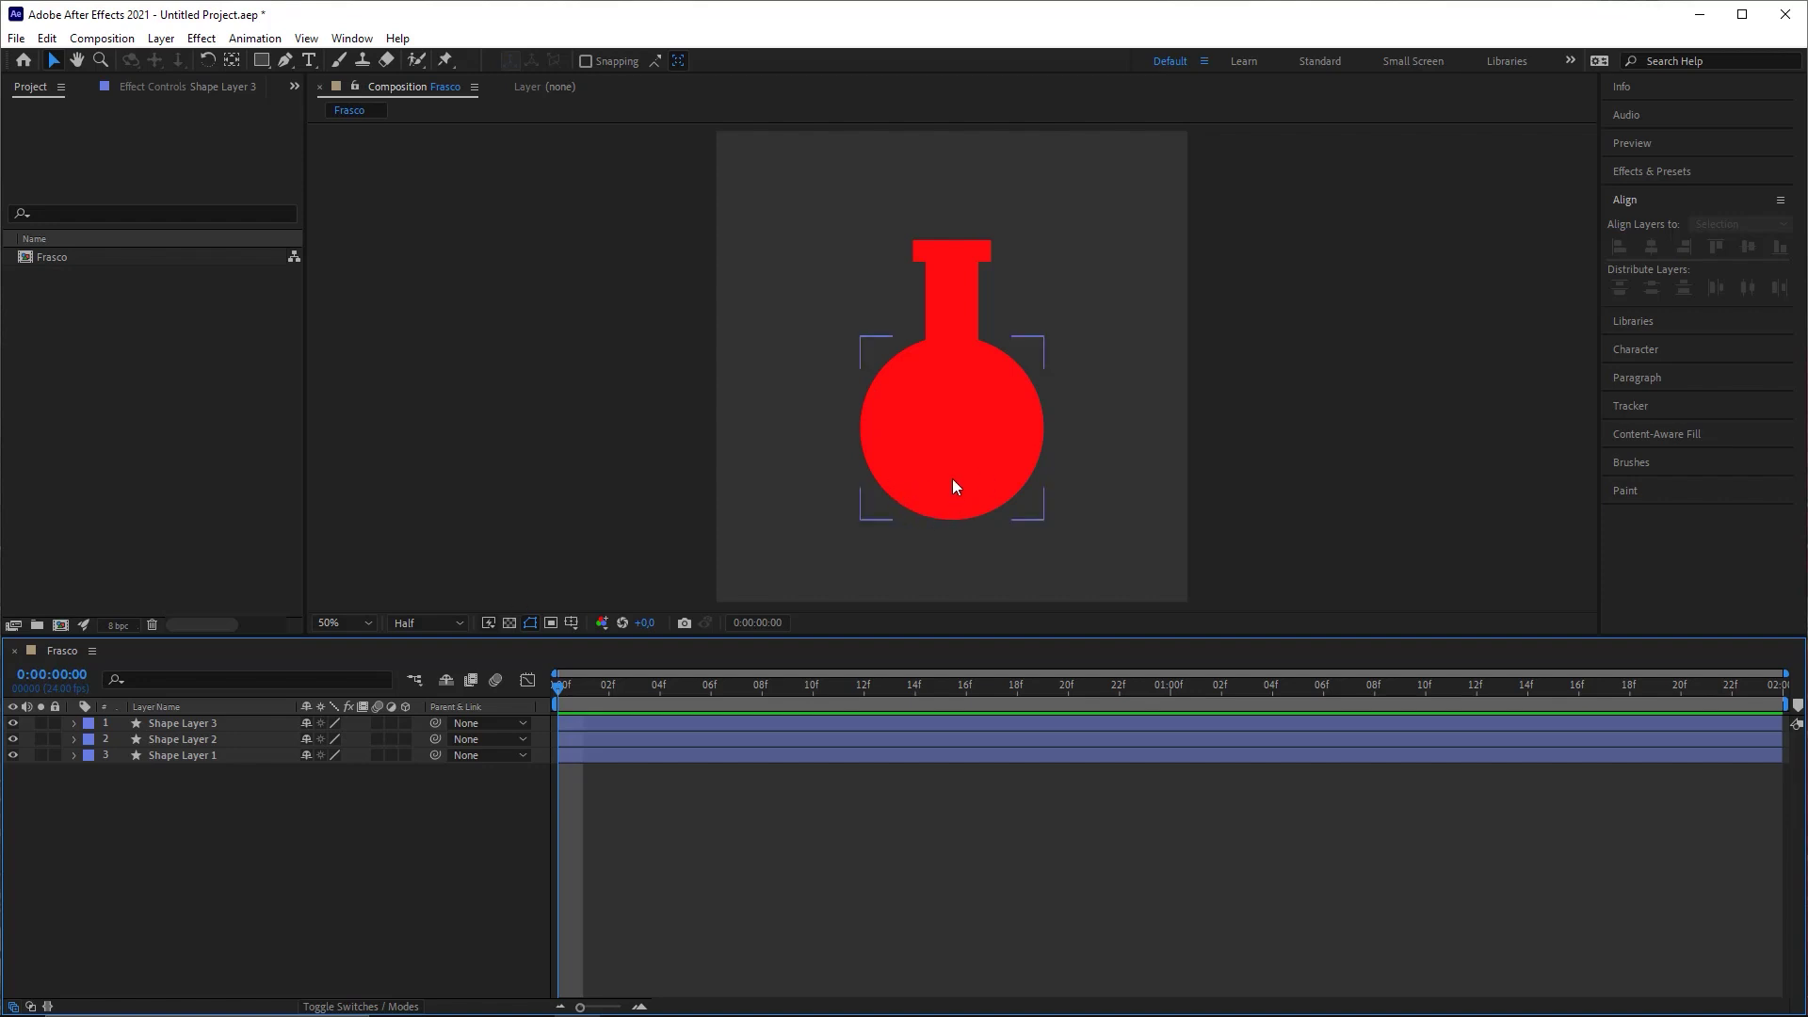
{"action": "left_click", "coordinate": [209, 722]}
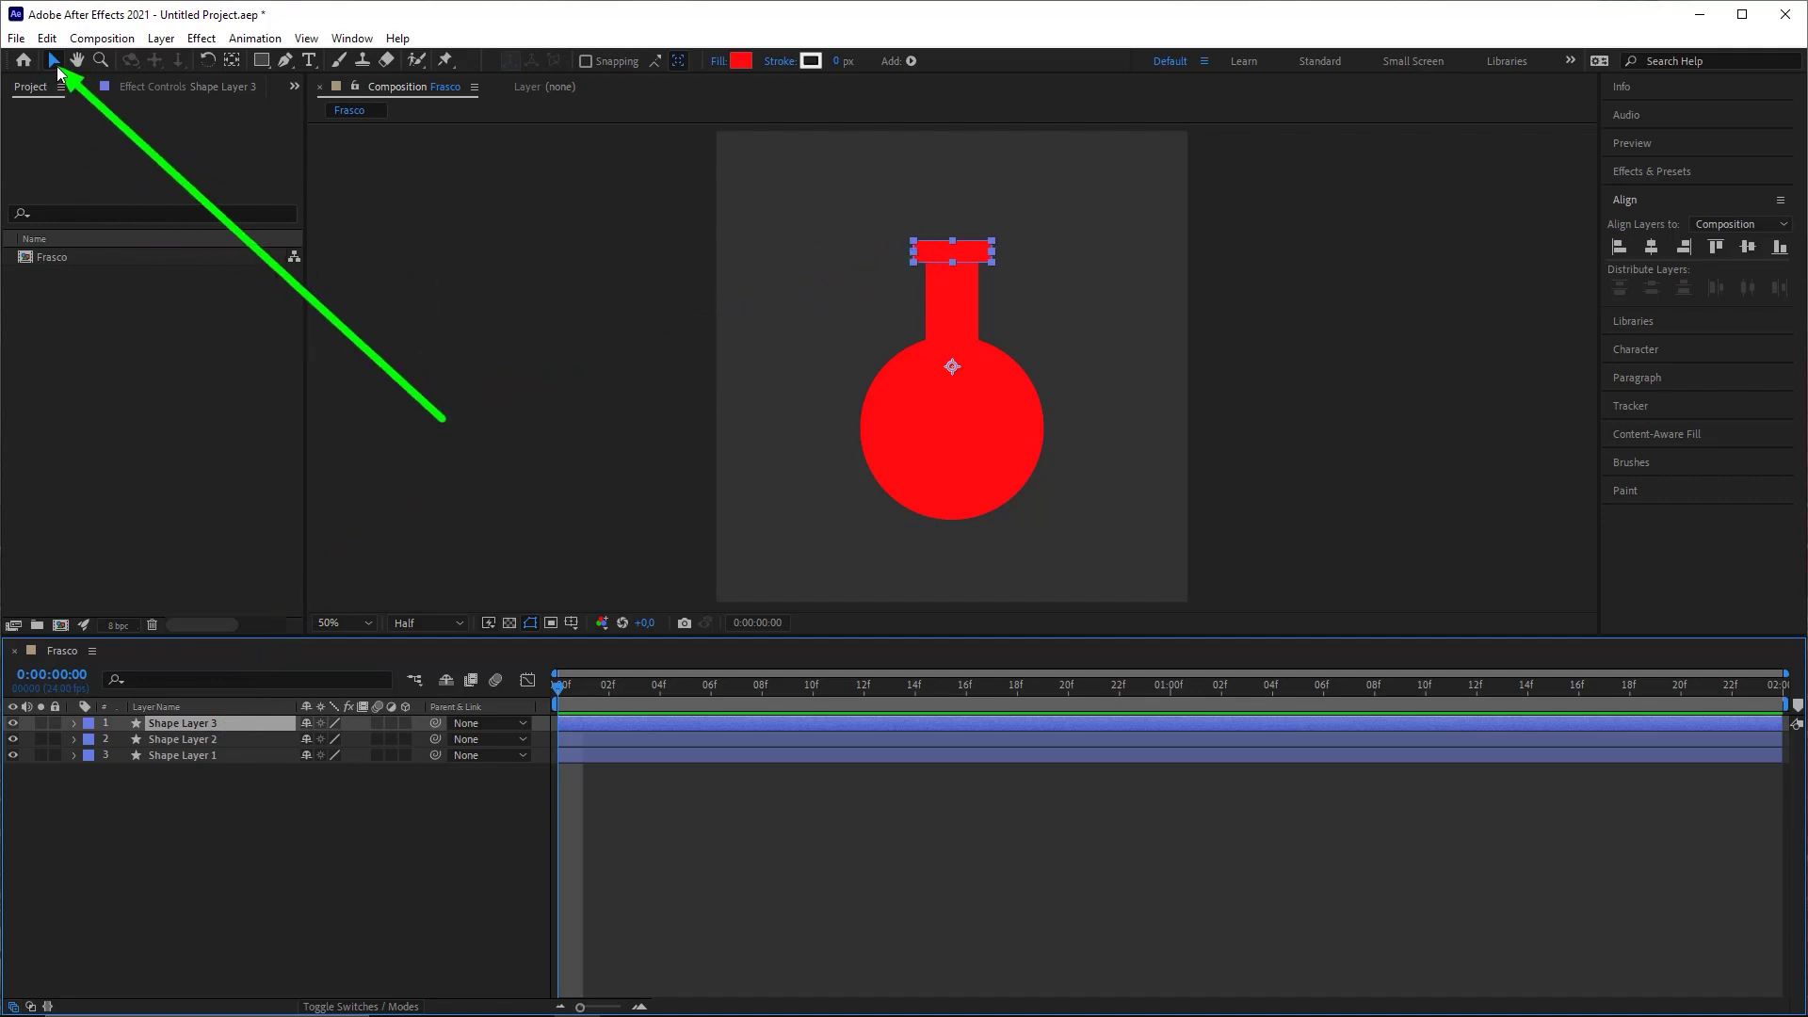
{"action": "left_click", "coordinate": [941, 298]}
{"action": "left_click", "coordinate": [1013, 377]}
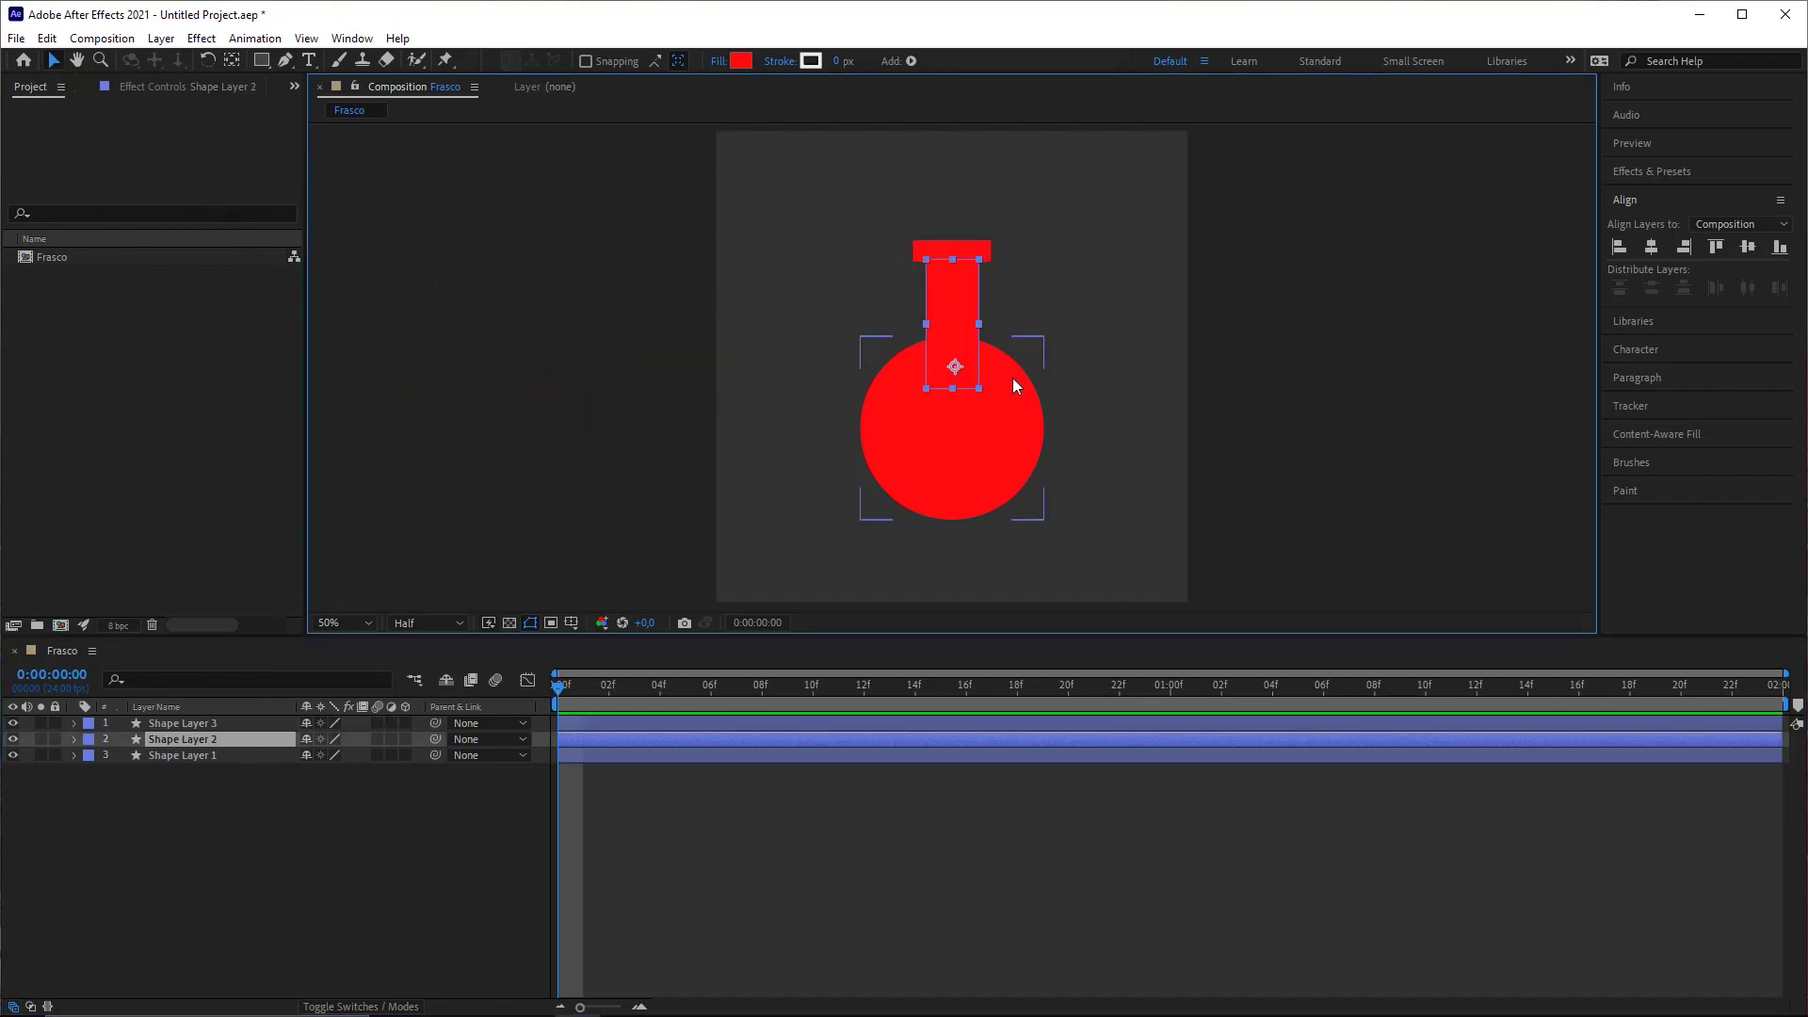
Step: Expand the lip's layer, Shape Layer 3, add Round Corners to it and select its Contents group
{"action": "left_click", "coordinate": [982, 249]}
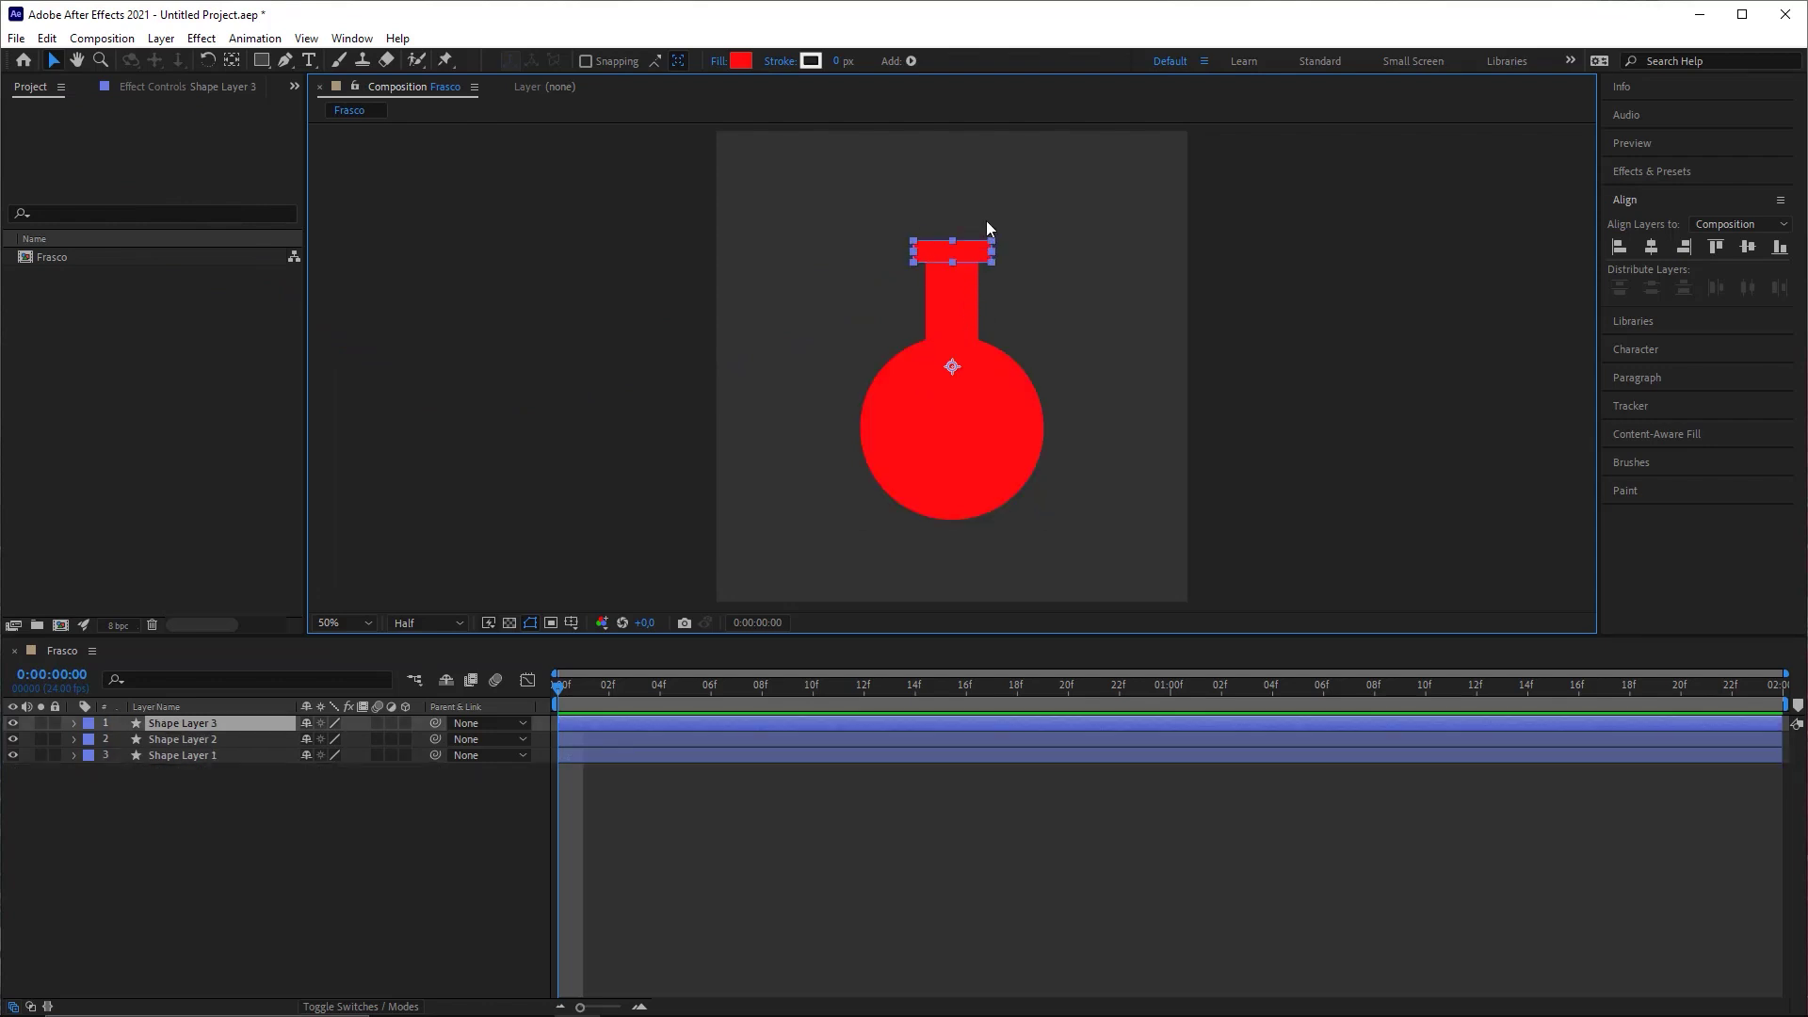
{"action": "scroll", "coordinate": [1015, 326], "scroll_direction": "up", "scroll_amount": 1}
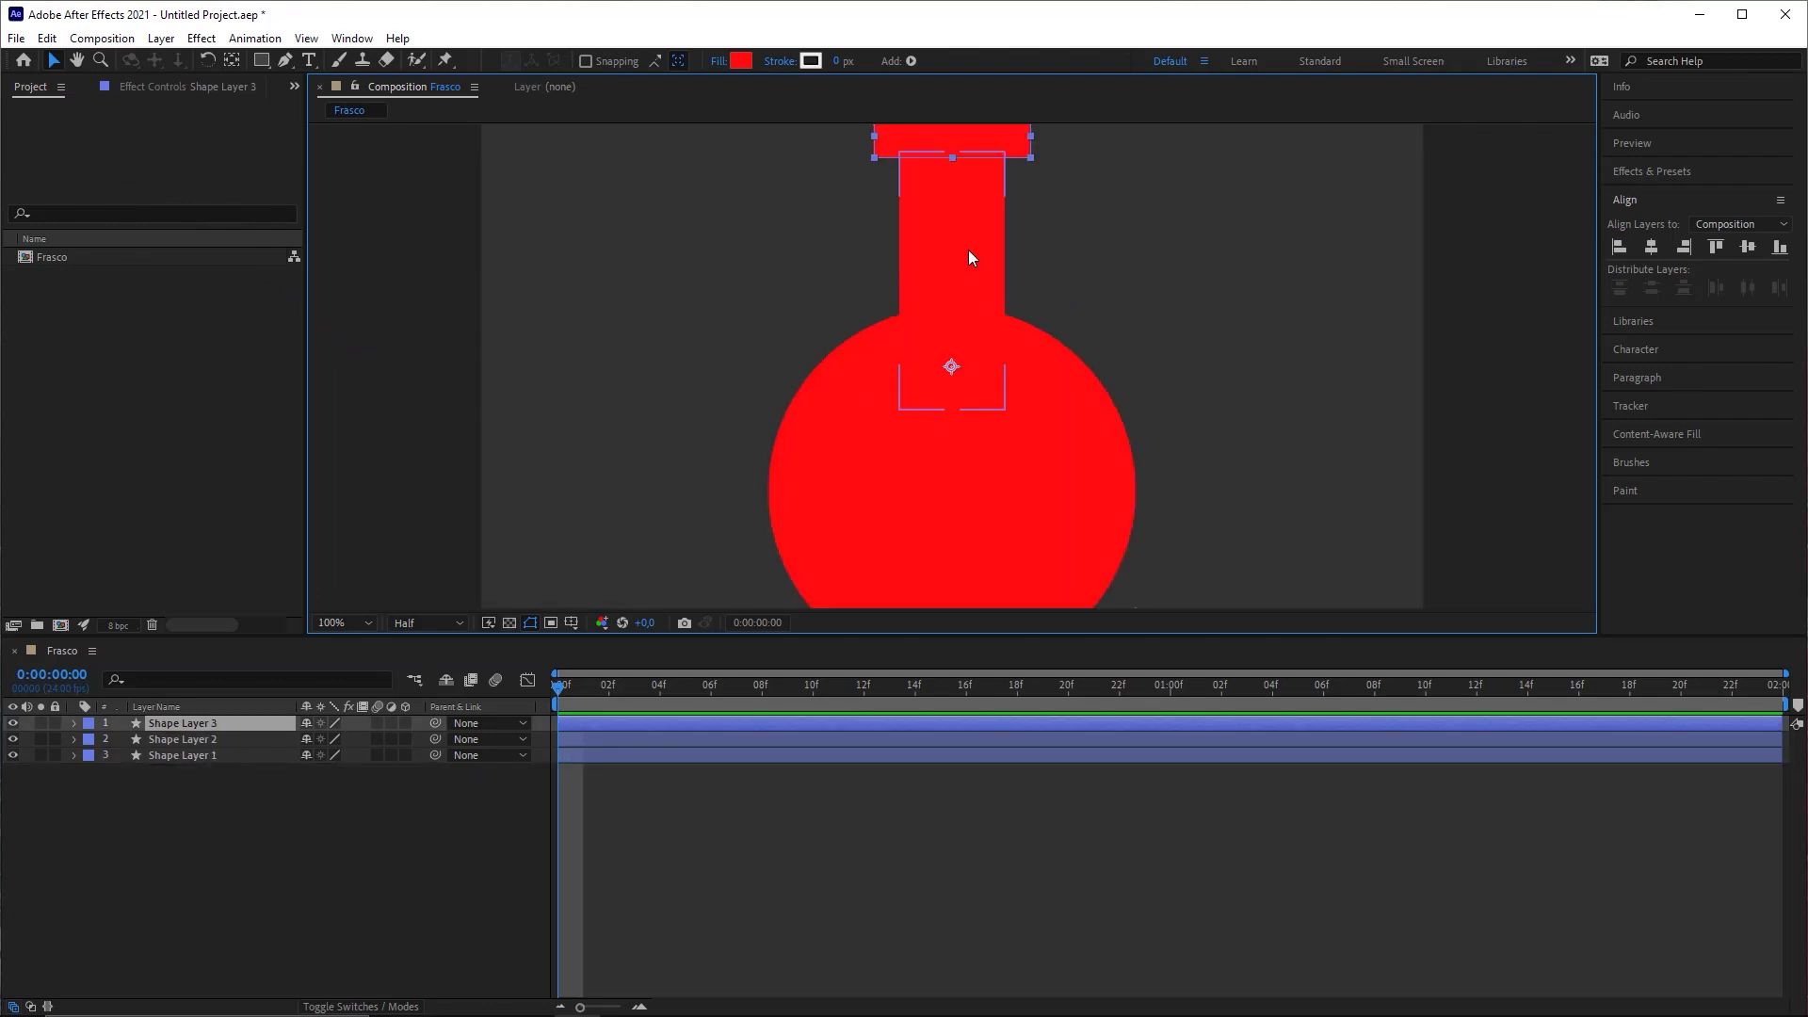
{"action": "left_click_drag", "start_coordinate": [968, 253], "coordinate": [950, 423]}
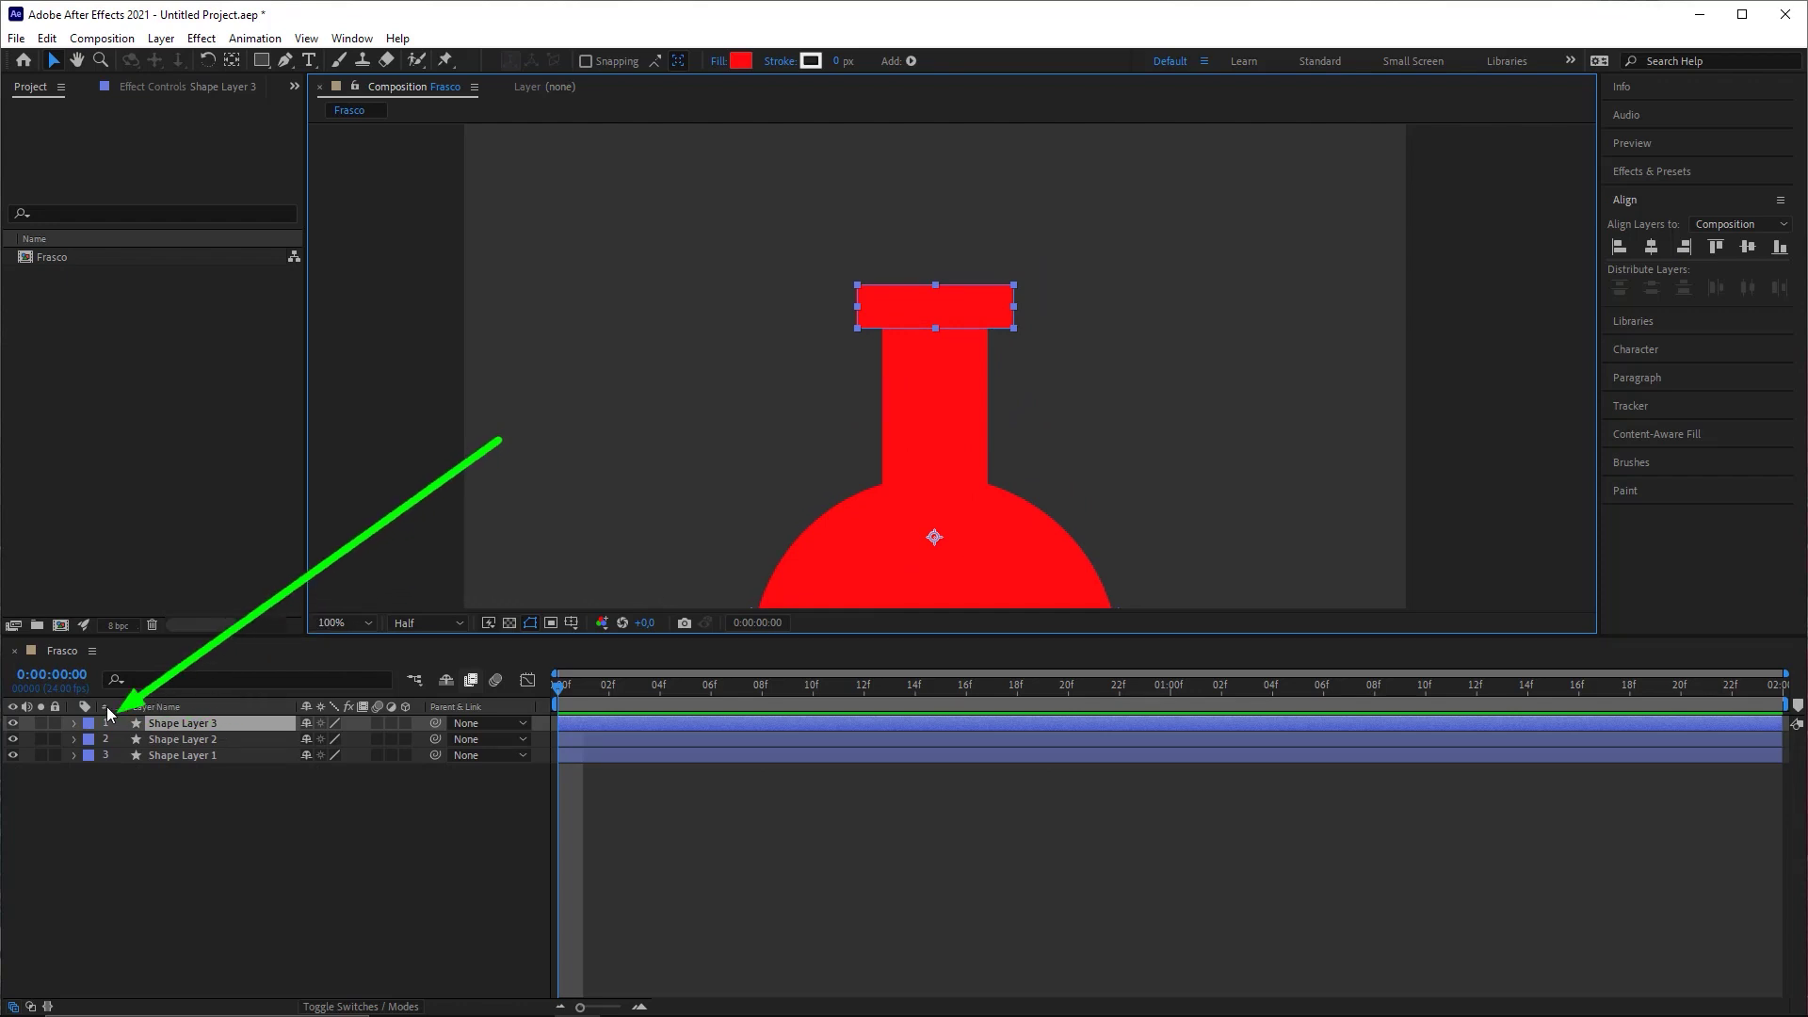
{"action": "left_click", "coordinate": [76, 723]}
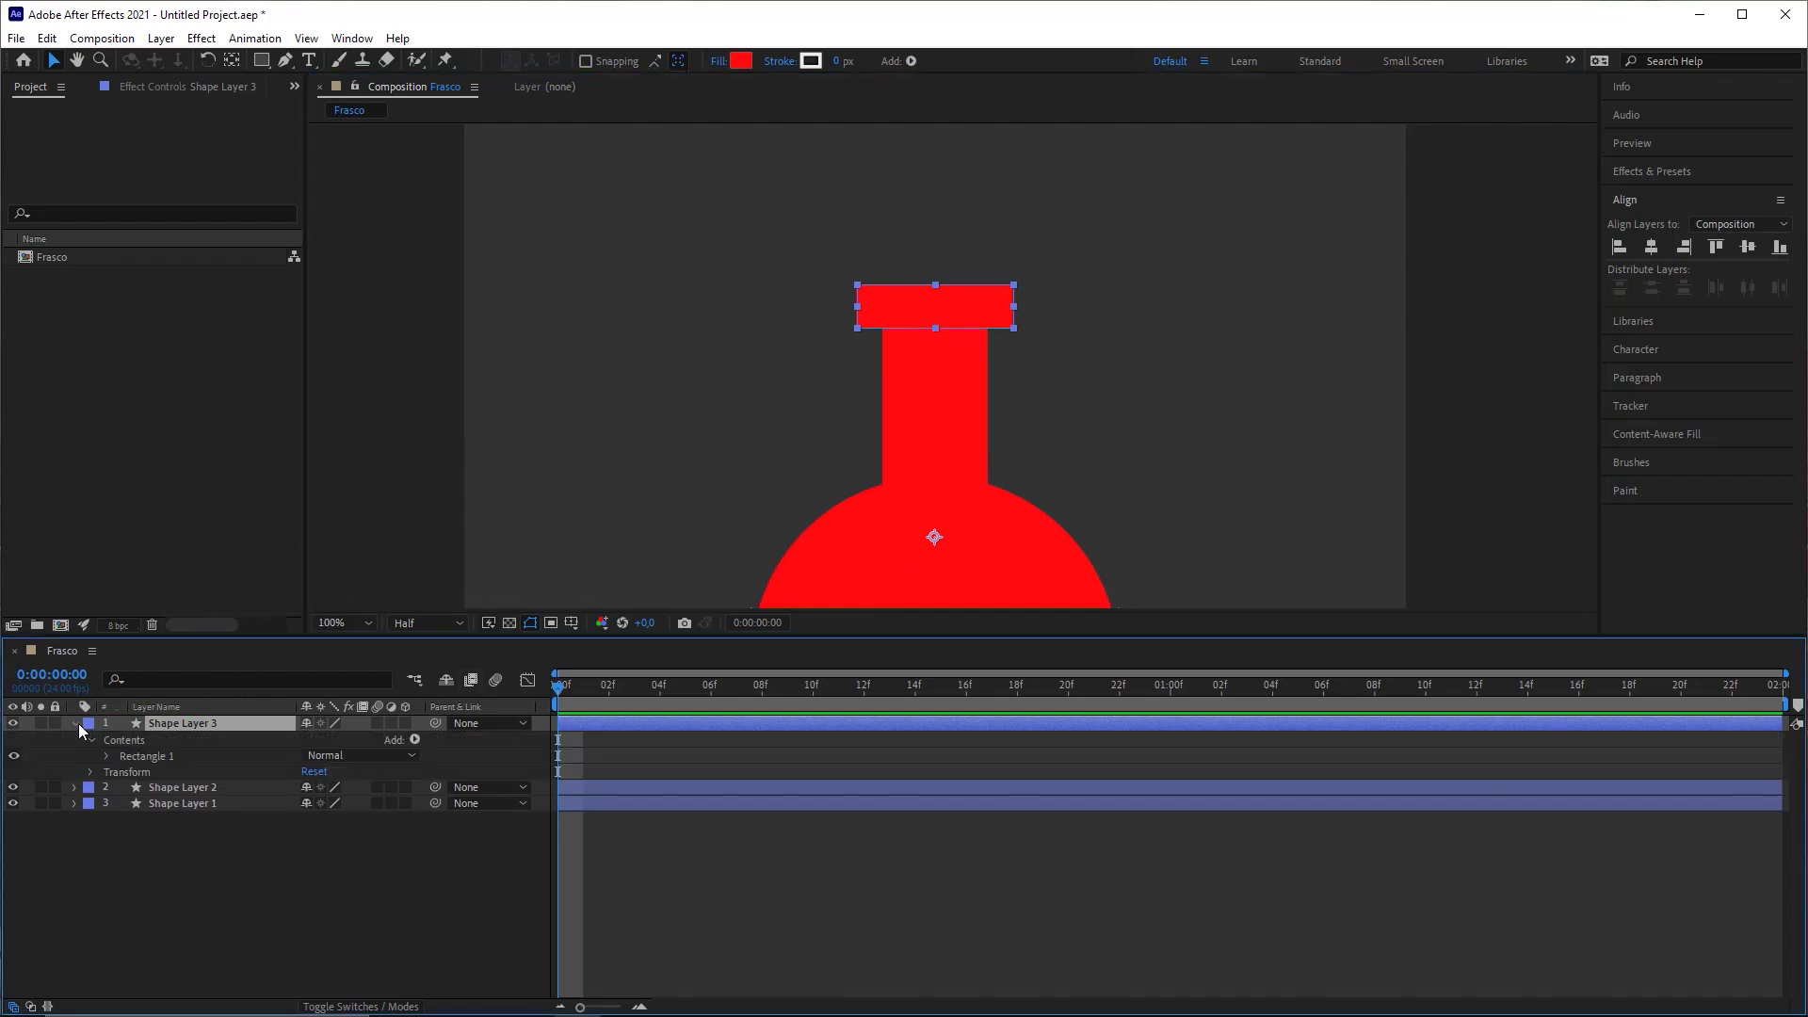
{"action": "left_click", "coordinate": [414, 740]}
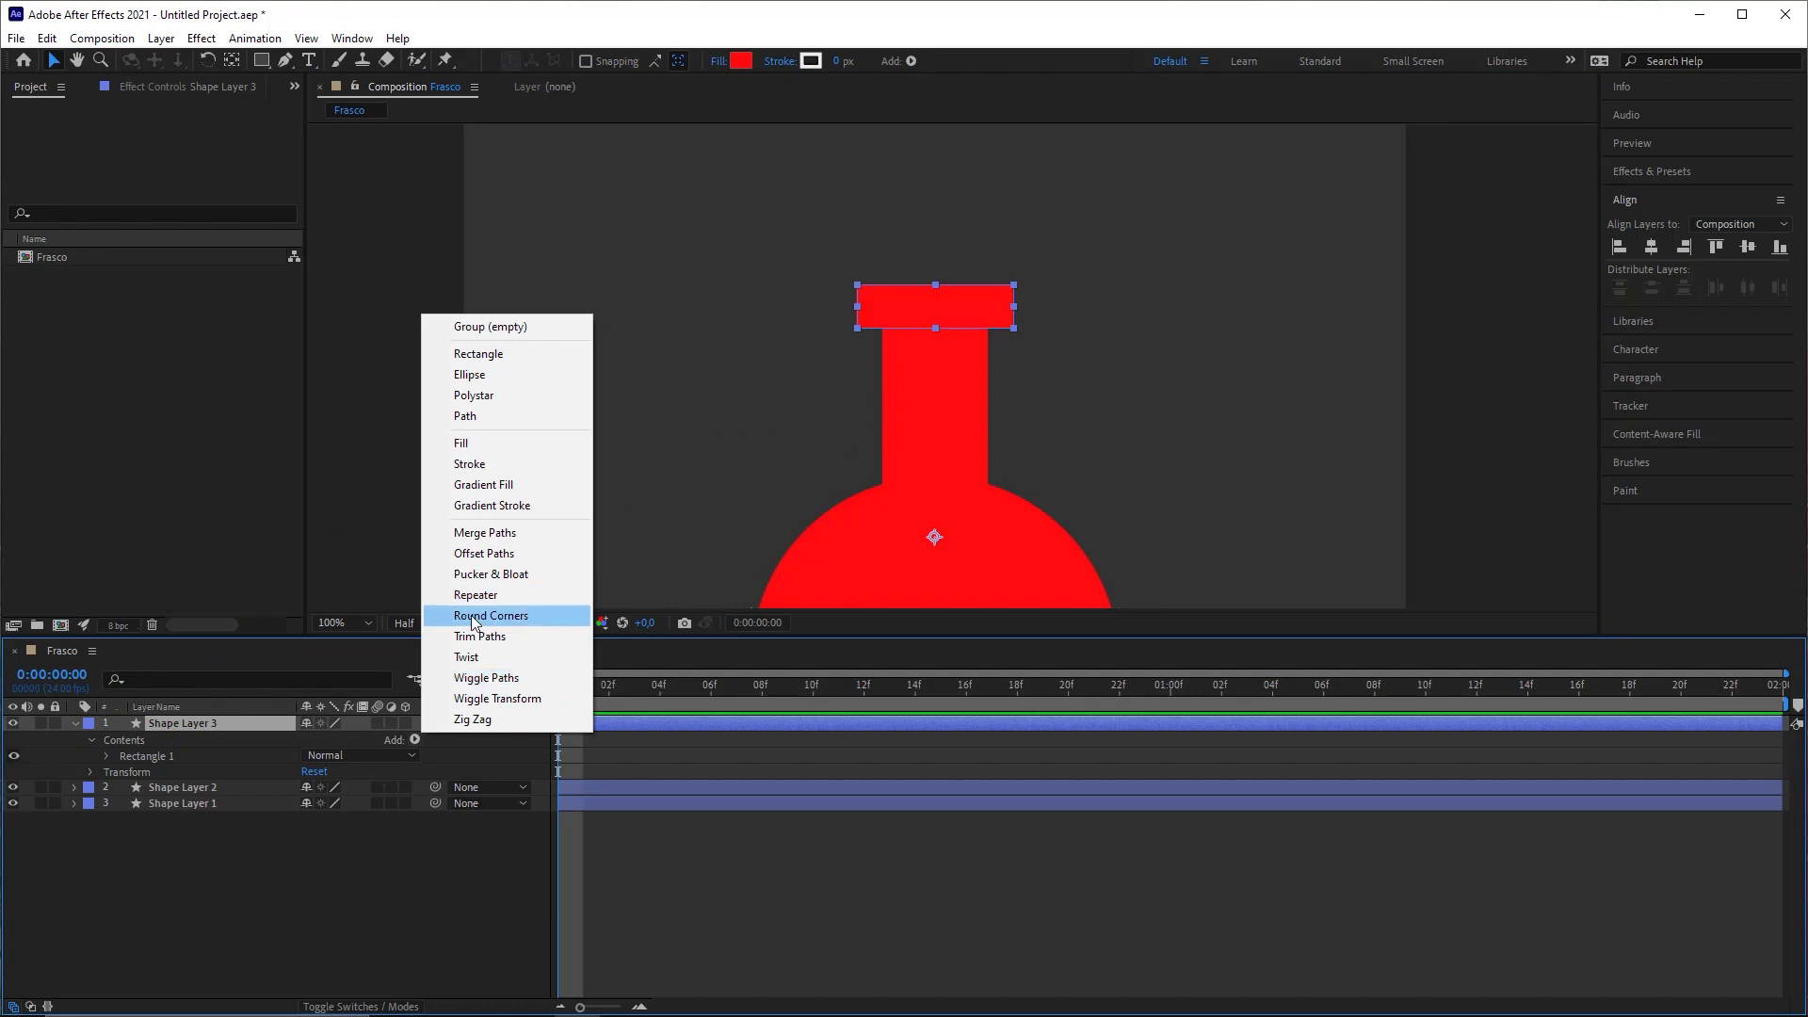
{"action": "left_click", "coordinate": [513, 618]}
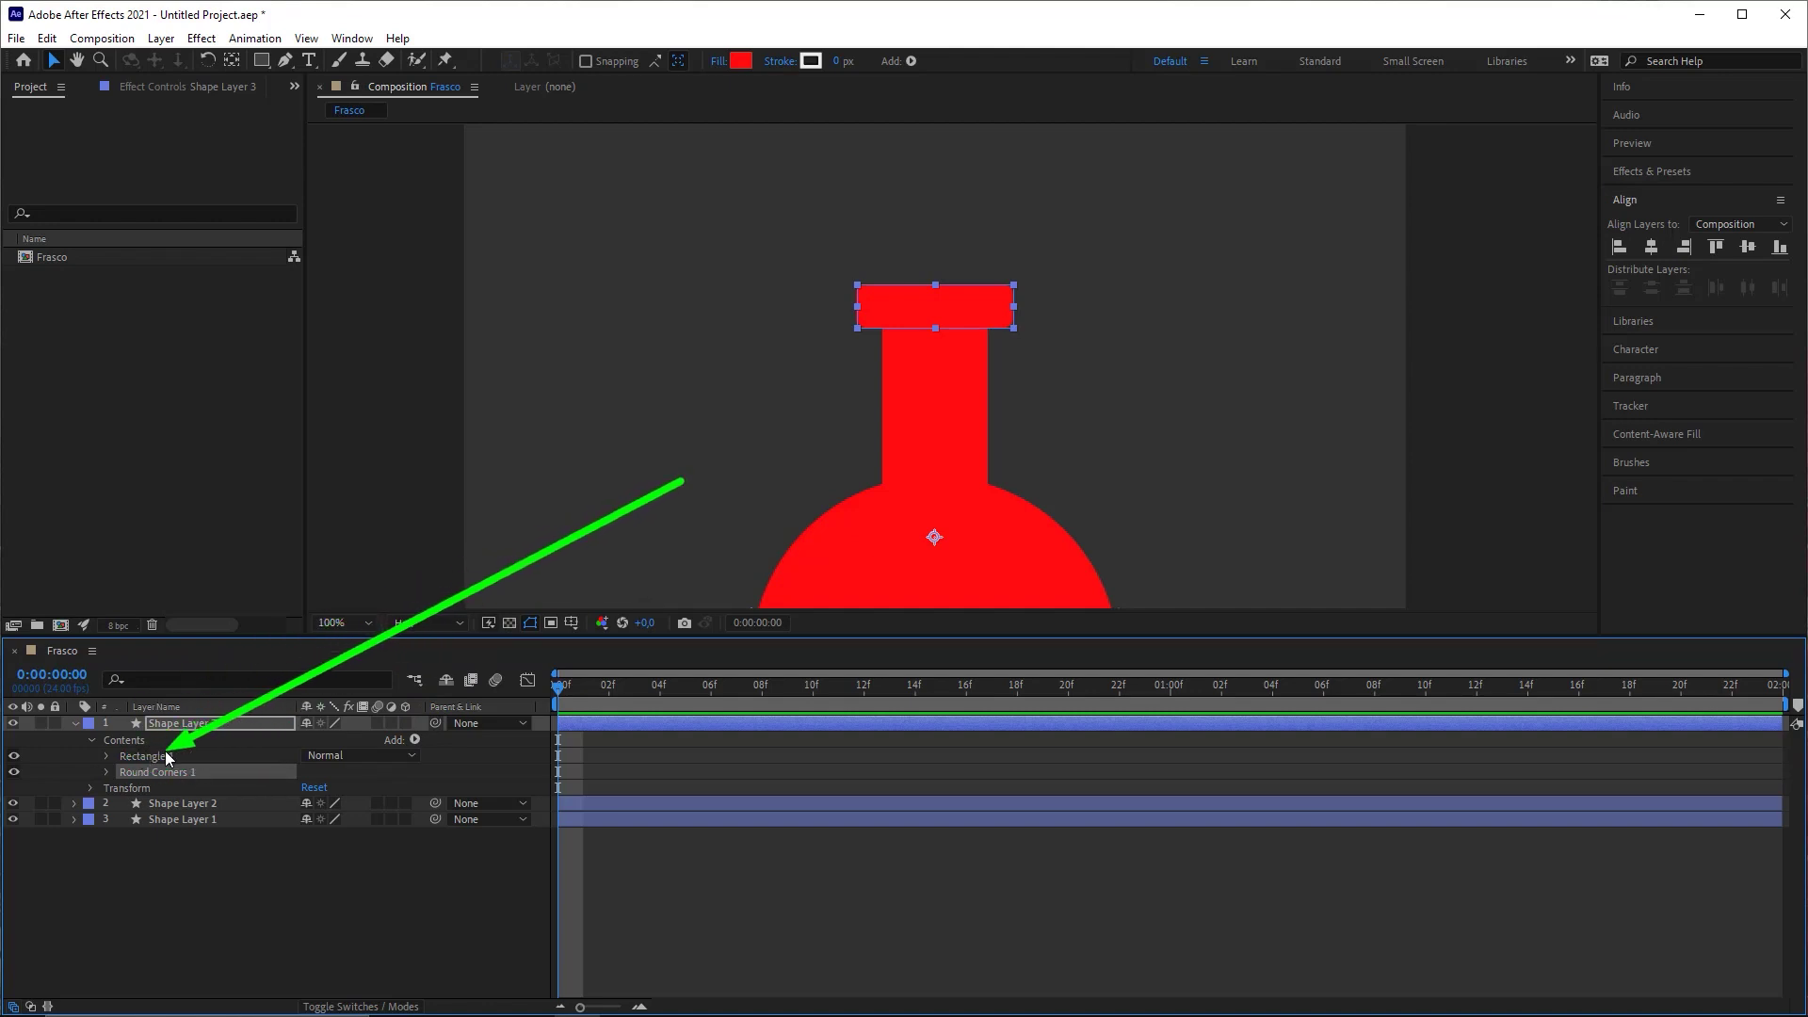
{"action": "left_click", "coordinate": [143, 739]}
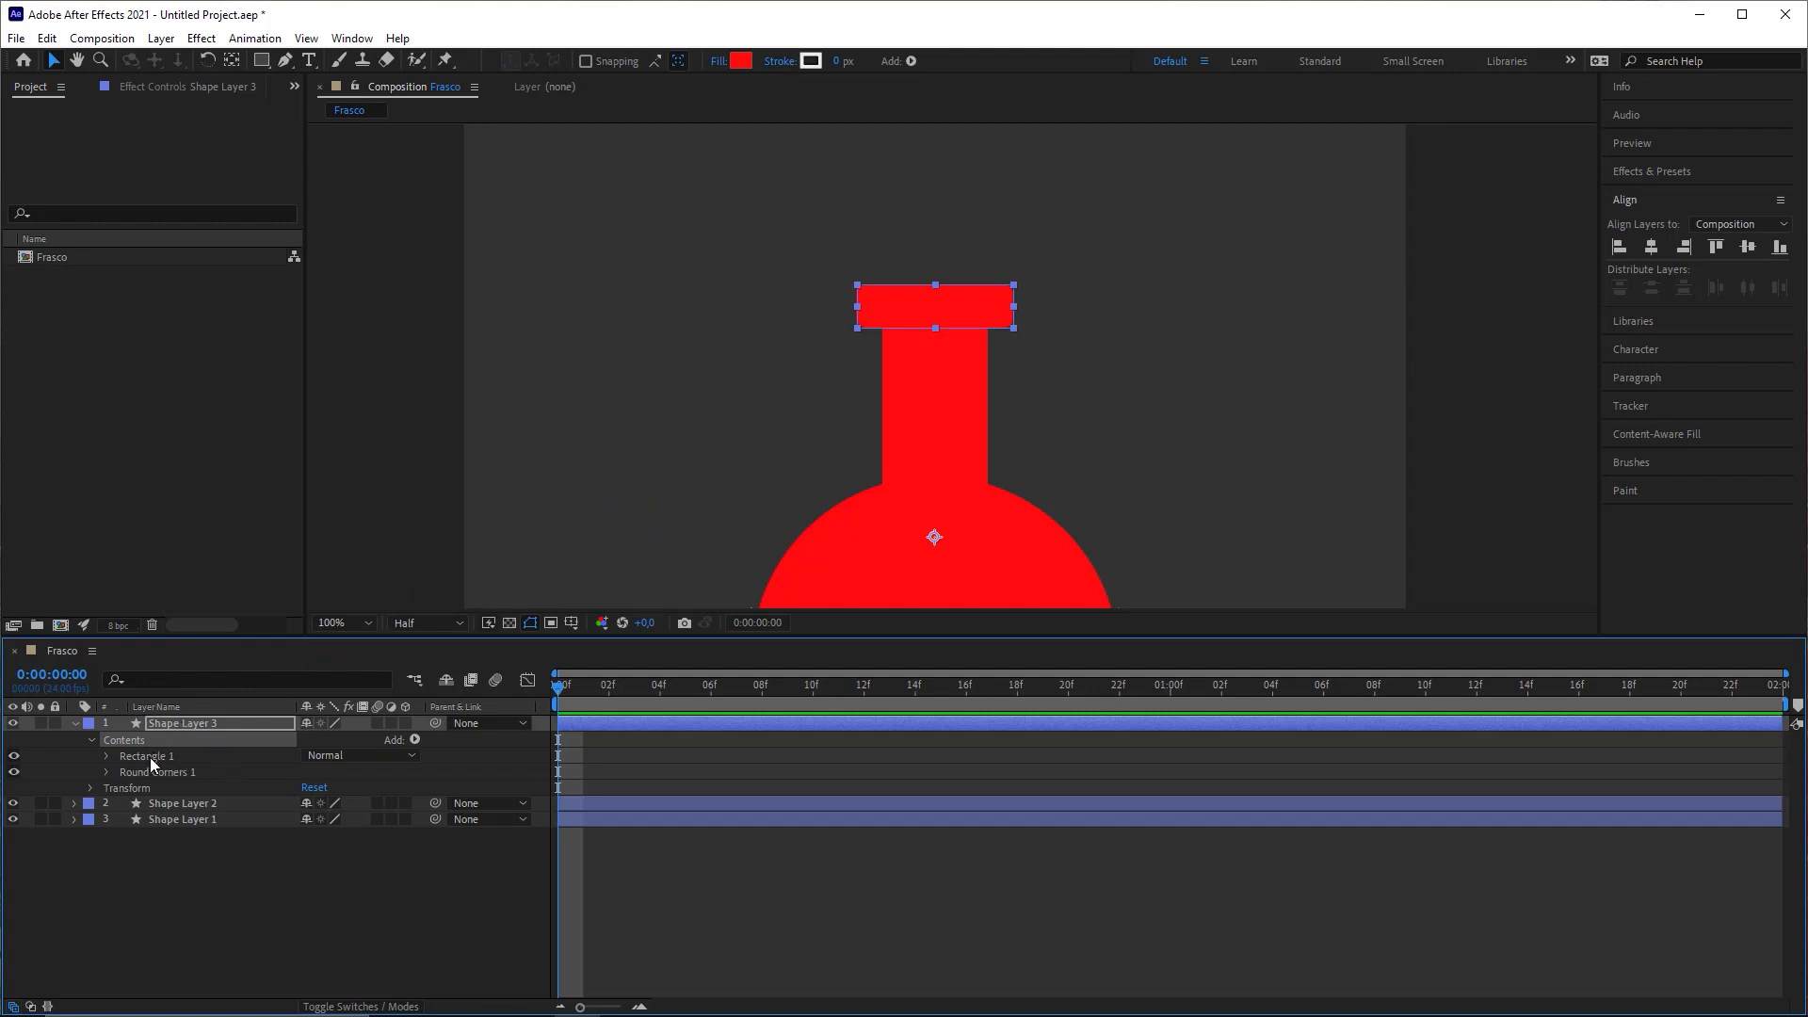
Step: Set the Round Corners radius of the lip's layer, Shape Layer 3, to 25 and deselect the layer
{"action": "left_click", "coordinate": [124, 757]}
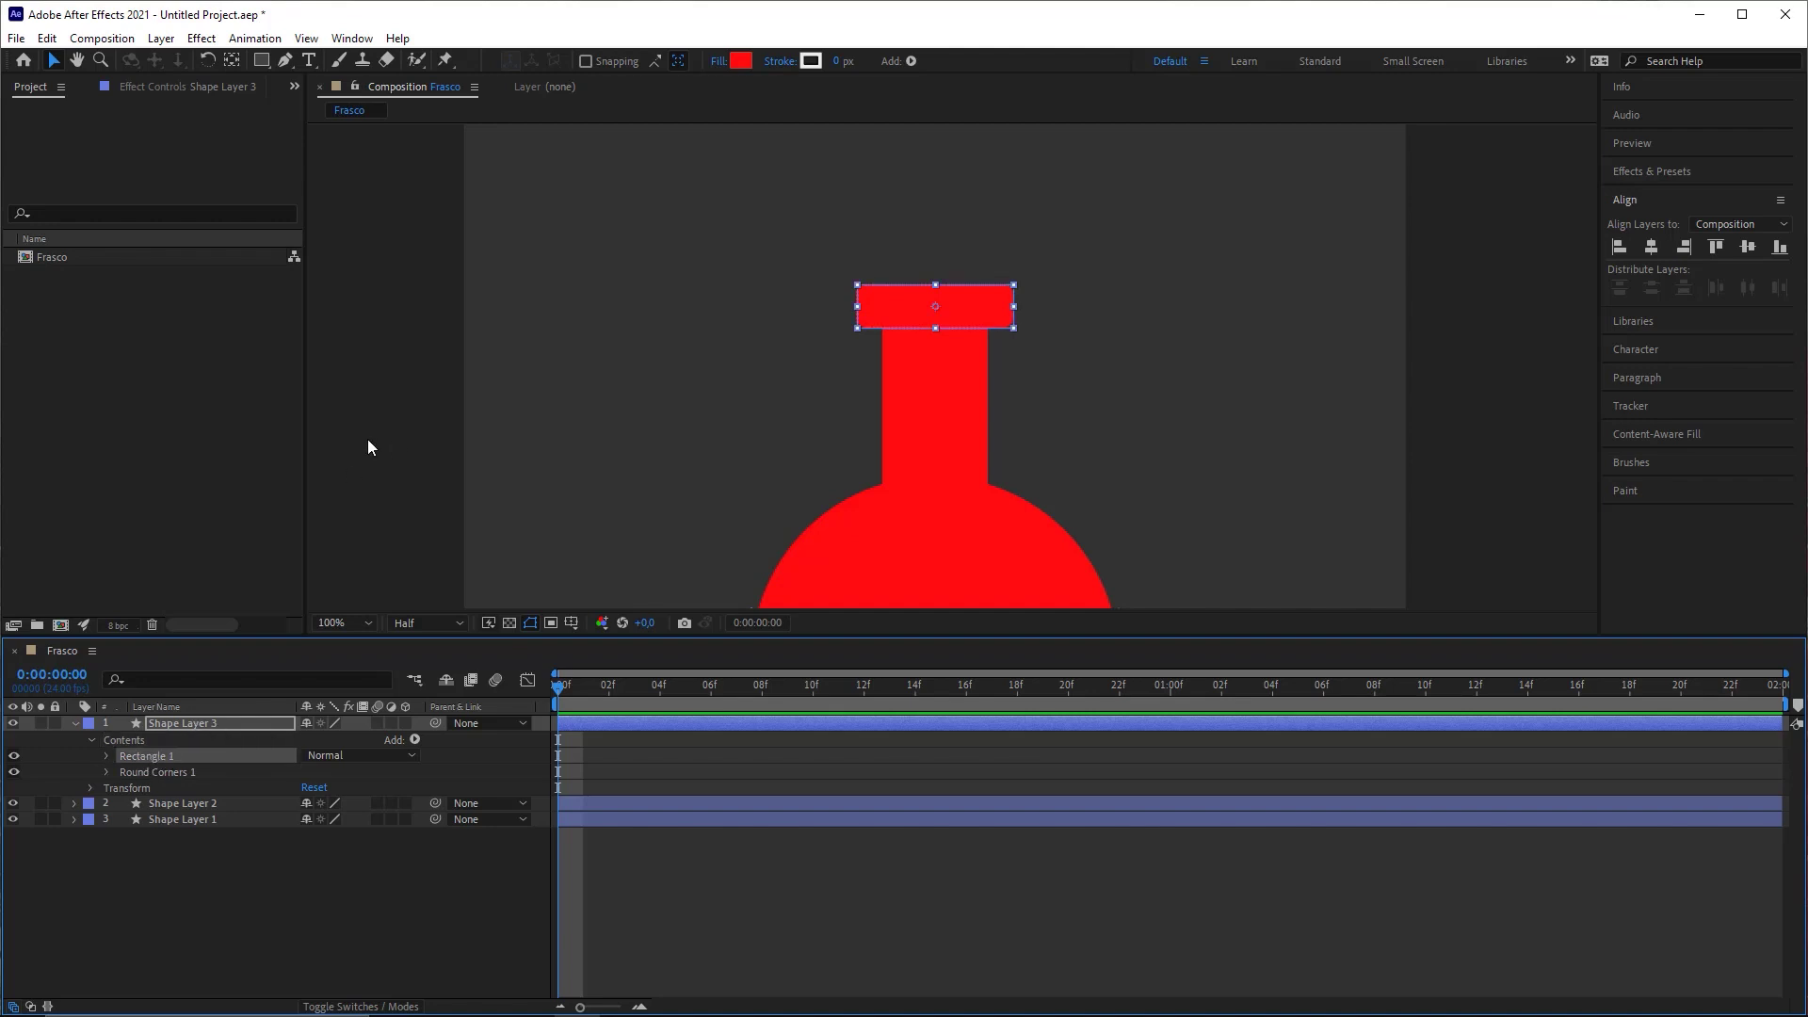
{"action": "left_click", "coordinate": [177, 771]}
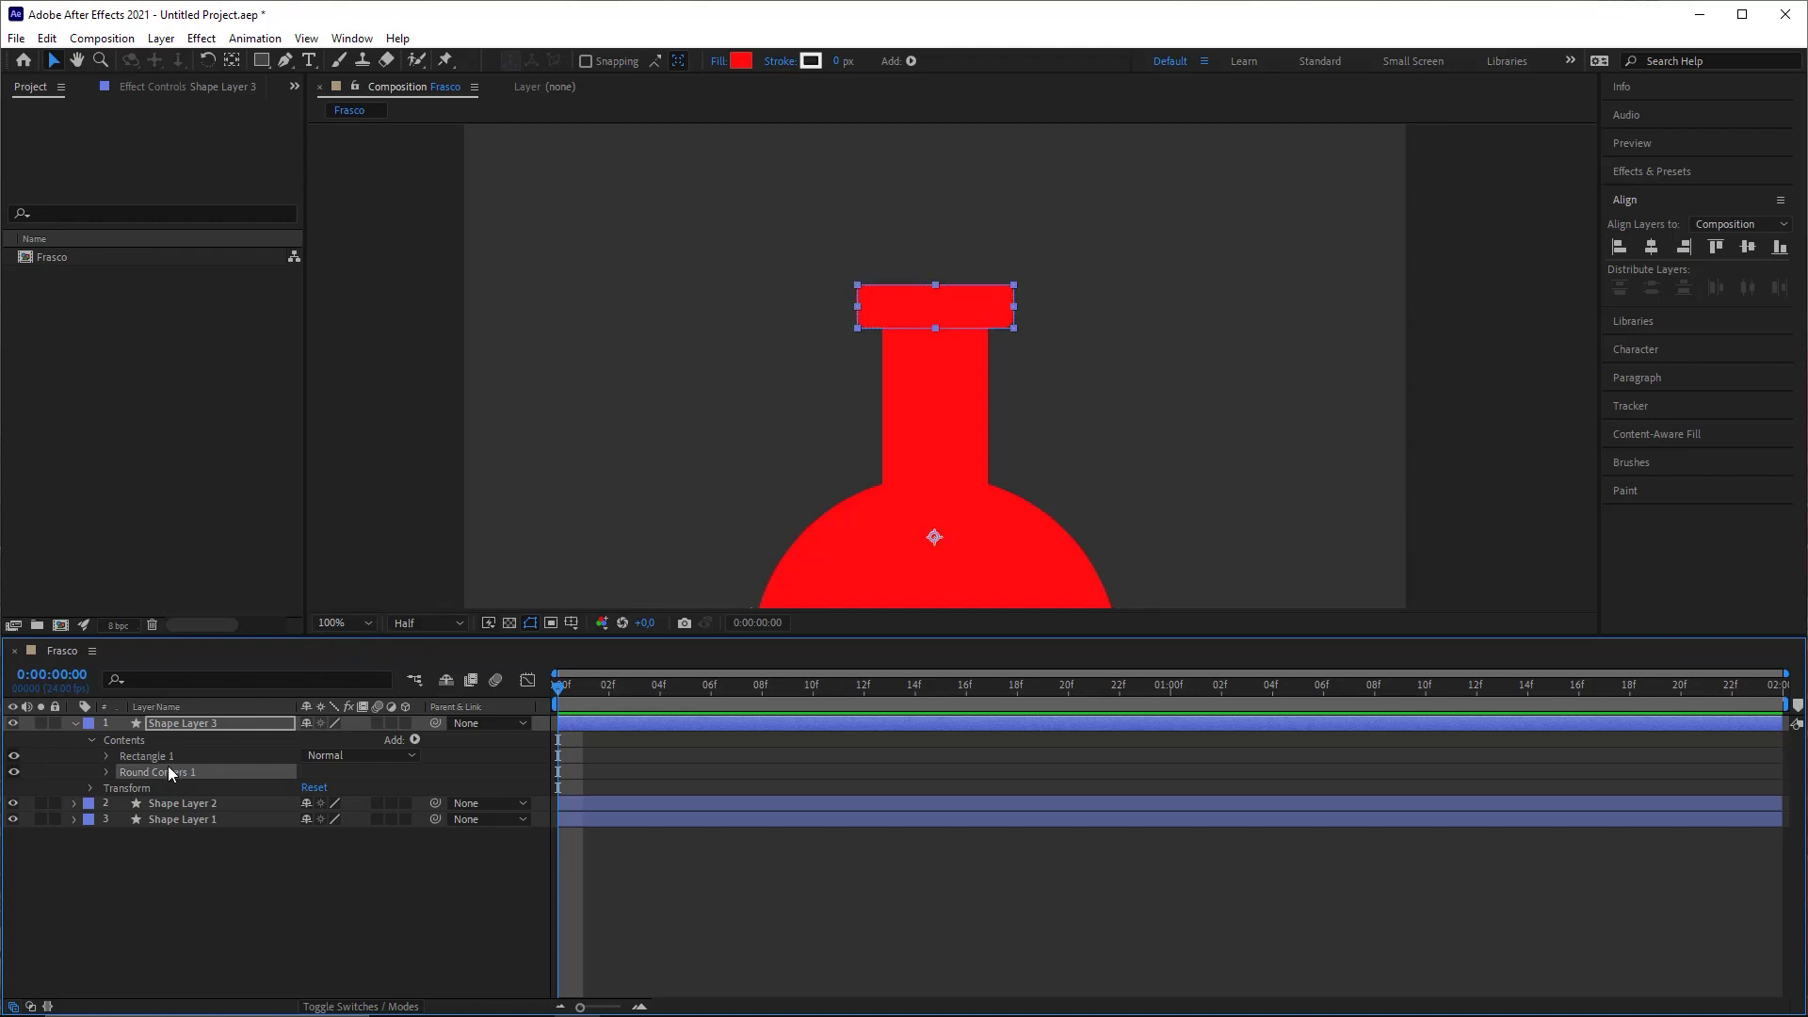
{"action": "left_click", "coordinate": [106, 772]}
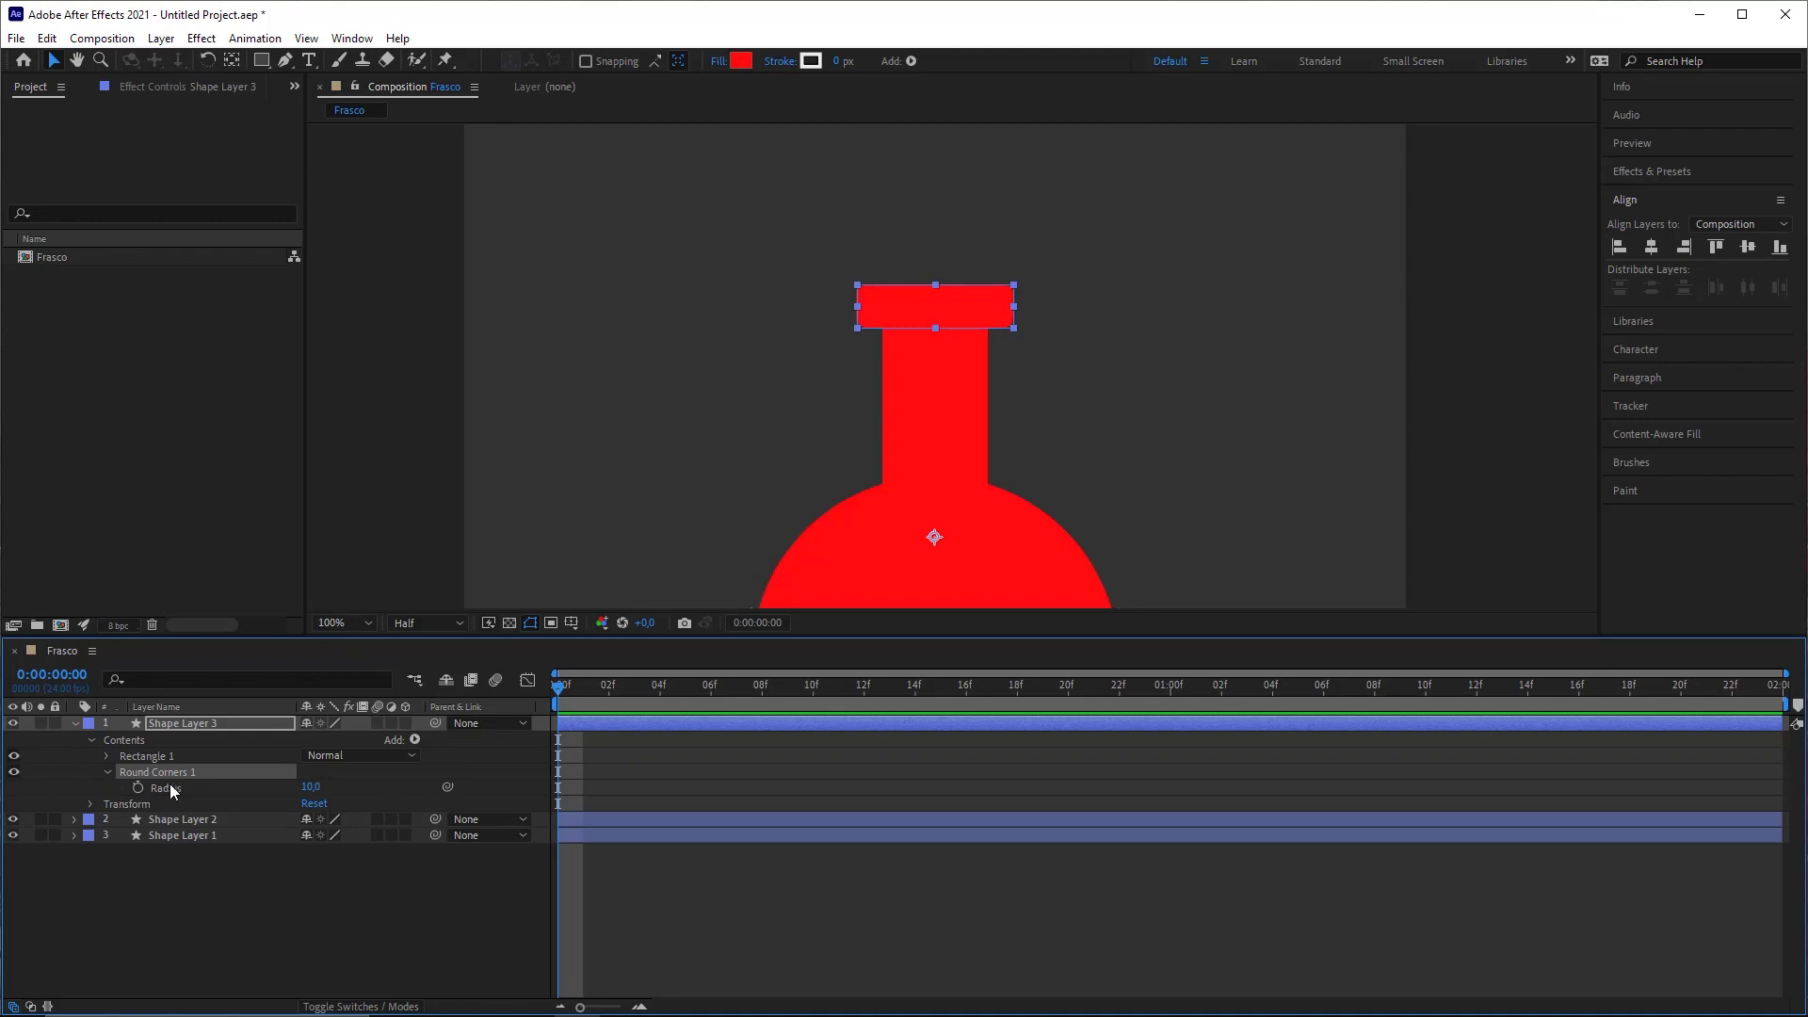
{"action": "left_click", "coordinate": [194, 787]}
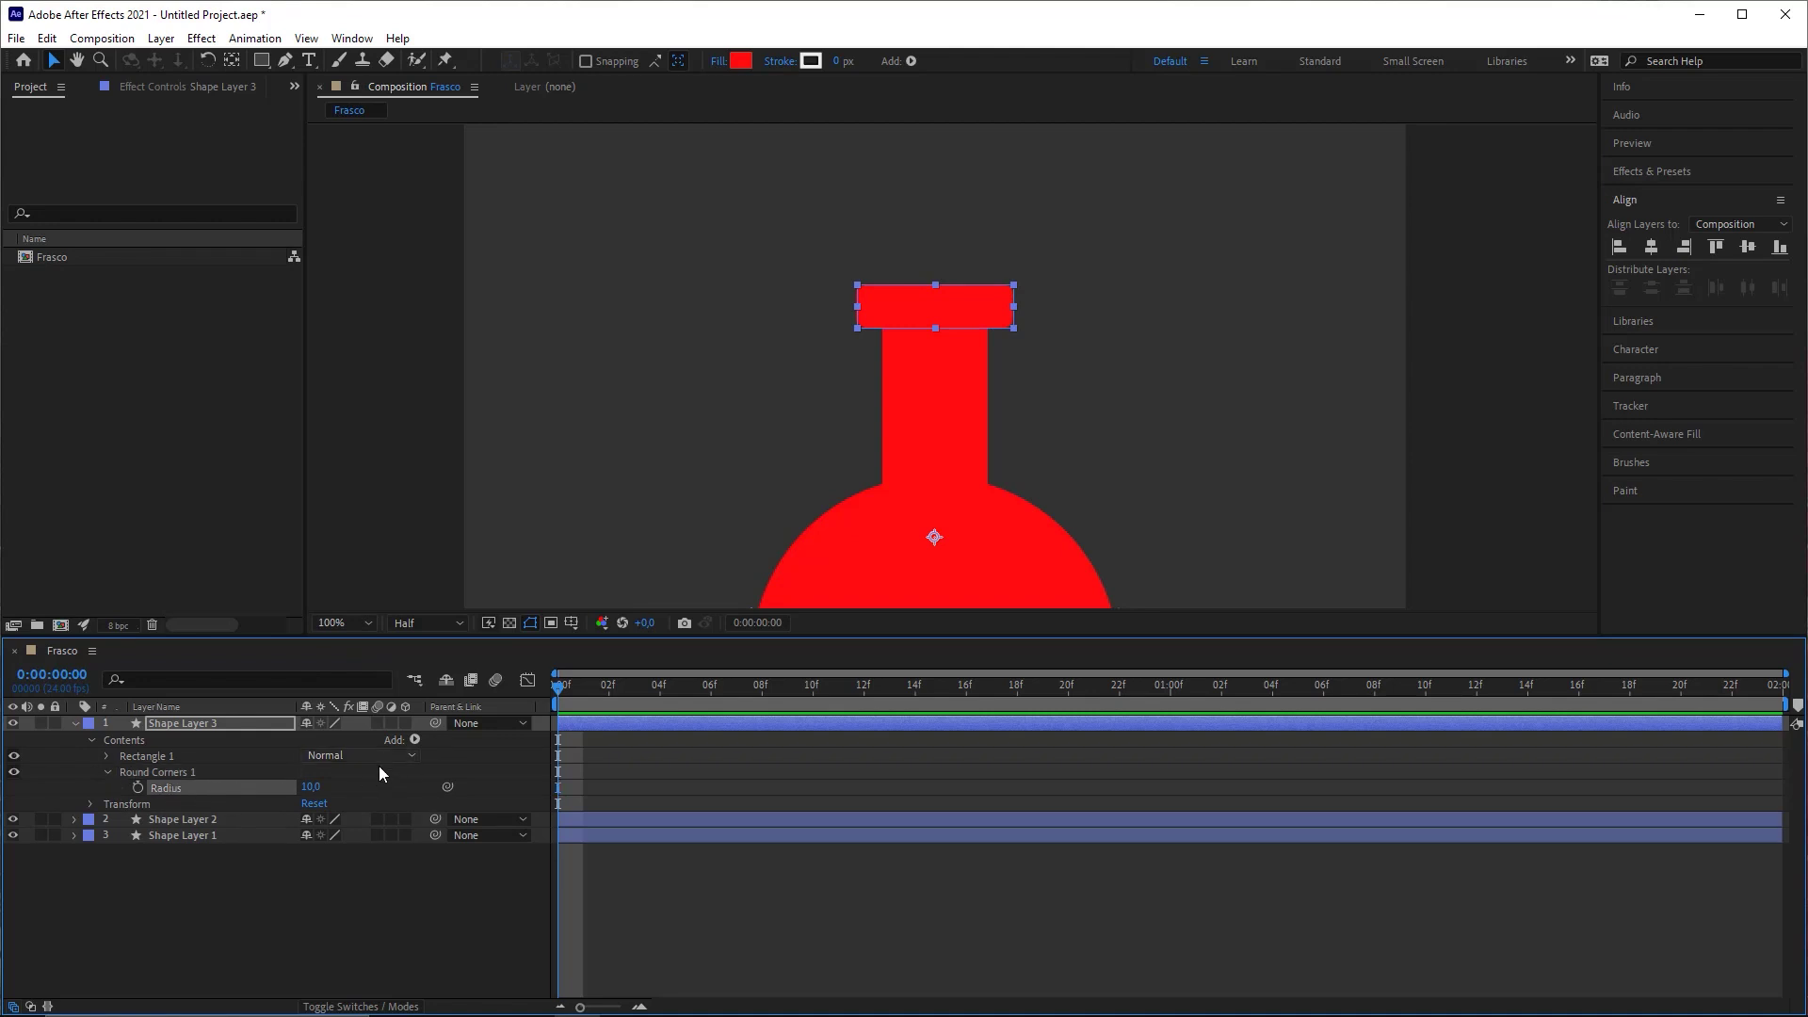
{"action": "mouse_move", "coordinate": [325, 789]}
{"action": "left_mouse_down"}
{"action": "mouse_move", "coordinate": [346, 782]}
{"action": "mouse_move", "coordinate": [308, 783]}
{"action": "mouse_move", "coordinate": [387, 782]}
{"action": "mouse_move", "coordinate": [340, 789]}
{"action": "left_mouse_up"}
{"action": "type", "text": "25"}
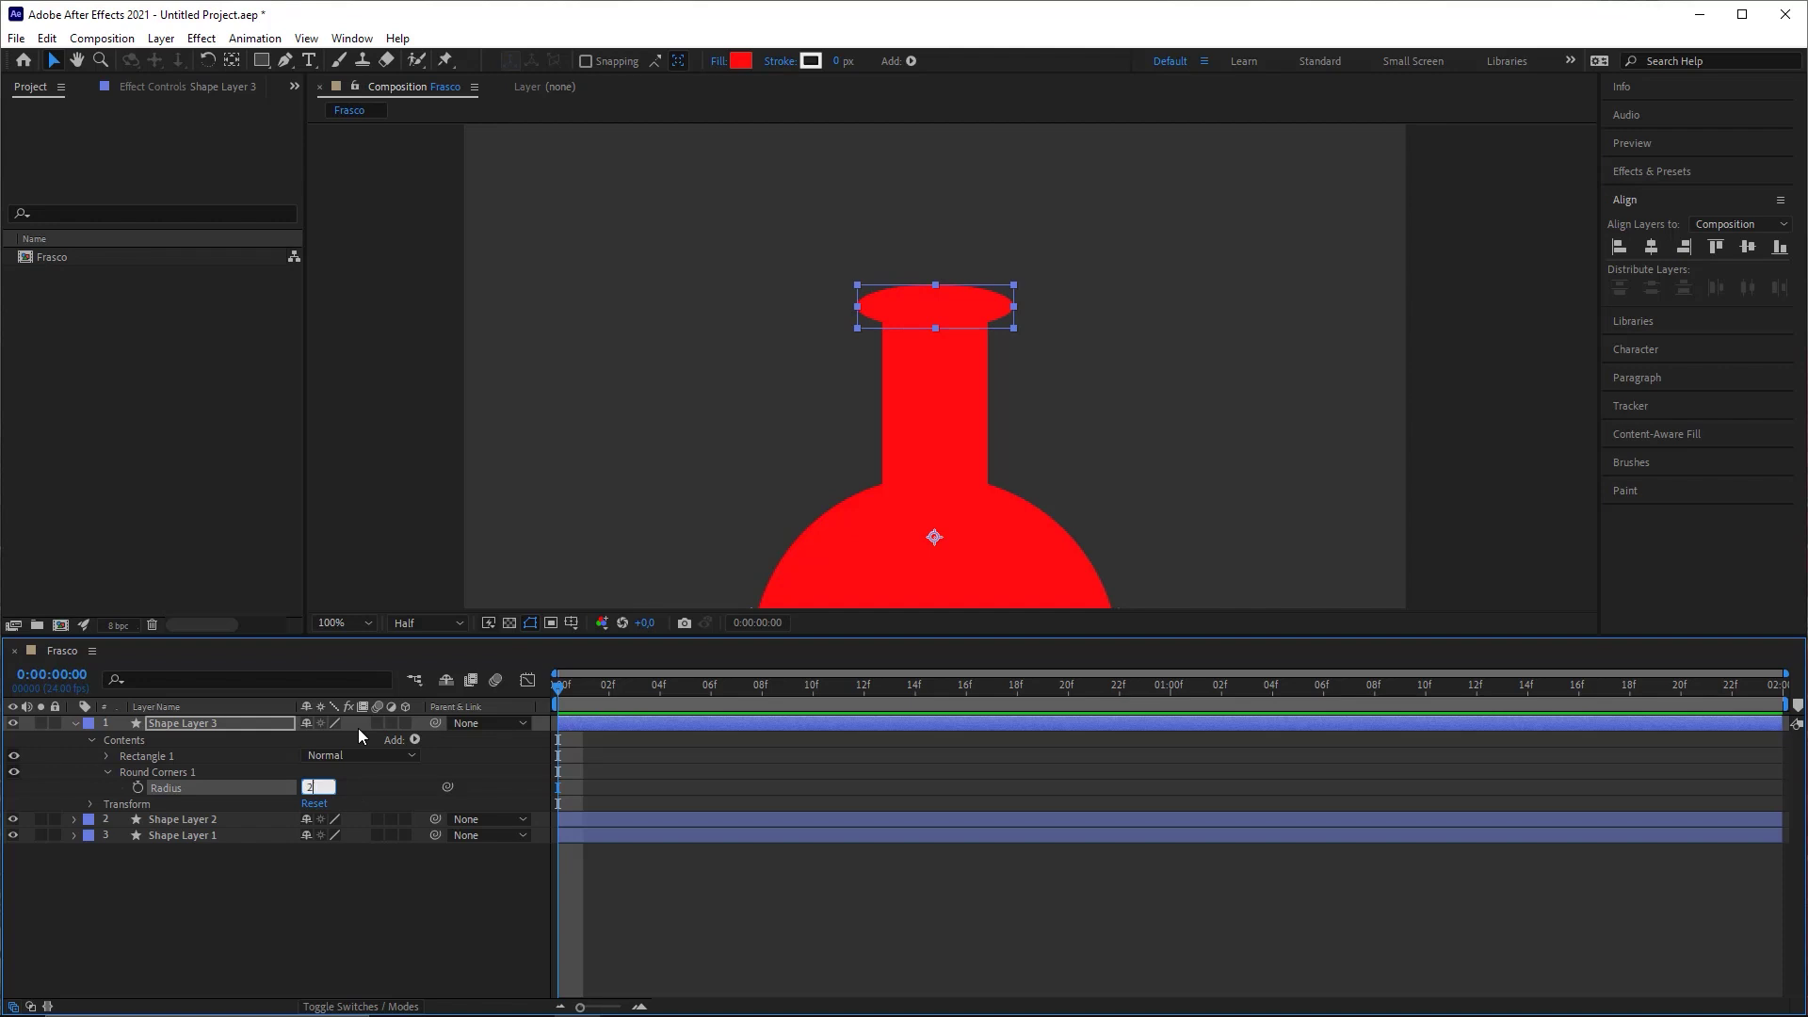
{"action": "key", "text": "Return"}
{"action": "left_click", "coordinate": [731, 936]}
{"action": "key", "text": "shift+slash"}
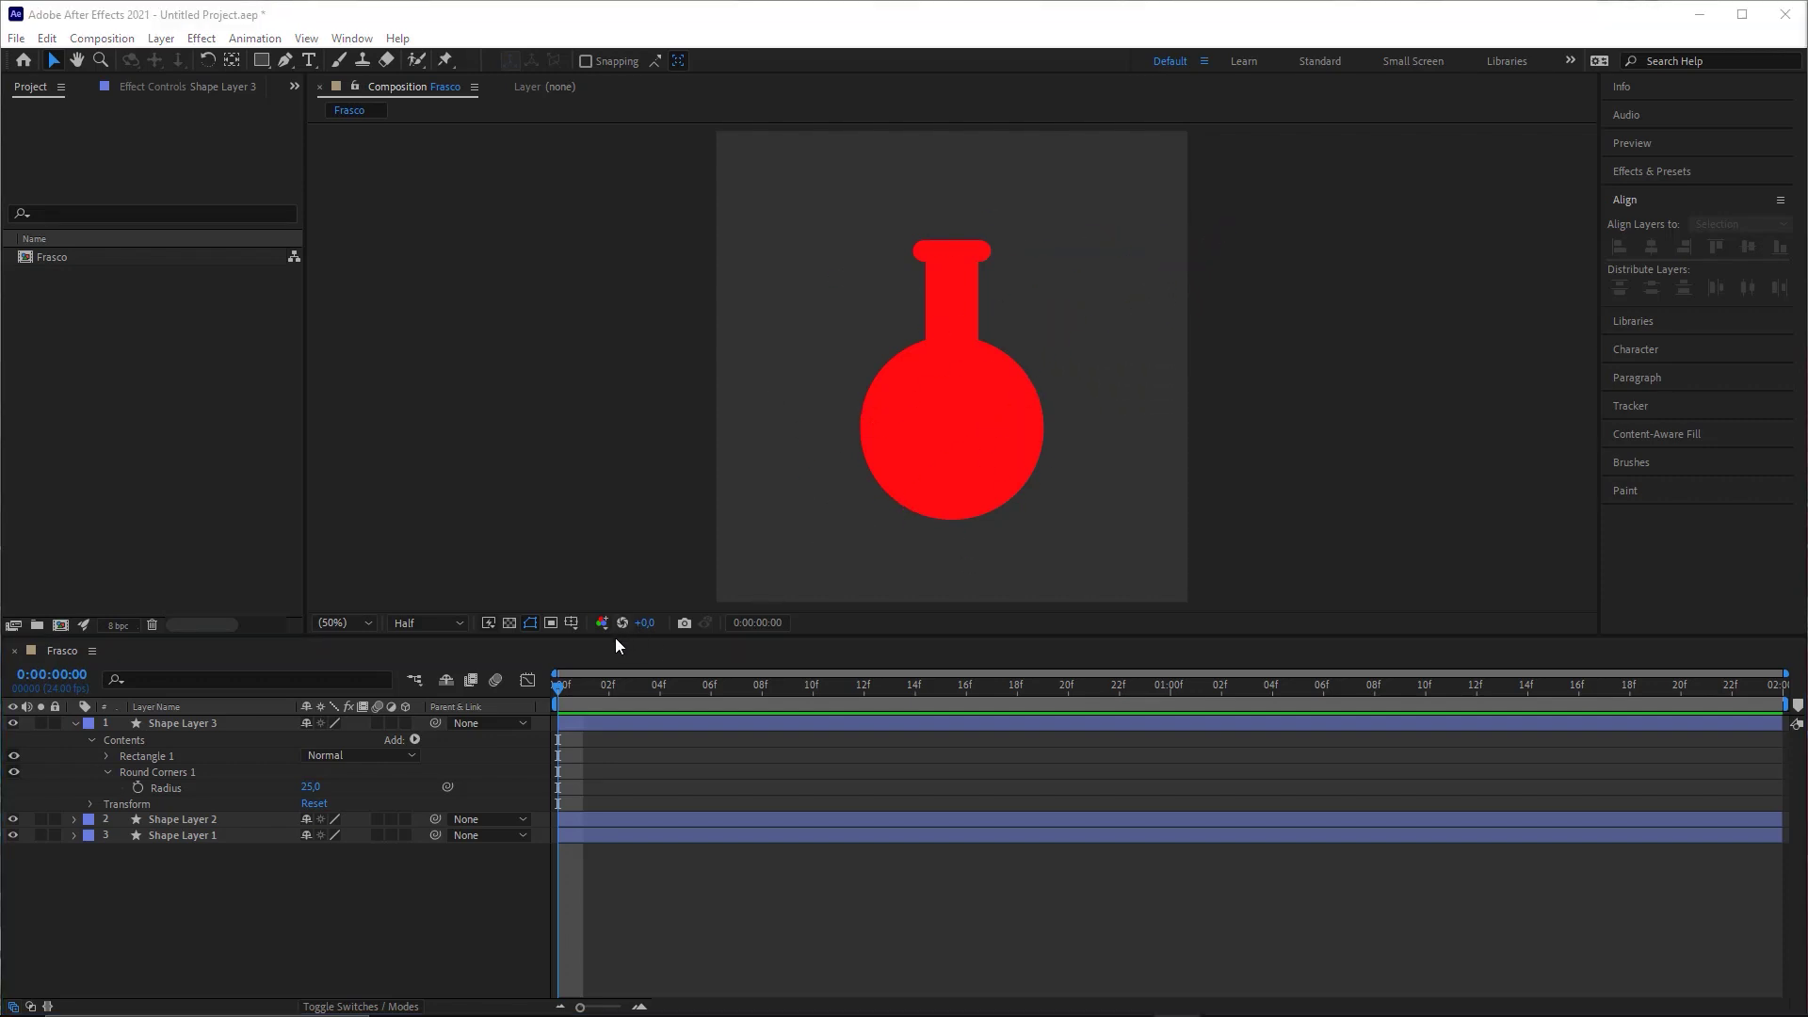
Step: Collapse Shape Layer 3 and pre-compose all three shape layers into a new composition named Frasco final, moving all attributes into it
{"action": "left_click", "coordinate": [76, 723]}
{"action": "left_click_drag", "start_coordinate": [200, 770], "coordinate": [156, 631]}
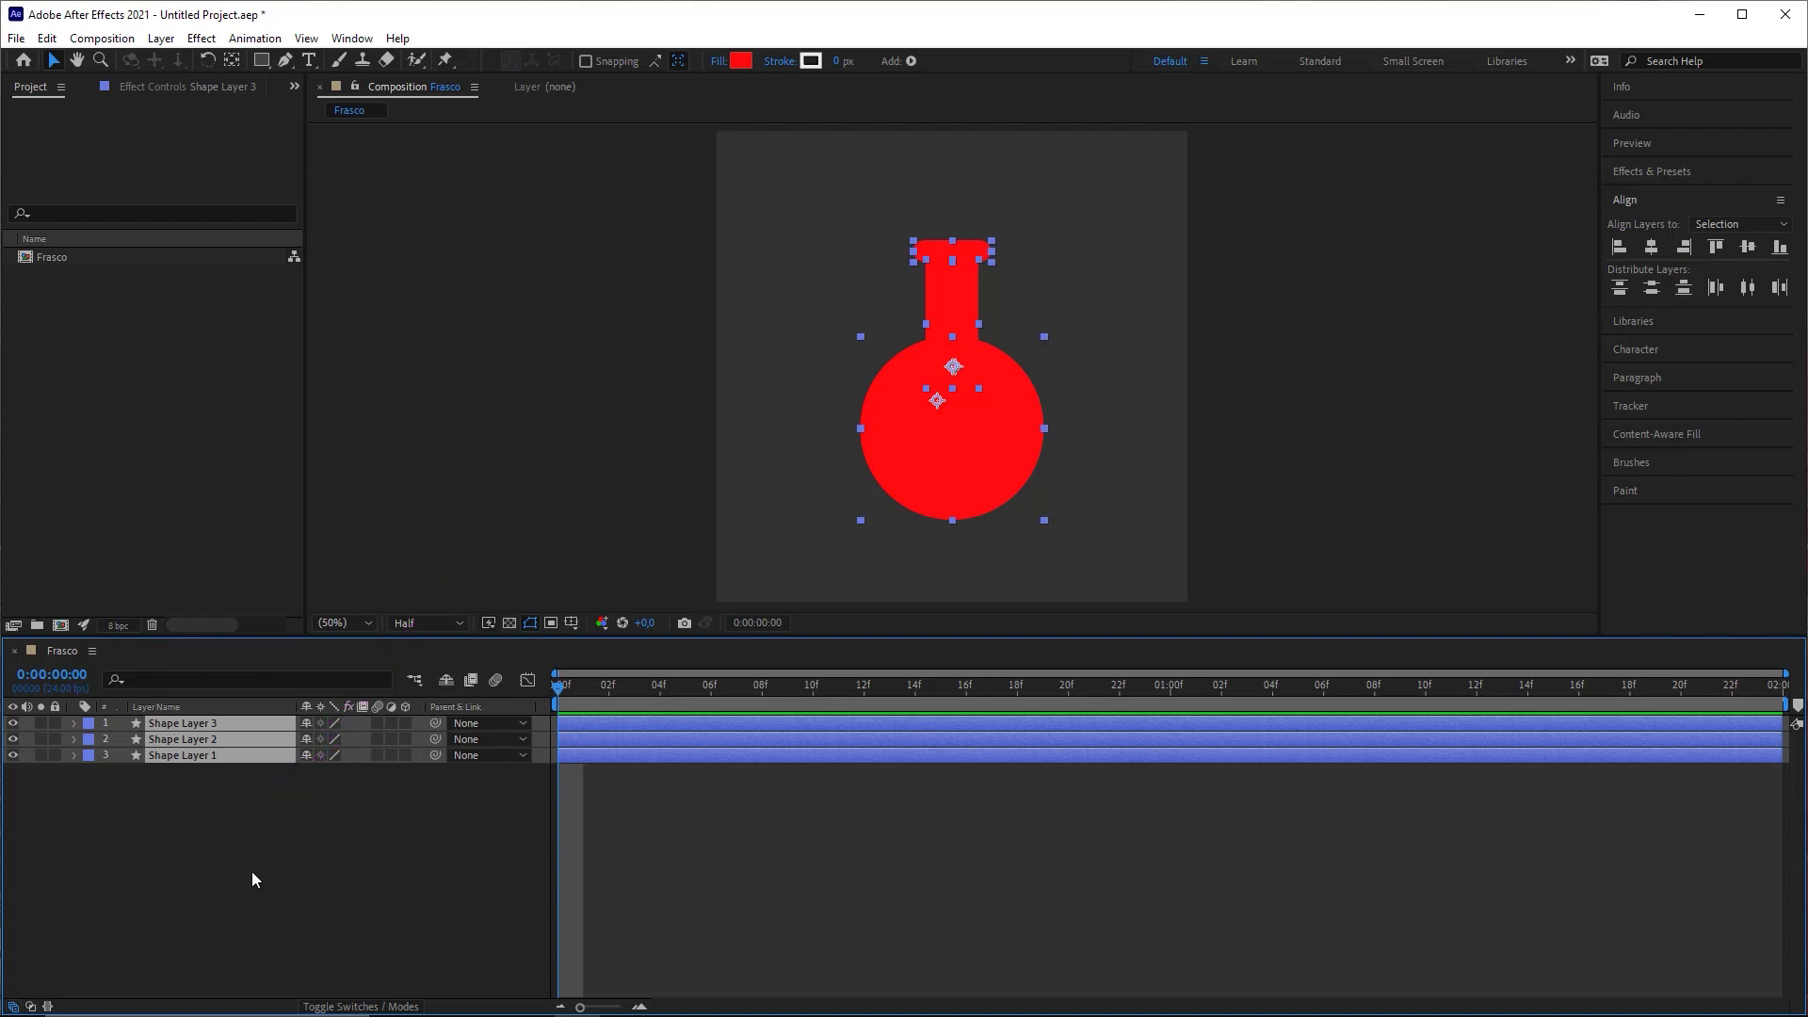
{"action": "left_click", "coordinate": [226, 841]}
{"action": "left_click_drag", "start_coordinate": [223, 835], "coordinate": [133, 701]}
{"action": "right_click", "coordinate": [183, 739]}
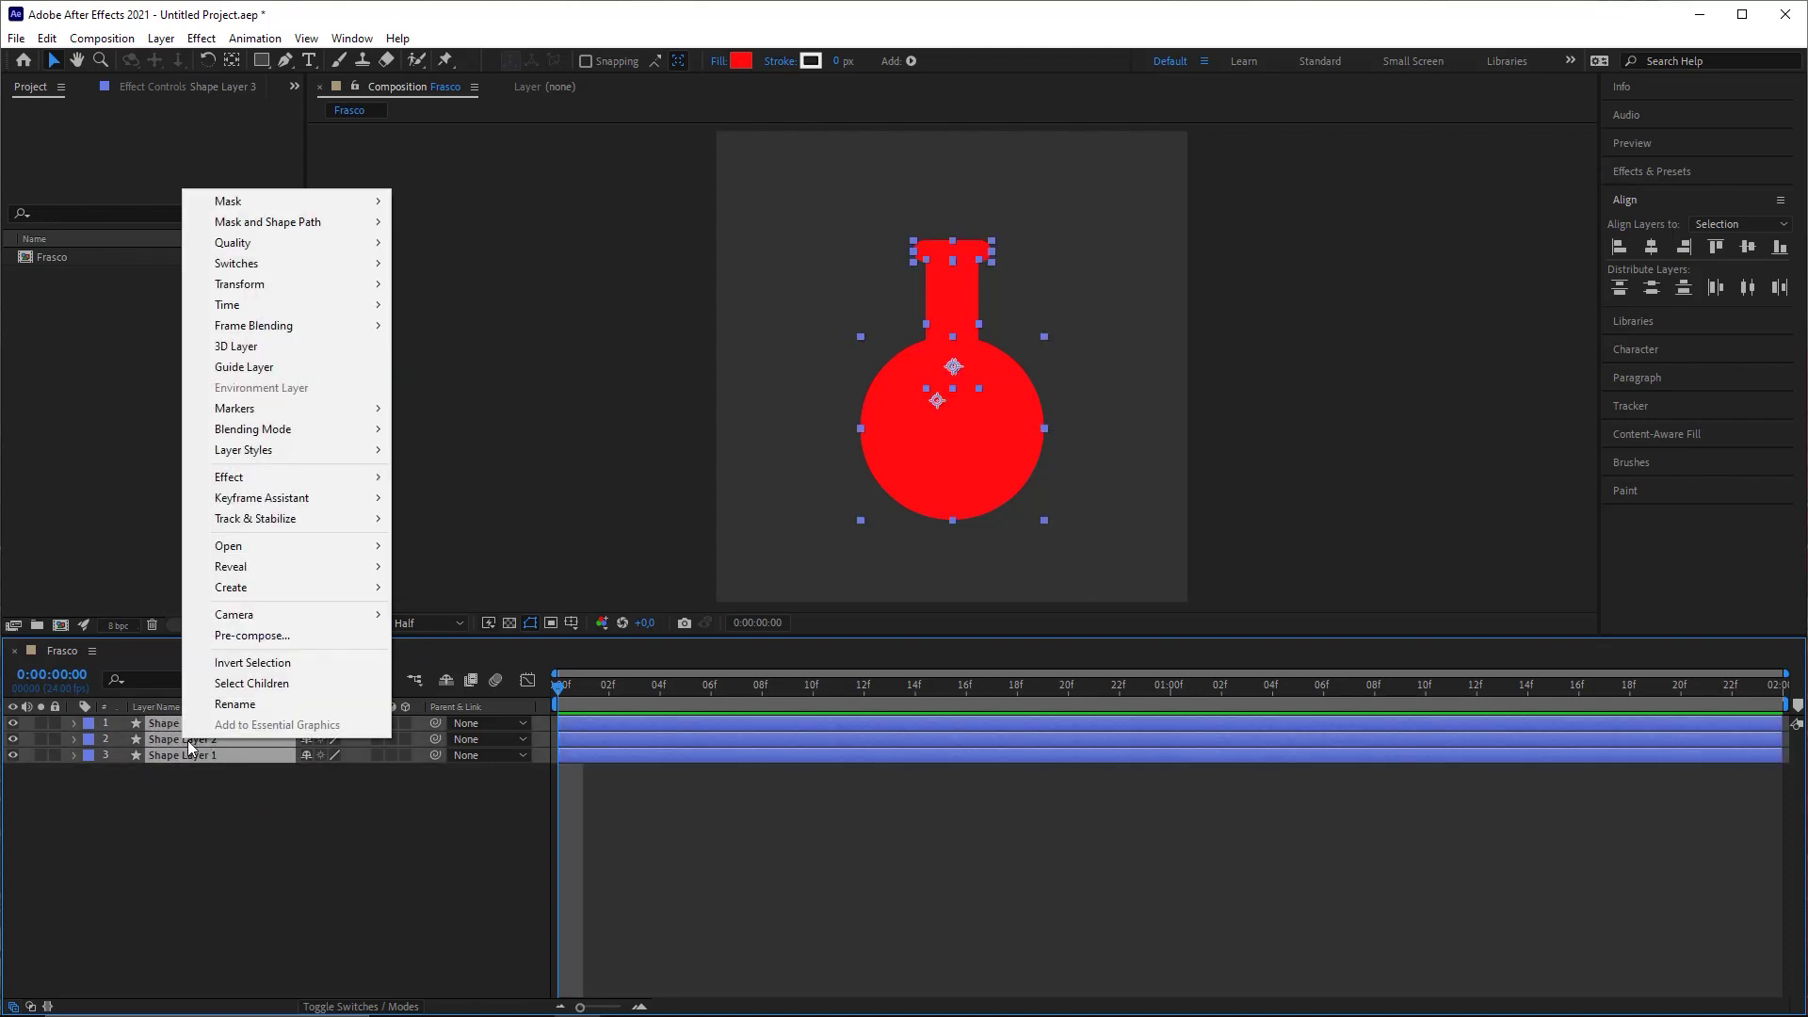
{"action": "left_click", "coordinate": [246, 638]}
{"action": "left_click_drag", "start_coordinate": [921, 358], "coordinate": [1252, 235]}
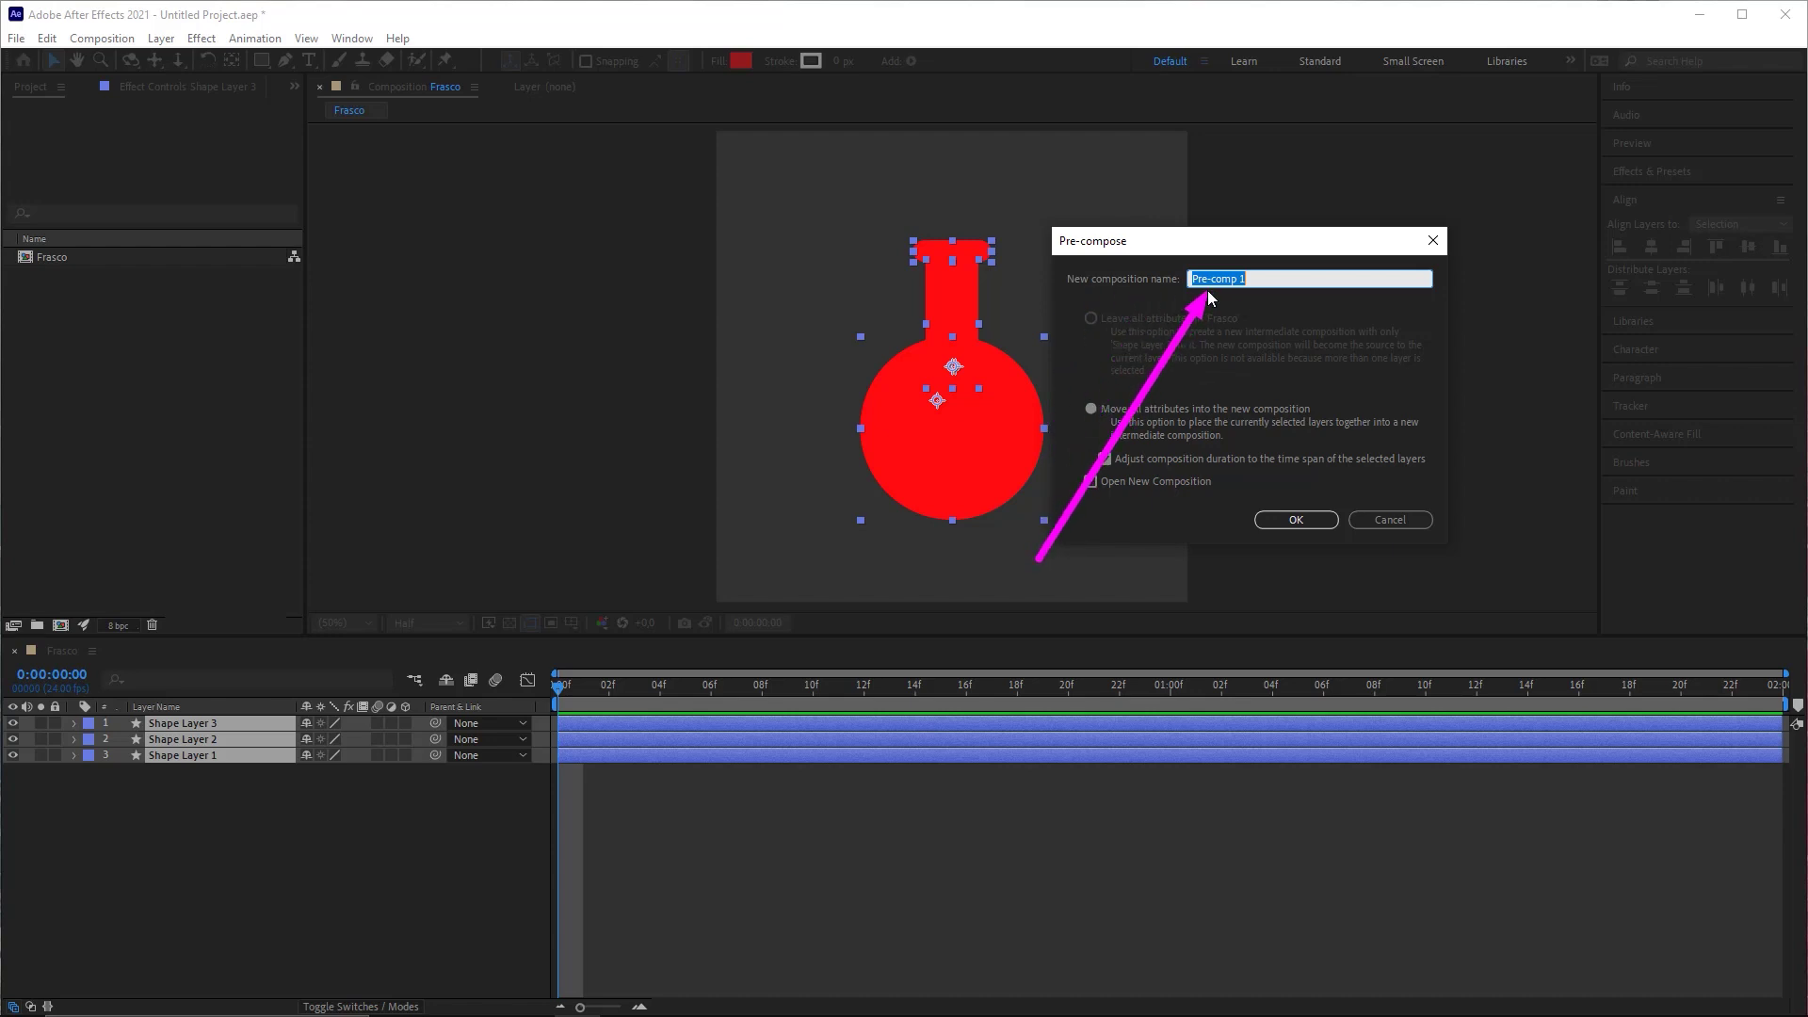
{"action": "type", "text": "Fra"}
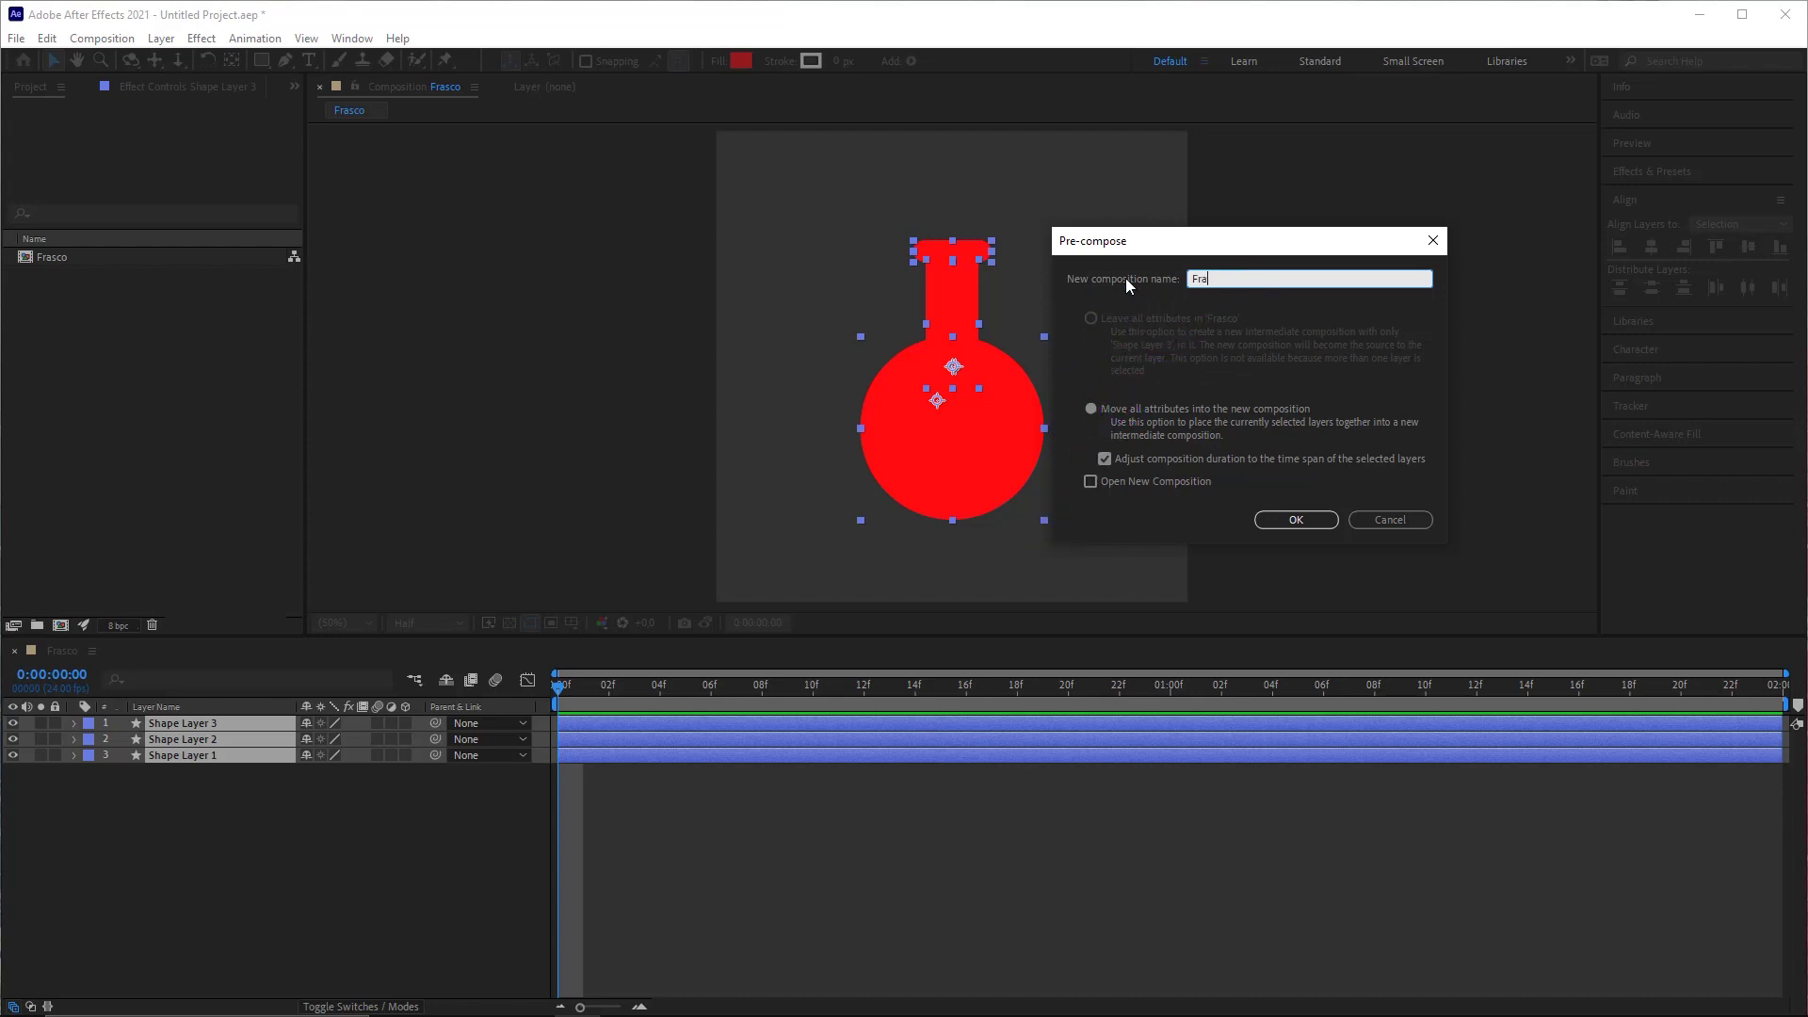
{"action": "type", "text": "sco final"}
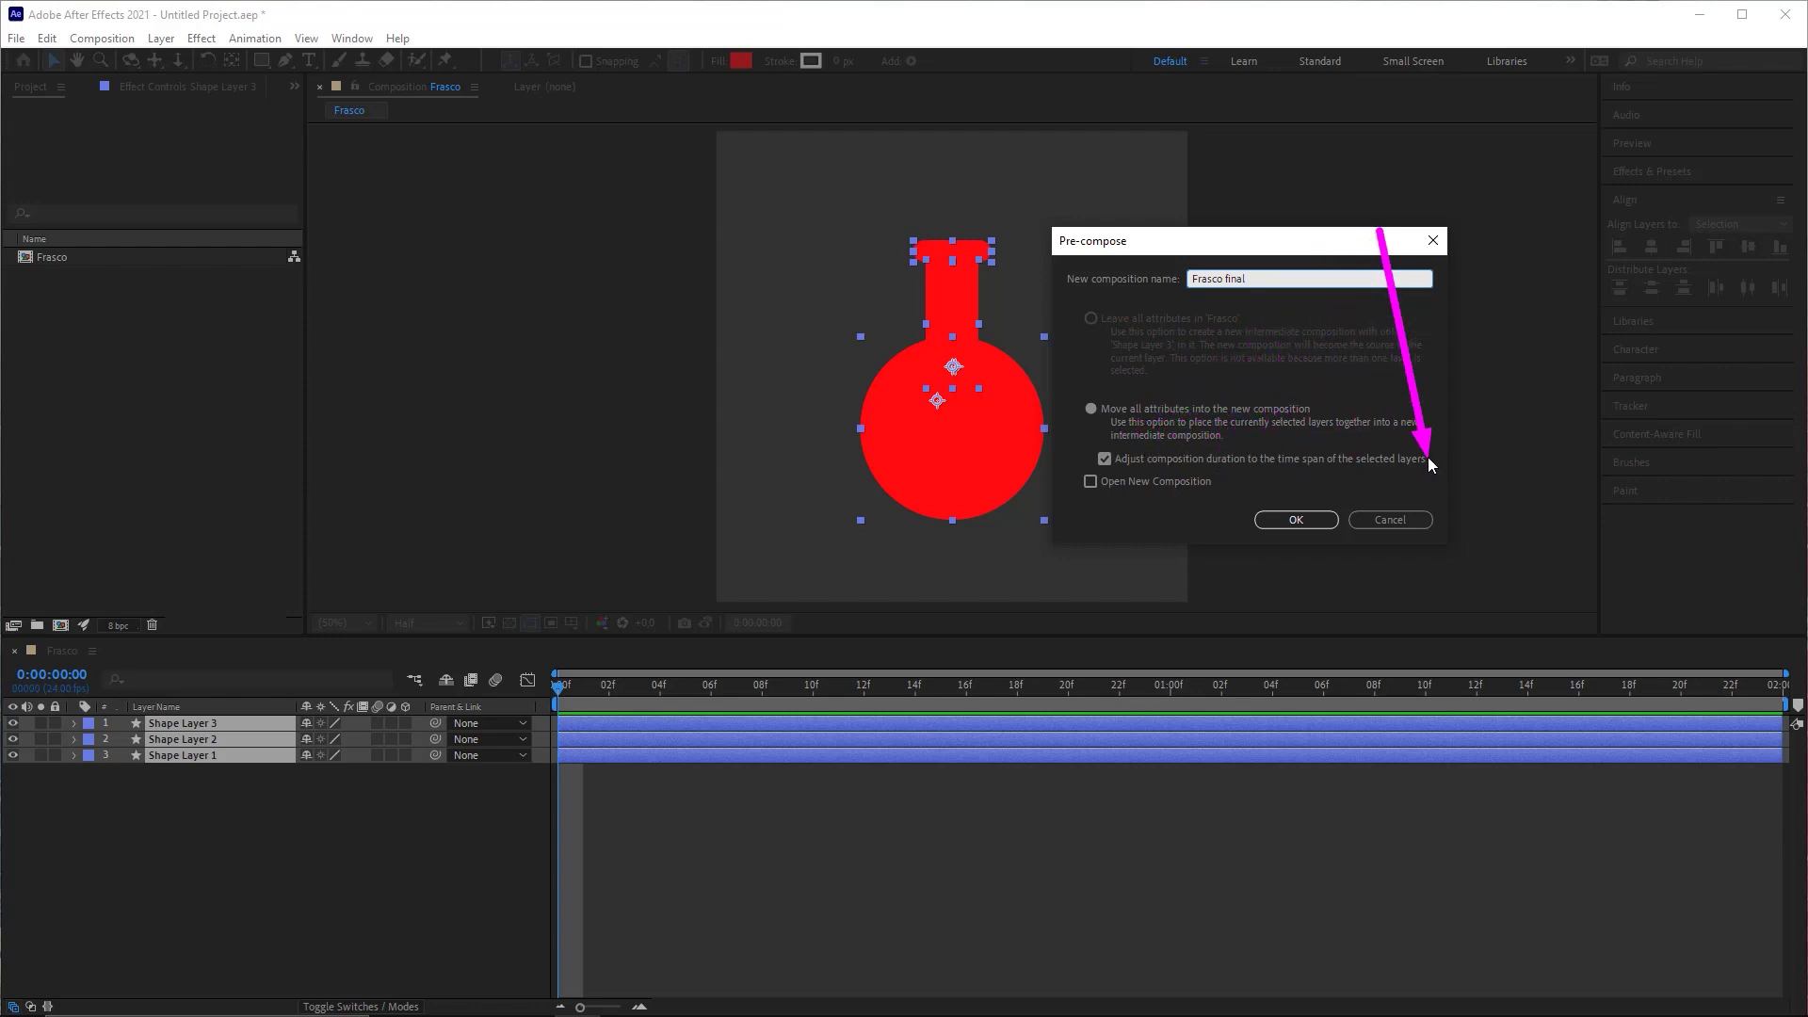
{"action": "left_click", "coordinate": [1297, 519]}
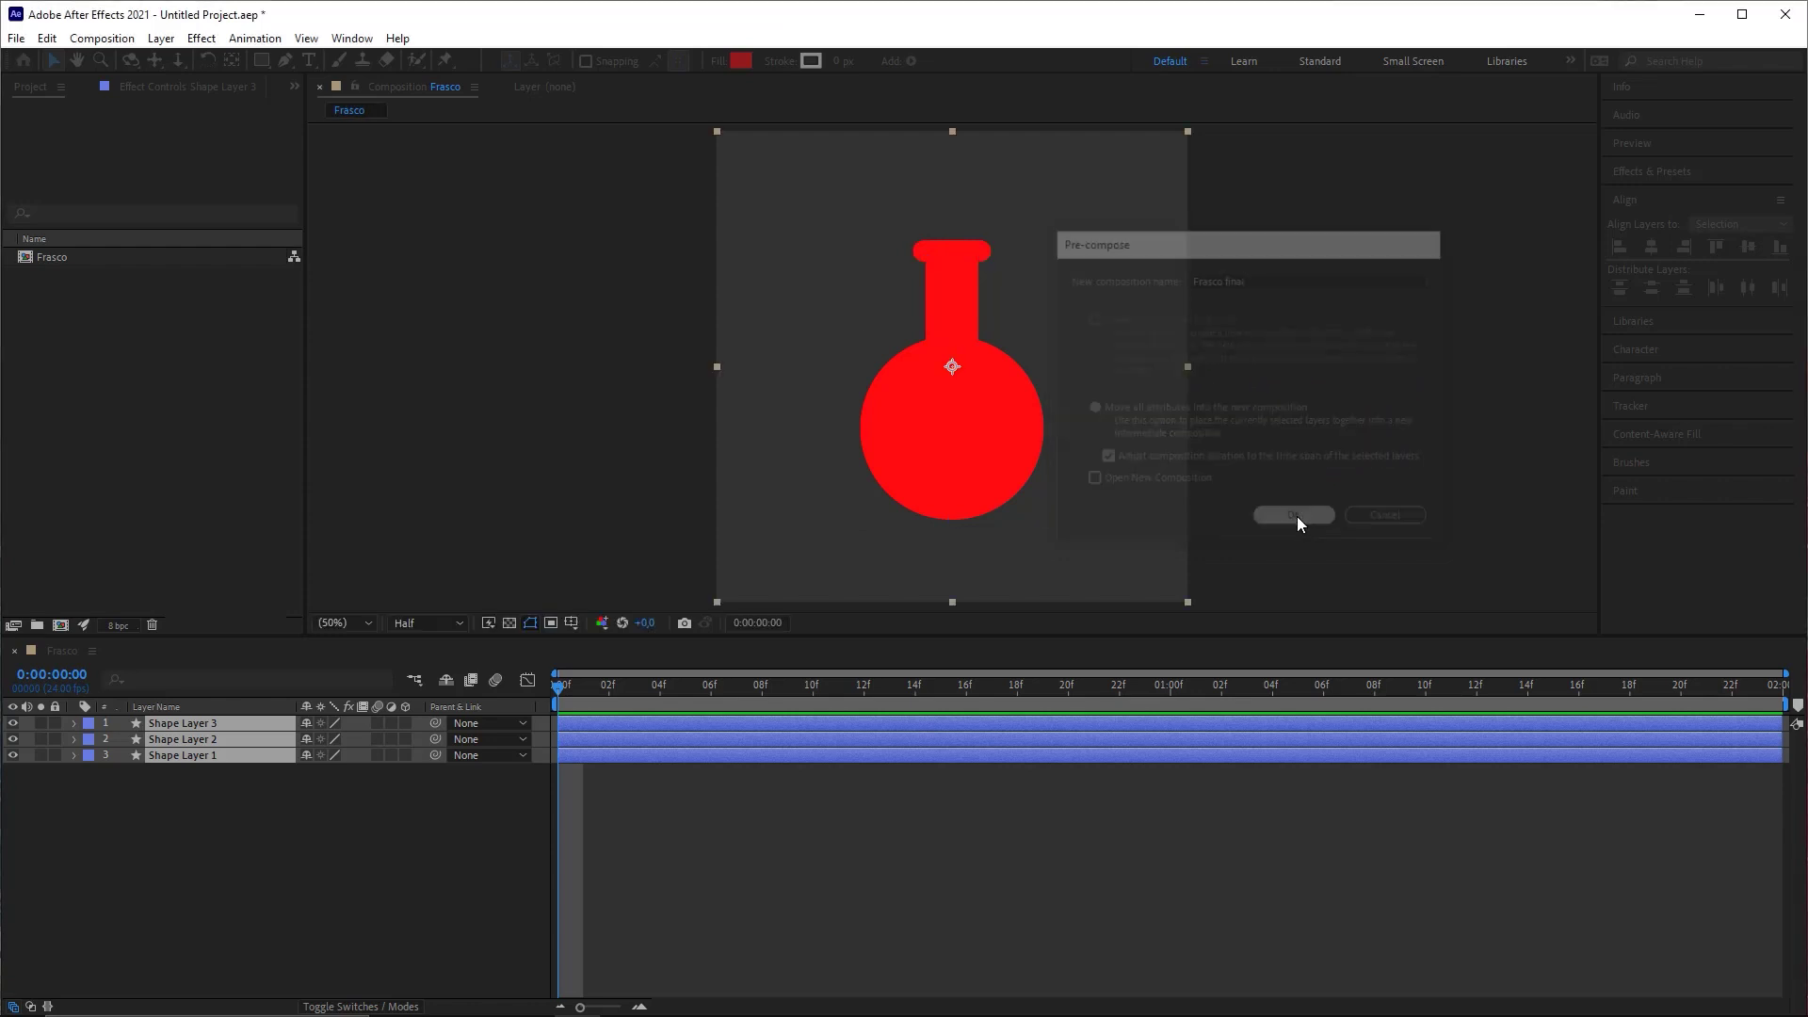
{"action": "left_click", "coordinate": [252, 838]}
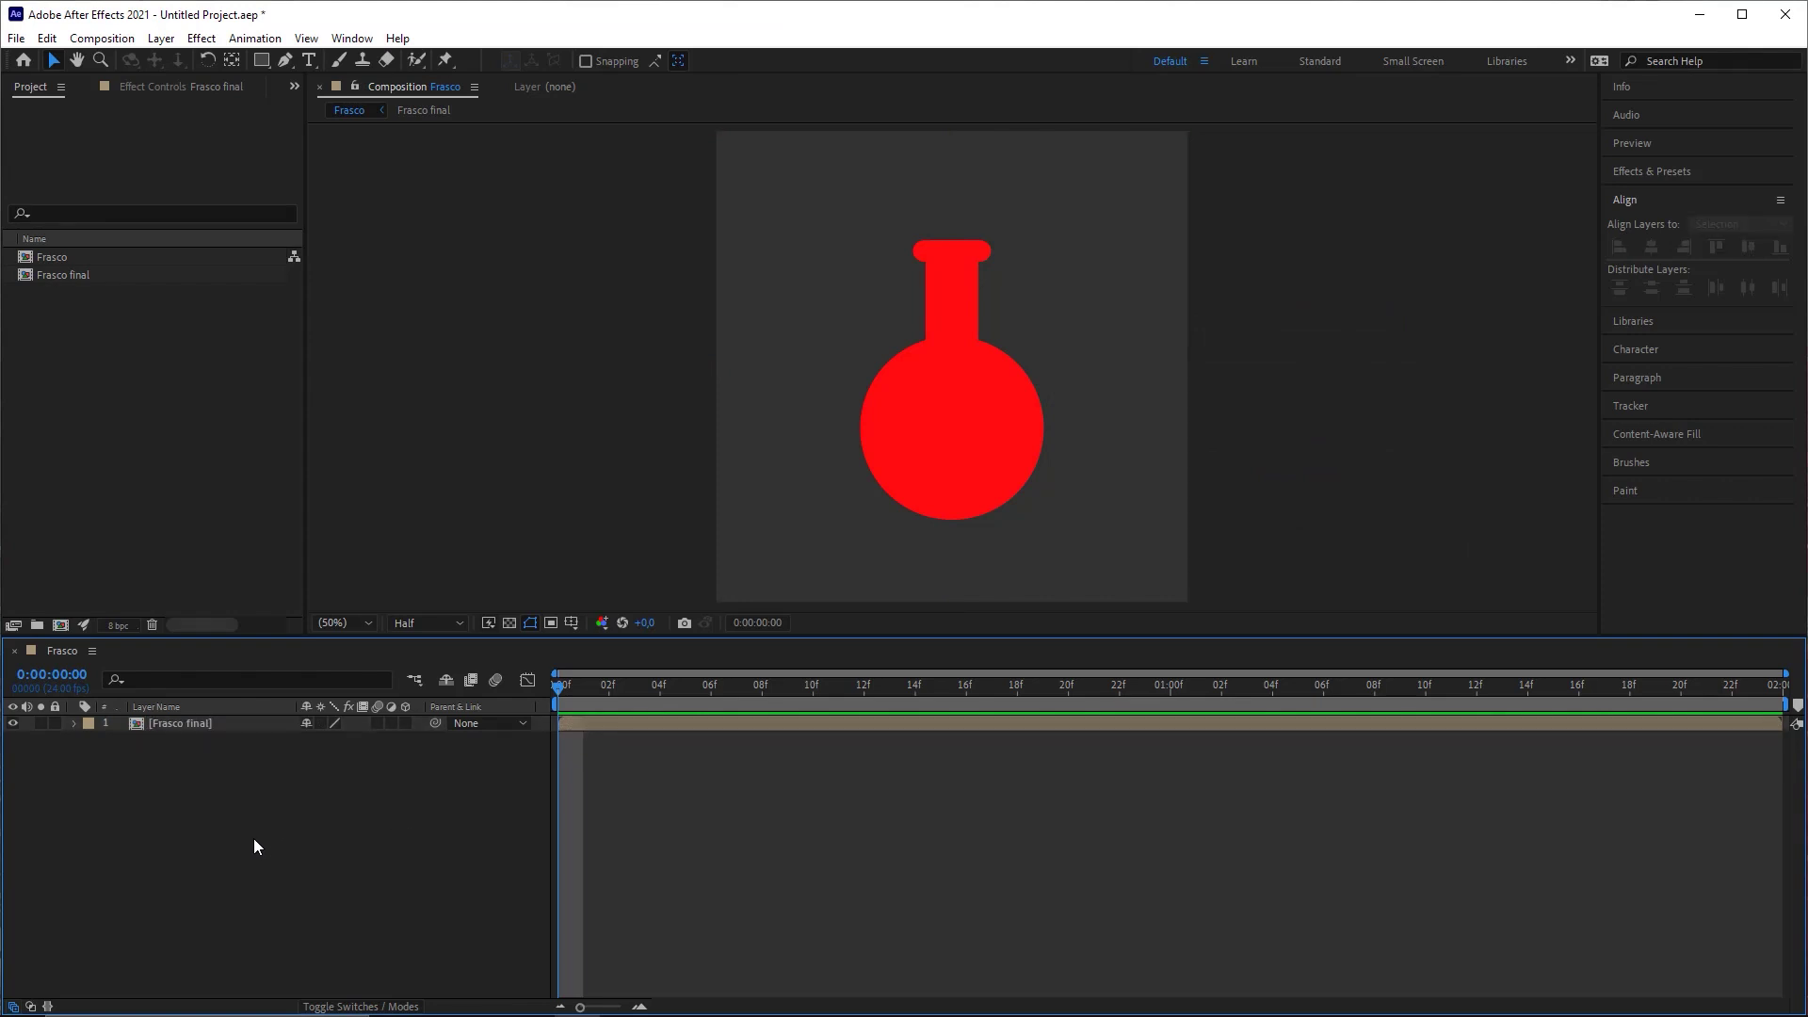
{"action": "left_click", "coordinate": [181, 724]}
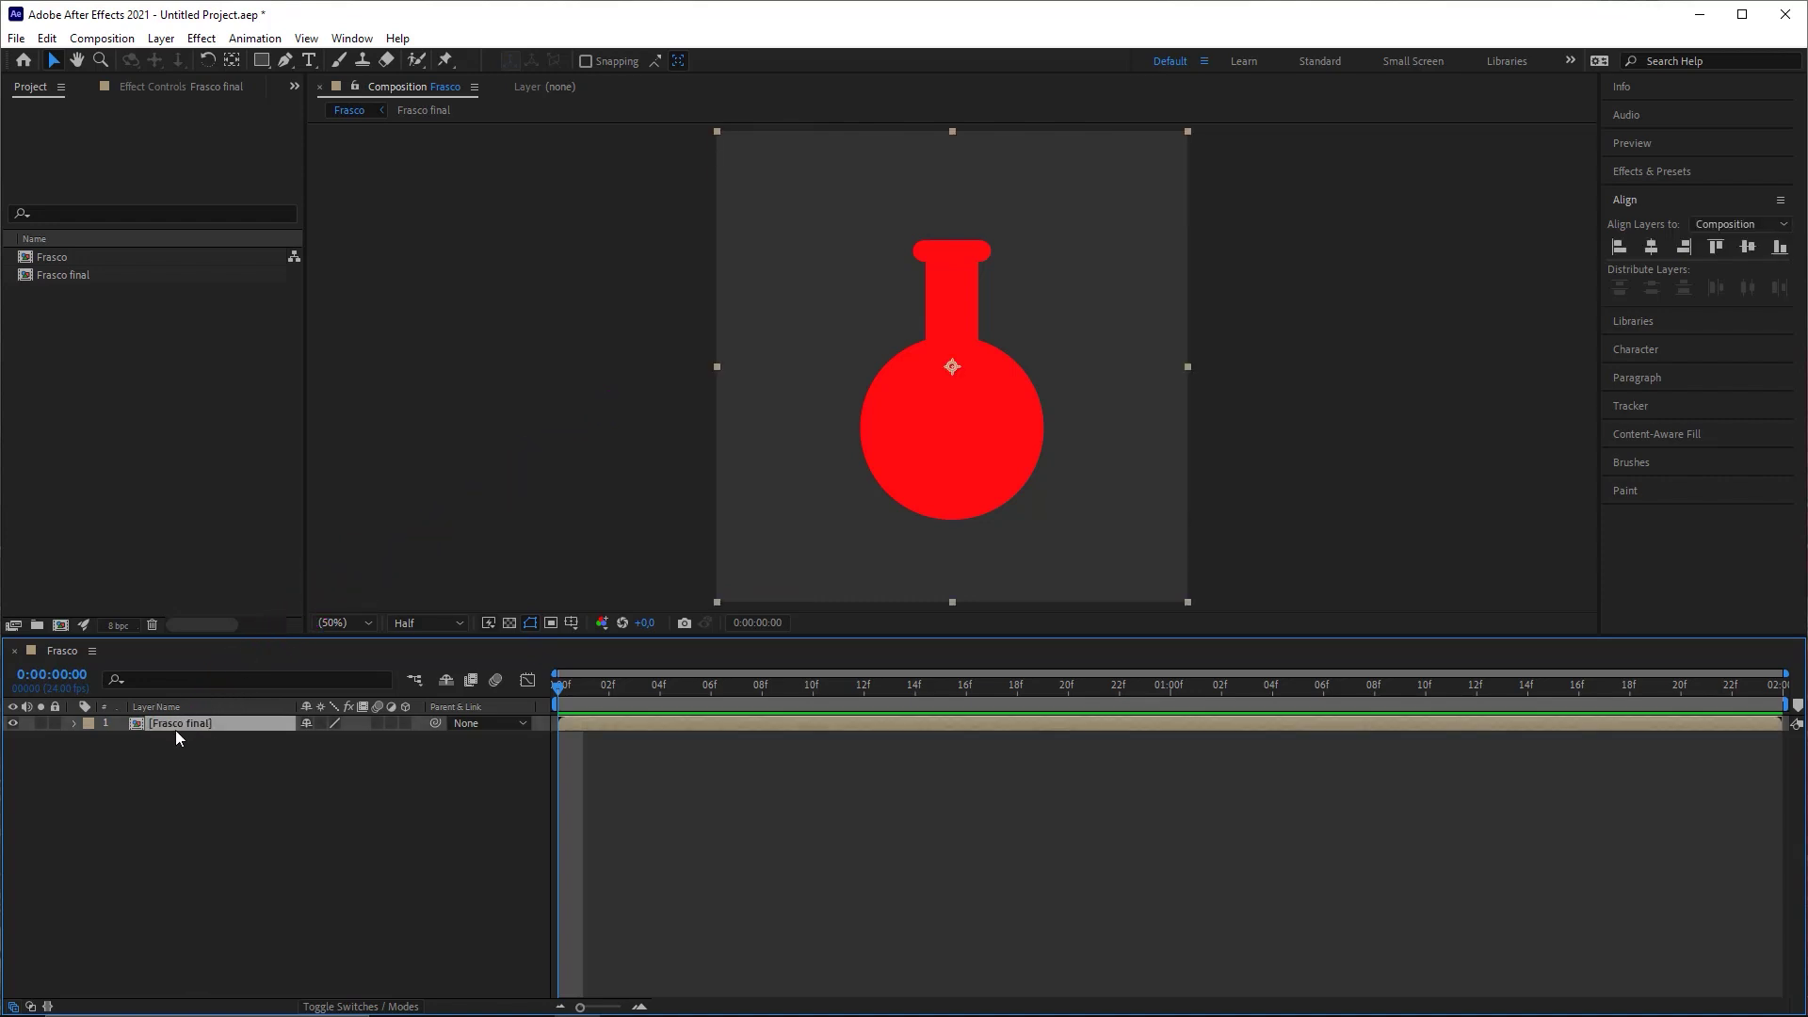
{"action": "right_click", "coordinate": [176, 730]}
{"action": "left_click", "coordinate": [180, 724]}
{"action": "left_click", "coordinate": [417, 86]}
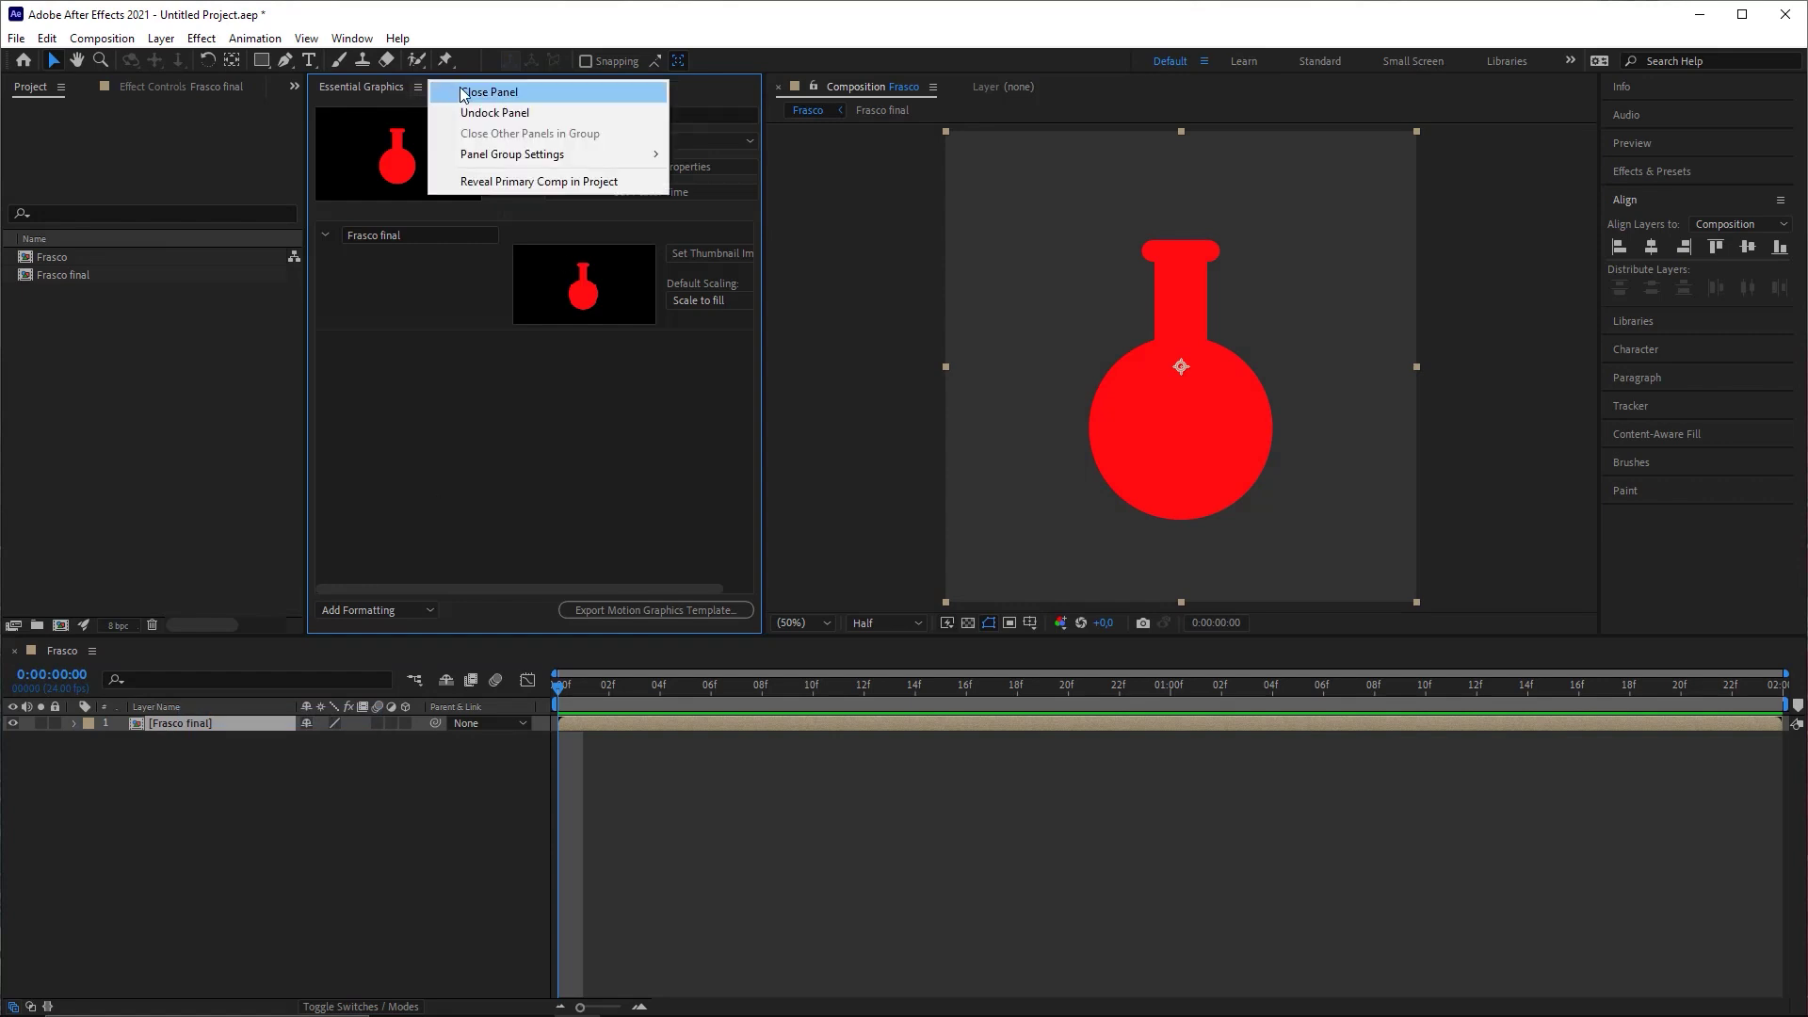
{"action": "left_click", "coordinate": [462, 98]}
Step: Add a Stroke layer style to the Frasco final layer and expand its properties
{"action": "right_click", "coordinate": [179, 721]}
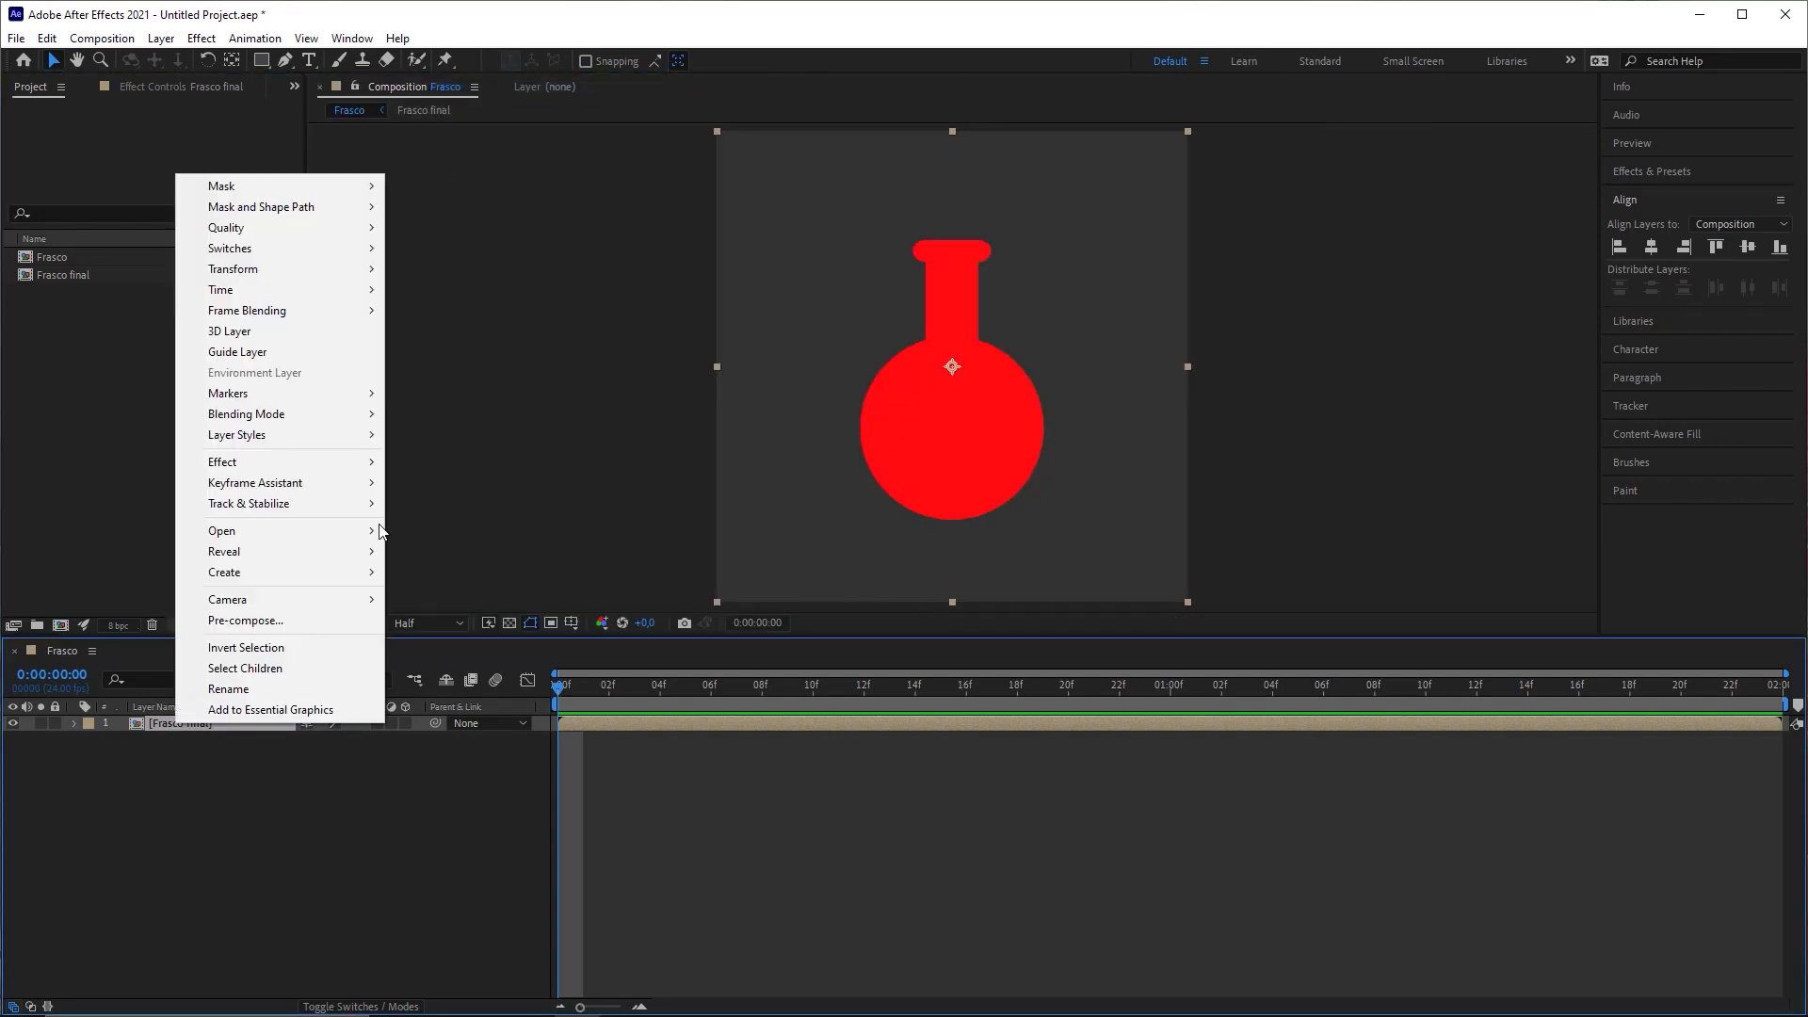
{"action": "mouse_move", "coordinate": [268, 440]}
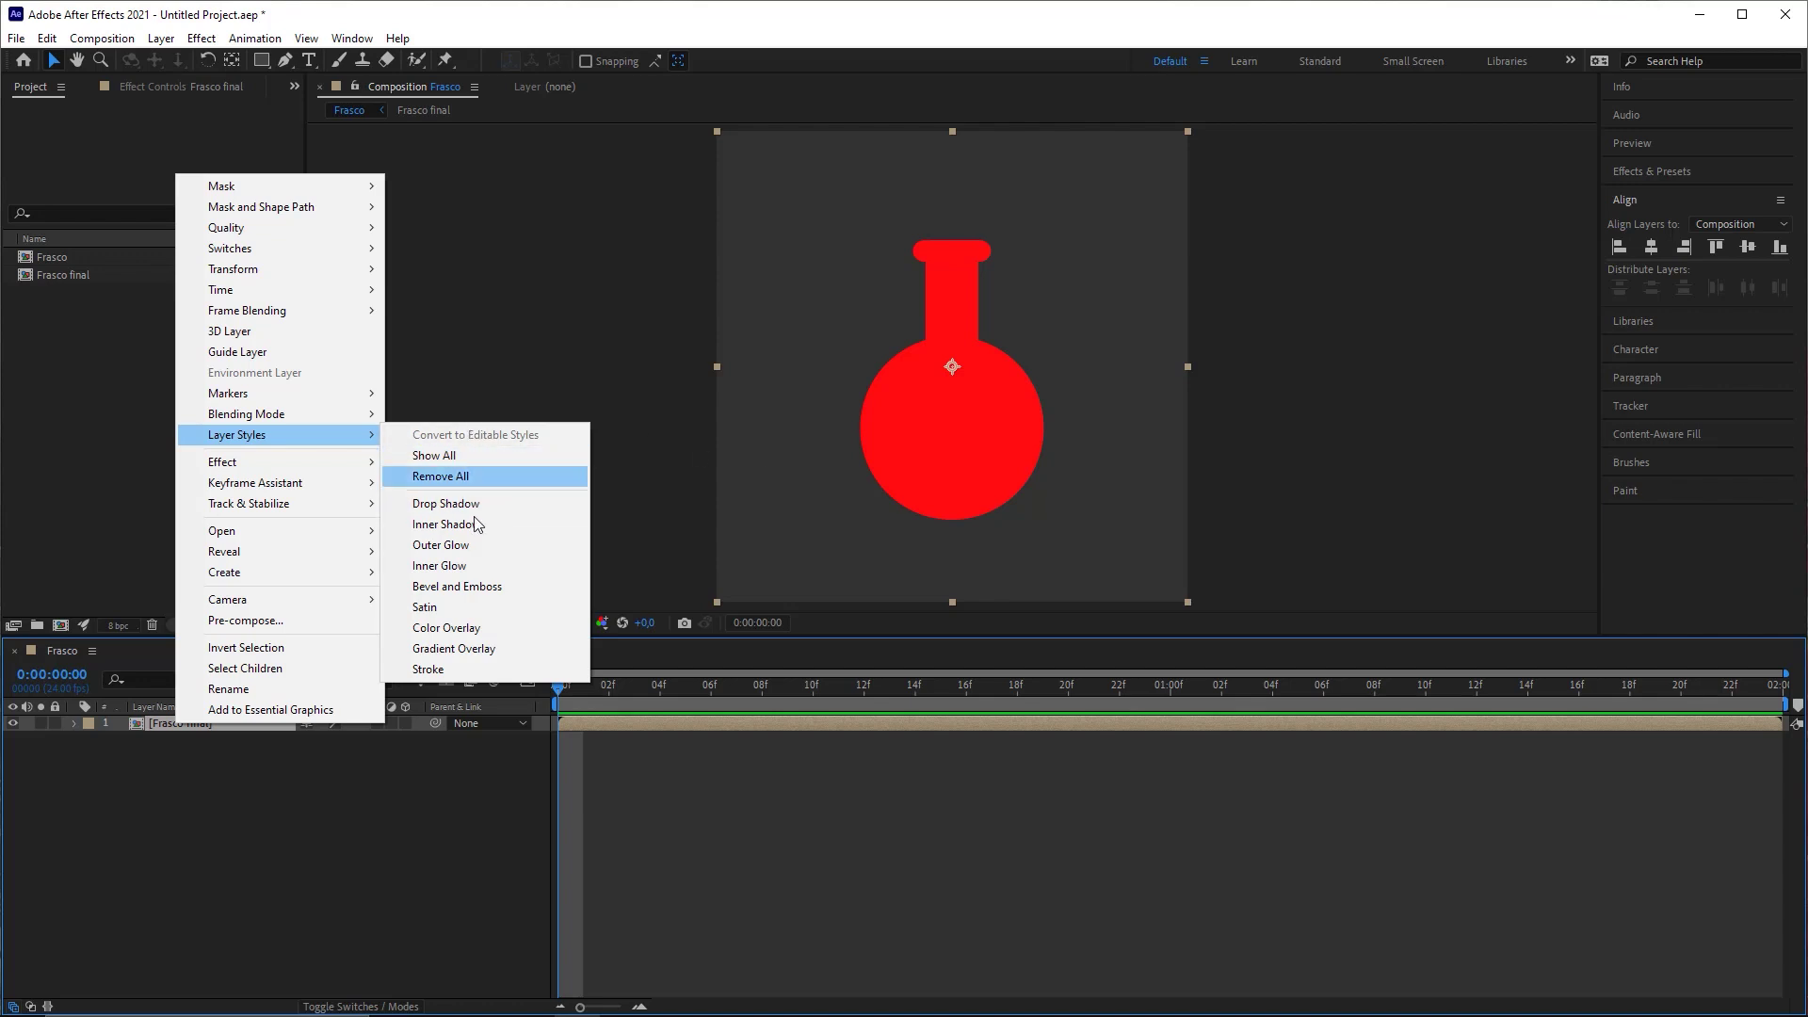
{"action": "left_click", "coordinate": [444, 671]}
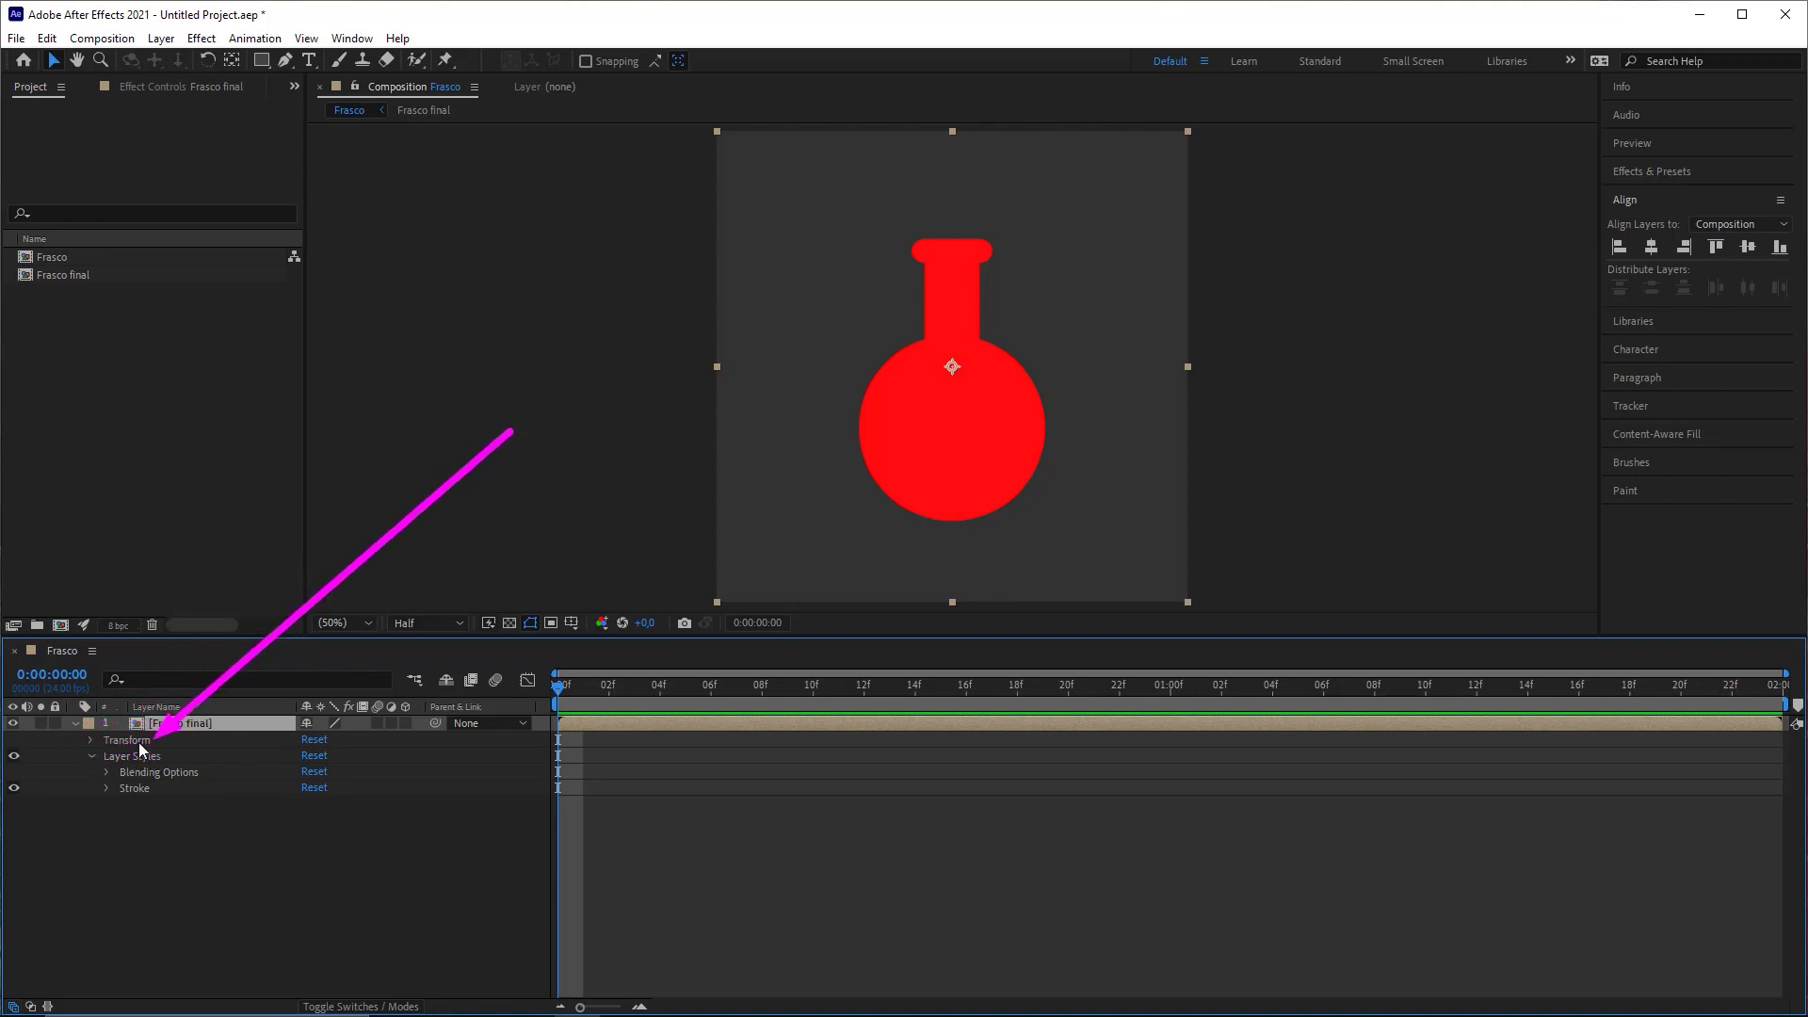
{"action": "left_click", "coordinate": [108, 787]}
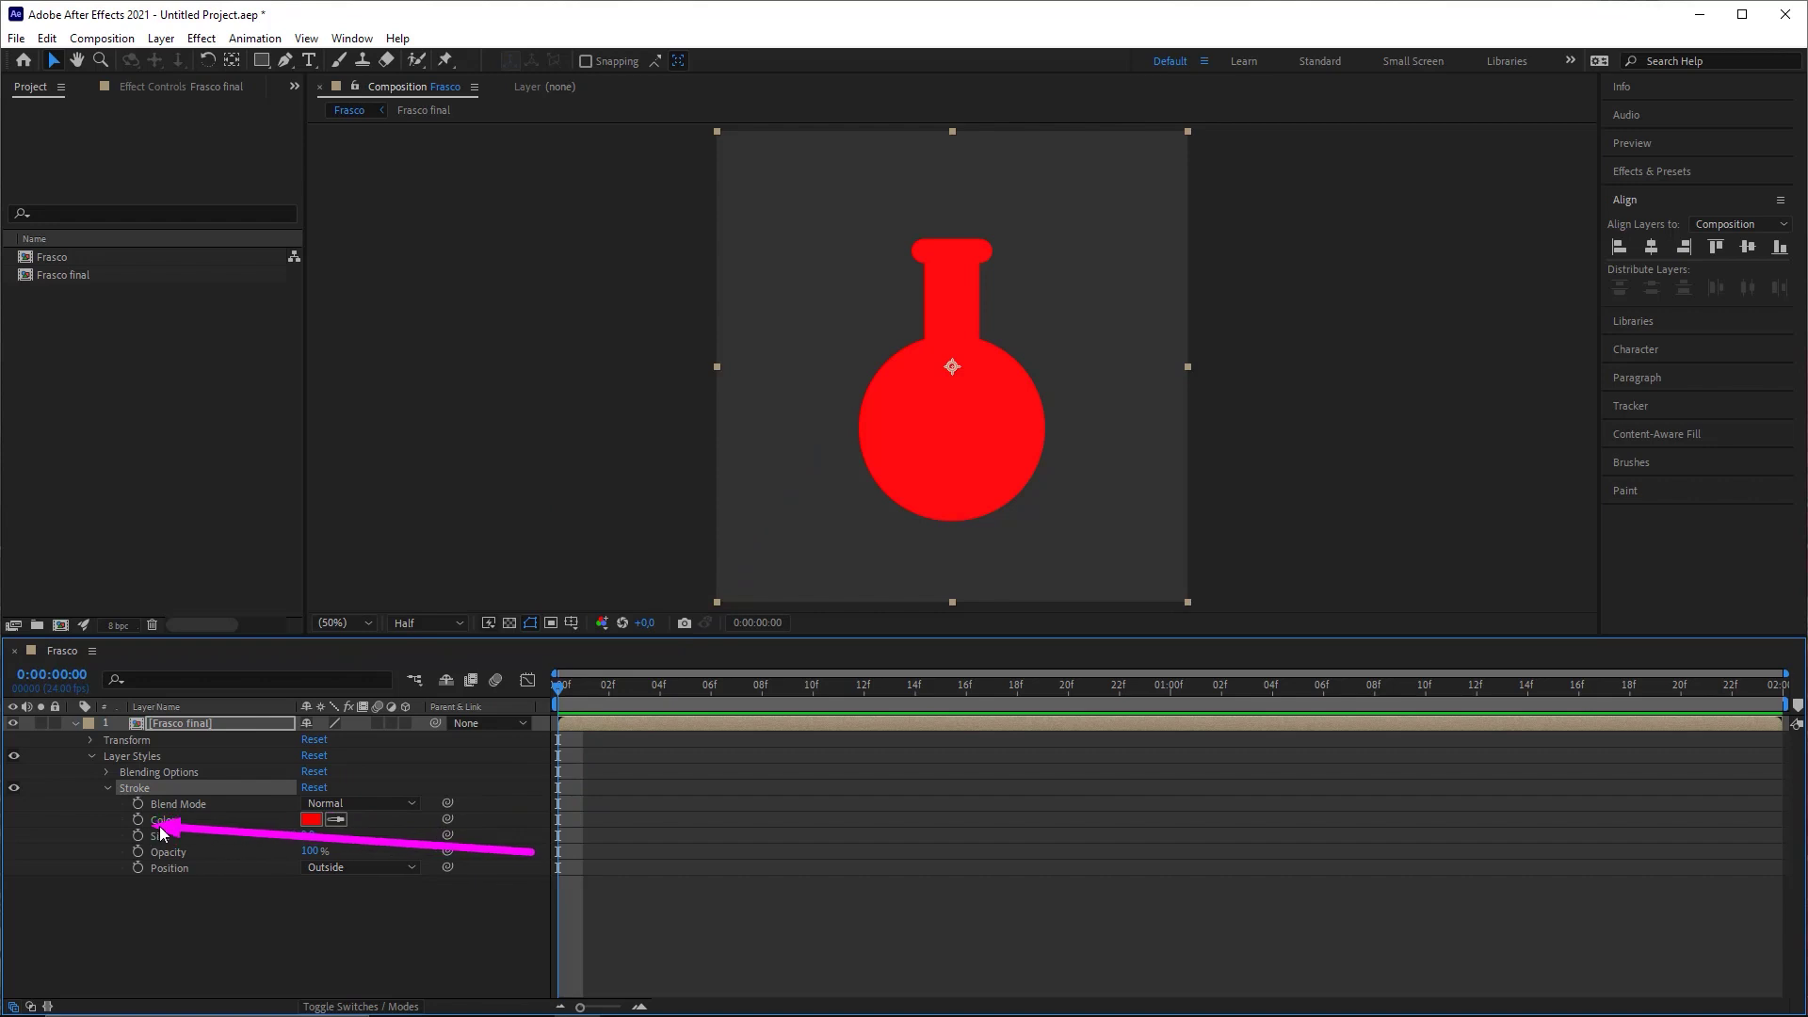
Step: Set the color of the flask's stroke layer style to light gray (E4E4E4)
{"action": "left_click", "coordinate": [312, 819]}
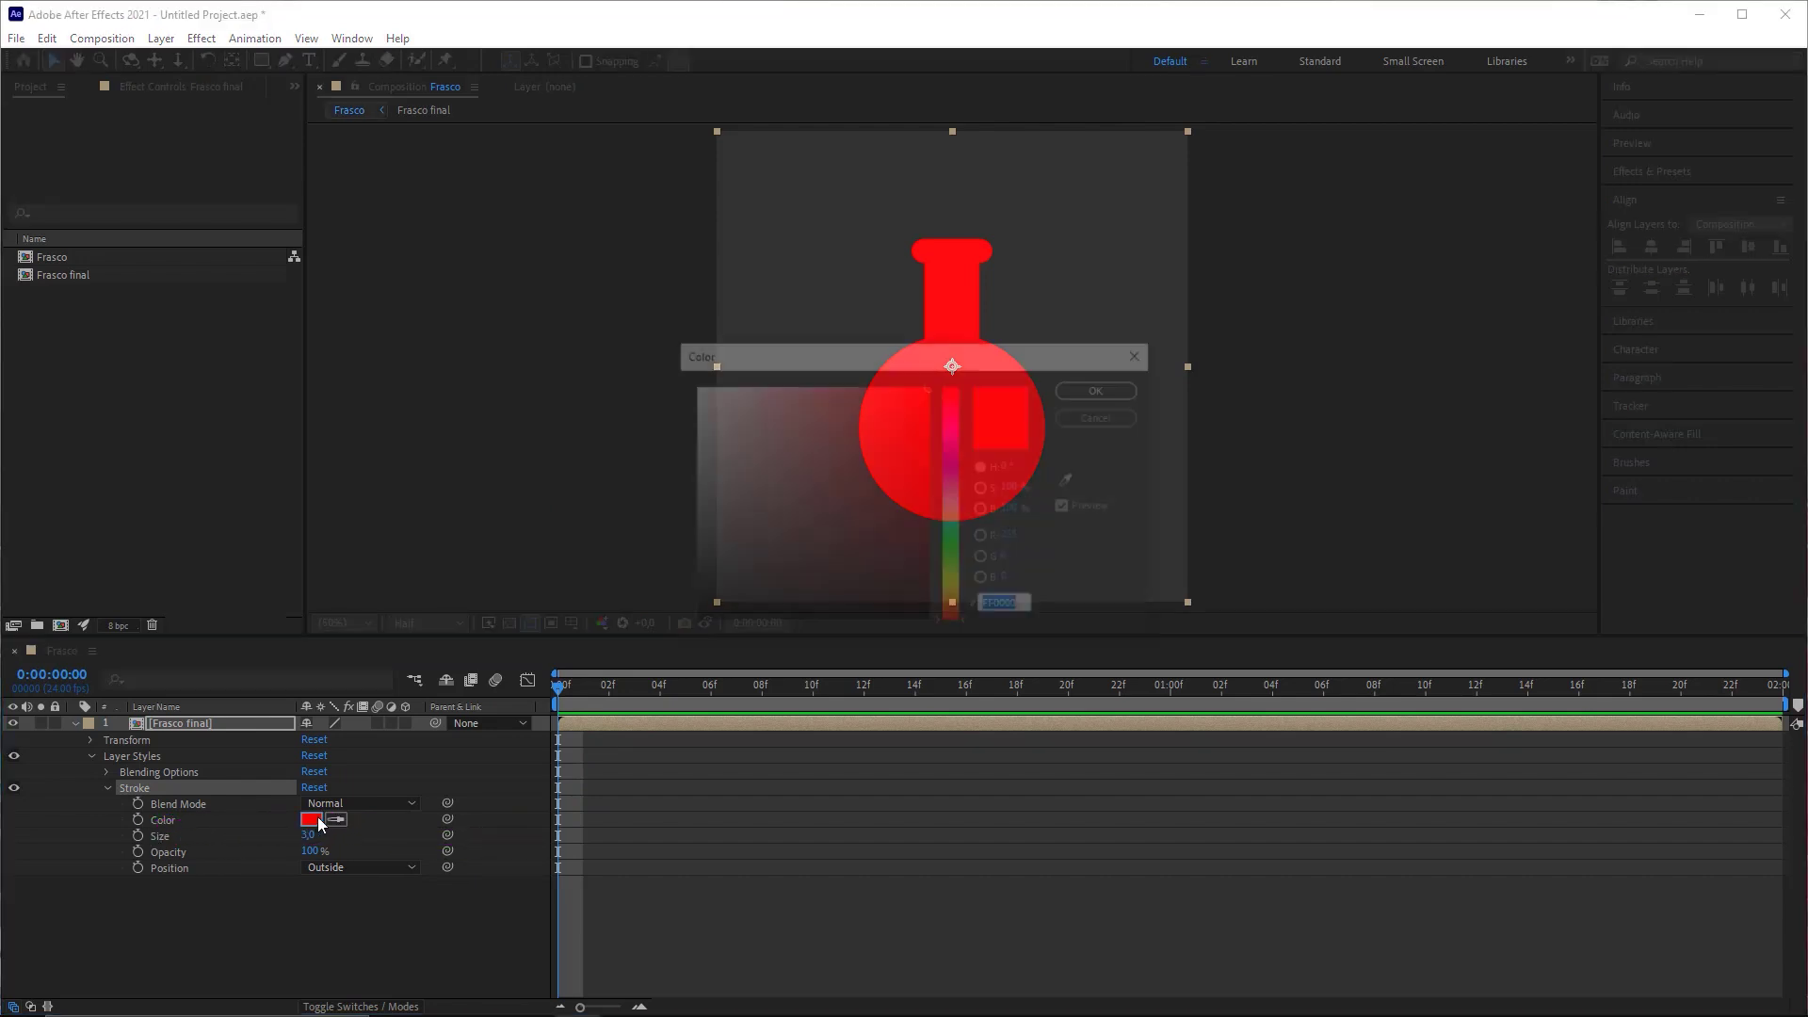
{"action": "mouse_move", "coordinate": [701, 425]}
{"action": "left_mouse_down"}
{"action": "mouse_move", "coordinate": [642, 424]}
{"action": "mouse_move", "coordinate": [626, 377]}
{"action": "mouse_move", "coordinate": [623, 431]}
{"action": "mouse_move", "coordinate": [616, 378]}
{"action": "mouse_move", "coordinate": [674, 516]}
{"action": "mouse_move", "coordinate": [612, 321]}
{"action": "left_mouse_up"}
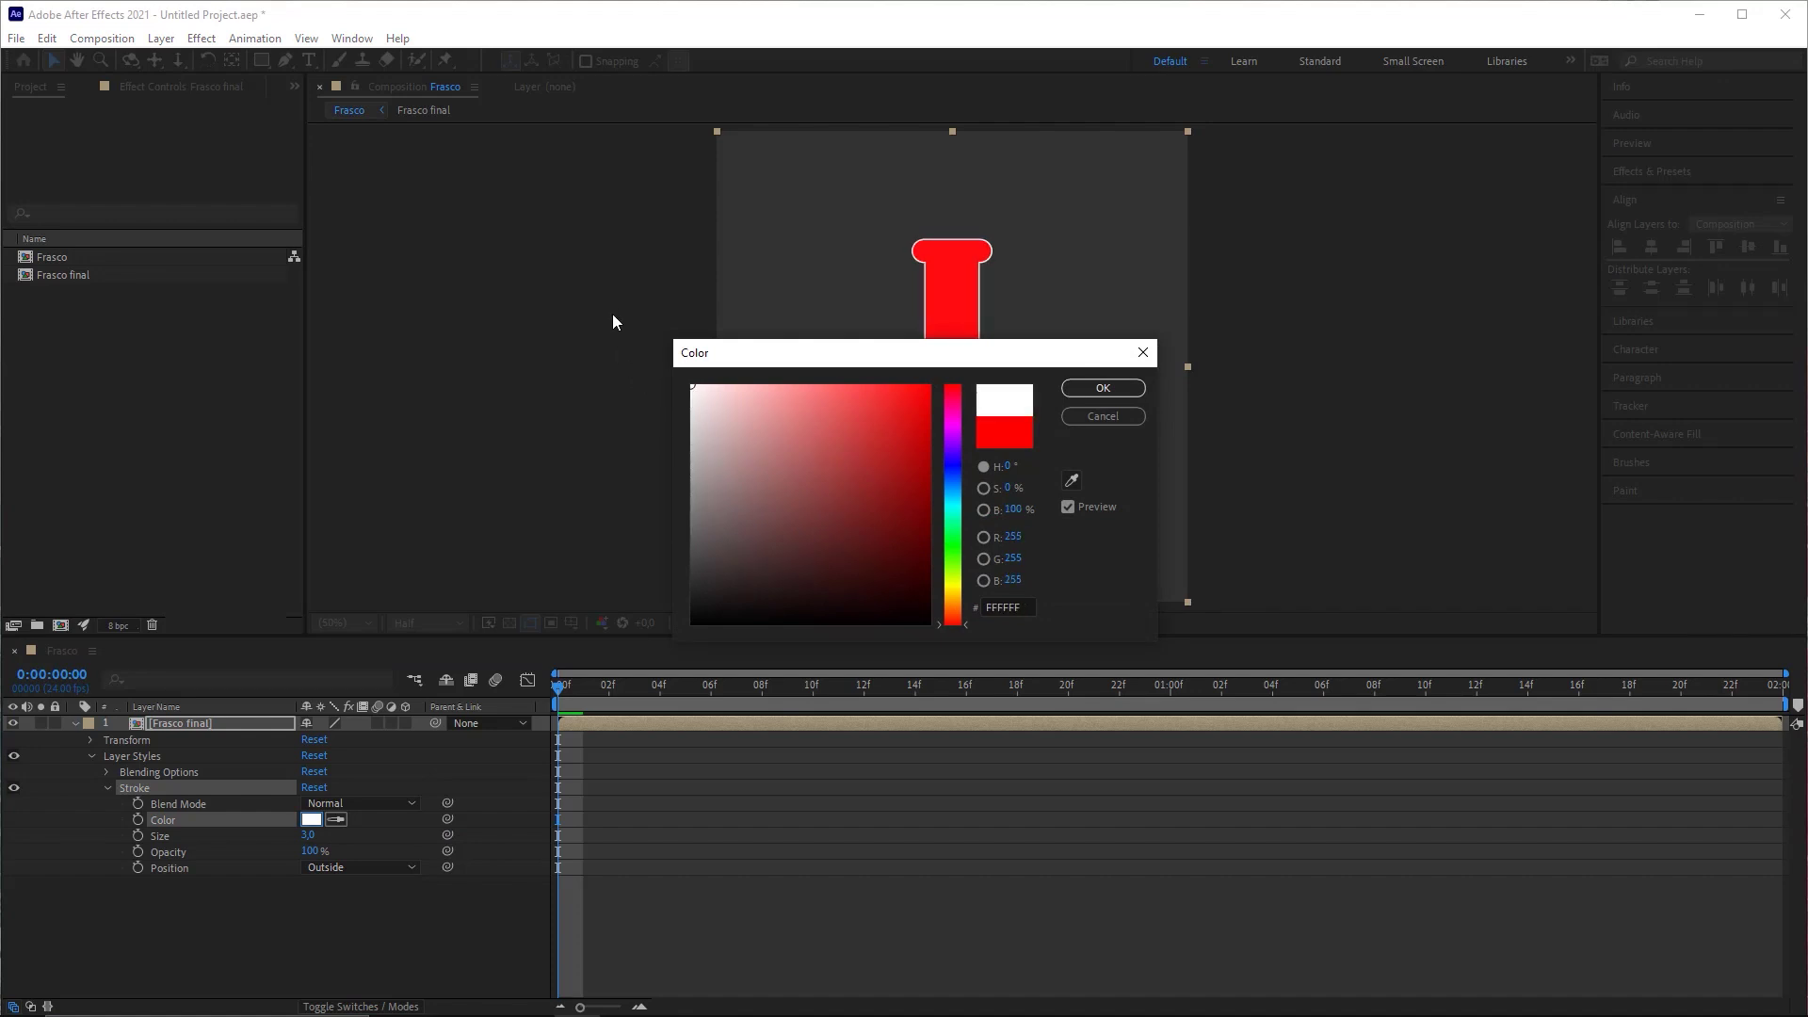
{"action": "mouse_move", "coordinate": [624, 386]}
{"action": "left_mouse_down"}
{"action": "mouse_move", "coordinate": [613, 754]}
{"action": "mouse_move", "coordinate": [603, 518]}
{"action": "left_mouse_up"}
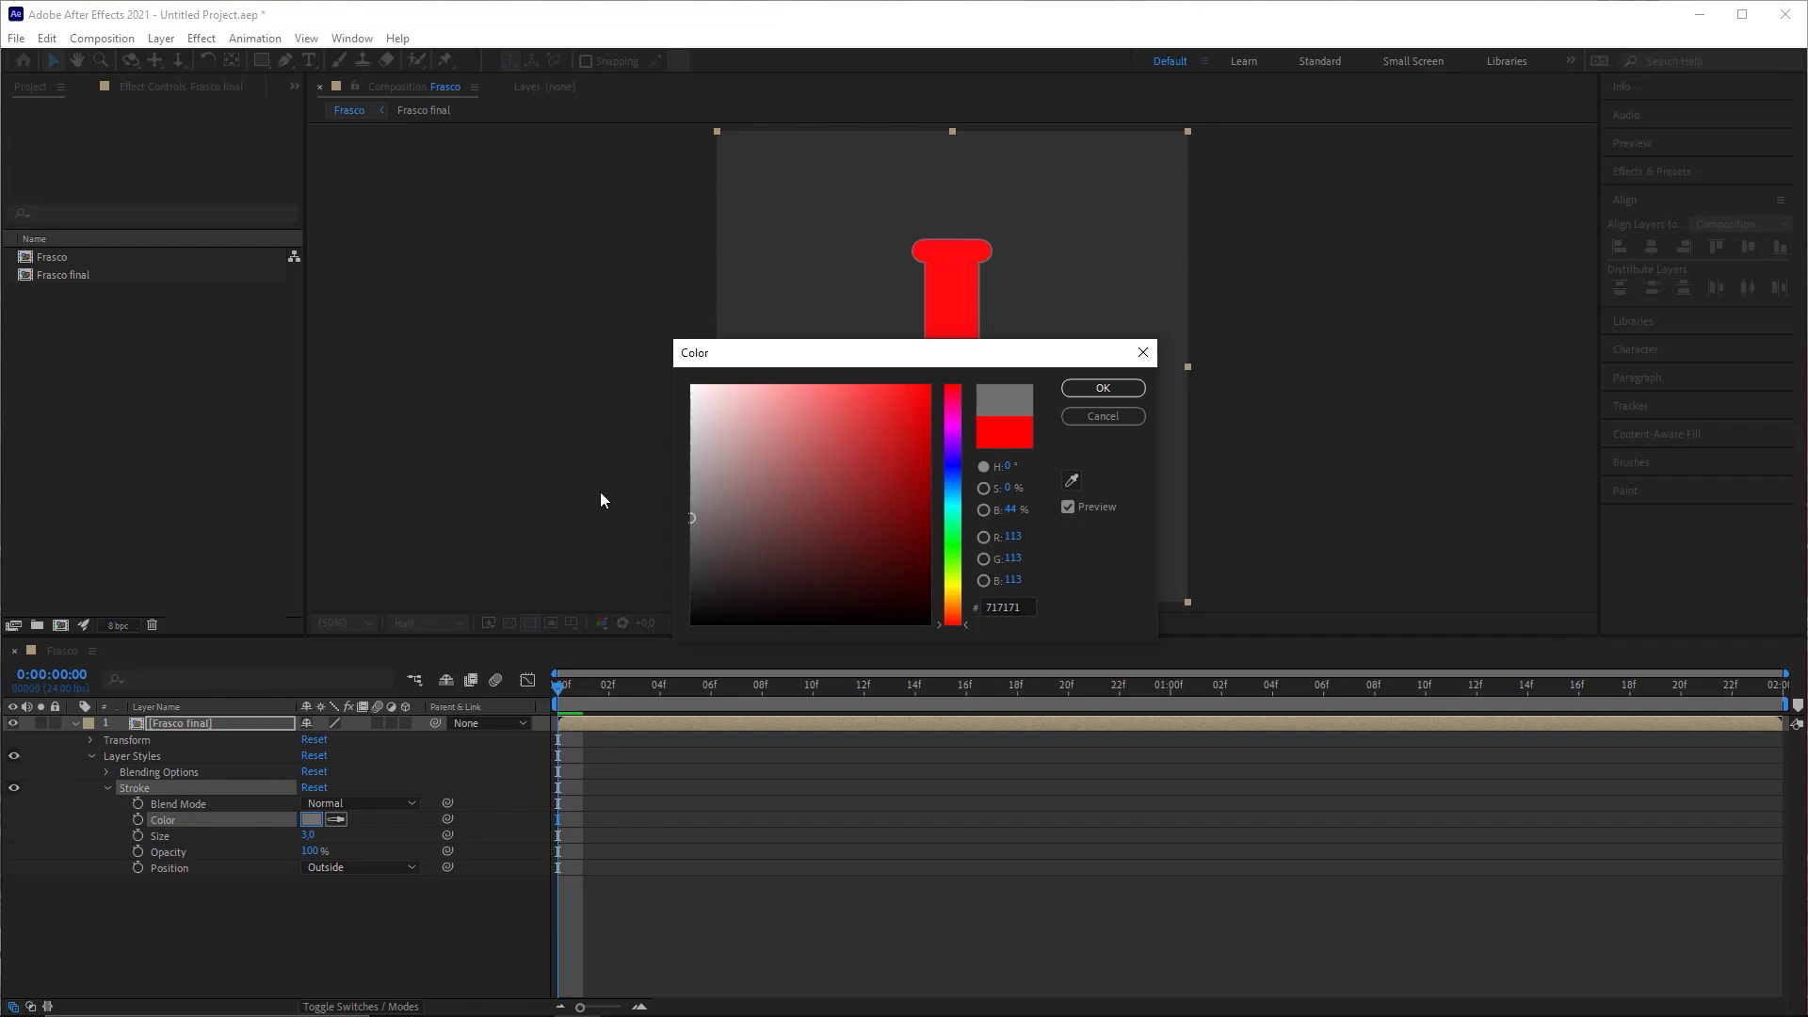
{"action": "mouse_move", "coordinate": [759, 460]}
{"action": "left_mouse_down"}
{"action": "mouse_move", "coordinate": [642, 403]}
{"action": "mouse_move", "coordinate": [712, 426]}
{"action": "mouse_move", "coordinate": [631, 411]}
{"action": "left_mouse_up"}
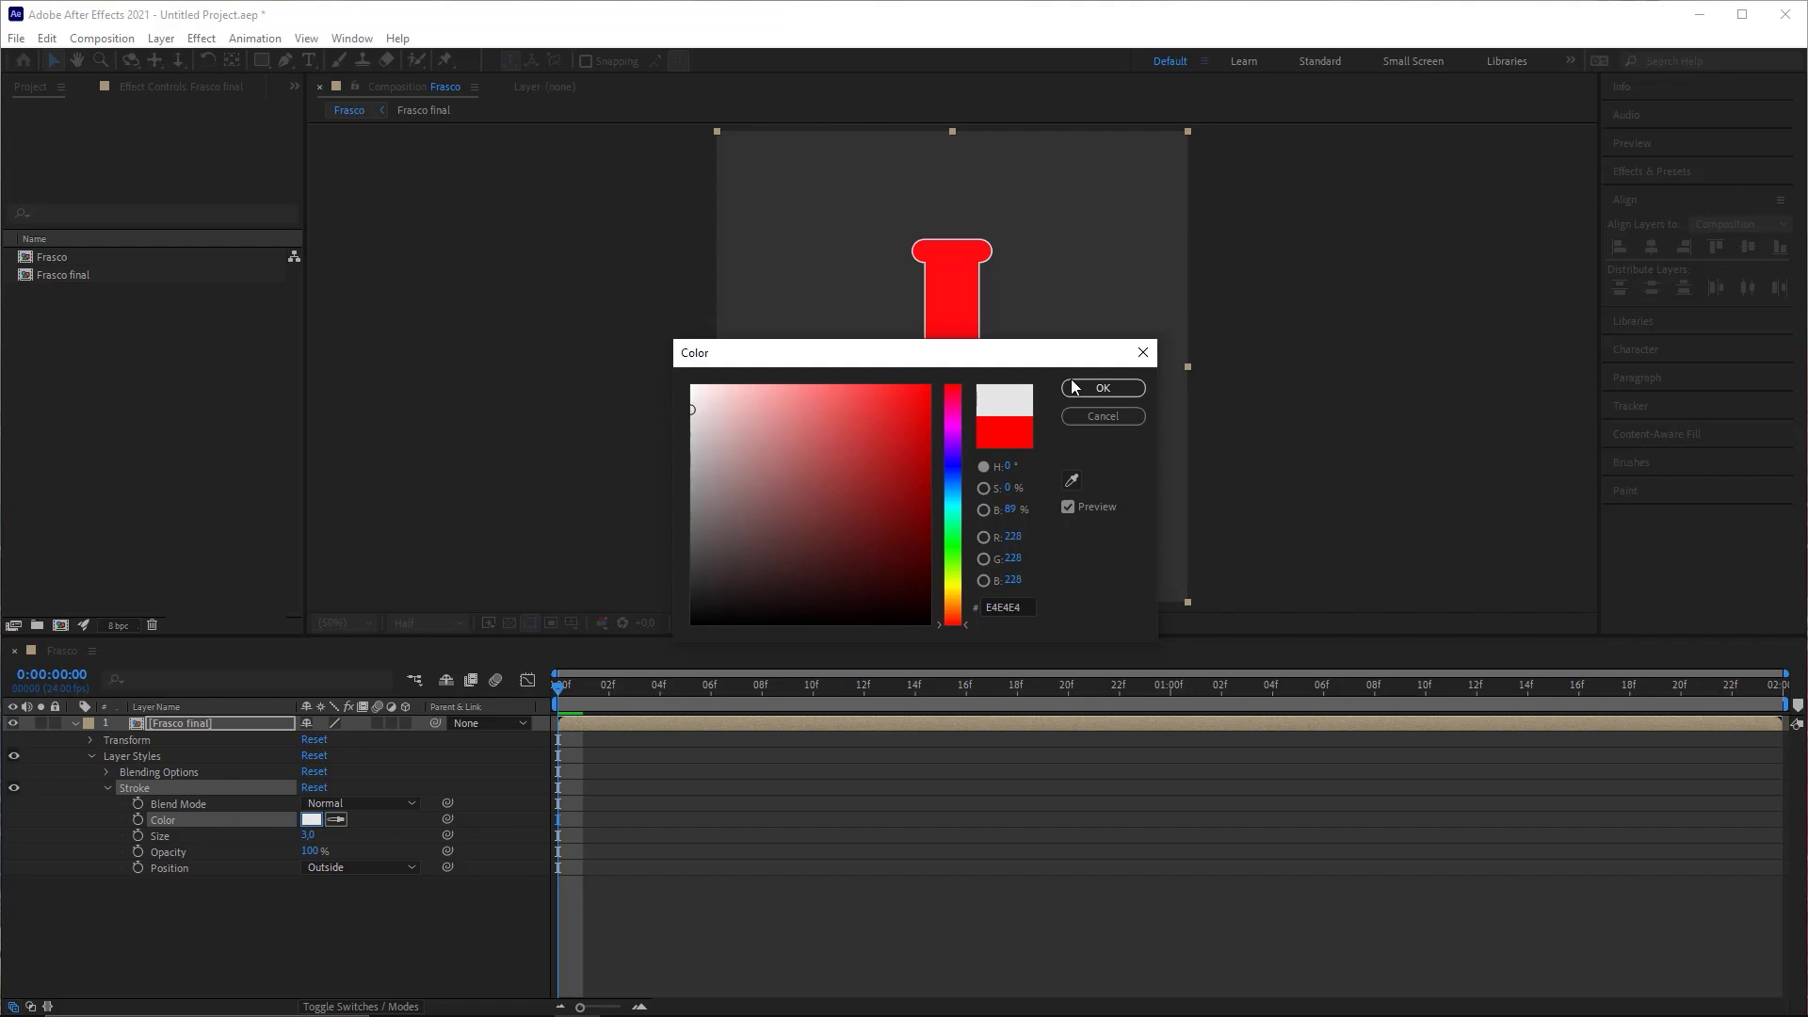
{"action": "left_click", "coordinate": [1103, 388]}
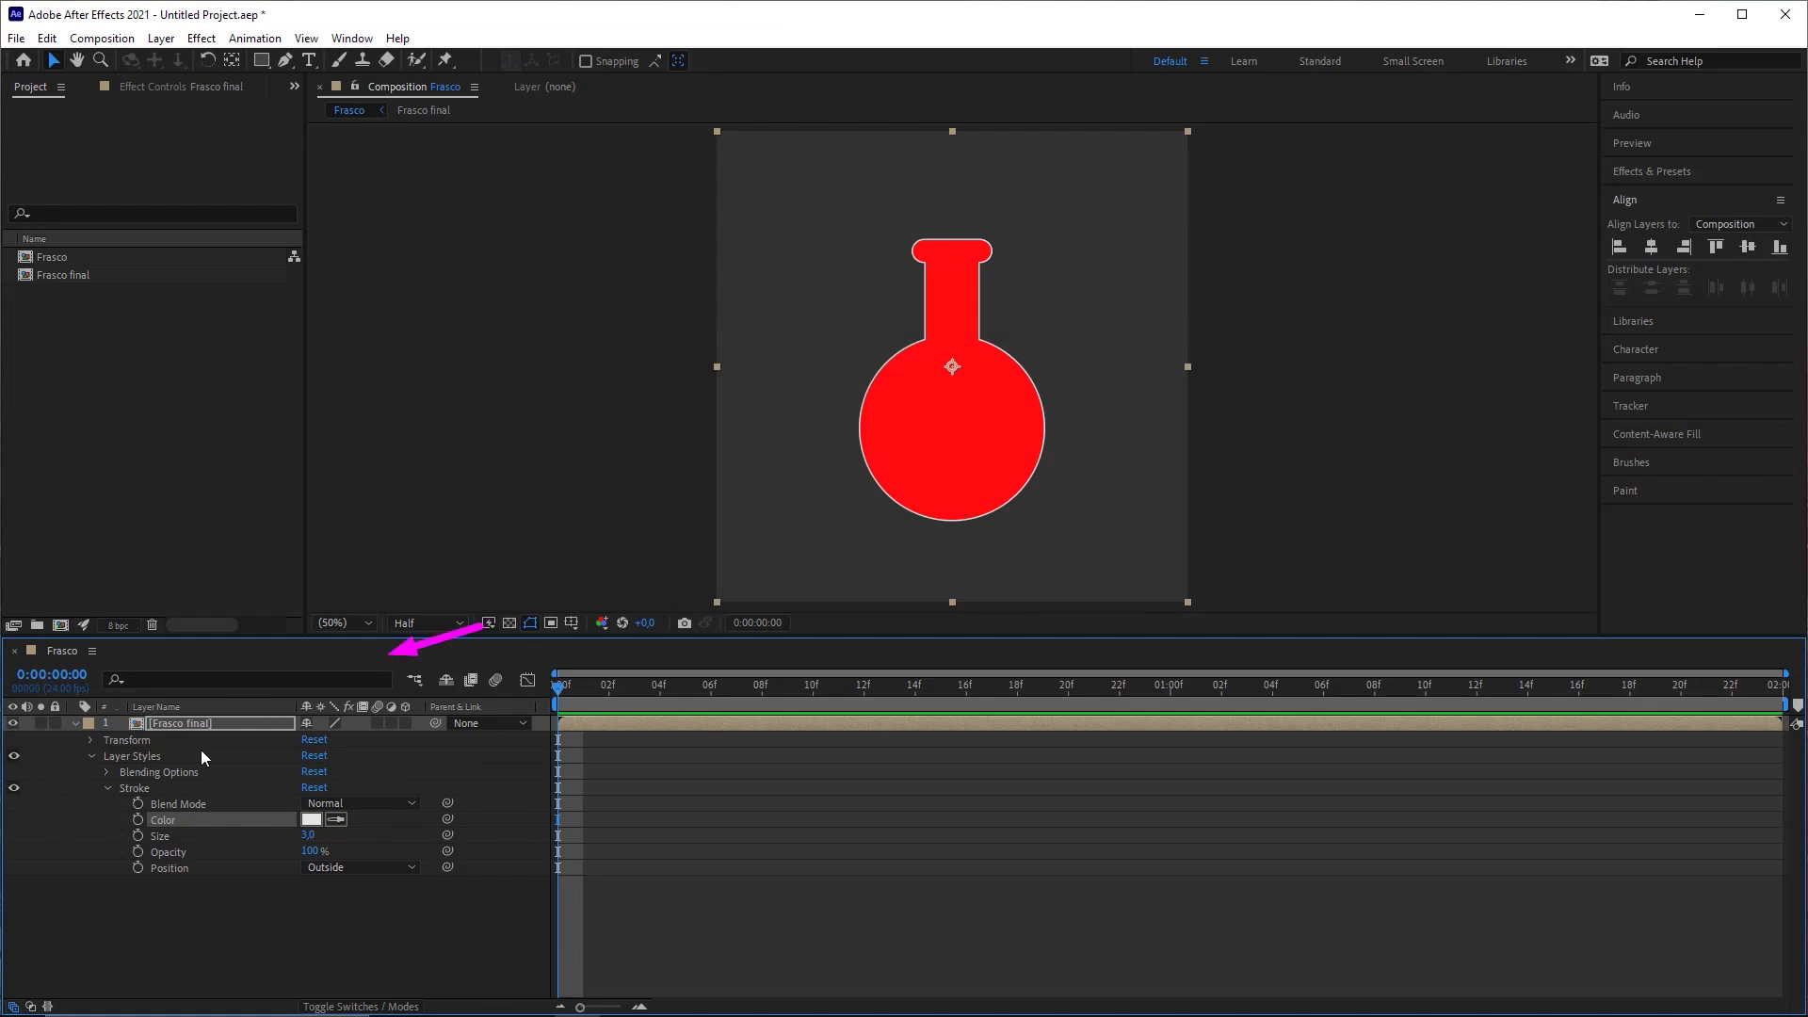
Step: Set the size of the flask's stroke layer style to 15
{"action": "mouse_move", "coordinate": [311, 835]}
{"action": "left_mouse_down"}
{"action": "mouse_move", "coordinate": [394, 828]}
{"action": "mouse_move", "coordinate": [341, 835]}
{"action": "left_mouse_up"}
{"action": "left_click", "coordinate": [315, 837]}
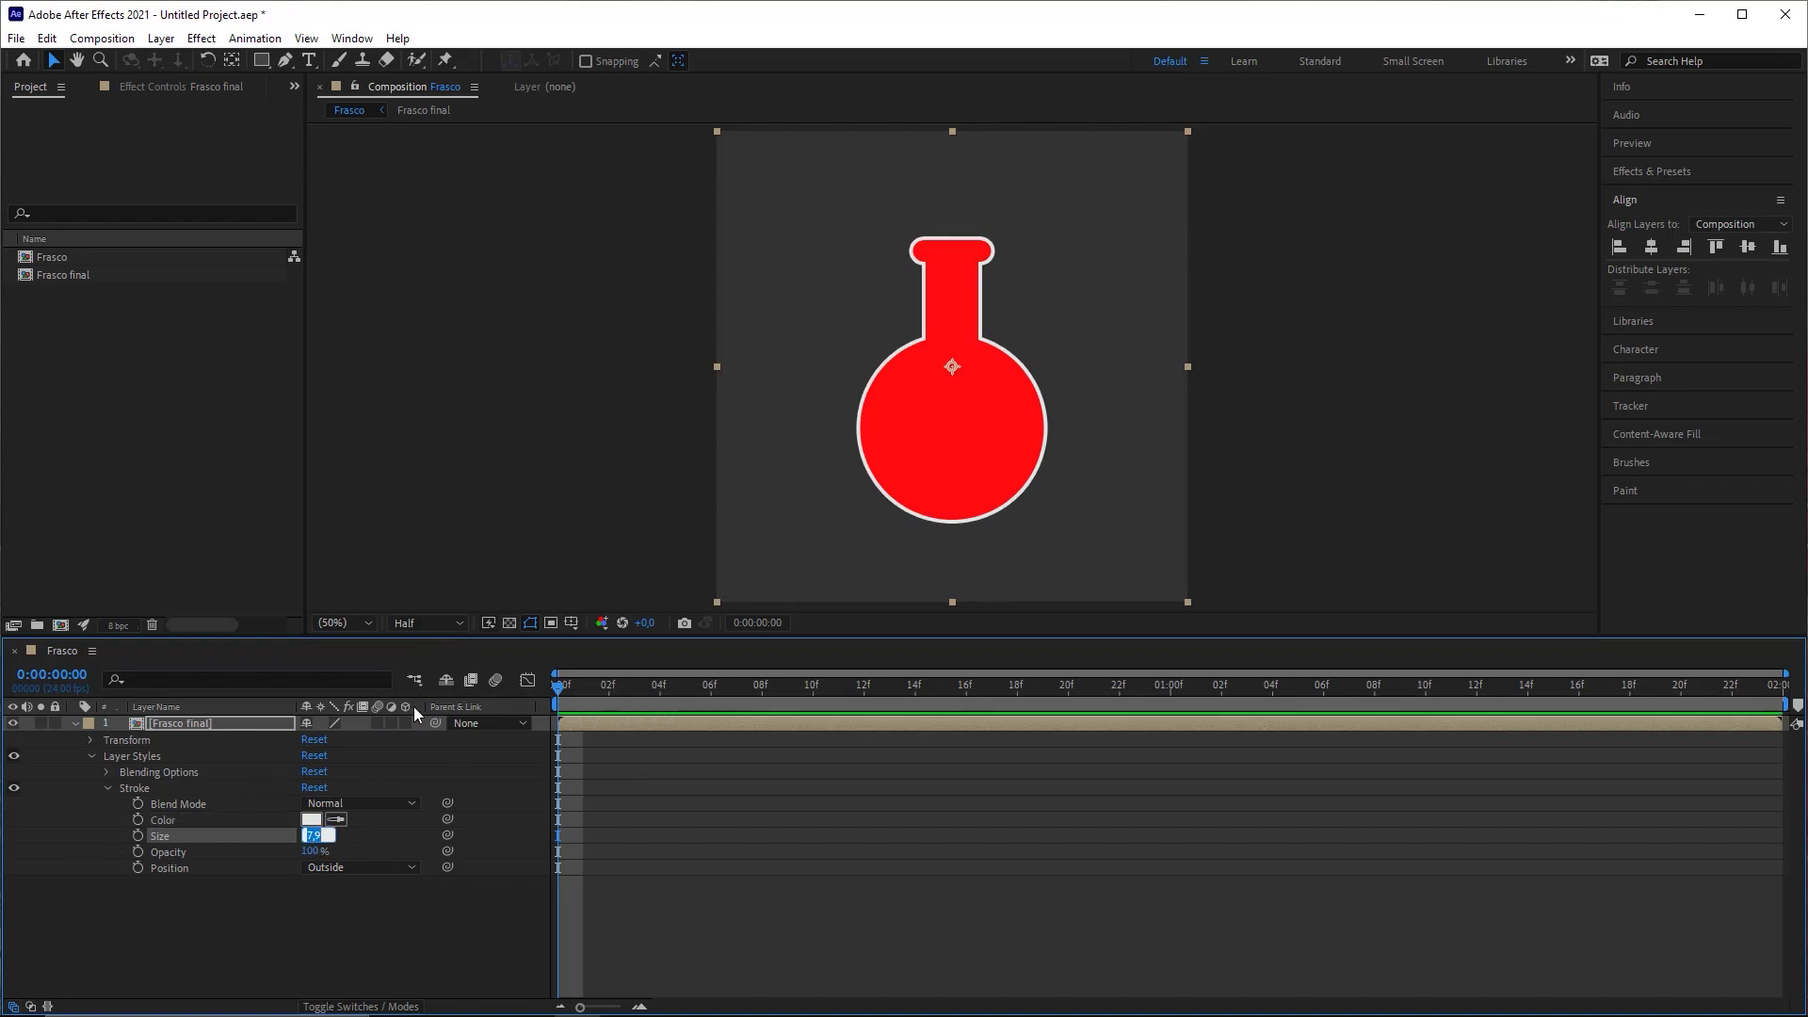
{"action": "type", "text": "15"}
{"action": "key", "text": "Return"}
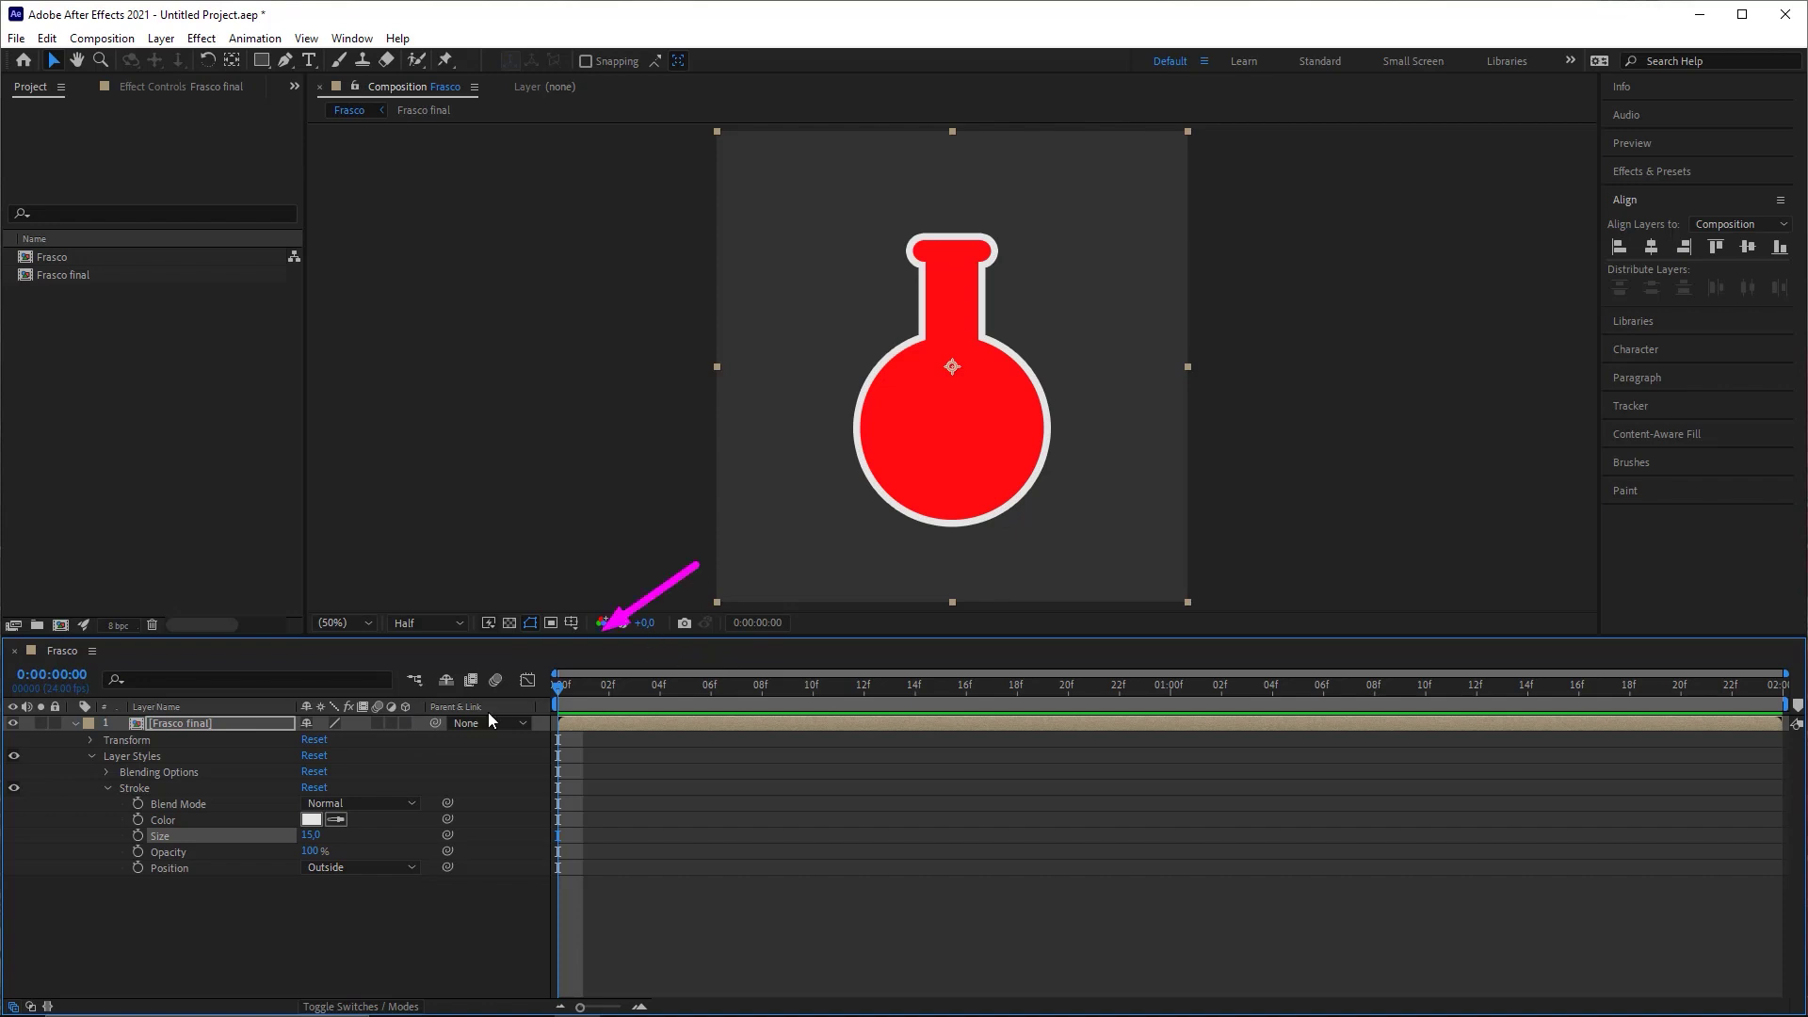
Step: Compare the Outside, Inside and Center positions of the flask's stroke and set it to Center
{"action": "left_click", "coordinate": [343, 865]}
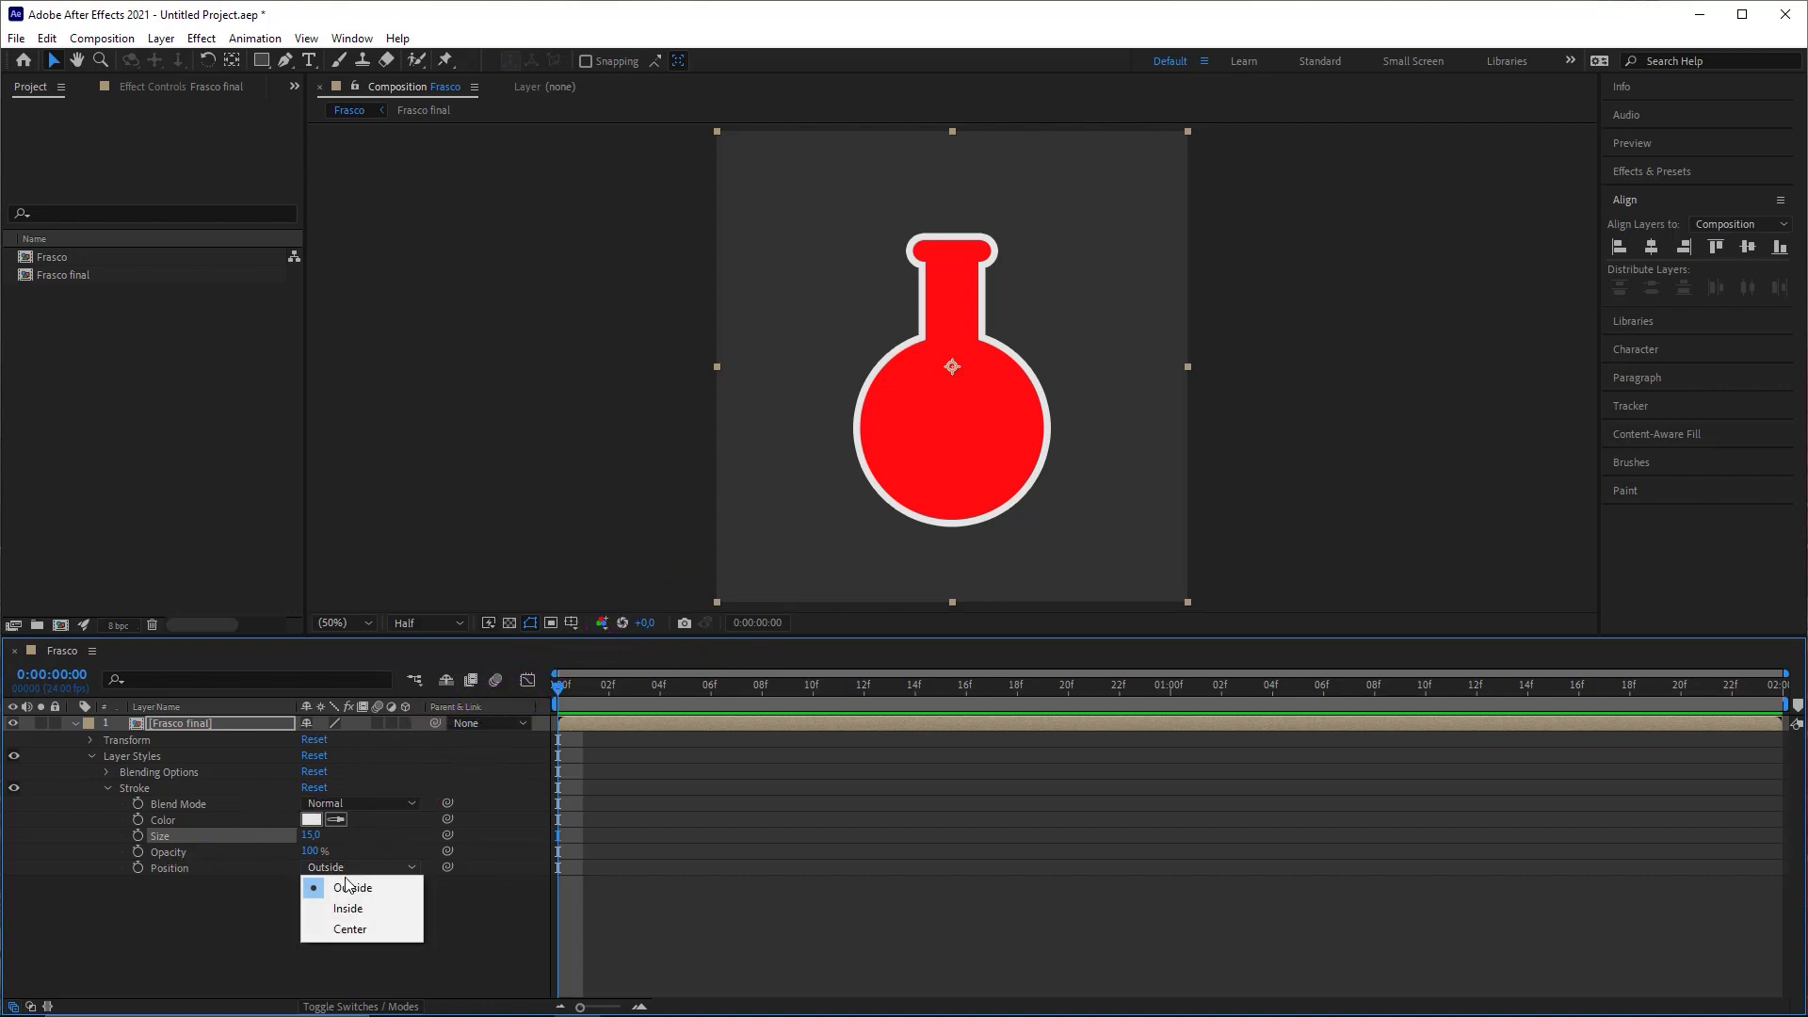
{"action": "left_click", "coordinate": [367, 890]}
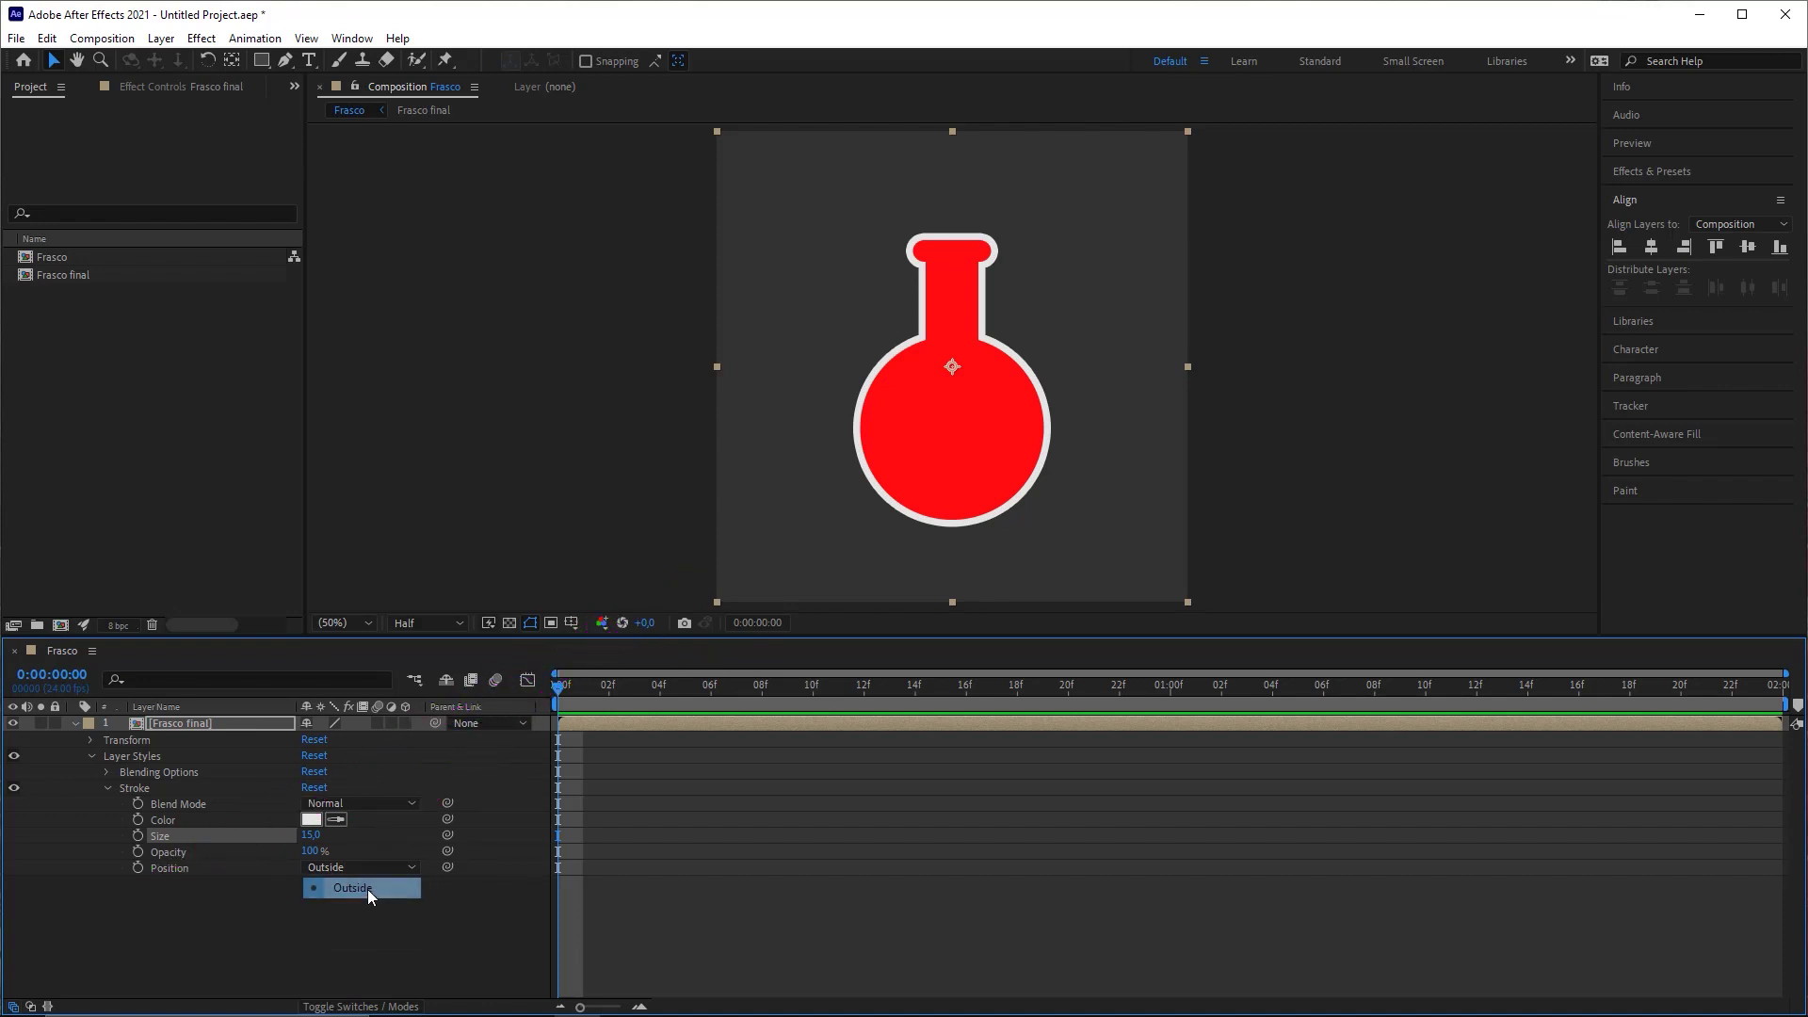
{"action": "left_click", "coordinate": [375, 870]}
{"action": "left_click", "coordinate": [361, 909]}
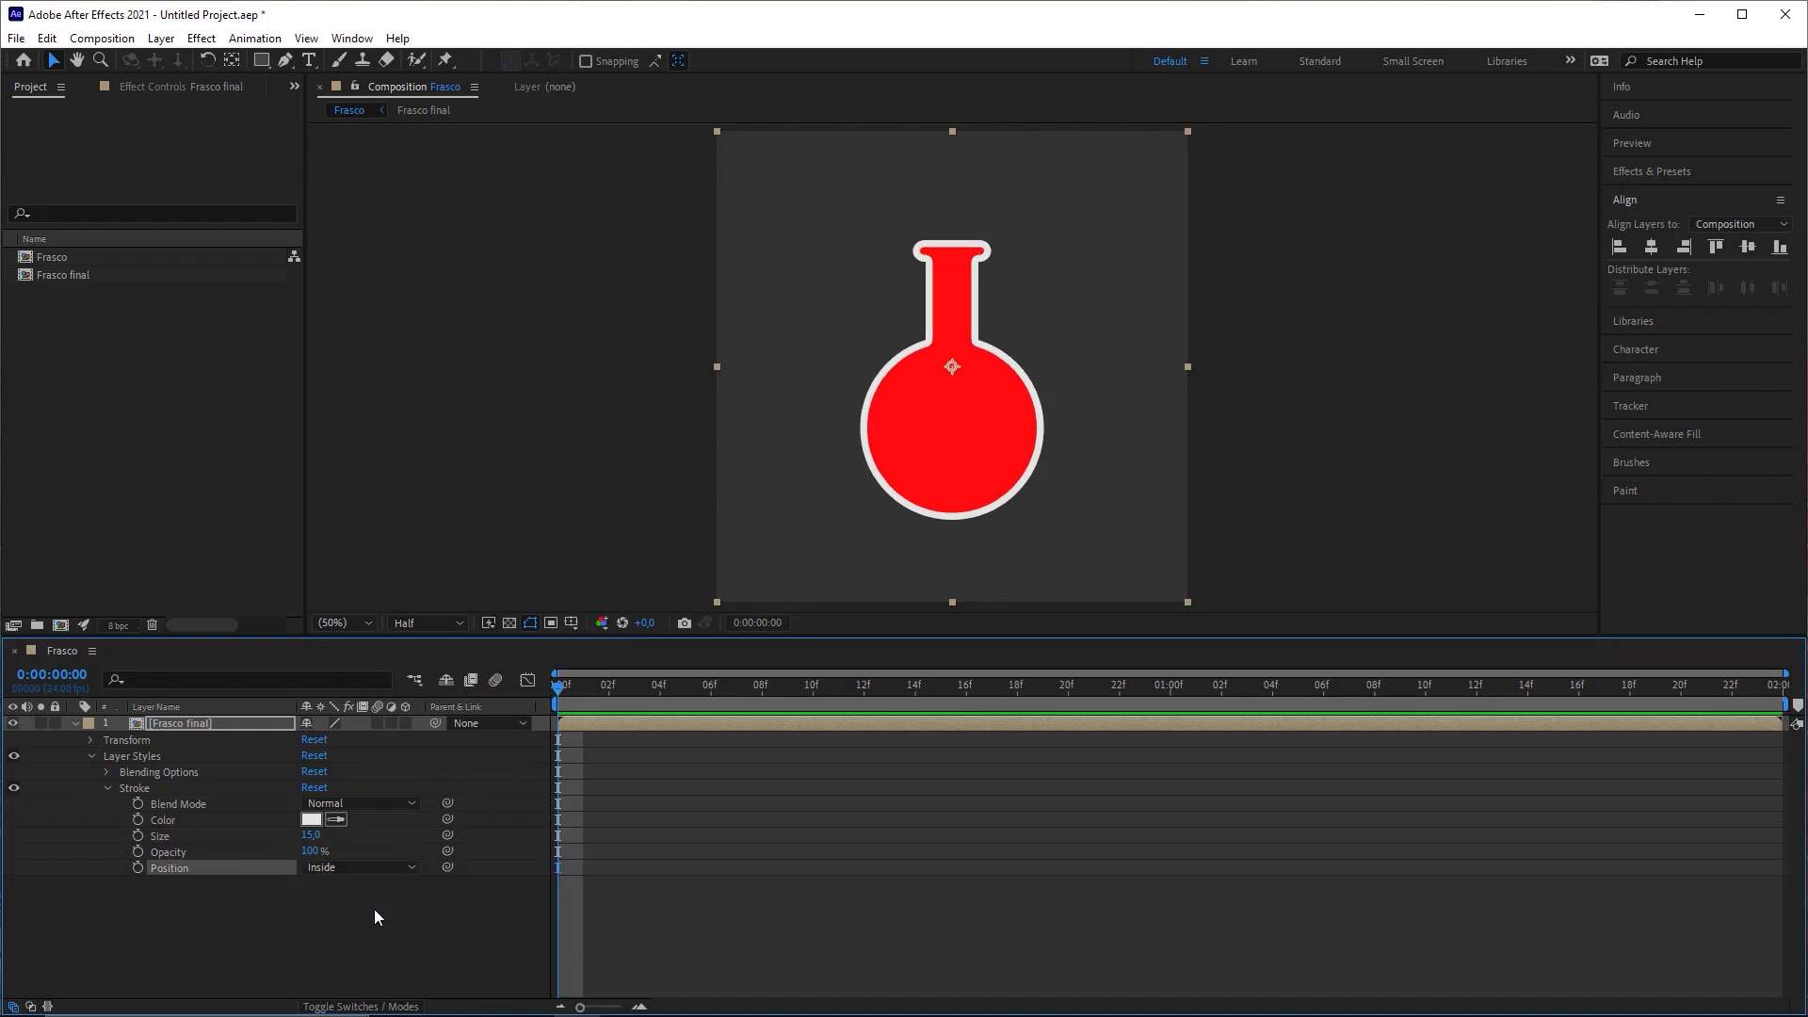
{"action": "left_click", "coordinate": [363, 870]}
{"action": "left_click", "coordinate": [359, 930]}
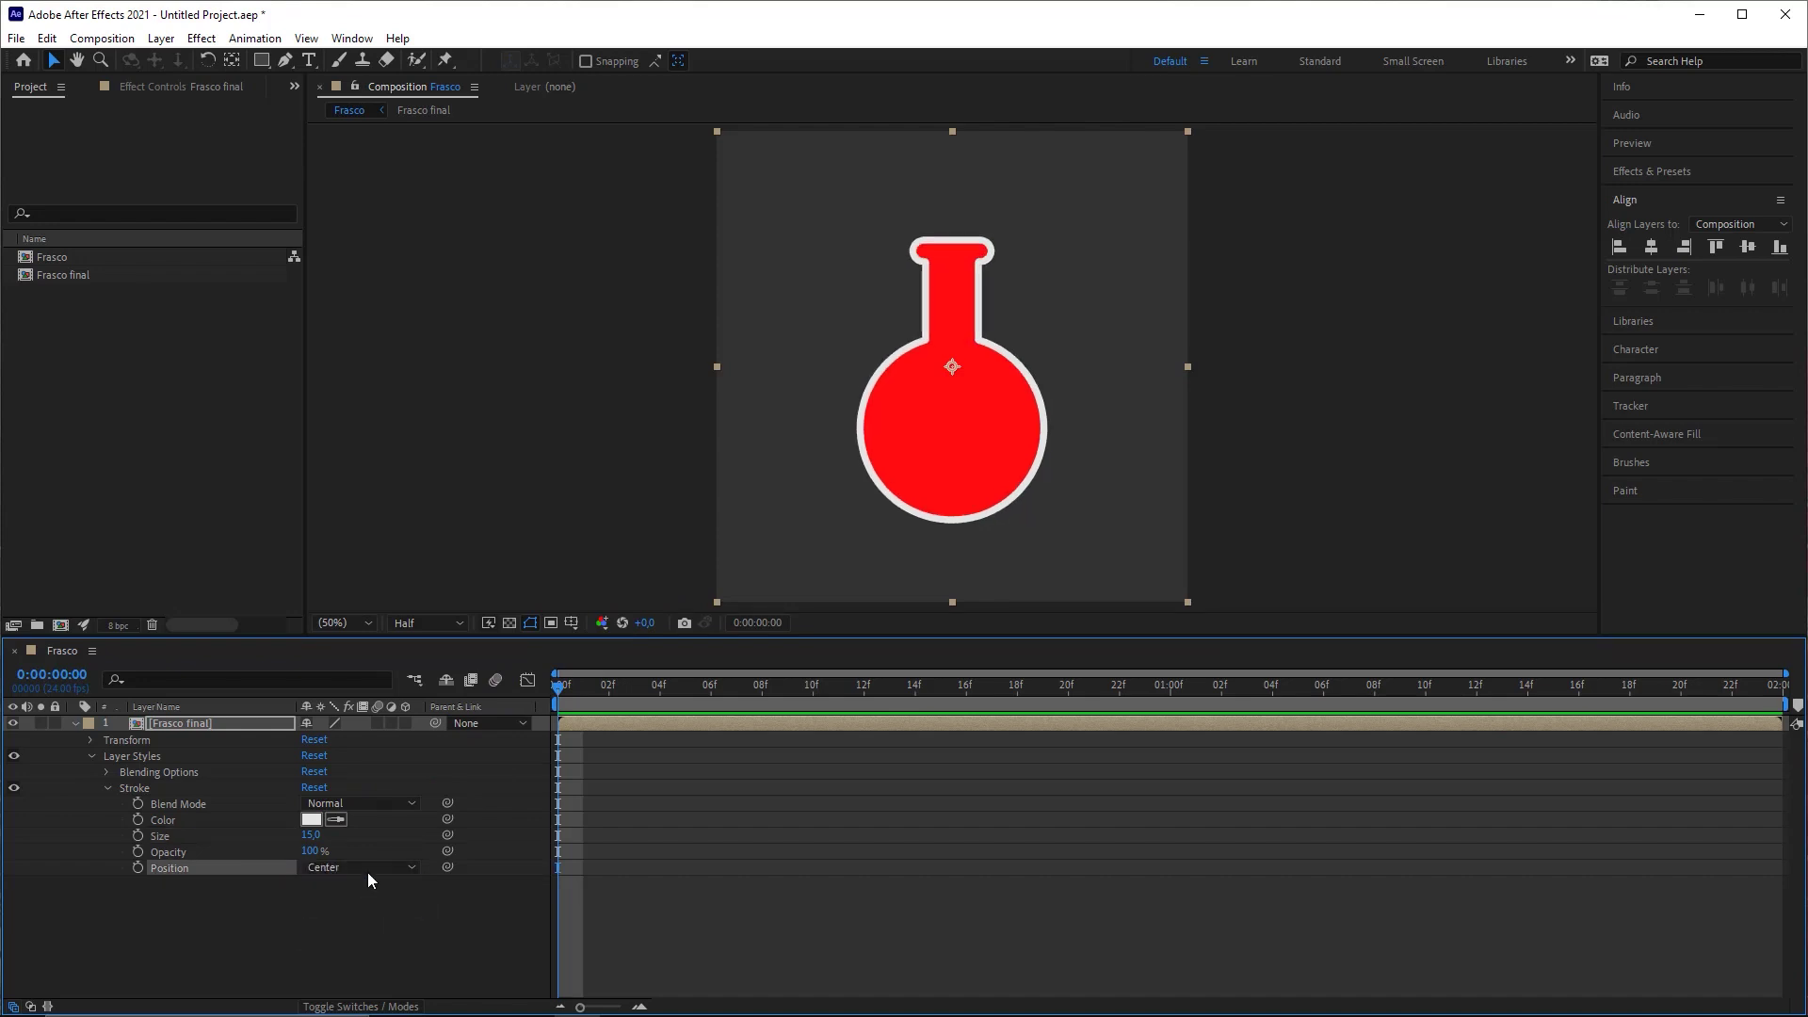
{"action": "left_click", "coordinate": [353, 887]}
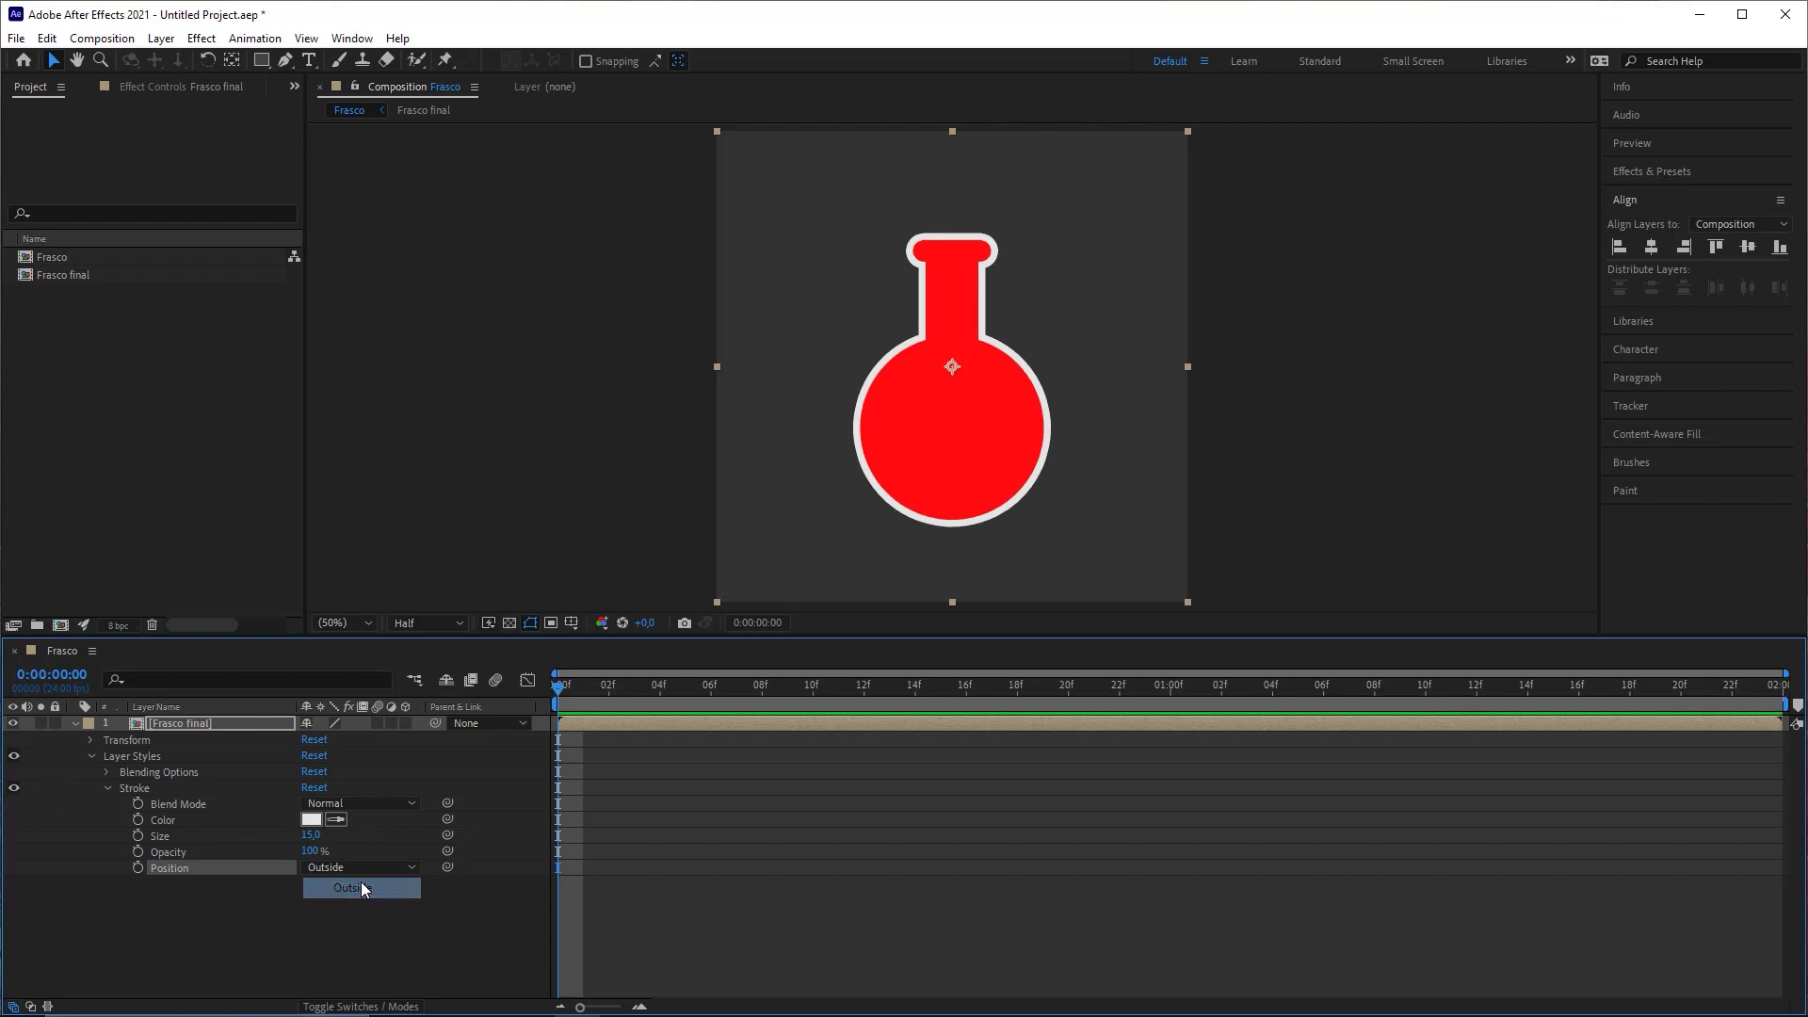
{"action": "left_click", "coordinate": [365, 868]}
{"action": "left_click", "coordinate": [354, 930]}
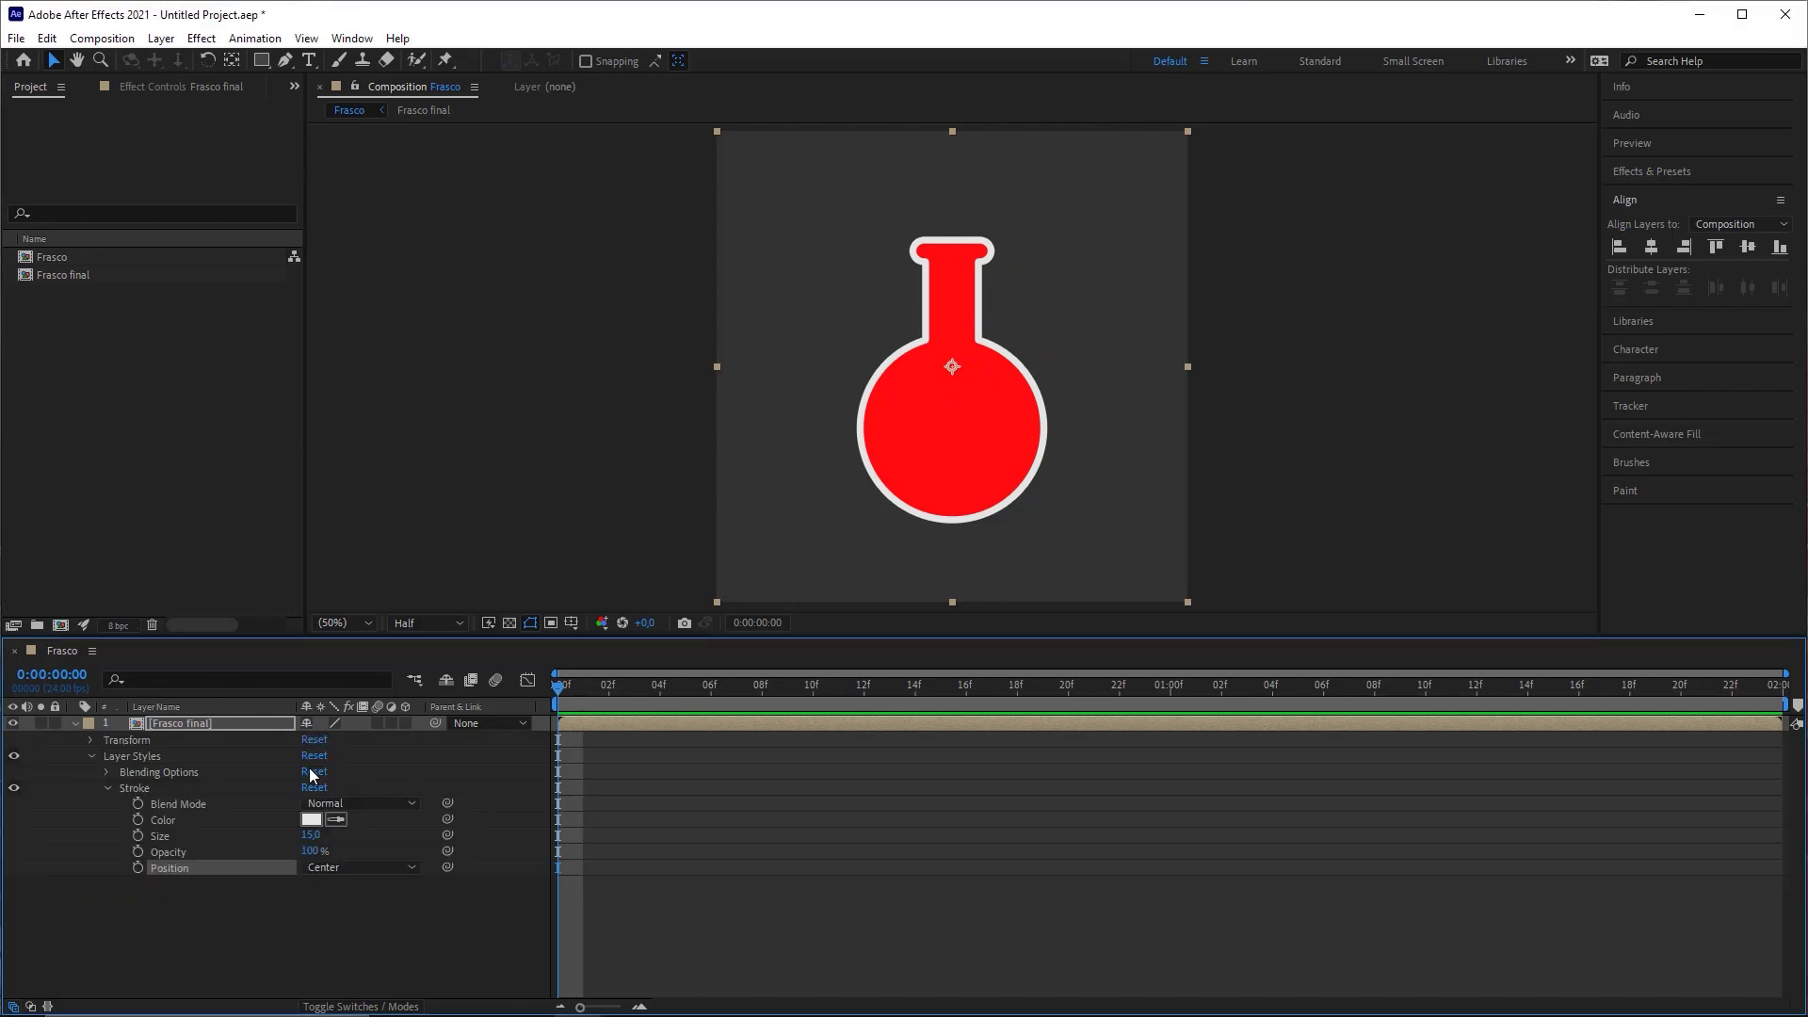
Step: Select the Frasco final layer in the timeline, keeping its stroke properties expanded
{"action": "left_click", "coordinate": [238, 734]}
{"action": "left_click", "coordinate": [233, 724]}
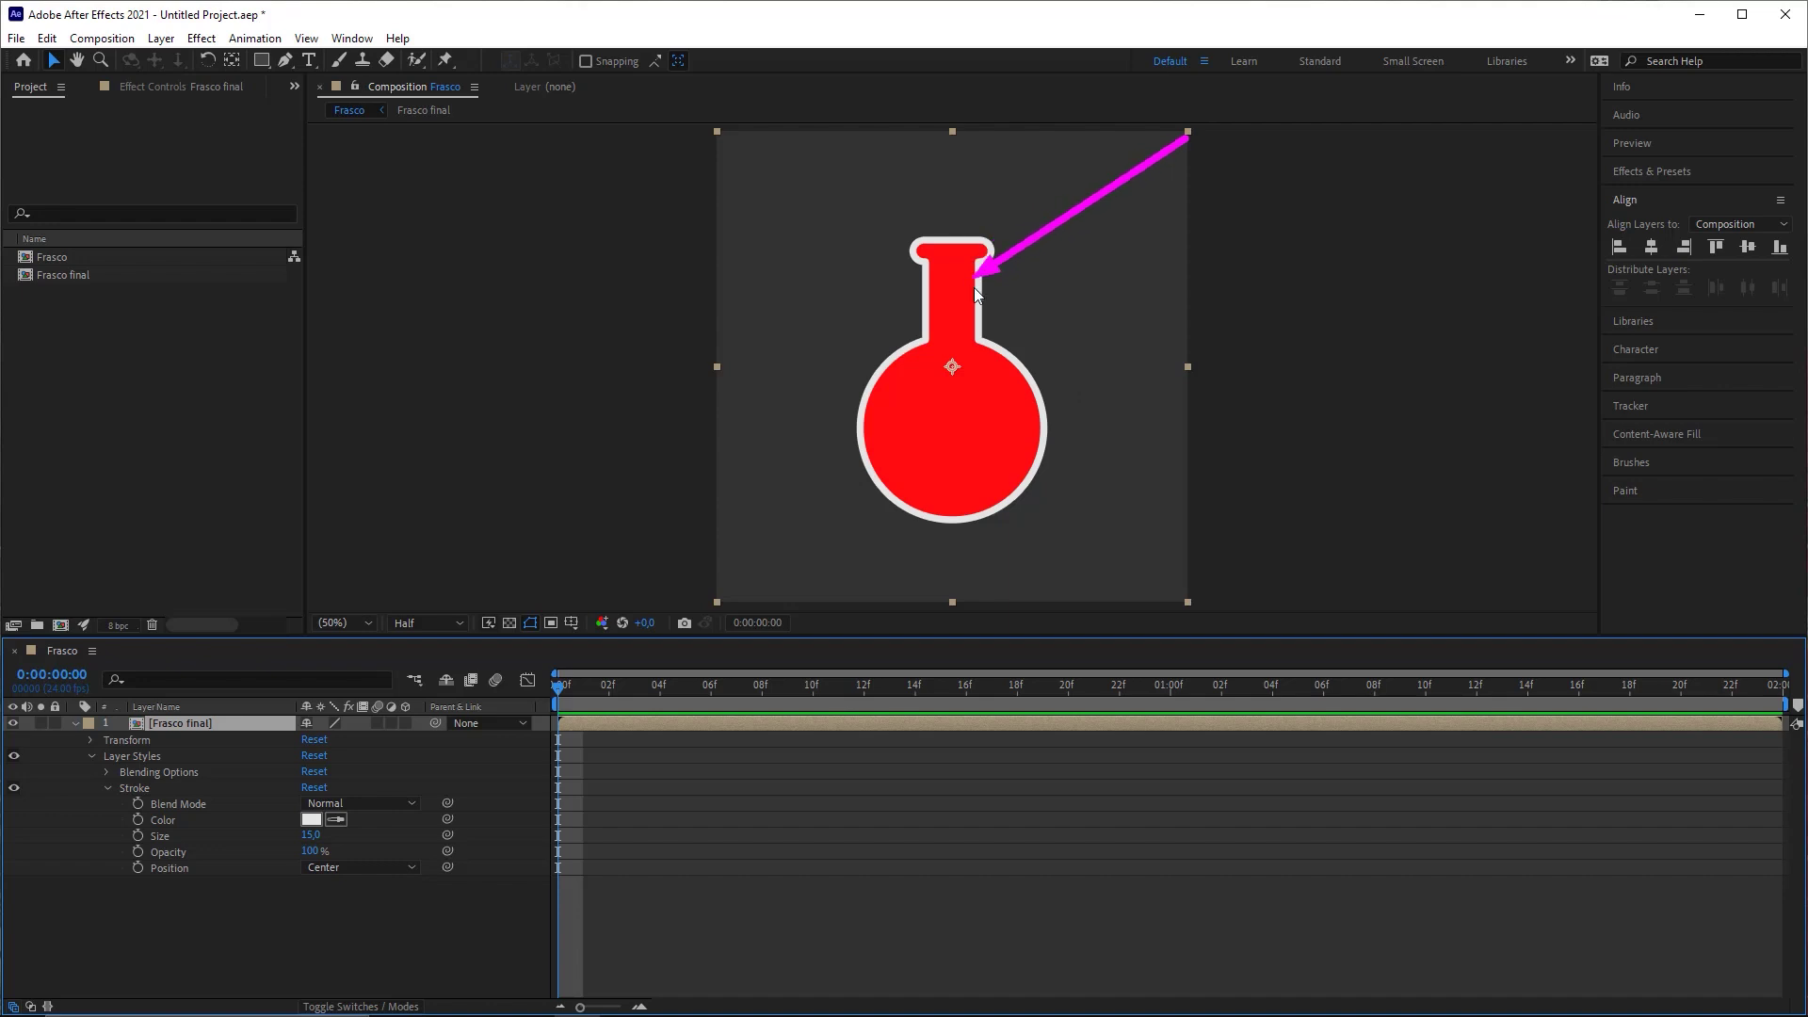
{"action": "mouse_move", "coordinate": [1113, 285]}
{"action": "left_mouse_down"}
{"action": "mouse_move", "coordinate": [856, 374]}
{"action": "mouse_move", "coordinate": [826, 409]}
{"action": "mouse_move", "coordinate": [845, 392]}
{"action": "left_mouse_up"}
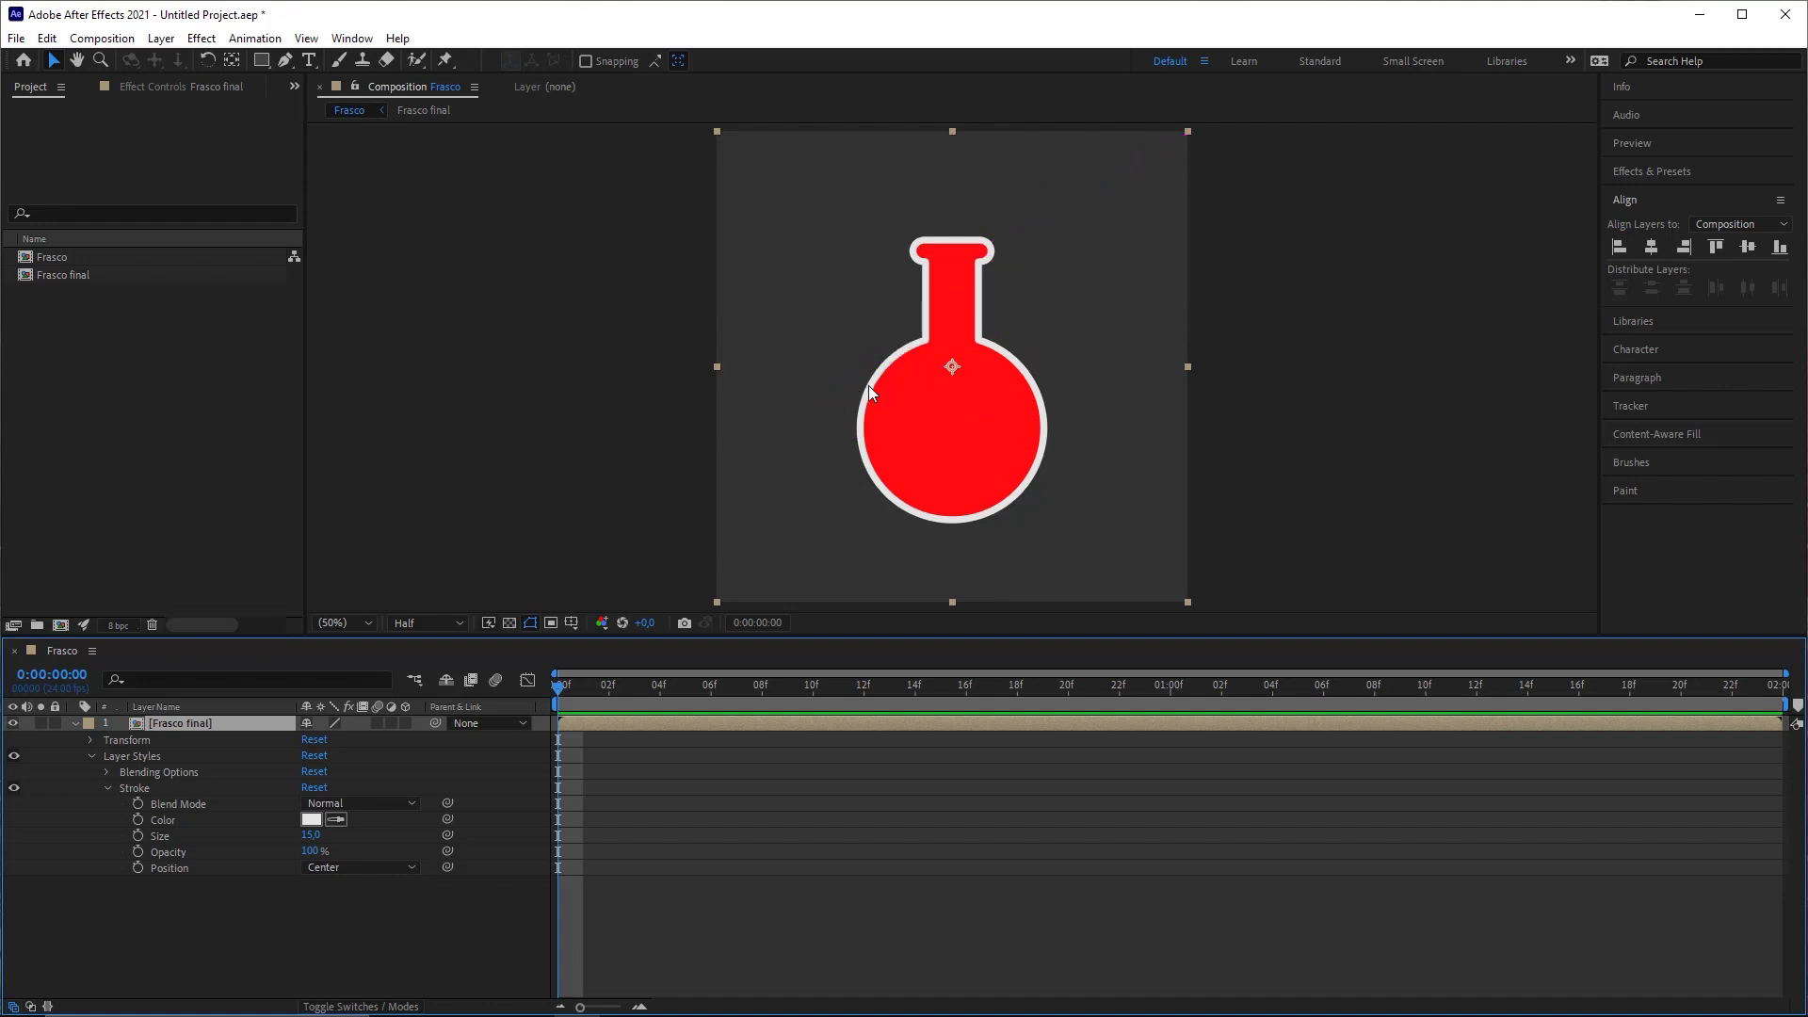
{"action": "mouse_move", "coordinate": [840, 301]}
{"action": "left_mouse_down"}
{"action": "mouse_move", "coordinate": [221, 603]}
{"action": "mouse_move", "coordinate": [122, 801]}
{"action": "mouse_move", "coordinate": [141, 759]}
{"action": "left_mouse_up"}
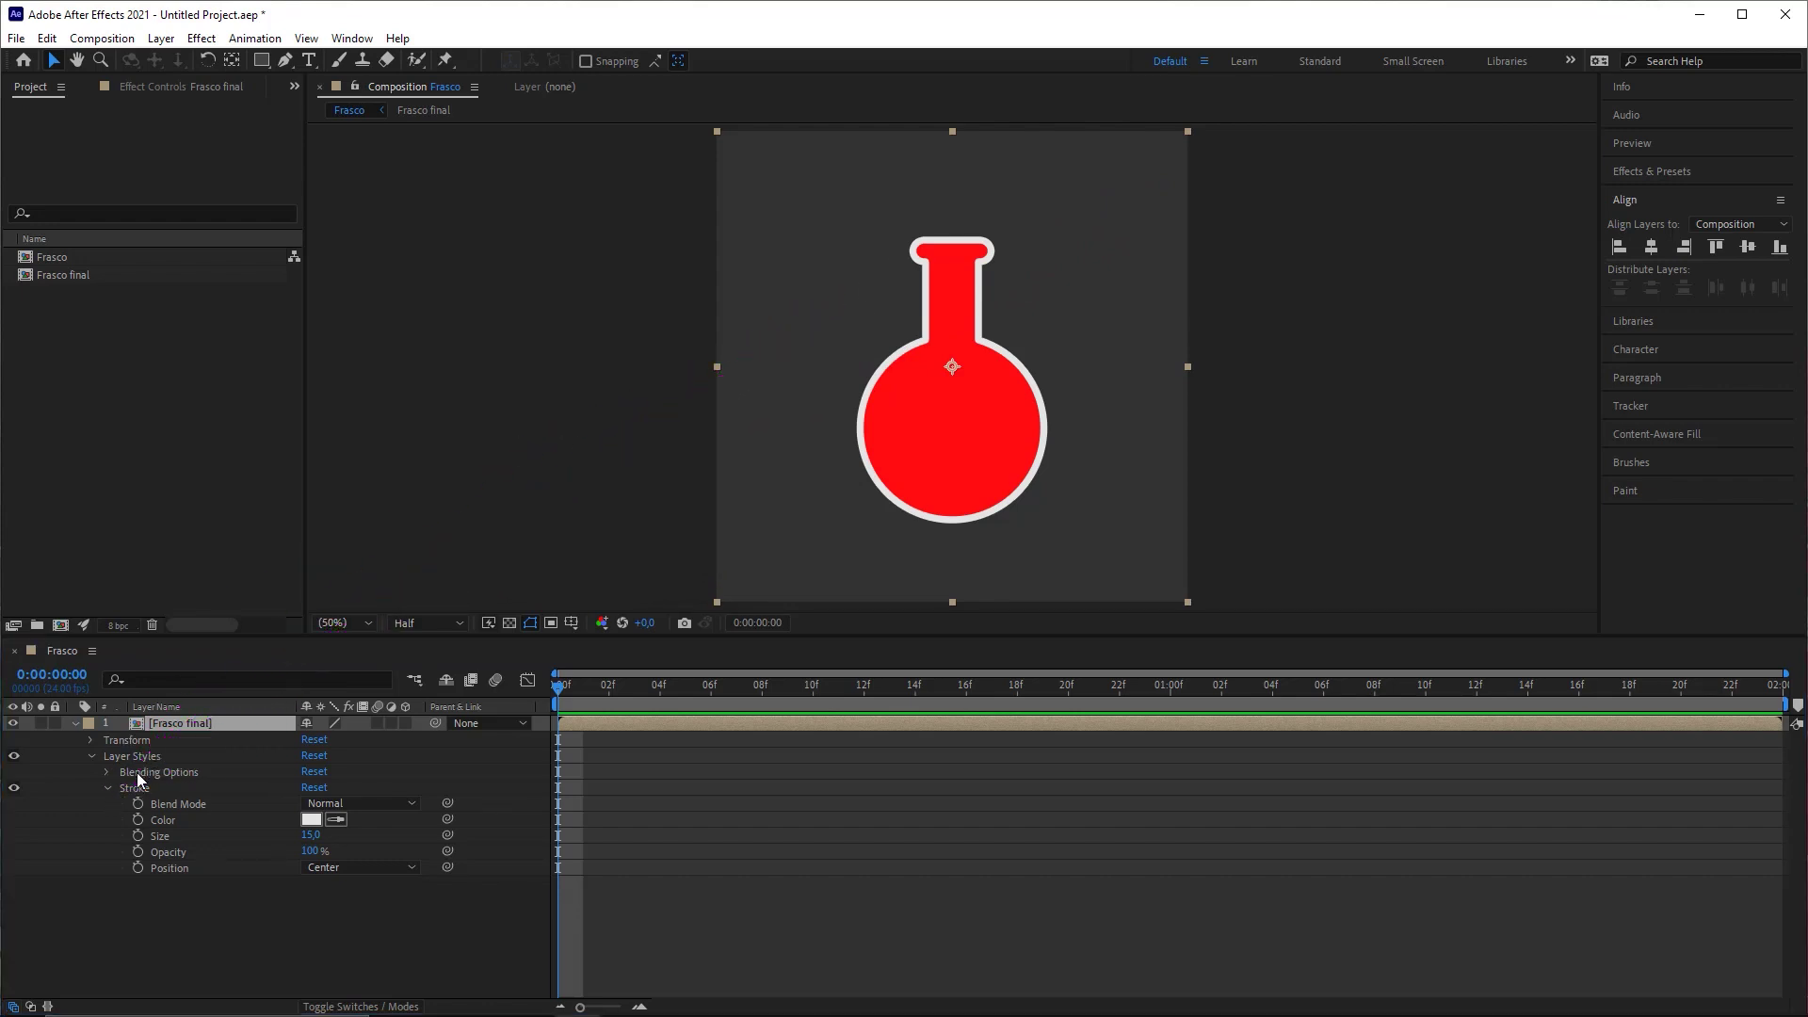
Step: Set the Fill Opacity in the Frasco final layer's Advanced Blending options to 0%
{"action": "left_click", "coordinate": [137, 773]}
{"action": "left_click", "coordinate": [107, 773]}
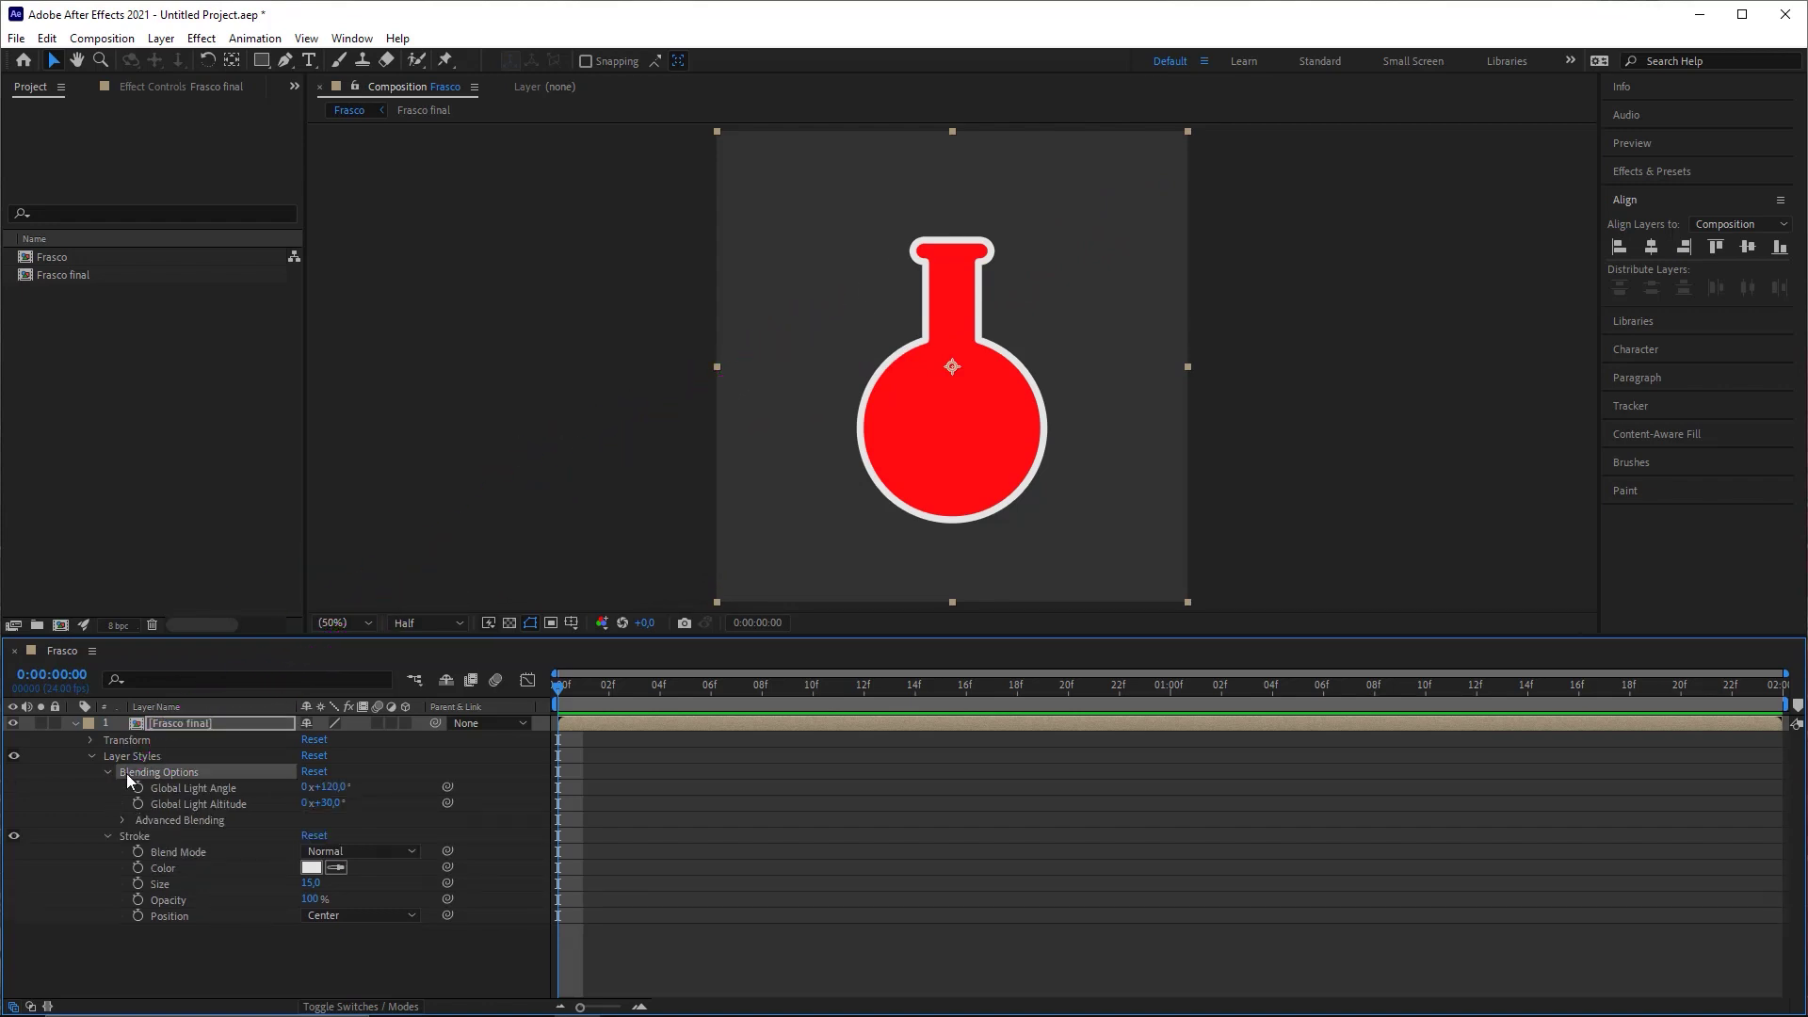
{"action": "left_click", "coordinate": [188, 823]}
{"action": "left_click", "coordinate": [123, 821]}
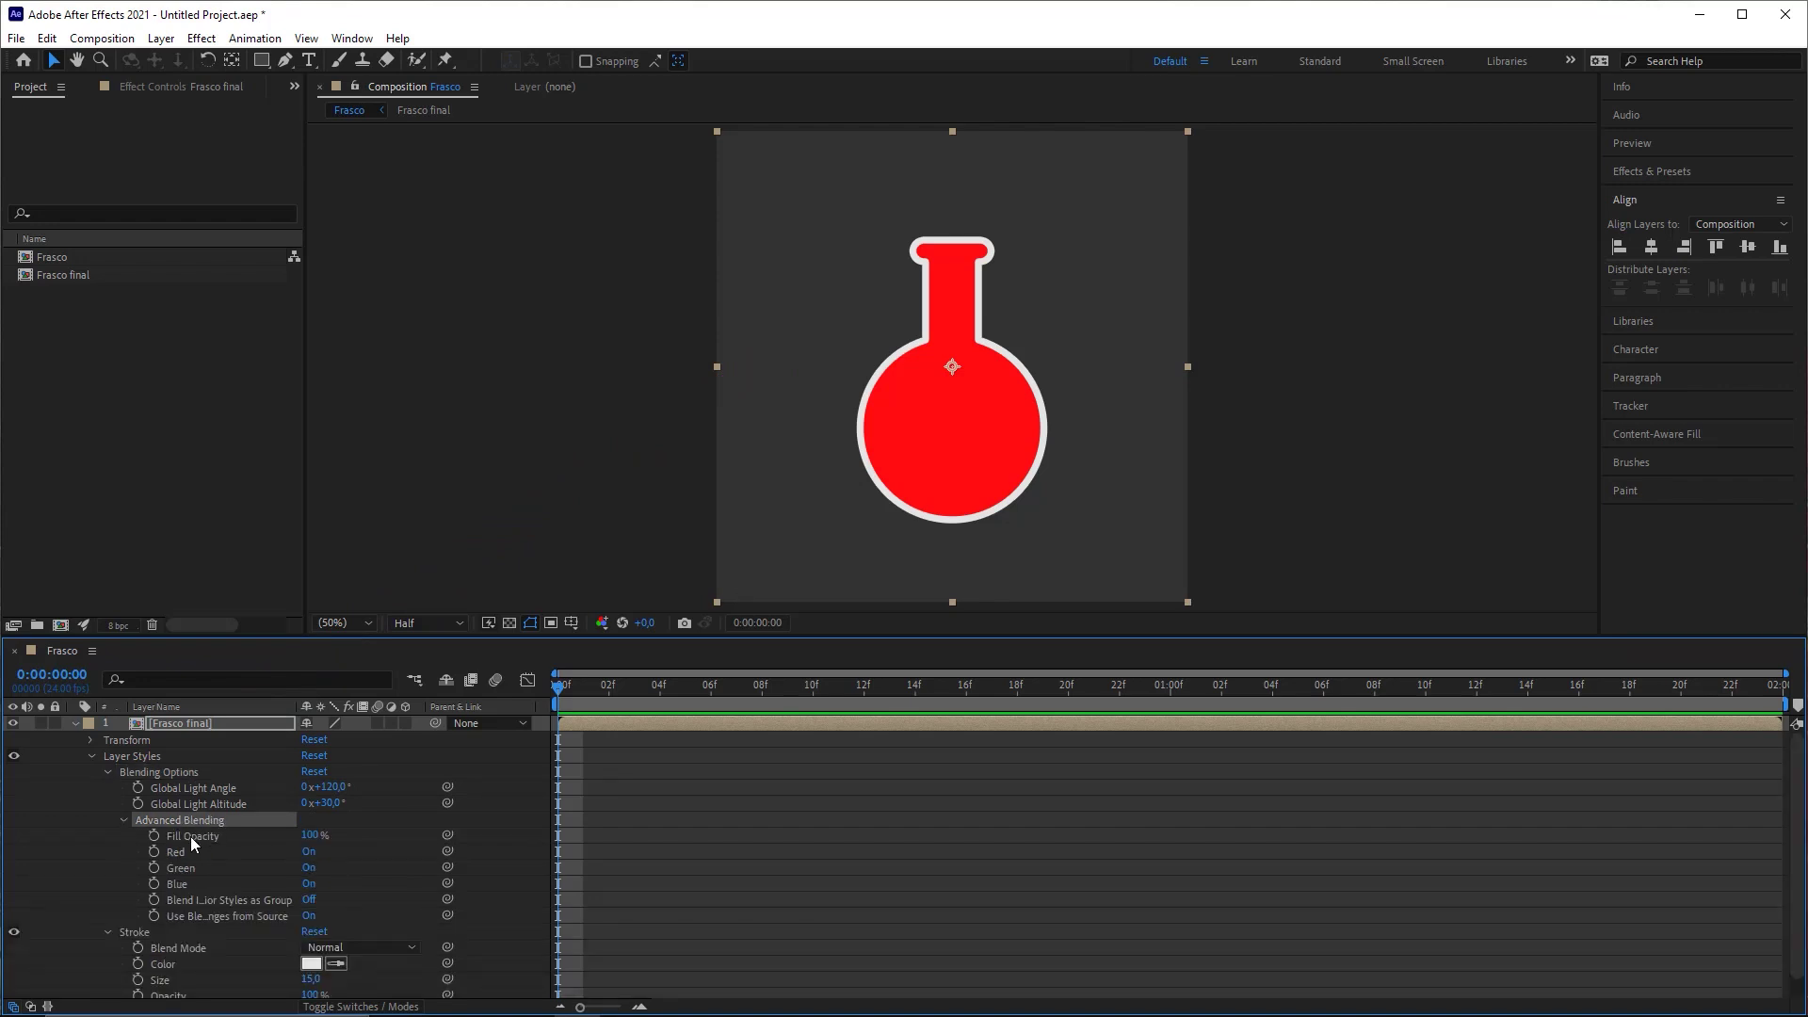
{"action": "left_click", "coordinate": [190, 836]}
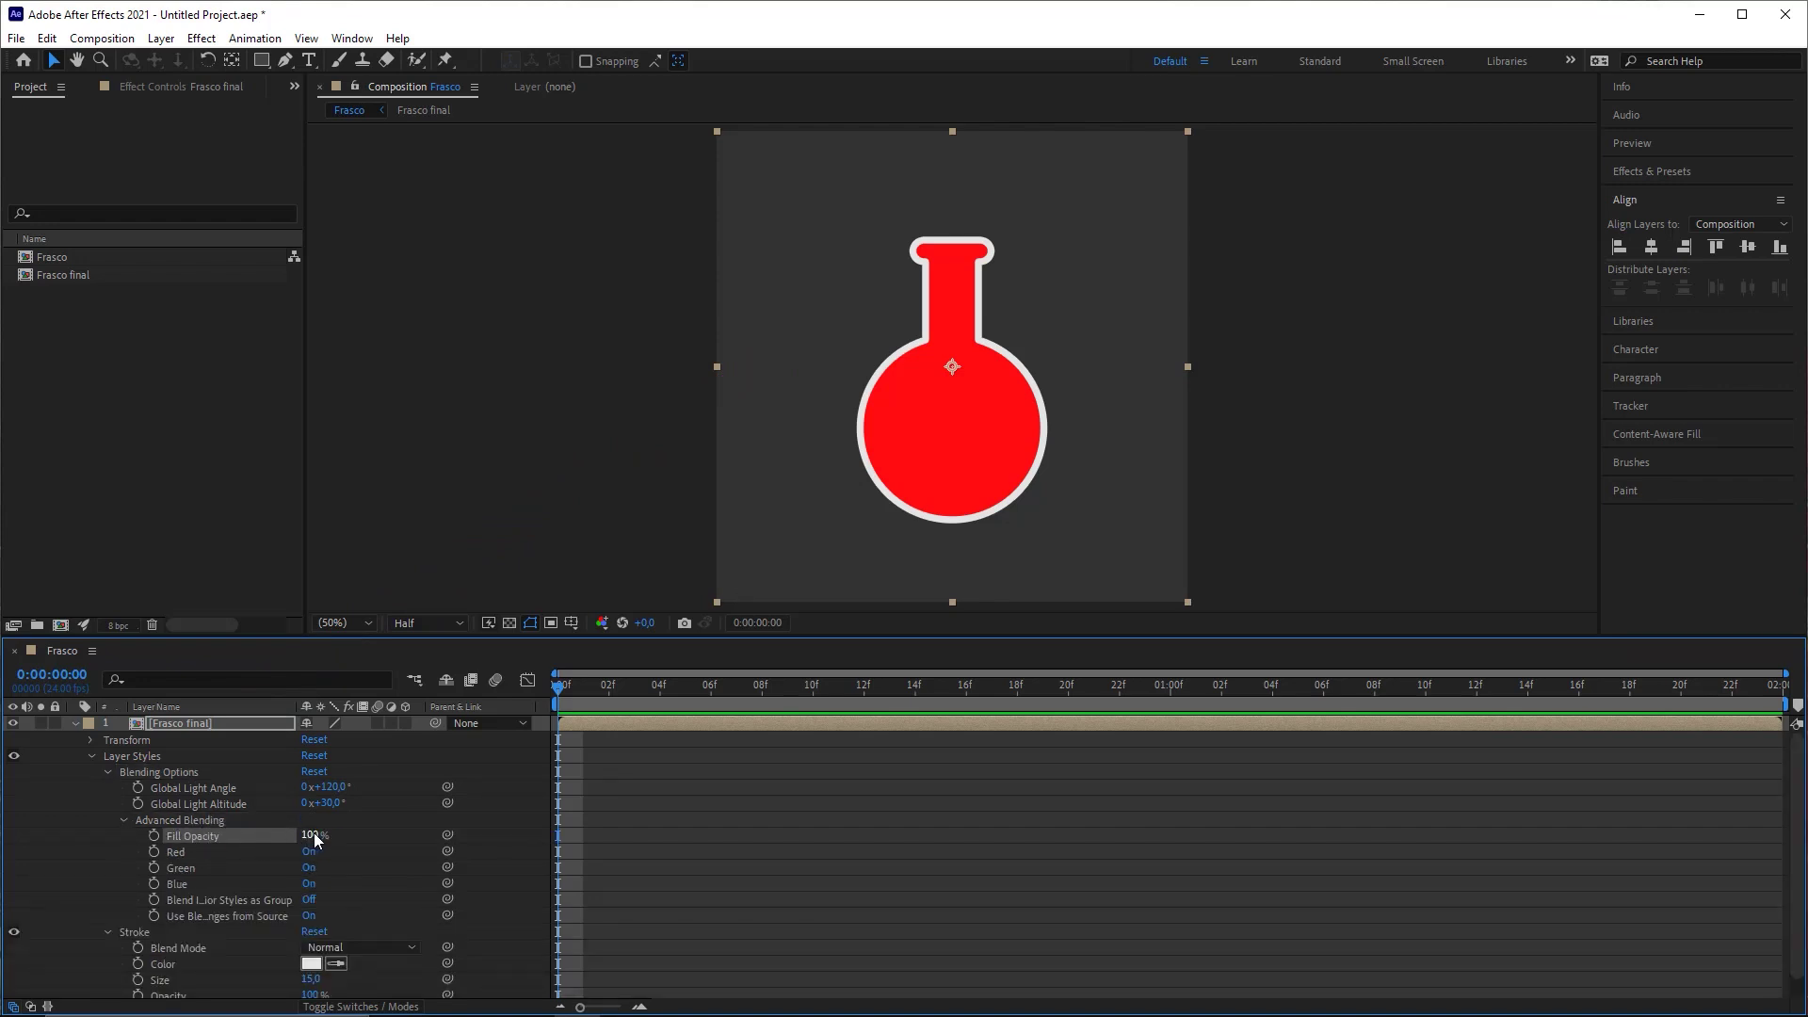
{"action": "left_click_drag", "start_coordinate": [314, 832], "coordinate": [144, 832]}
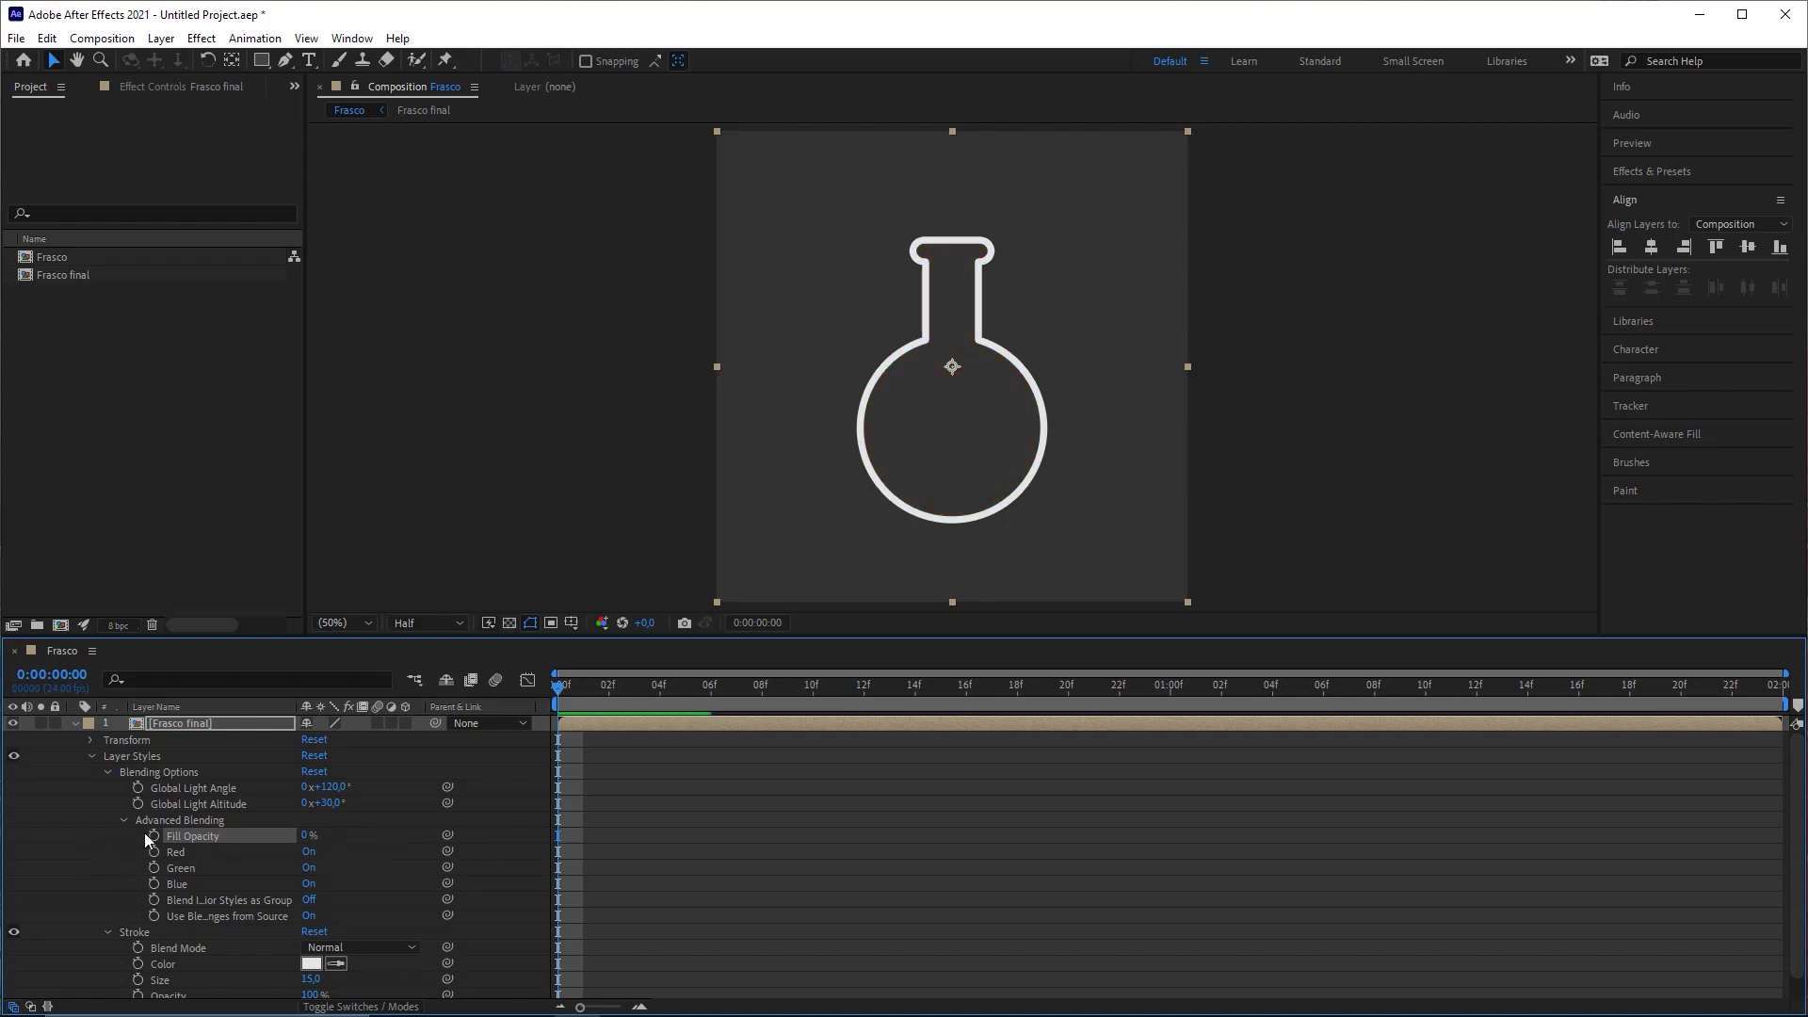
Step: Collapse all expanded properties of the Frasco final layer and deselect it
{"action": "left_click", "coordinate": [123, 820]}
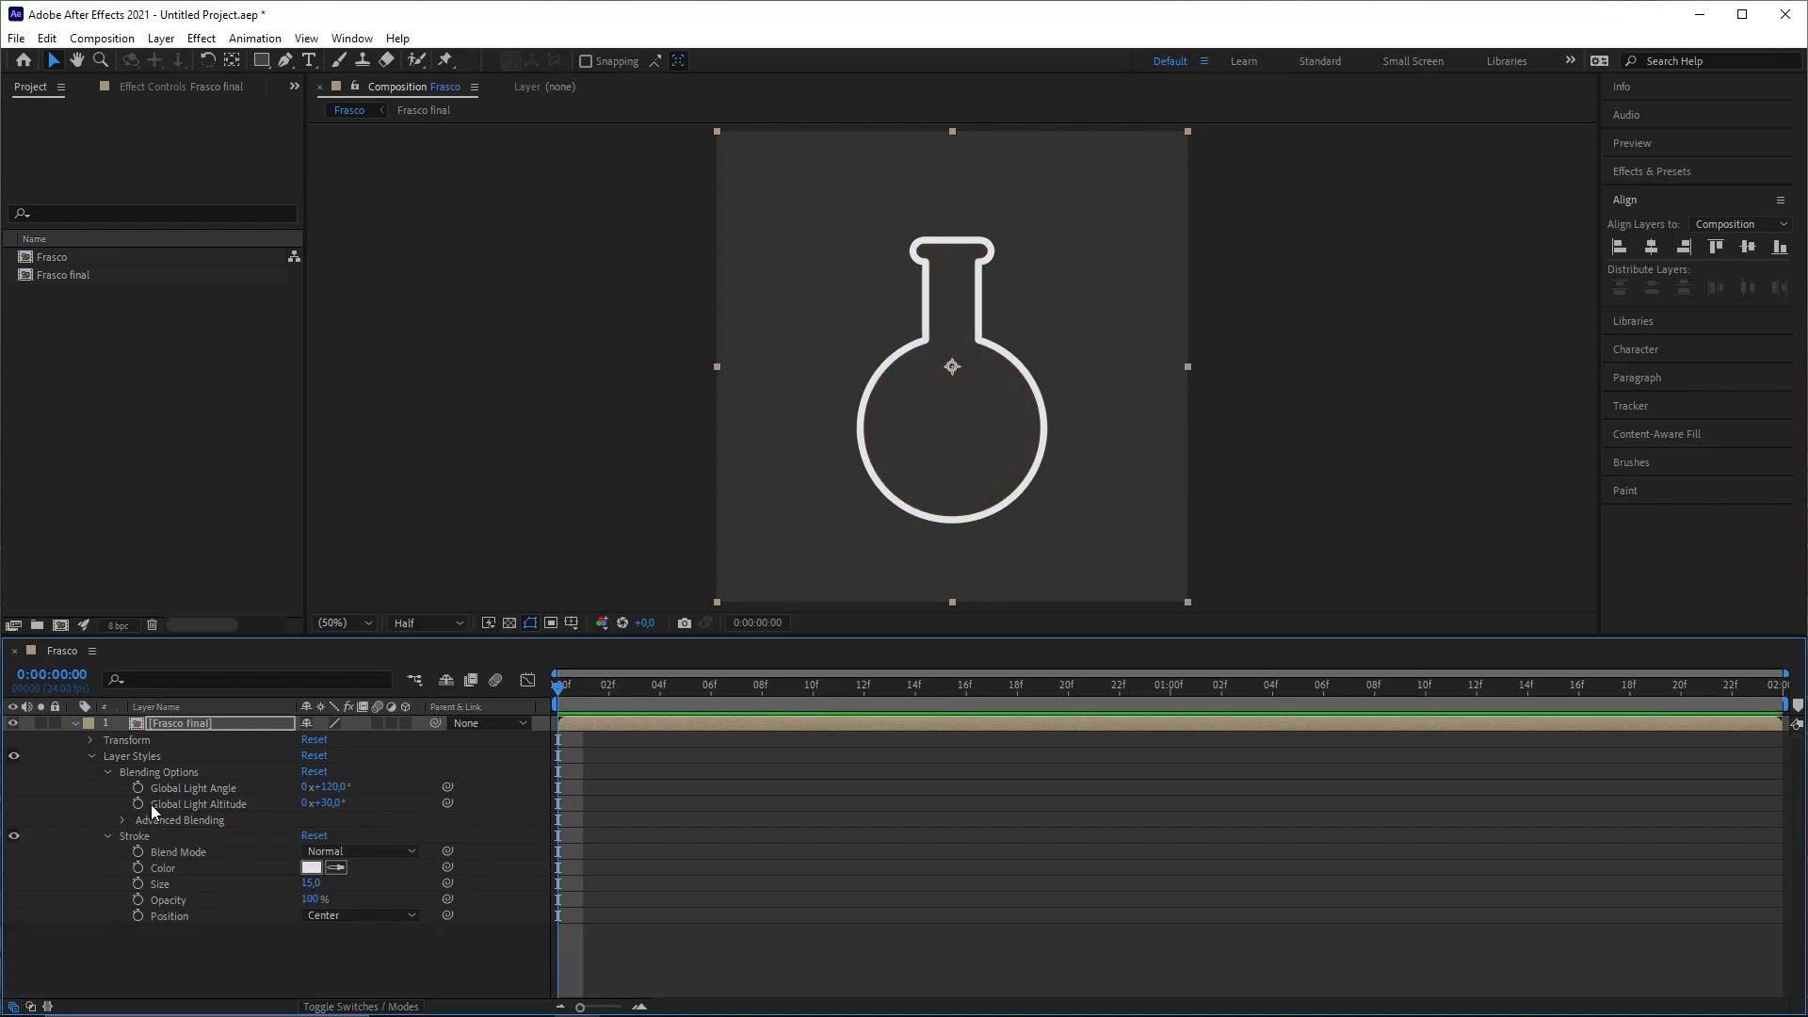
{"action": "left_click", "coordinate": [106, 836]}
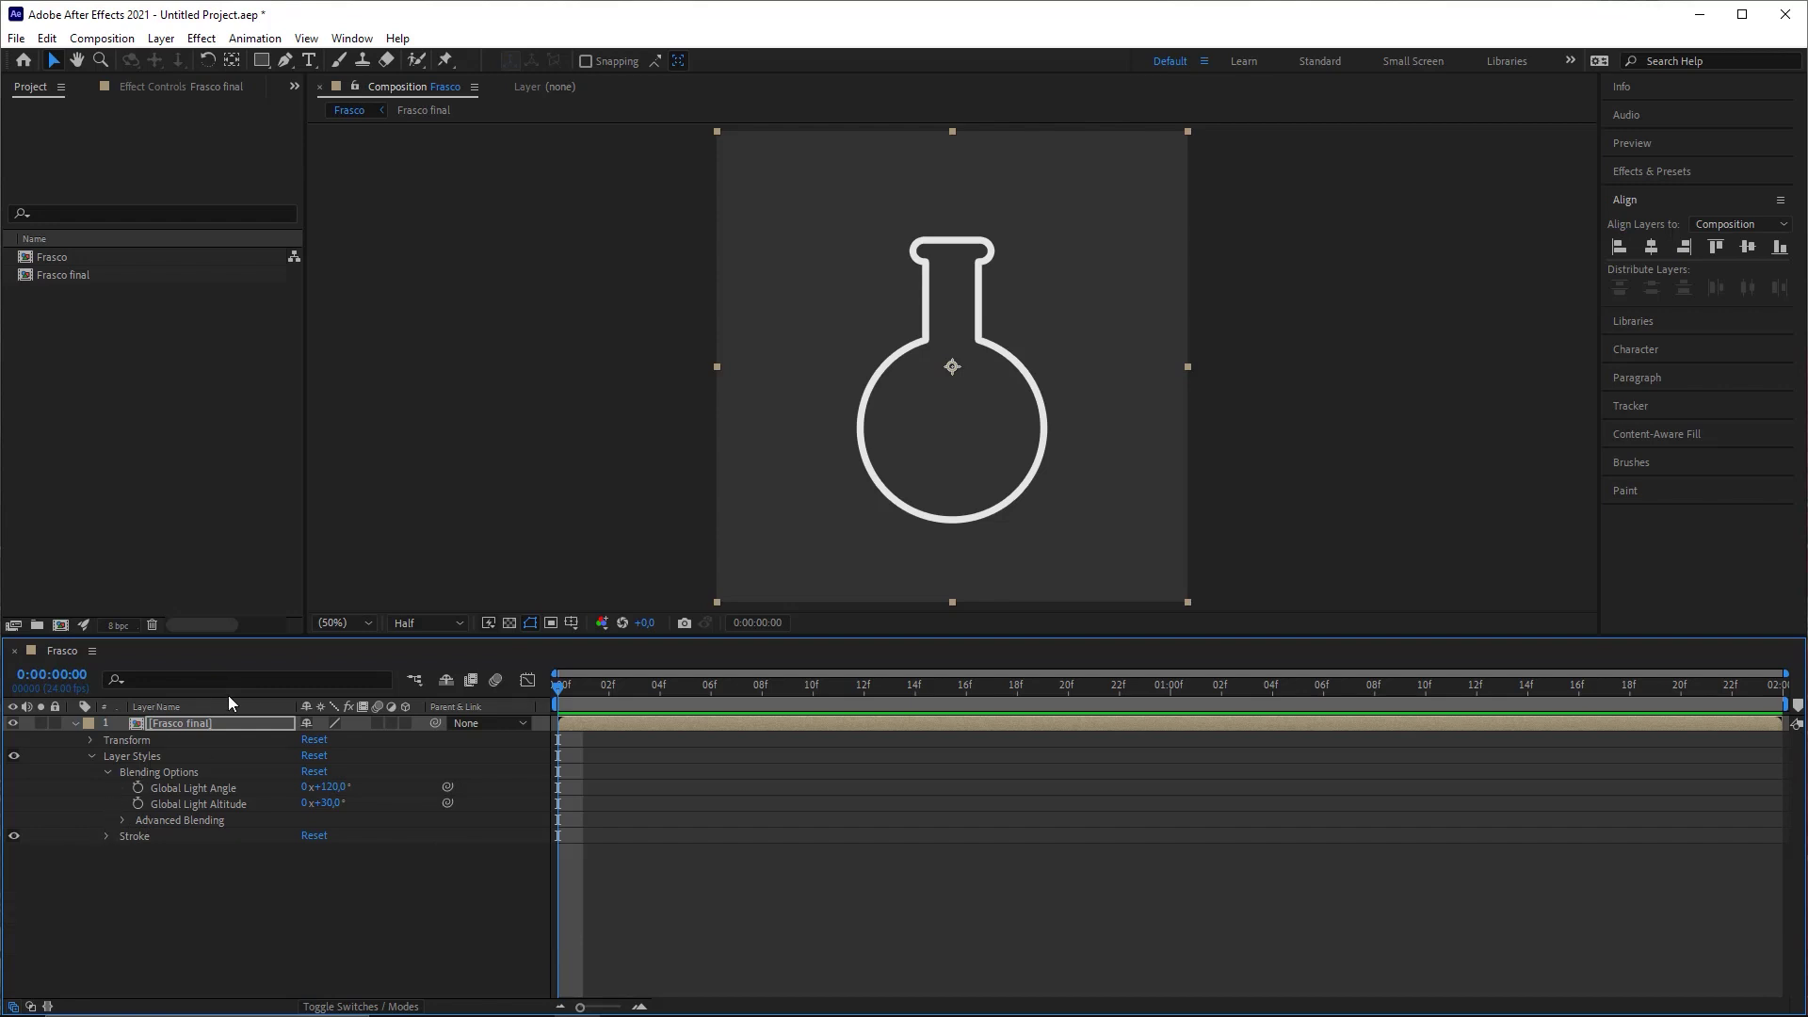
{"action": "left_click", "coordinate": [73, 723]}
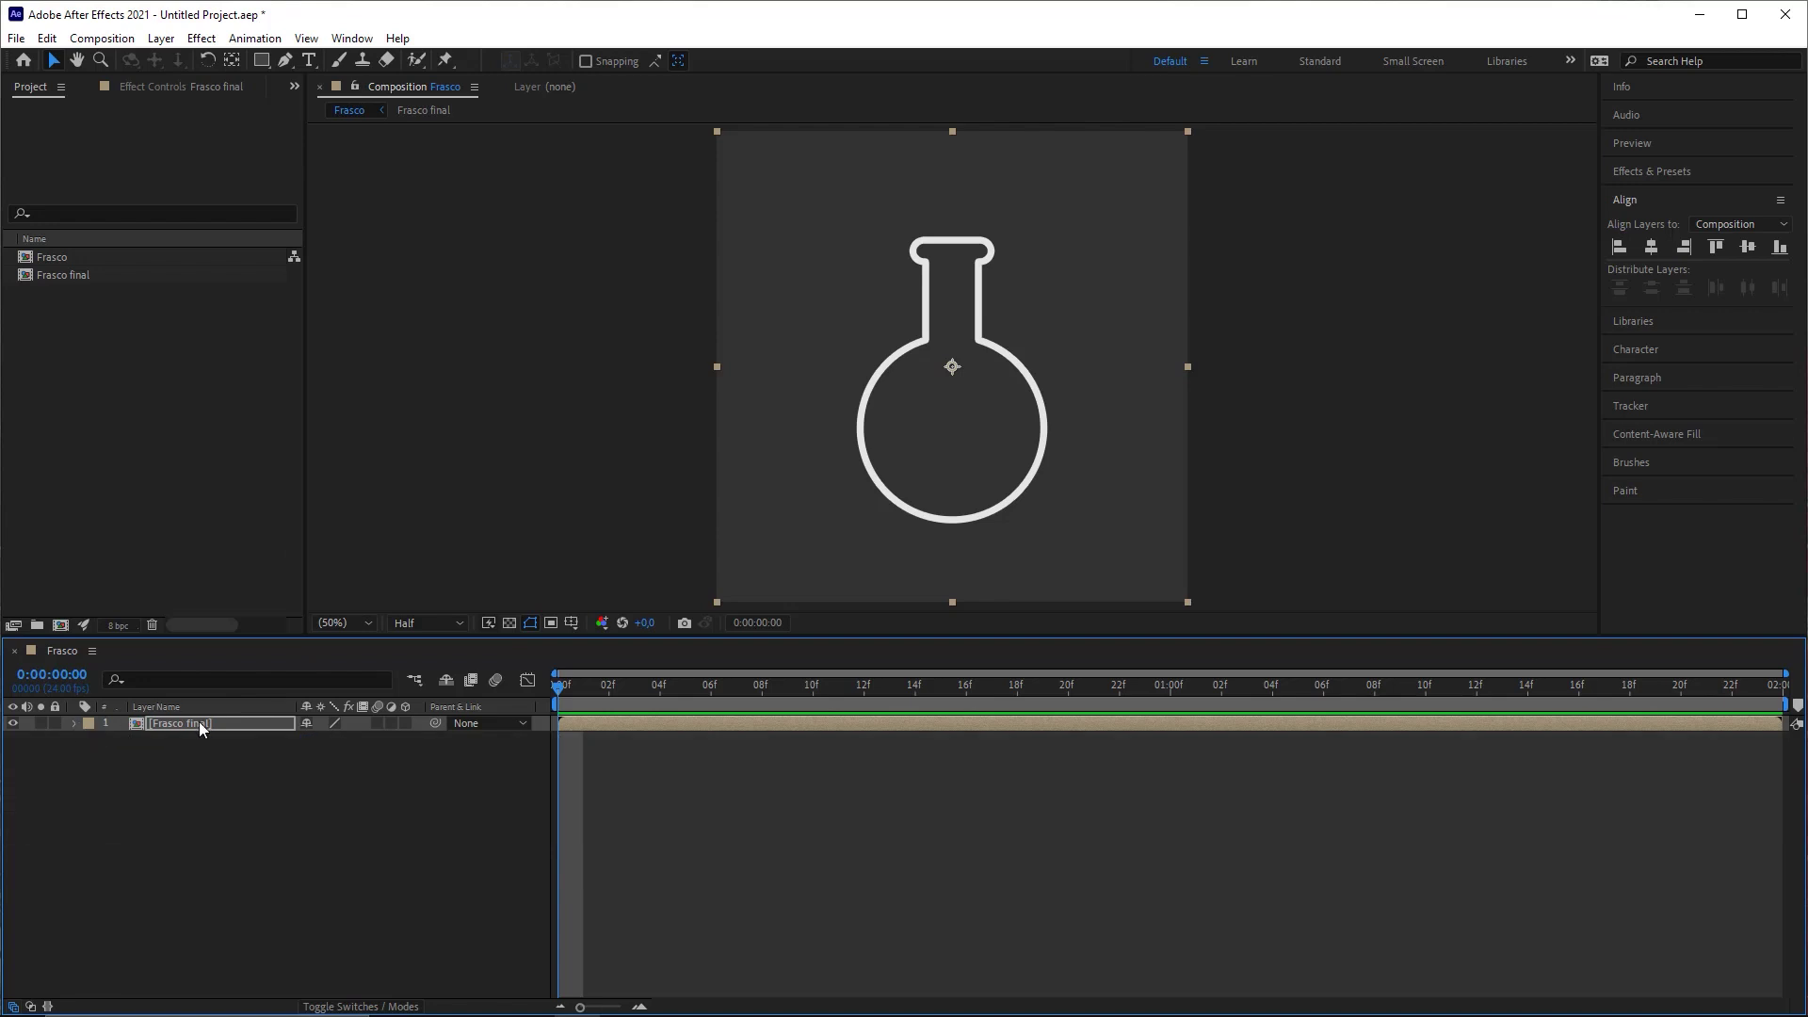
{"action": "left_click", "coordinate": [460, 890]}
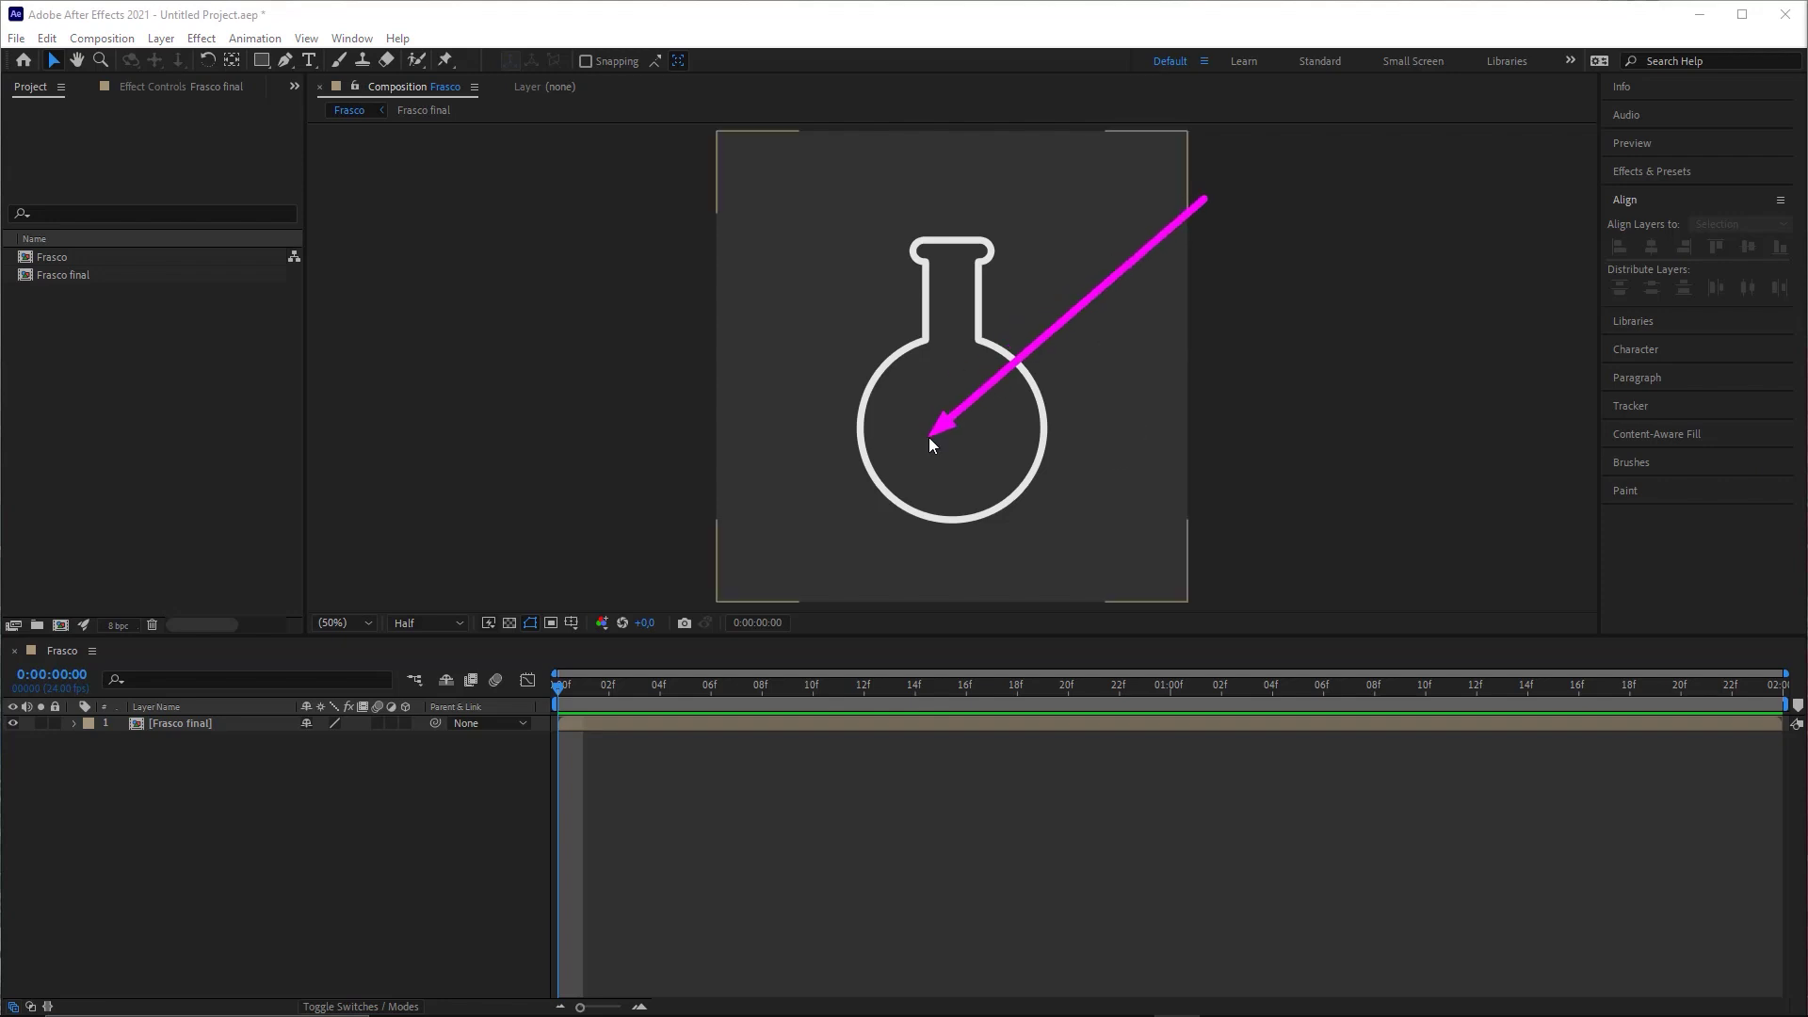
Step: With no layer selected, draw a circle inside the flask's round body using the Ellipse tool, as a new shape layer
{"action": "mouse_move", "coordinate": [963, 418]}
{"action": "left_mouse_down"}
{"action": "mouse_move", "coordinate": [896, 443]}
{"action": "mouse_move", "coordinate": [885, 430]}
{"action": "mouse_move", "coordinate": [906, 432]}
{"action": "mouse_move", "coordinate": [750, 522]}
{"action": "mouse_move", "coordinate": [317, 326]}
{"action": "mouse_move", "coordinate": [268, 65]}
{"action": "left_mouse_up"}
{"action": "key", "text": "Escape"}
{"action": "left_click", "coordinate": [260, 64]}
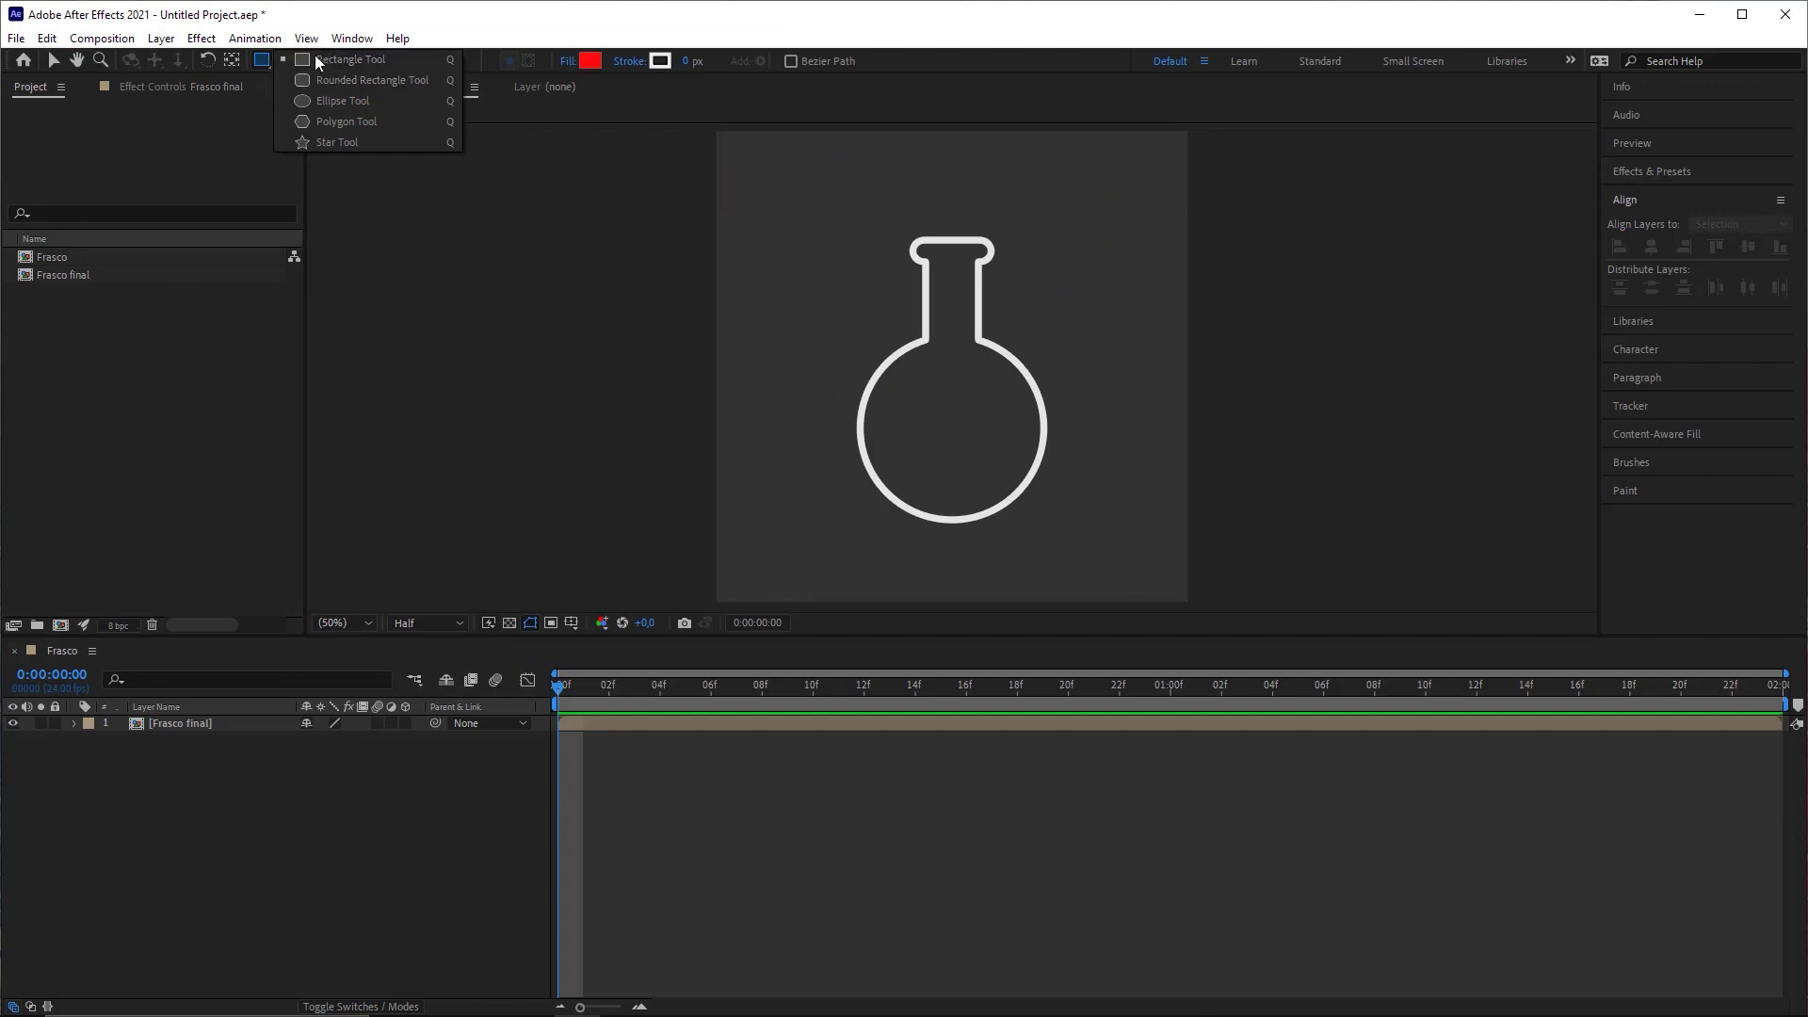
{"action": "left_click", "coordinate": [343, 101]}
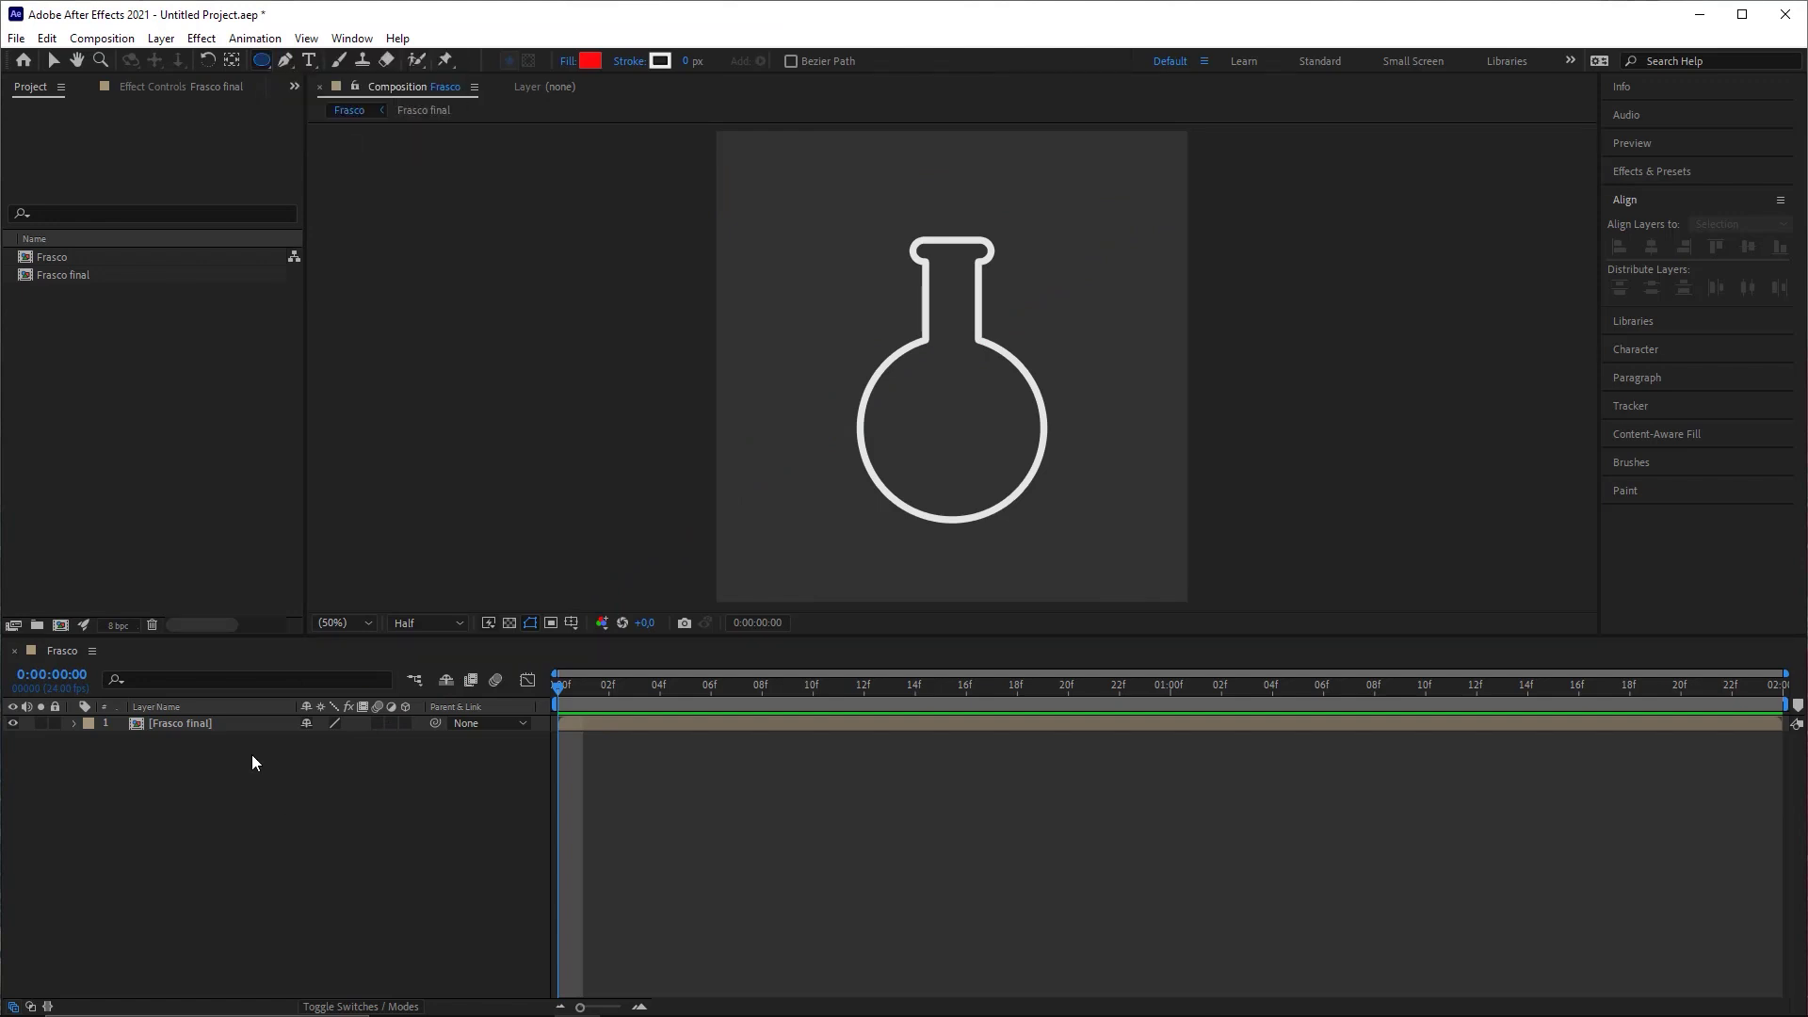
{"action": "left_click", "coordinate": [181, 722]}
{"action": "left_click", "coordinate": [231, 759]}
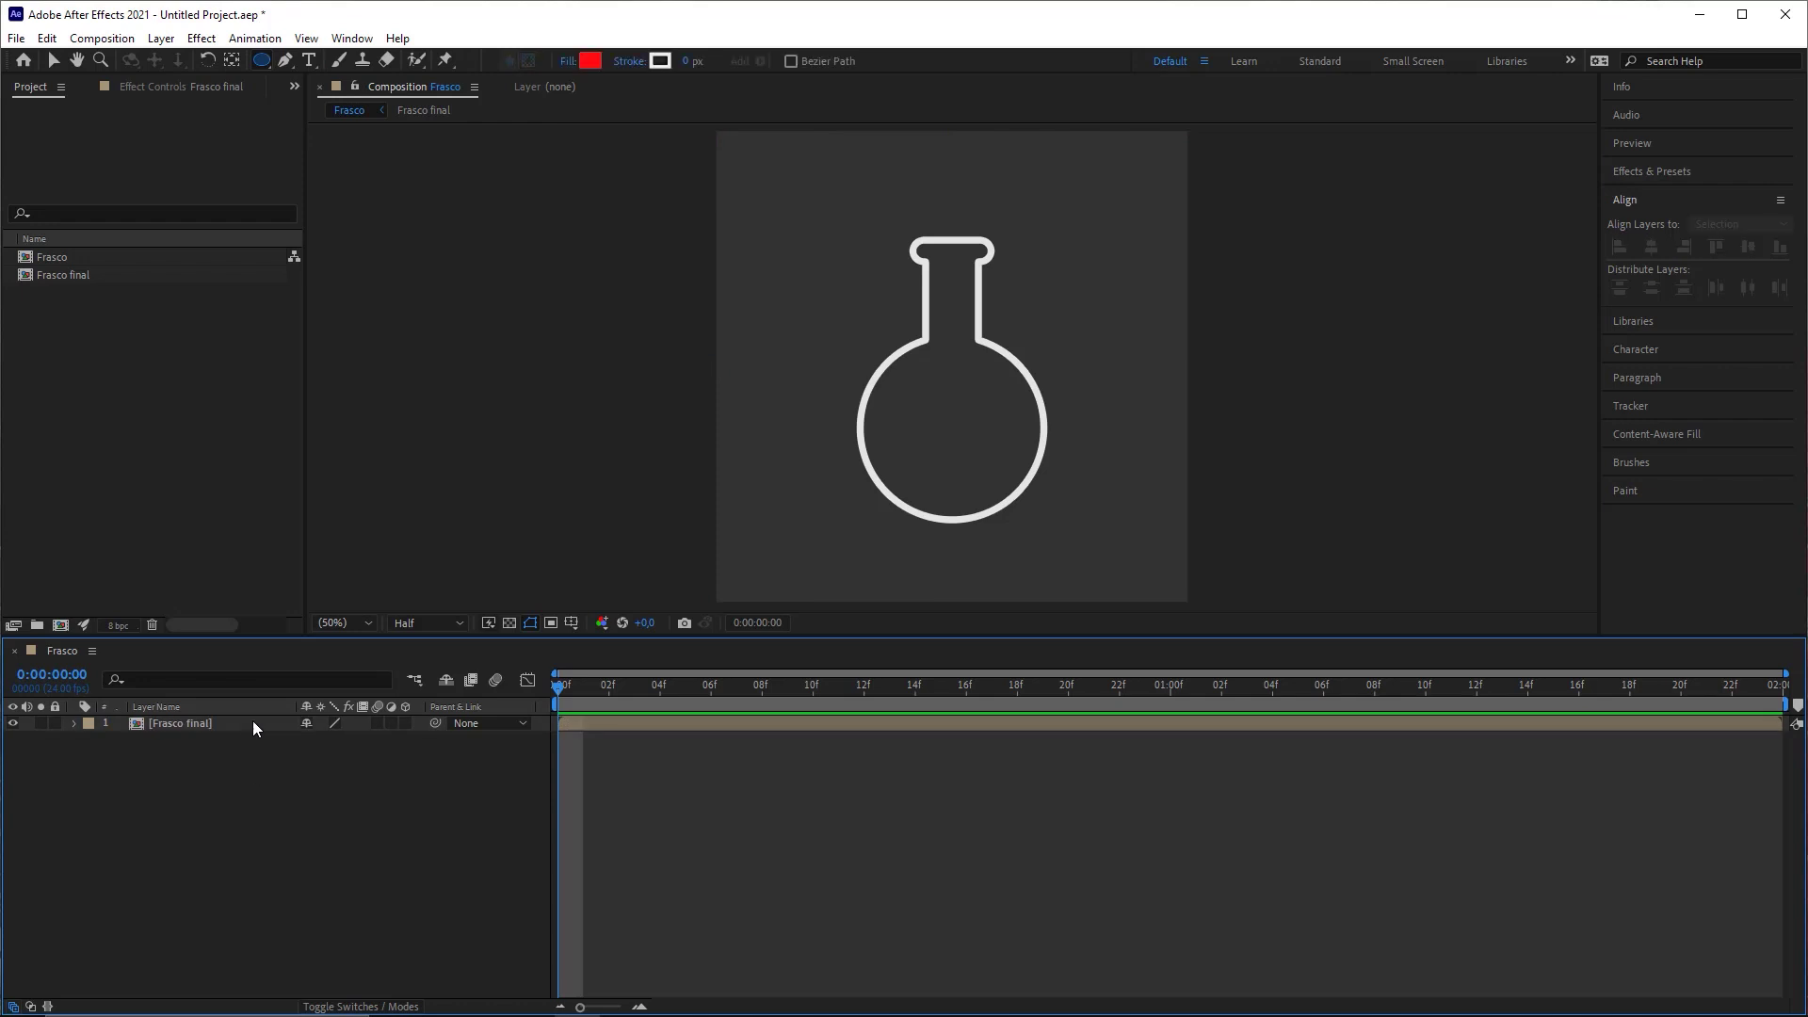
{"action": "left_click_drag", "start_coordinate": [889, 349], "coordinate": [1044, 482]}
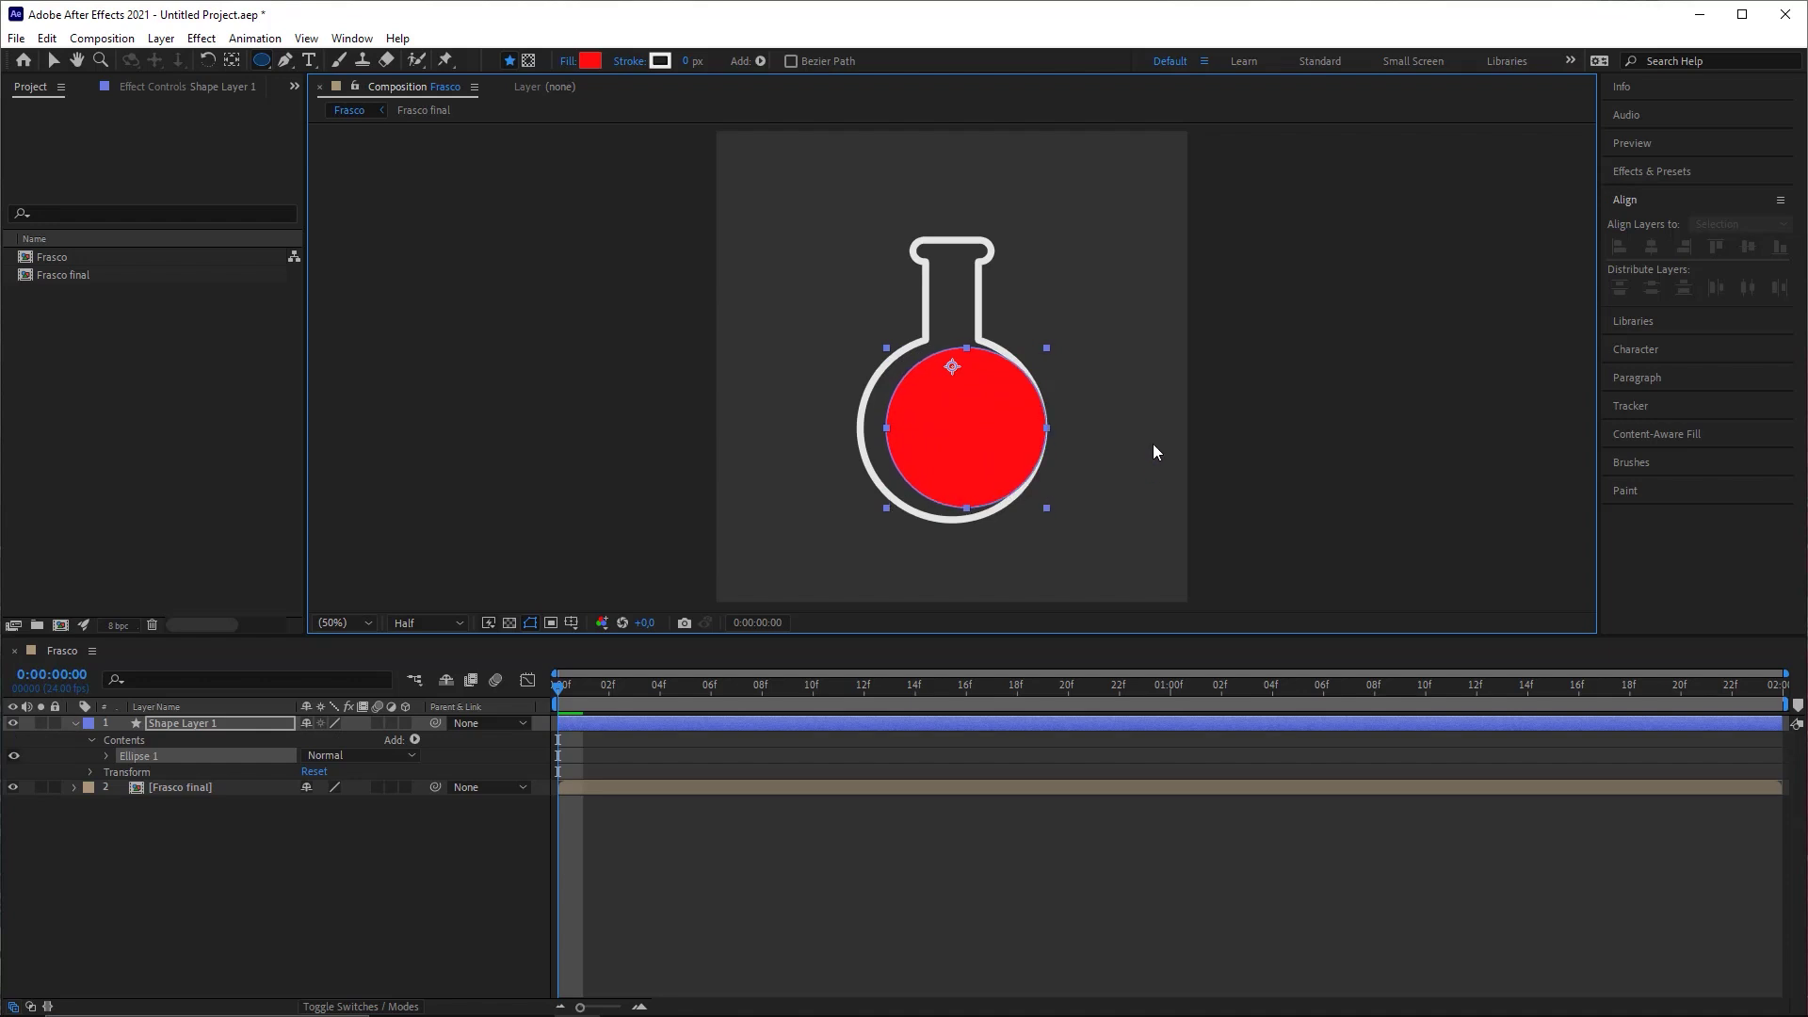
{"action": "key", "text": "v"}
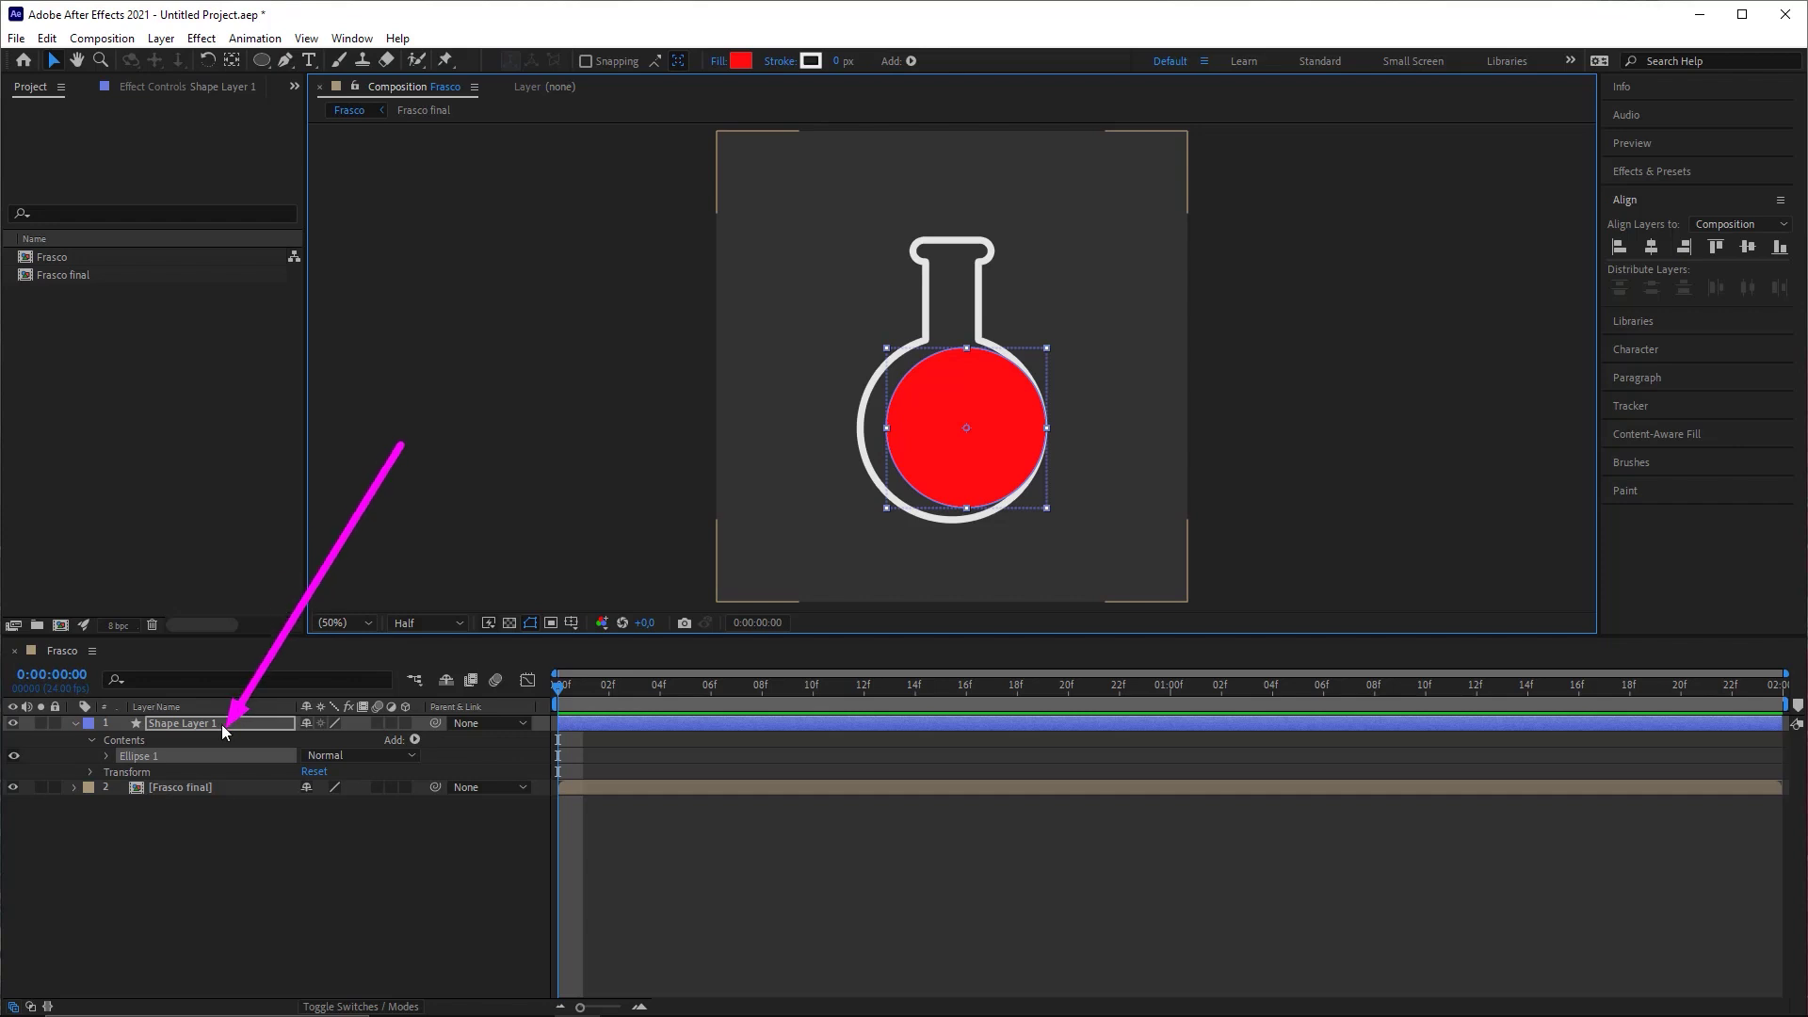
Step: Change the circle's fill color to cyan (0BFFFF)
{"action": "left_click", "coordinate": [740, 66]}
{"action": "left_click", "coordinate": [1070, 483]}
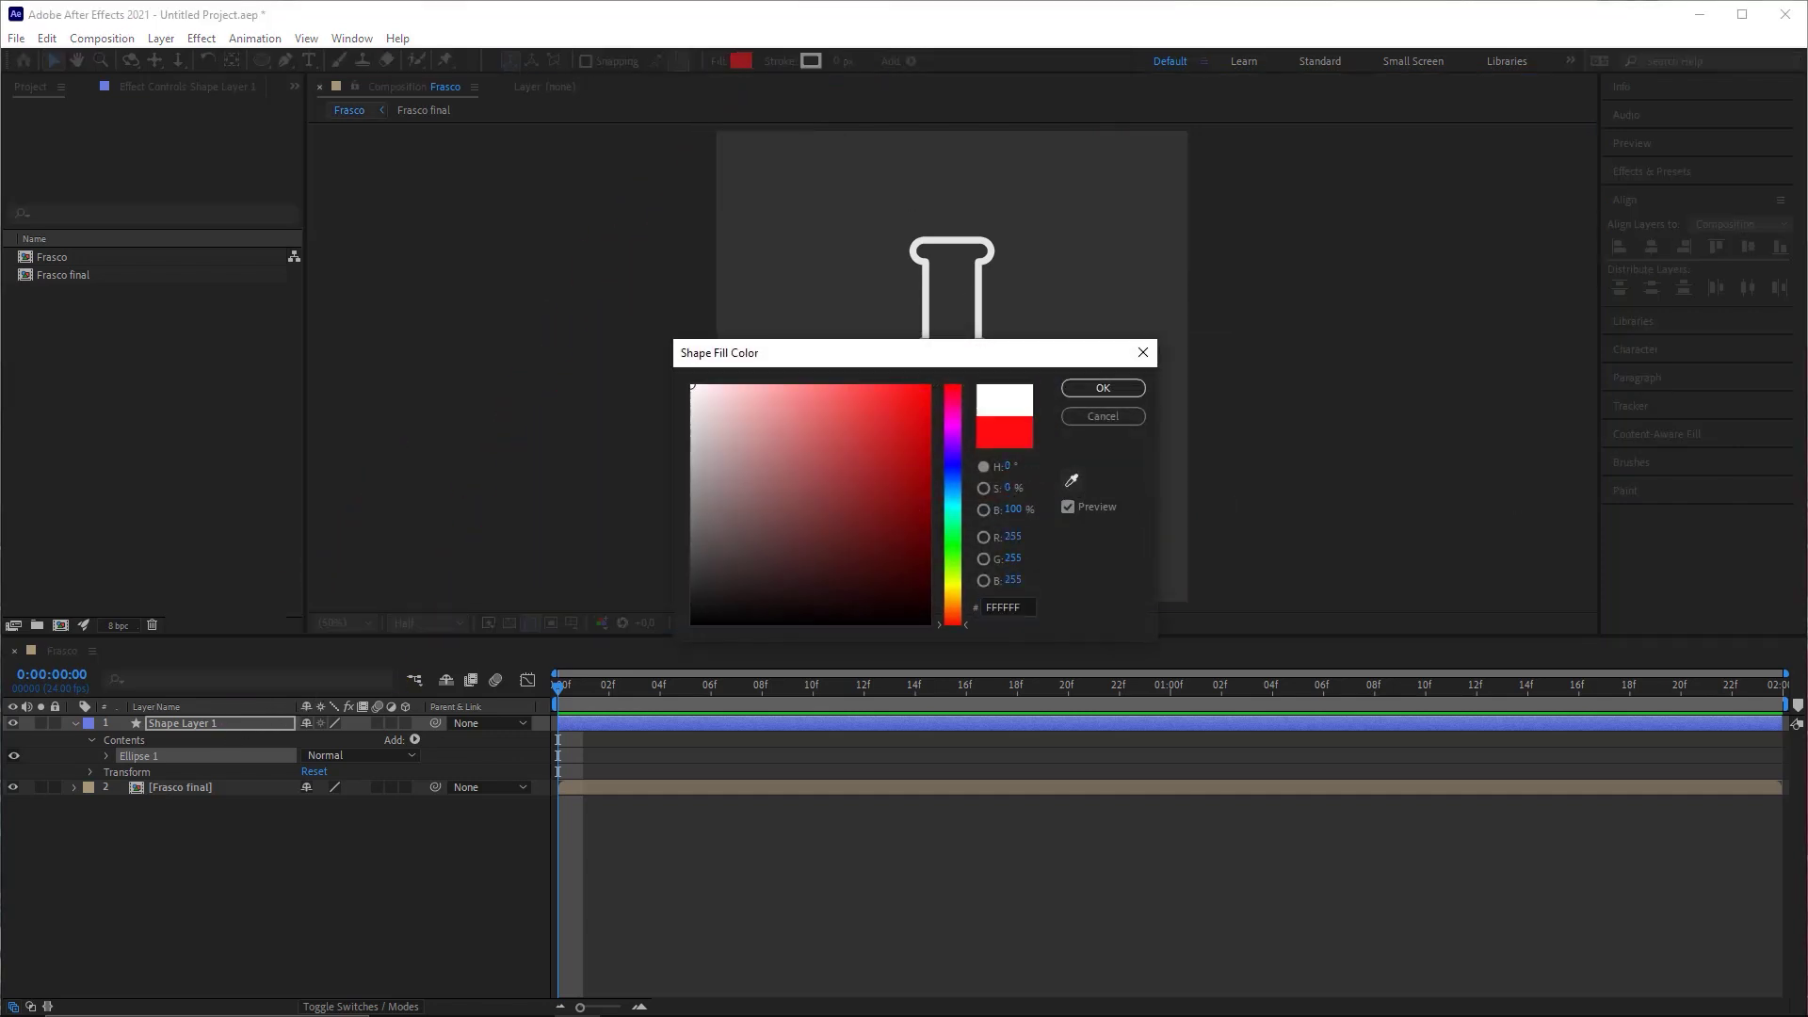
{"action": "left_click", "coordinate": [1117, 389]}
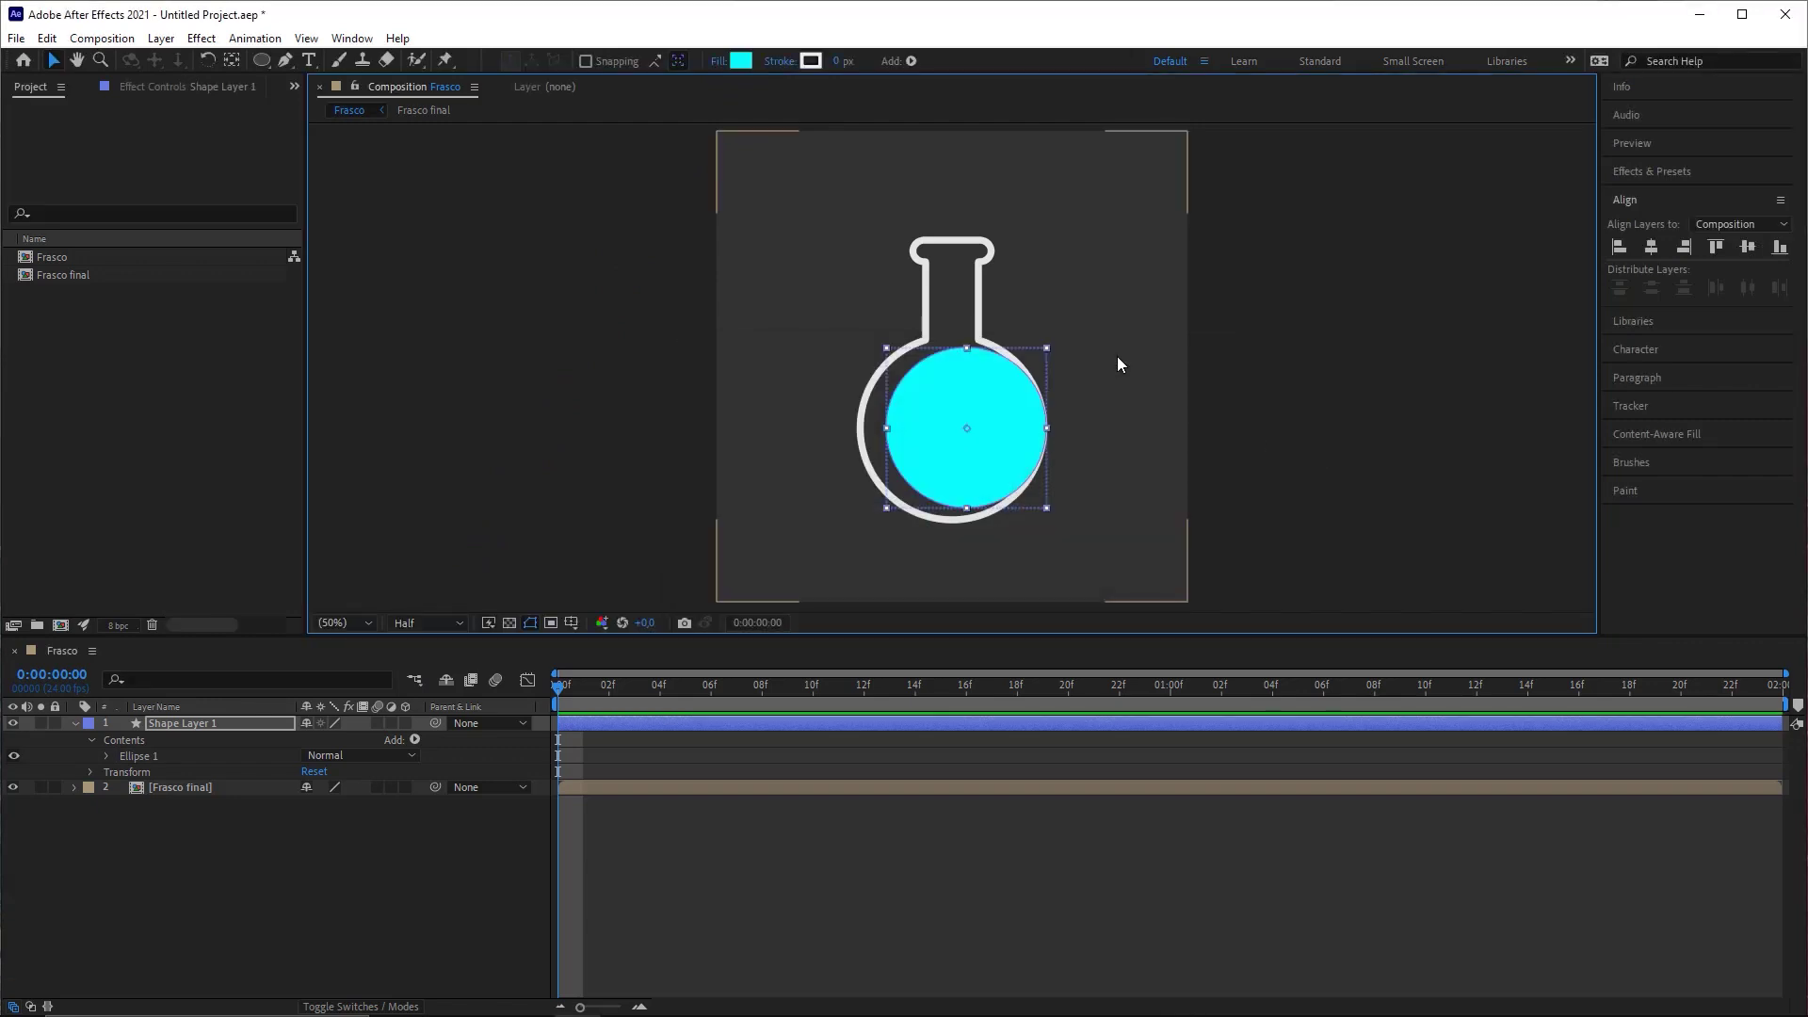
Step: Try a blue hue (0B8FFF) for the circle's fill and return to the cyan fill
{"action": "left_click", "coordinate": [741, 61]}
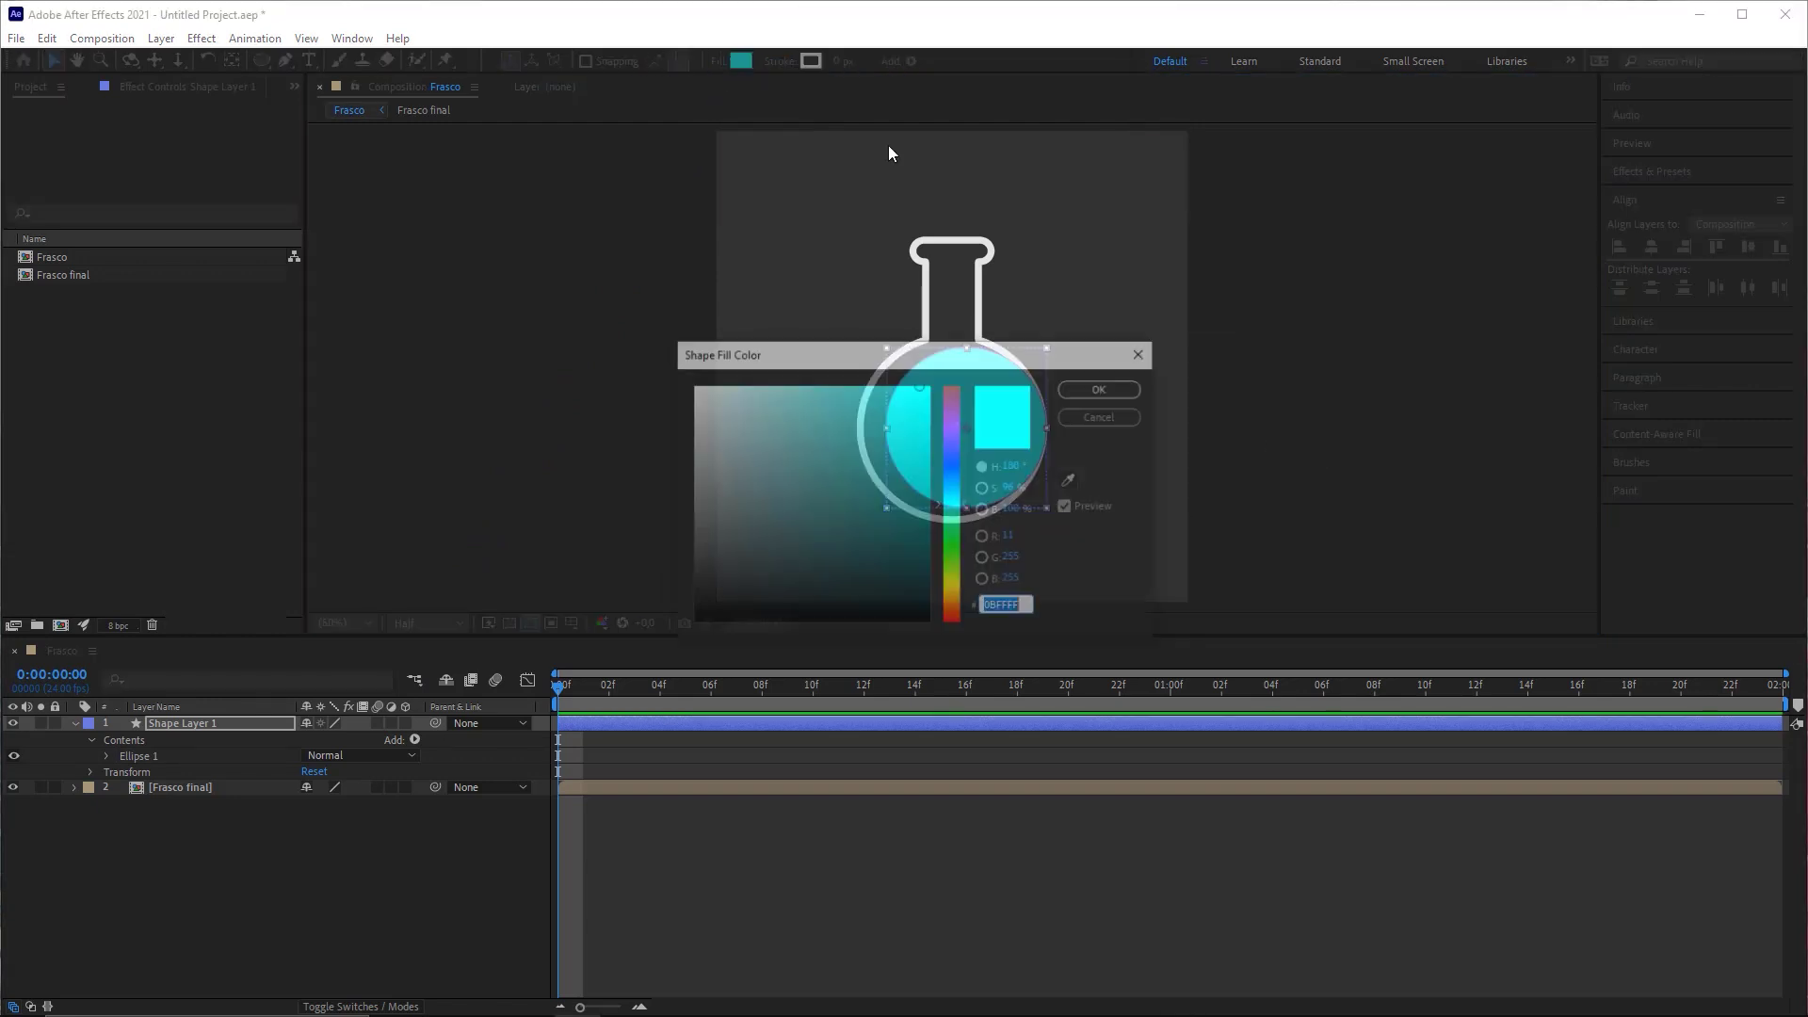
{"action": "left_click_drag", "start_coordinate": [971, 354], "coordinate": [607, 272]}
{"action": "mouse_move", "coordinate": [591, 431]}
{"action": "left_mouse_down"}
{"action": "mouse_move", "coordinate": [590, 459]}
{"action": "mouse_move", "coordinate": [591, 414]}
{"action": "left_mouse_up"}
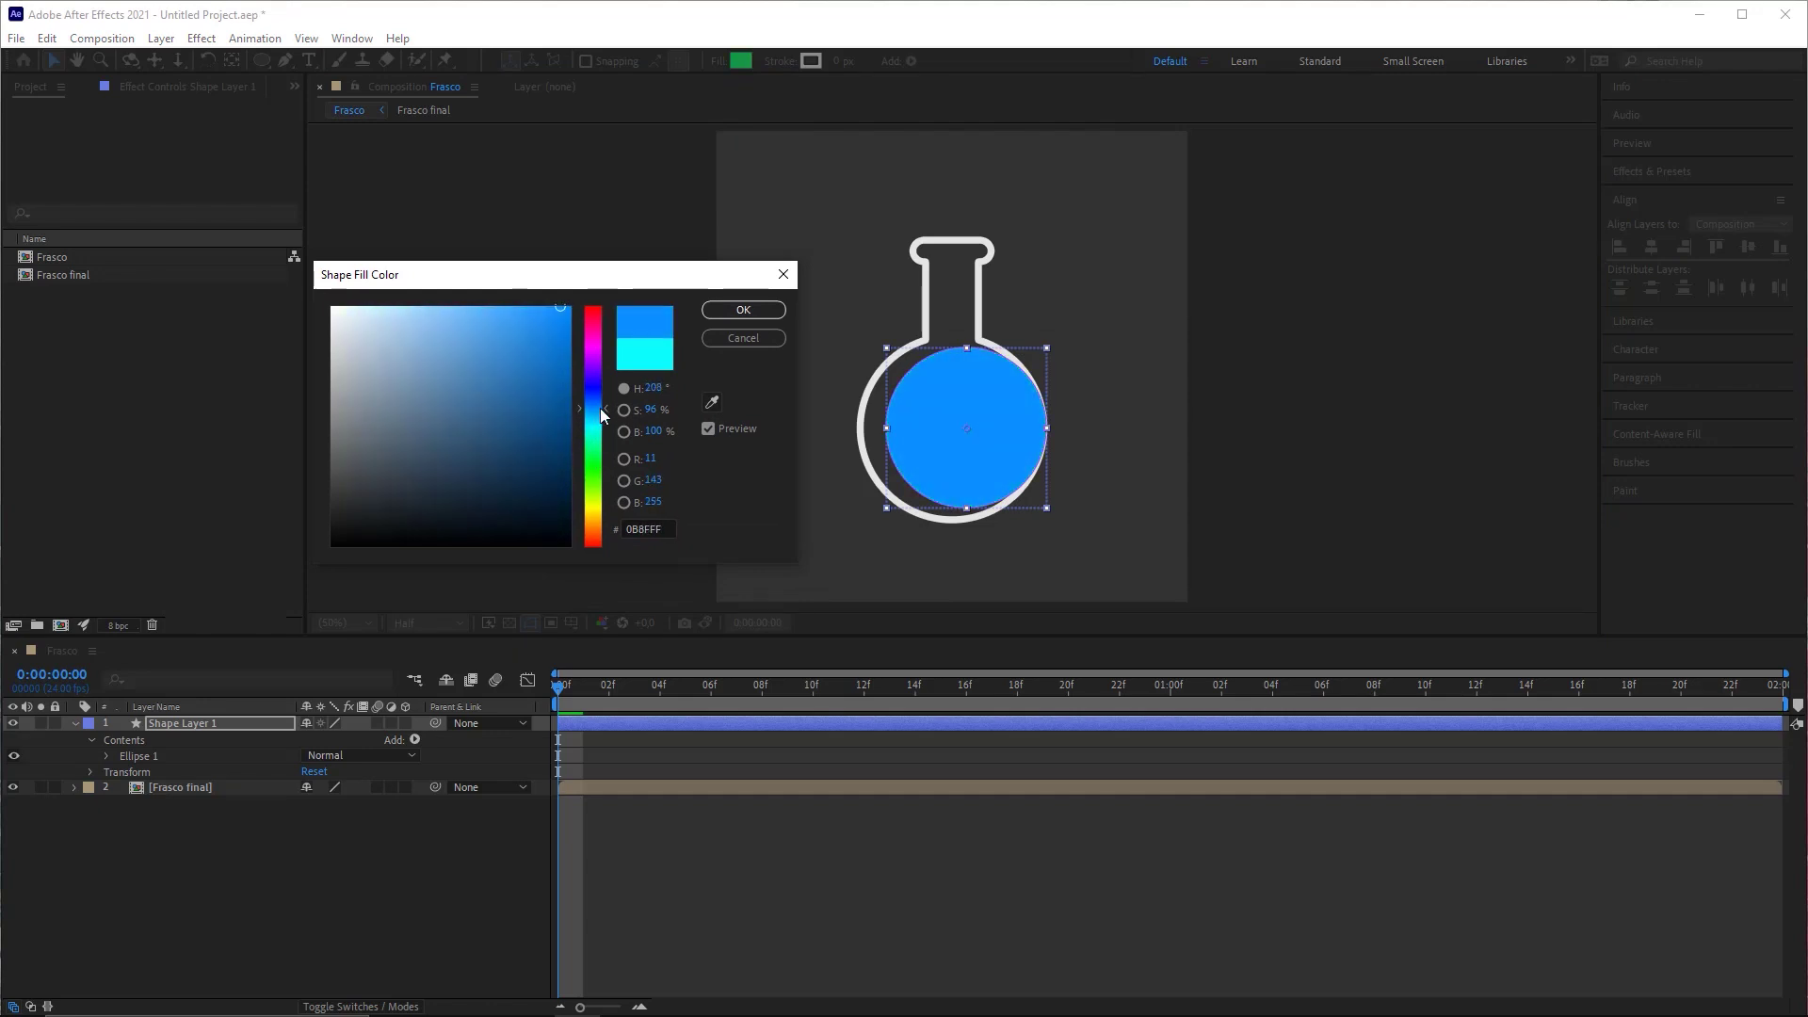
{"action": "left_click", "coordinate": [759, 344]}
{"action": "left_click", "coordinate": [742, 62]}
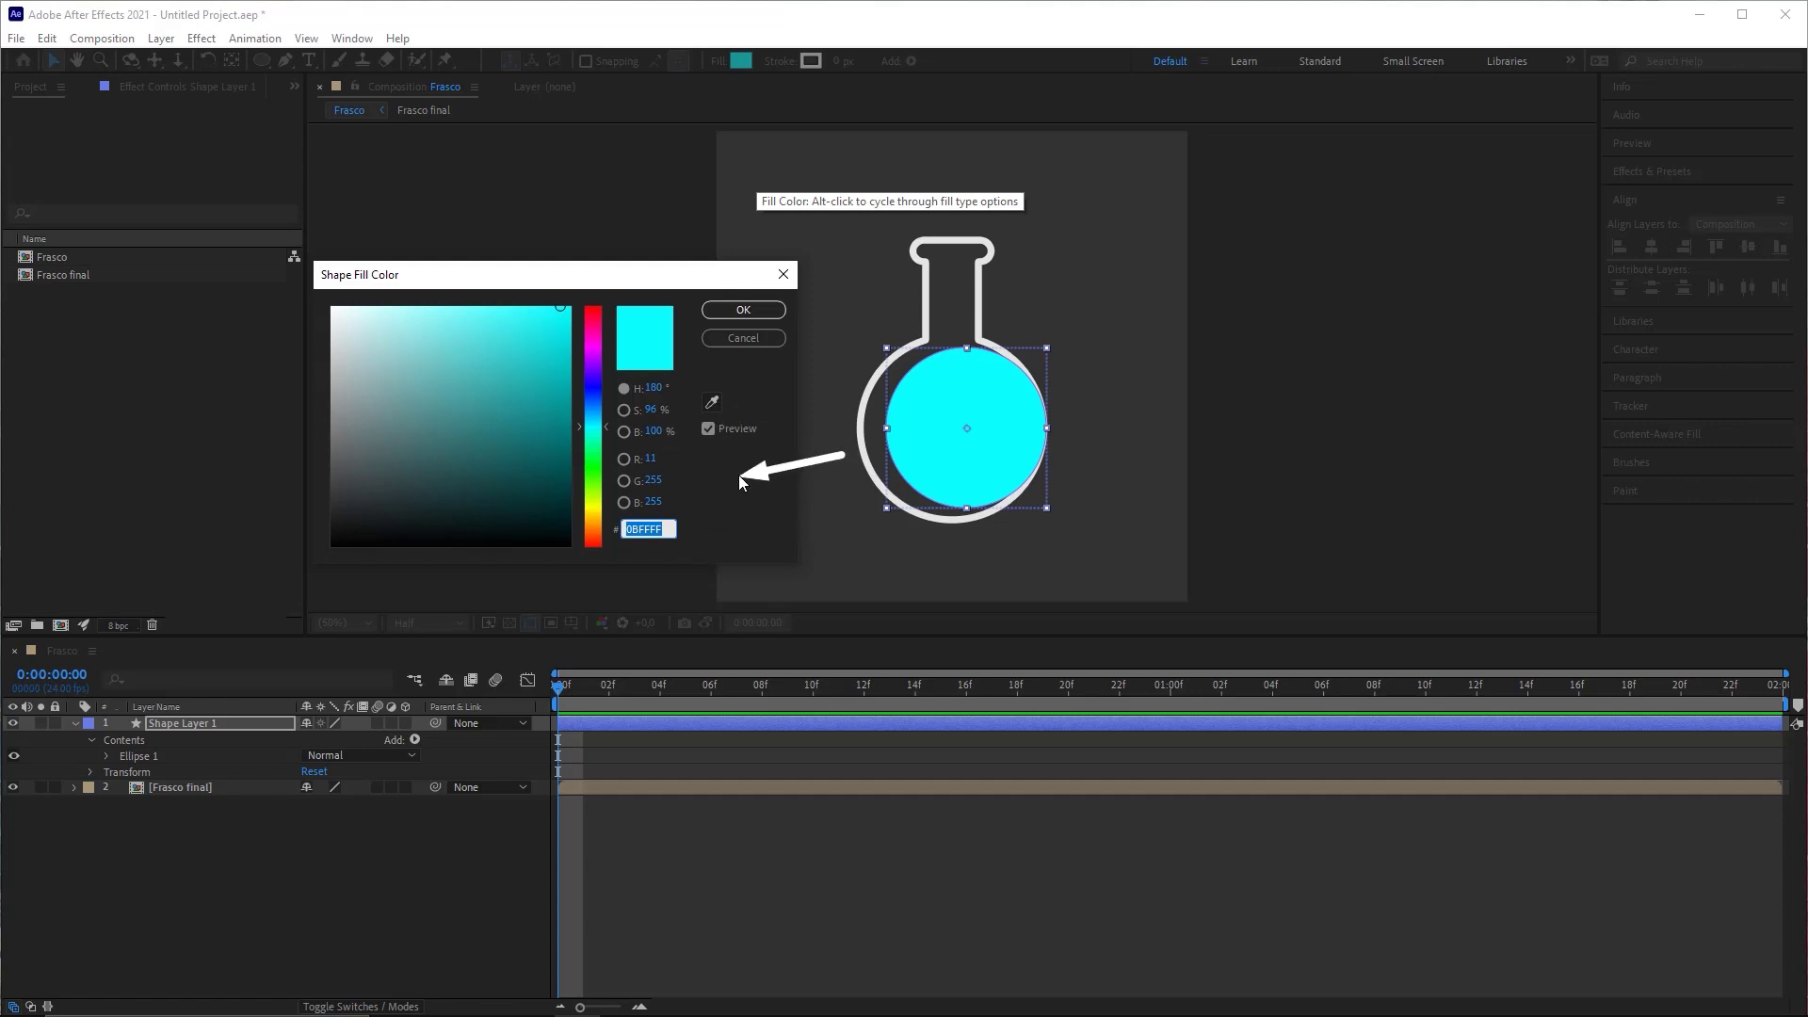
{"action": "left_click", "coordinate": [743, 310]}
{"action": "left_click", "coordinate": [887, 817]}
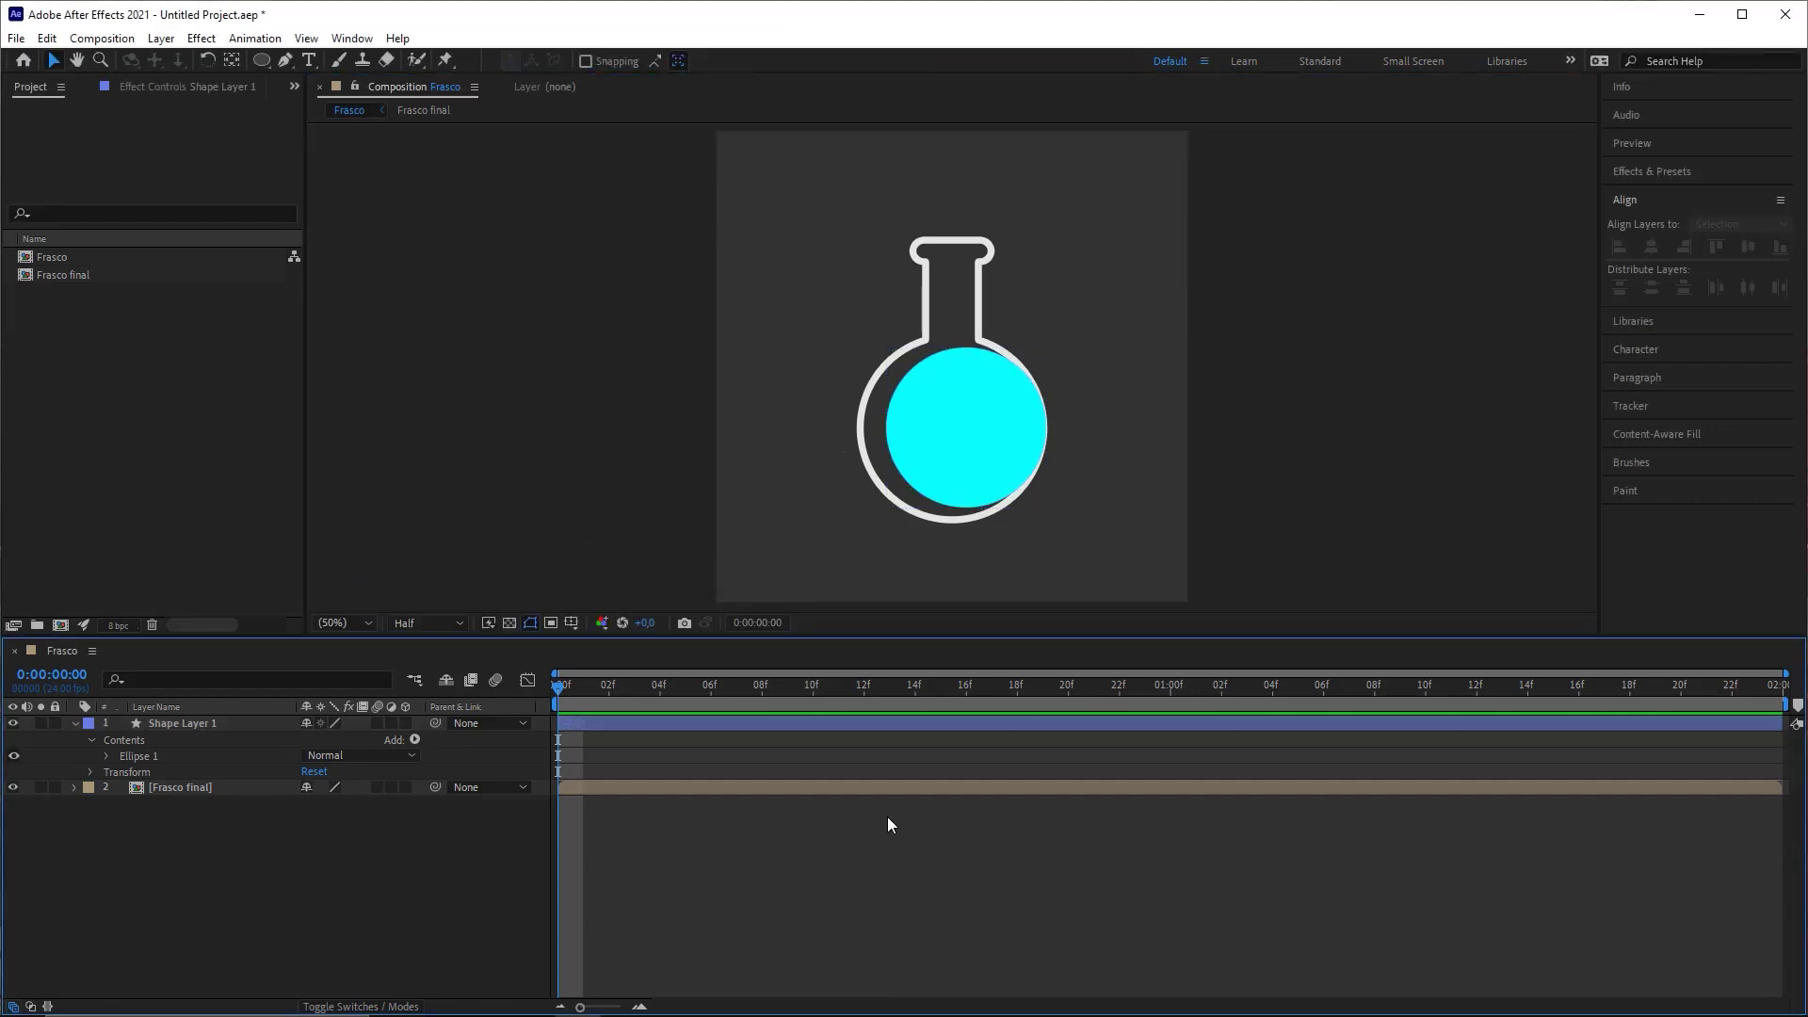
Step: Move the cyan circle to the middle of the flask's body and center it horizontally in the composition
{"action": "left_click", "coordinate": [998, 398]}
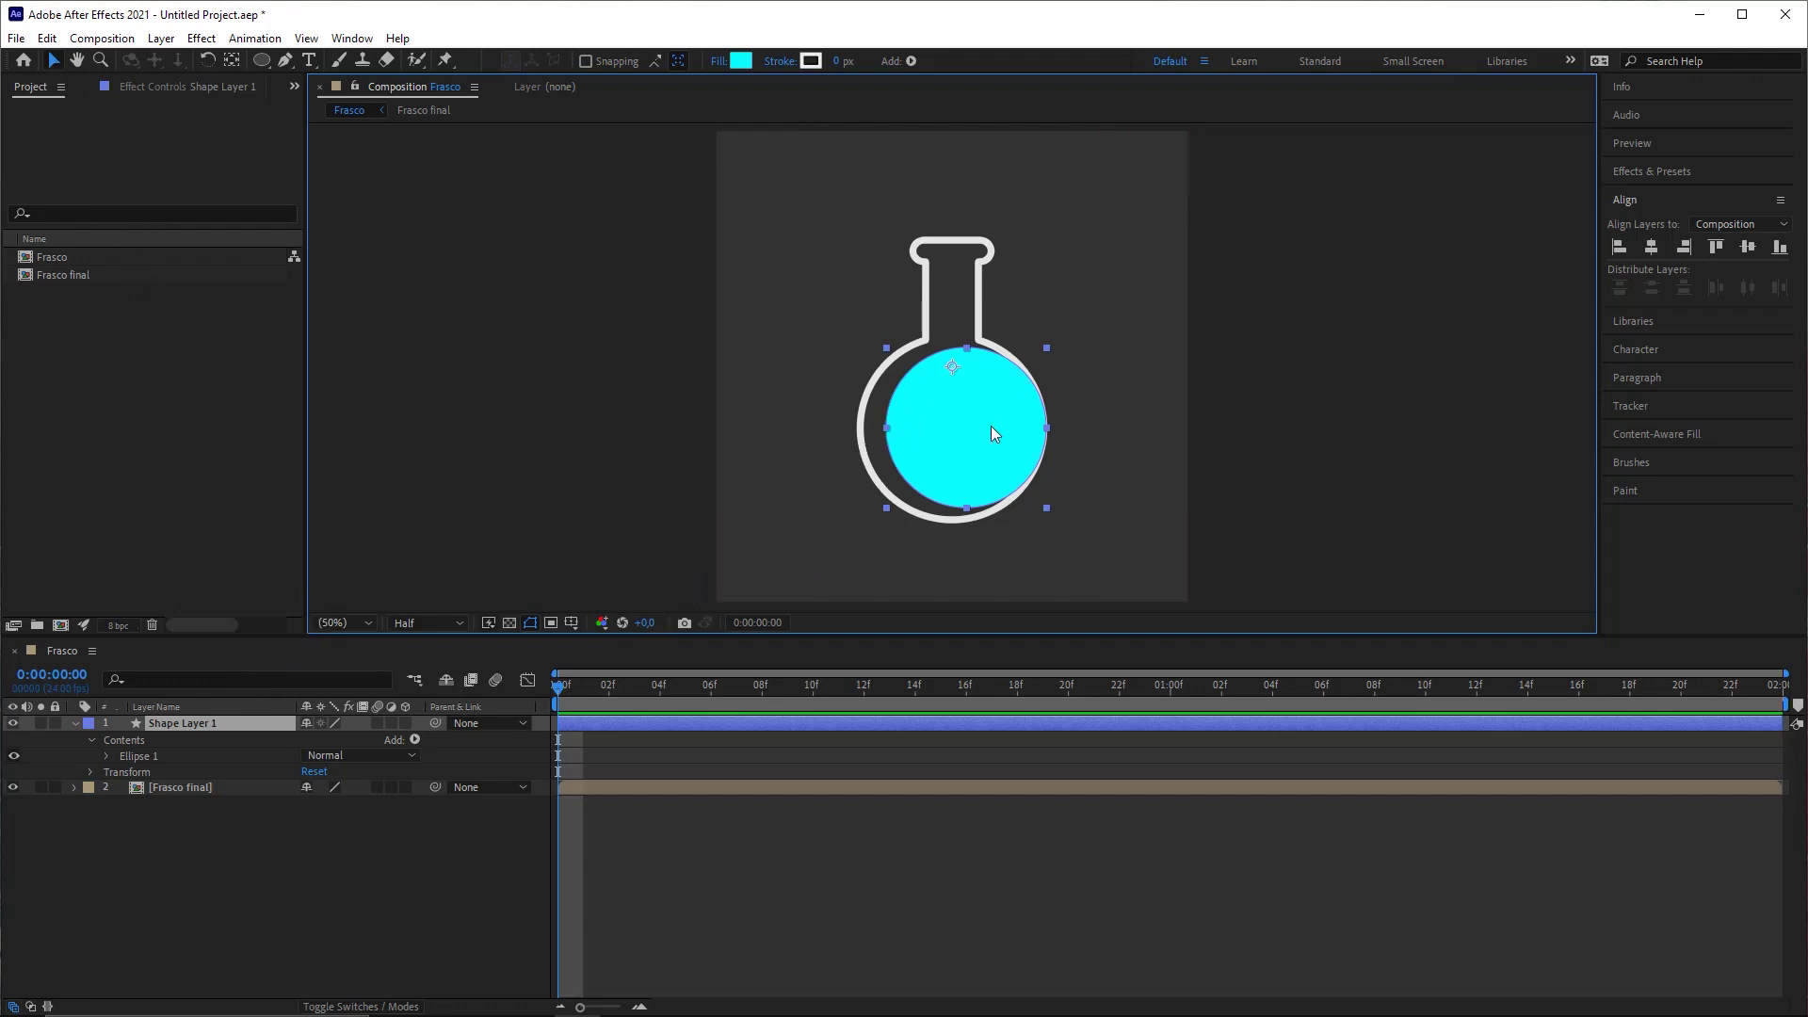
{"action": "left_click_drag", "start_coordinate": [1004, 414], "coordinate": [989, 413]}
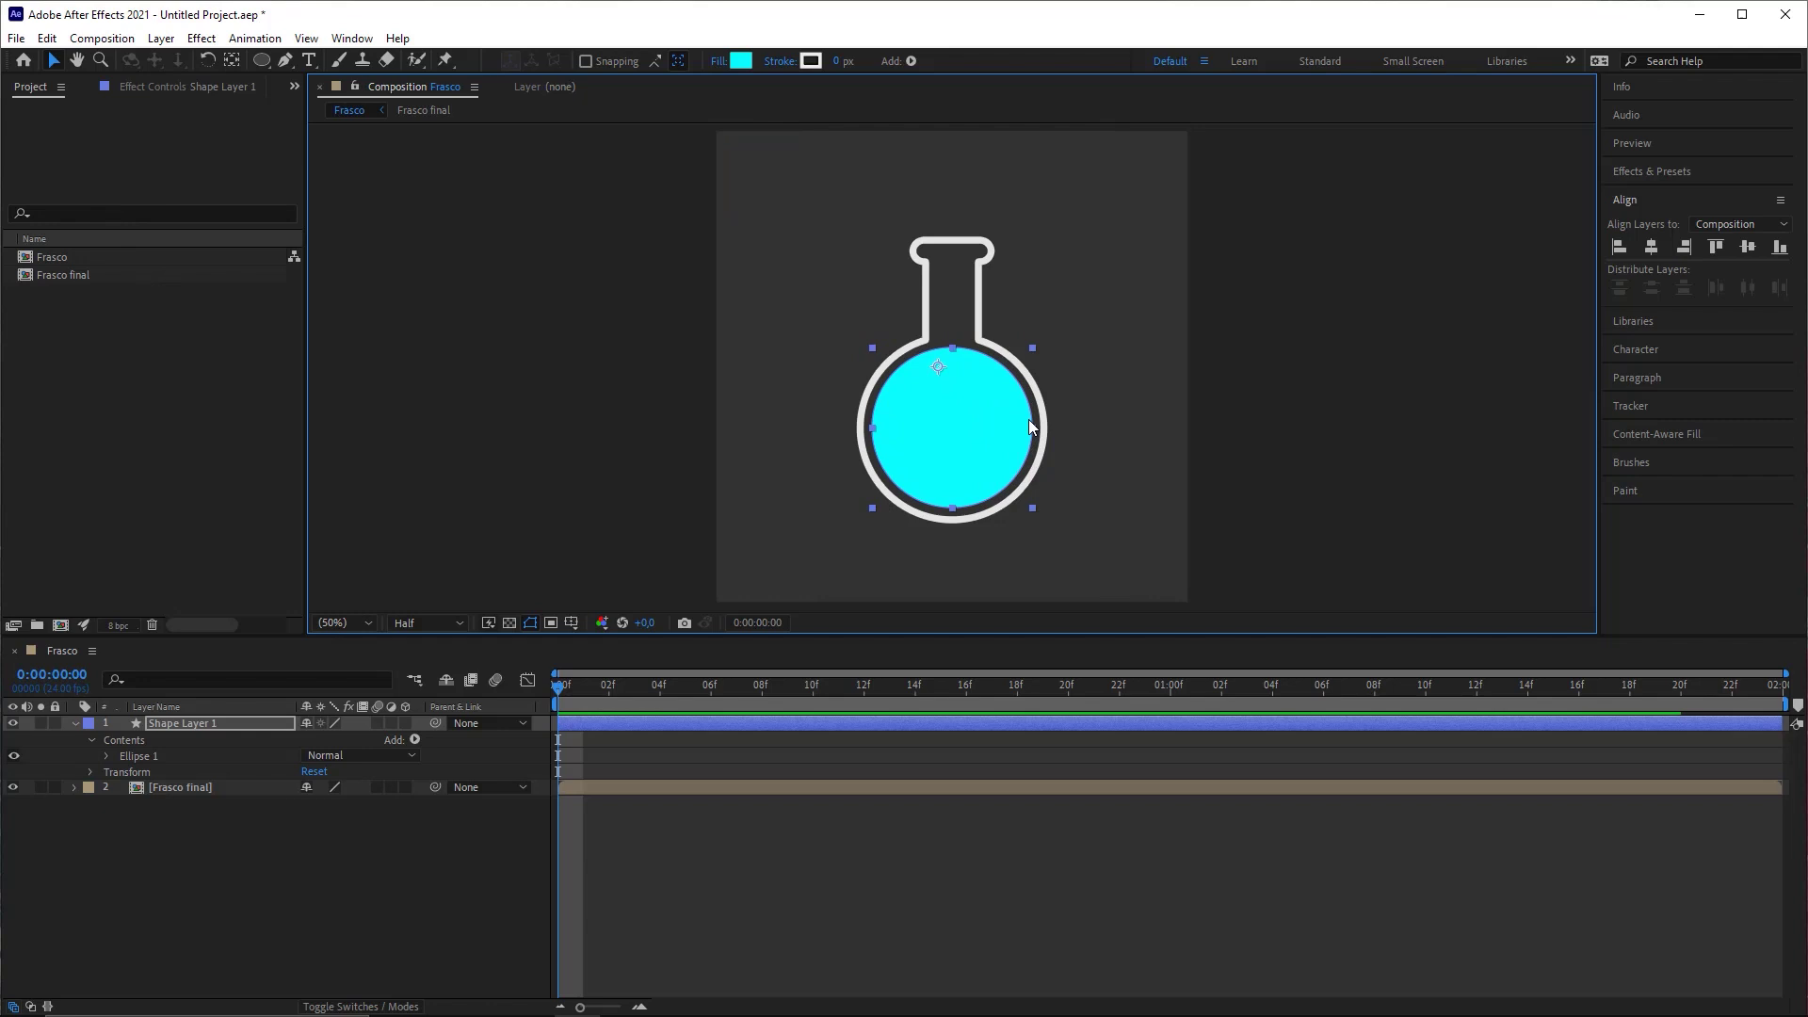
{"action": "left_click", "coordinate": [1649, 249]}
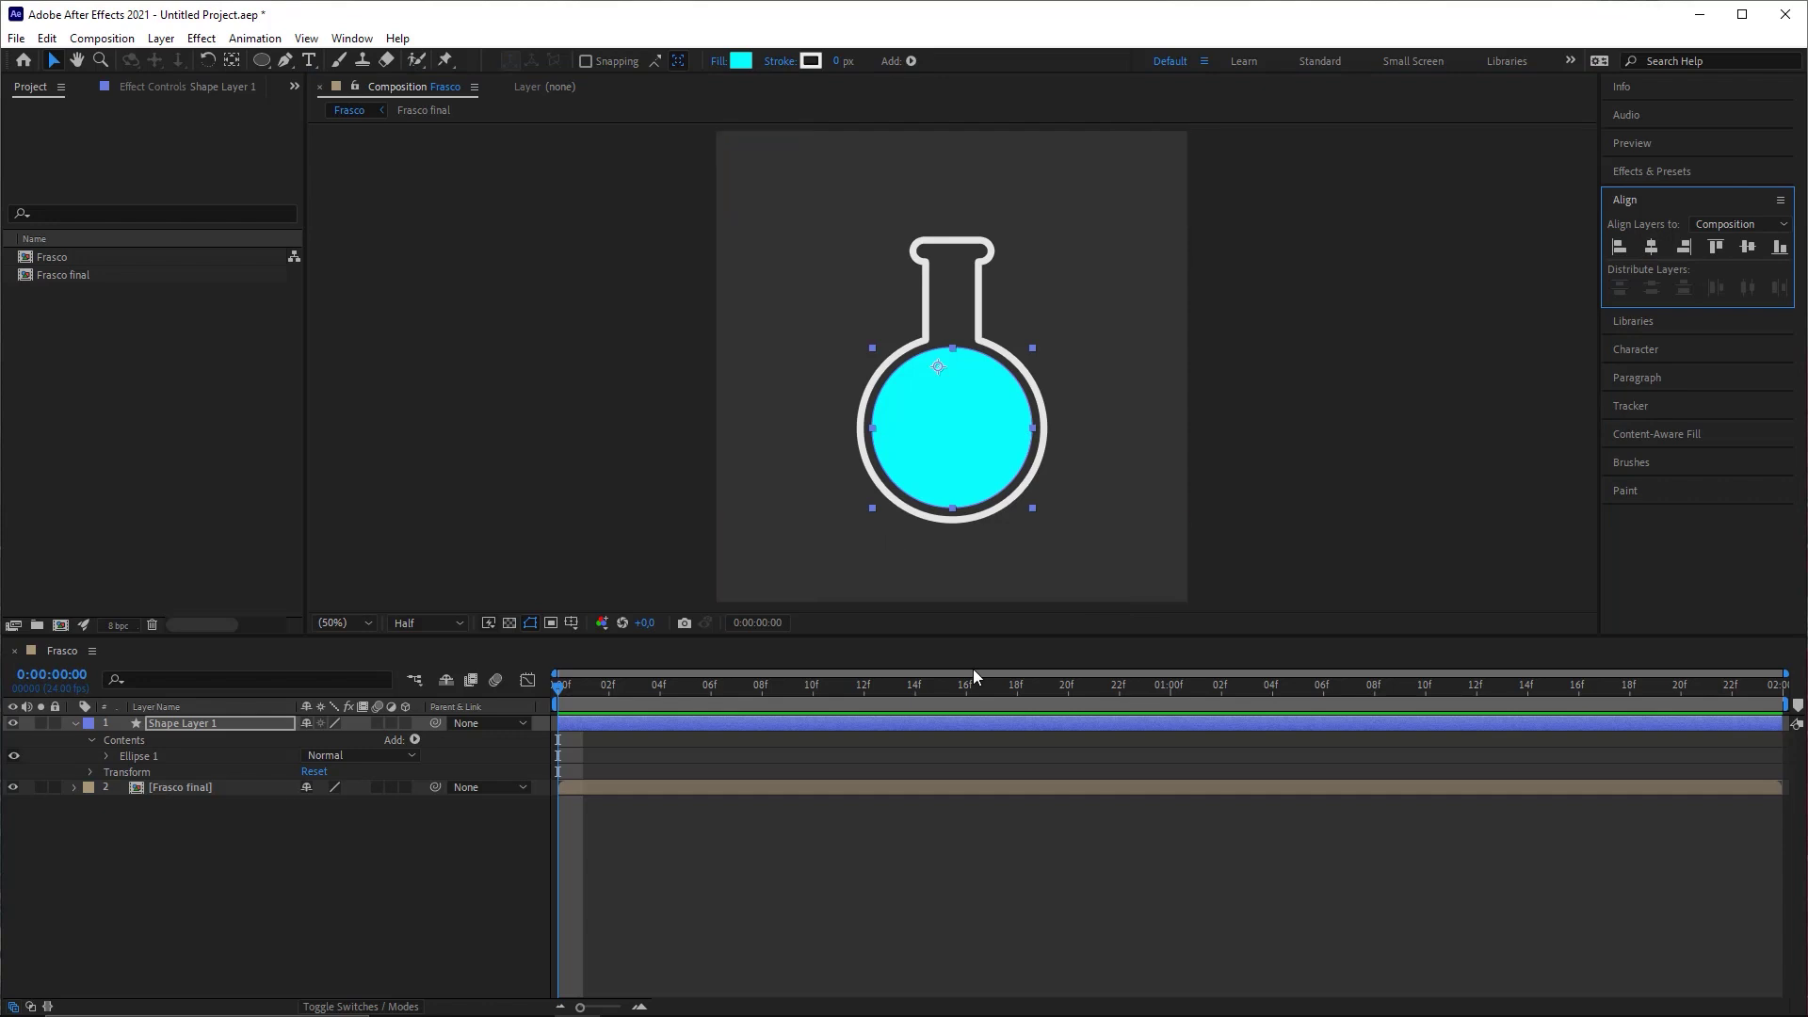
Step: Nudge the cyan circle vertically until it sits with an even gap inside the flask's outline
{"action": "key", "text": "shift+Down"}
{"action": "key", "text": "shift+Down"}
{"action": "key", "text": "shift+Up"}
{"action": "key", "text": "shift+Up"}
{"action": "key", "text": "shift+Up"}
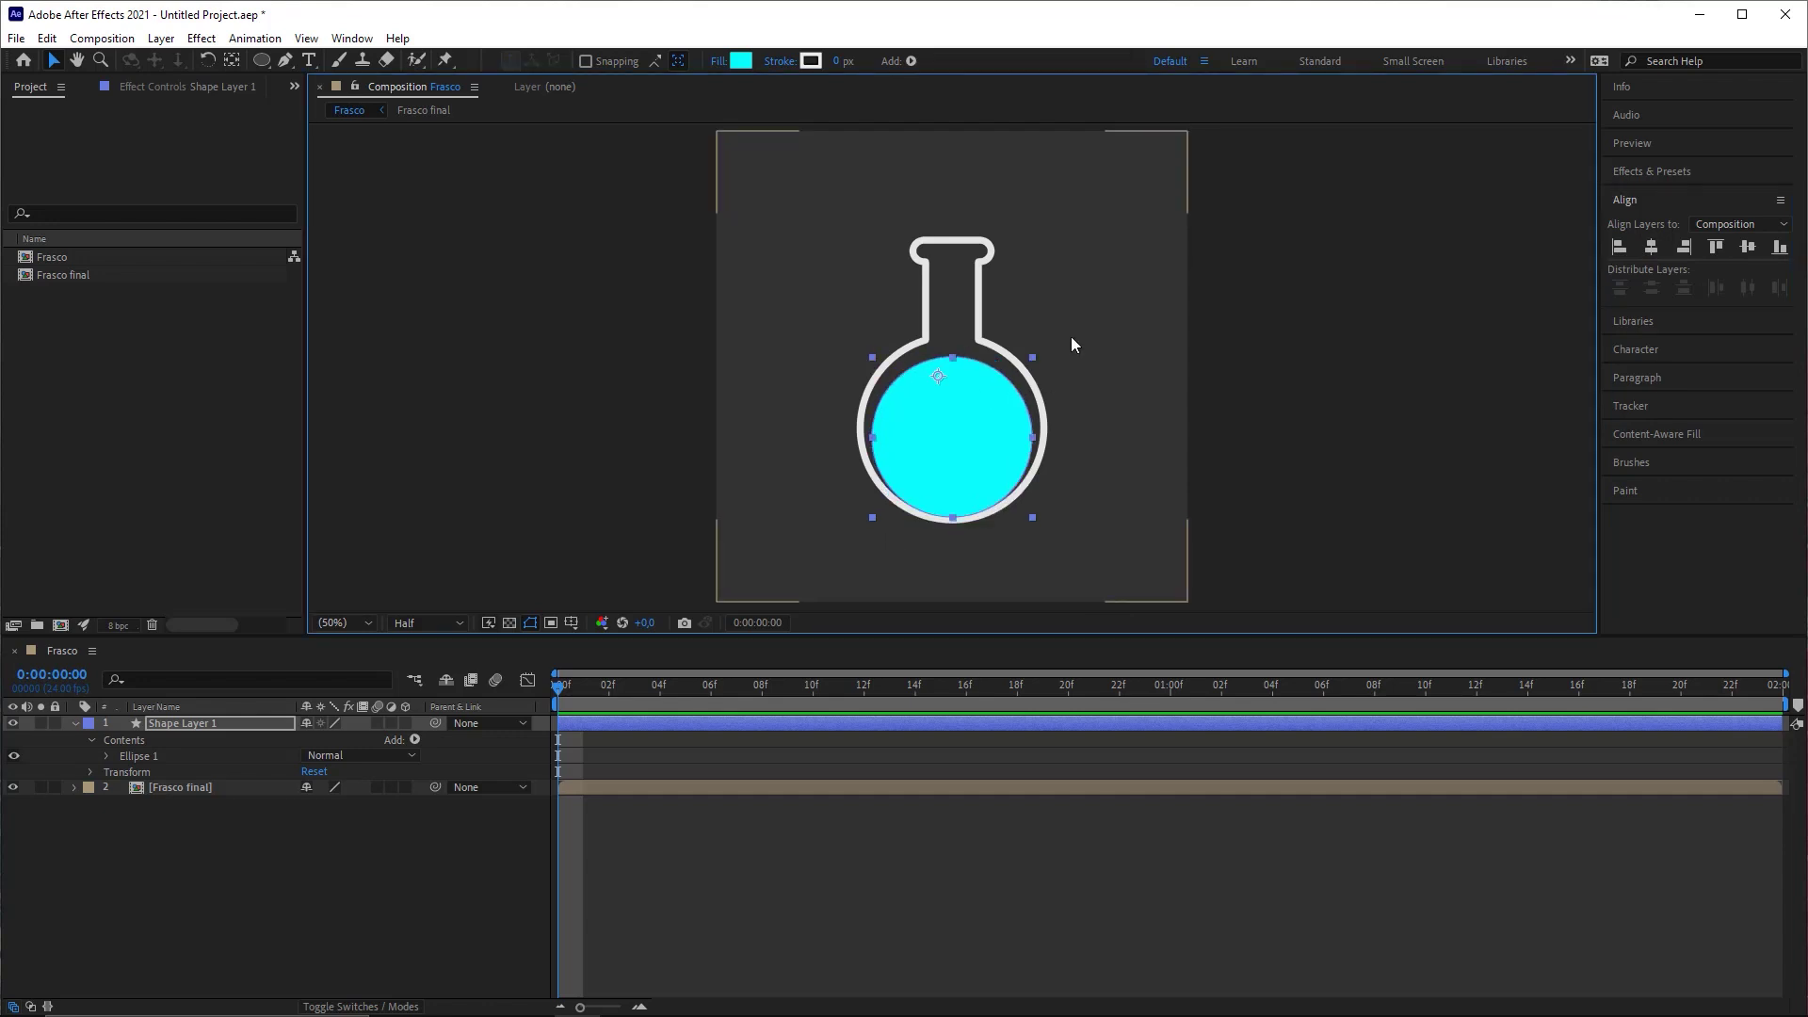
{"action": "key", "text": "shift+Down"}
{"action": "key", "text": "Down"}
{"action": "key", "text": "Down"}
{"action": "key", "text": "Down"}
{"action": "key", "text": "Up"}
{"action": "key", "text": "Up"}
{"action": "key", "text": "Up"}
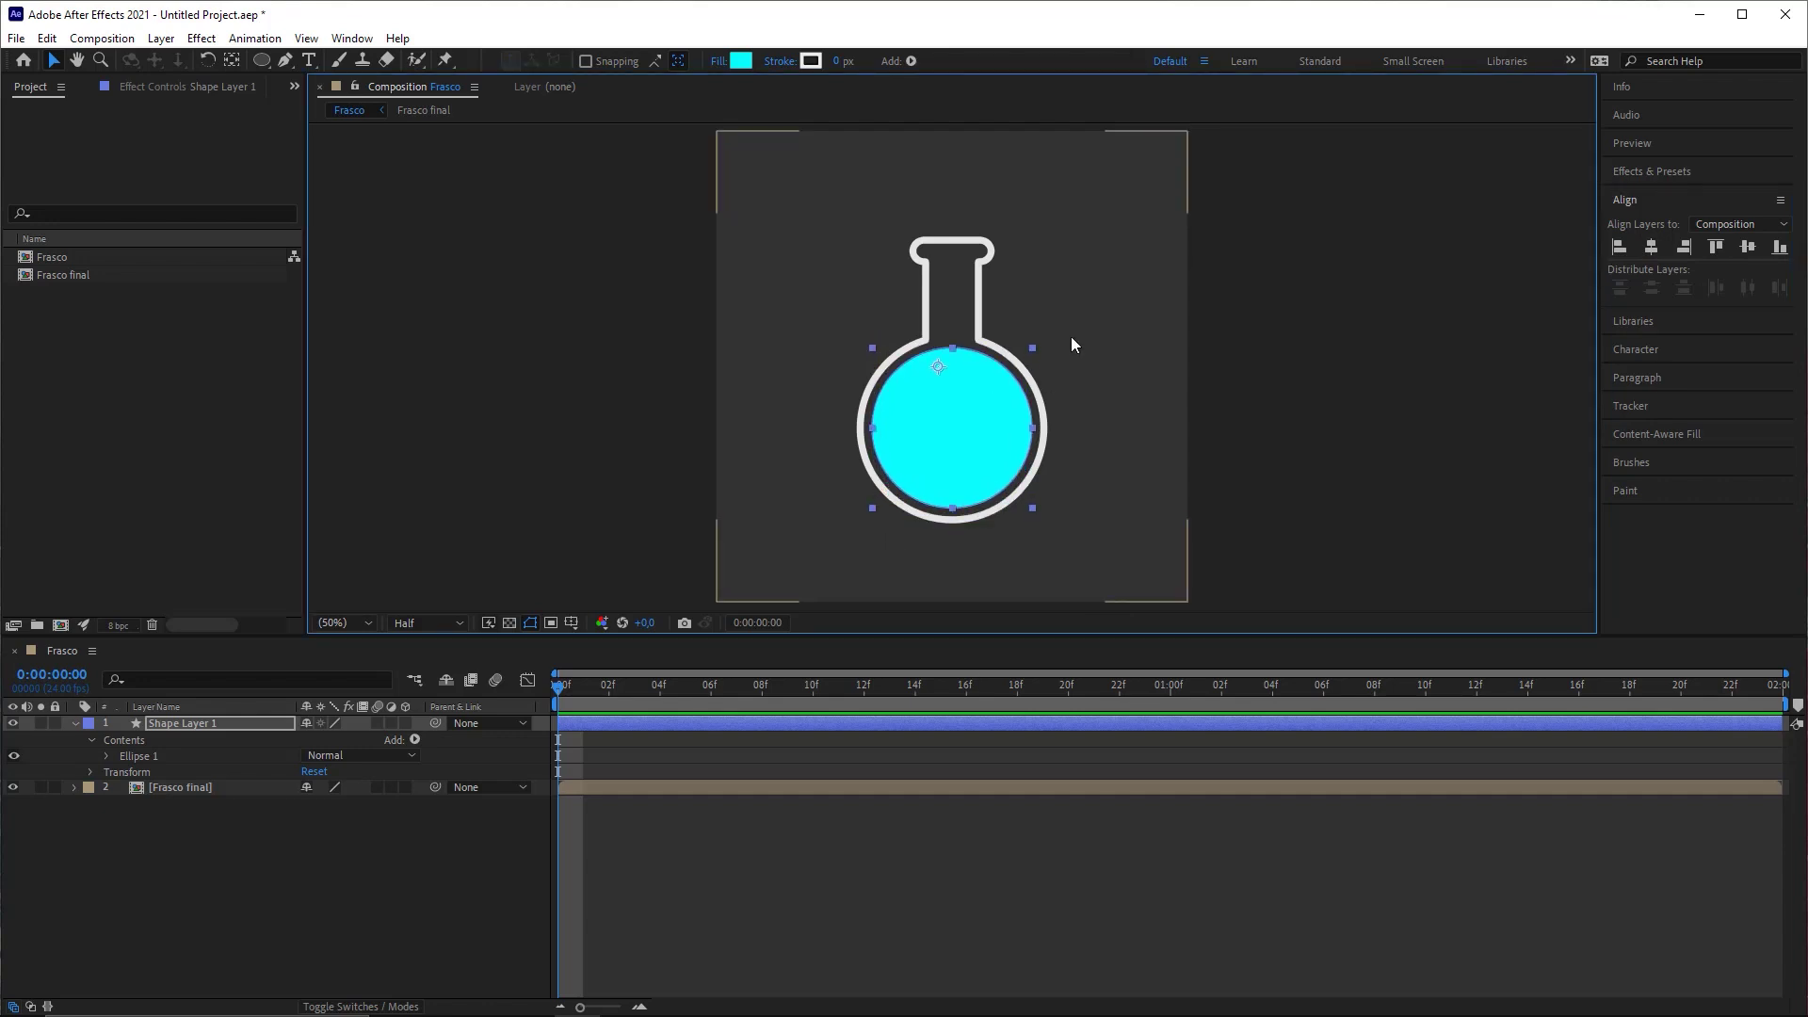
{"action": "key", "text": "Down"}
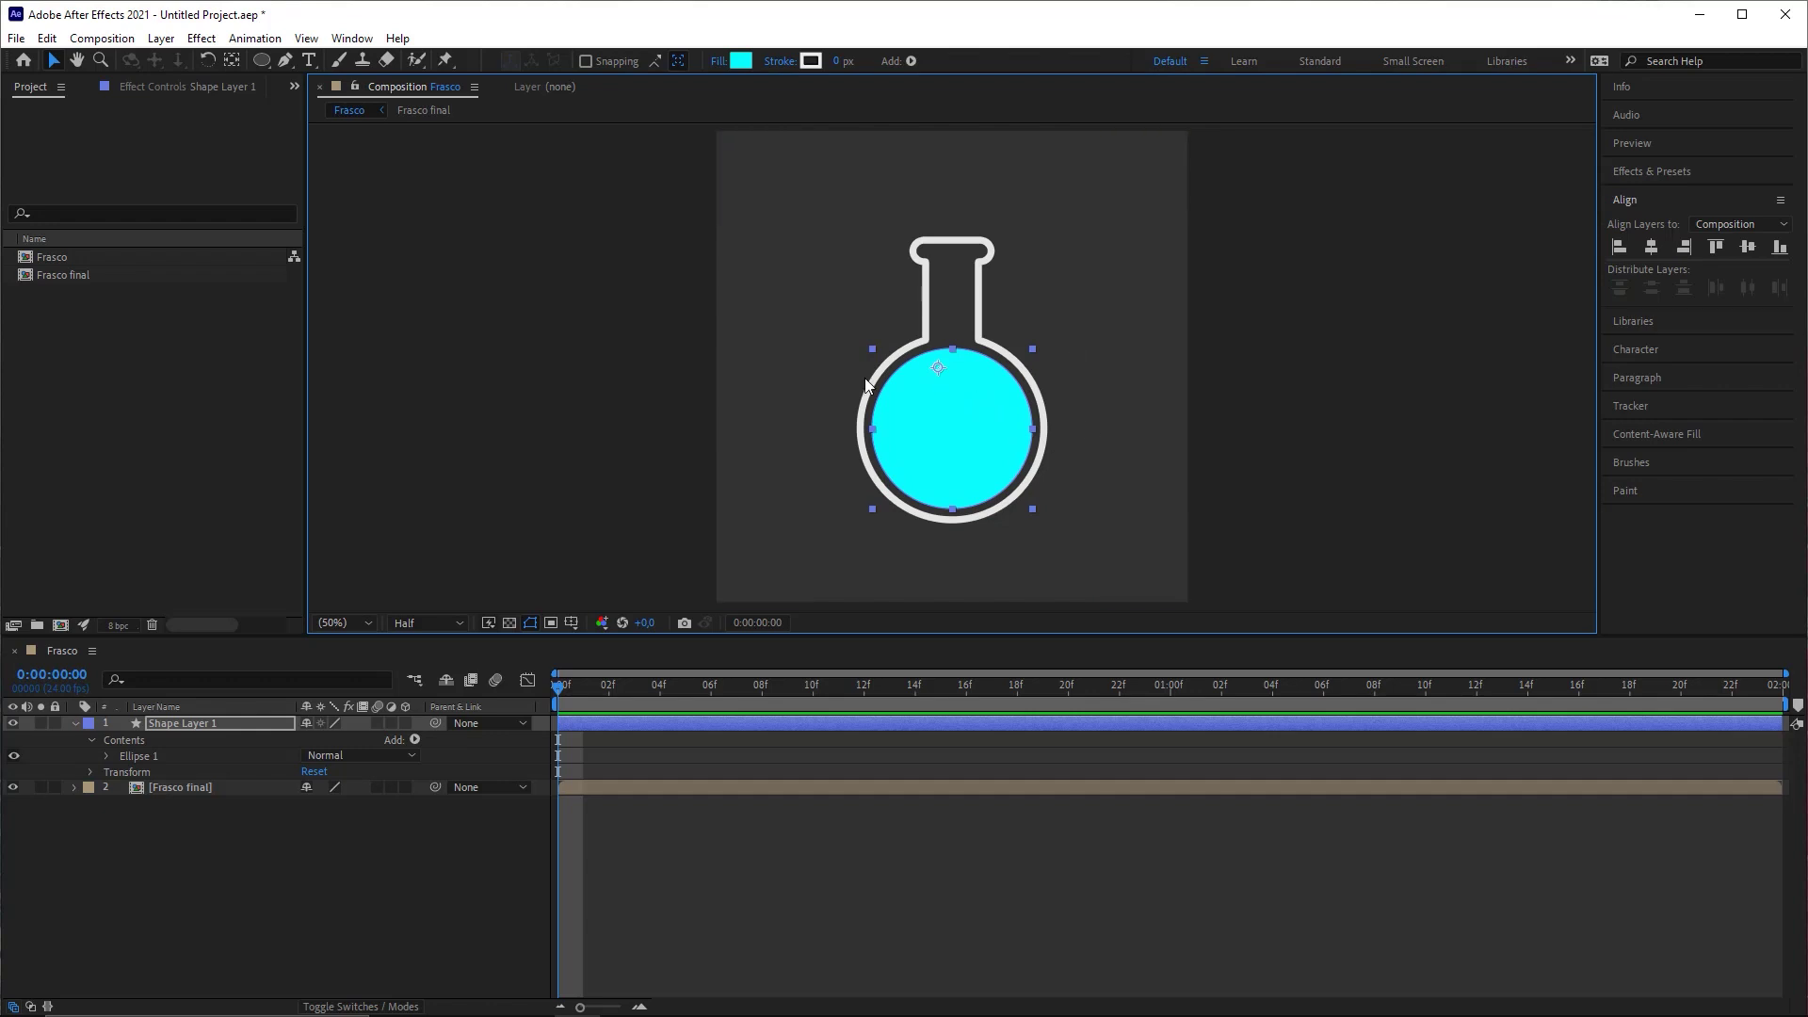
Step: Try scaling the cyan circle up and down, undoing each resize
{"action": "left_click_drag", "start_coordinate": [1033, 509], "coordinate": [1087, 547]}
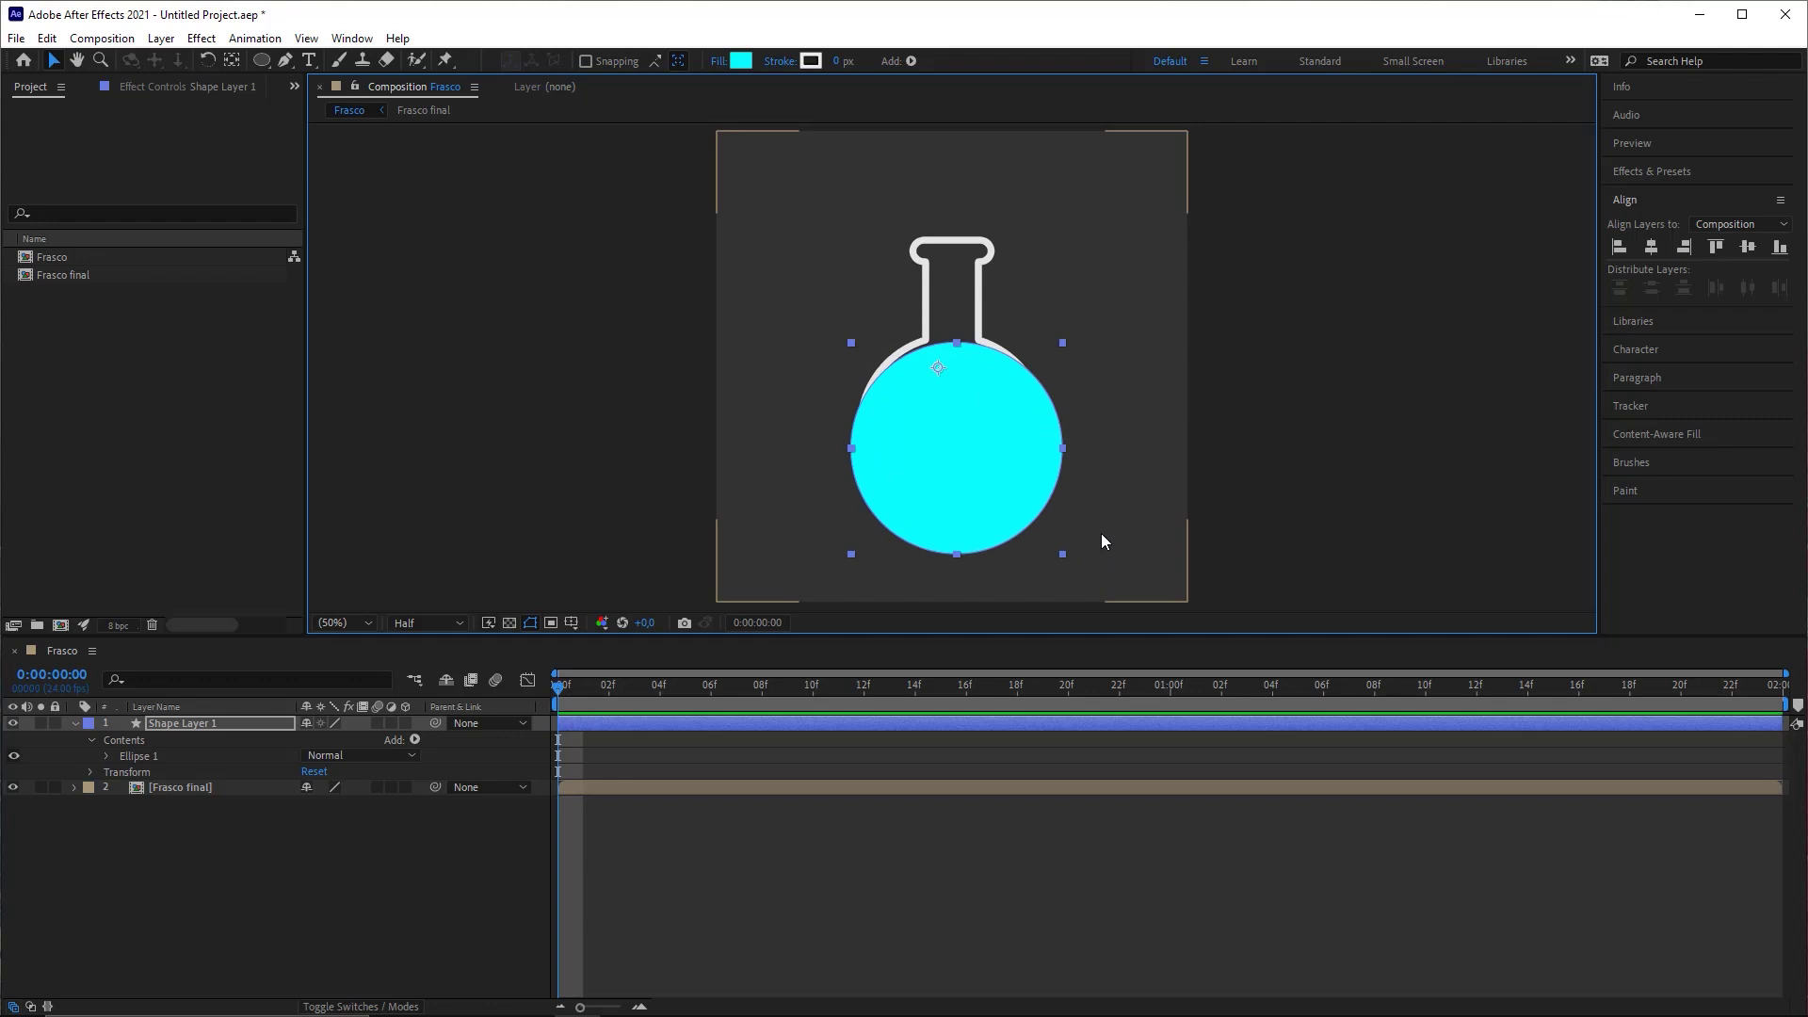
{"action": "key", "text": "ctrl+z"}
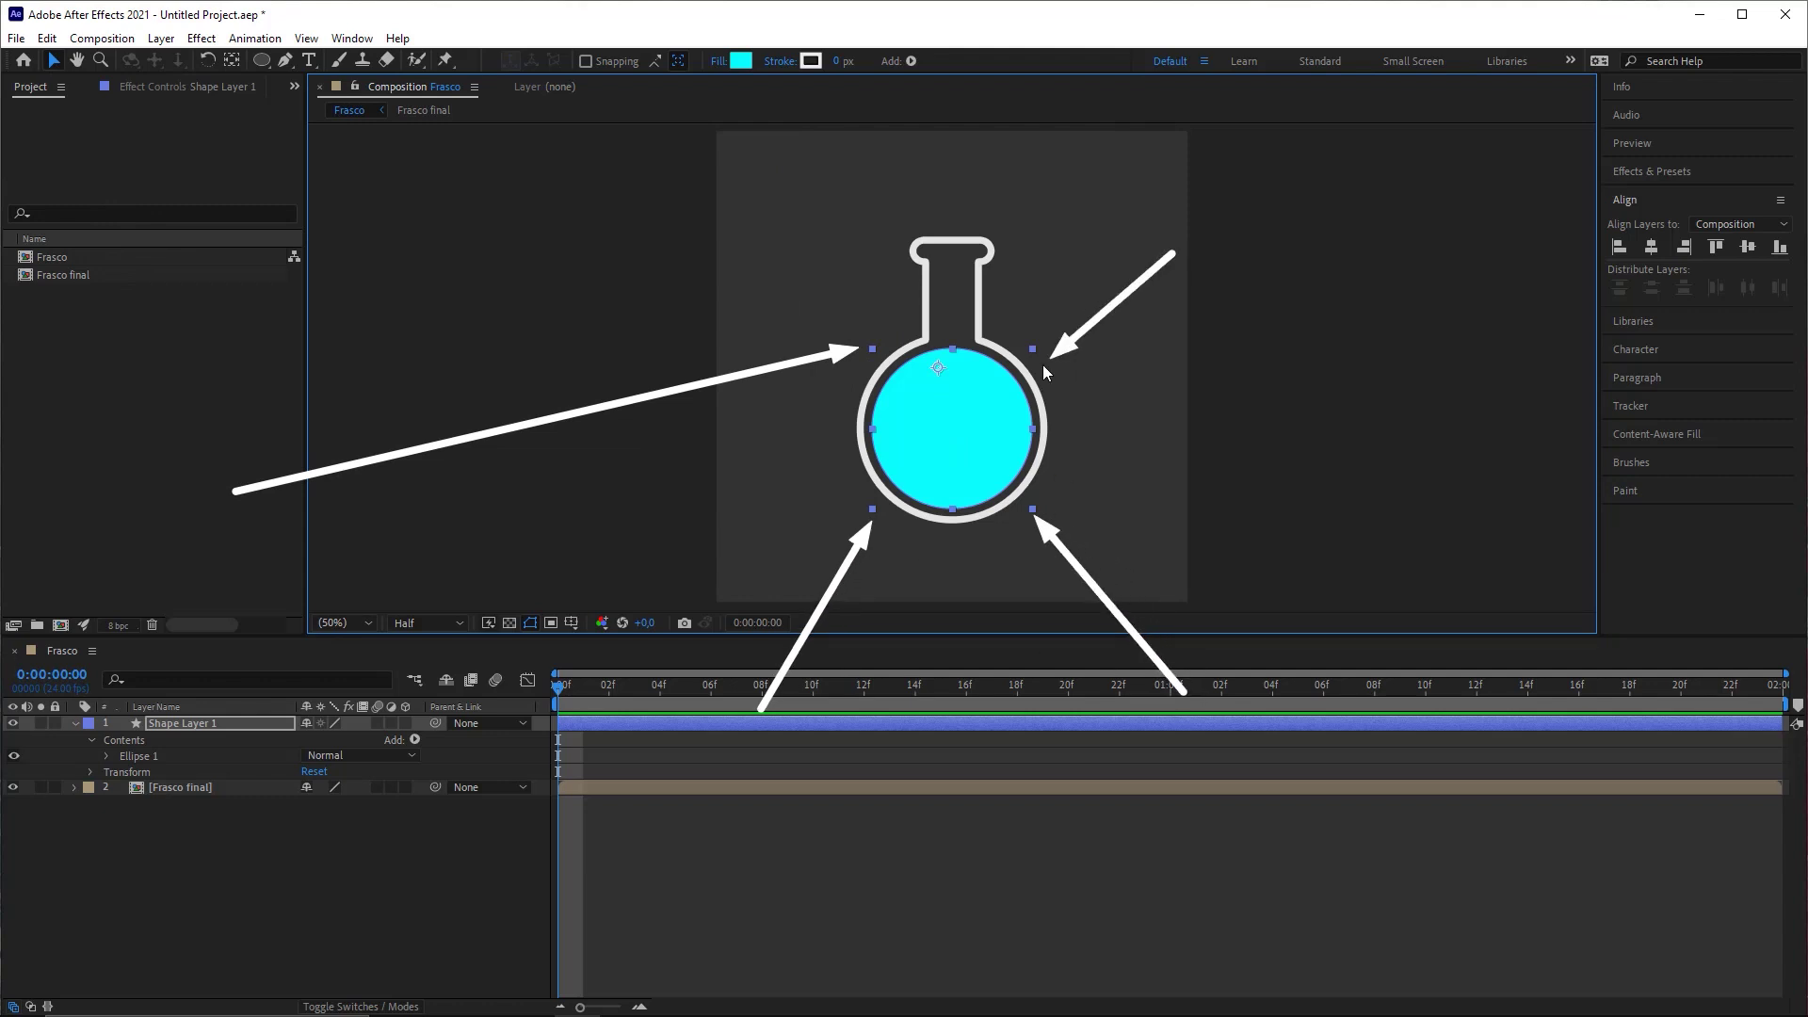
{"action": "left_click_drag", "start_coordinate": [1025, 504], "coordinate": [1019, 494]}
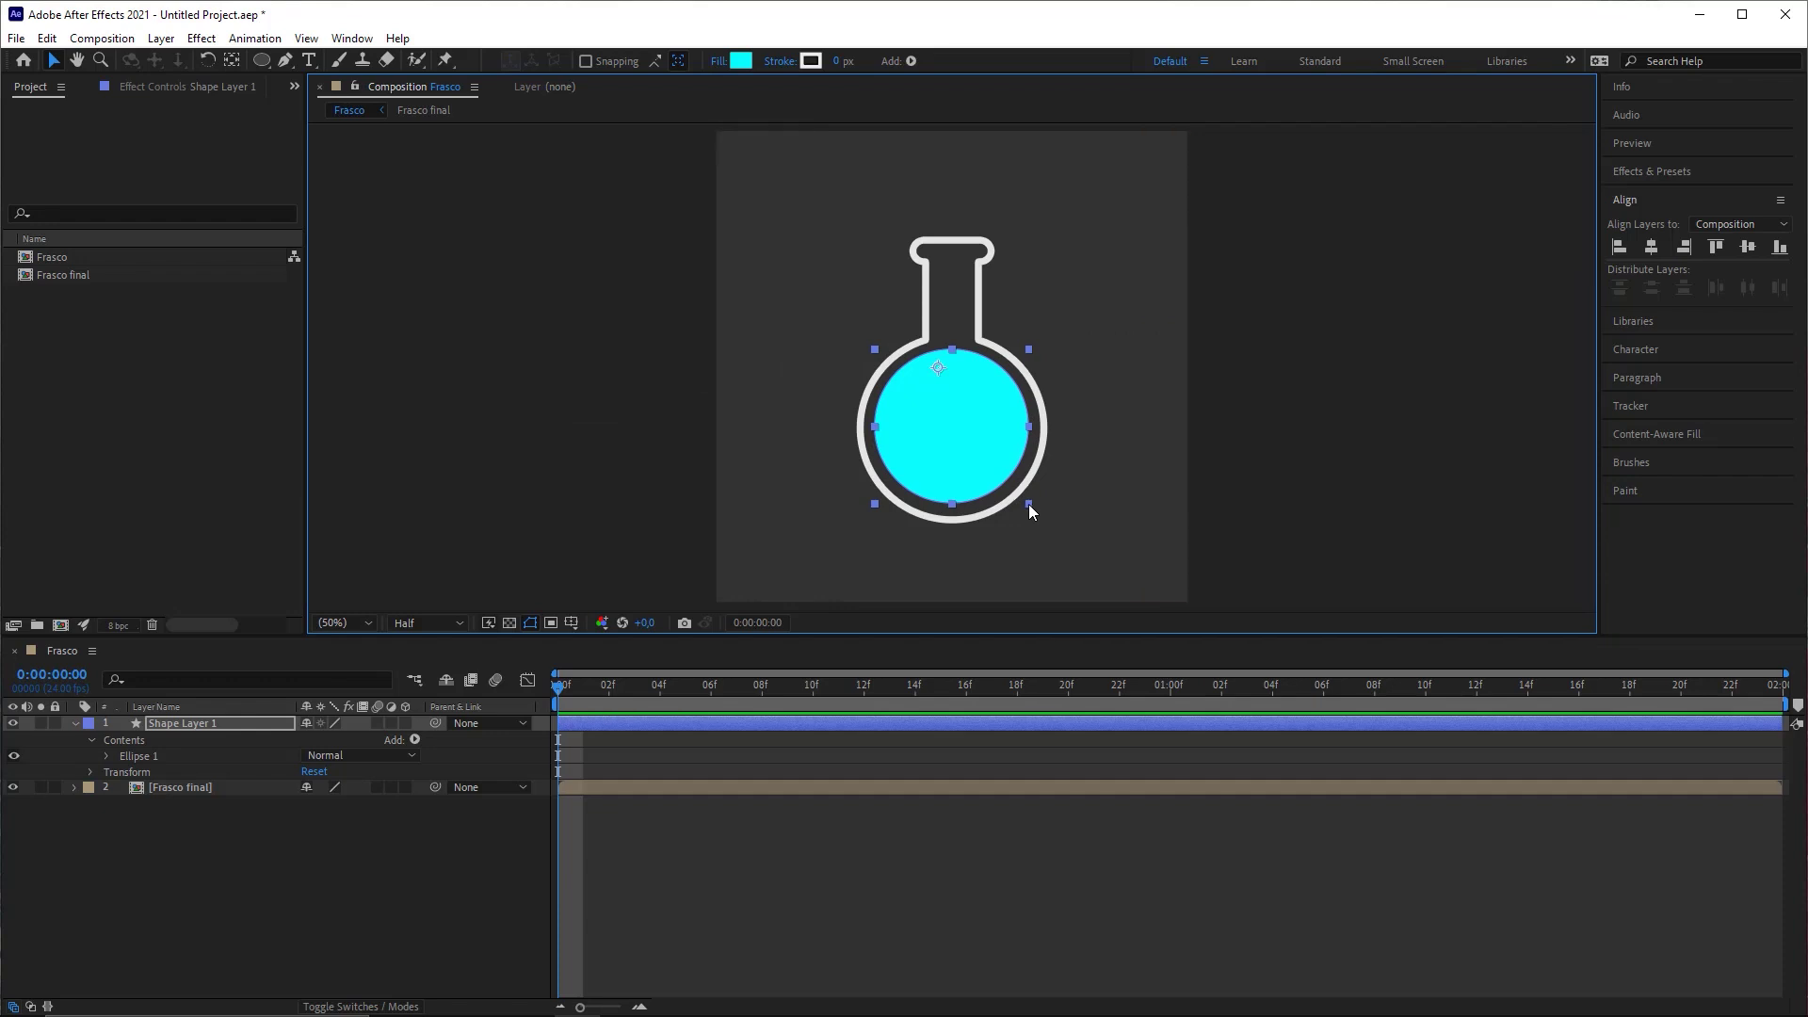
{"action": "left_click_drag", "start_coordinate": [962, 420], "coordinate": [963, 421]}
{"action": "key", "text": "ctrl+z"}
{"action": "key", "text": "ctrl+z"}
{"action": "left_click", "coordinate": [985, 877]}
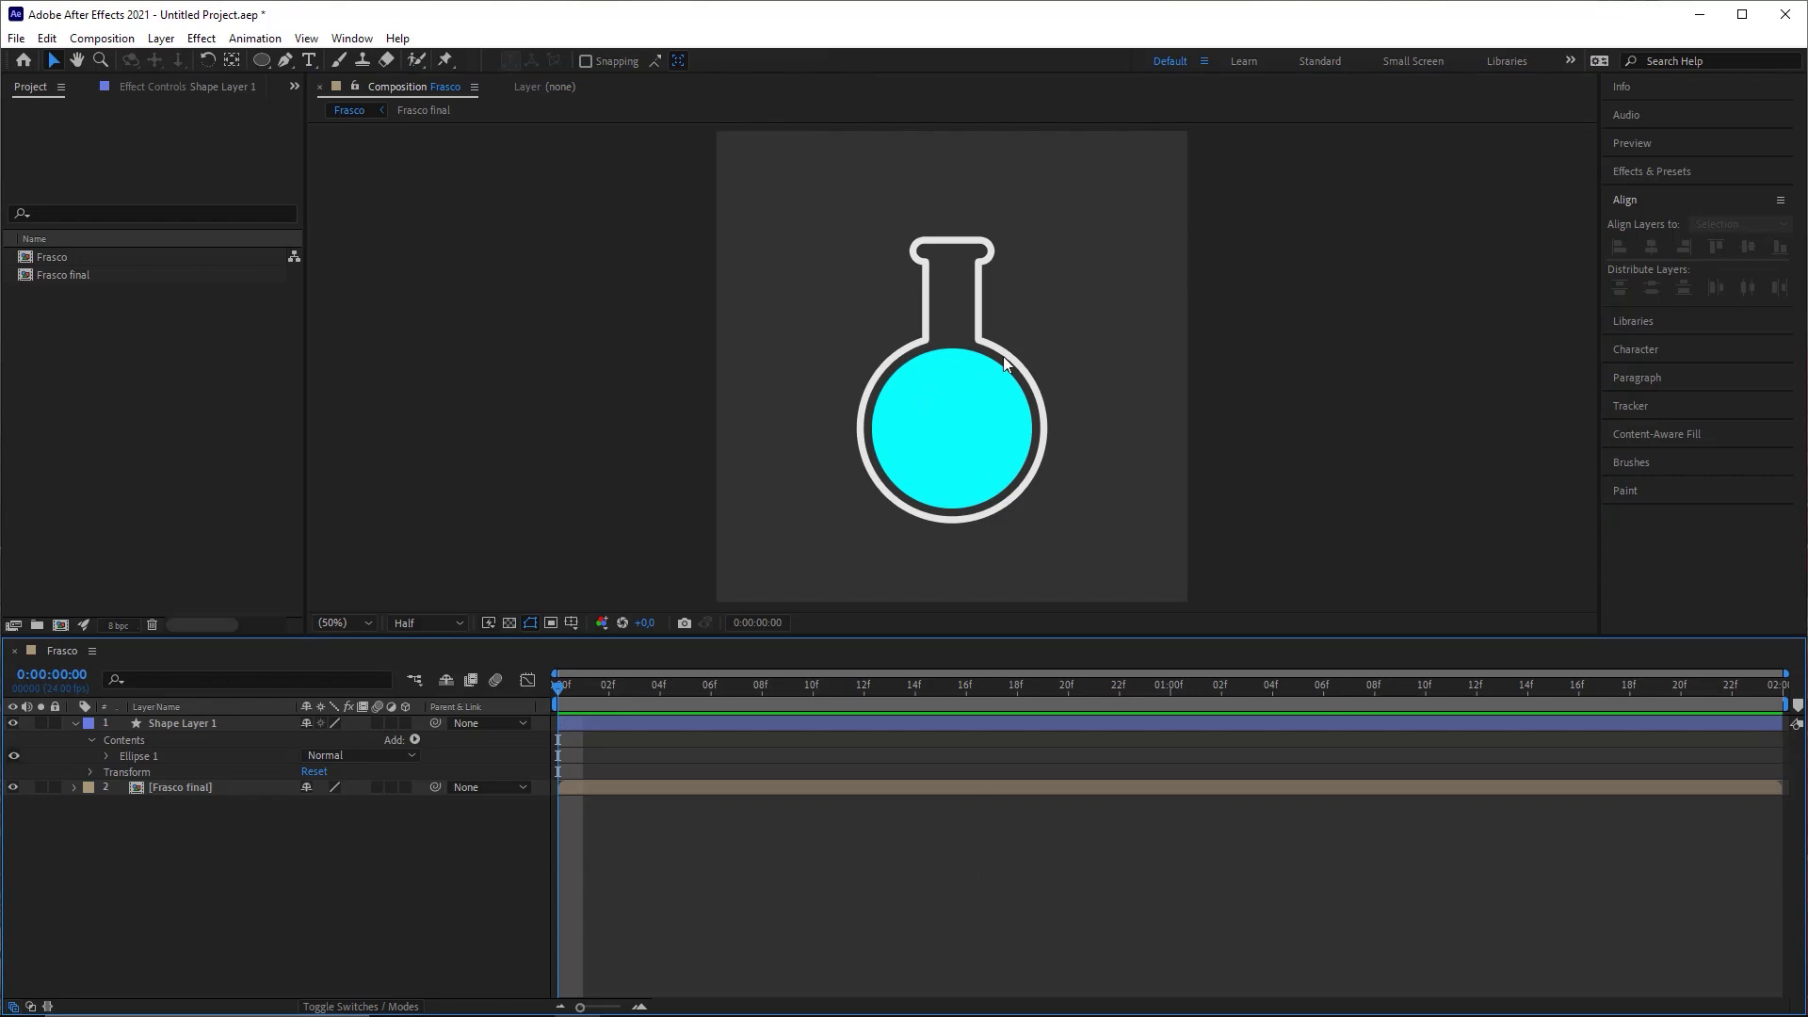
Step: Check the gap between the circle and the flask's outline up close and scale the circle down very slightly
{"action": "scroll", "coordinate": [1036, 375], "scroll_direction": "up", "scroll_amount": 1}
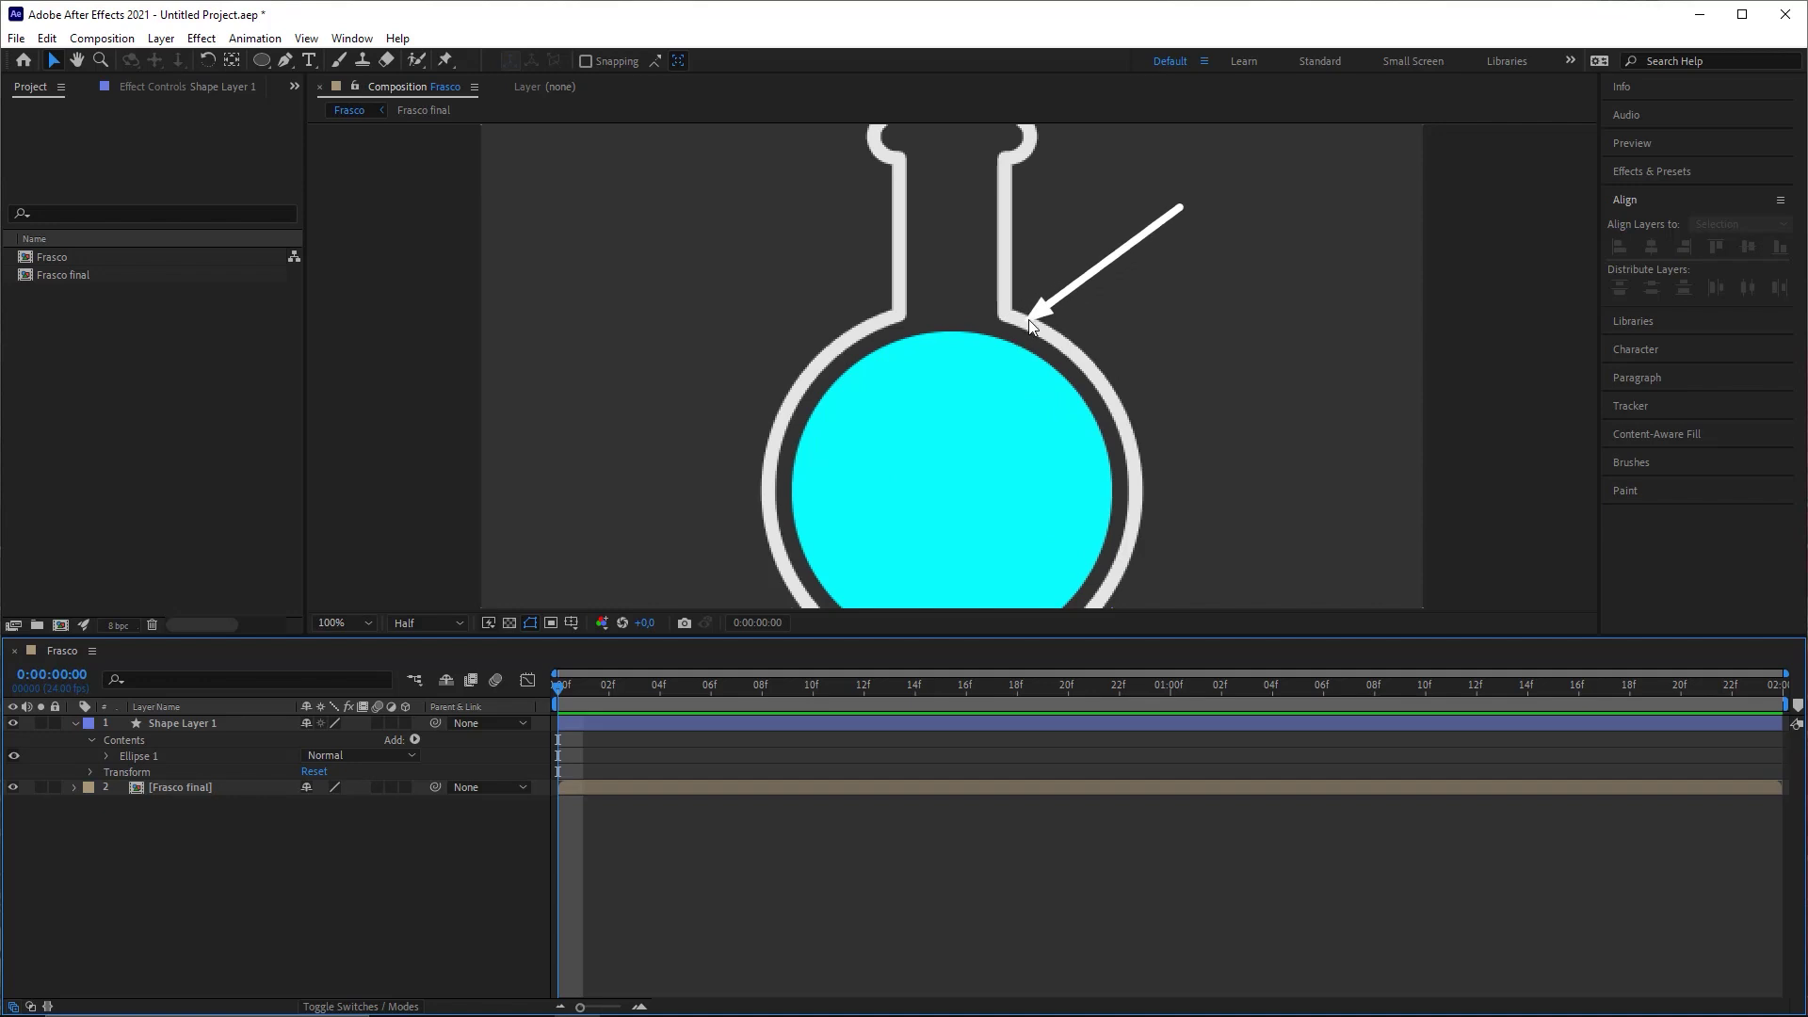
{"action": "mouse_move", "coordinate": [921, 173]}
{"action": "left_mouse_down"}
{"action": "mouse_move", "coordinate": [1018, 328]}
{"action": "mouse_move", "coordinate": [1010, 347]}
{"action": "mouse_move", "coordinate": [1030, 326]}
{"action": "mouse_move", "coordinate": [1026, 341]}
{"action": "left_mouse_up"}
{"action": "left_click", "coordinate": [1019, 377]}
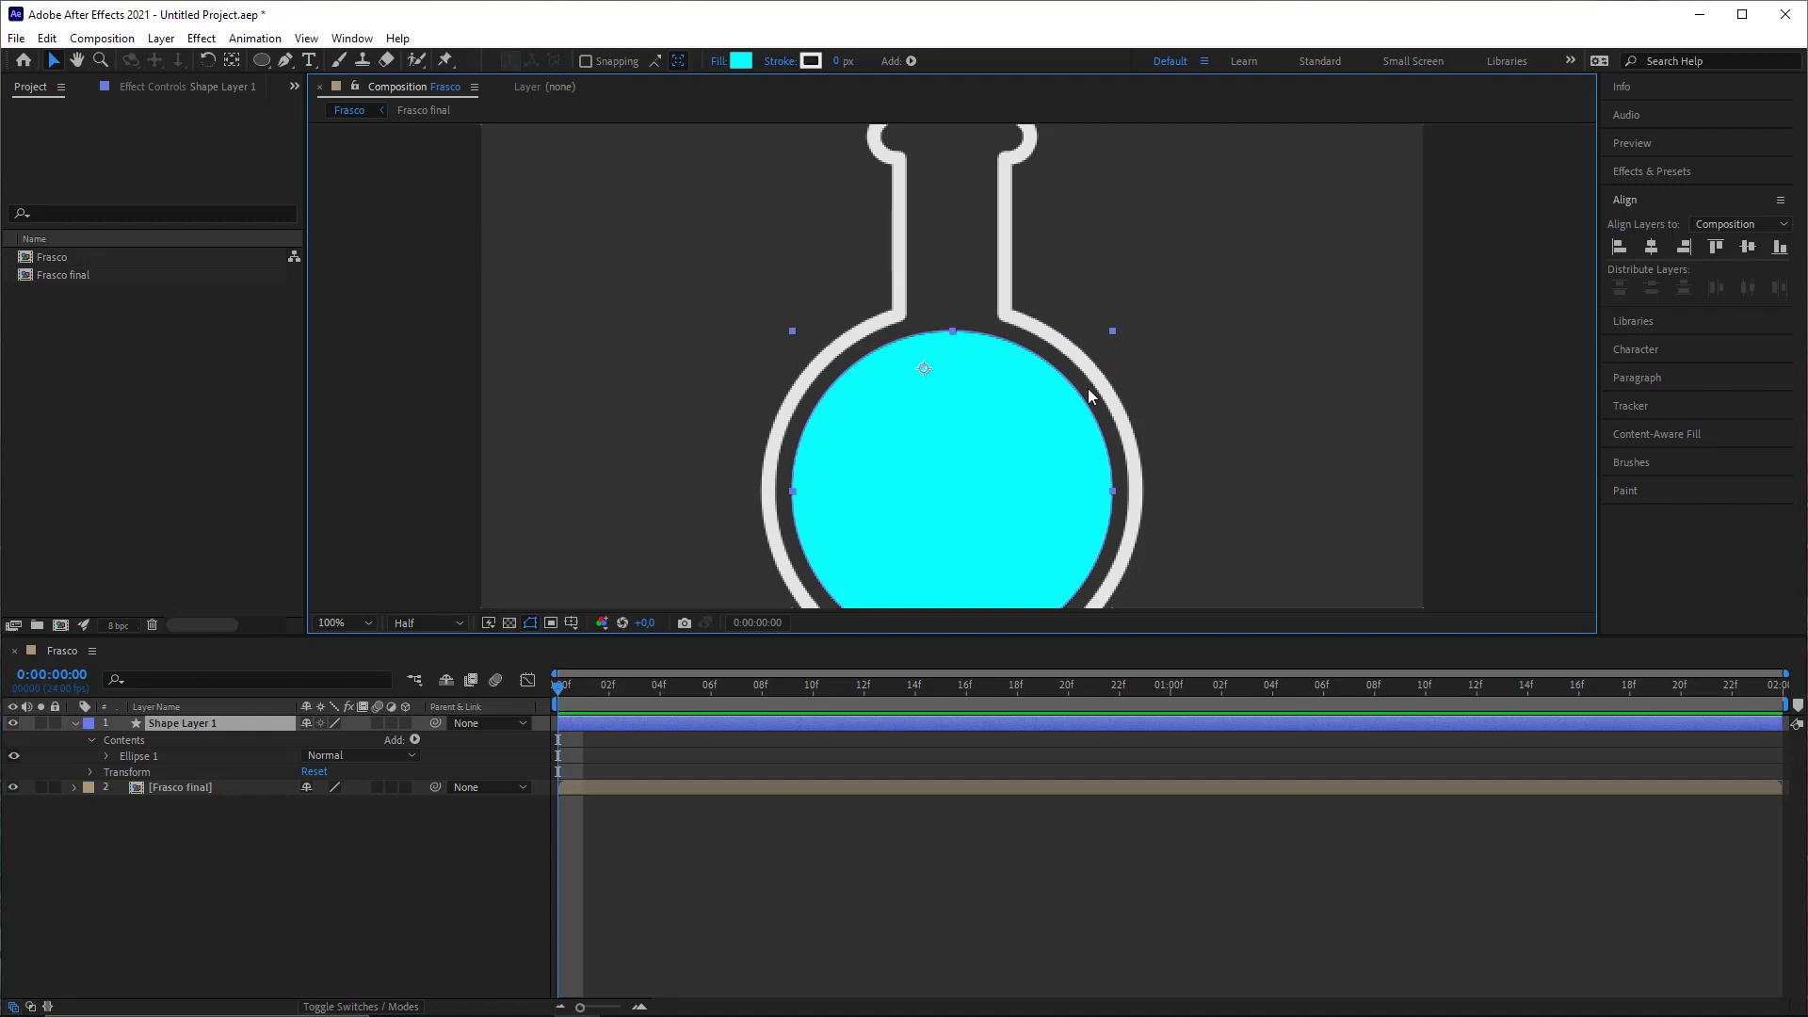
{"action": "key", "text": "shift+slash"}
{"action": "left_click_drag", "start_coordinate": [1032, 510], "coordinate": [1030, 508]}
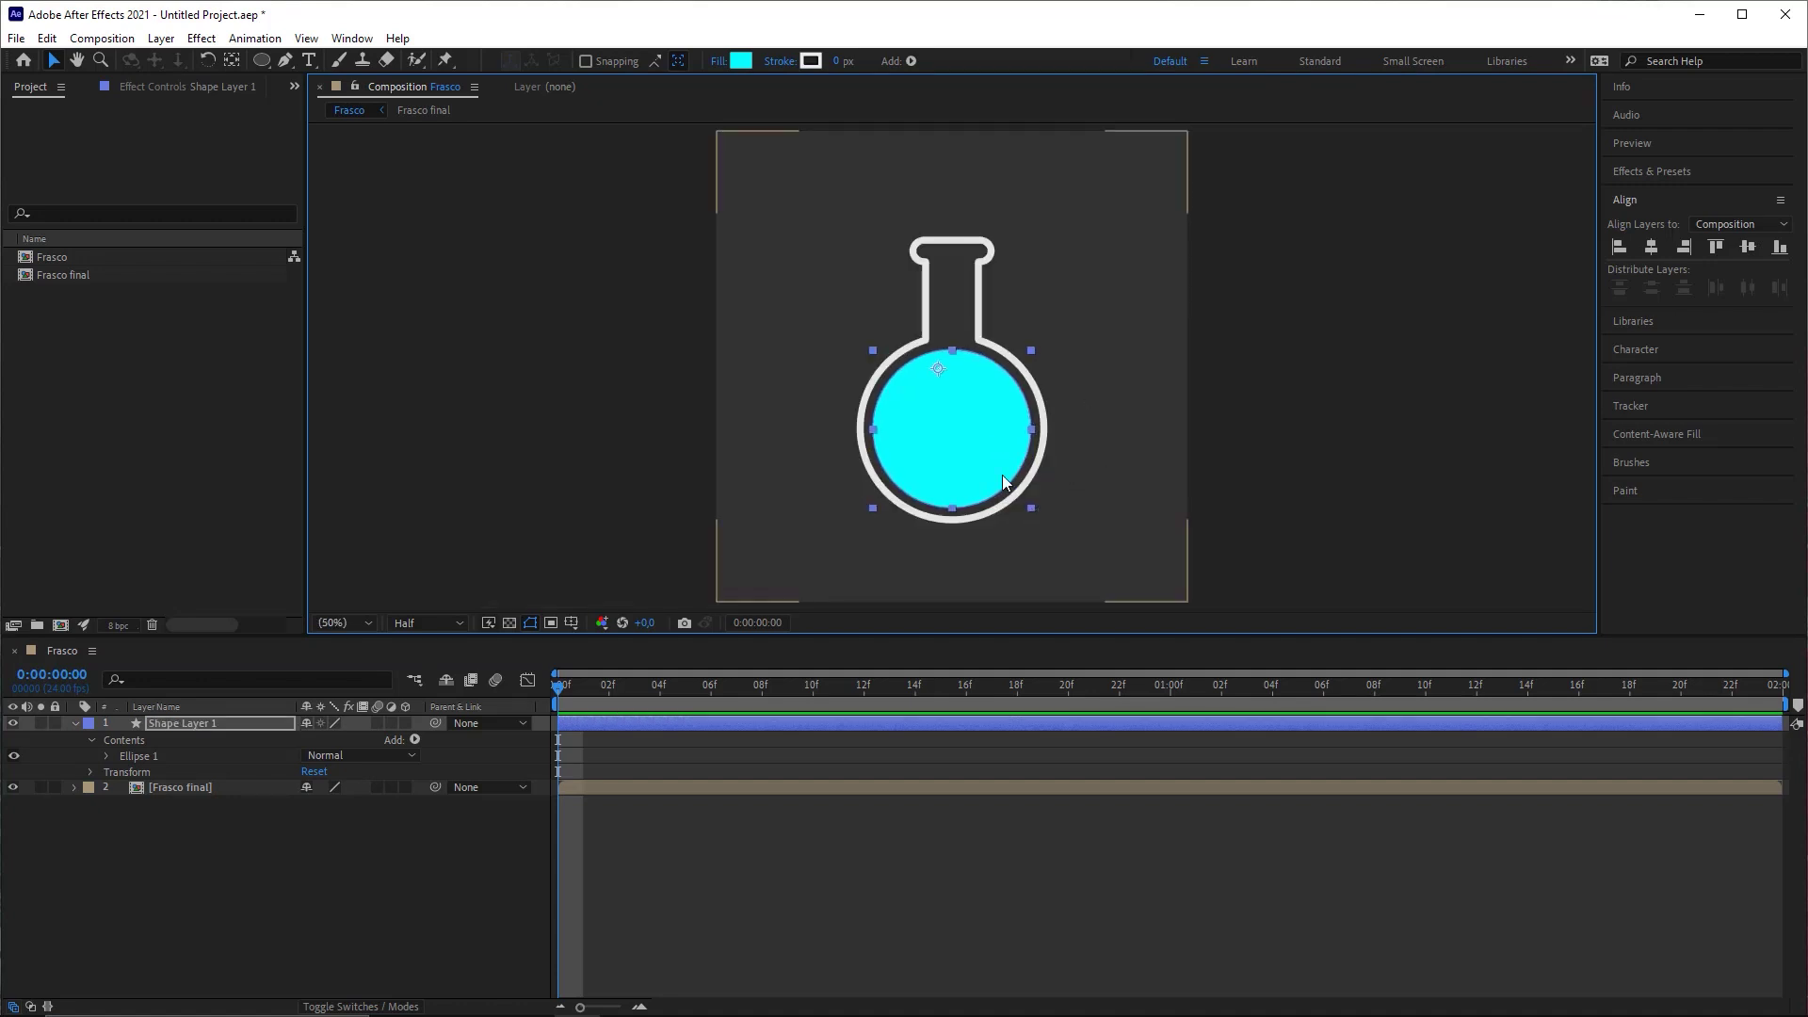
Step: Deselect the circle and collapse the properties of its shape layer
{"action": "left_click", "coordinate": [1326, 493]}
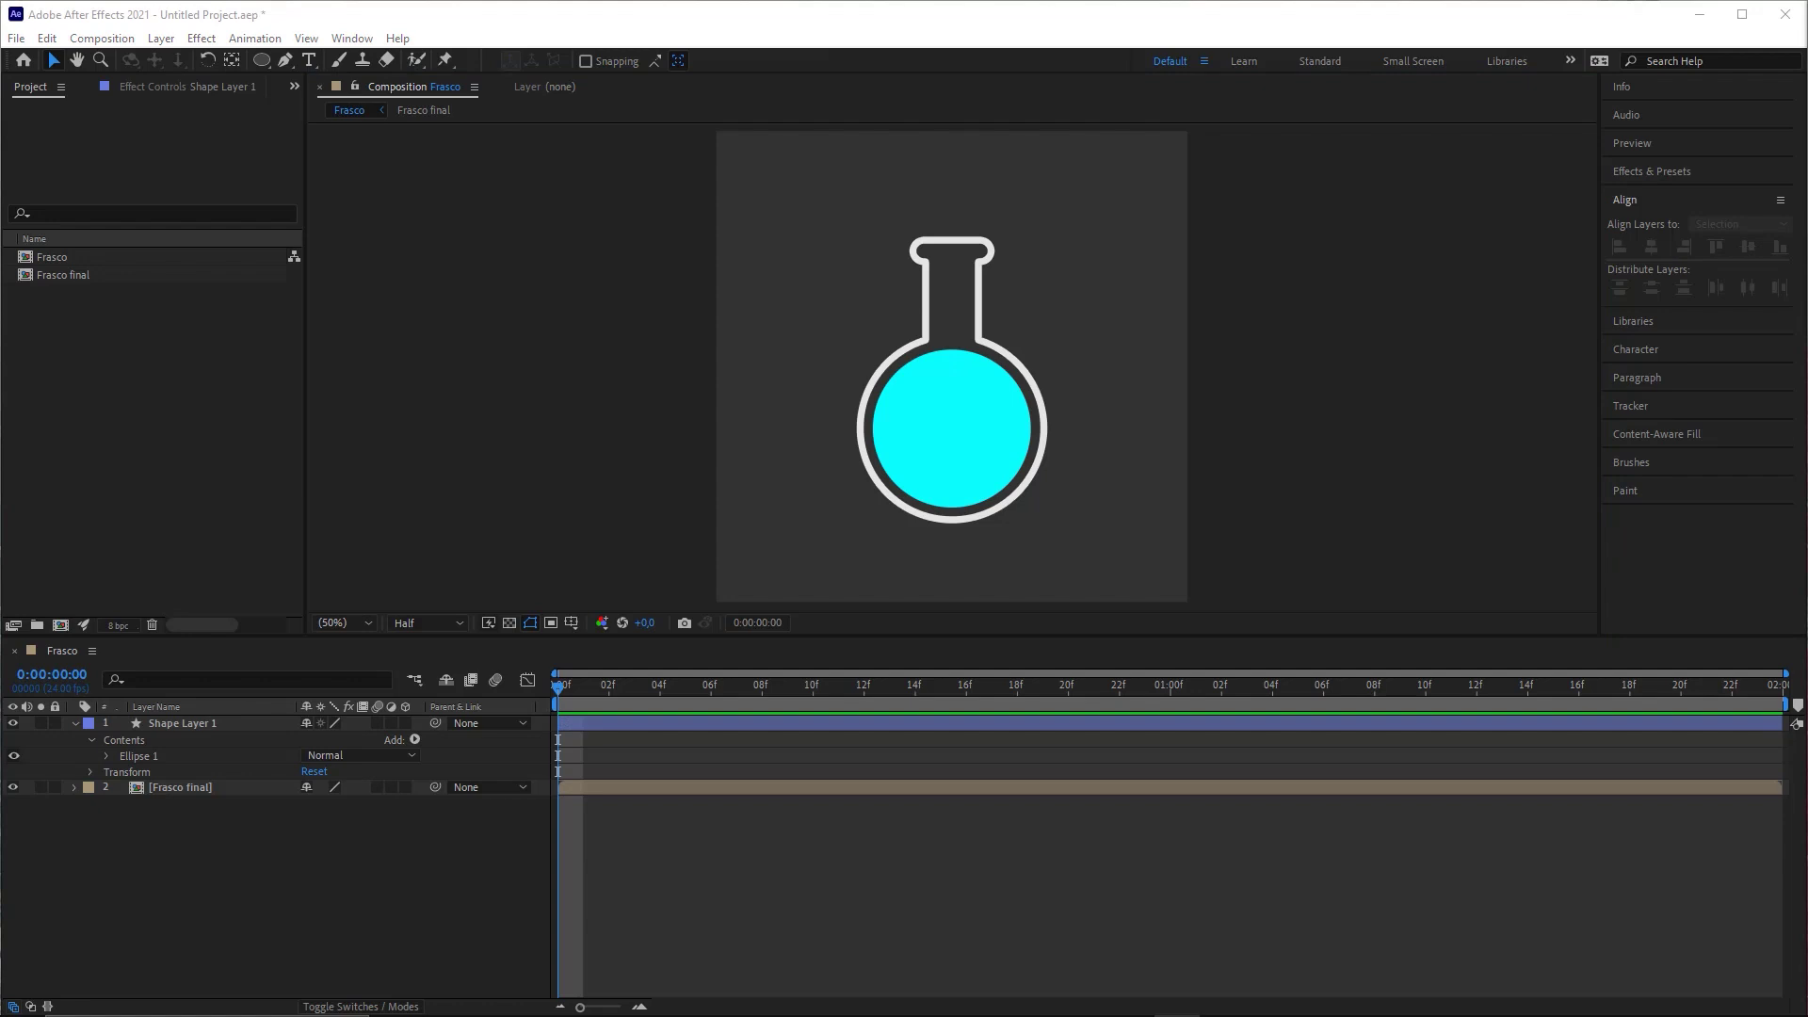
{"action": "left_click", "coordinate": [990, 819]}
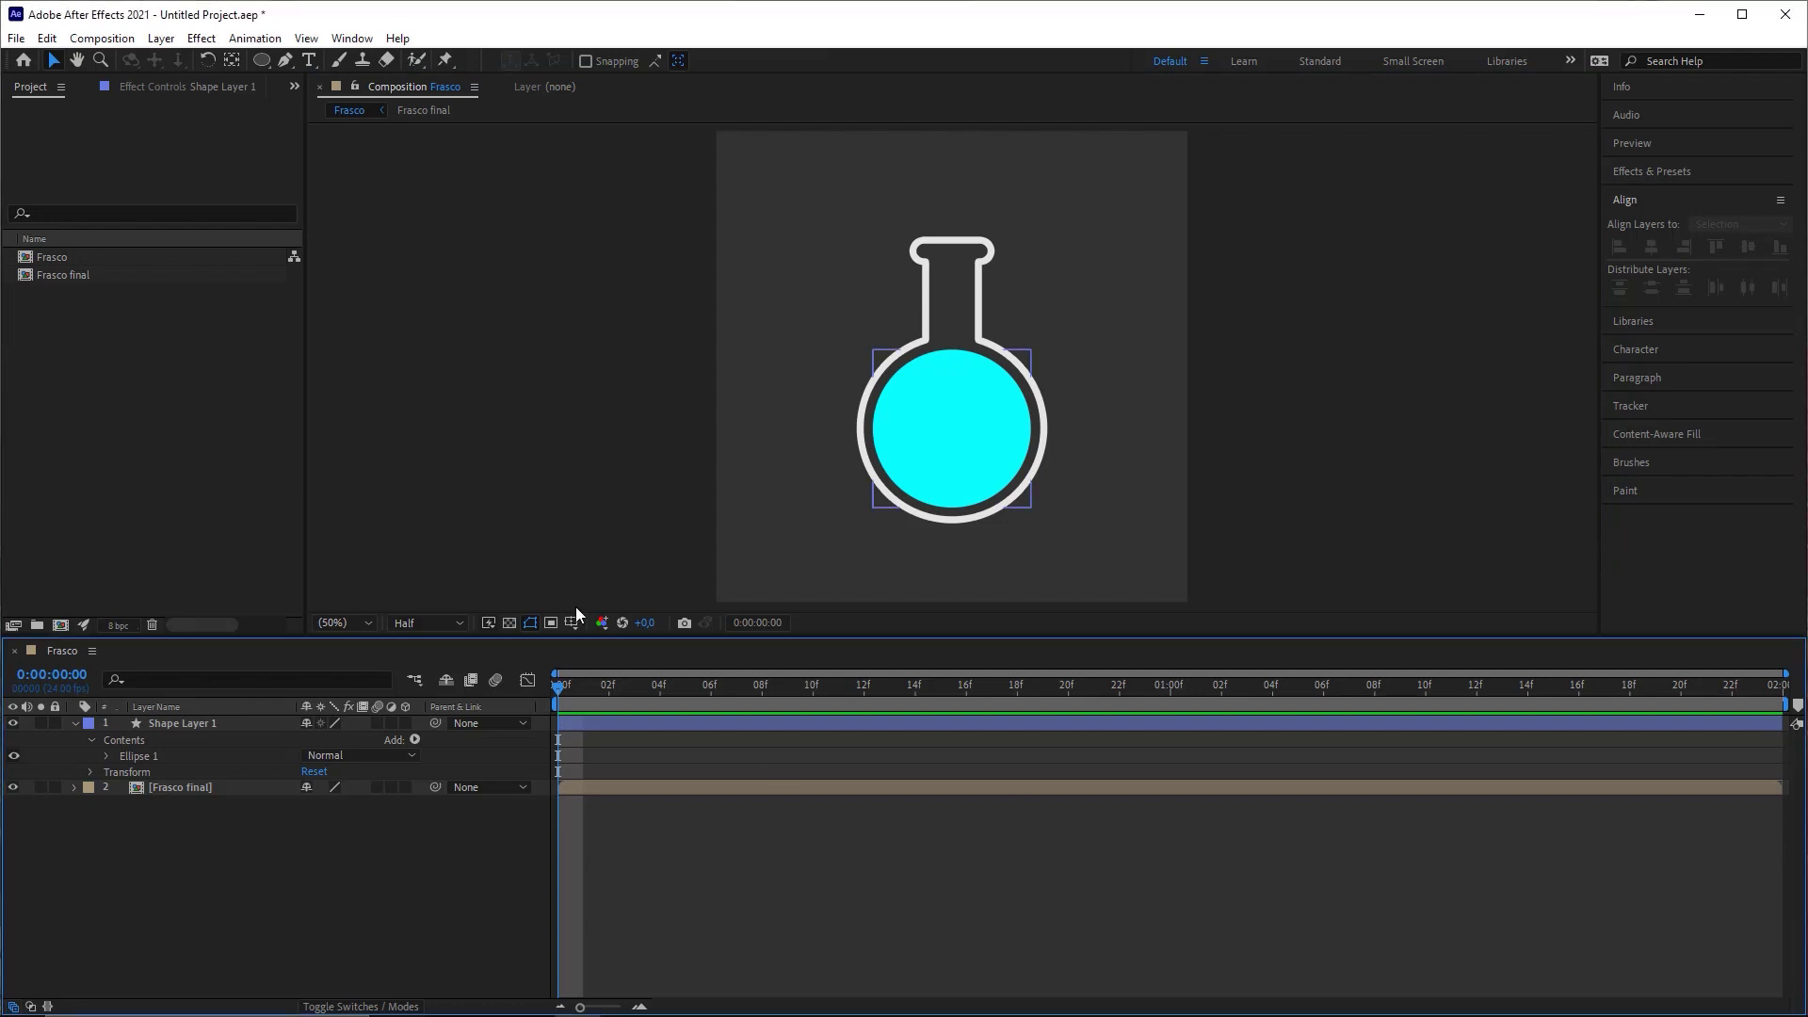
{"action": "left_click", "coordinate": [74, 723]}
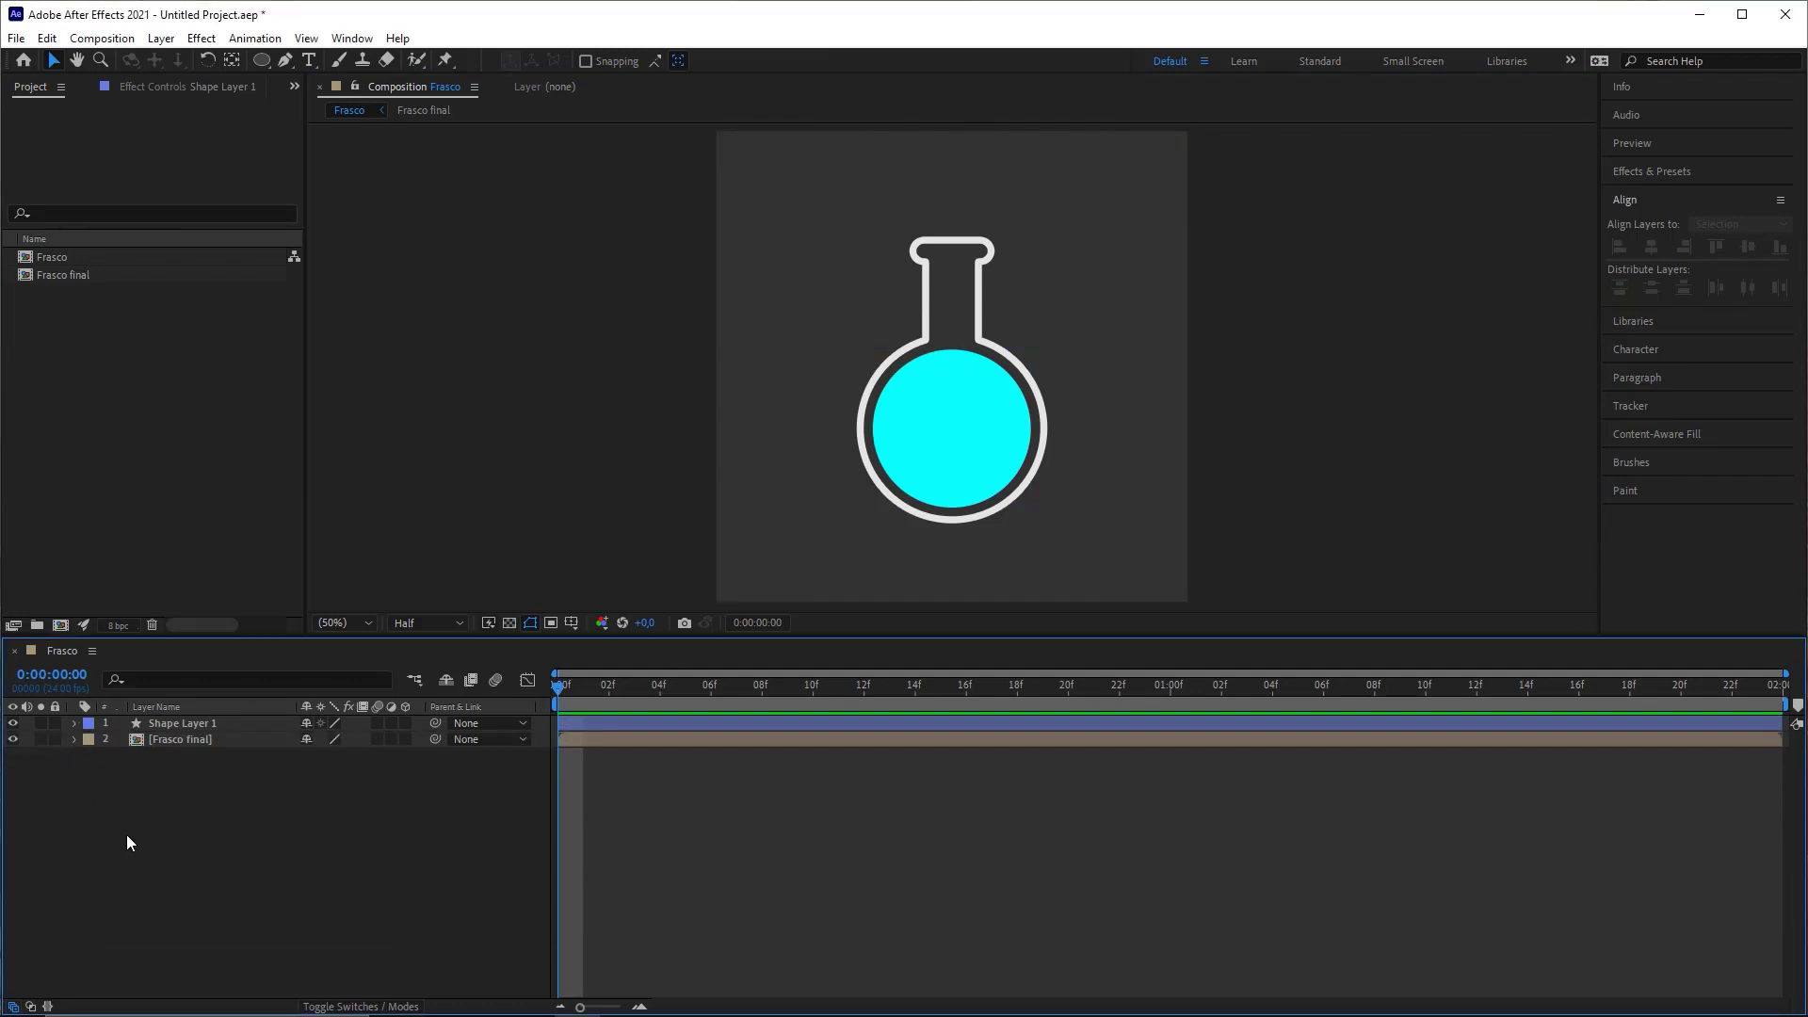
Step: Apply the CC Jaws transition effect to the cyan circle's shape layer
{"action": "left_click", "coordinate": [217, 723]}
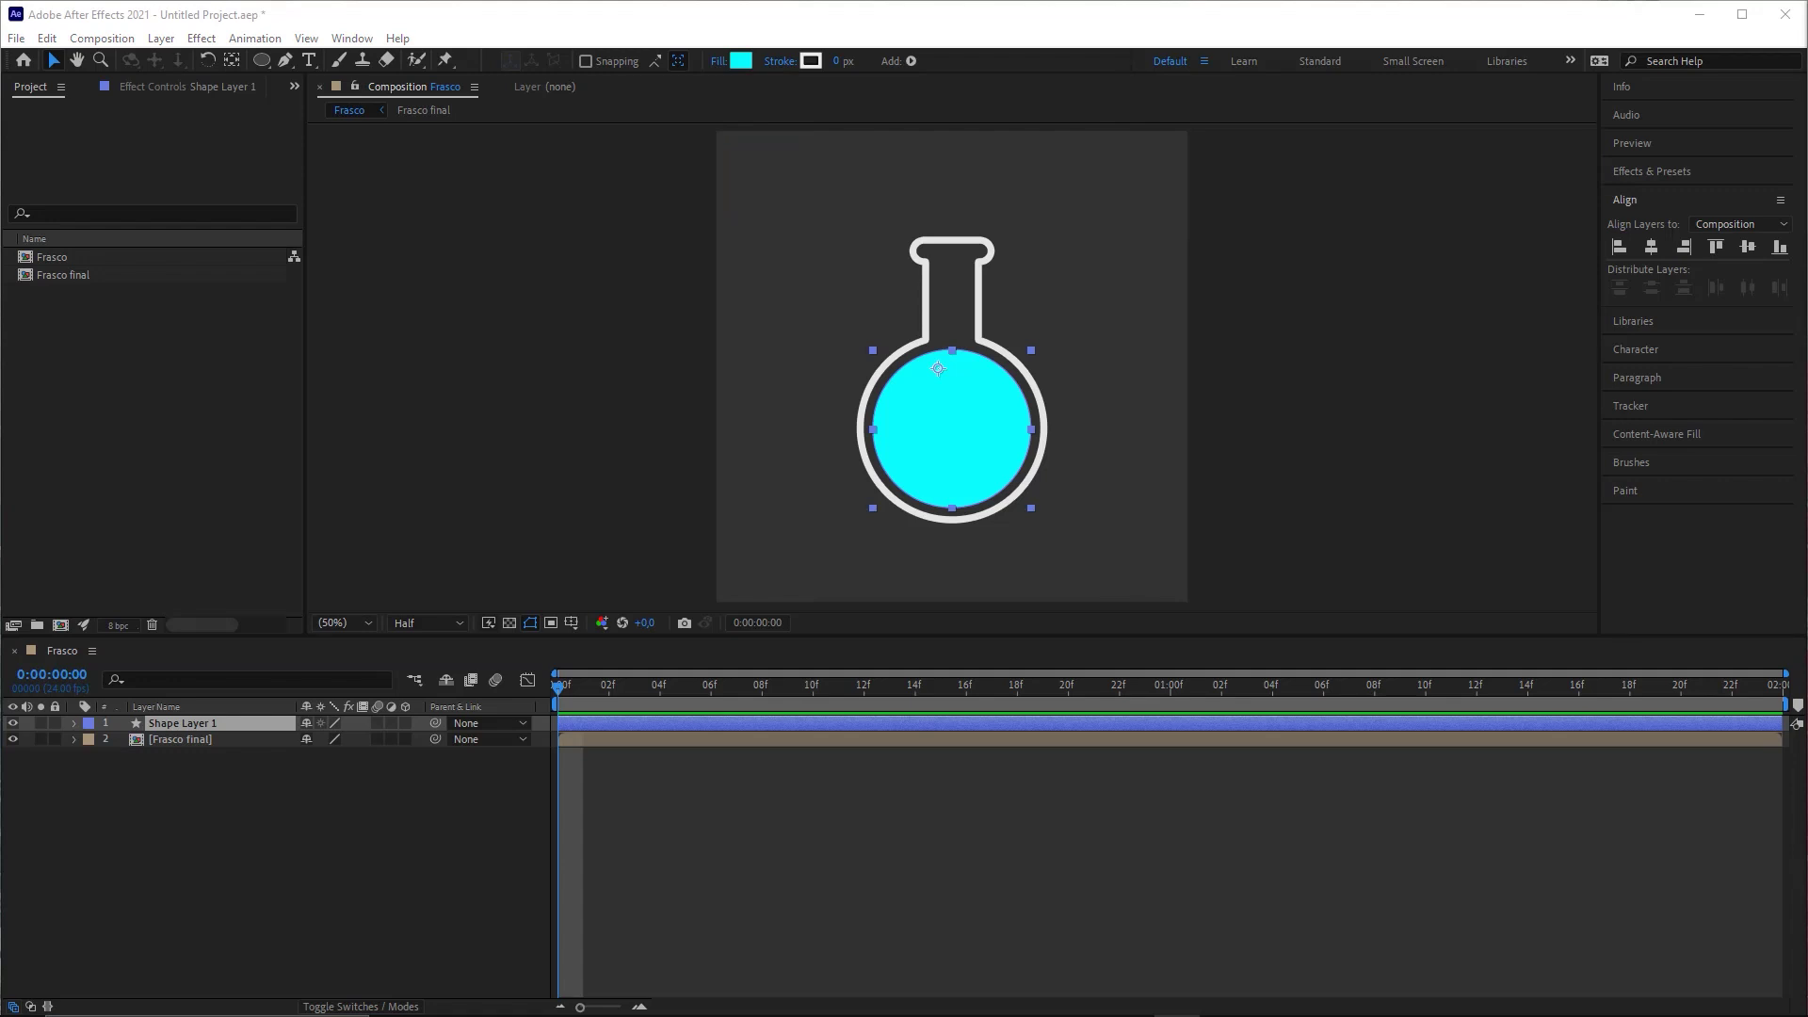
{"action": "left_click", "coordinate": [415, 802]}
{"action": "left_click", "coordinate": [216, 725]}
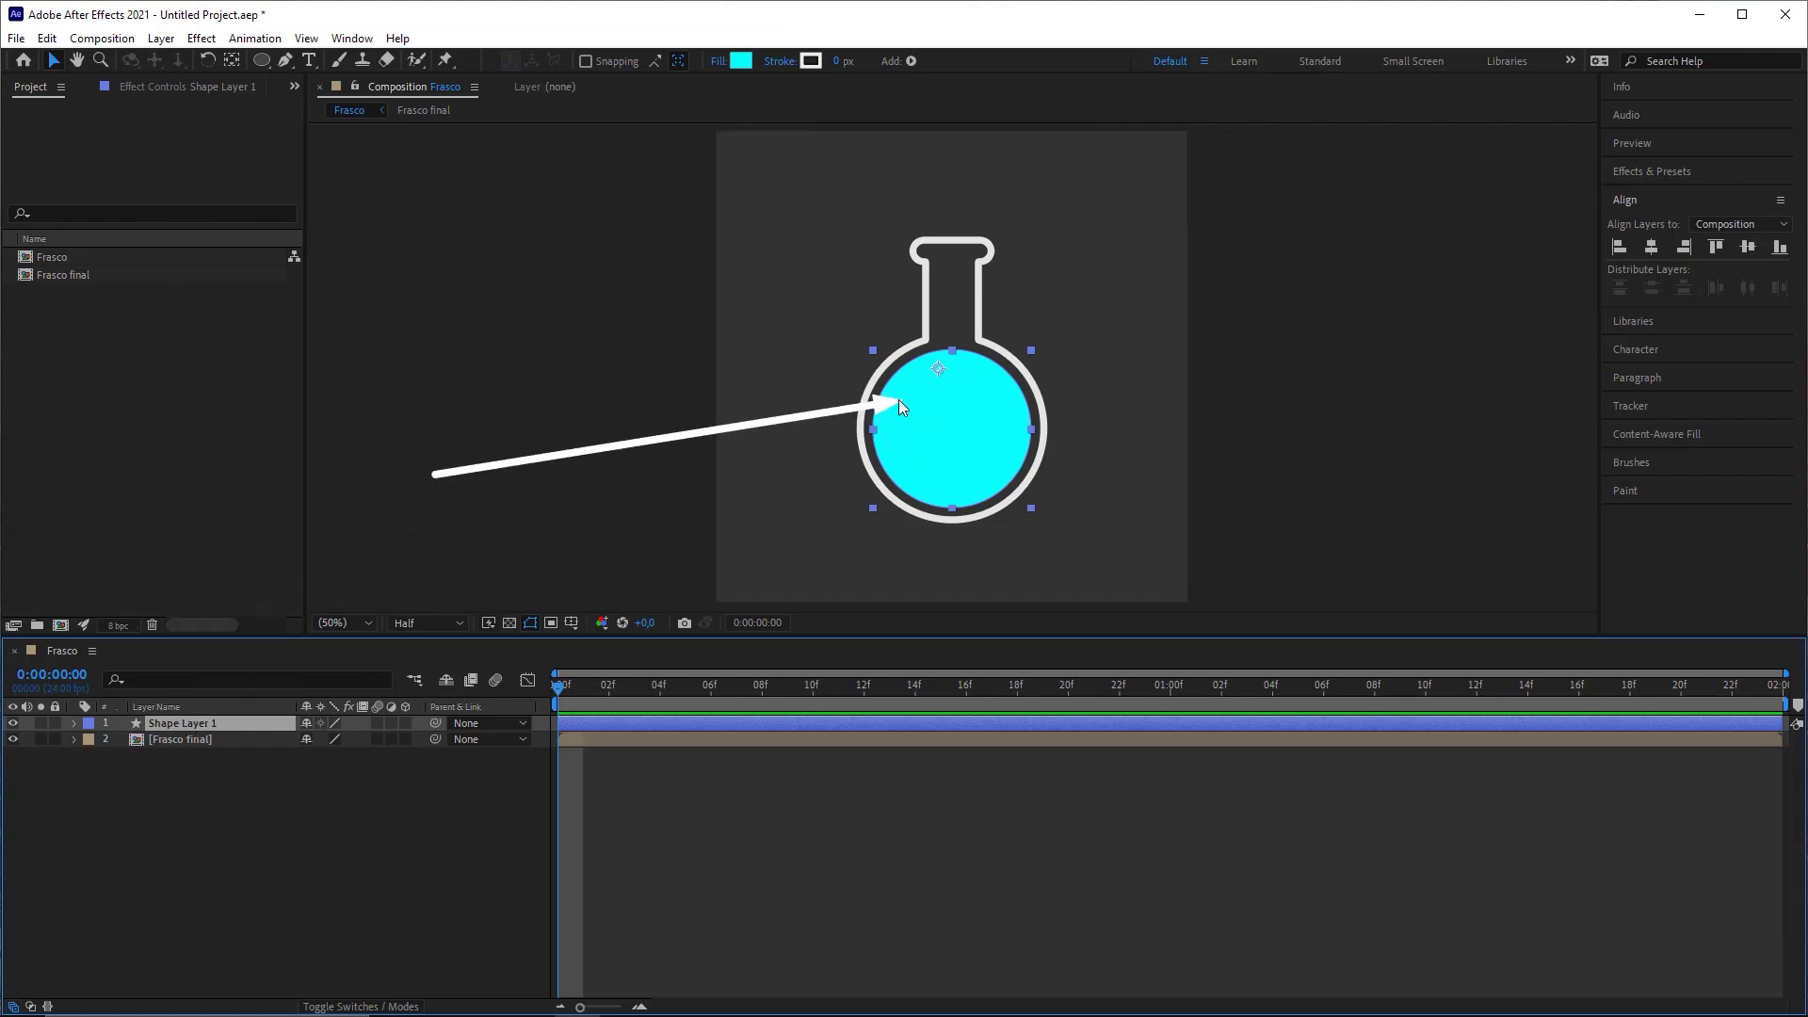
{"action": "left_click", "coordinate": [208, 37]}
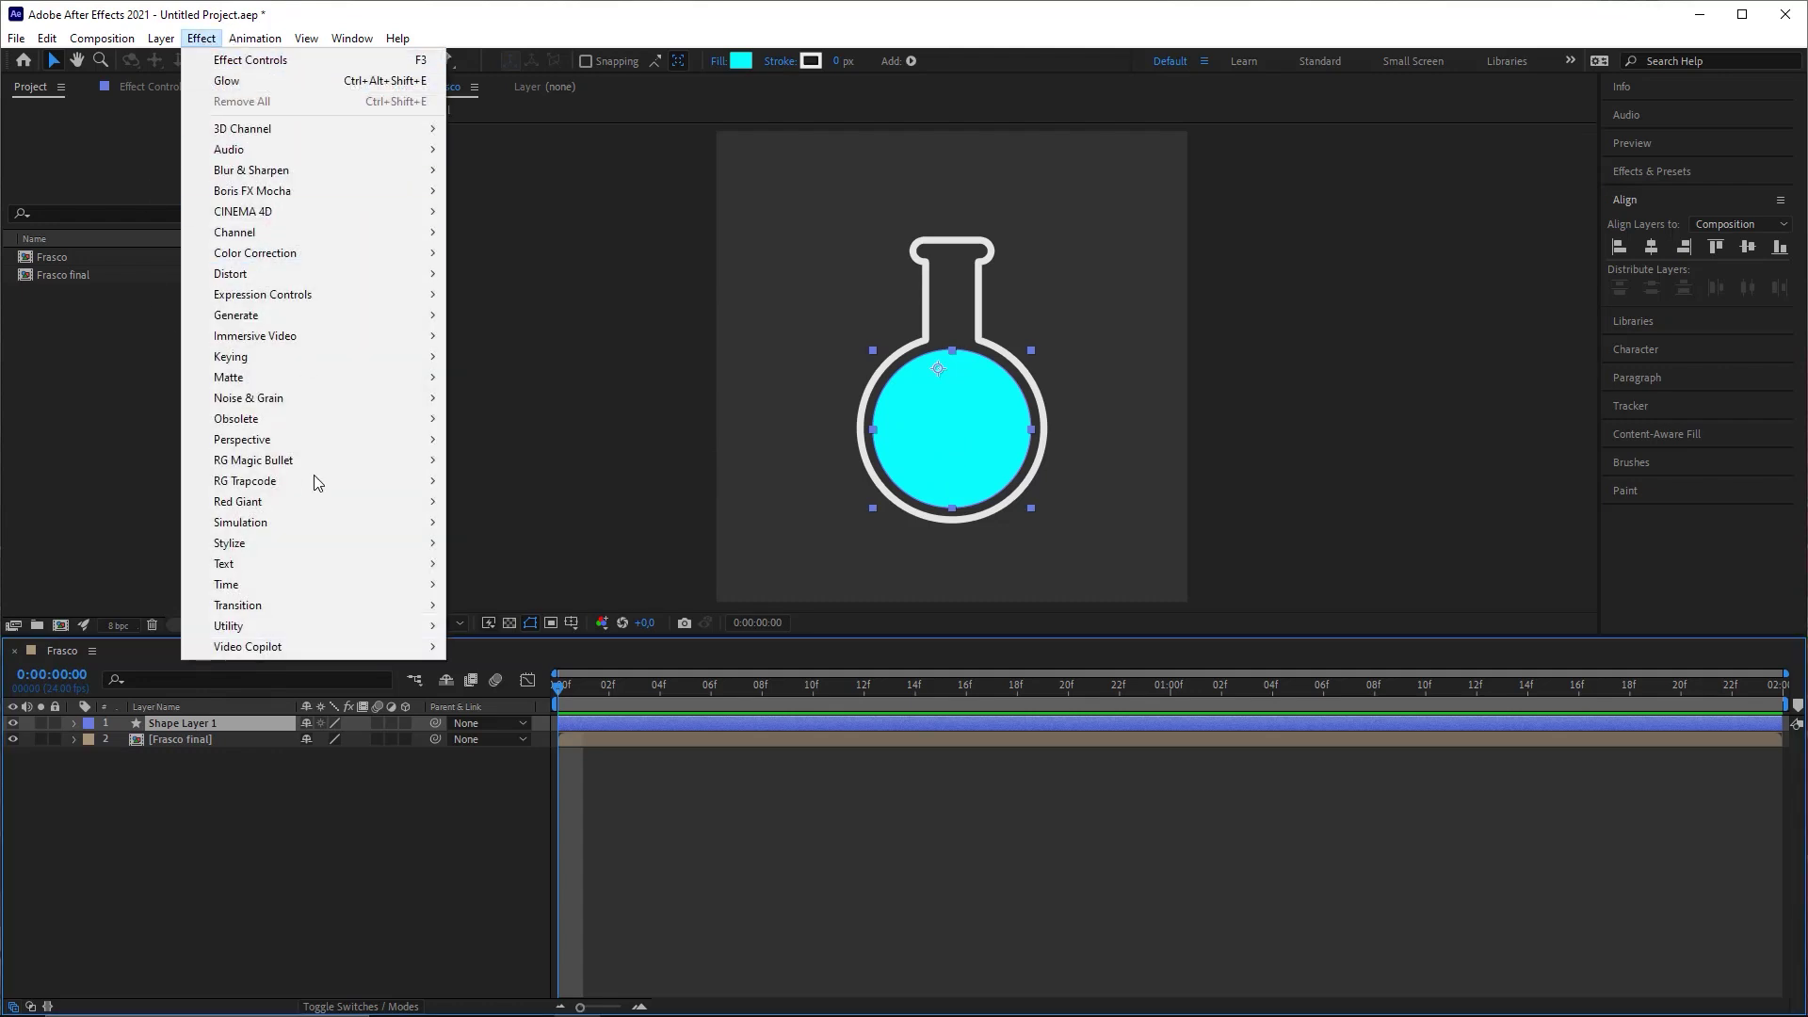
{"action": "mouse_move", "coordinate": [309, 606]}
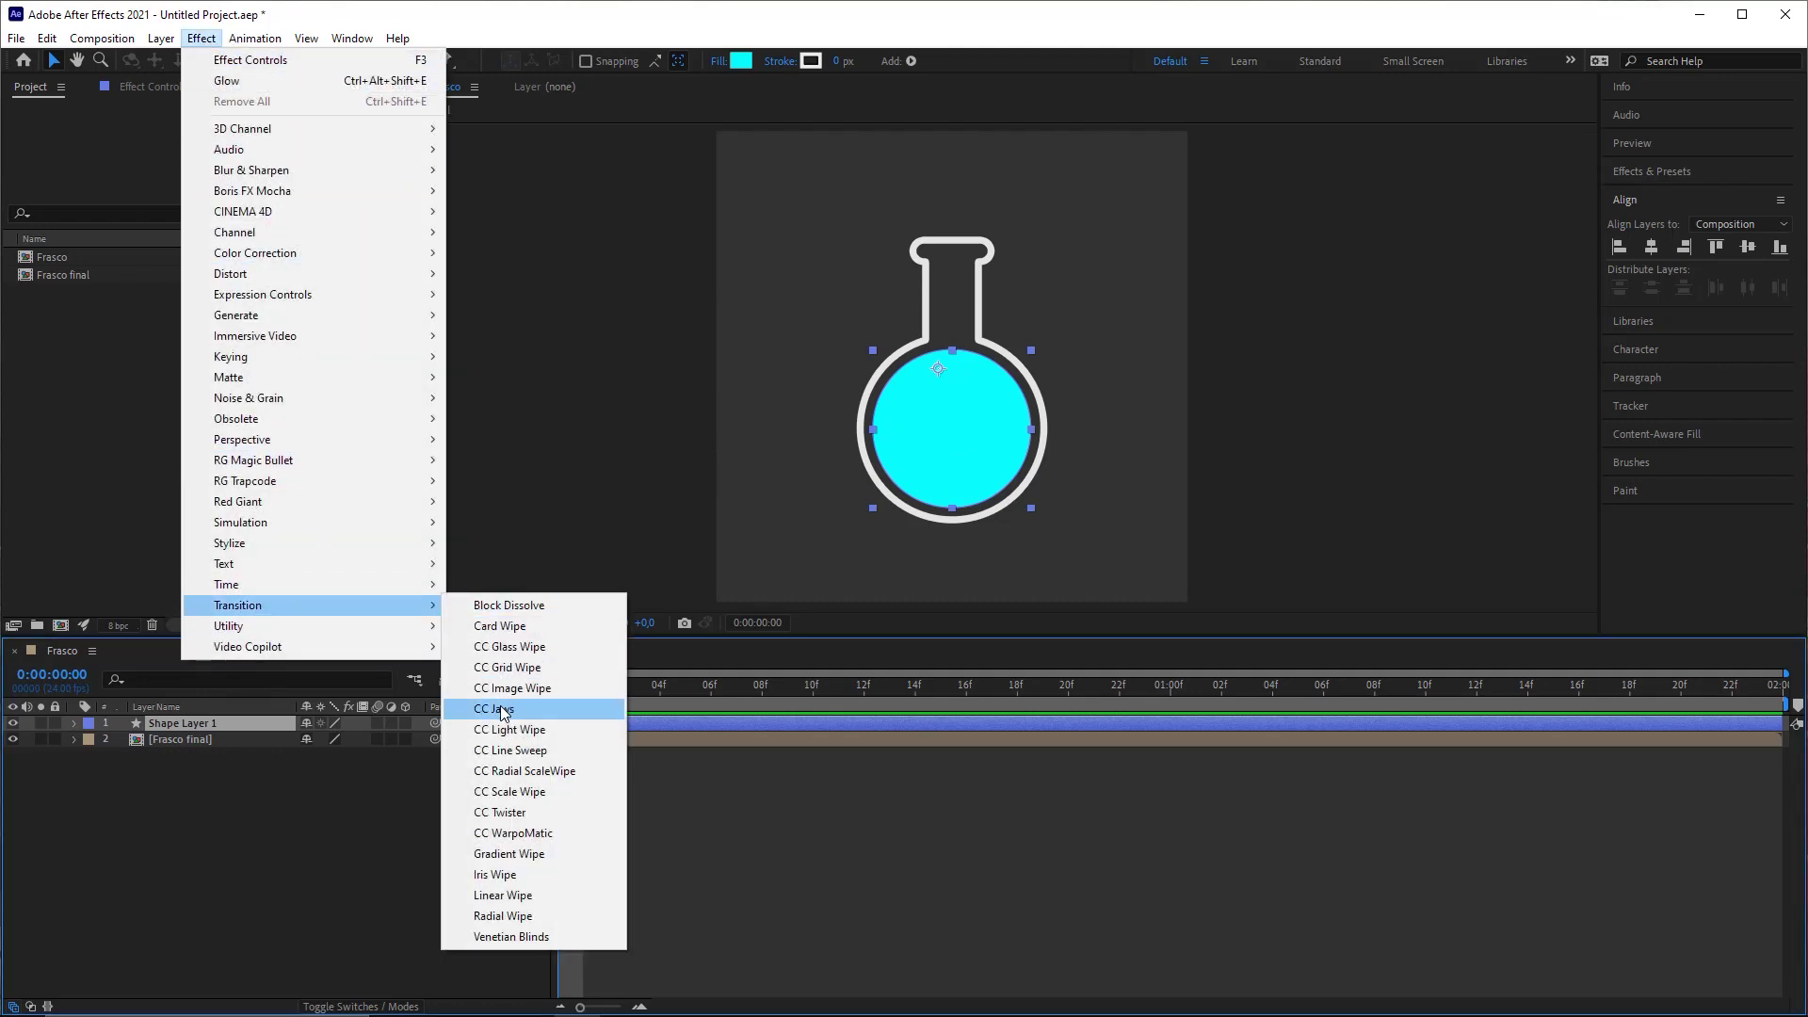
{"action": "left_click", "coordinate": [529, 708]}
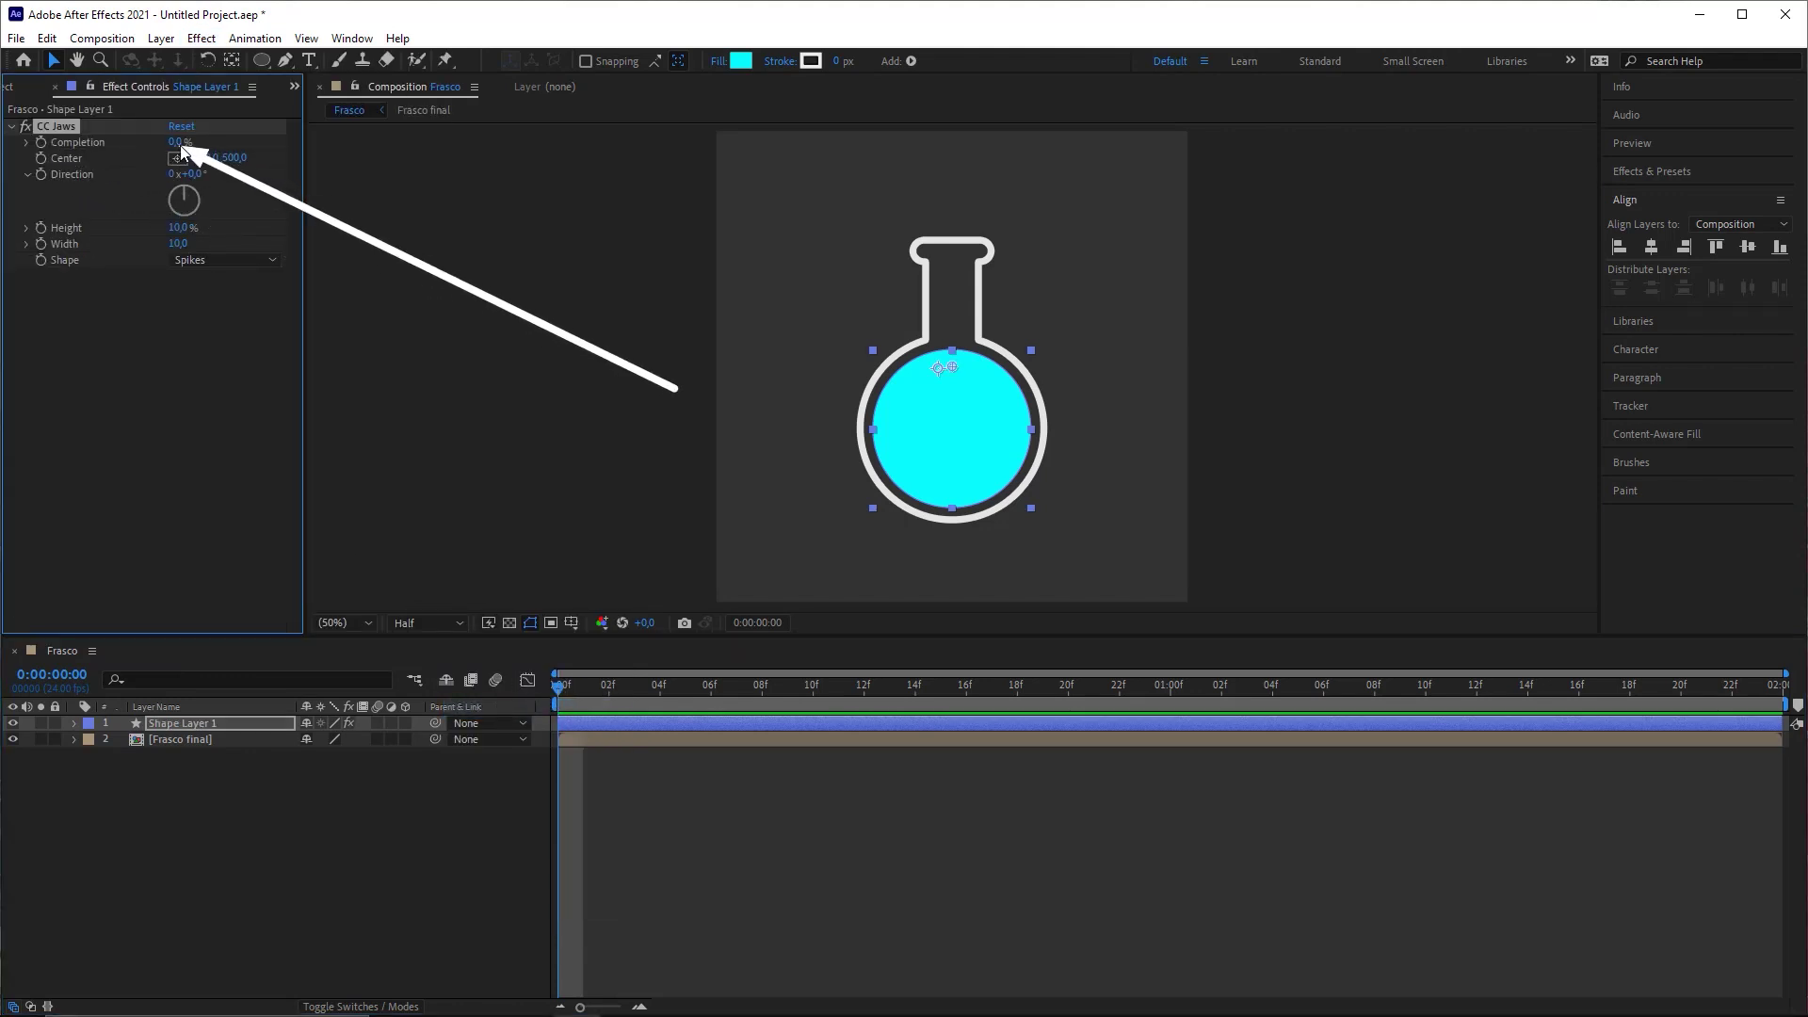
Step: Set the CC Jaws Completion to 50% so the liquid fills only the lower part of the flask
{"action": "left_click_drag", "start_coordinate": [185, 144], "coordinate": [141, 223]}
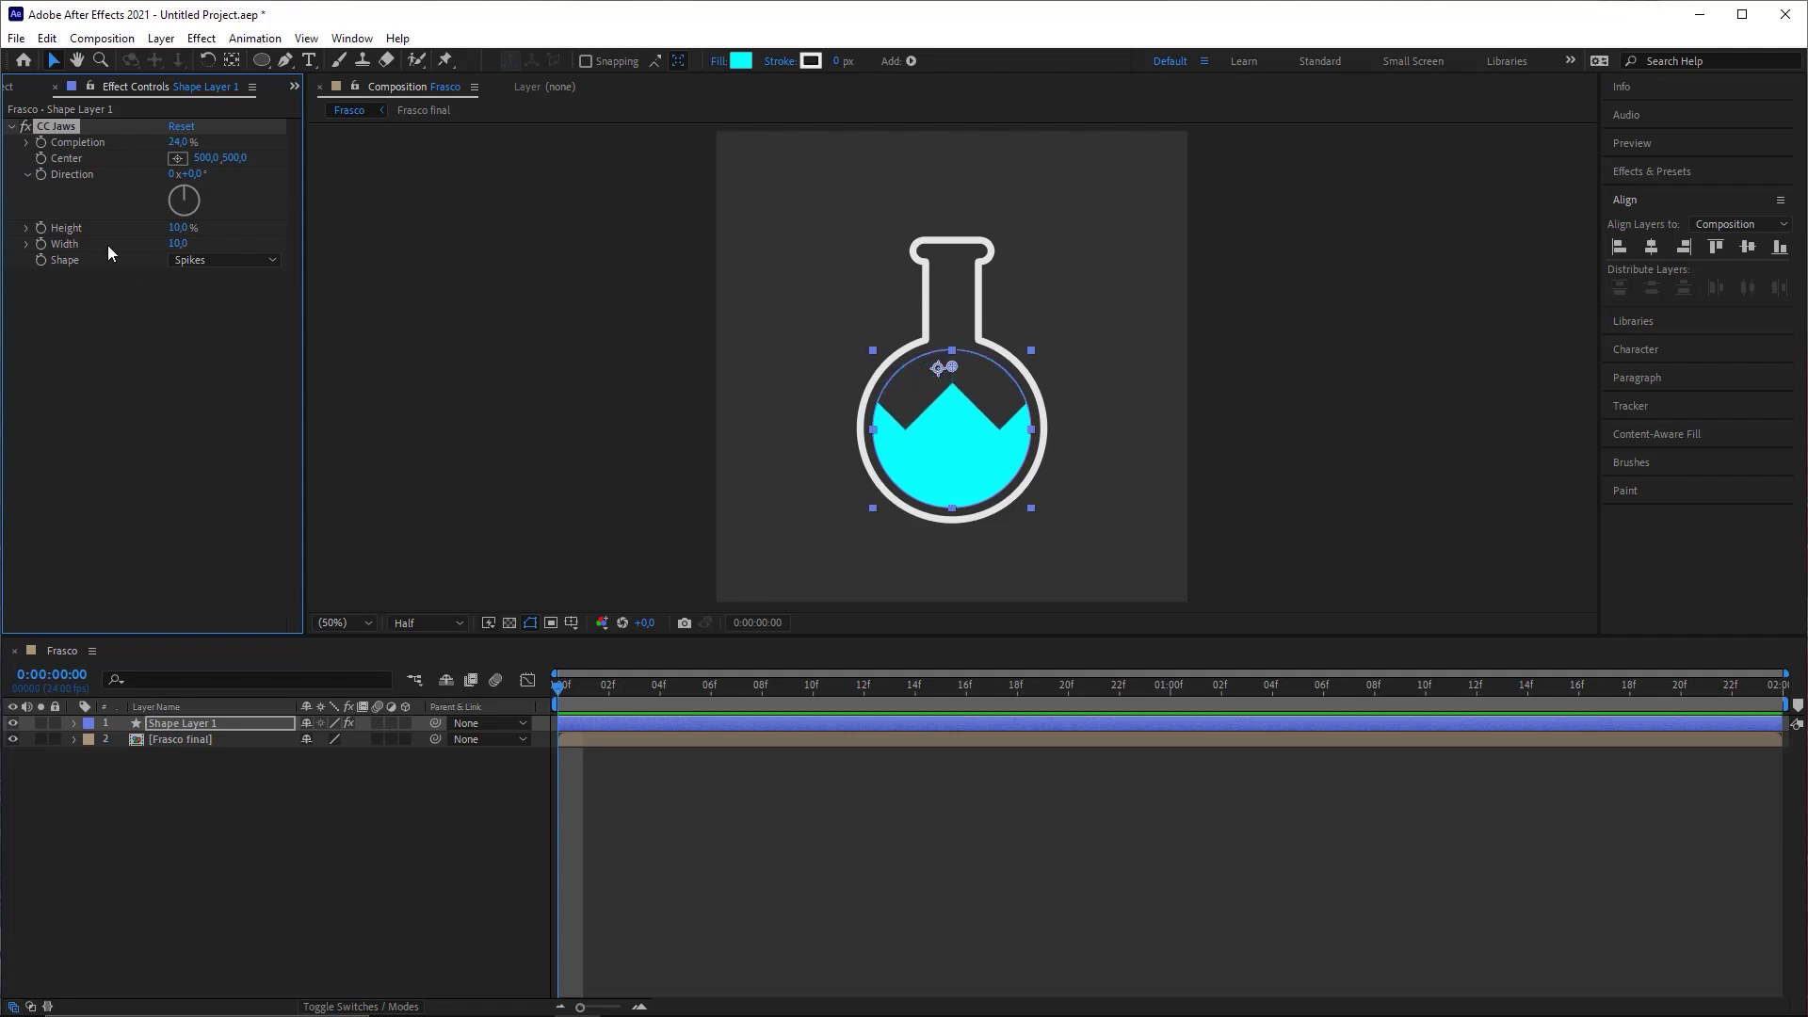
{"action": "left_click", "coordinate": [179, 143]}
{"action": "type", "text": "50"}
{"action": "key", "text": "Return"}
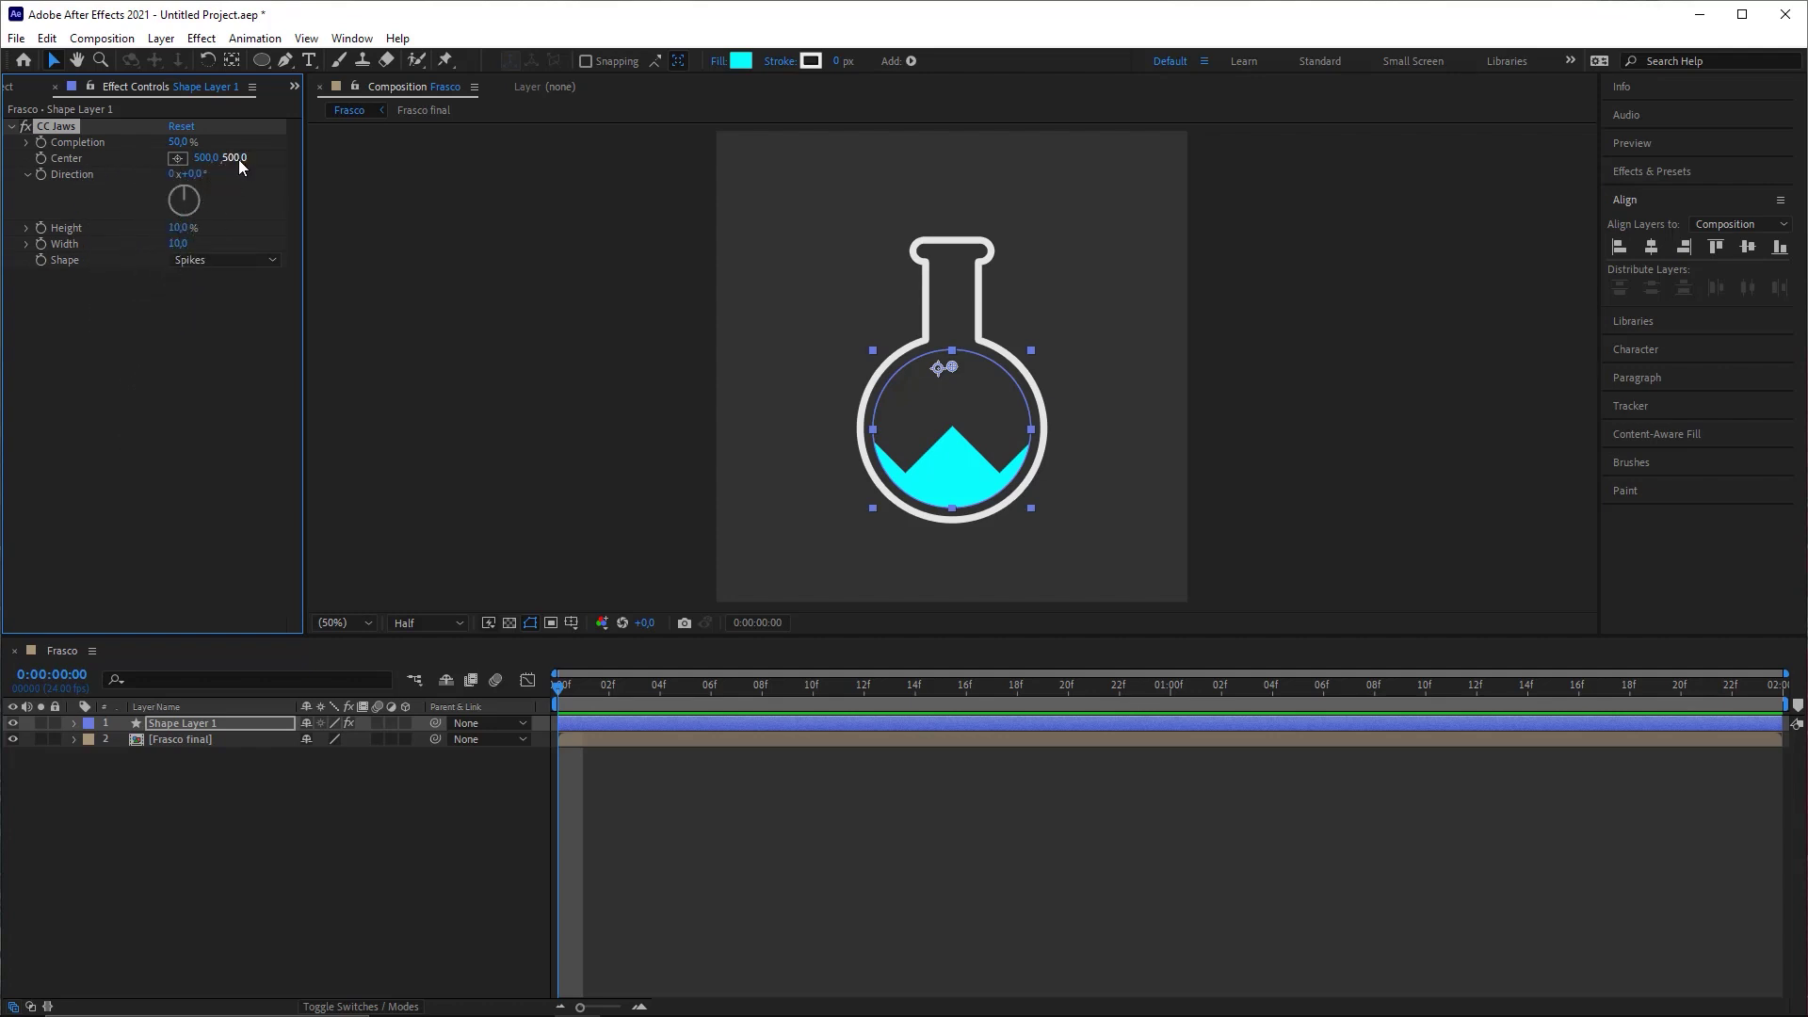
Step: Set the vertical value of the CC Jaws Center to 403 and its Height to 5%
{"action": "mouse_move", "coordinate": [235, 156]}
{"action": "left_mouse_down"}
{"action": "mouse_move", "coordinate": [268, 166]}
{"action": "mouse_move", "coordinate": [2, 174]}
{"action": "mouse_move", "coordinate": [745, 231]}
{"action": "mouse_move", "coordinate": [136, 245]}
{"action": "mouse_move", "coordinate": [232, 162]}
{"action": "mouse_move", "coordinate": [282, 161]}
{"action": "left_mouse_up"}
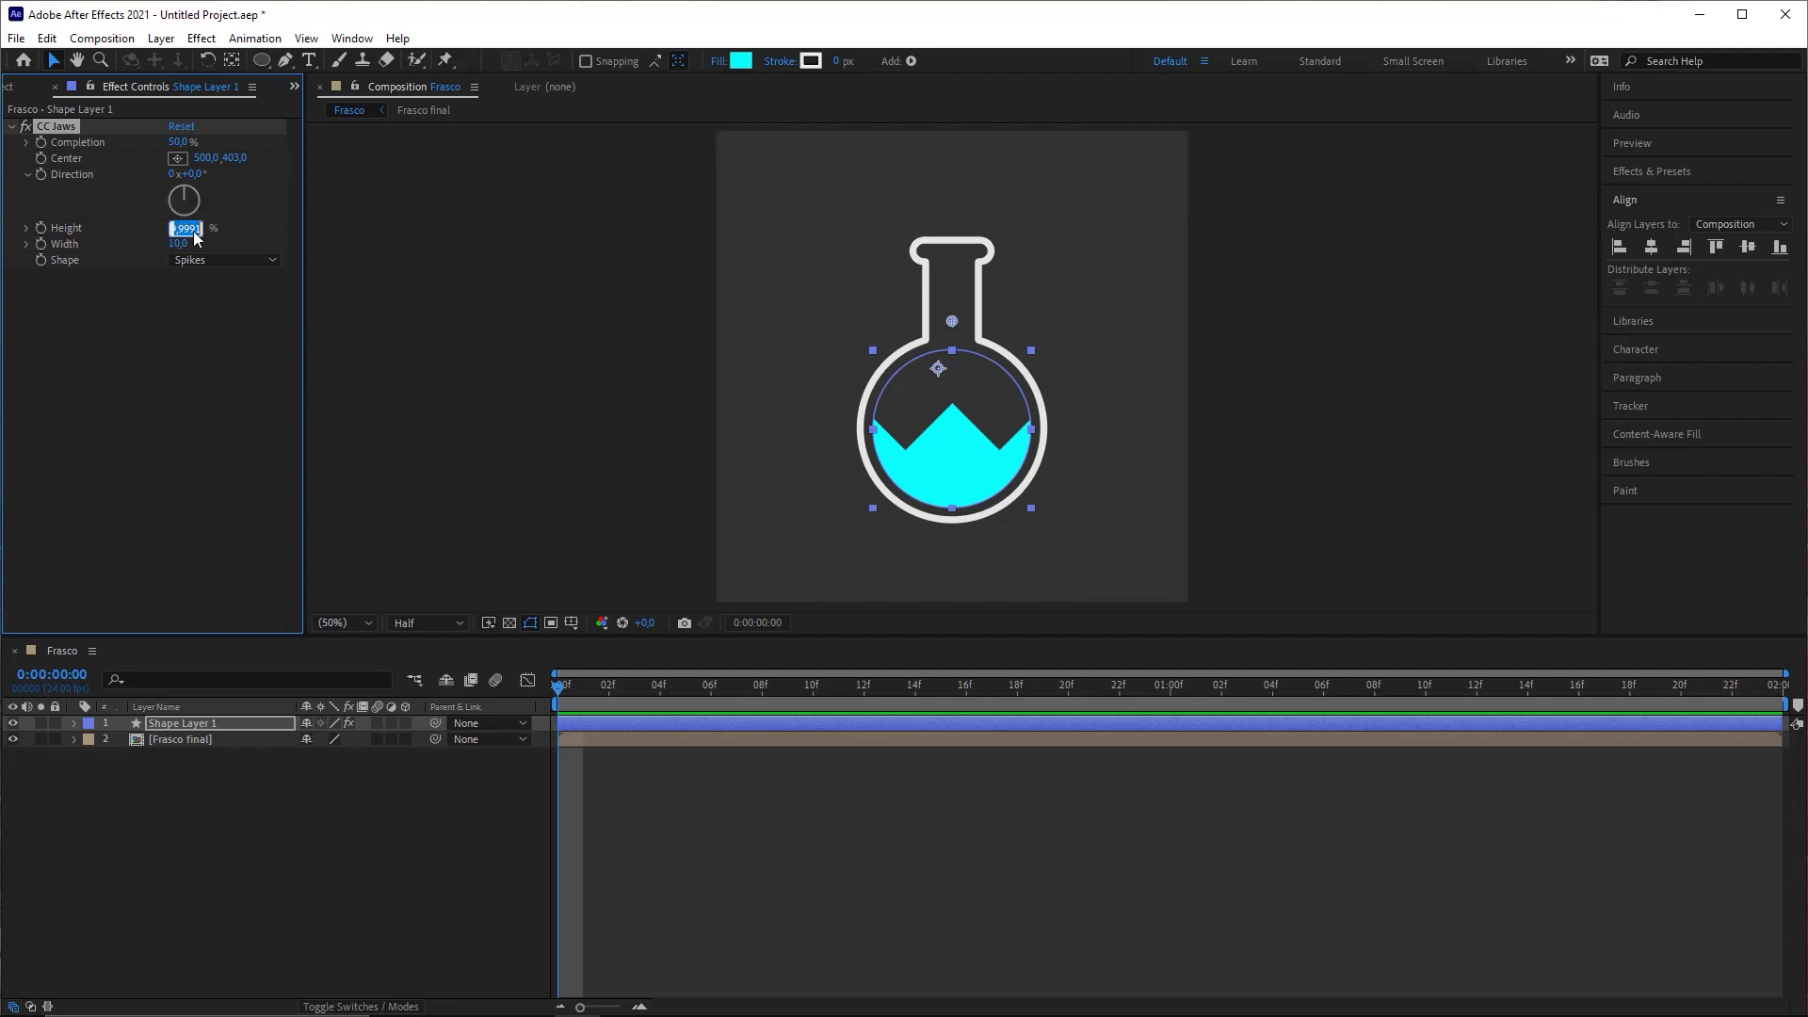
{"action": "left_click_drag", "start_coordinate": [189, 230], "coordinate": [176, 231]}
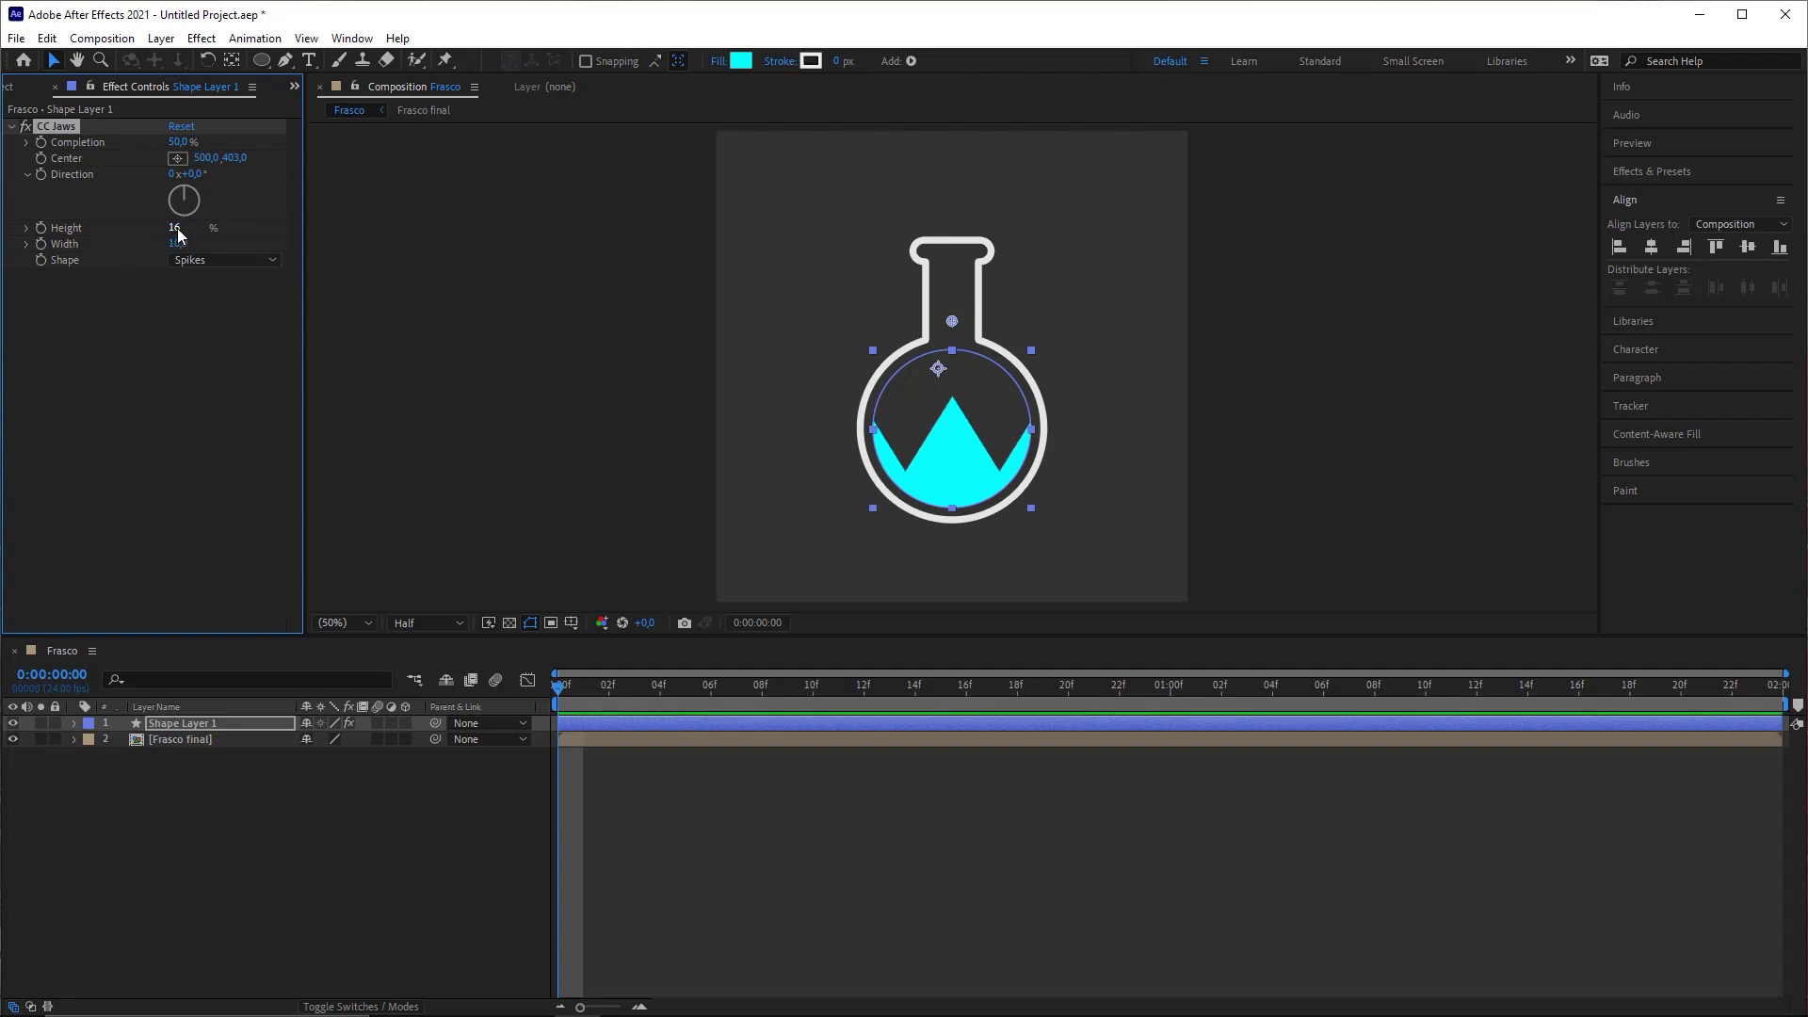
{"action": "left_click", "coordinate": [176, 229]}
{"action": "type", "text": "5"}
{"action": "key", "text": "Return"}
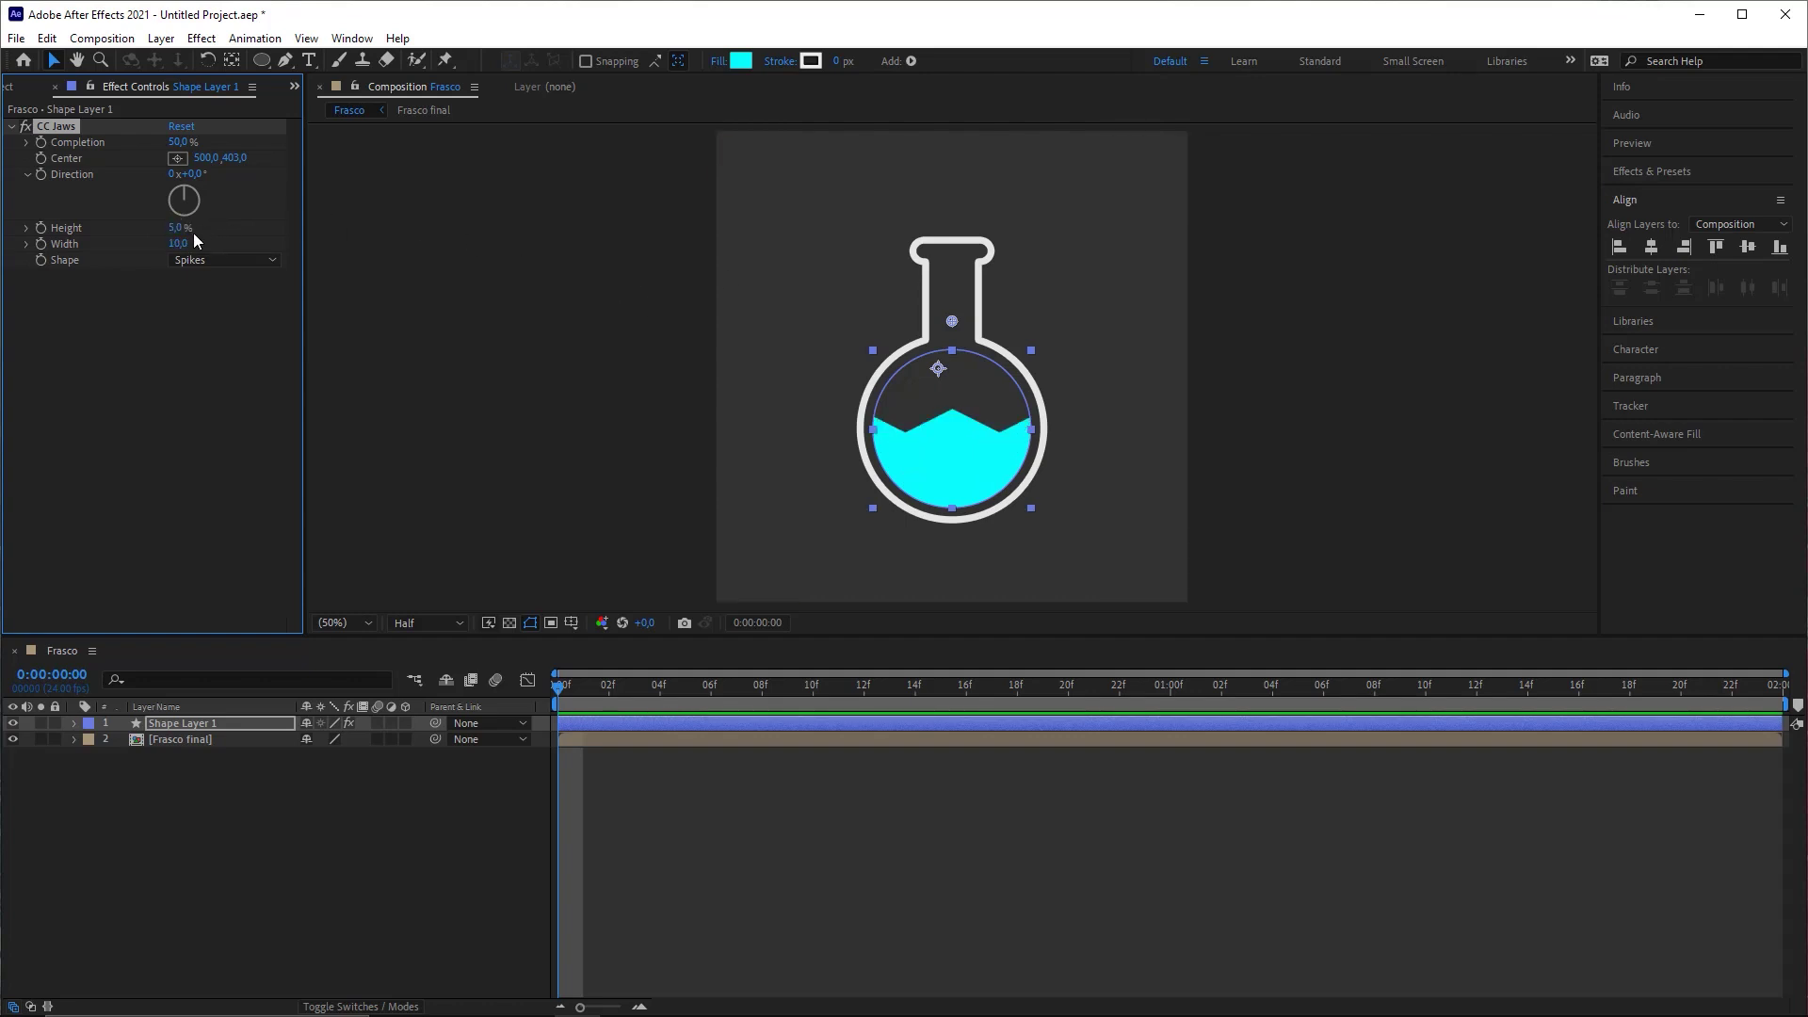
Step: Set the Width of the CC Jaws effect to 20
{"action": "left_click_drag", "start_coordinate": [179, 244], "coordinate": [2, 264]}
{"action": "key", "text": "ctrl+z"}
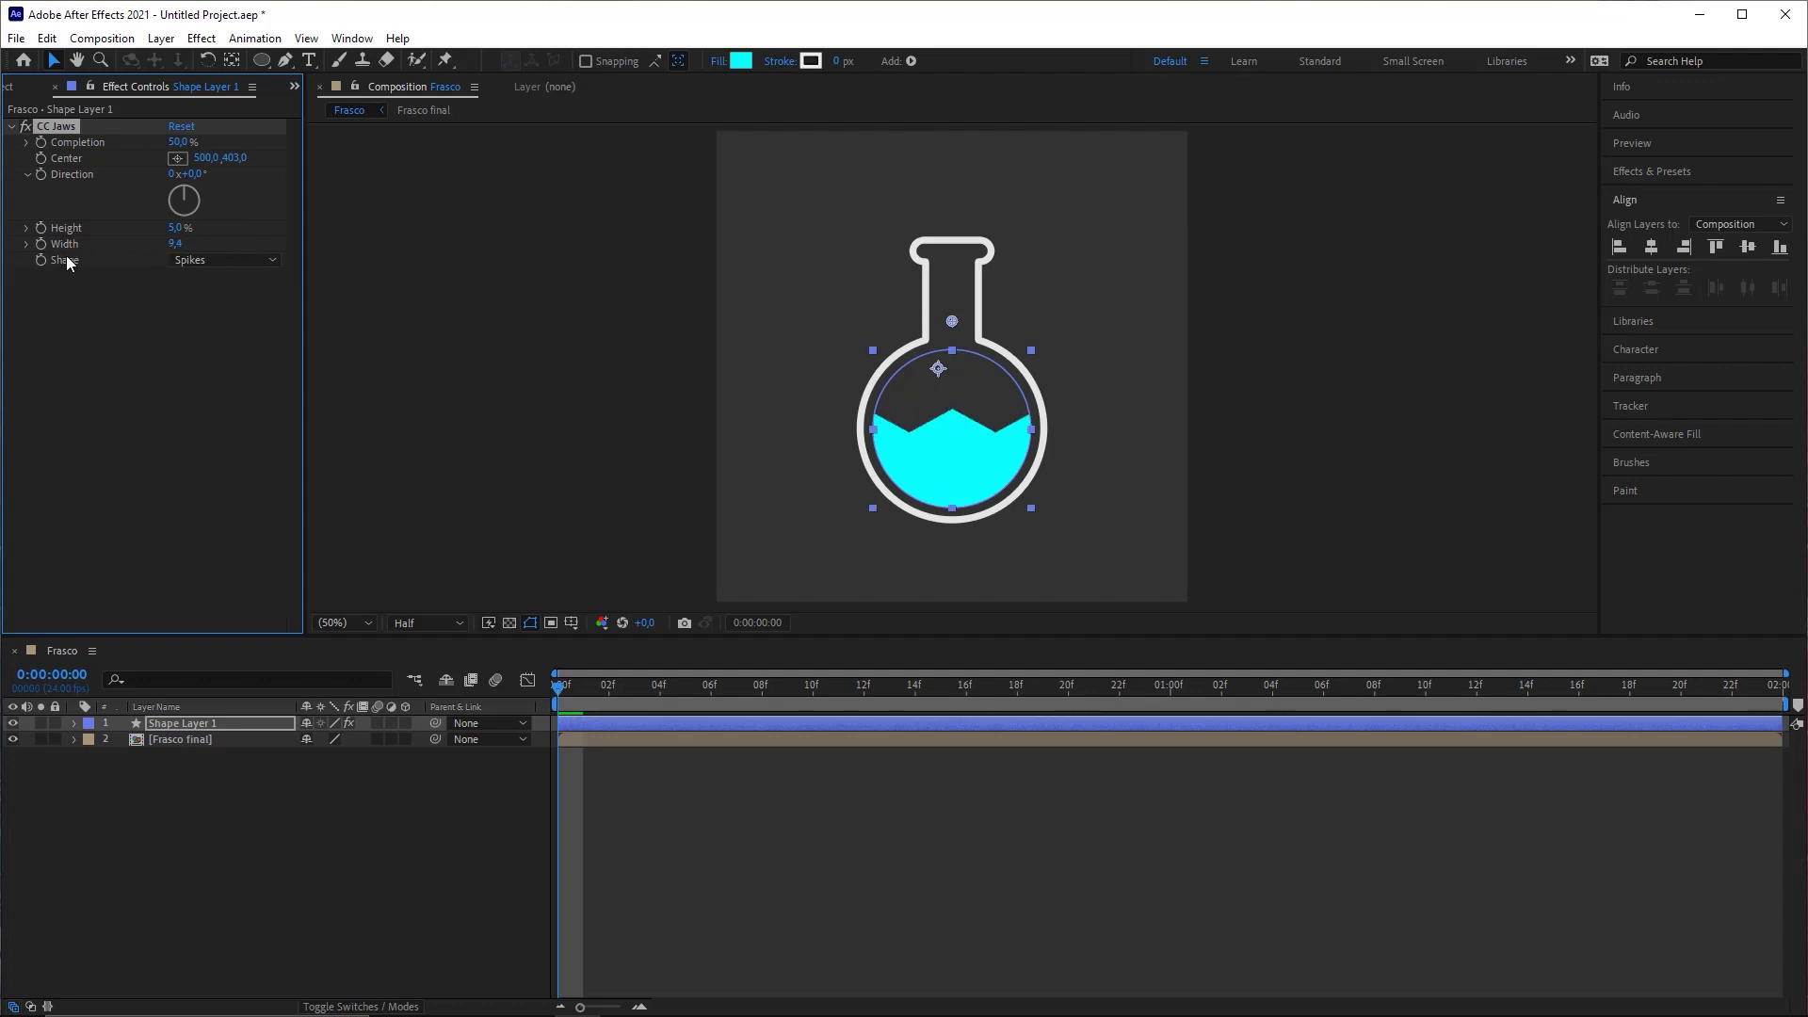
{"action": "left_click", "coordinate": [179, 244]}
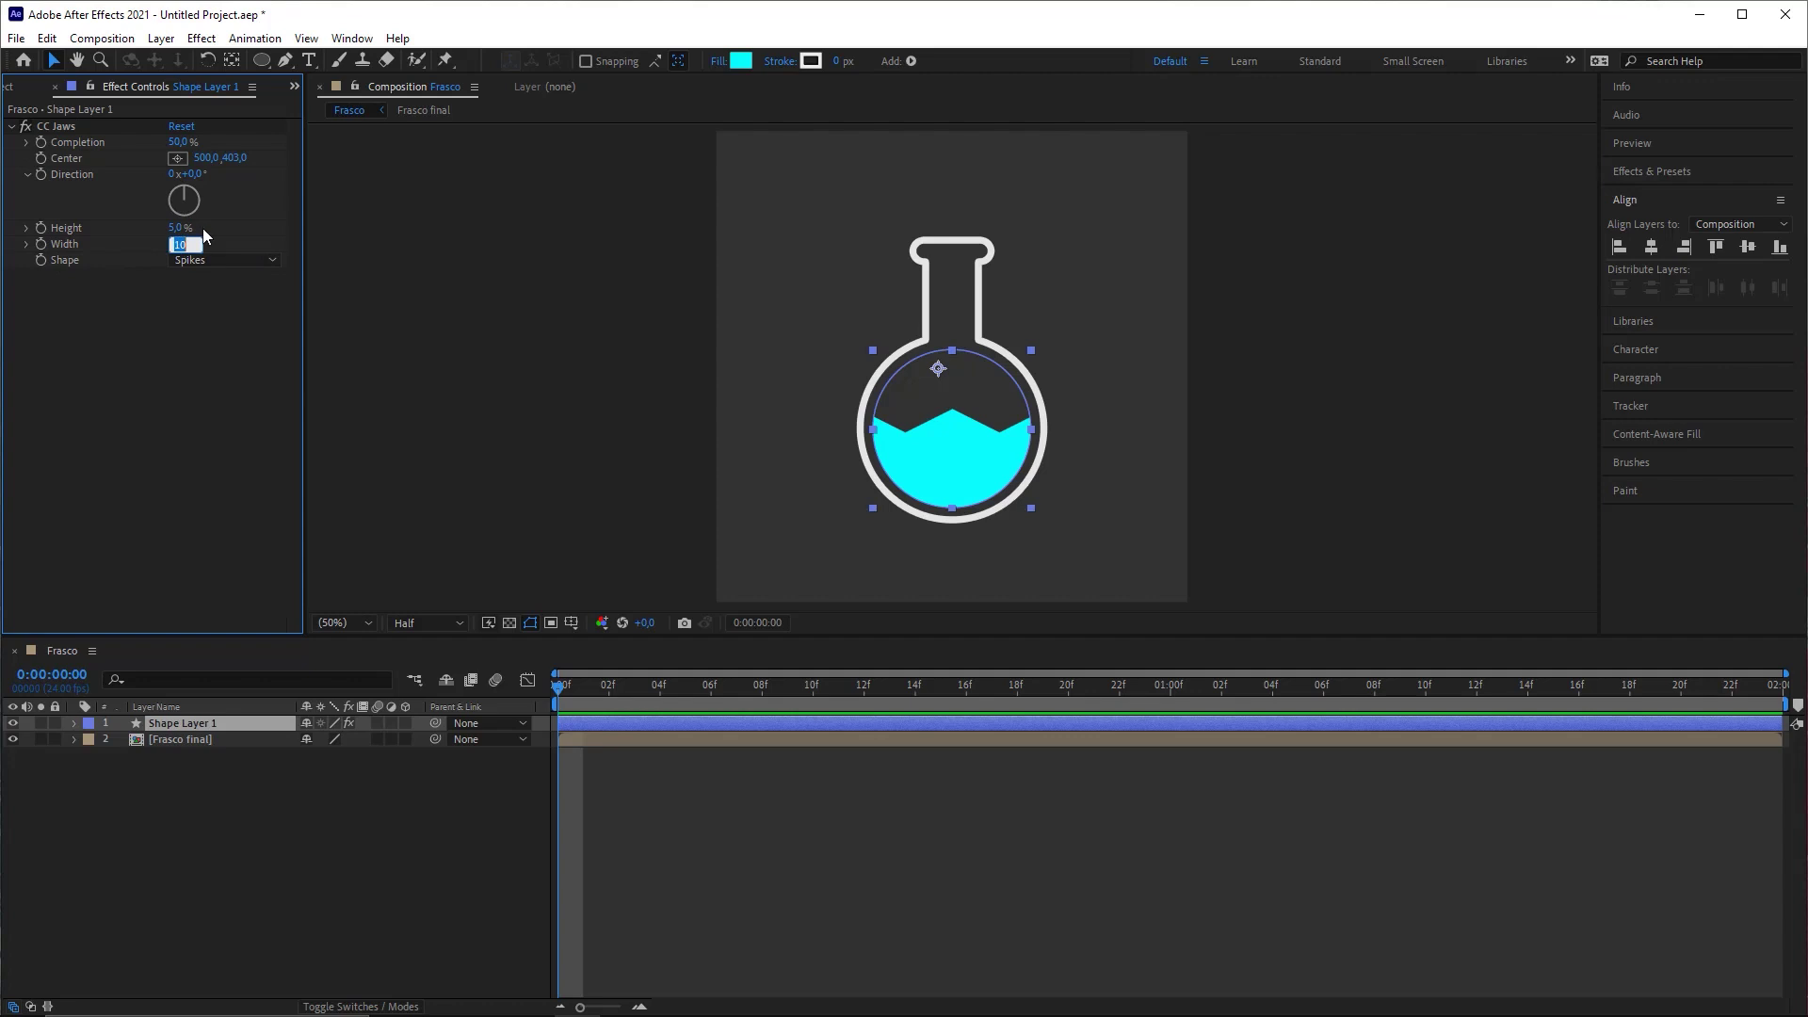
{"action": "type", "text": "20"}
{"action": "key", "text": "Return"}
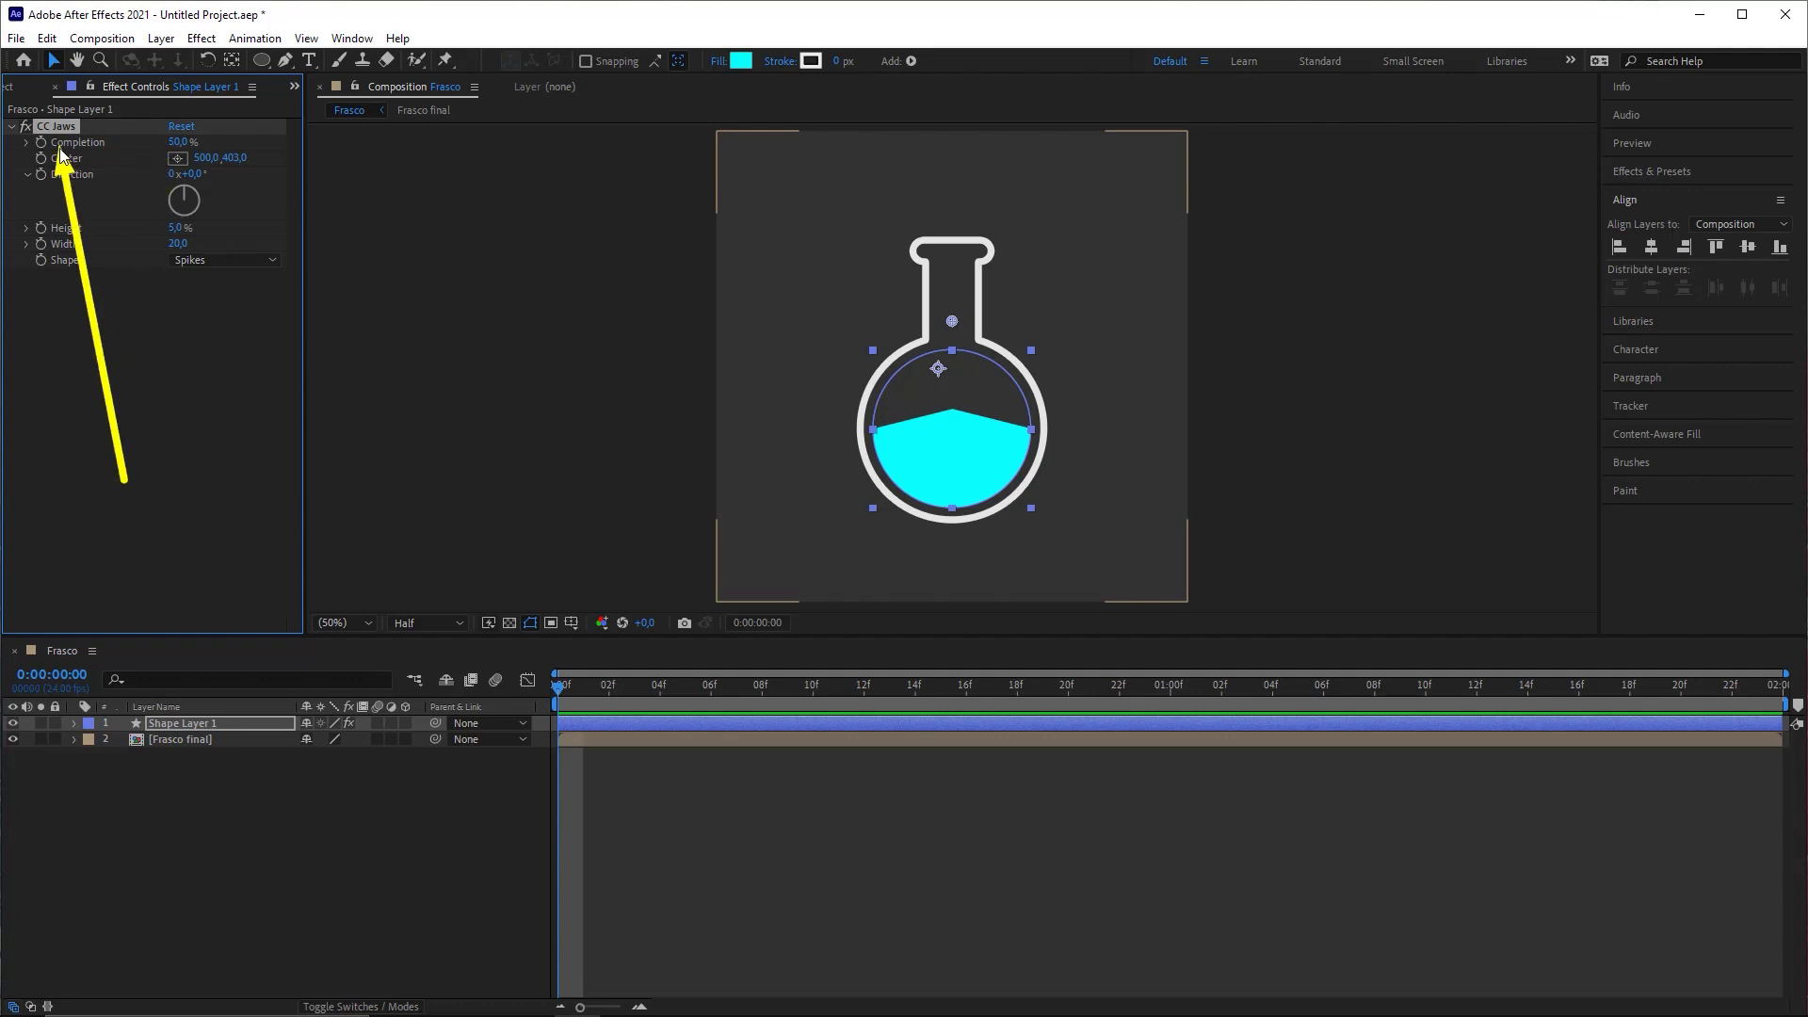
Step: Try shifting the effect's center sideways, undo the shift, and set the CC Jaws Shape to Waves
{"action": "mouse_move", "coordinate": [202, 158]}
{"action": "left_mouse_down"}
{"action": "mouse_move", "coordinate": [1070, 206]}
{"action": "mouse_move", "coordinate": [379, 207]}
{"action": "mouse_move", "coordinate": [584, 206]}
{"action": "mouse_move", "coordinate": [659, 249]}
{"action": "mouse_move", "coordinate": [356, 251]}
{"action": "left_mouse_up"}
{"action": "key", "text": "ctrl+z"}
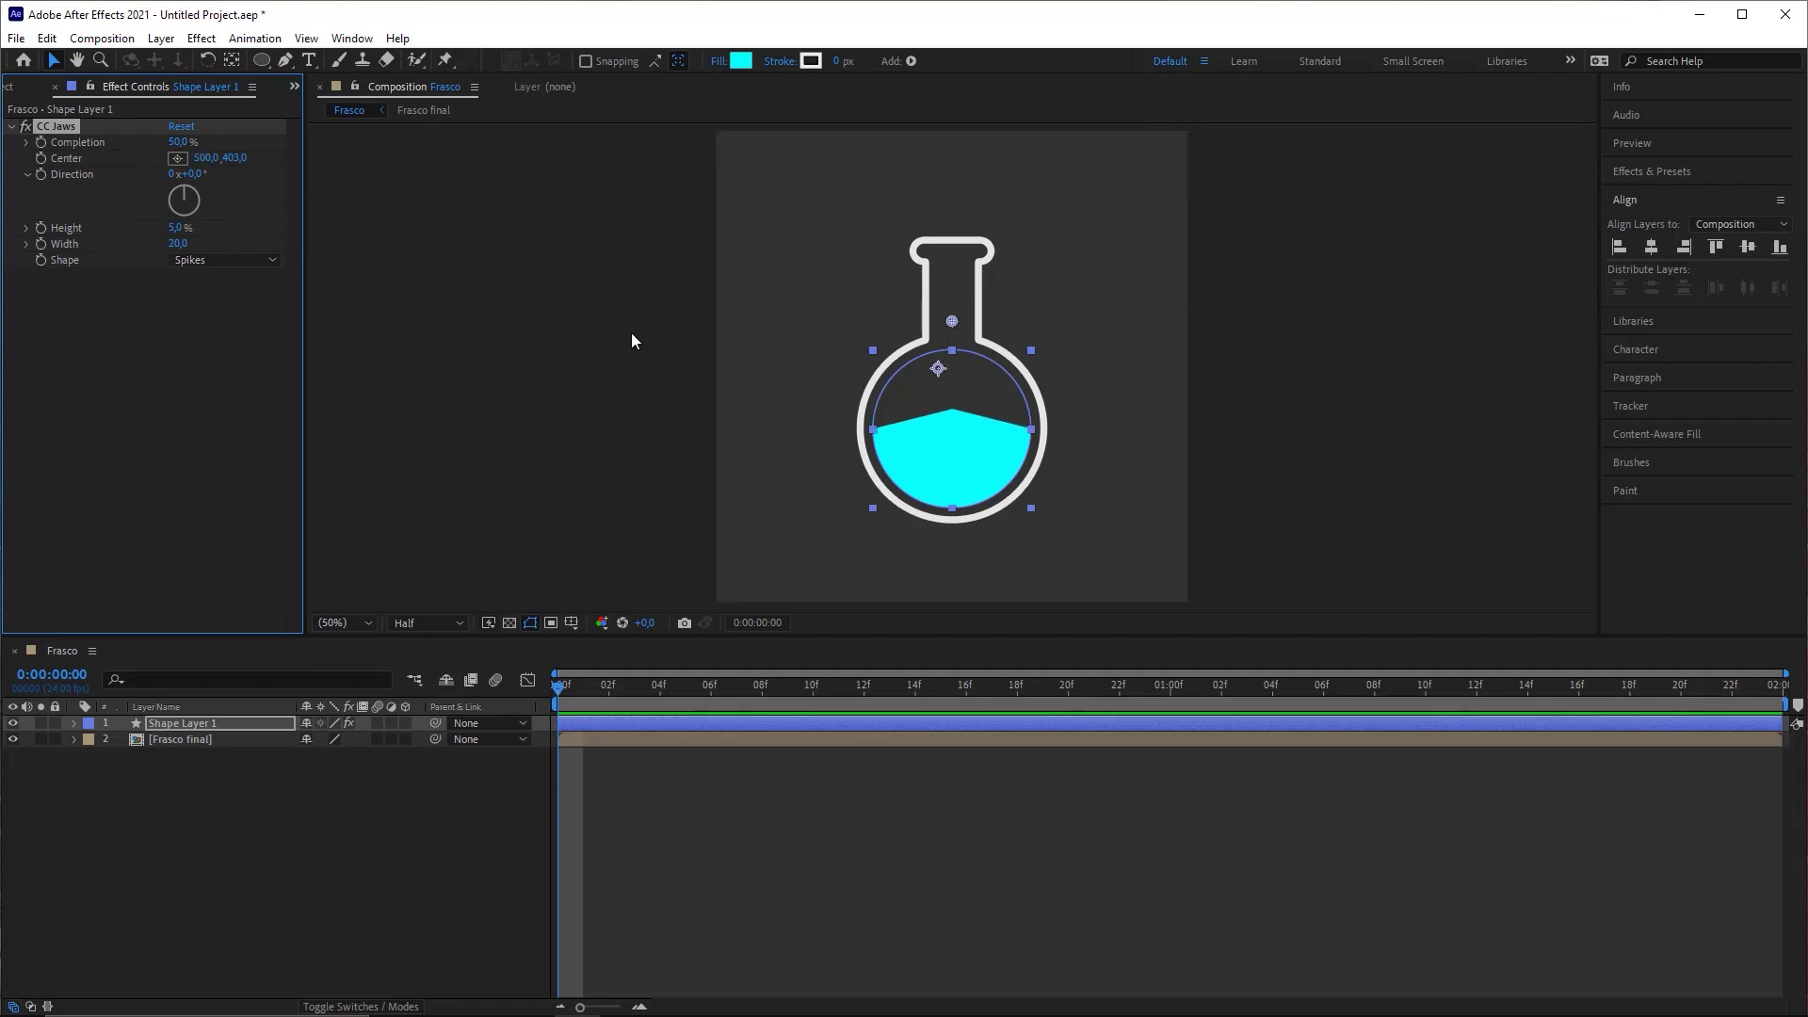
{"action": "left_click", "coordinate": [203, 263]}
{"action": "left_click", "coordinate": [226, 343]}
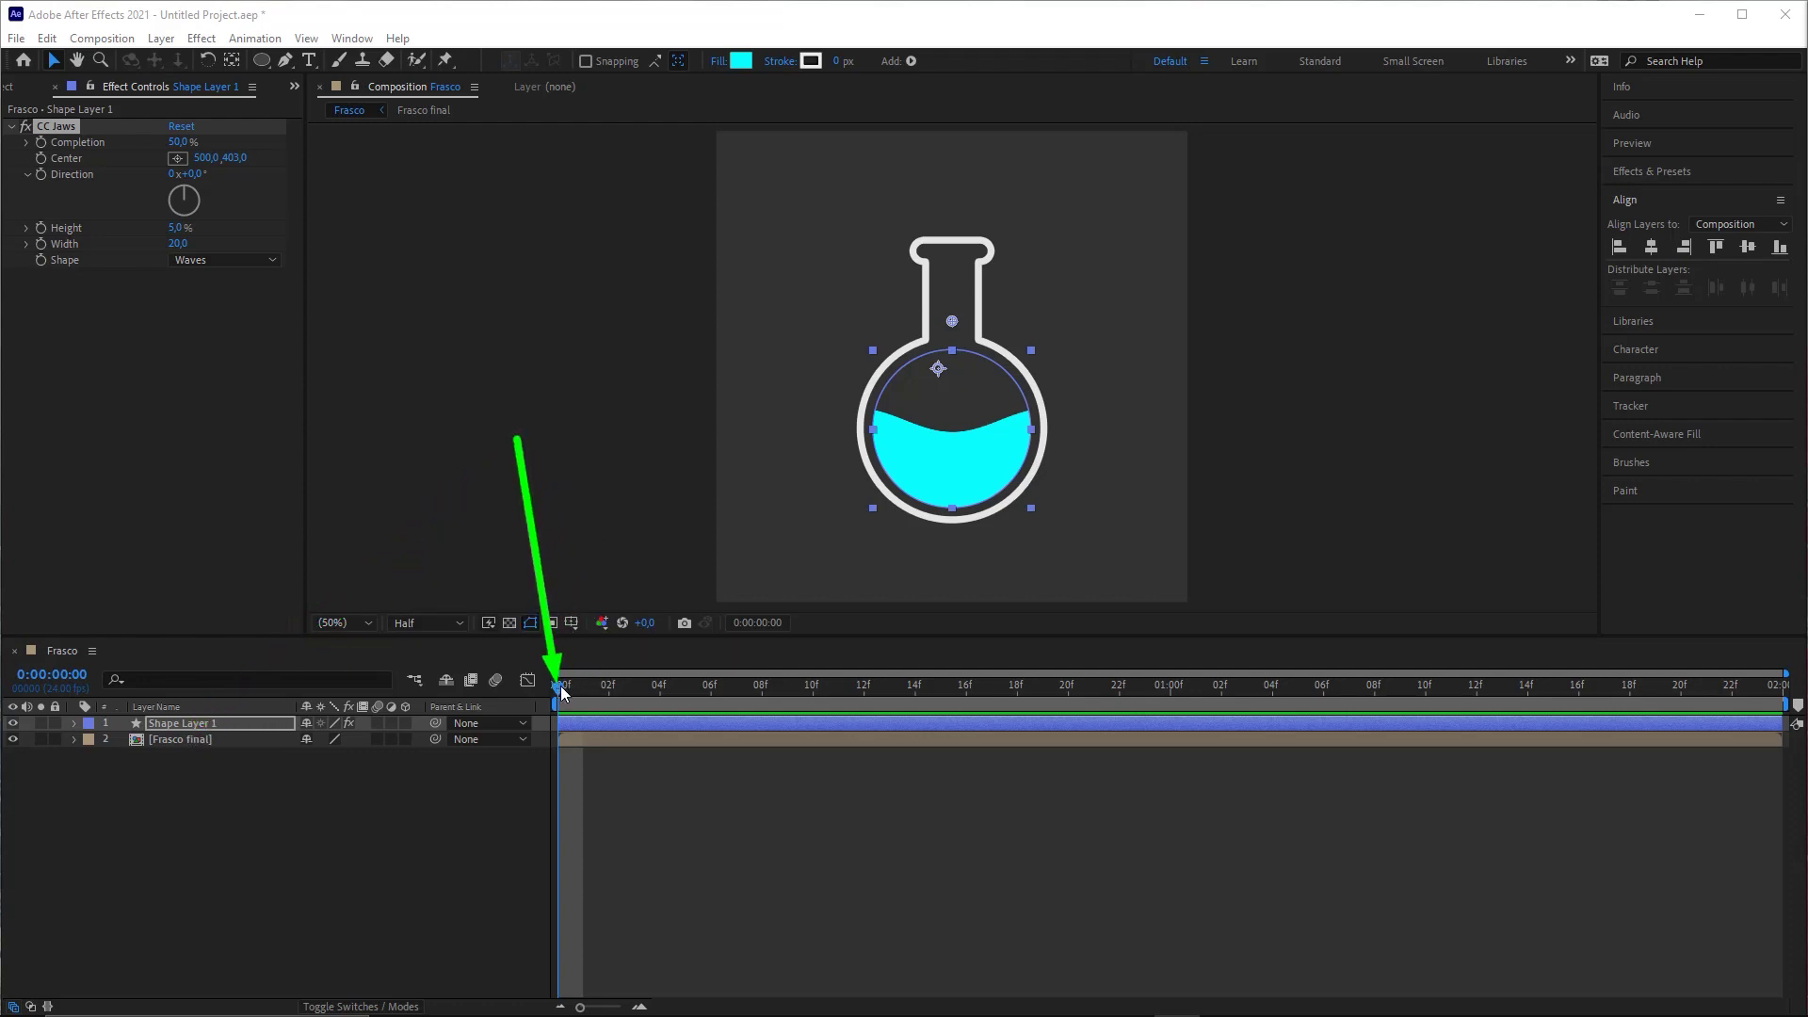
Step: Enable keyframing for the CC Jaws Center at the first frame, then try a sideways shift and undo it
{"action": "mouse_move", "coordinate": [560, 690]}
{"action": "left_mouse_down"}
{"action": "mouse_move", "coordinate": [837, 701]}
{"action": "mouse_move", "coordinate": [556, 711]}
{"action": "mouse_move", "coordinate": [785, 693]}
{"action": "mouse_move", "coordinate": [2, 799]}
{"action": "left_mouse_up"}
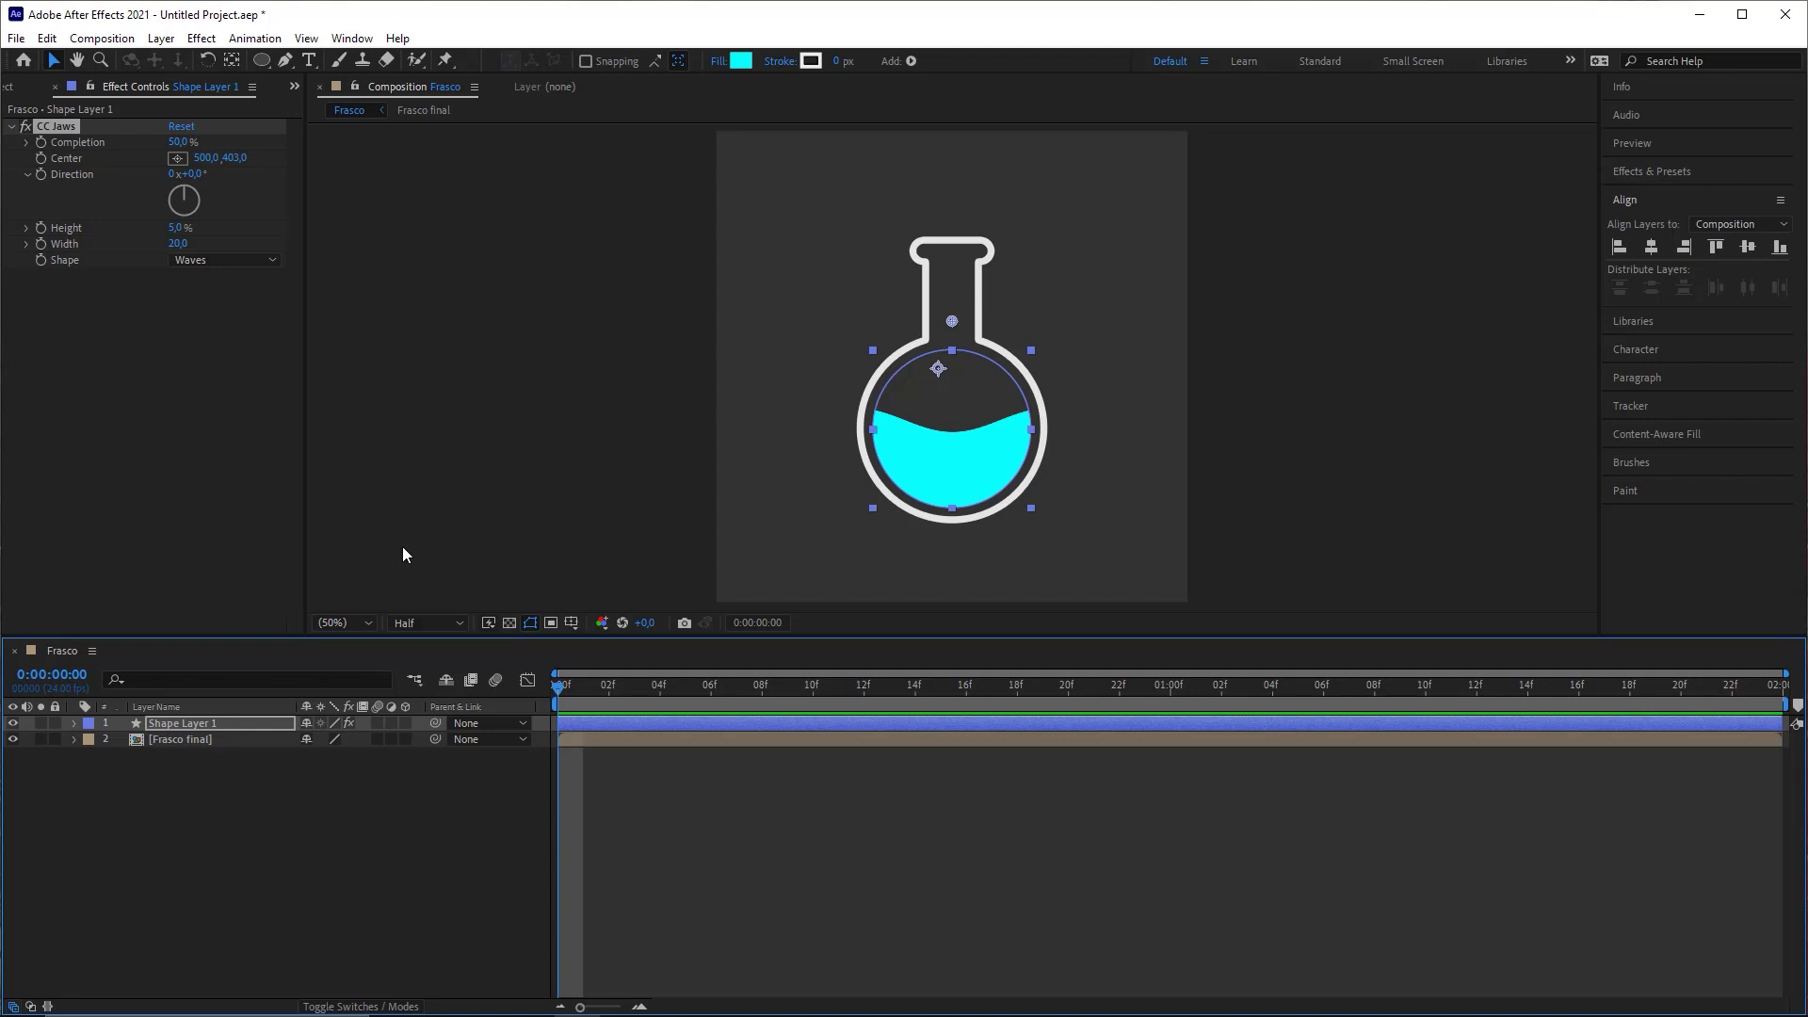
{"action": "left_click", "coordinate": [42, 158]}
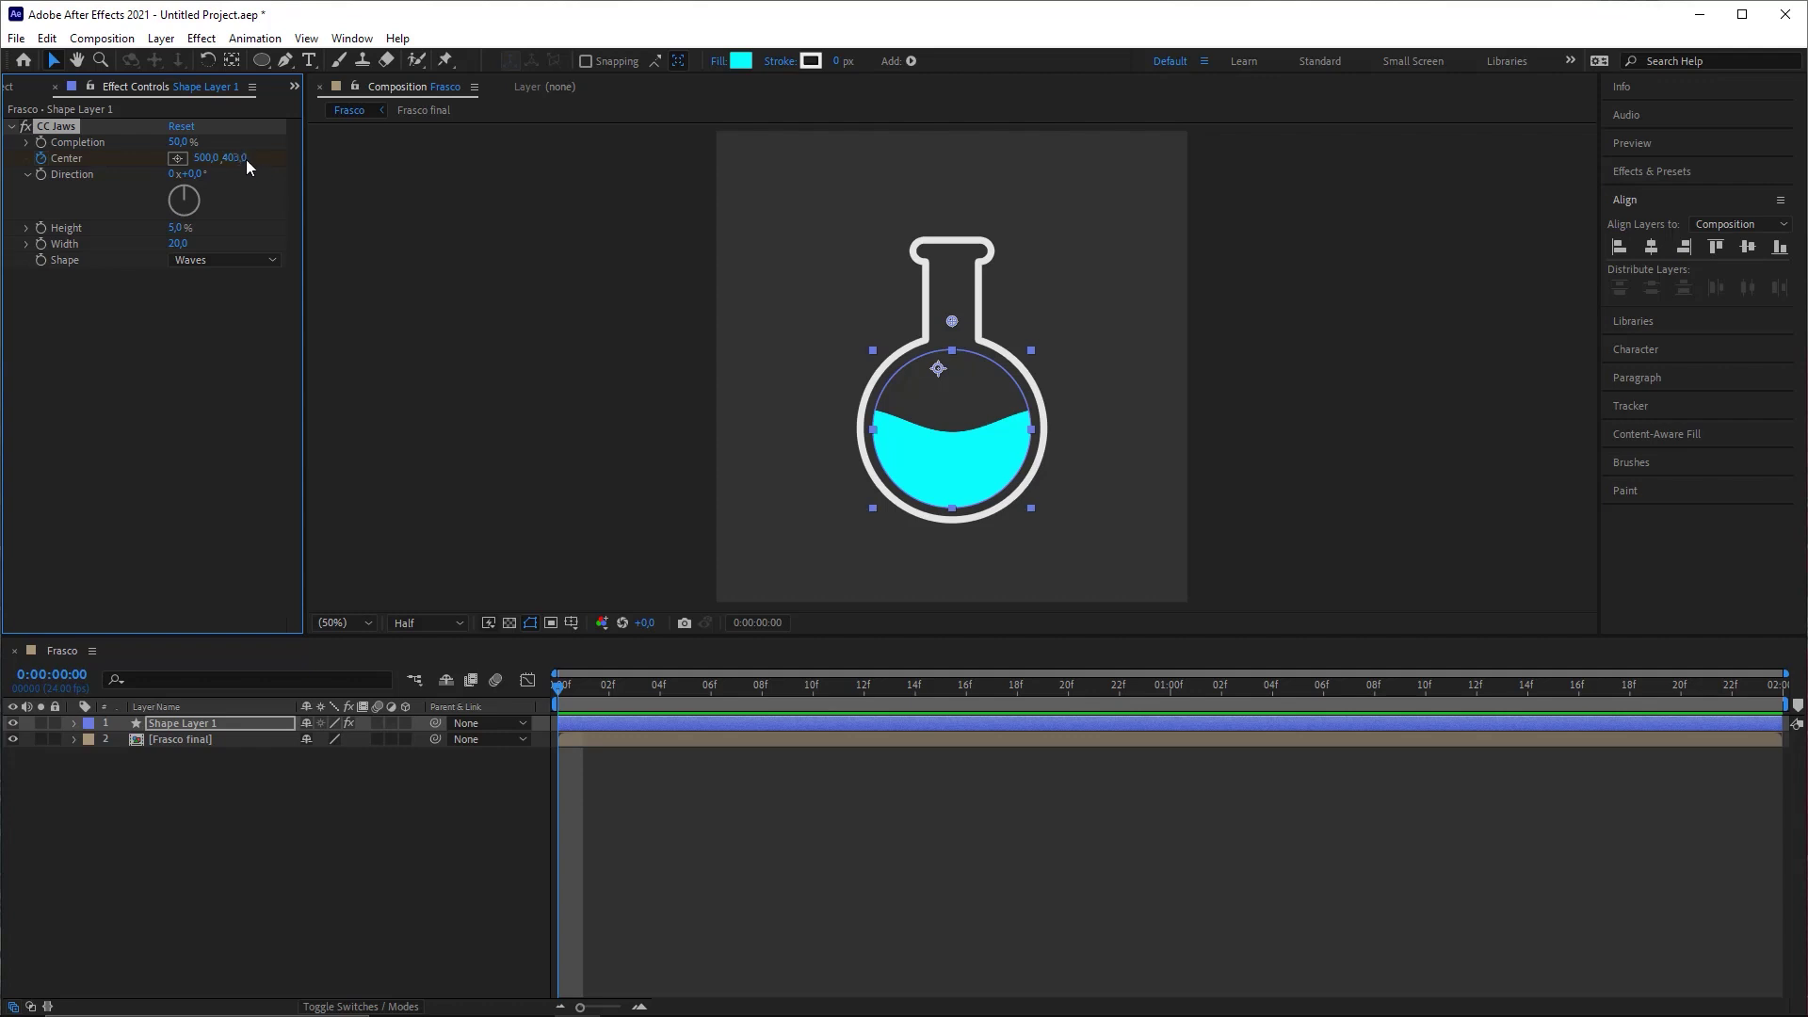
{"action": "left_click_drag", "start_coordinate": [218, 160], "coordinate": [618, 170]}
{"action": "key", "text": "ctrl+z"}
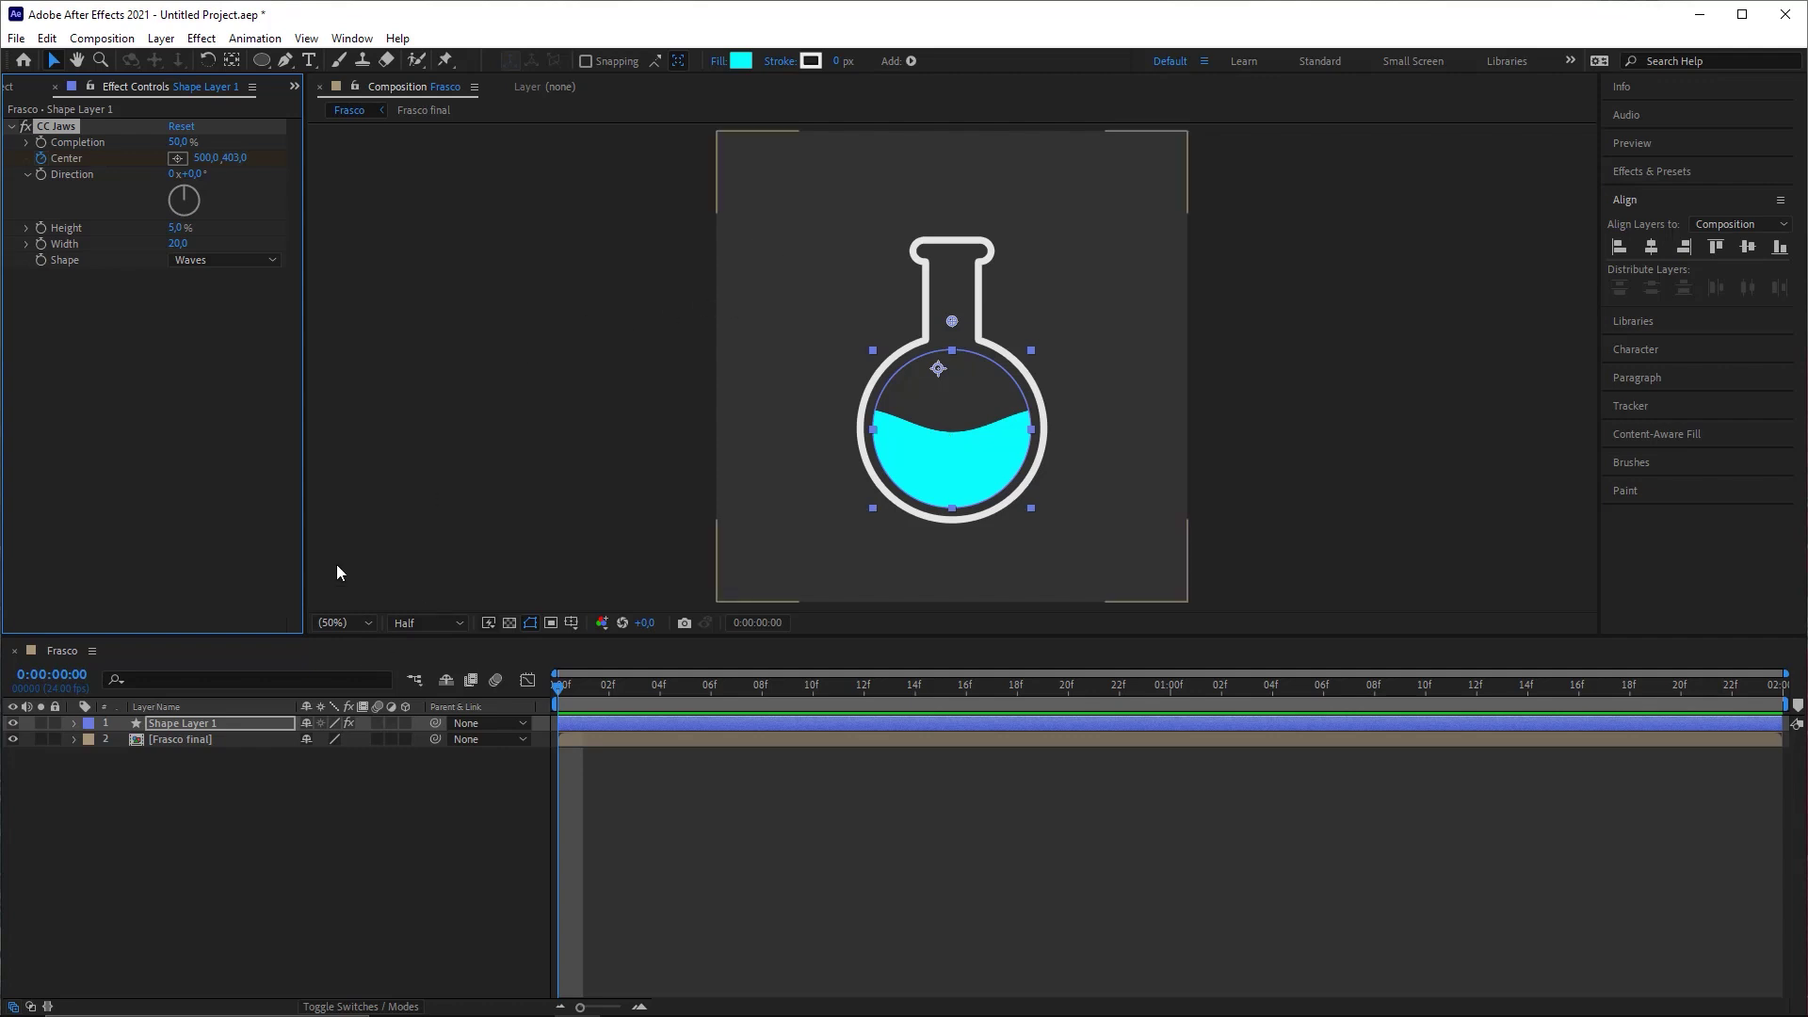
Step: Deselect the layer, show the rulers and place a vertical guide through the middle of the flask
{"action": "mouse_move", "coordinate": [347, 579]}
{"action": "left_mouse_down"}
{"action": "mouse_move", "coordinate": [335, 59]}
{"action": "mouse_move", "coordinate": [312, 47]}
{"action": "left_mouse_up"}
{"action": "left_click", "coordinate": [307, 39]}
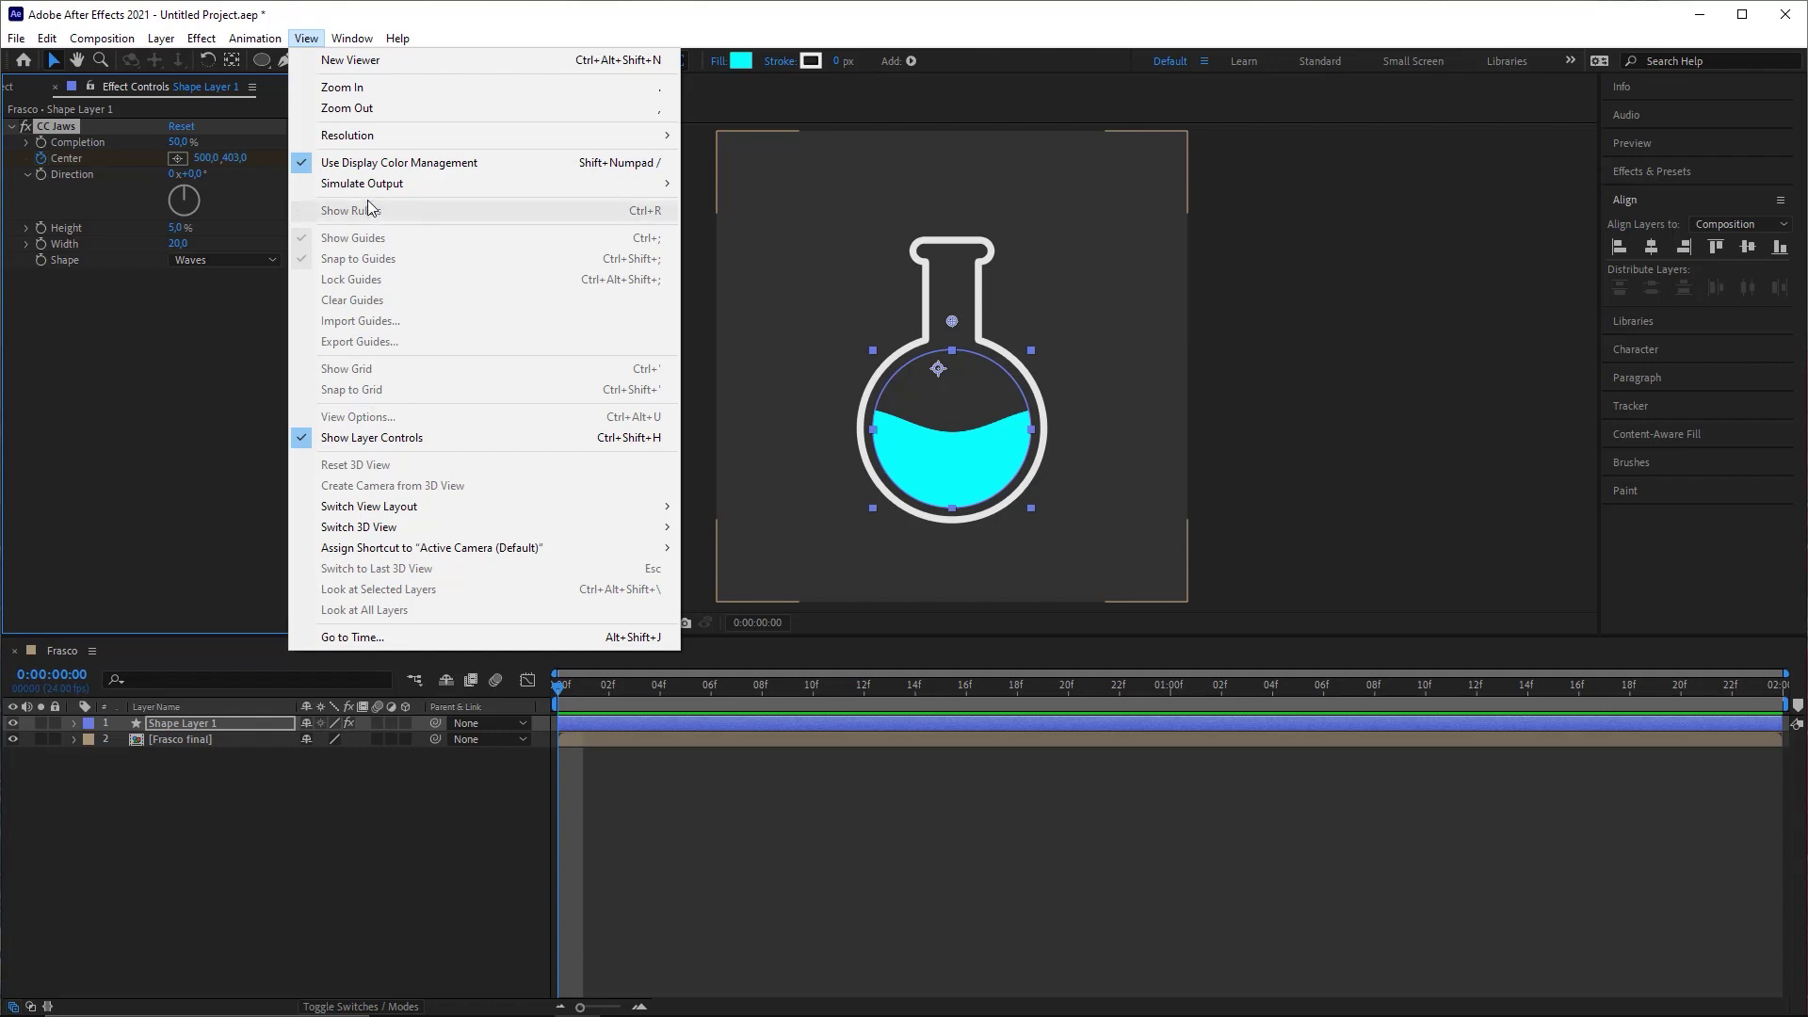
{"action": "left_click", "coordinate": [402, 865]}
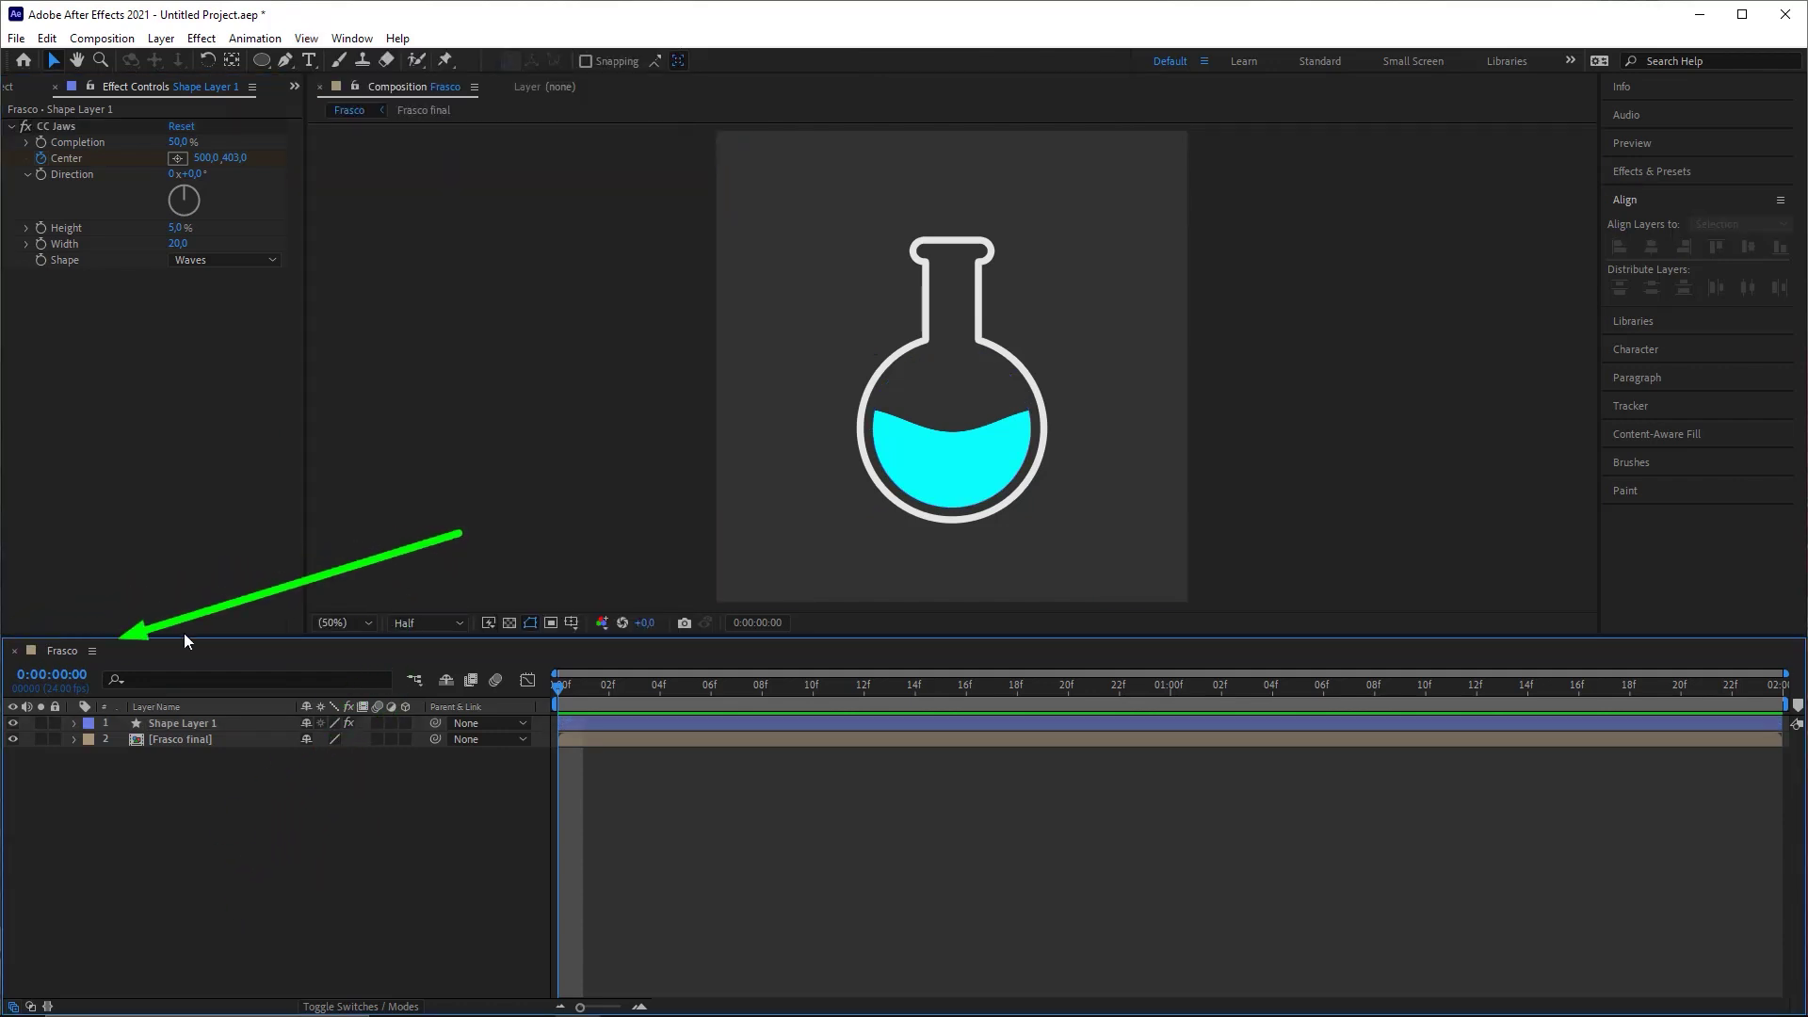
{"action": "left_click", "coordinate": [239, 867]}
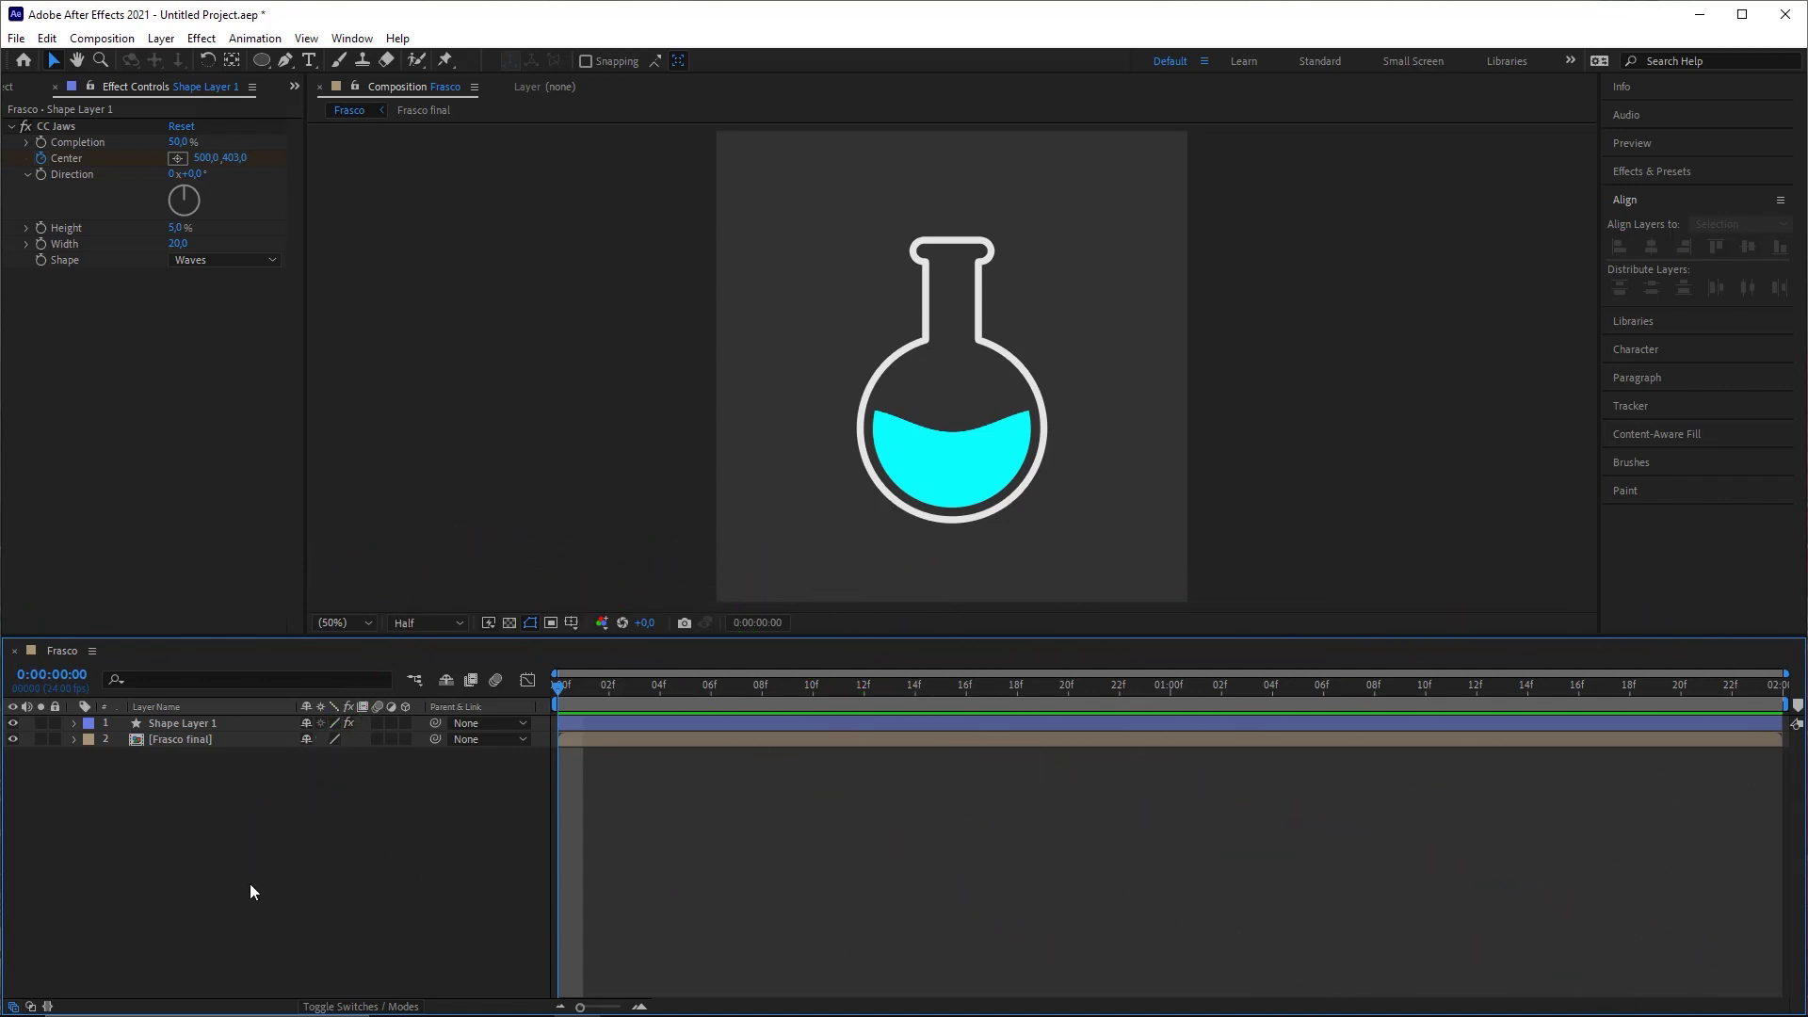
{"action": "left_click", "coordinate": [306, 37]}
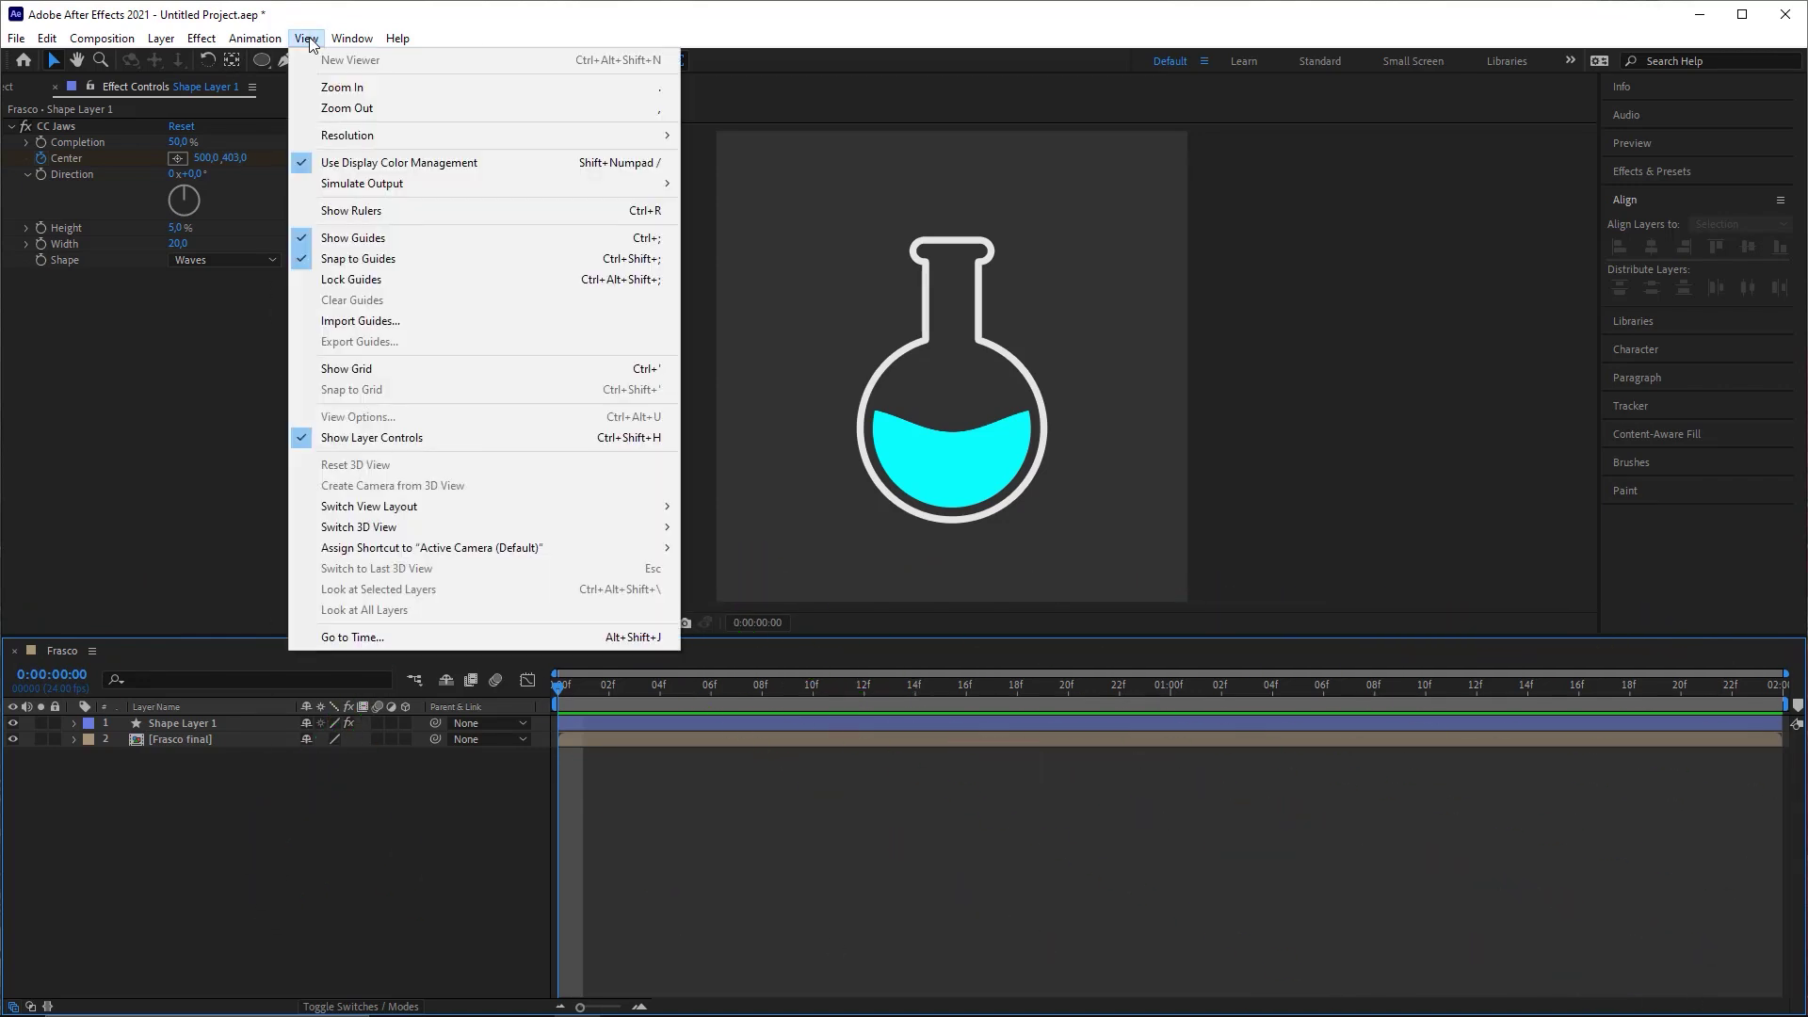
{"action": "left_click", "coordinate": [370, 212]}
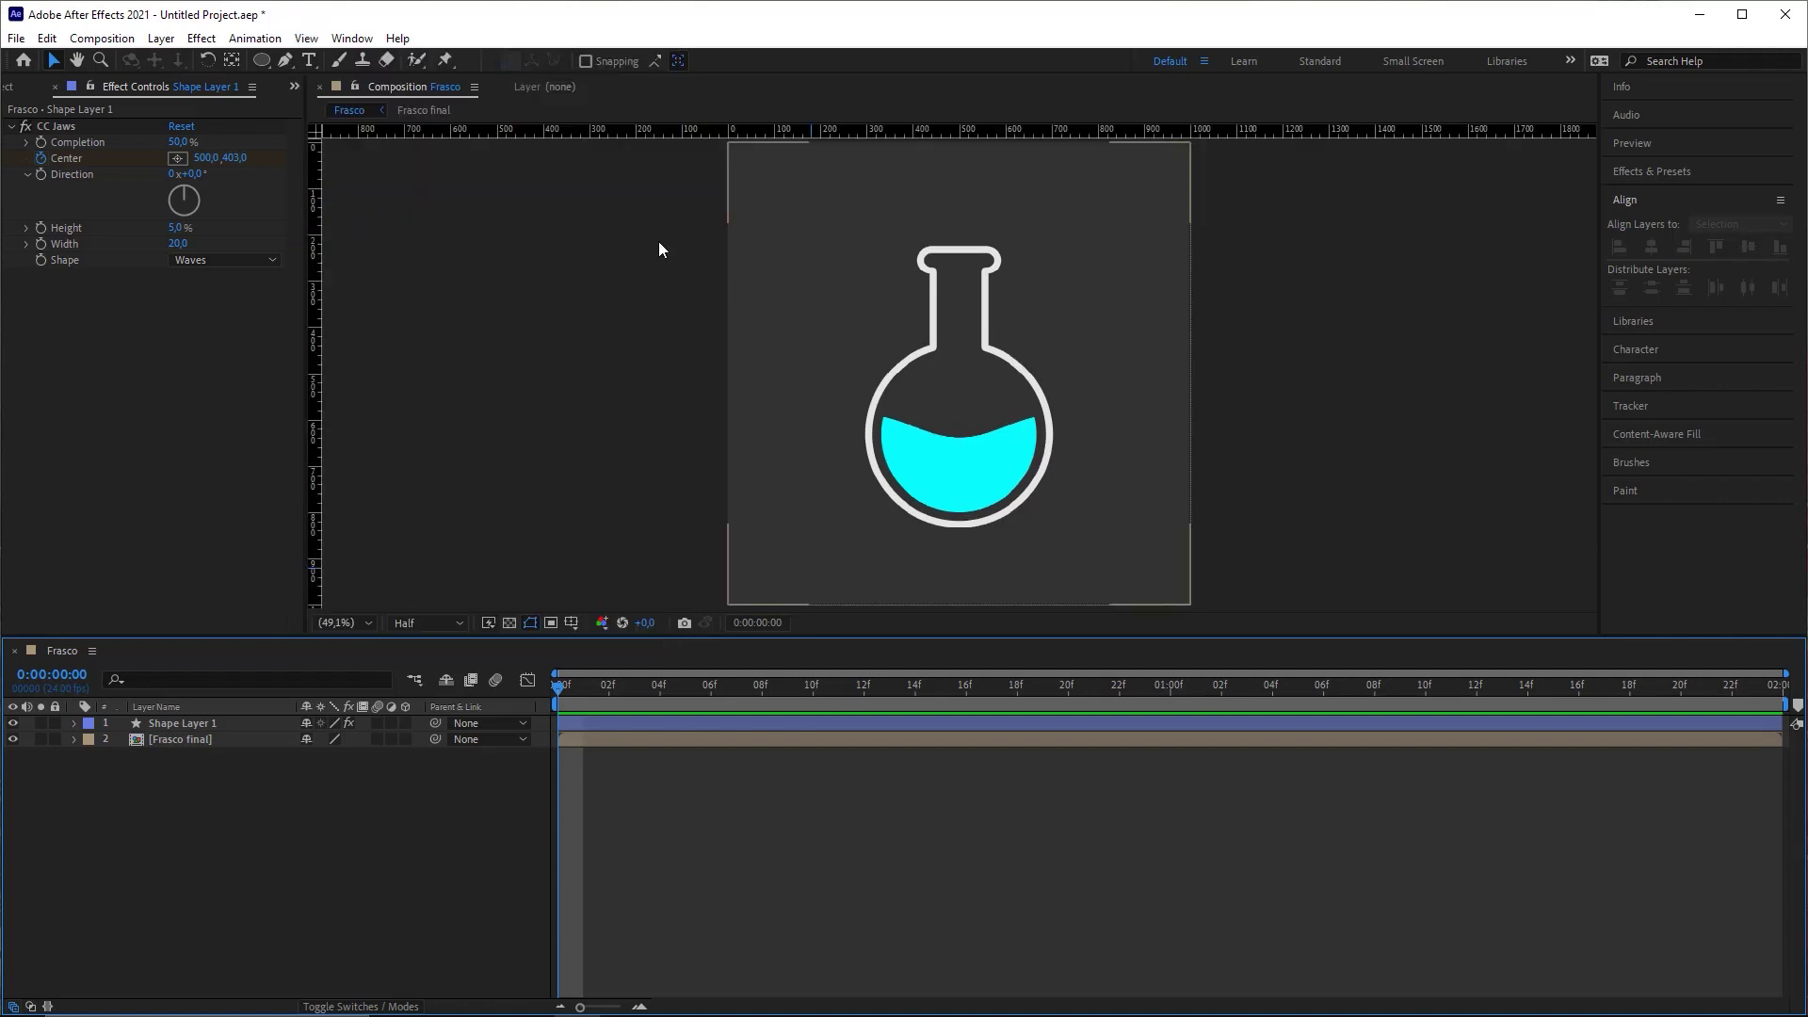
{"action": "left_click_drag", "start_coordinate": [314, 300], "coordinate": [960, 352]}
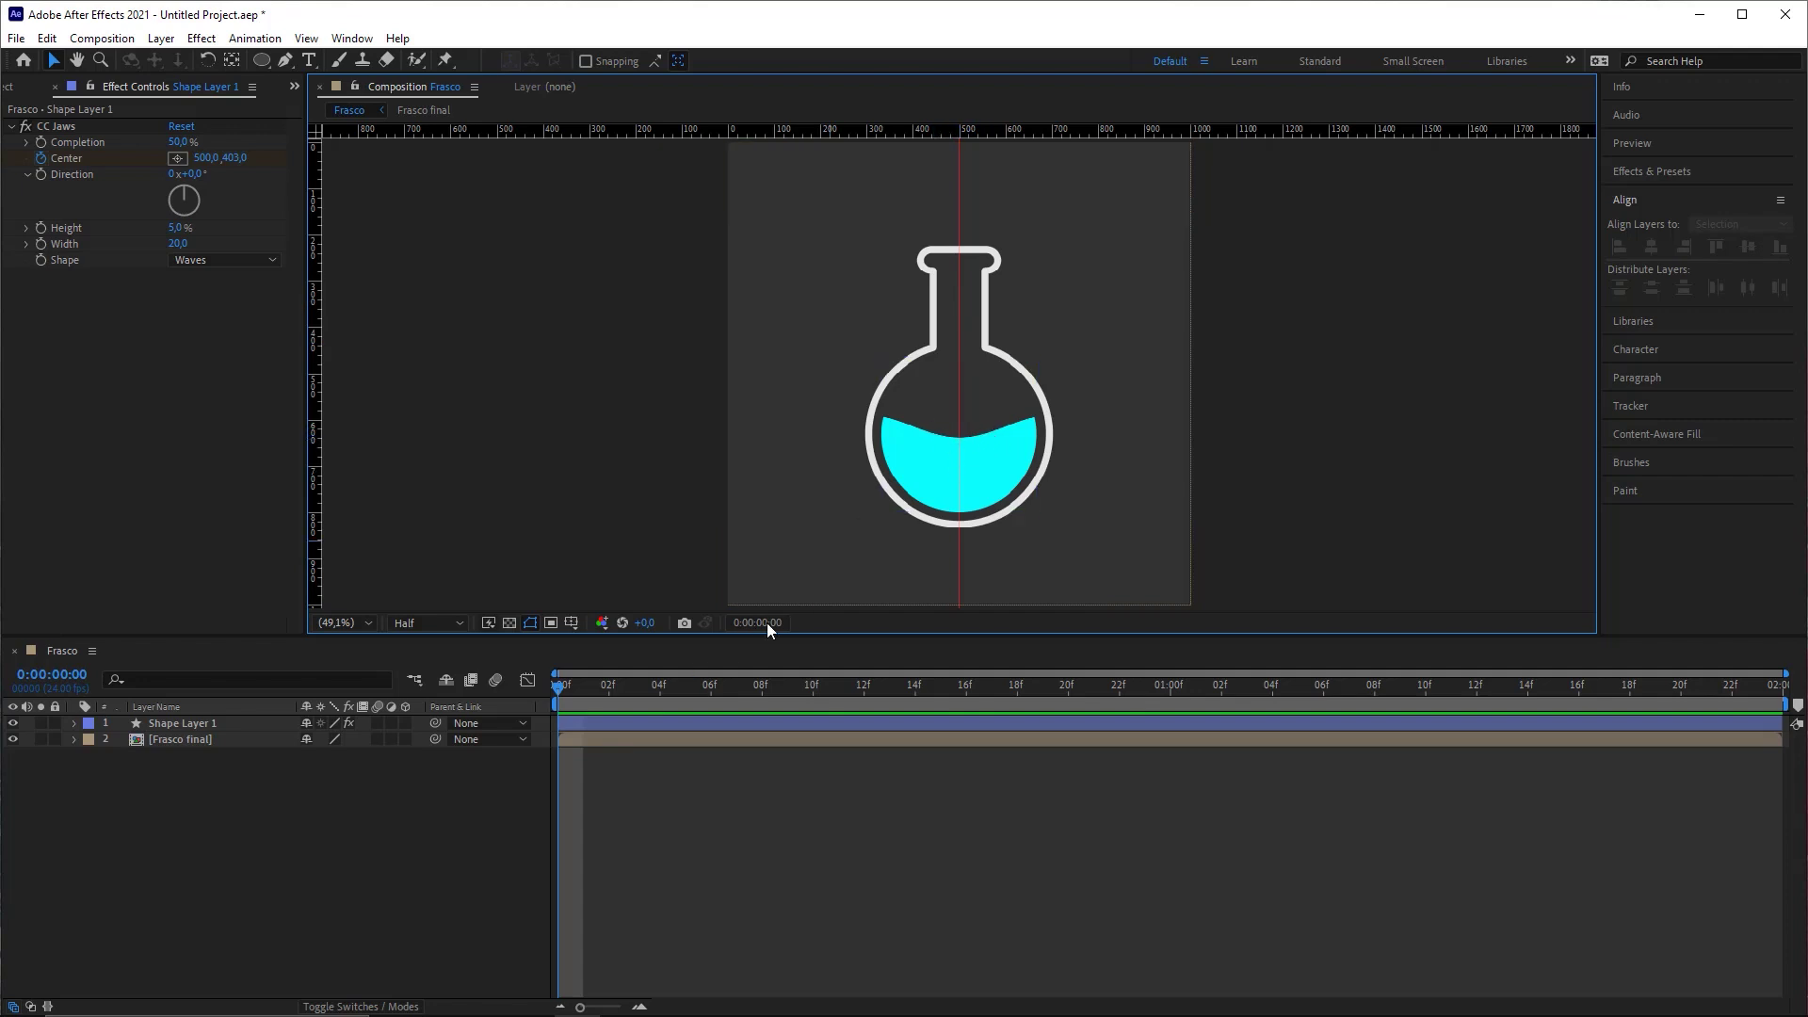
Step: At 0:00:01:23, set the horizontal value of the CC Jaws Center to 897 to make the waves travel
{"action": "left_click_drag", "start_coordinate": [572, 688], "coordinate": [1230, 669]}
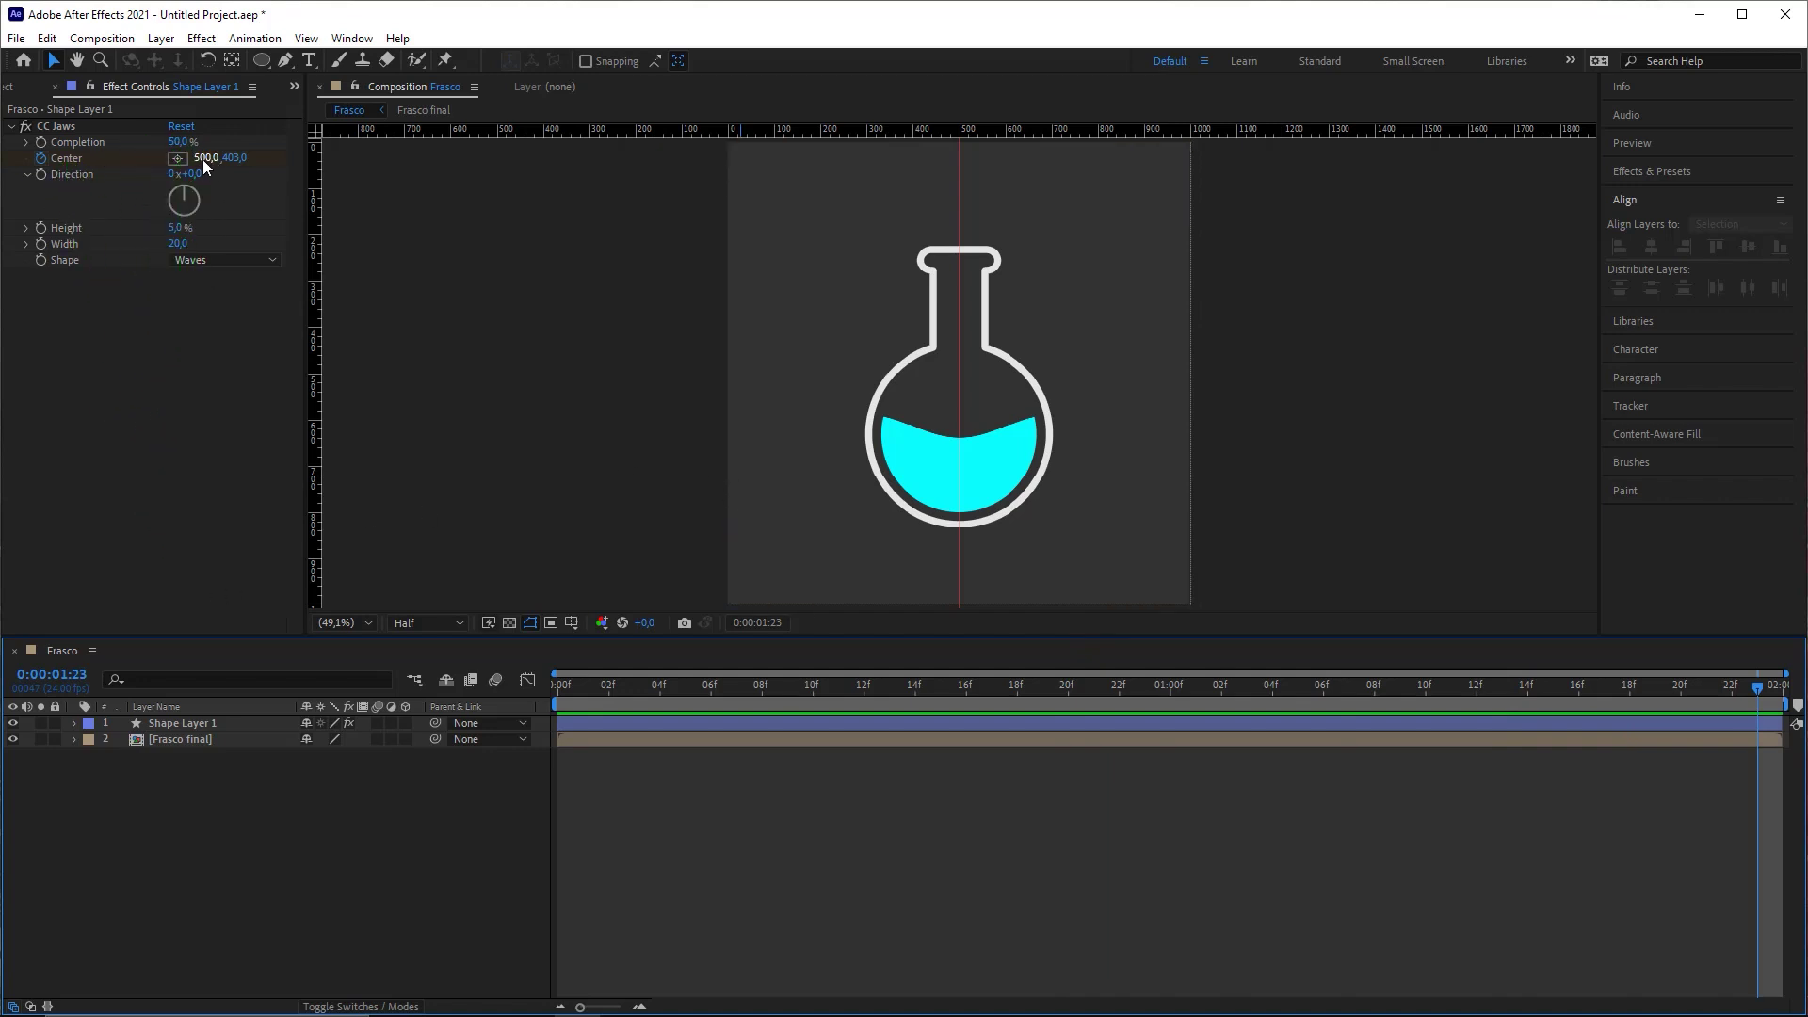
{"action": "left_click_drag", "start_coordinate": [206, 160], "coordinate": [587, 171]}
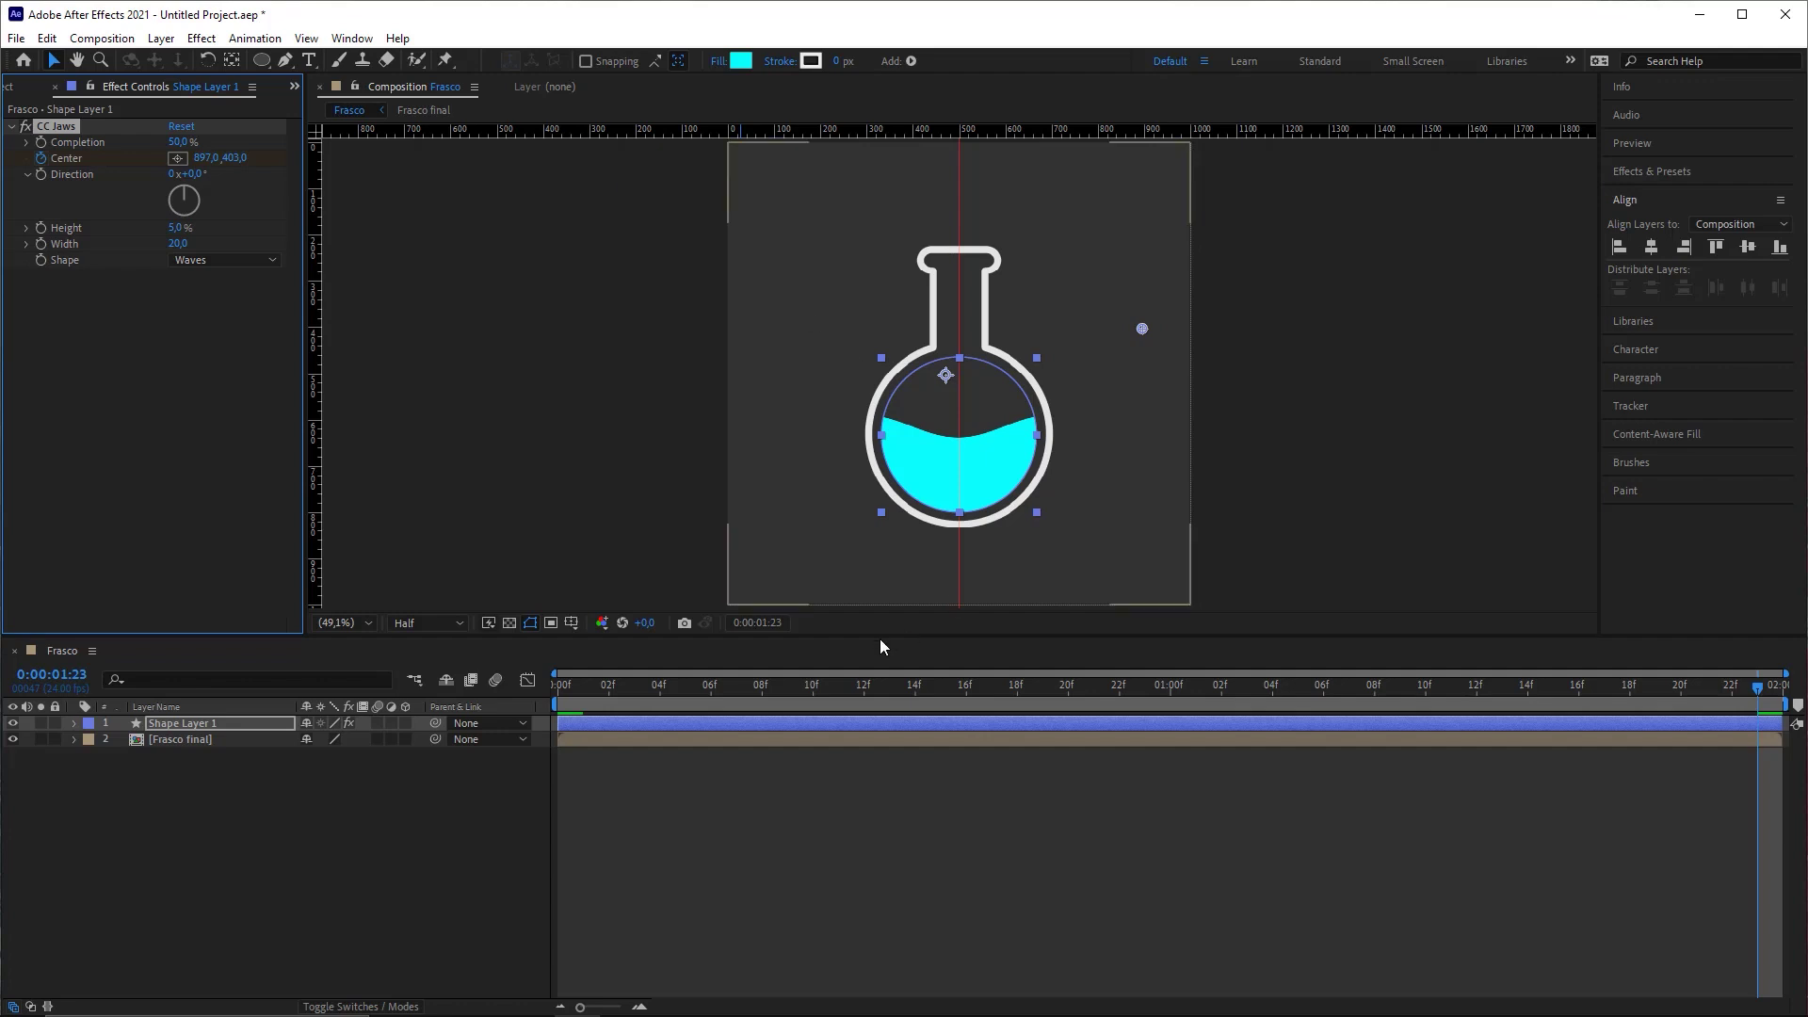
Step: Preview the liquid's wave animation by playing and scrubbing it, checking the motion against the guide
{"action": "left_click_drag", "start_coordinate": [579, 691], "coordinate": [380, 726]}
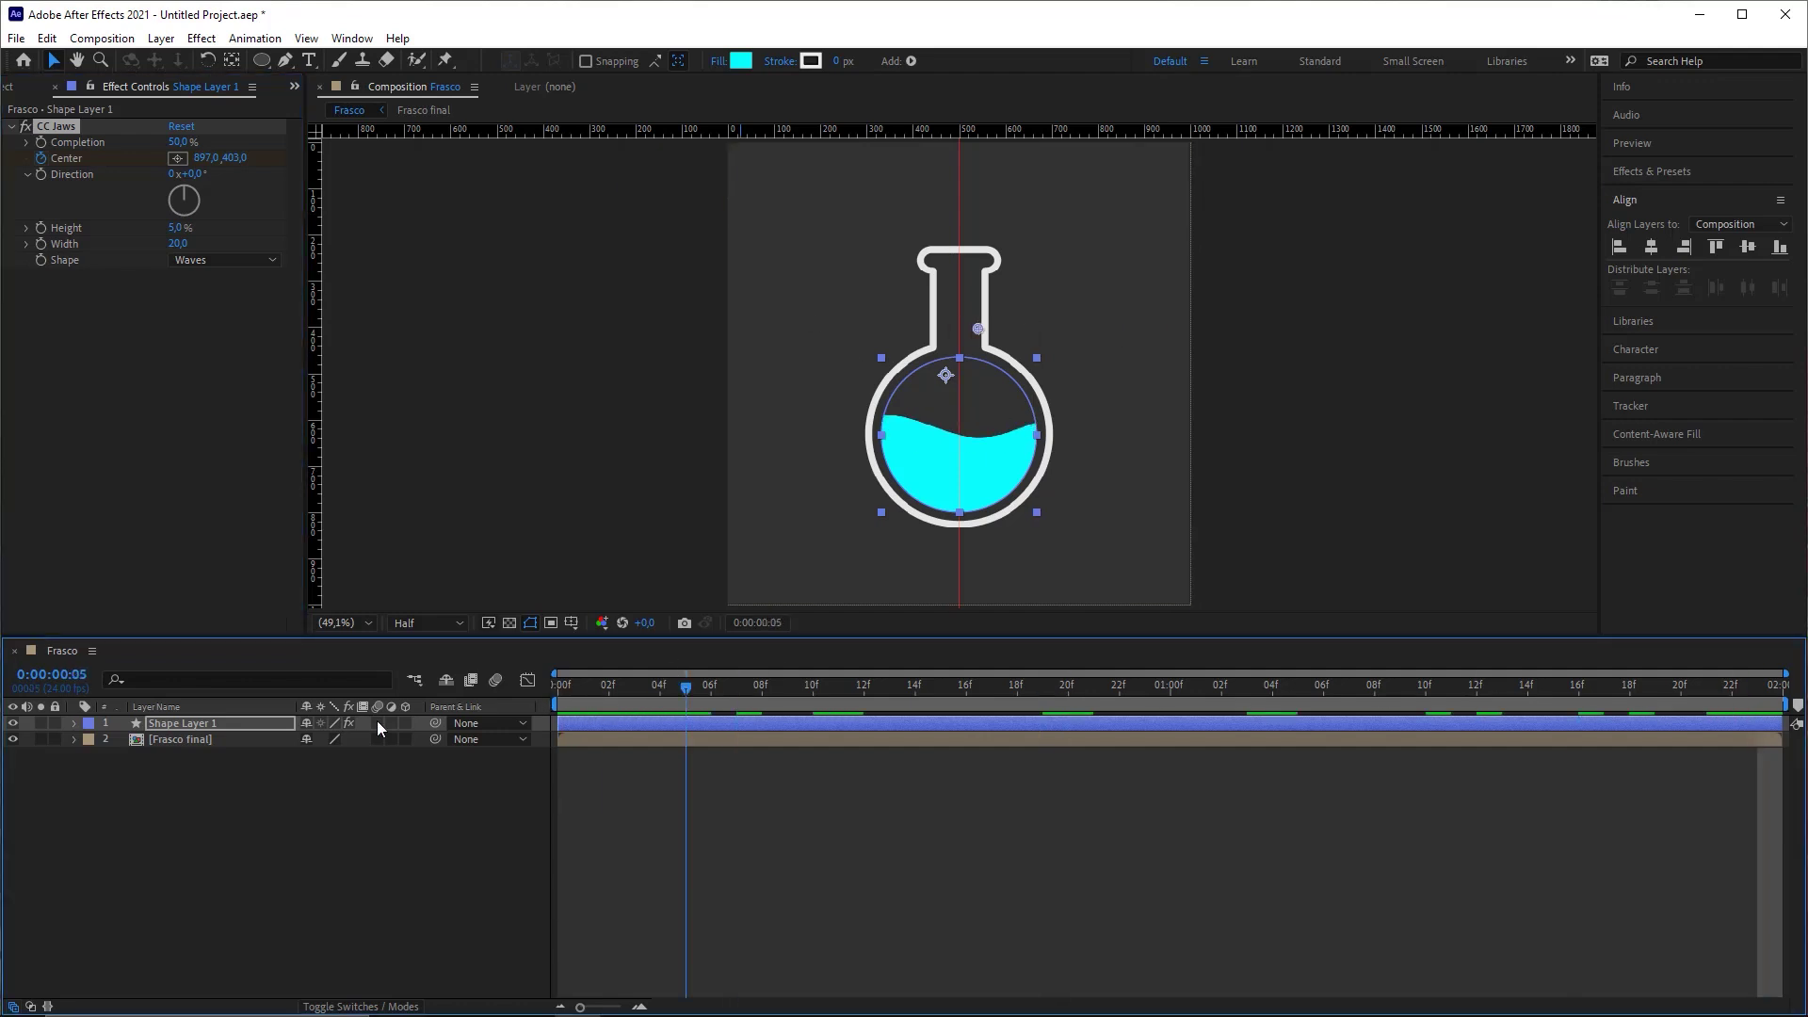
{"action": "left_click", "coordinate": [1165, 785]}
{"action": "key", "text": "space"}
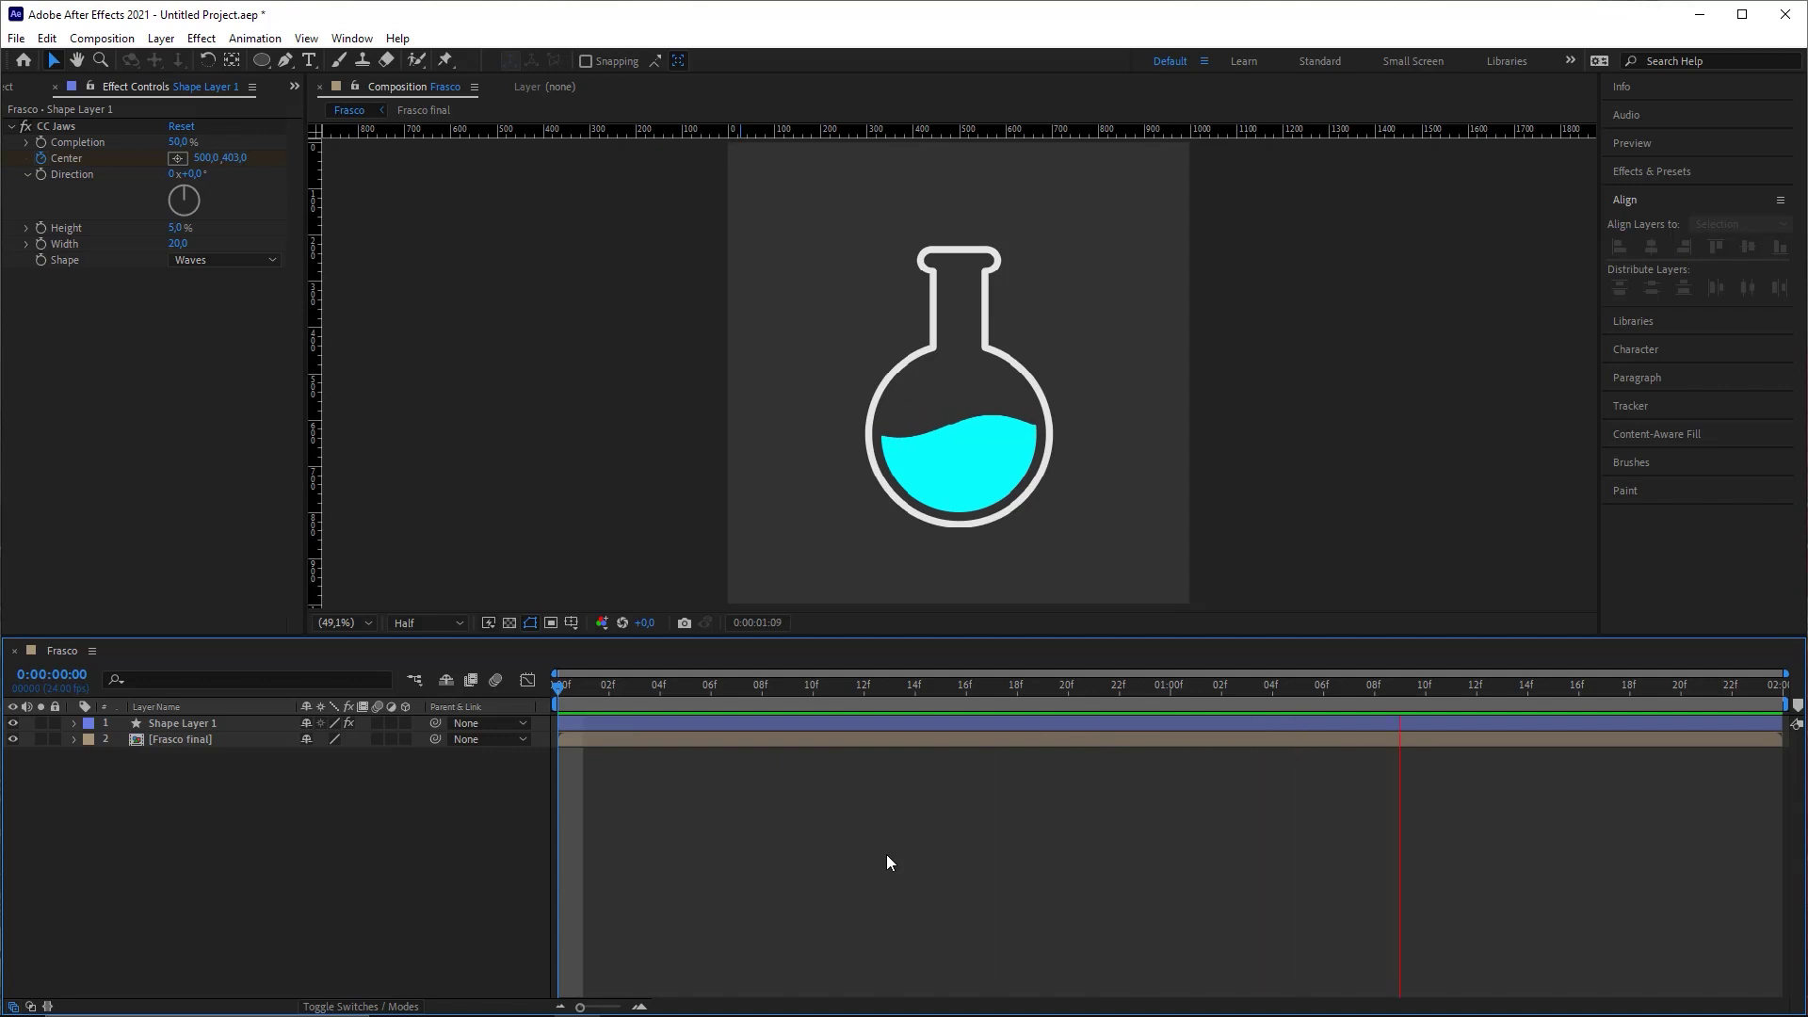
{"action": "key", "text": "space"}
{"action": "left_click_drag", "start_coordinate": [1017, 685], "coordinate": [1325, 682]}
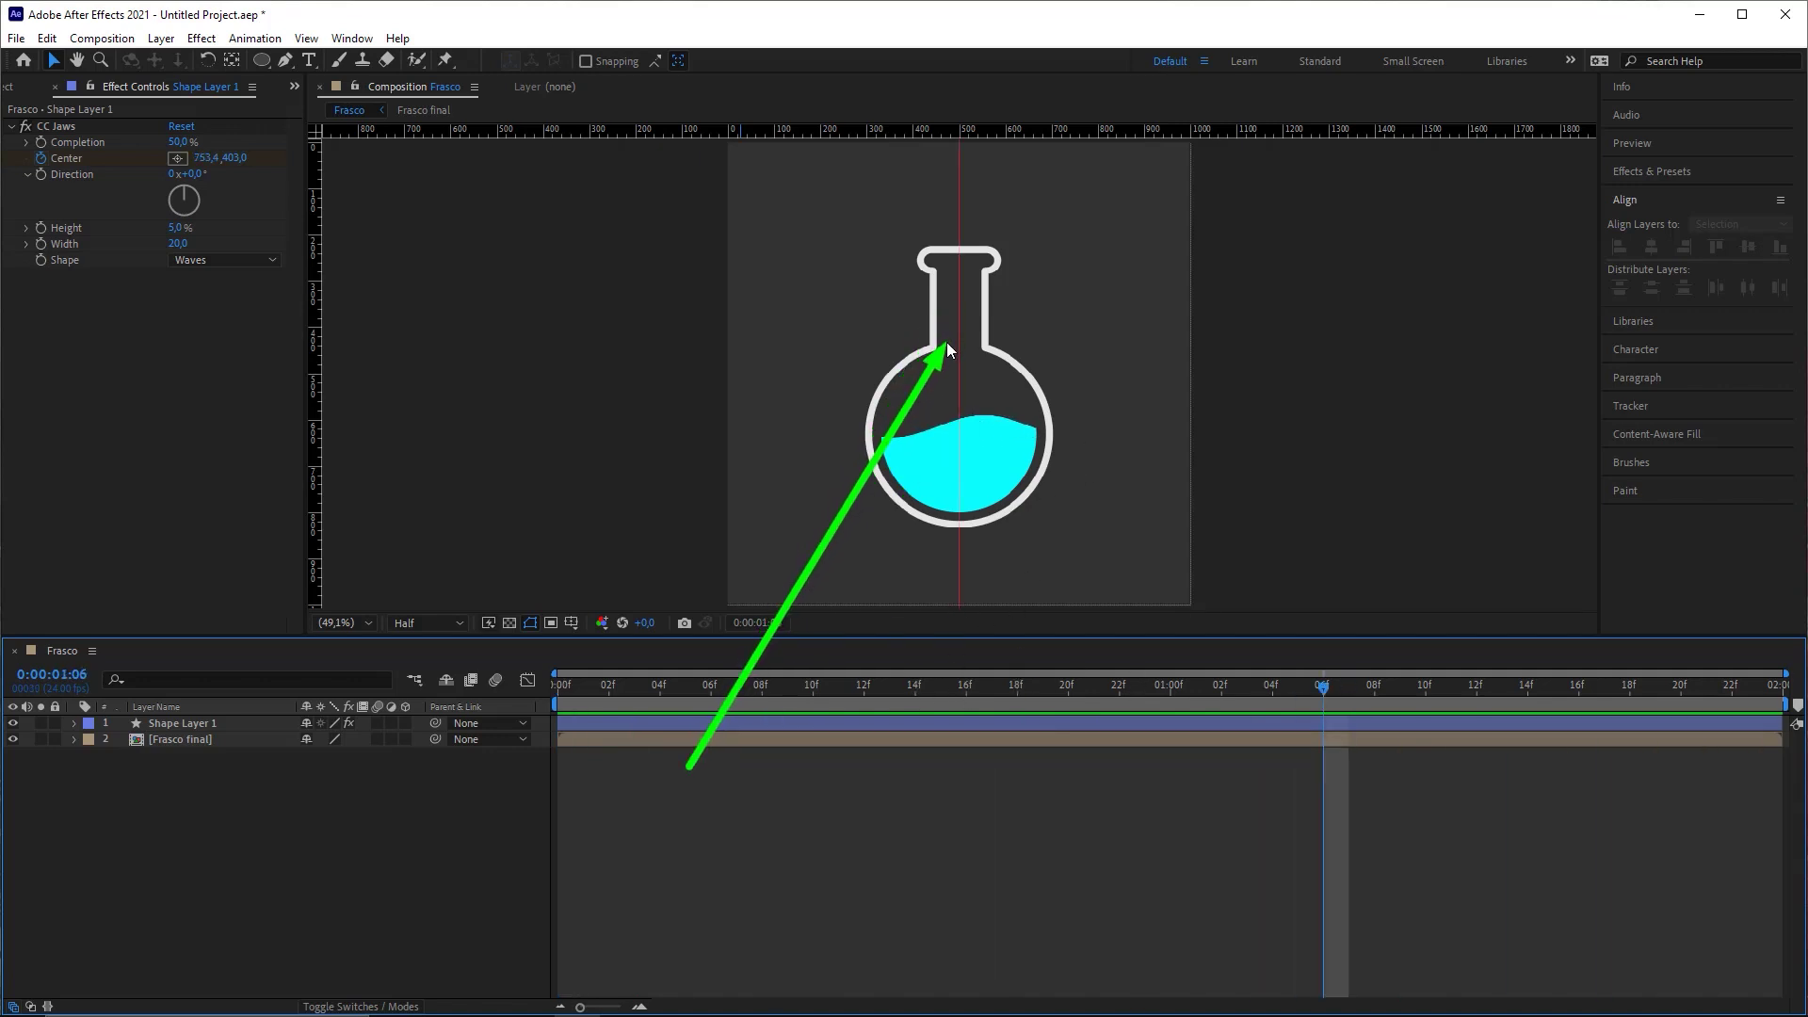
Step: Clear the guides from the composition
{"action": "left_click", "coordinate": [306, 38]}
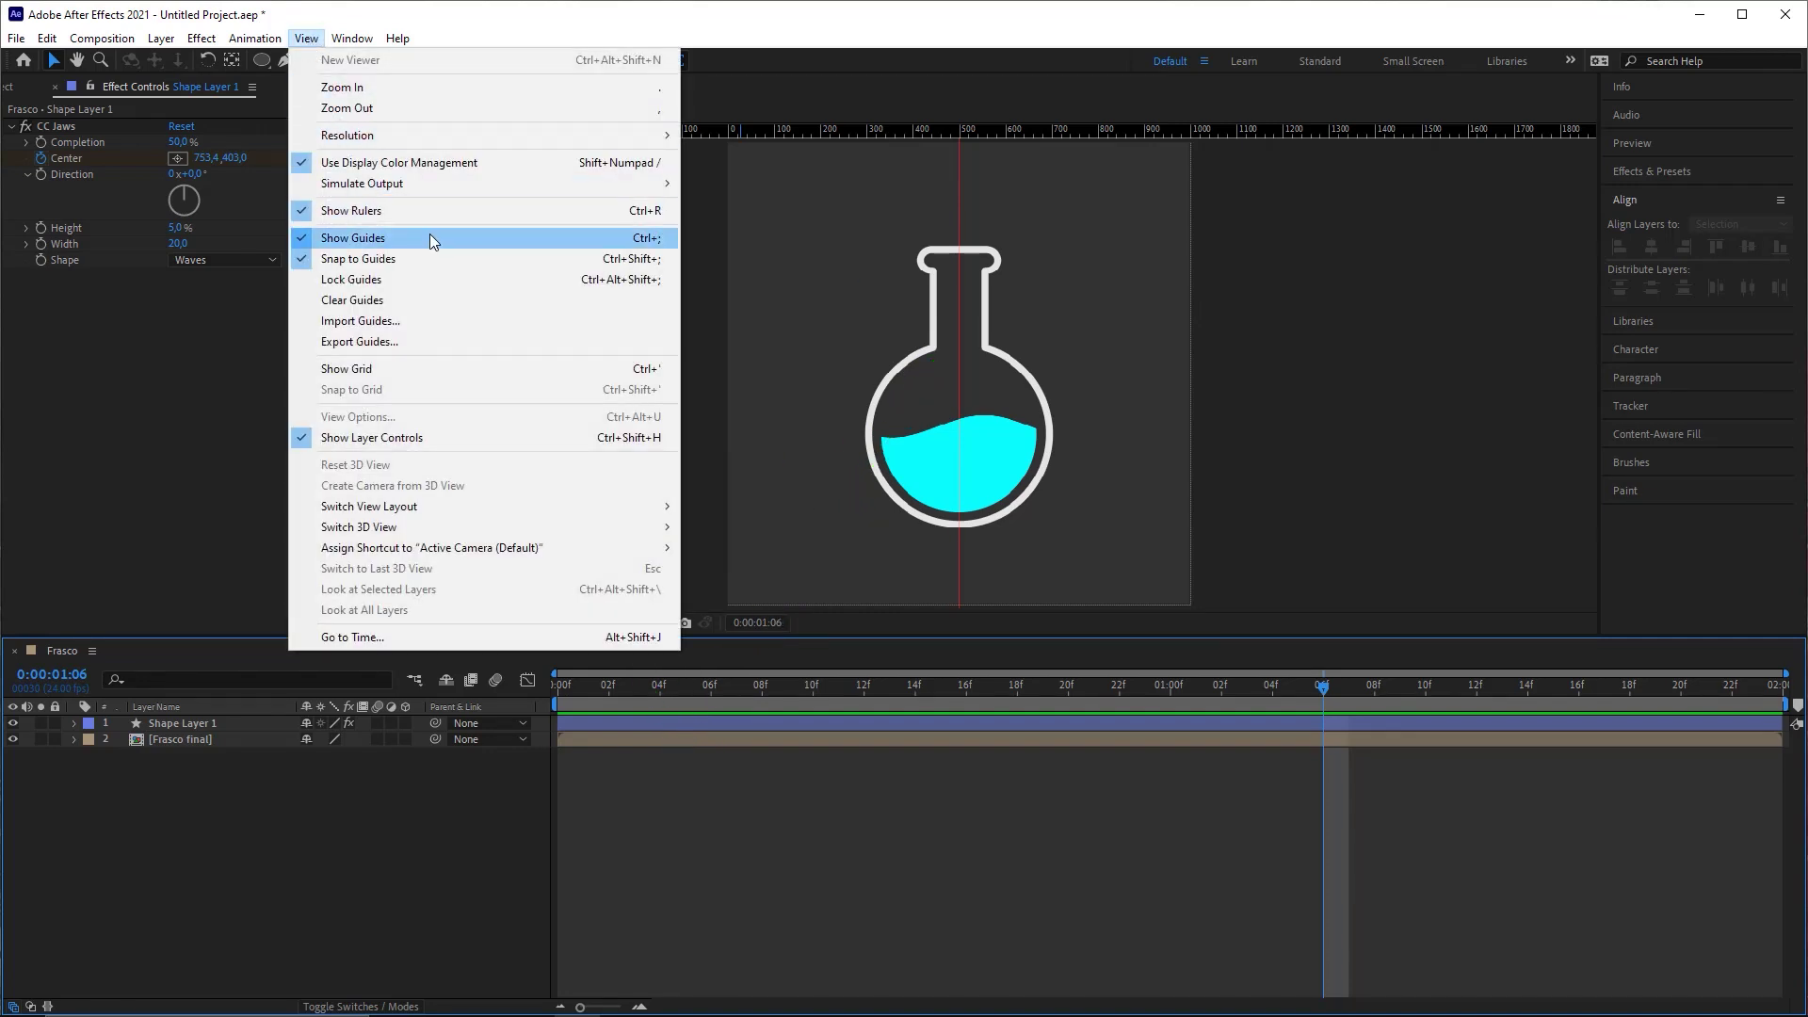
{"action": "left_click", "coordinate": [366, 302]}
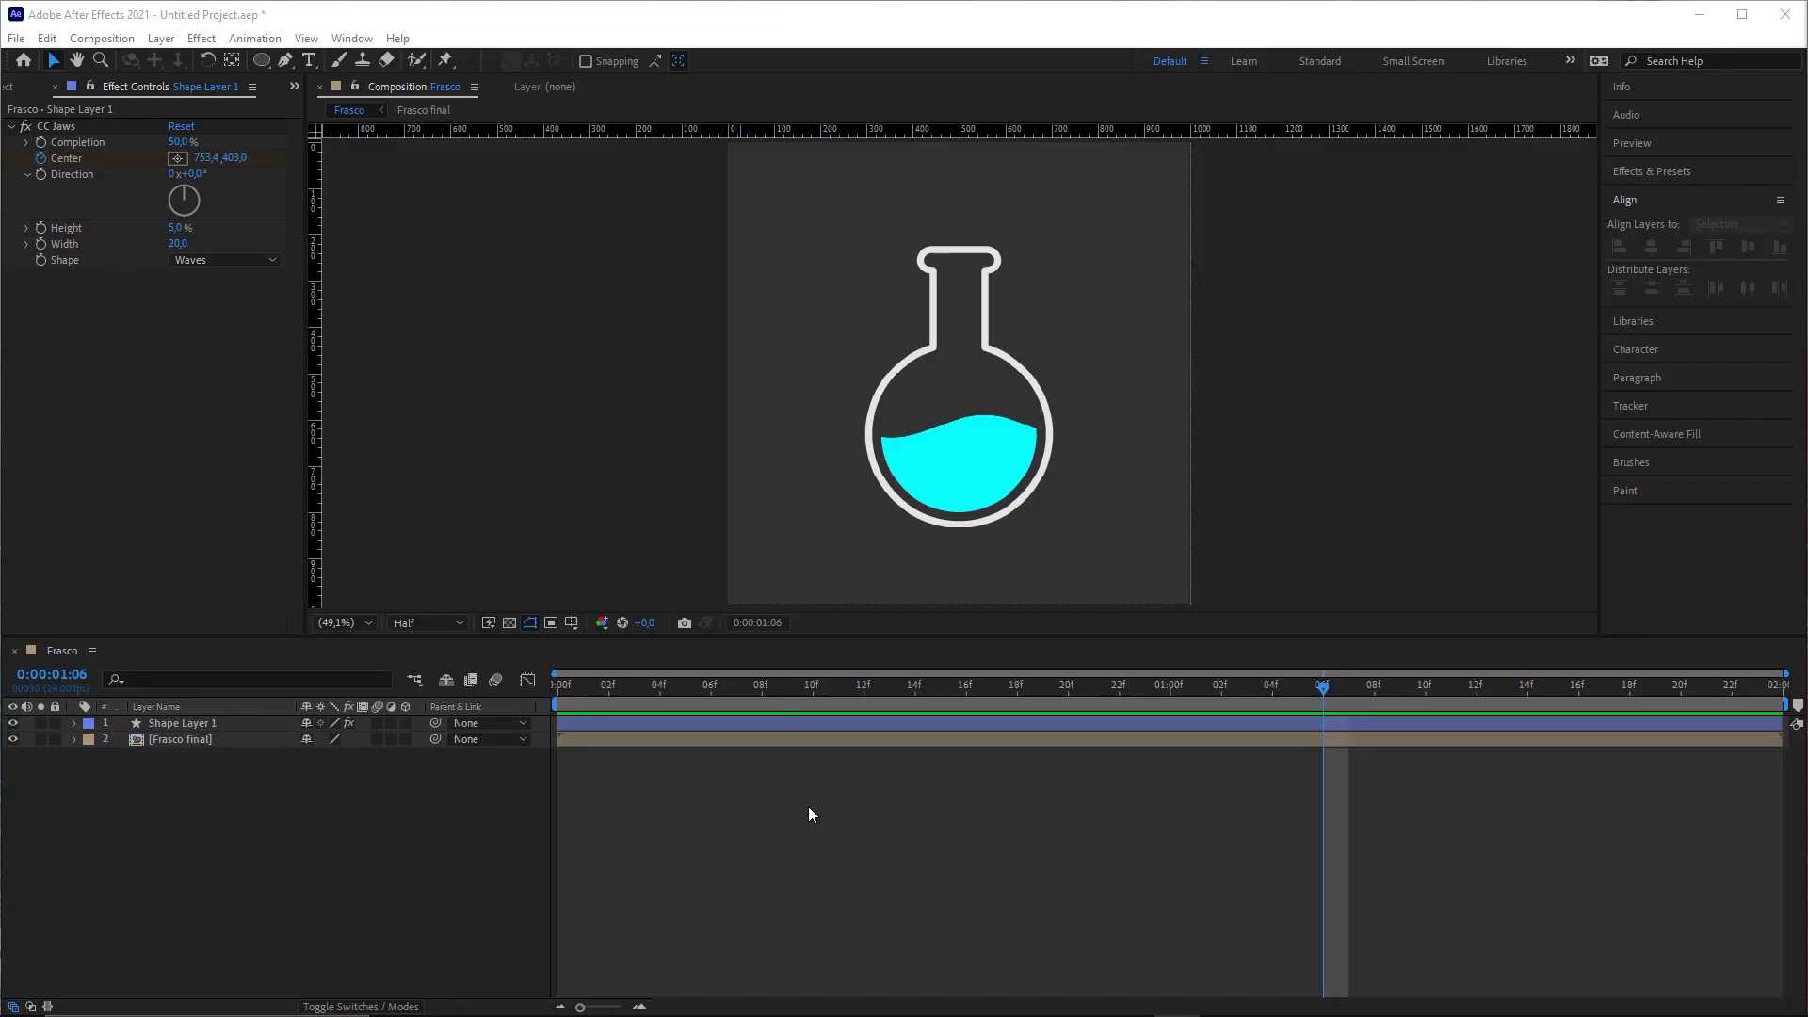
{"action": "left_click", "coordinate": [808, 808]}
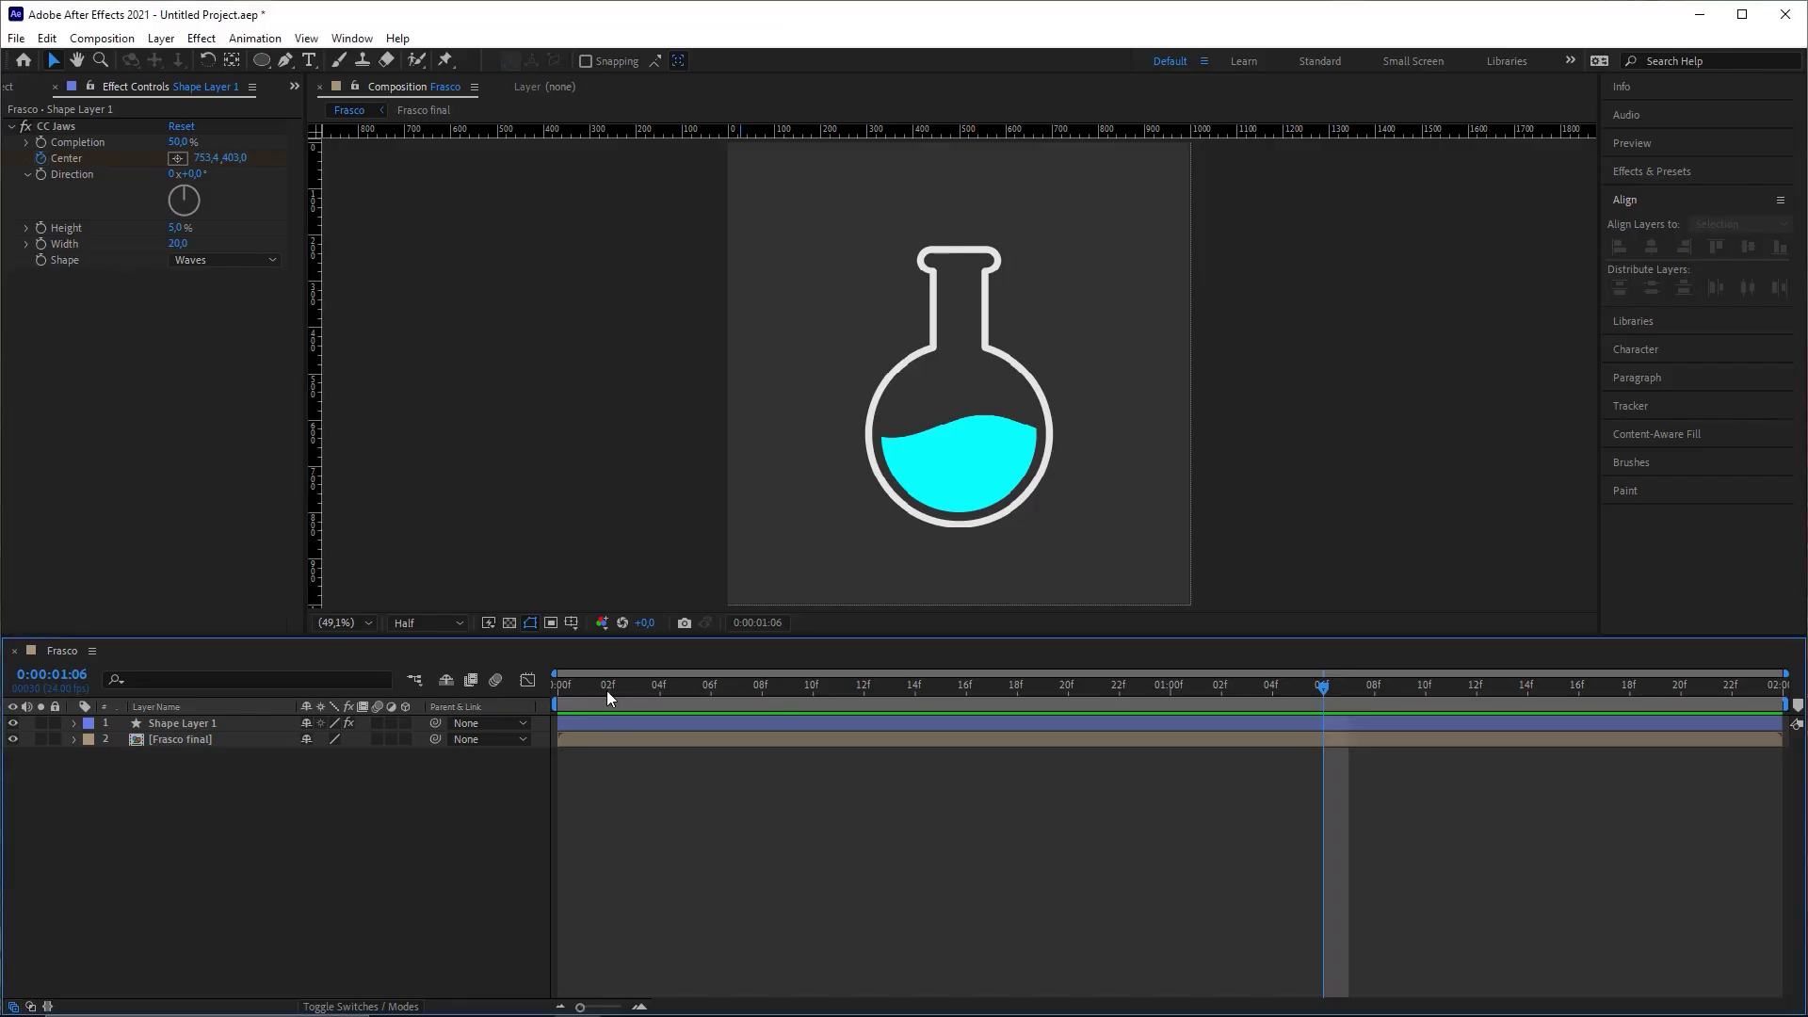
Step: Scrub through the timeline and play the wave animation from the first frame to check the motion without the guide
{"action": "left_click_drag", "start_coordinate": [567, 690], "coordinate": [973, 716]}
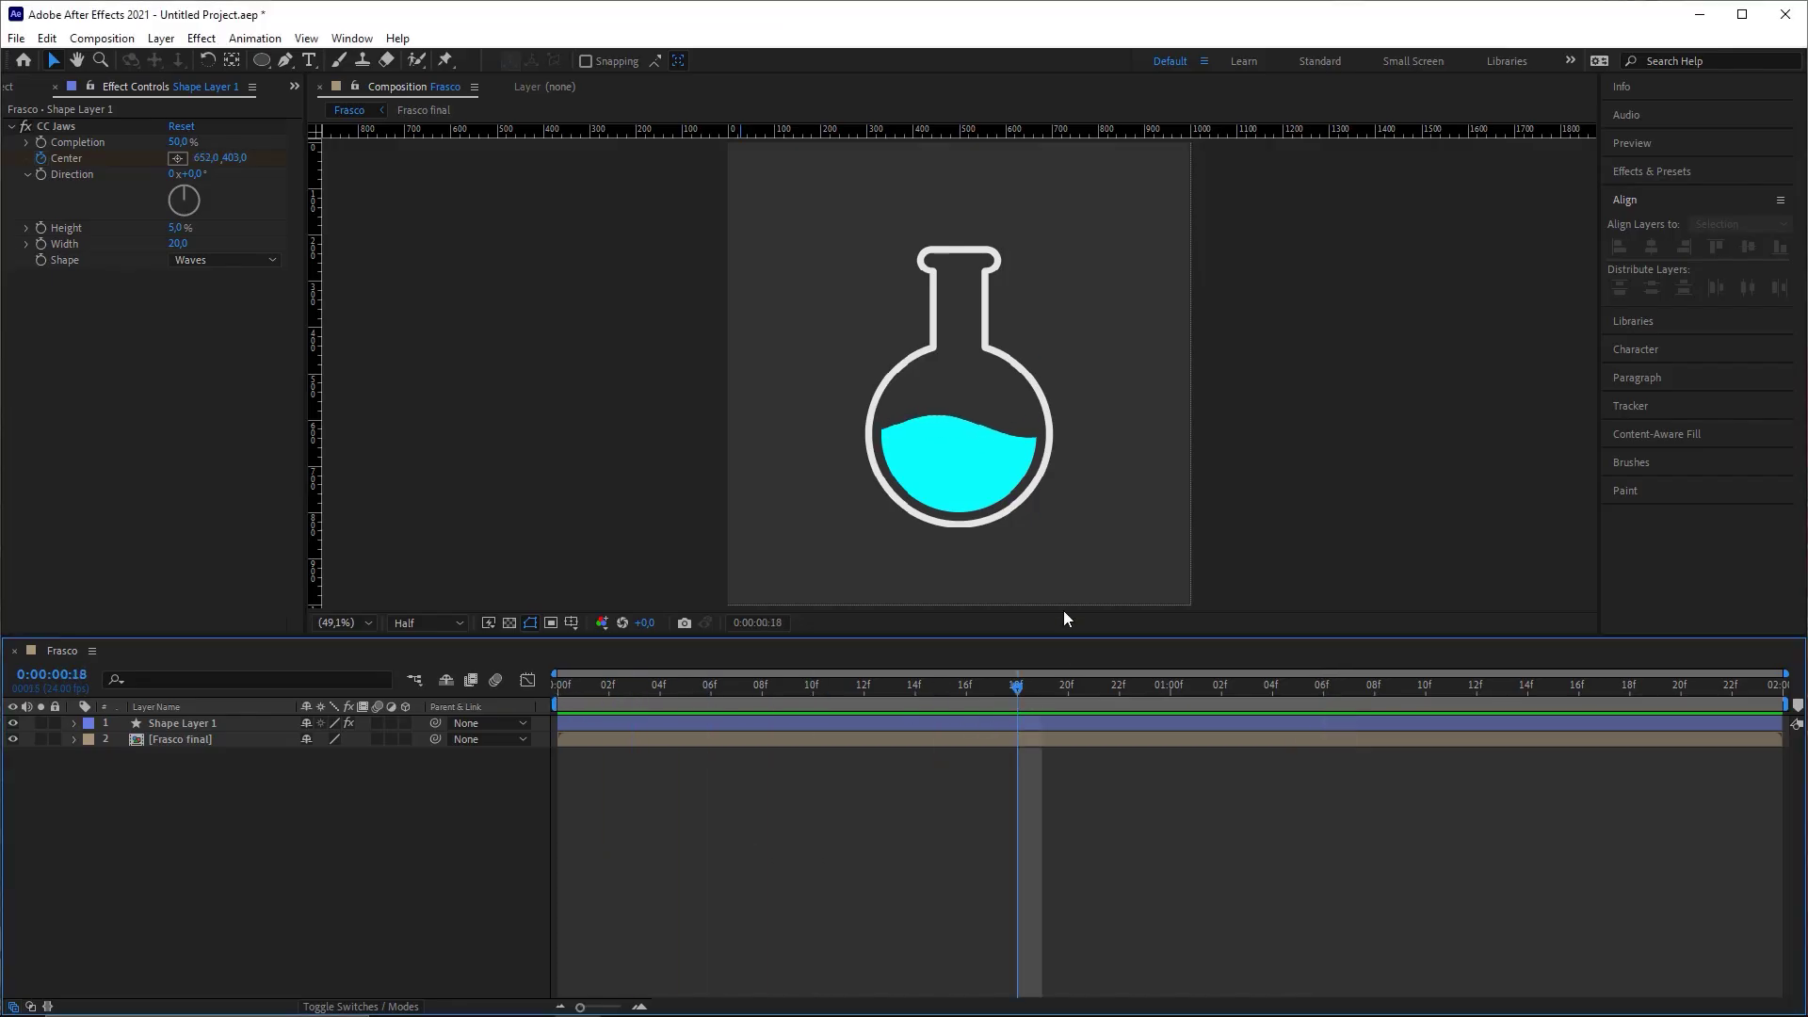
{"action": "left_click_drag", "start_coordinate": [1073, 687], "coordinate": [461, 763]}
{"action": "key", "text": "space"}
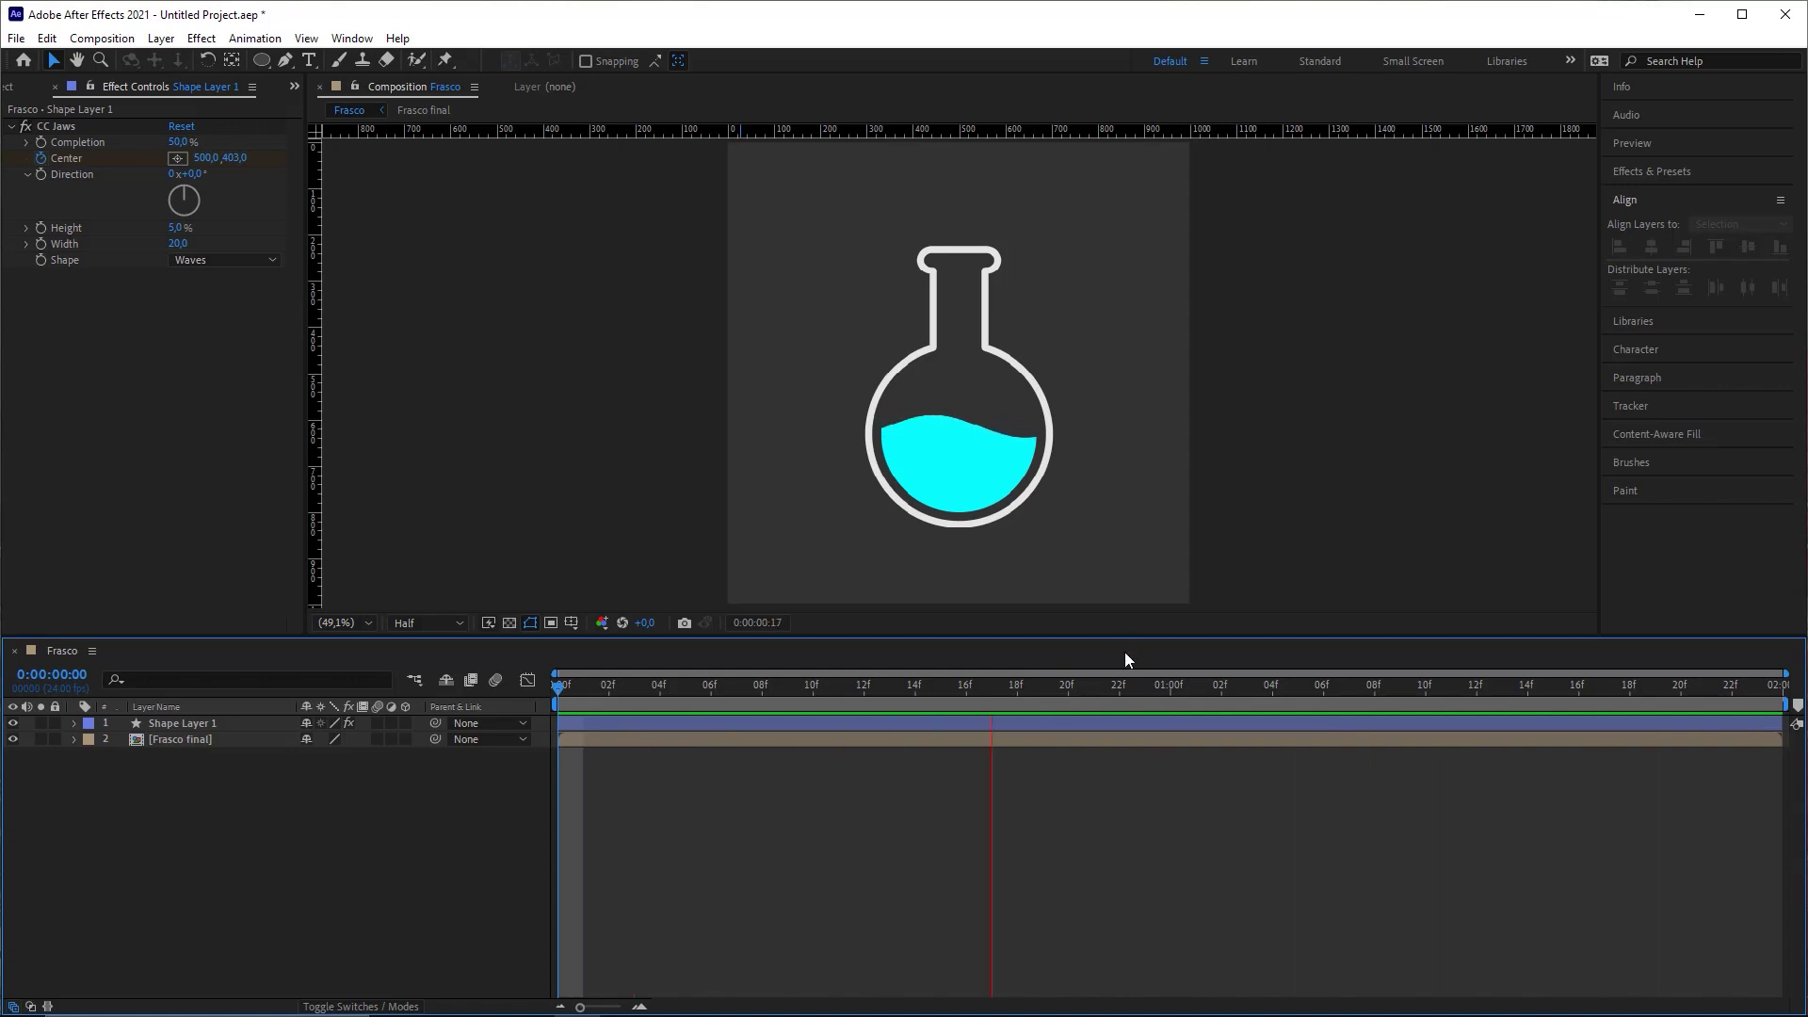
{"action": "left_click_drag", "start_coordinate": [1040, 694], "coordinate": [889, 699]}
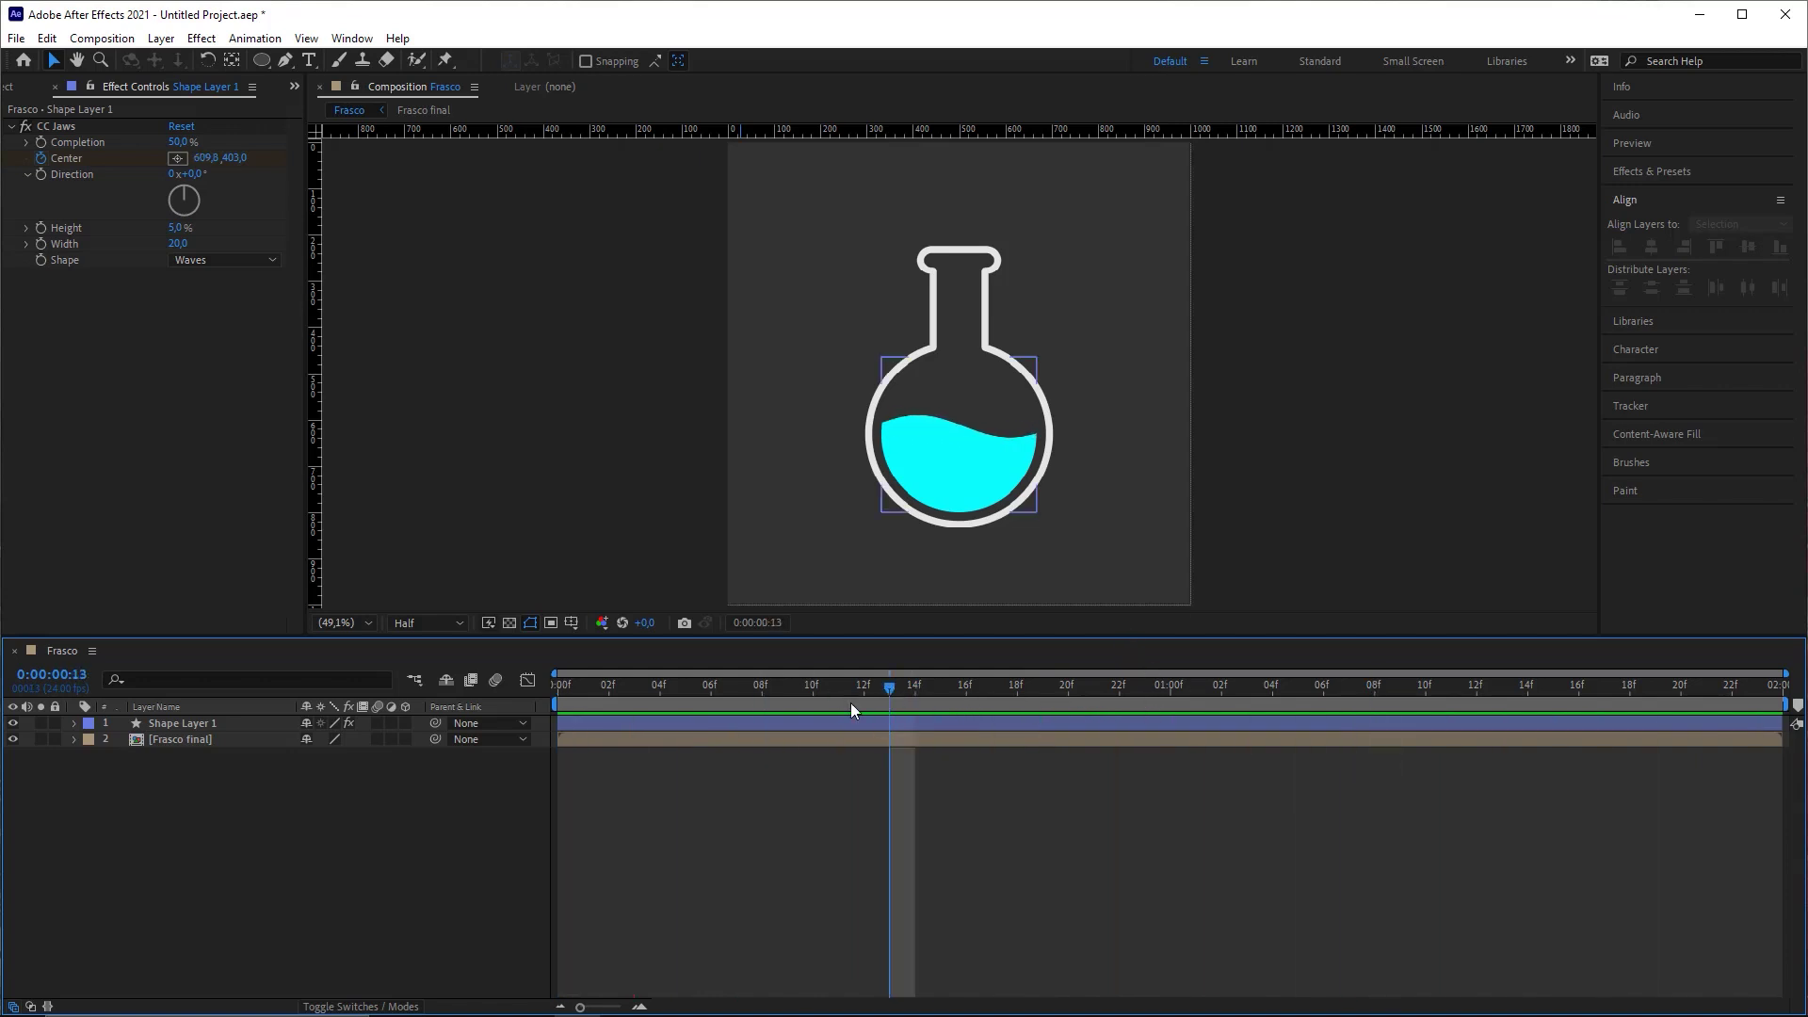
Step: Draw a small cyan circle on a new shape layer beside the flask's neck, undoing its shift into the neck
{"action": "left_click", "coordinate": [263, 60]}
{"action": "left_click", "coordinate": [414, 836]}
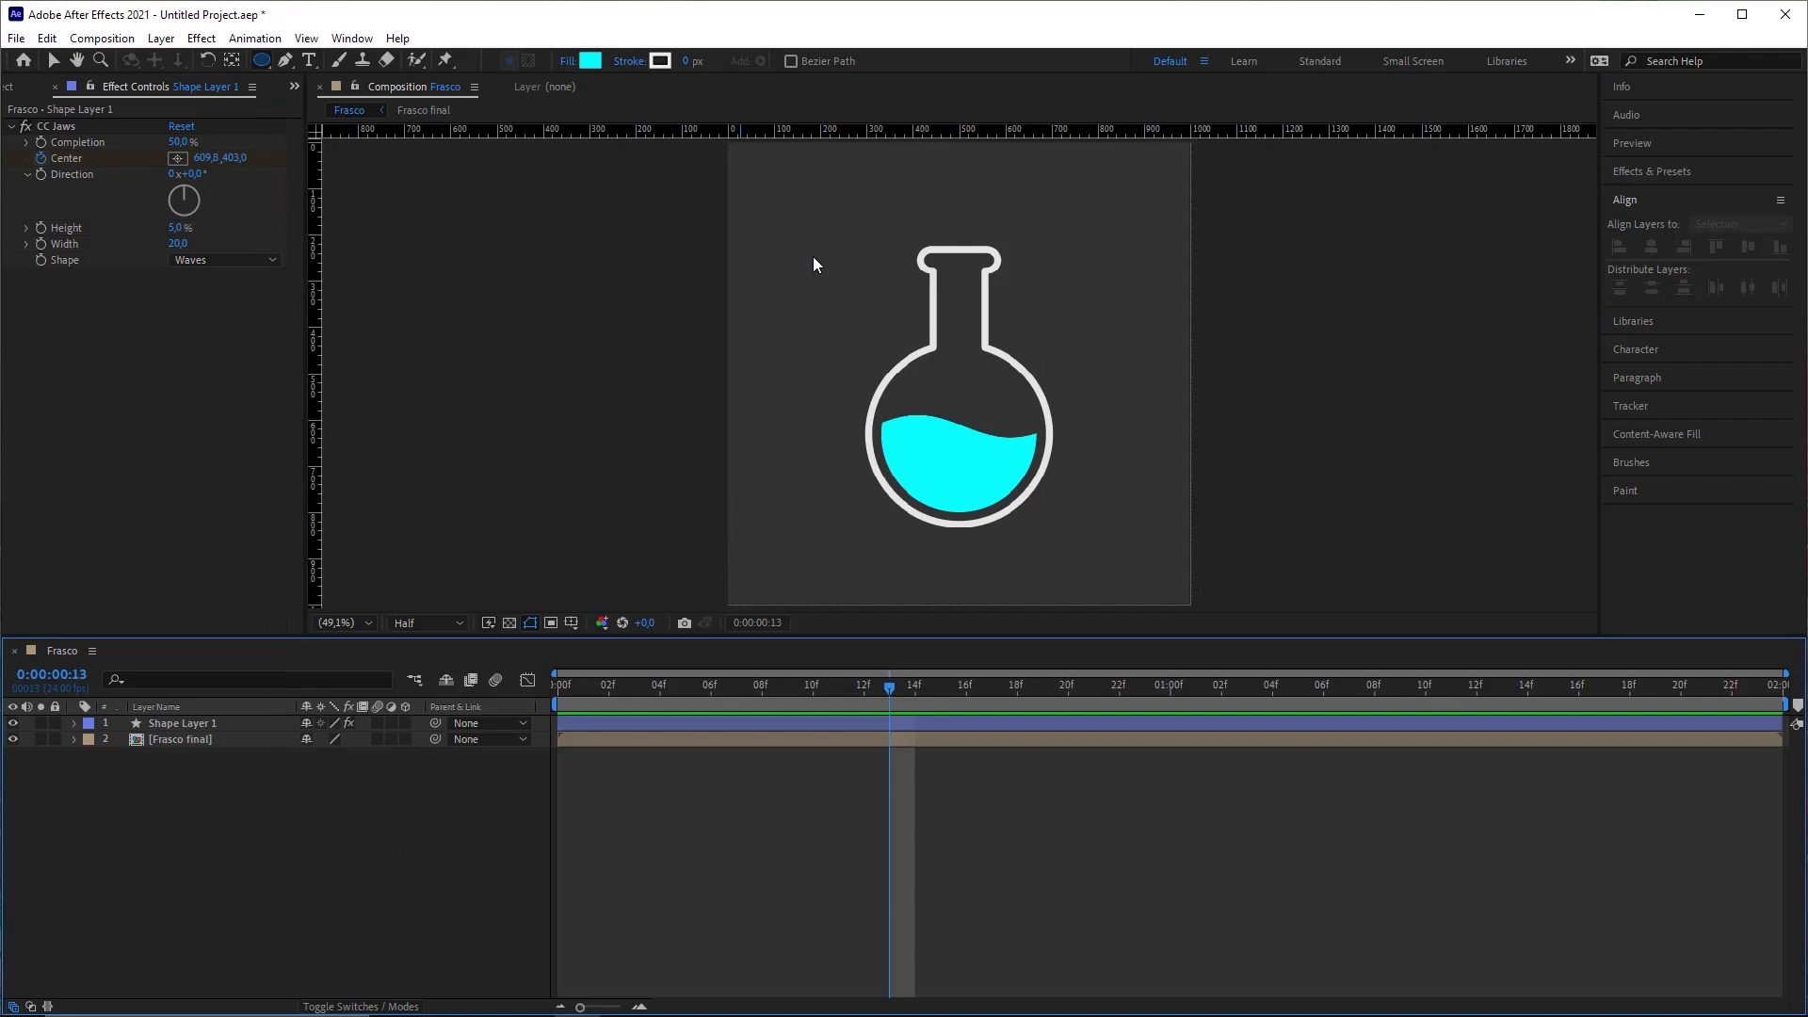
{"action": "mouse_move", "coordinate": [812, 256]}
{"action": "left_mouse_down"}
{"action": "mouse_move", "coordinate": [970, 422]}
{"action": "mouse_move", "coordinate": [823, 275]}
{"action": "mouse_move", "coordinate": [959, 300]}
{"action": "left_mouse_up"}
{"action": "left_click", "coordinate": [947, 827]}
{"action": "key", "text": "v"}
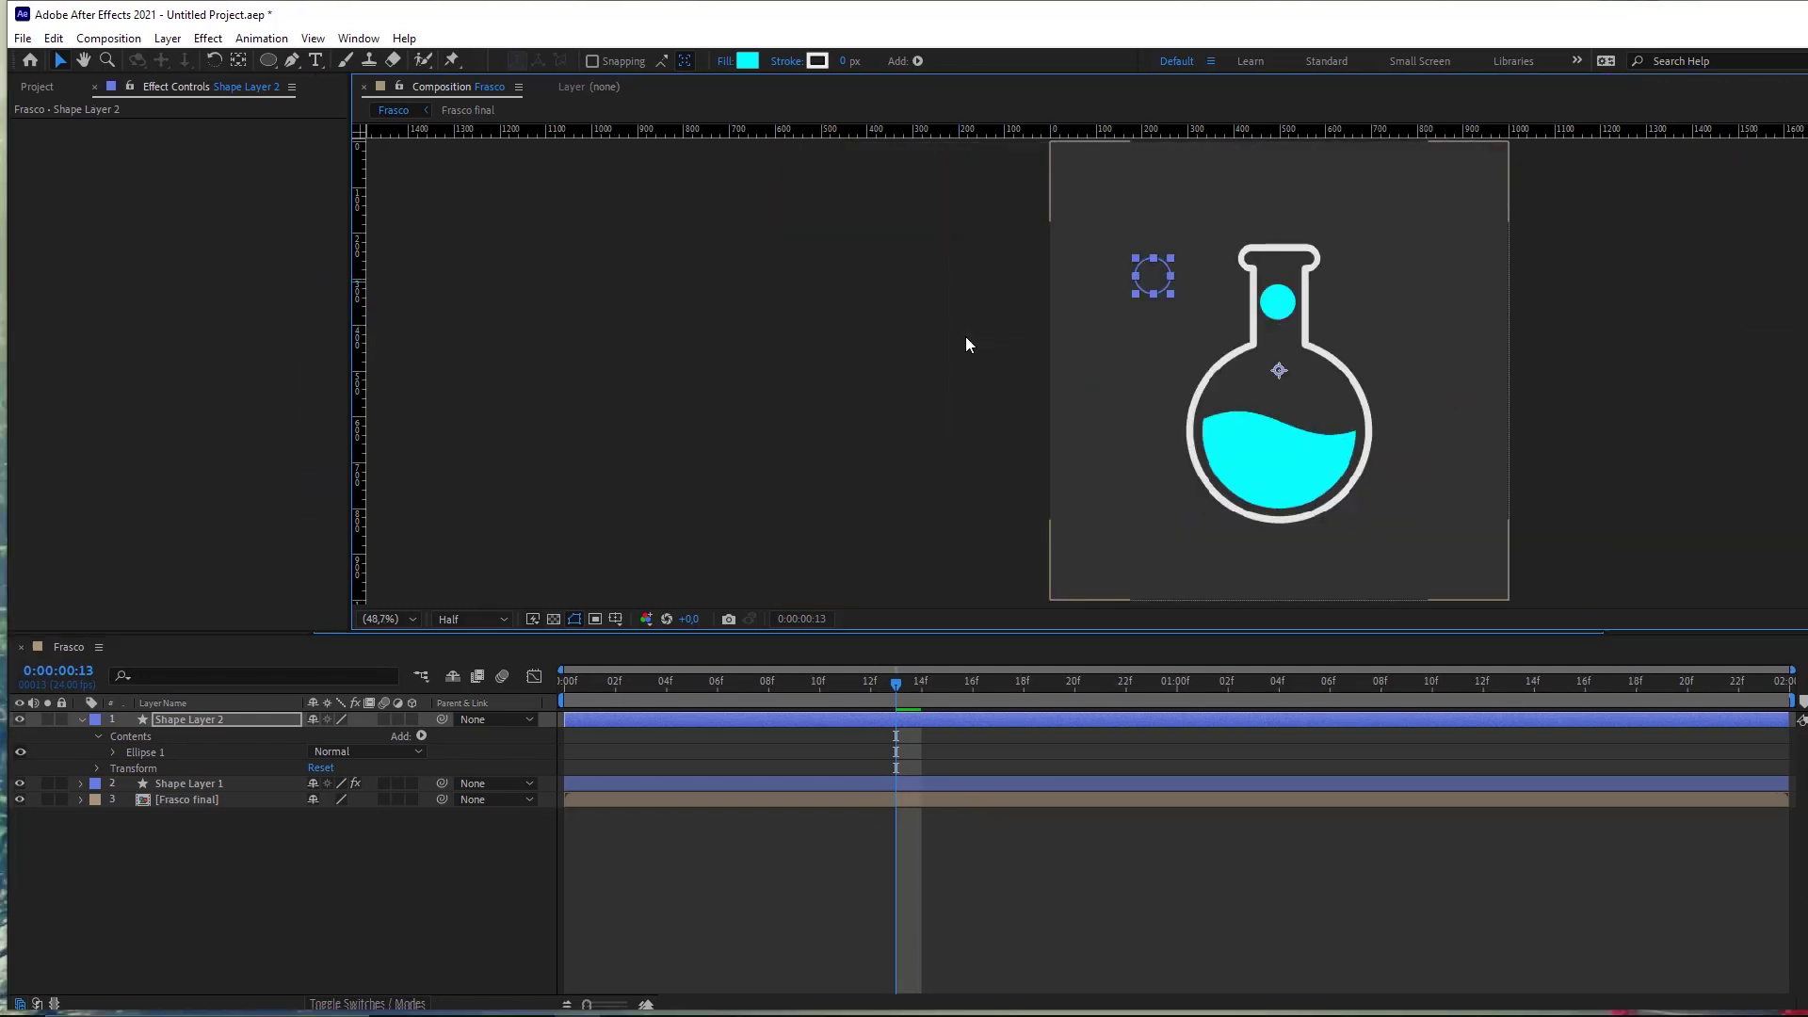
{"action": "key", "text": "ctrl+z"}
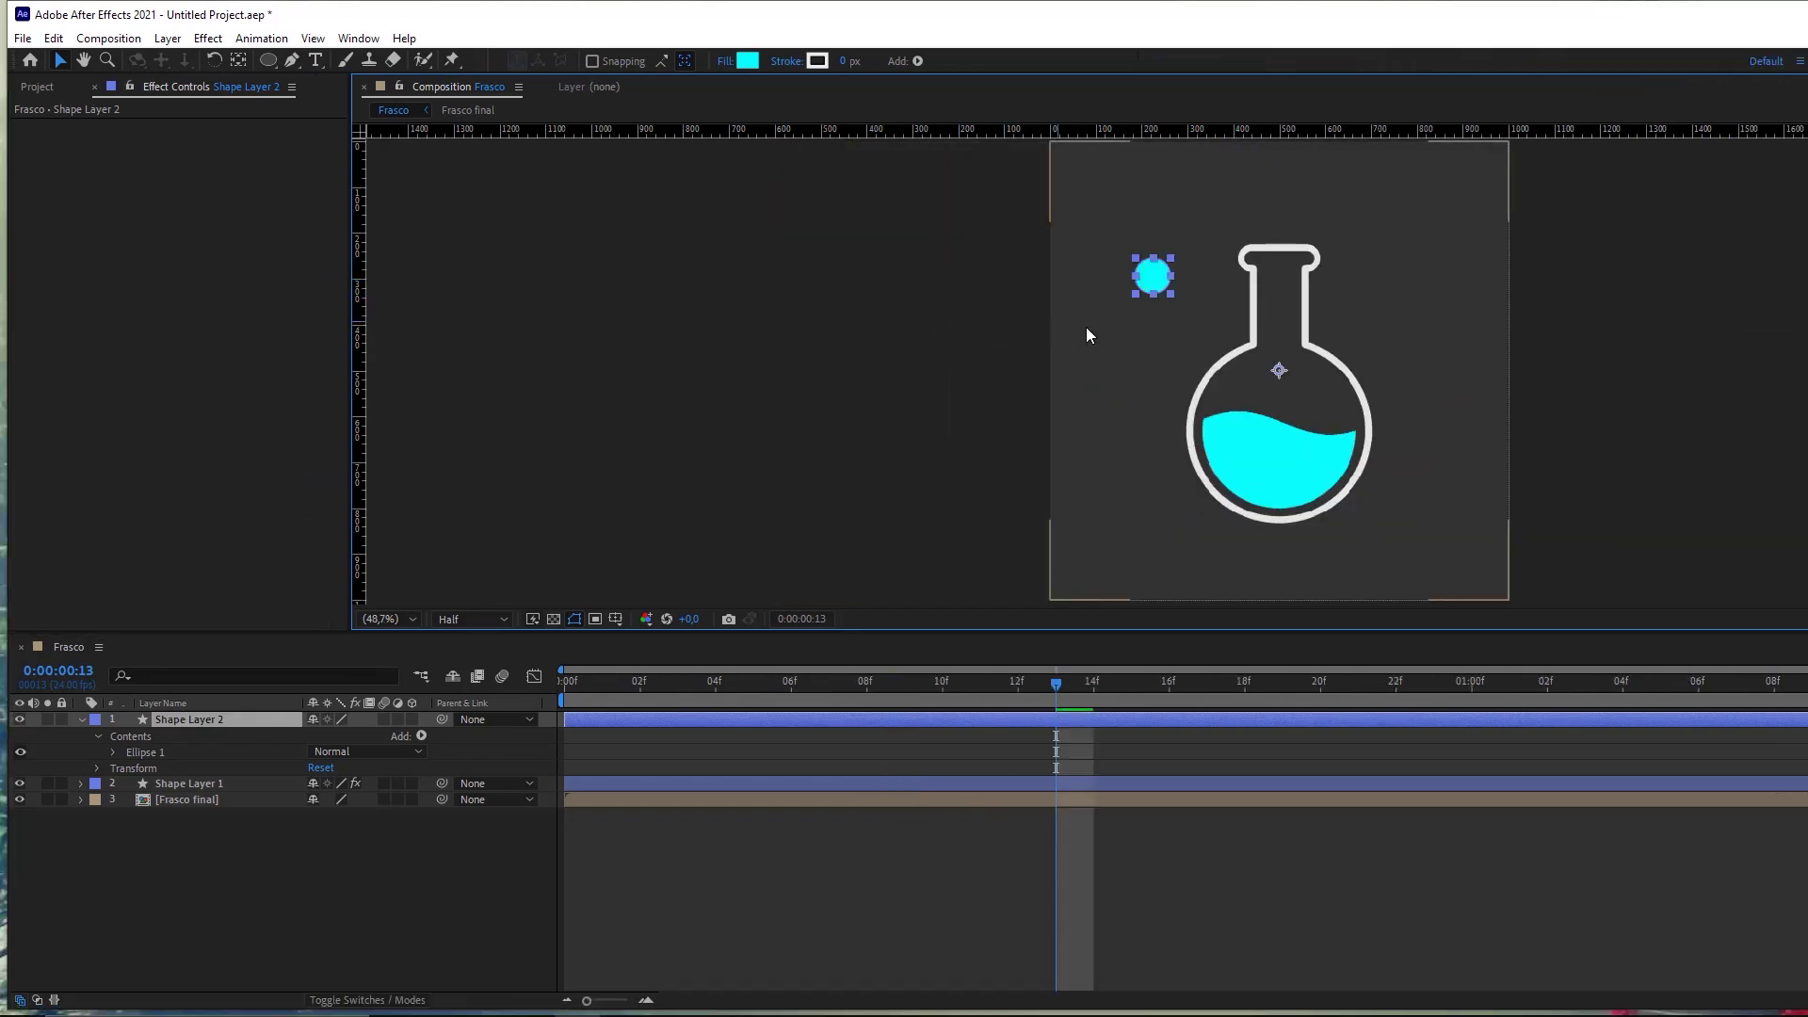
{"action": "key", "text": "ctrl+z"}
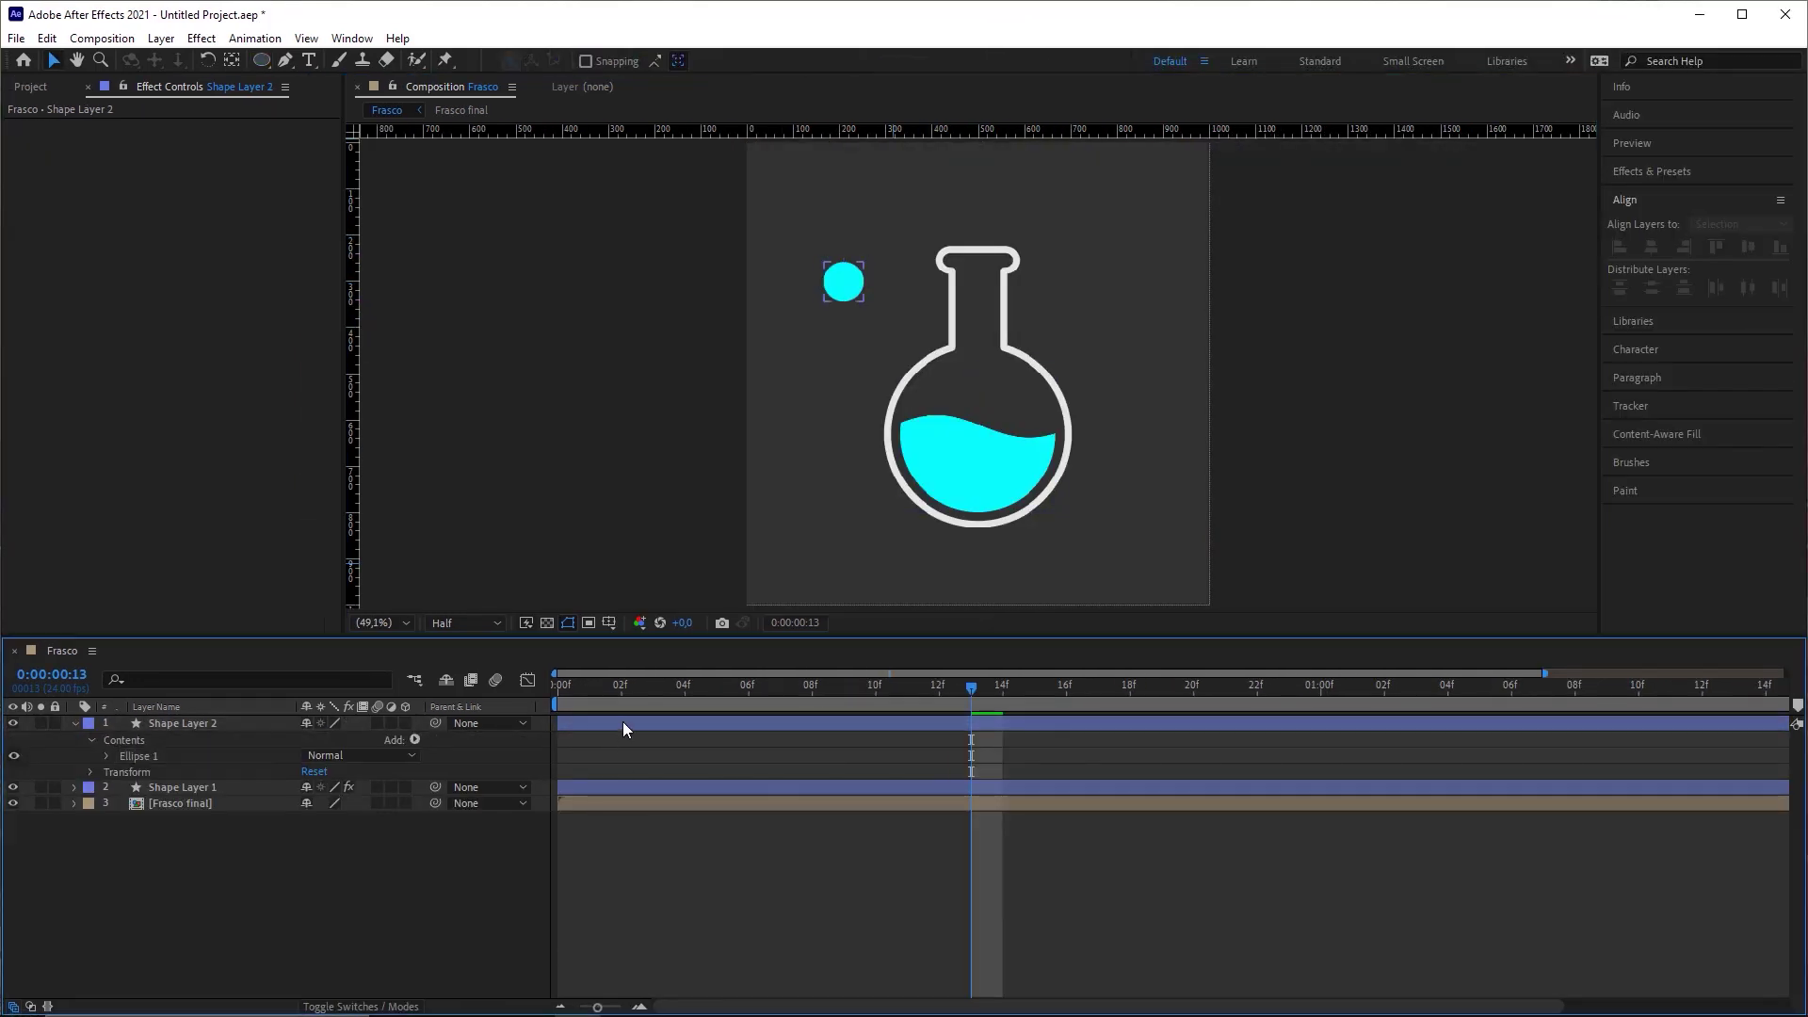
Step: Try rotating the circle around its anchor point at the centre of the composition, undoing each attempt
{"action": "left_click", "coordinate": [682, 725]}
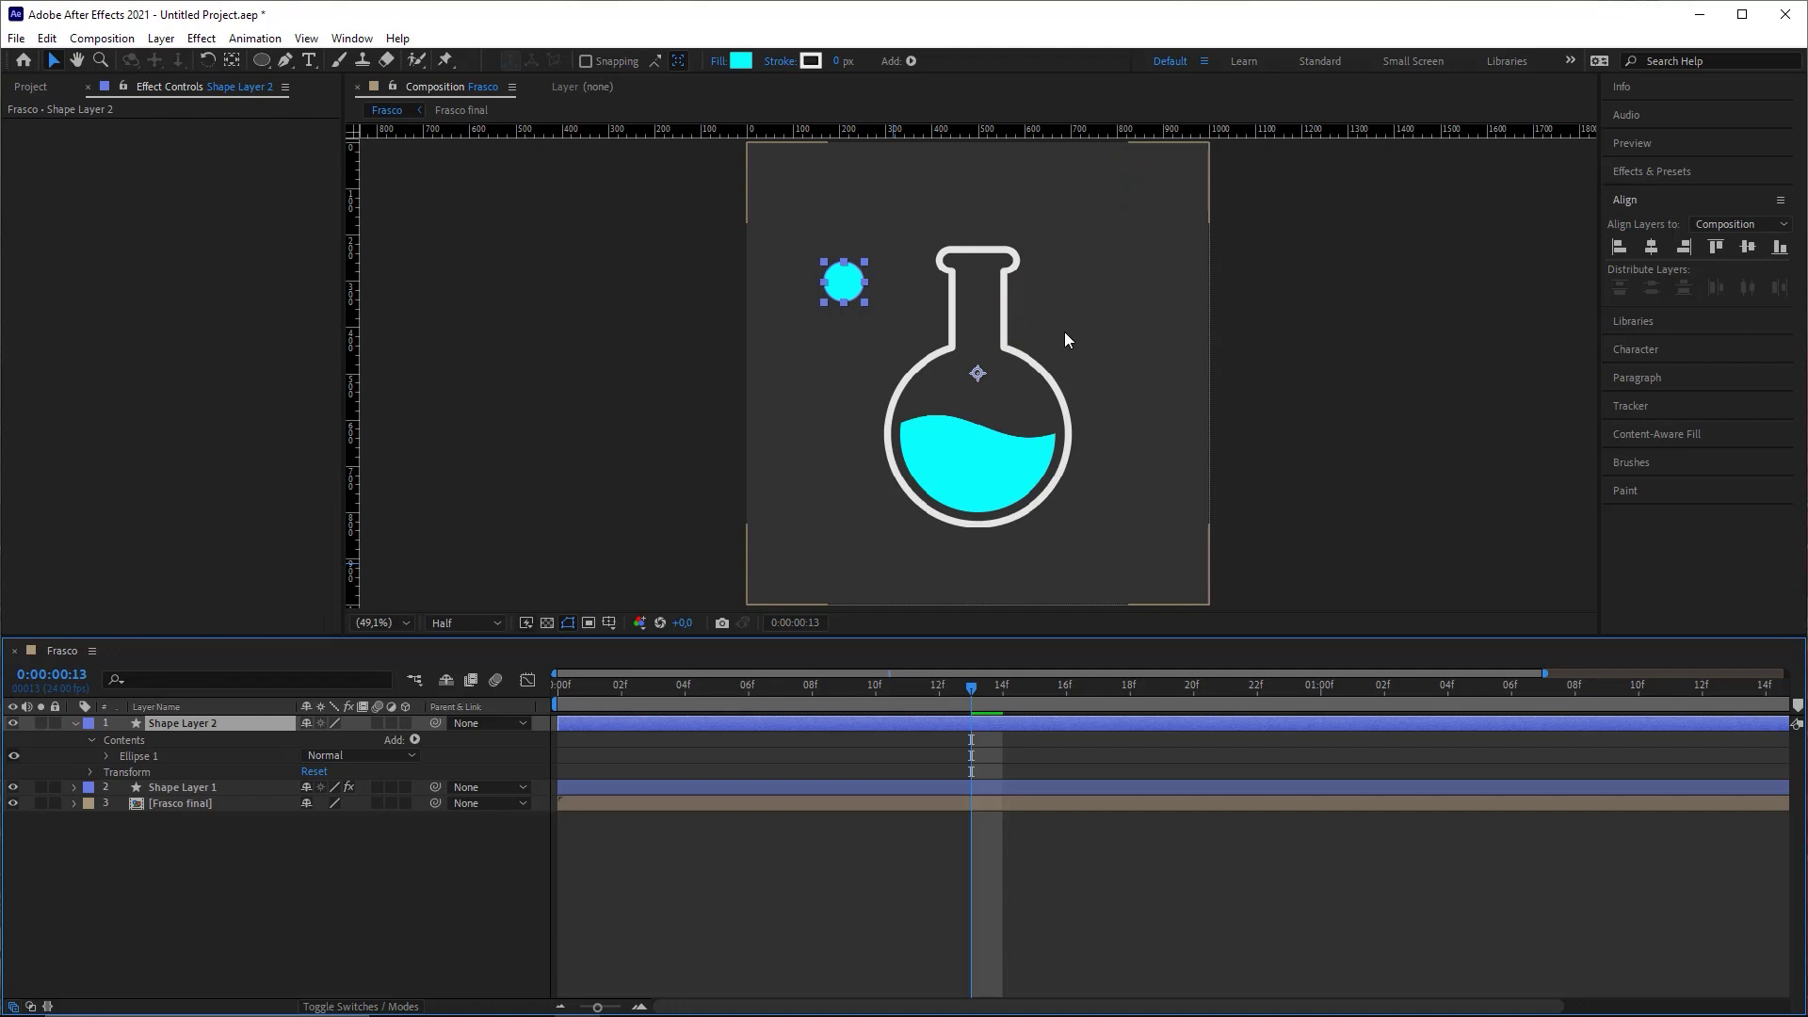
{"action": "key", "text": "w"}
{"action": "left_click_drag", "start_coordinate": [841, 288], "coordinate": [921, 236]}
{"action": "key", "text": "ctrl+z"}
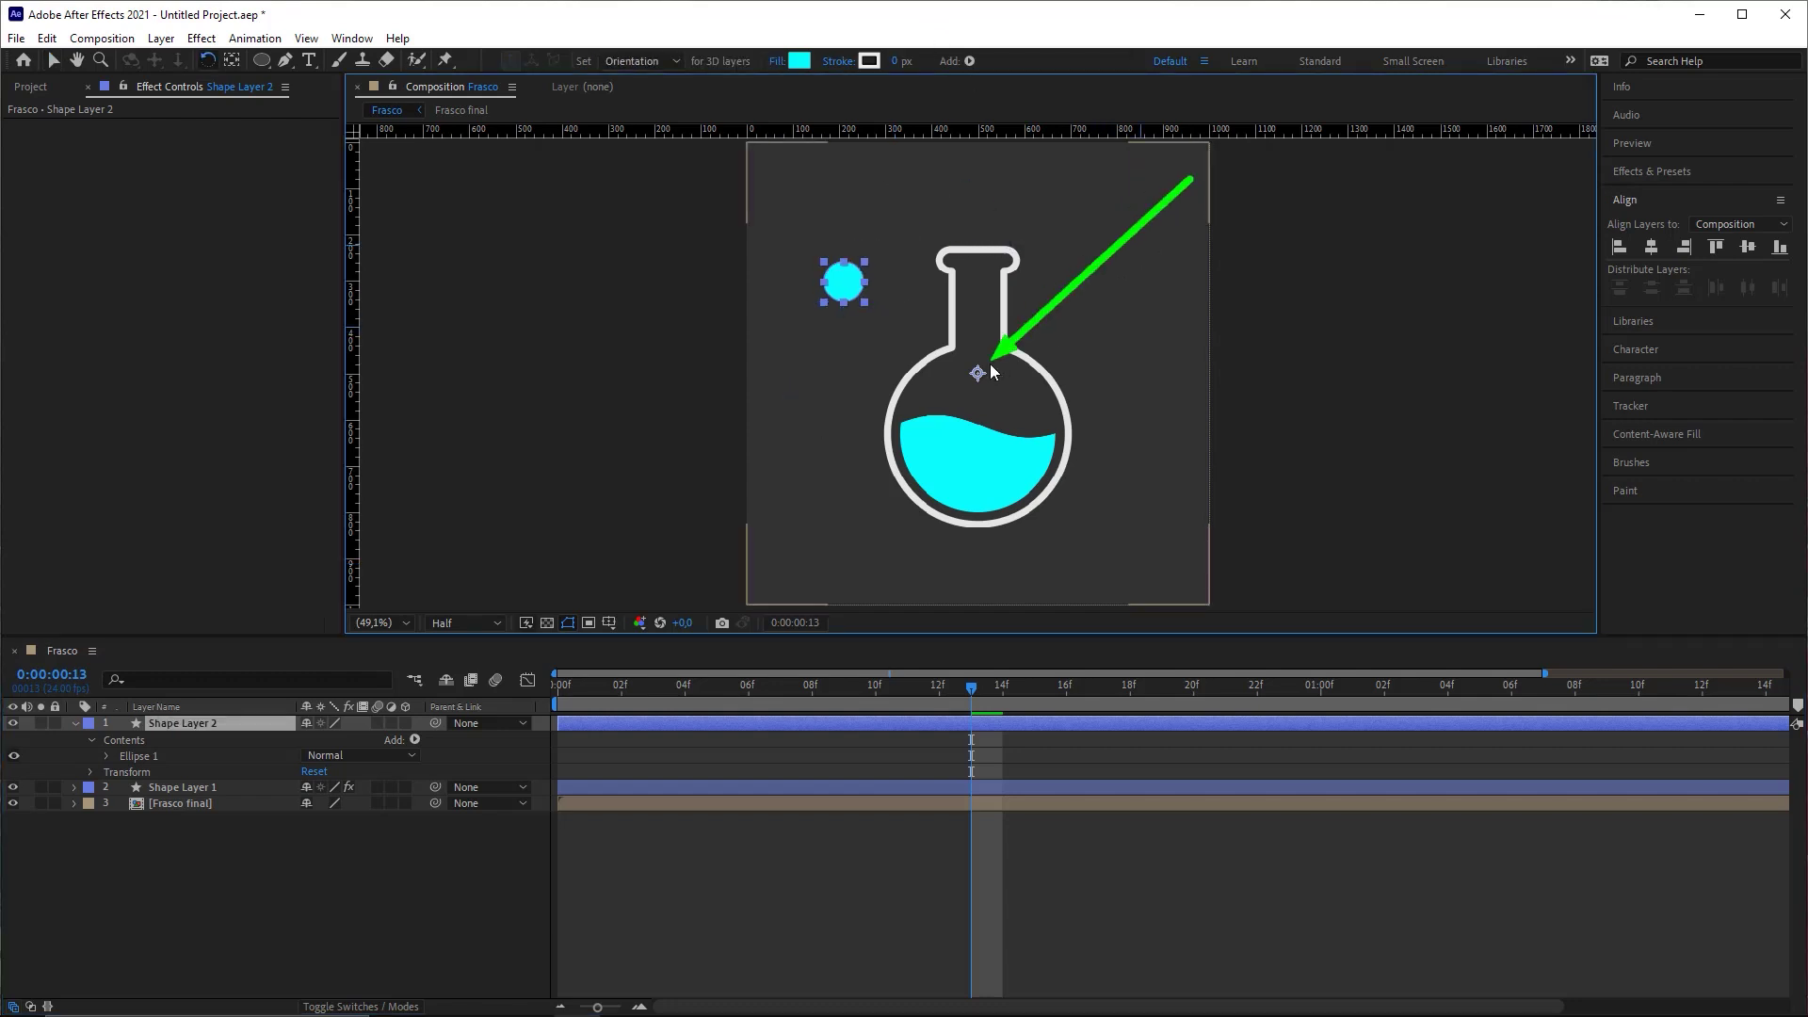
{"action": "left_click_drag", "start_coordinate": [839, 282], "coordinate": [833, 416]}
{"action": "key", "text": "ctrl+z"}
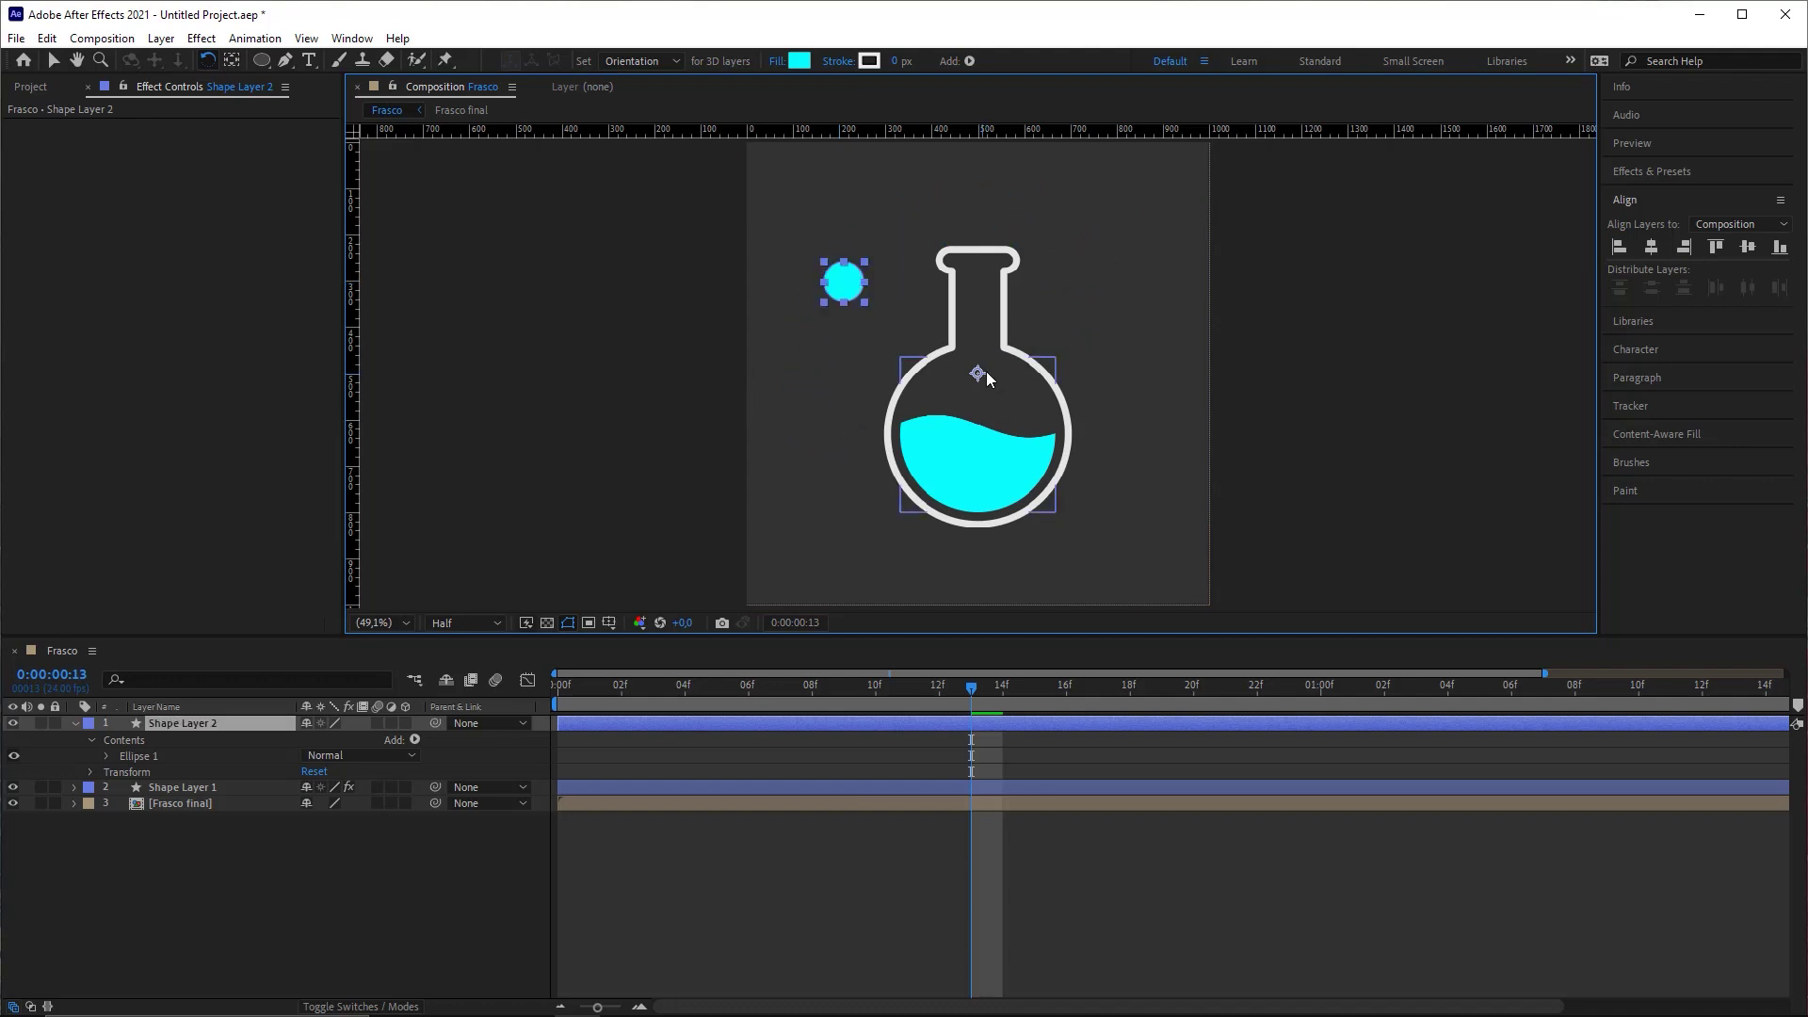
Step: Try moving the circle's anchor point to the opposite side of the flask's neck and rotating the circle around it
{"action": "key", "text": "y"}
{"action": "left_click_drag", "start_coordinate": [977, 373], "coordinate": [1084, 281]}
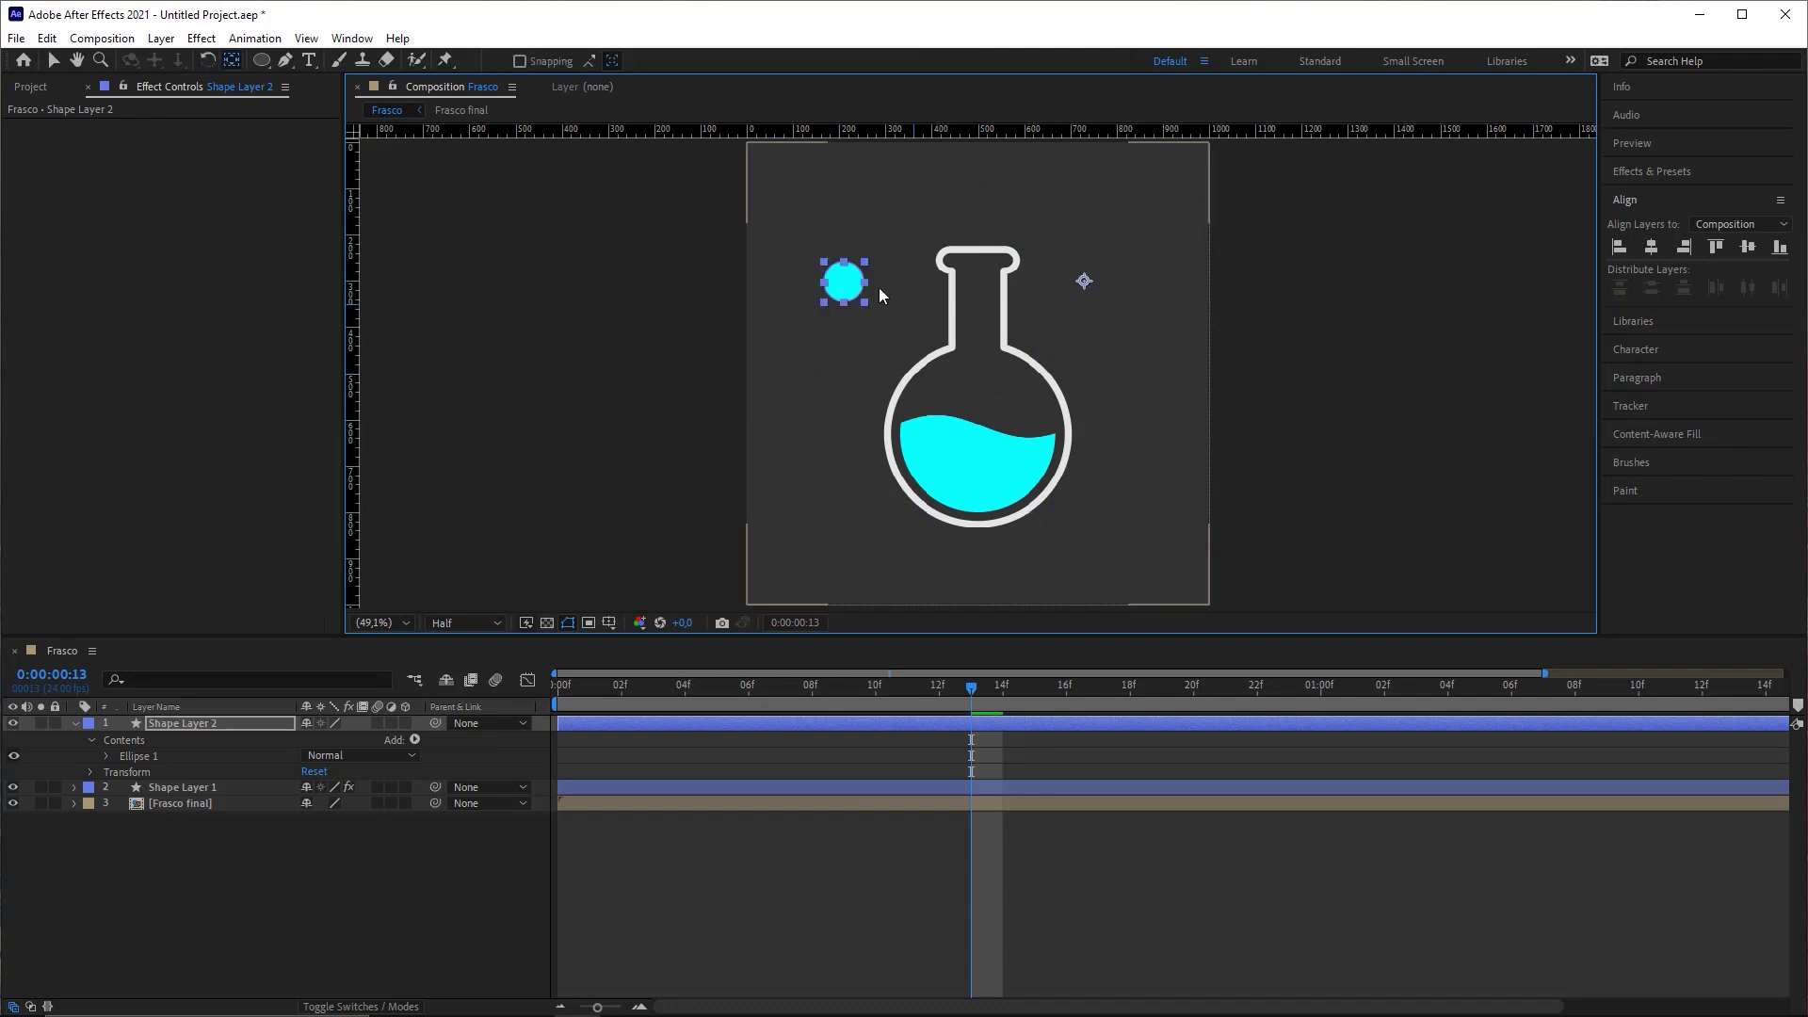
{"action": "key", "text": "w"}
{"action": "left_click_drag", "start_coordinate": [850, 295], "coordinate": [909, 371]}
{"action": "key", "text": "ctrl+z"}
{"action": "key", "text": "ctrl+z"}
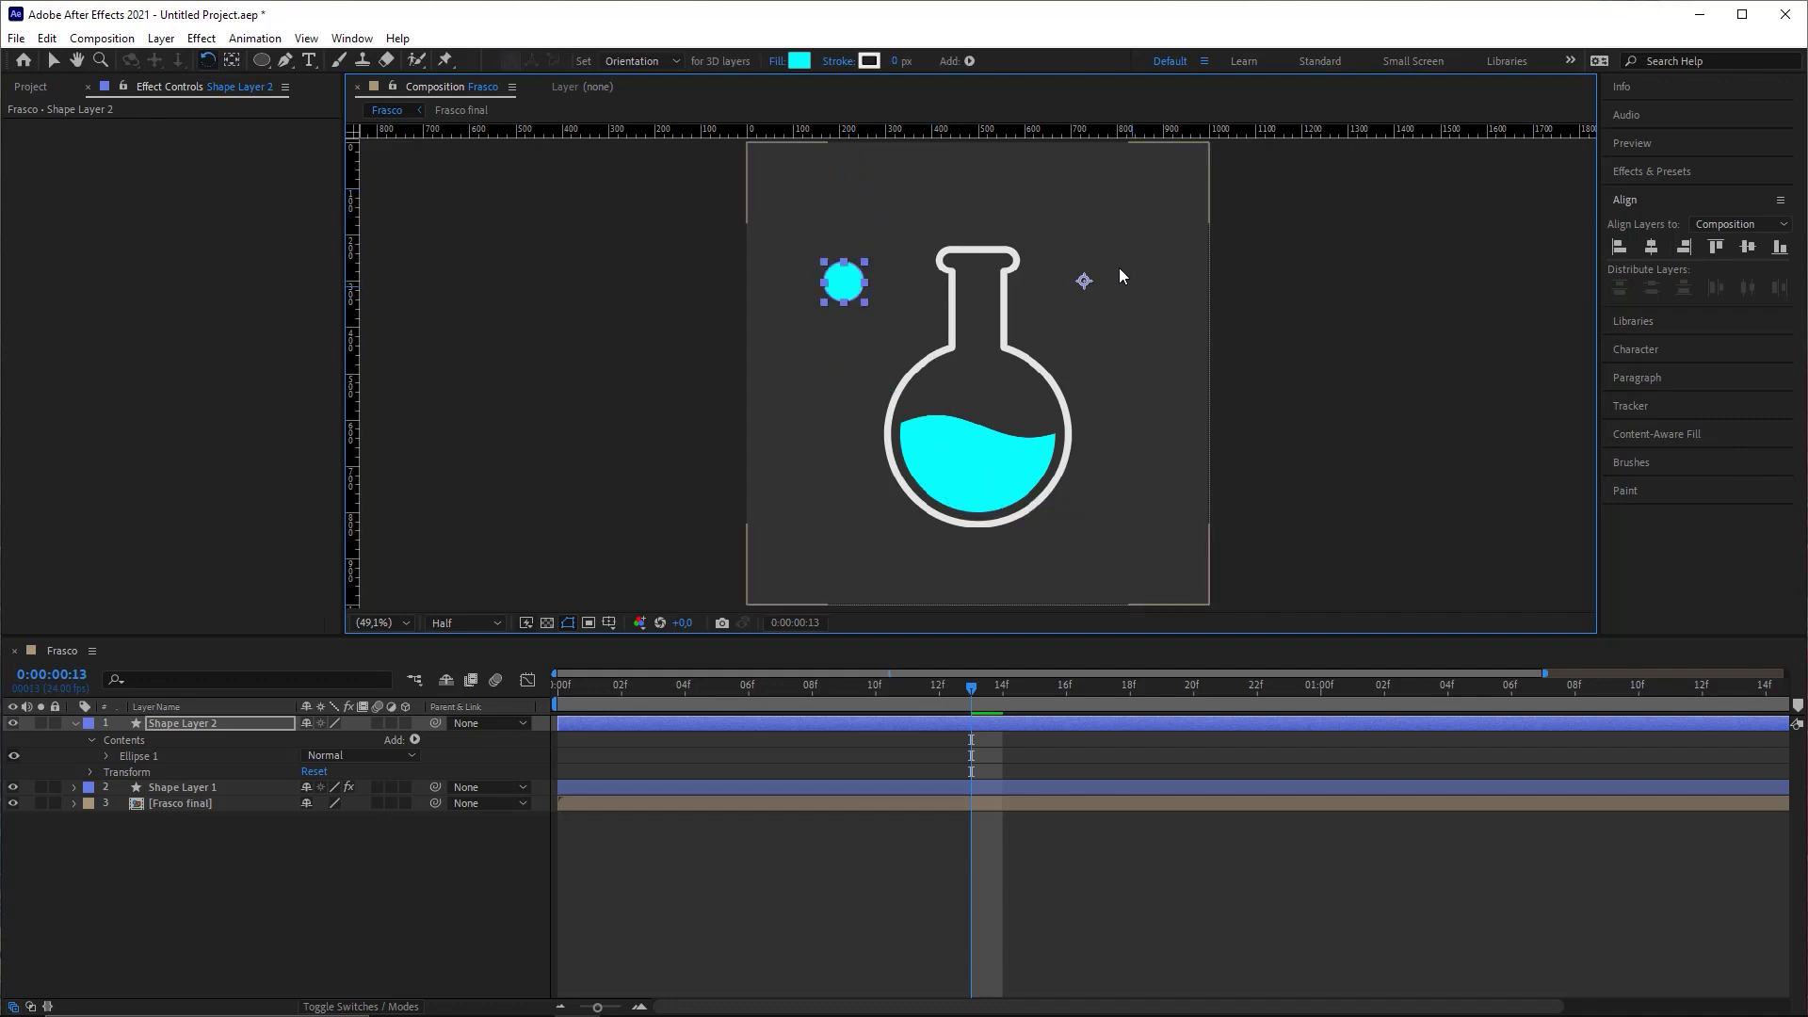
{"action": "key", "text": "v"}
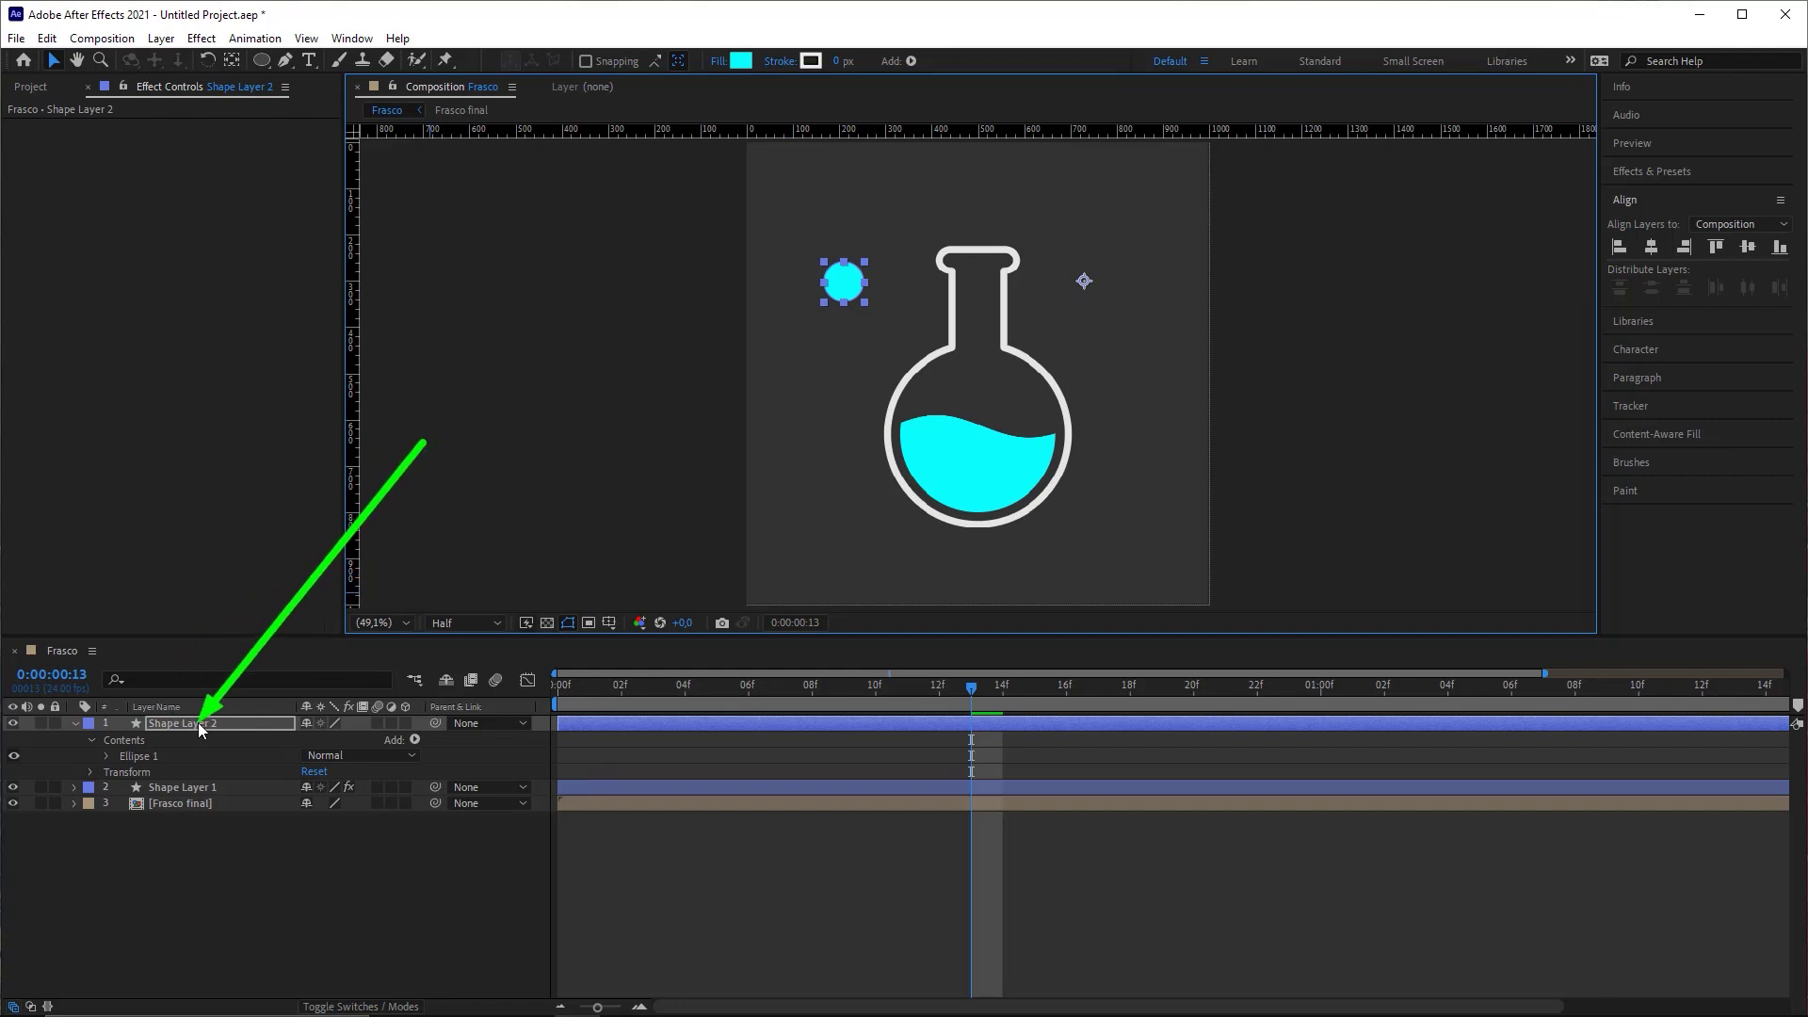
Step: Center the anchor point in the circle layer's content and move the circle to the lower middle of the liquid
{"action": "left_click", "coordinate": [161, 38]}
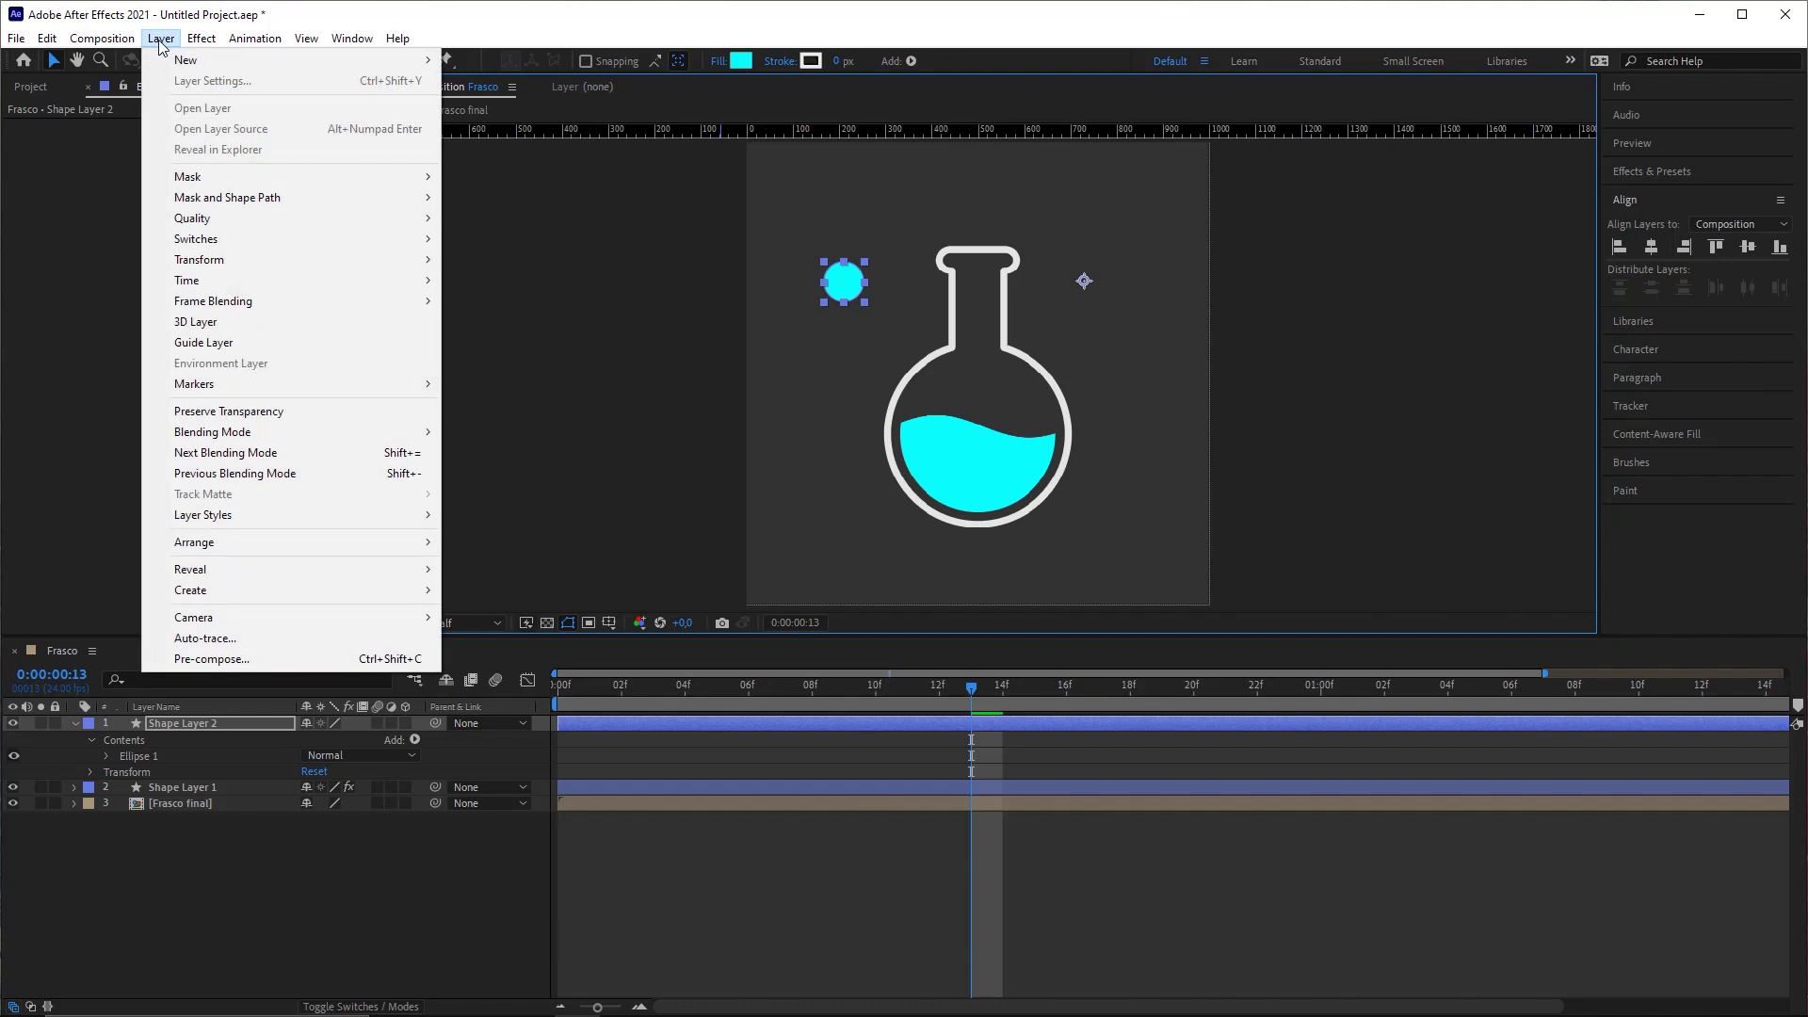
{"action": "mouse_move", "coordinate": [301, 264]}
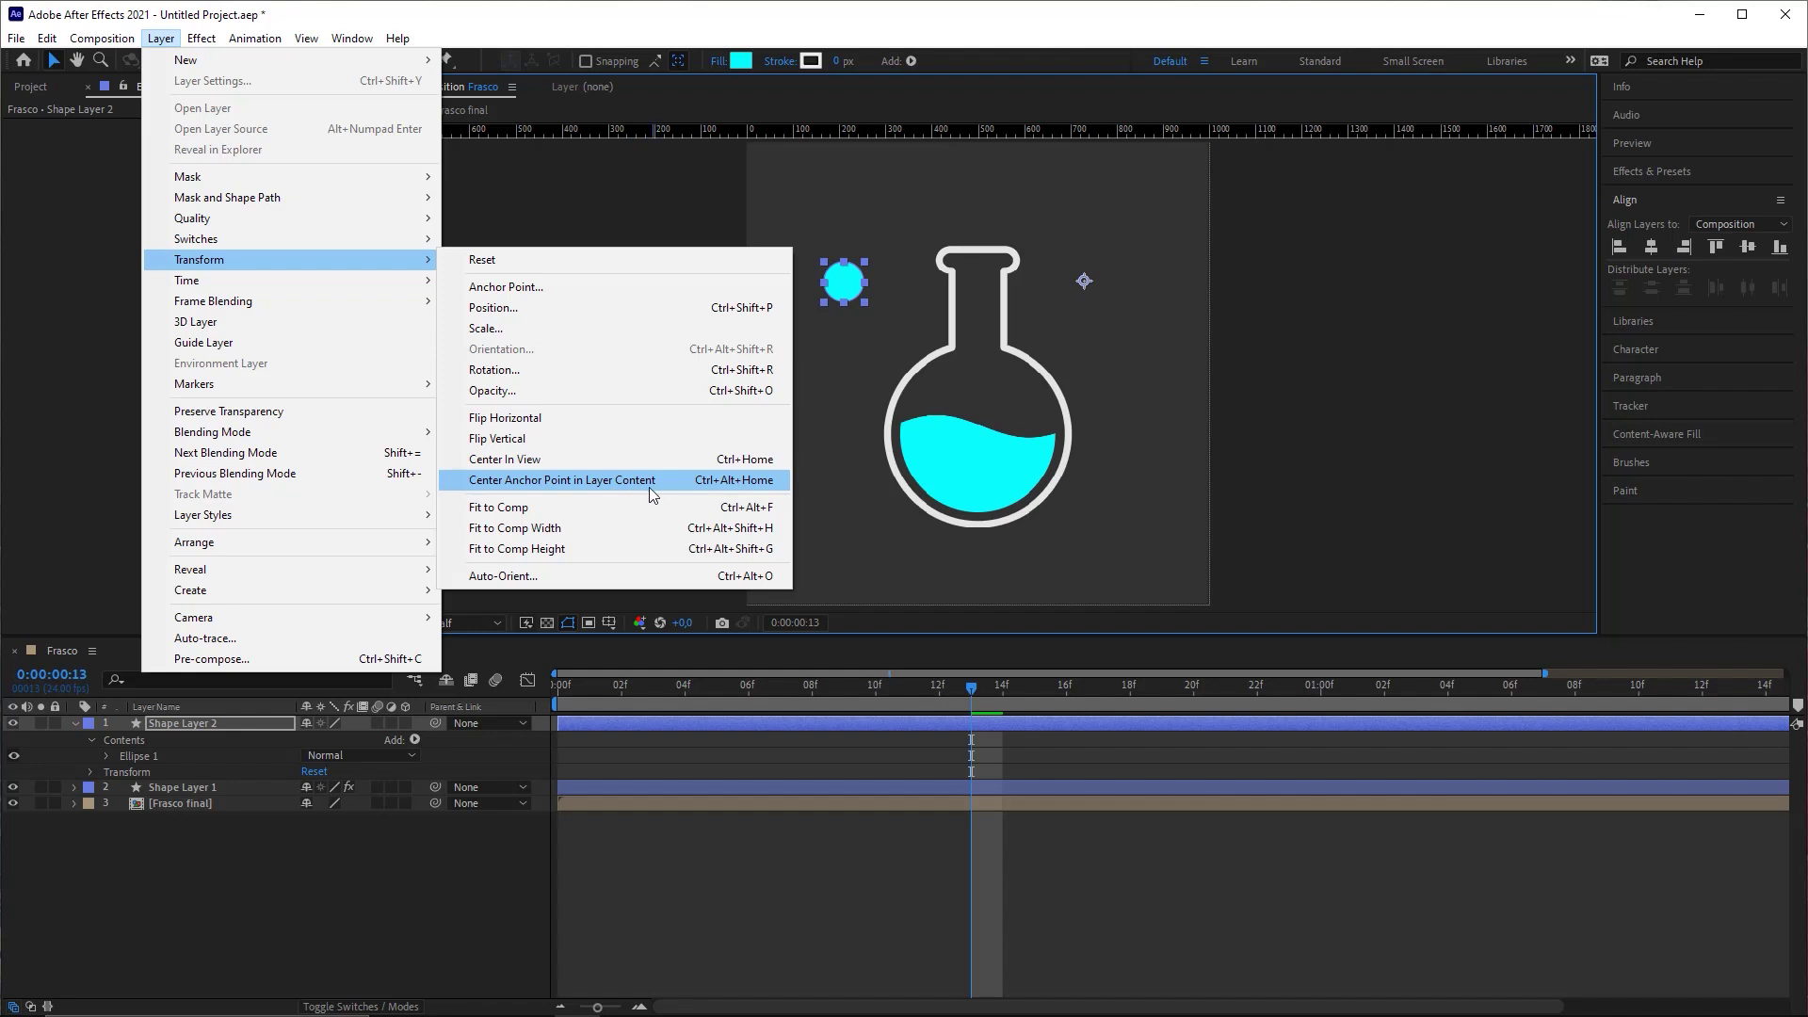
{"action": "left_click", "coordinate": [743, 488]}
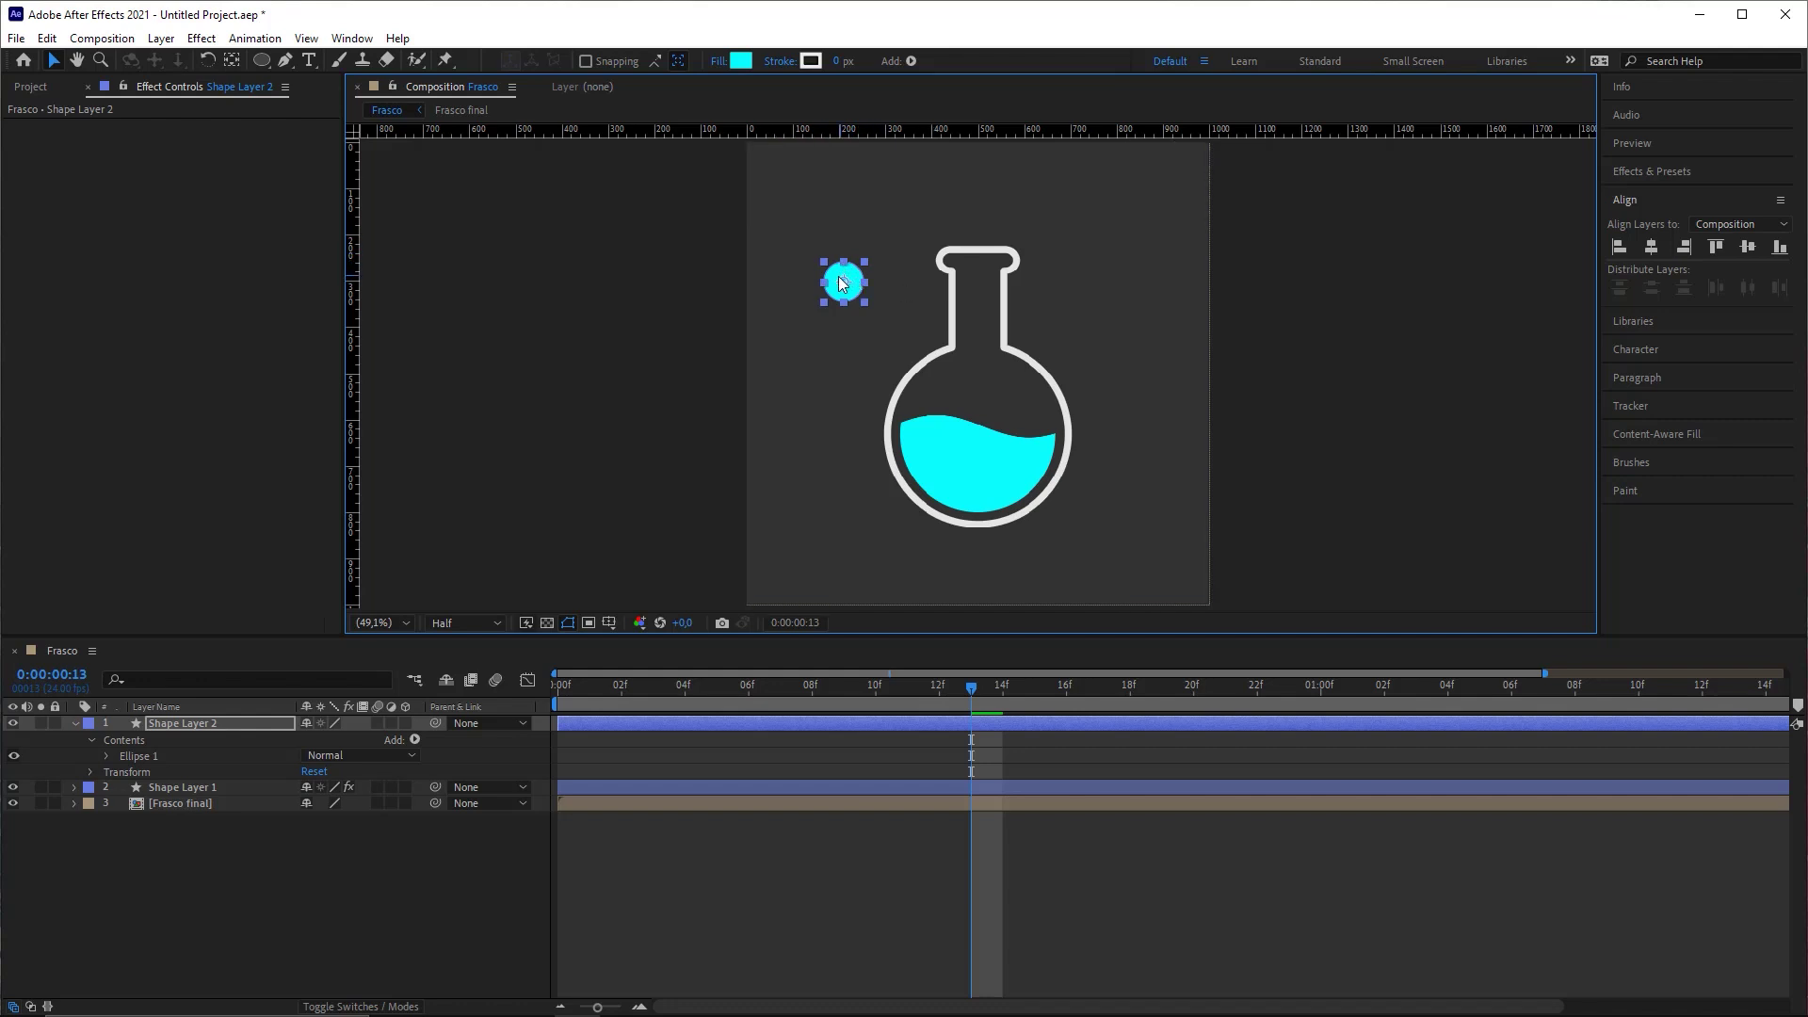
{"action": "left_click_drag", "start_coordinate": [833, 281], "coordinate": [970, 483]}
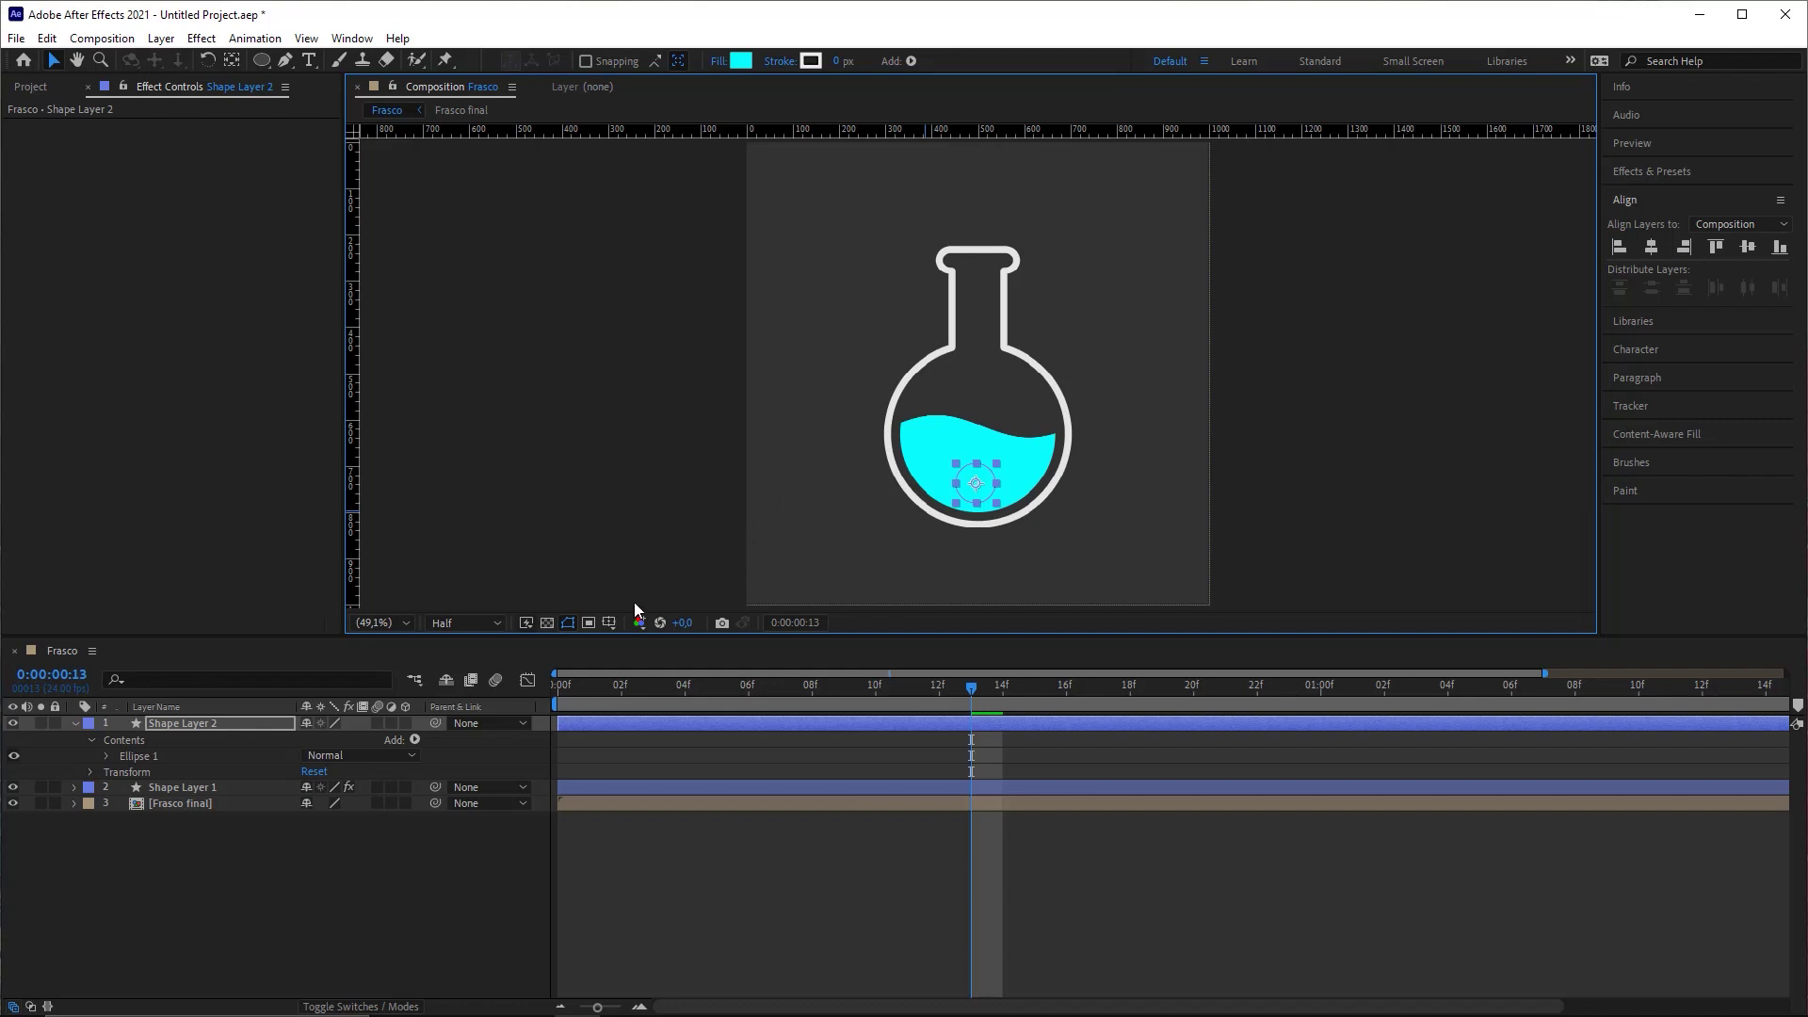
Step: Show the blending mode column and set the circle layer's blending mode to Subtract
{"action": "left_click", "coordinate": [30, 1007]}
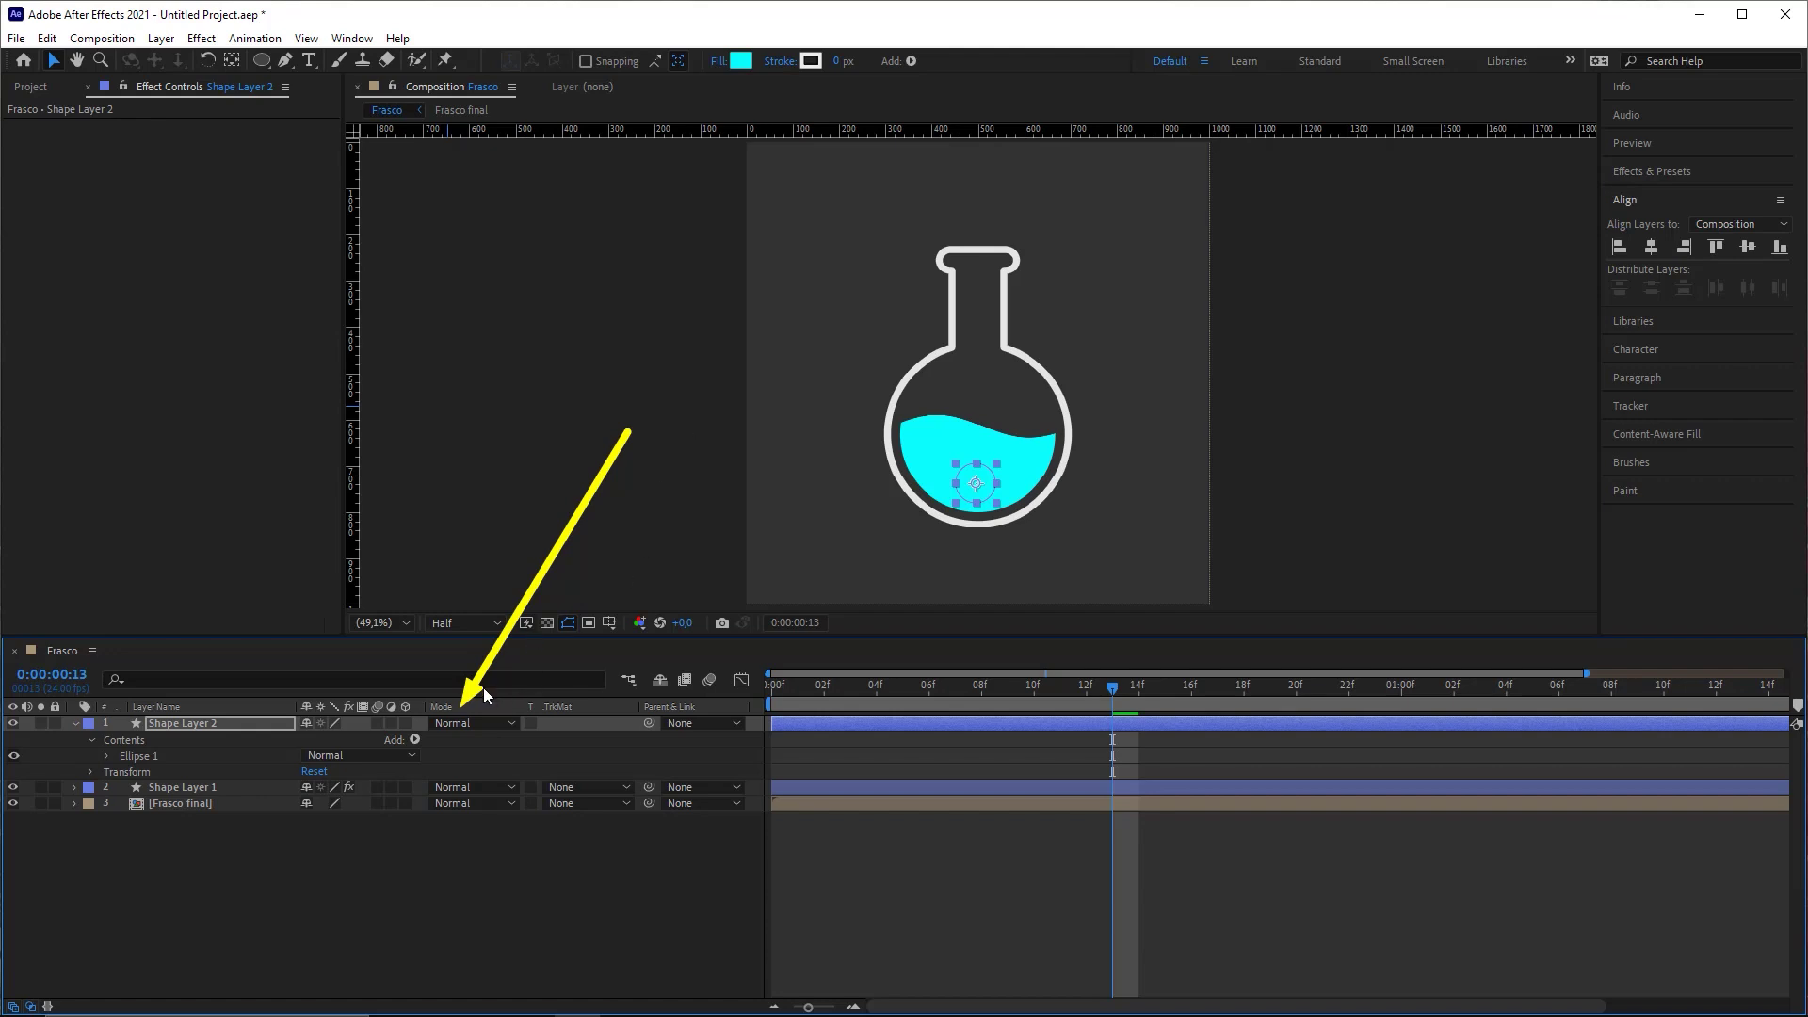
{"action": "left_click", "coordinate": [459, 723]}
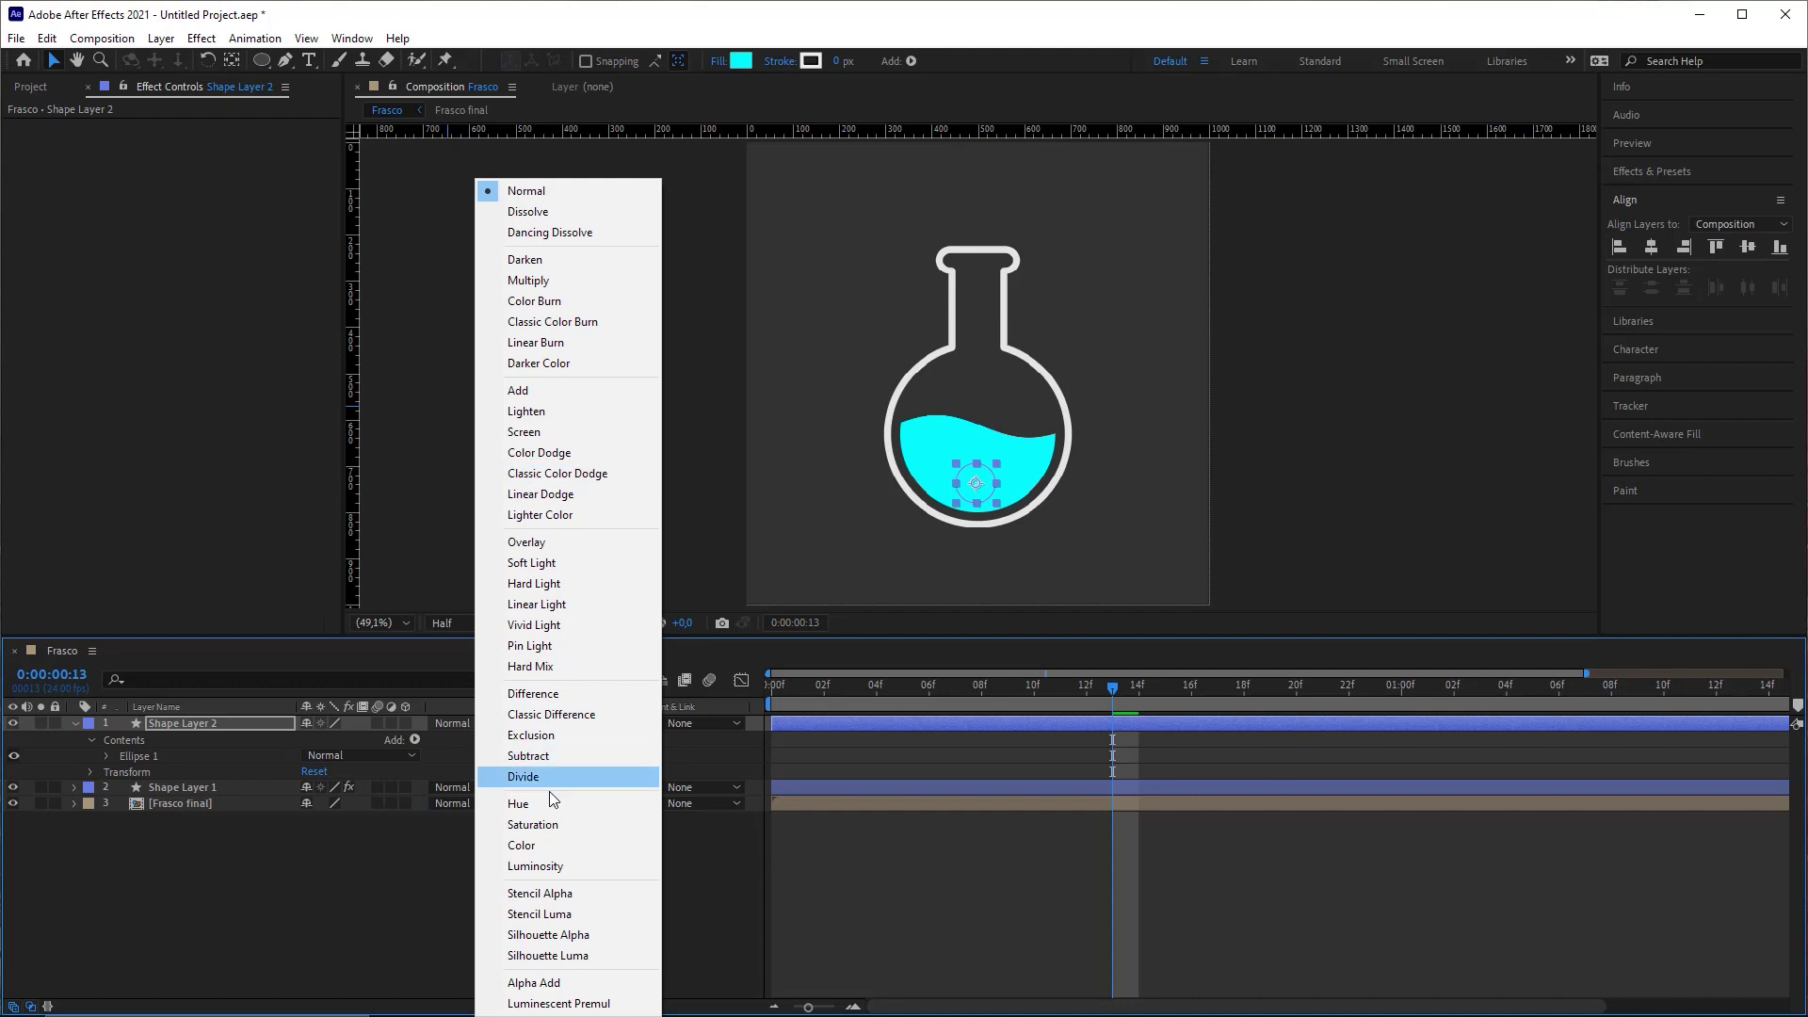
{"action": "left_click", "coordinate": [533, 758]}
{"action": "left_click", "coordinate": [964, 867]}
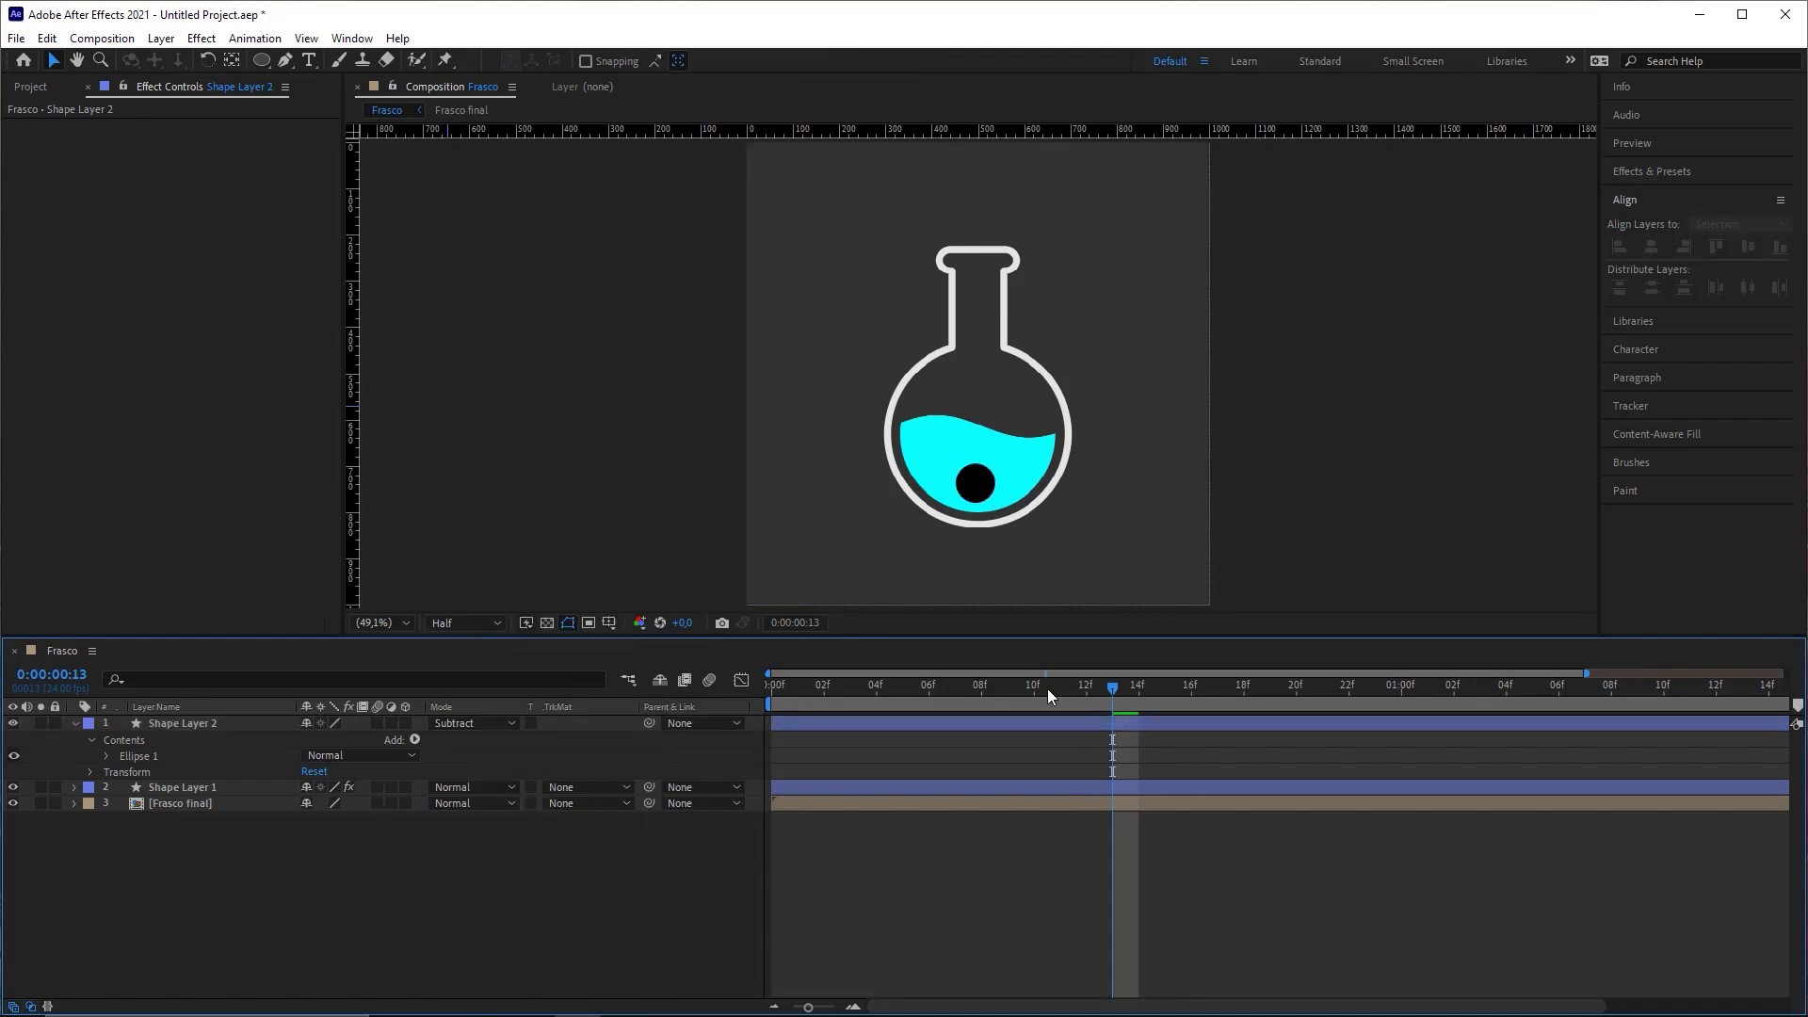
{"action": "mouse_move", "coordinate": [981, 489]}
{"action": "left_mouse_down"}
{"action": "mouse_move", "coordinate": [981, 468]}
{"action": "mouse_move", "coordinate": [954, 464]}
{"action": "mouse_move", "coordinate": [1004, 434]}
{"action": "mouse_move", "coordinate": [1013, 470]}
{"action": "mouse_move", "coordinate": [1017, 430]}
{"action": "mouse_move", "coordinate": [942, 453]}
{"action": "mouse_move", "coordinate": [1012, 465]}
{"action": "mouse_move", "coordinate": [967, 480]}
{"action": "mouse_move", "coordinate": [935, 450]}
{"action": "mouse_move", "coordinate": [981, 134]}
{"action": "mouse_move", "coordinate": [953, 451]}
{"action": "left_mouse_up"}
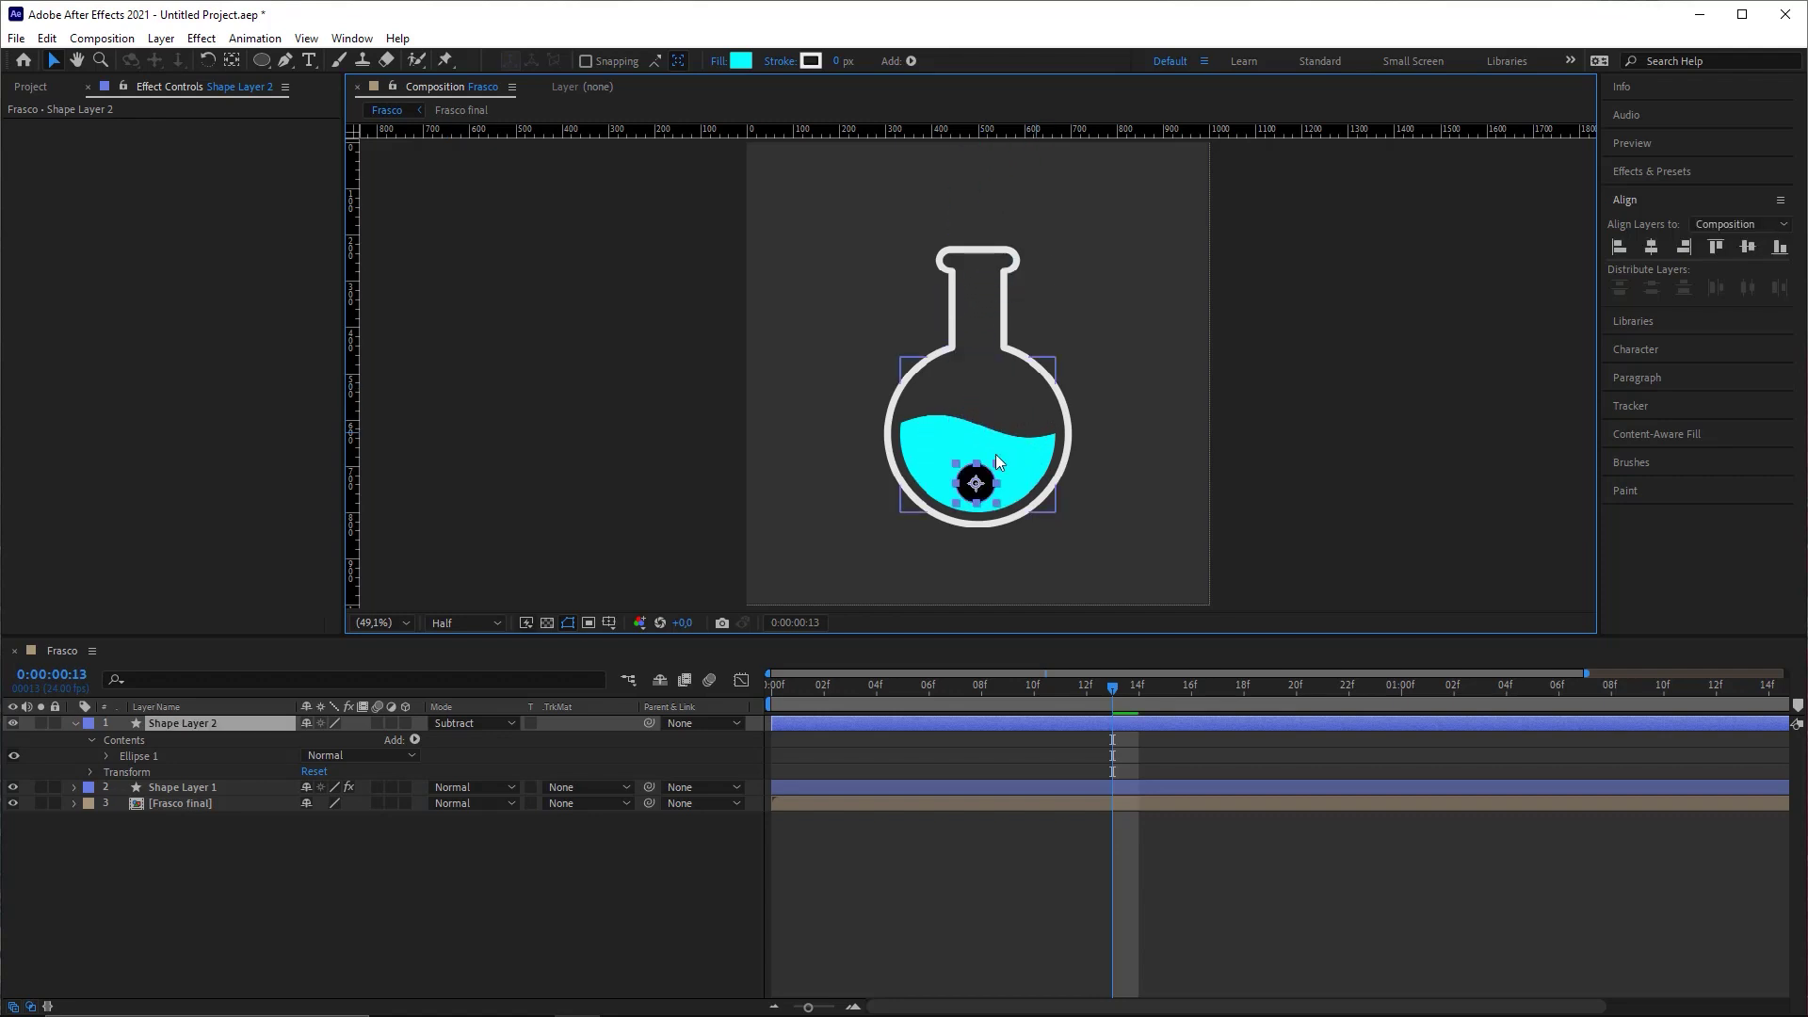
{"action": "left_click", "coordinate": [1003, 871]}
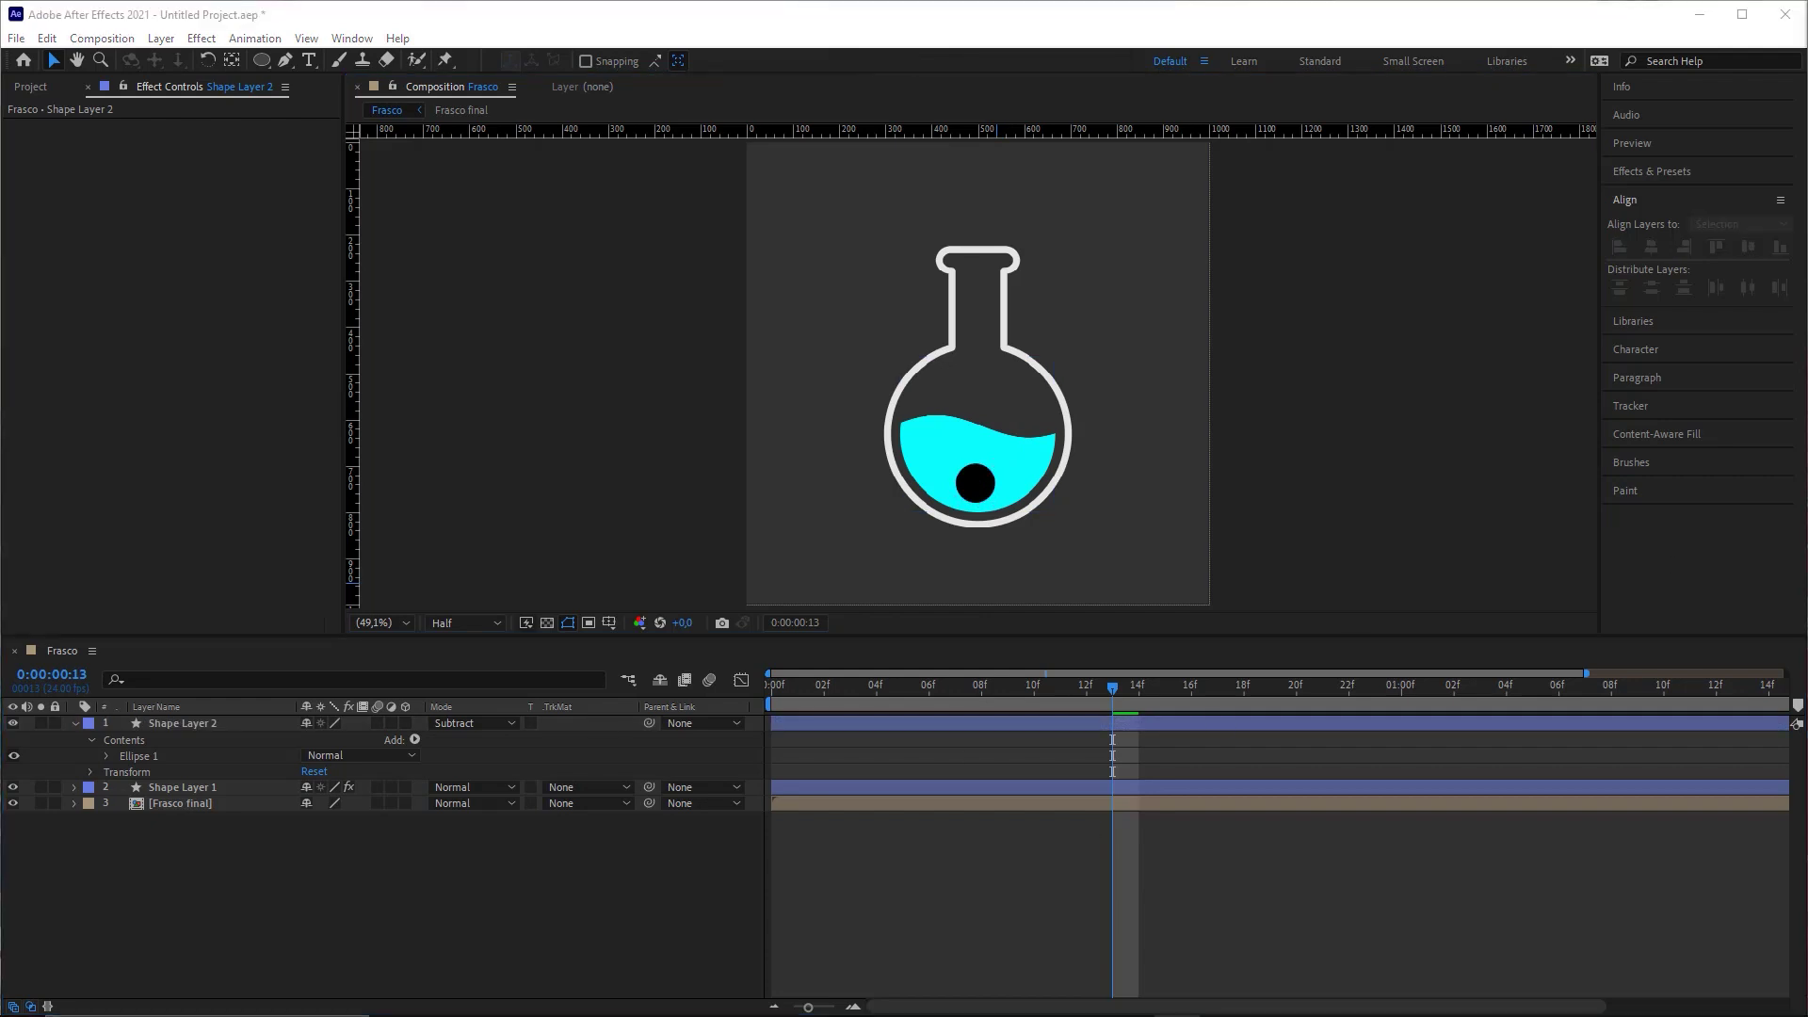
Step: At the first frame, expand the circle layer's Transform properties and enable keyframing for Scale
{"action": "left_click_drag", "start_coordinate": [984, 688], "coordinate": [771, 687]}
{"action": "mouse_move", "coordinate": [999, 478]}
{"action": "left_mouse_down"}
{"action": "mouse_move", "coordinate": [786, 697]}
{"action": "mouse_move", "coordinate": [169, 729]}
{"action": "left_mouse_up"}
{"action": "left_click", "coordinate": [163, 728]}
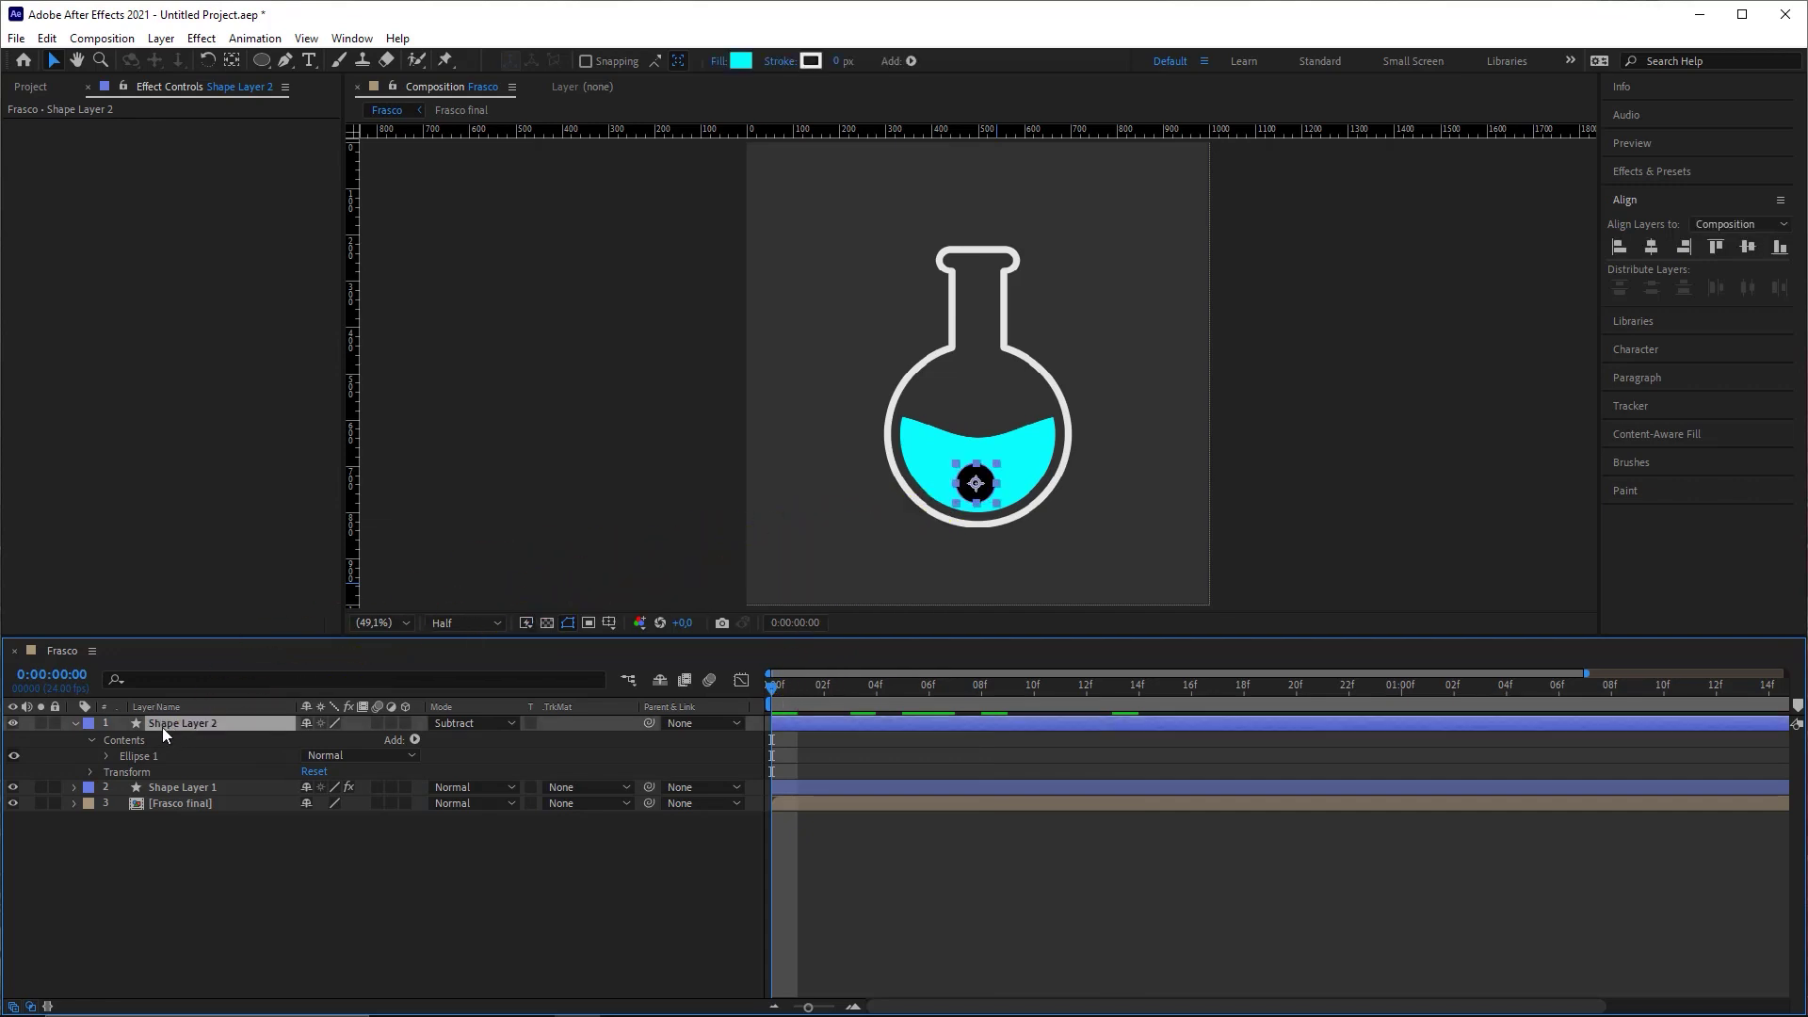
{"action": "left_click", "coordinate": [74, 724]}
{"action": "left_click", "coordinate": [74, 724]}
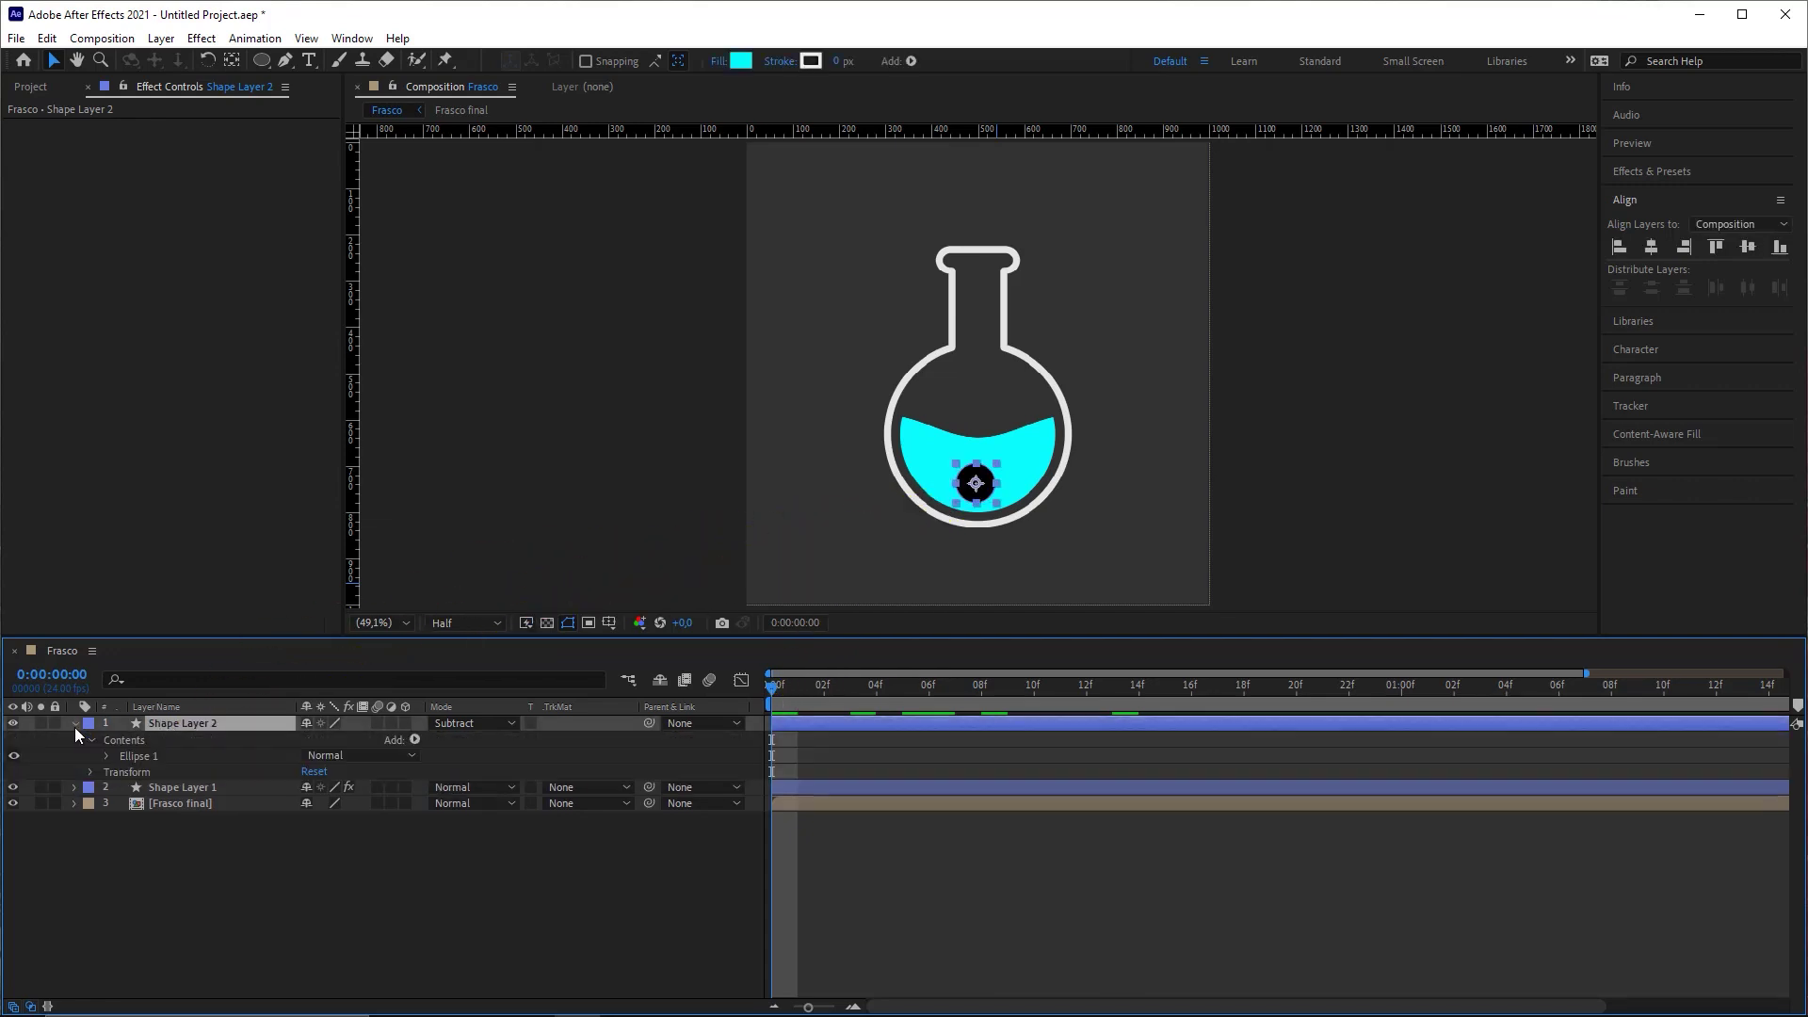
{"action": "left_click", "coordinate": [107, 772]}
{"action": "left_click", "coordinate": [93, 772]}
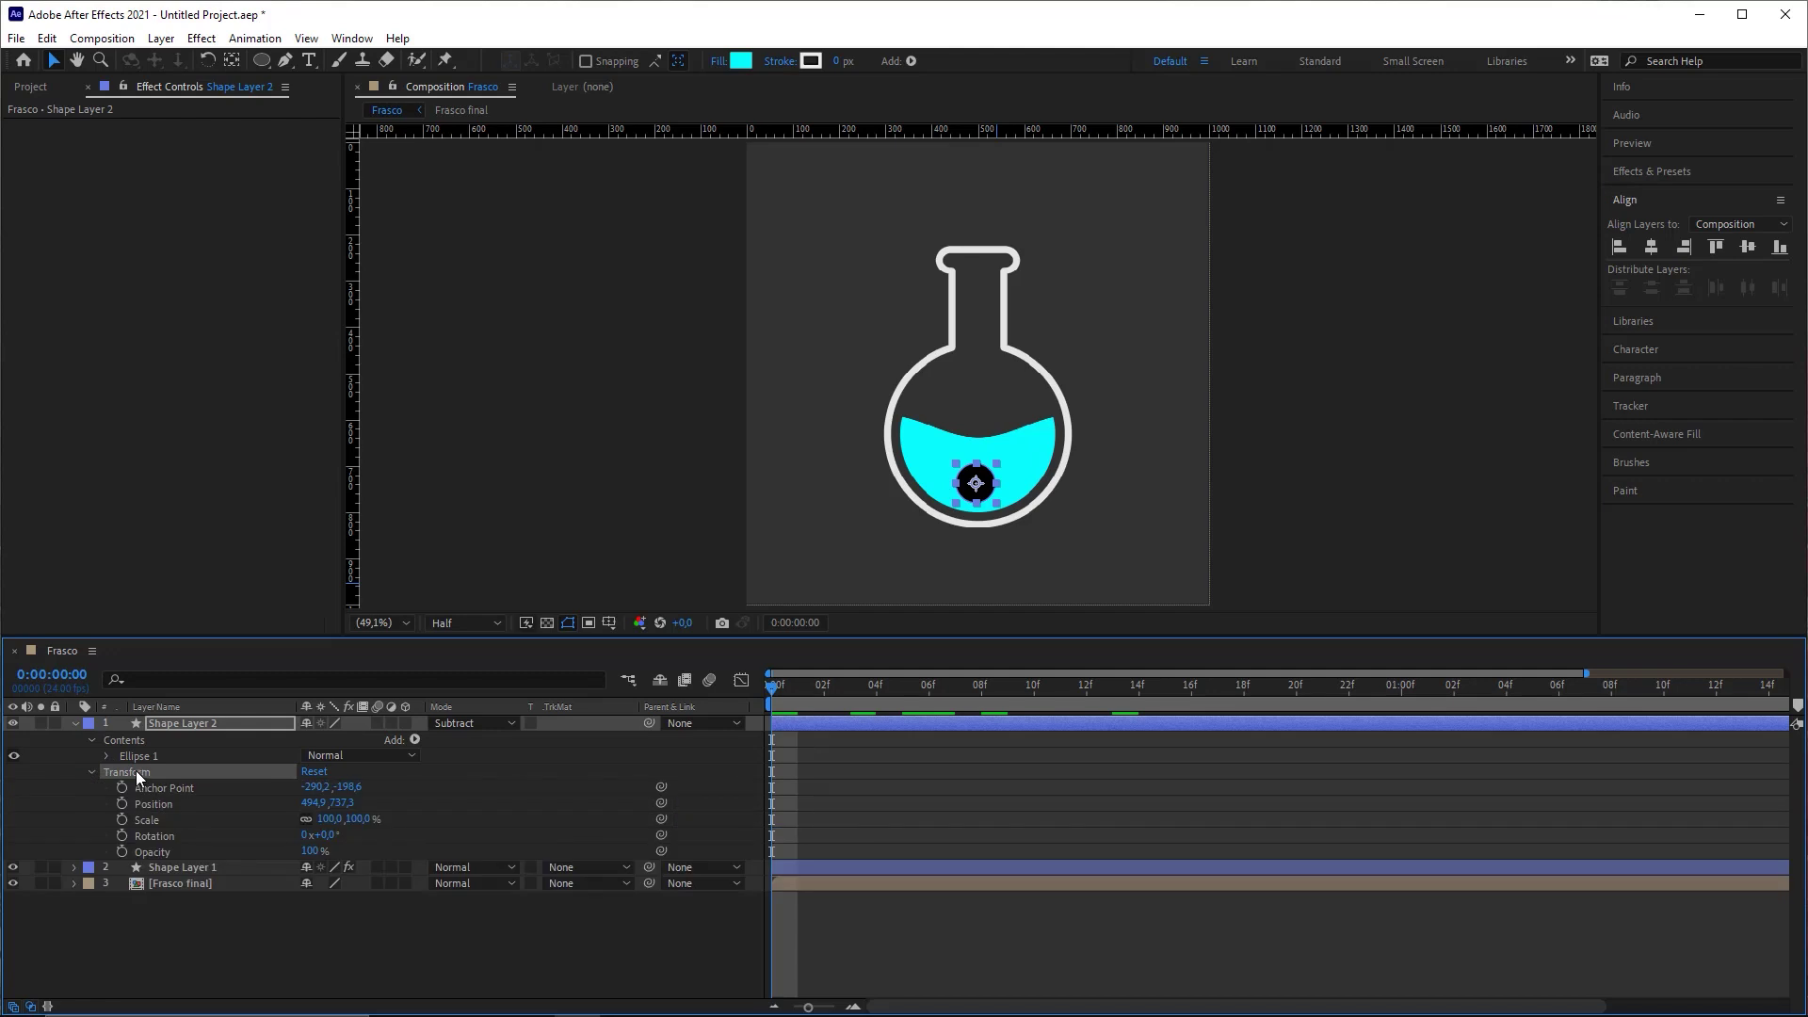
{"action": "left_click", "coordinate": [122, 821]}
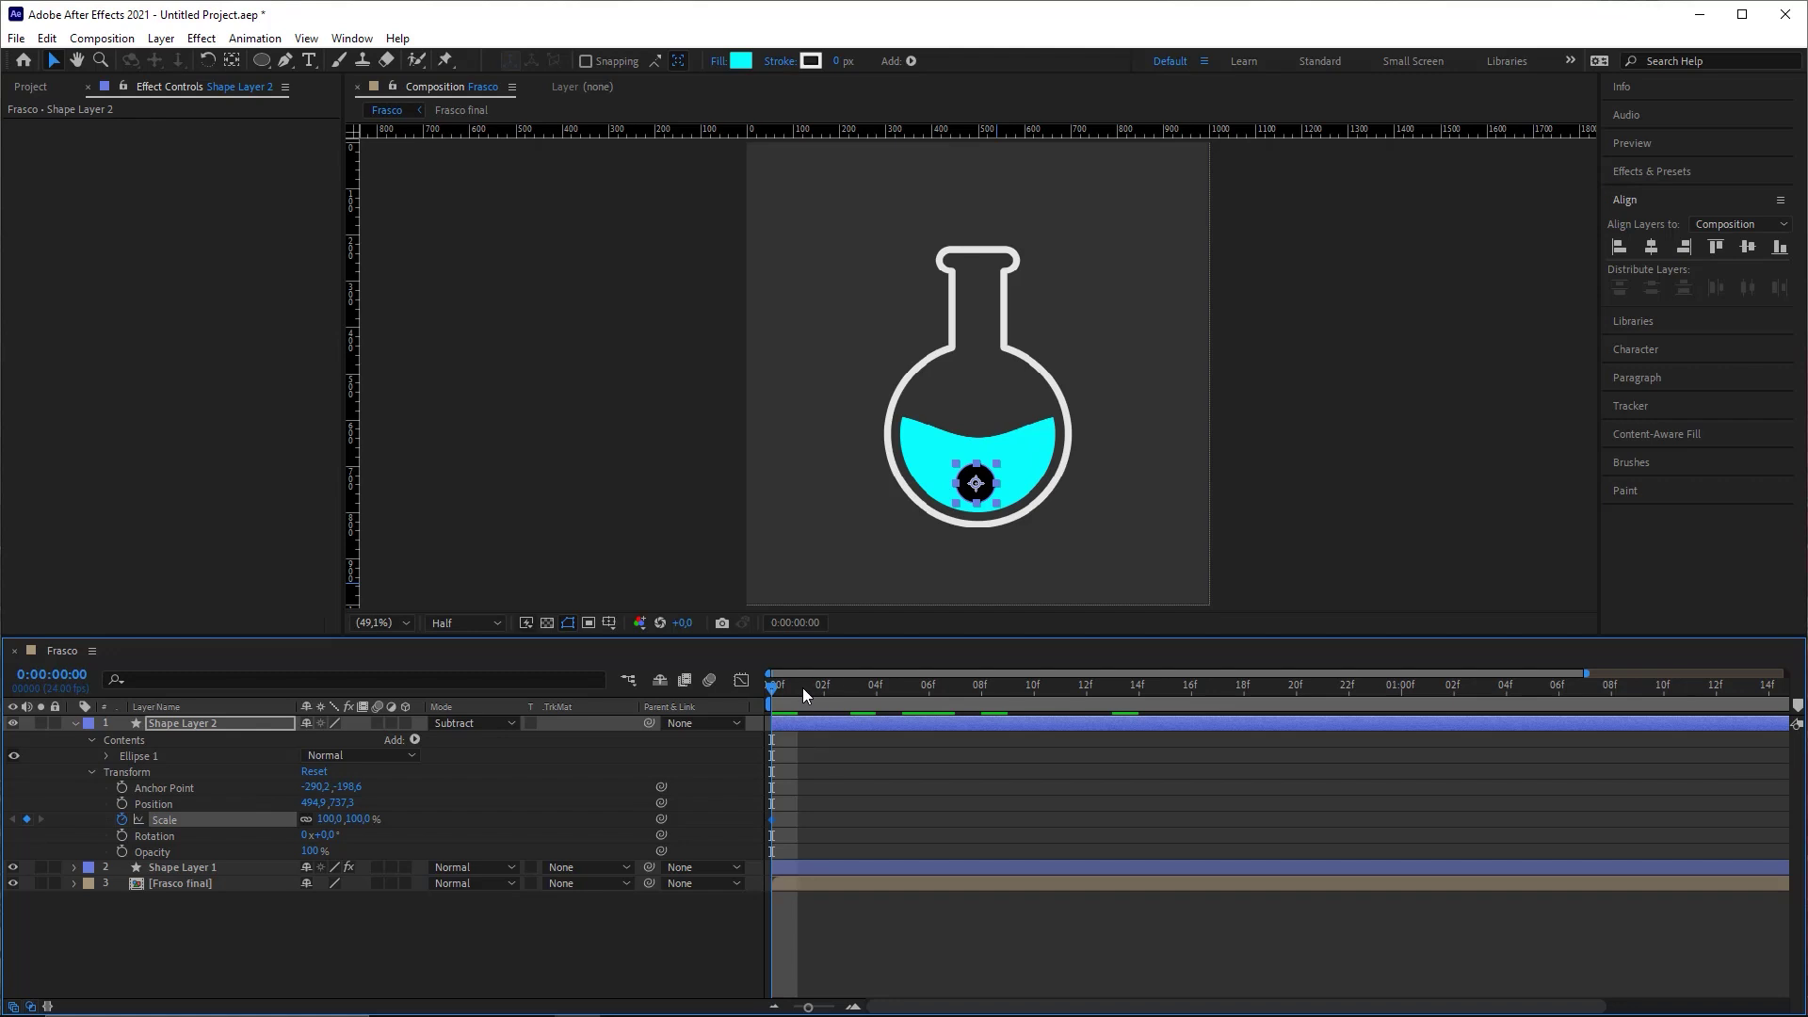
Step: Add a Scale keyframe for the circle at 0:00:01:23, keeping the scale at 100%
{"action": "left_click_drag", "start_coordinate": [804, 689], "coordinate": [1748, 669]}
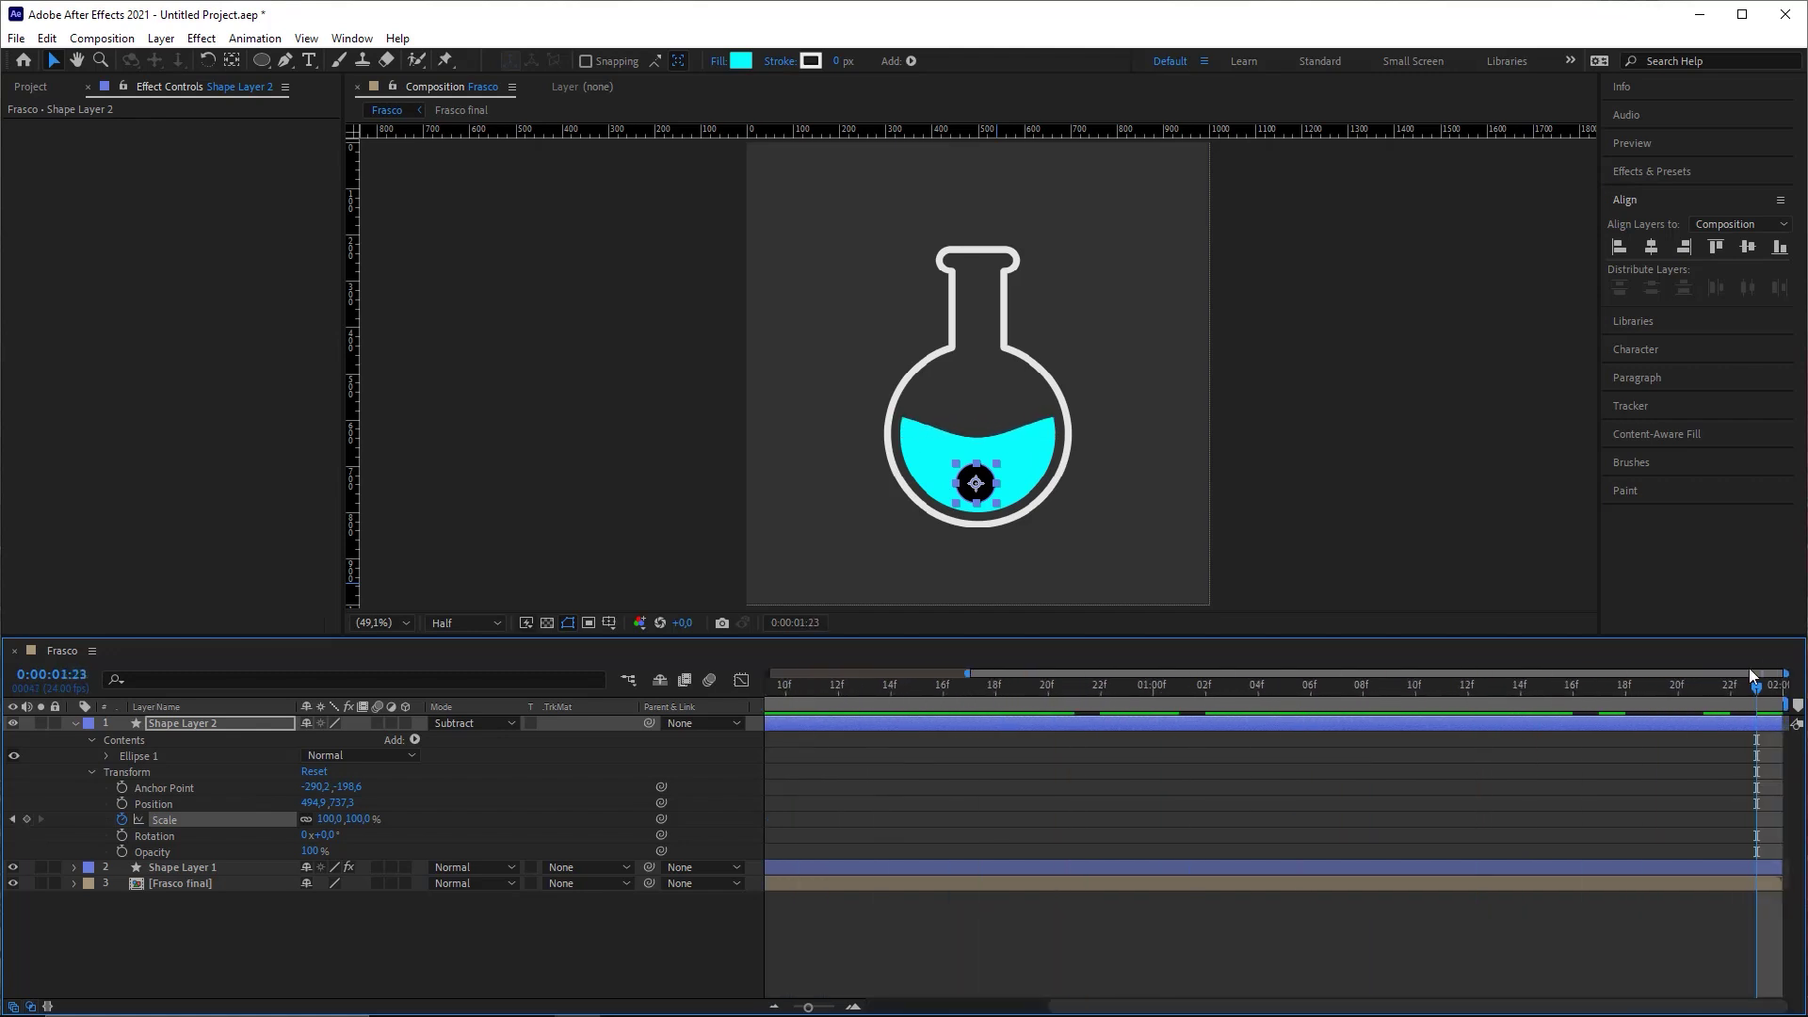
{"action": "scroll", "coordinate": [1714, 691], "scroll_direction": "down", "scroll_amount": 2}
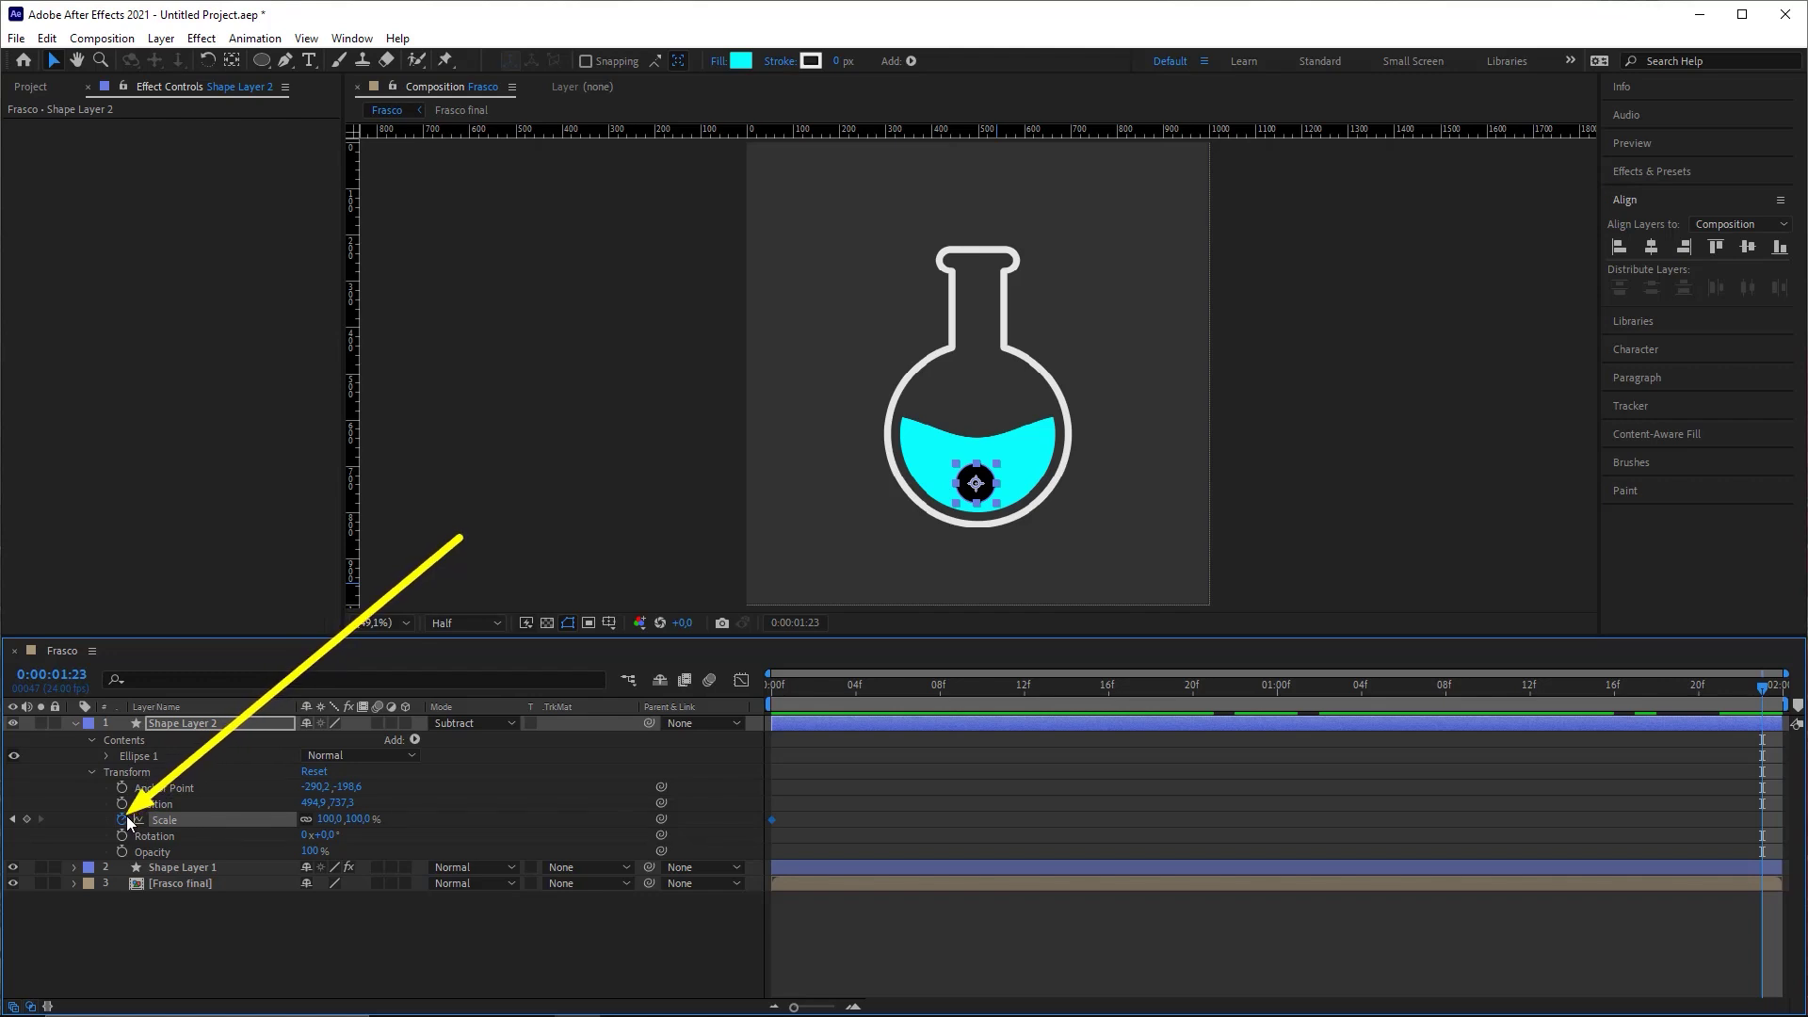
{"action": "left_click", "coordinate": [27, 819]}
Step: At the first frame, set the circle's Scale to 0% and preview the growth animation
{"action": "left_click_drag", "start_coordinate": [1739, 688], "coordinate": [590, 728]}
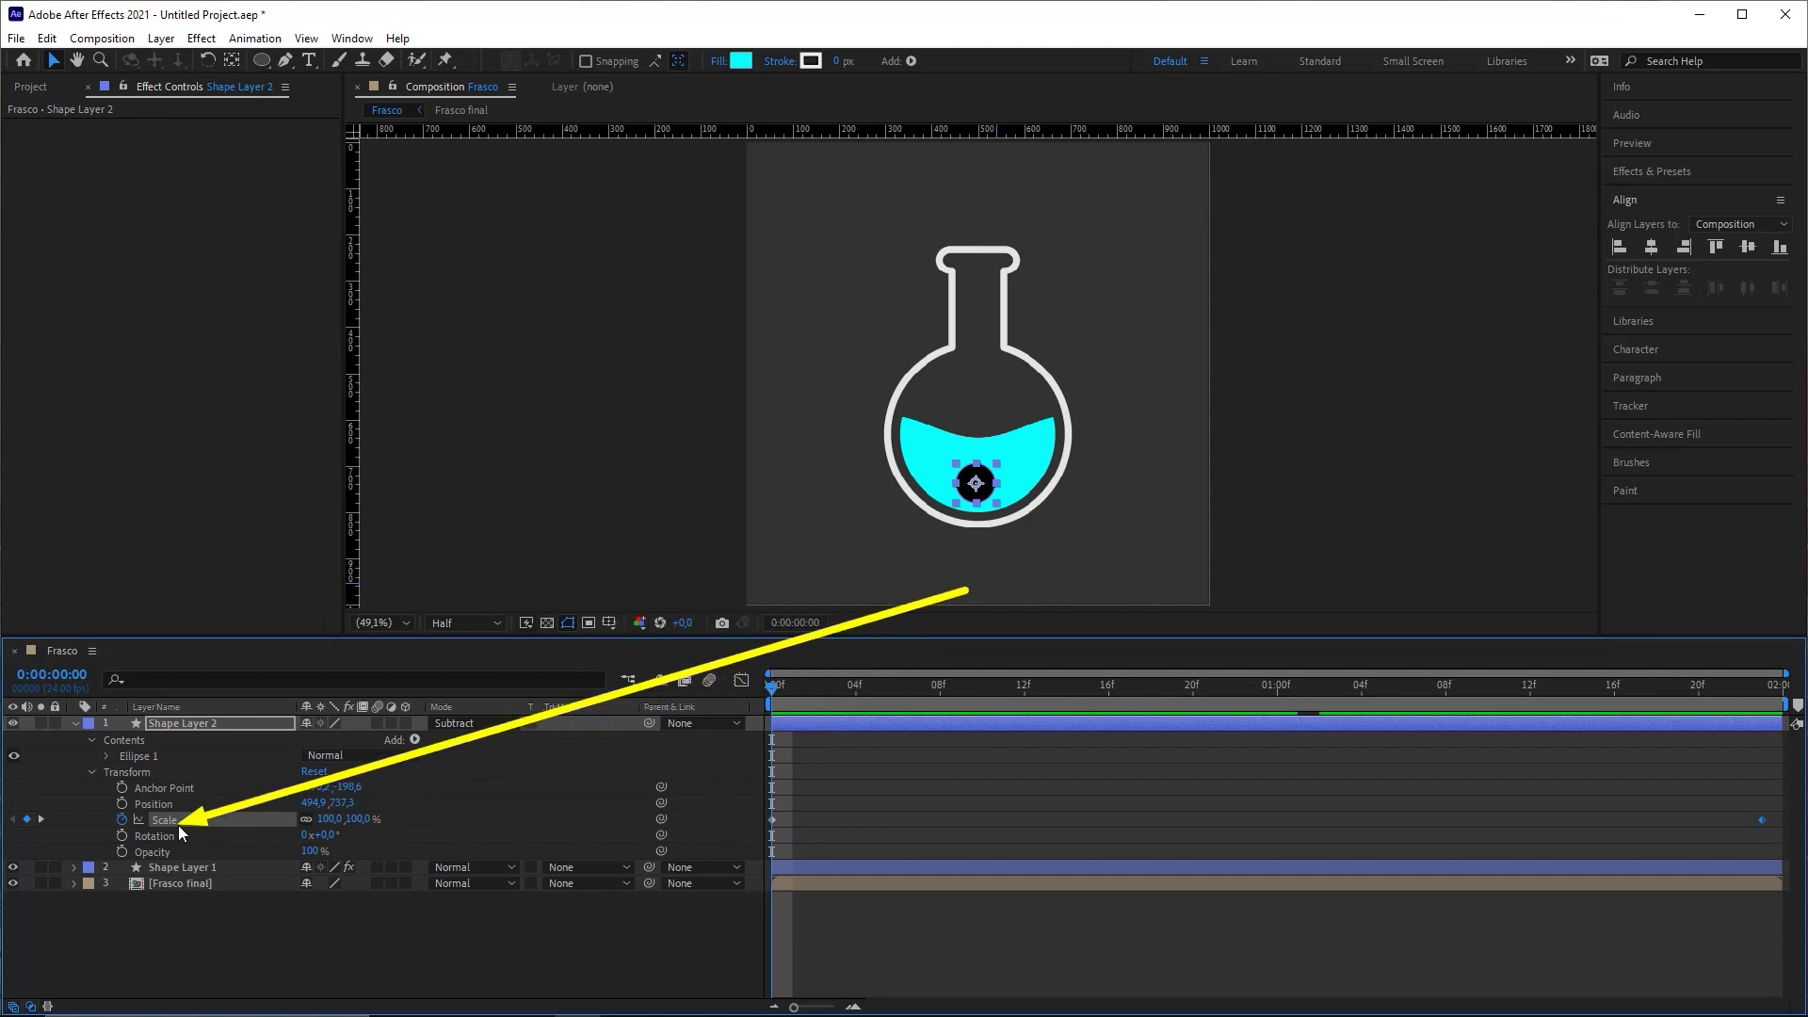
{"action": "left_click", "coordinate": [330, 820]}
{"action": "type", "text": "0"}
{"action": "key", "text": "Return"}
{"action": "left_click", "coordinate": [975, 790]}
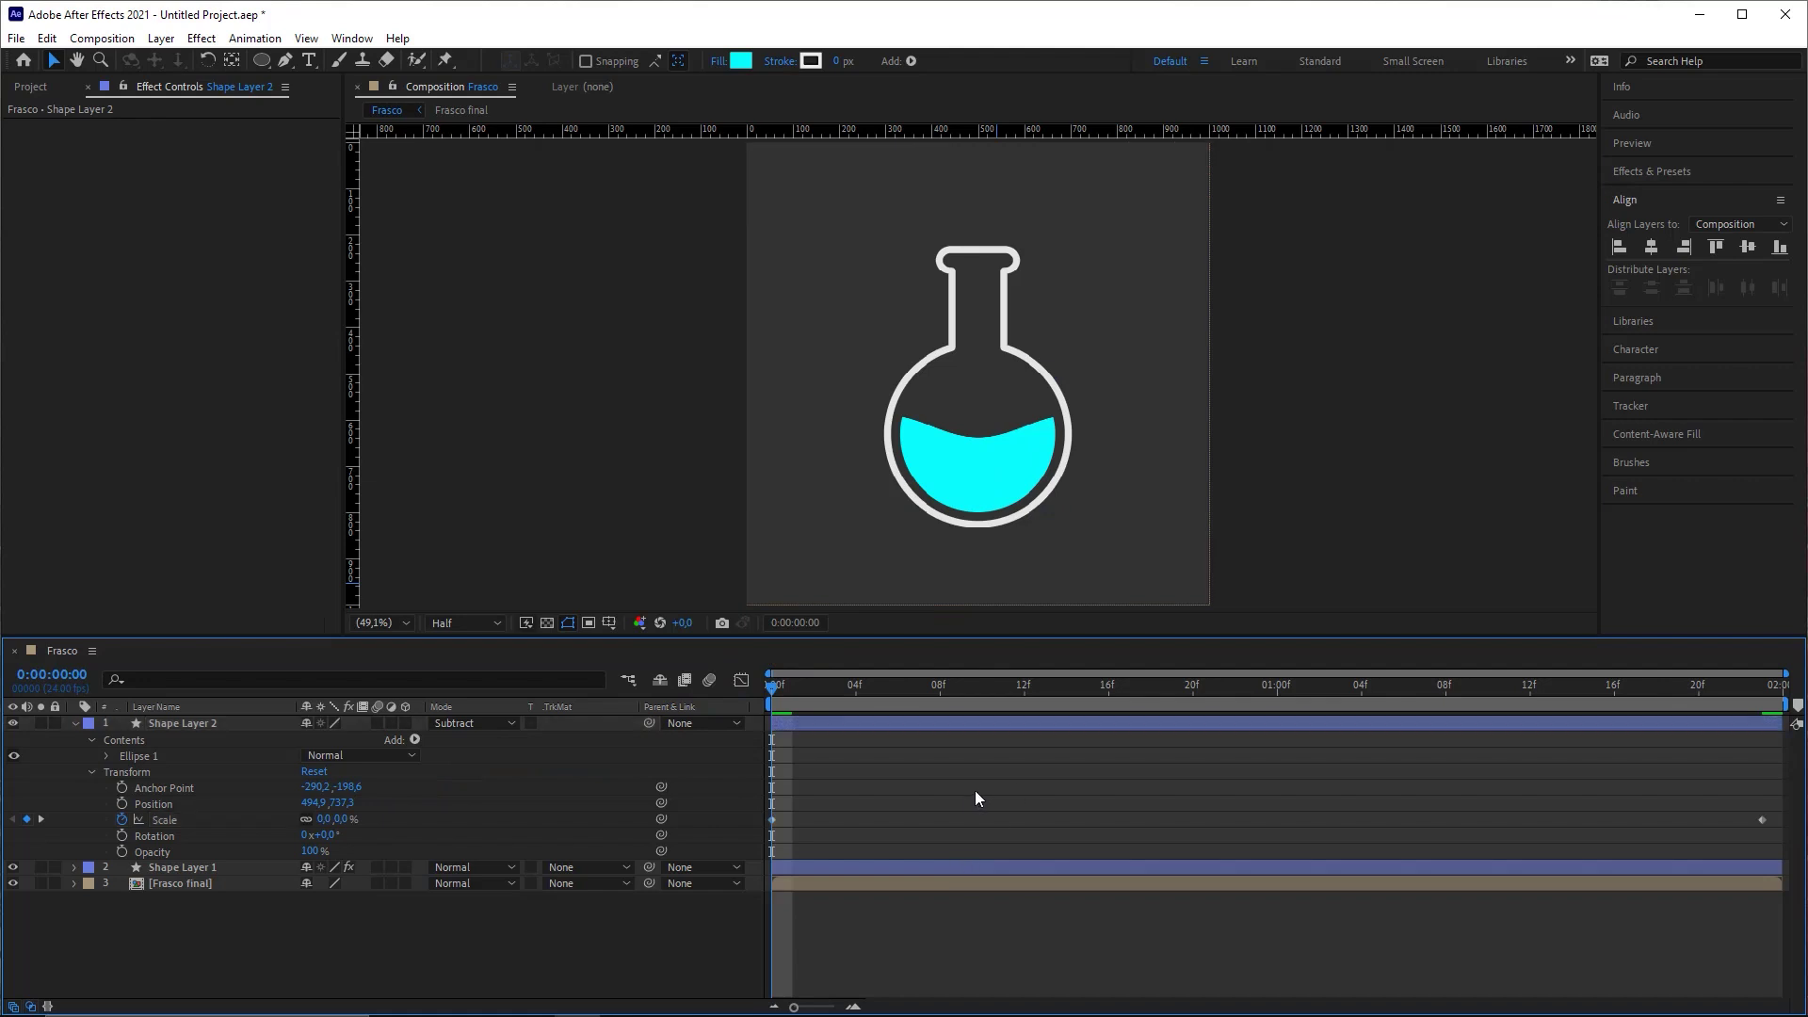
{"action": "key", "text": "space"}
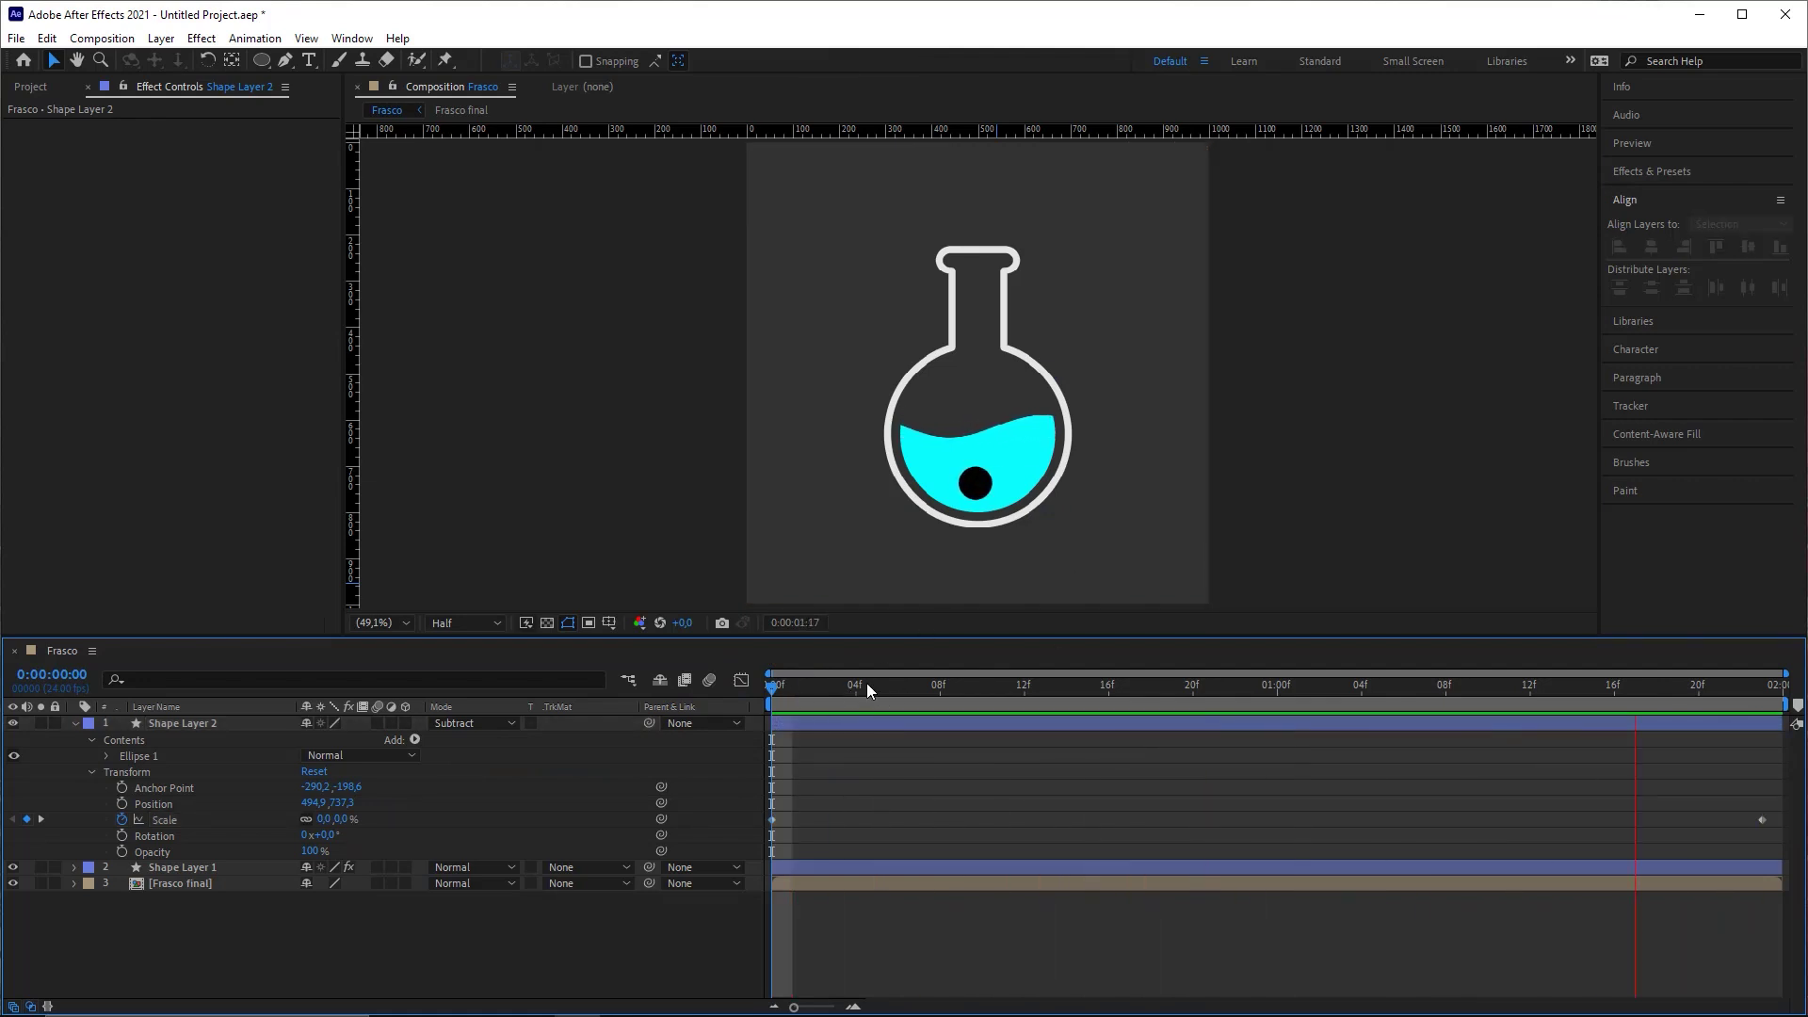
{"action": "key", "text": "space"}
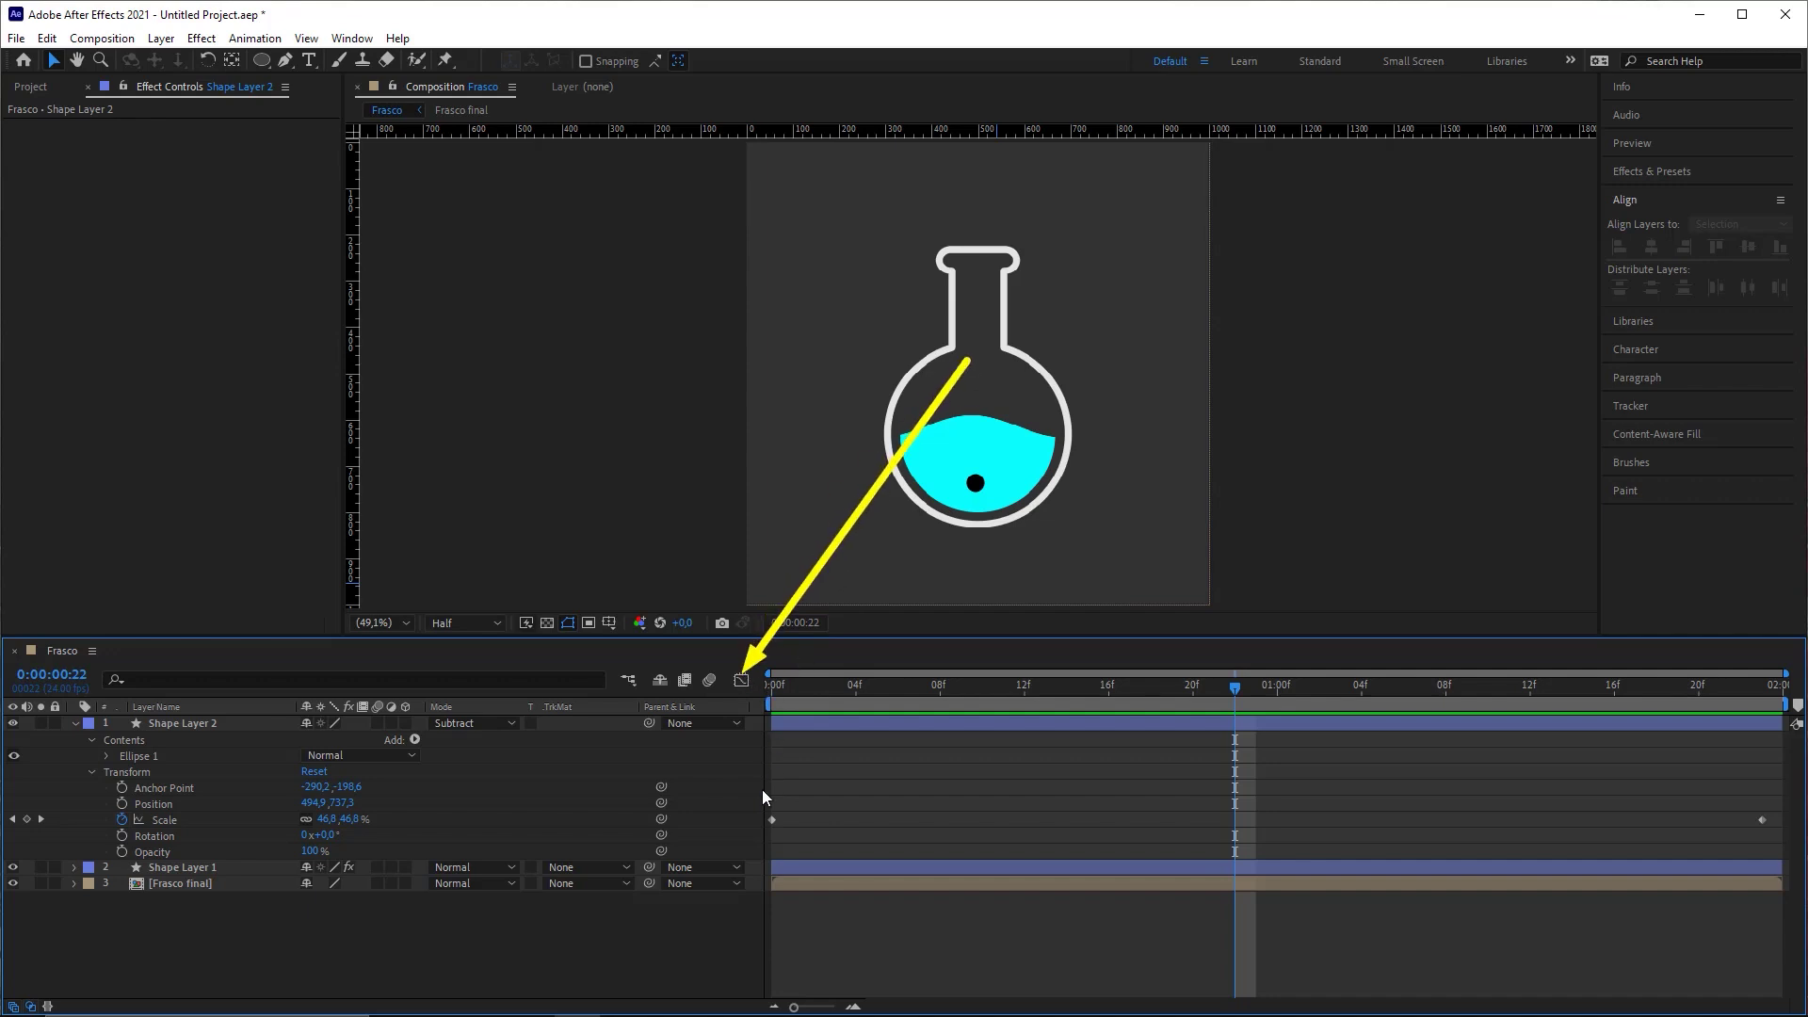
Step: In the Graph Editor, ease the circle's Scale speed down to 0 at the last keyframe and switch to the value graph
{"action": "left_click", "coordinate": [743, 681]}
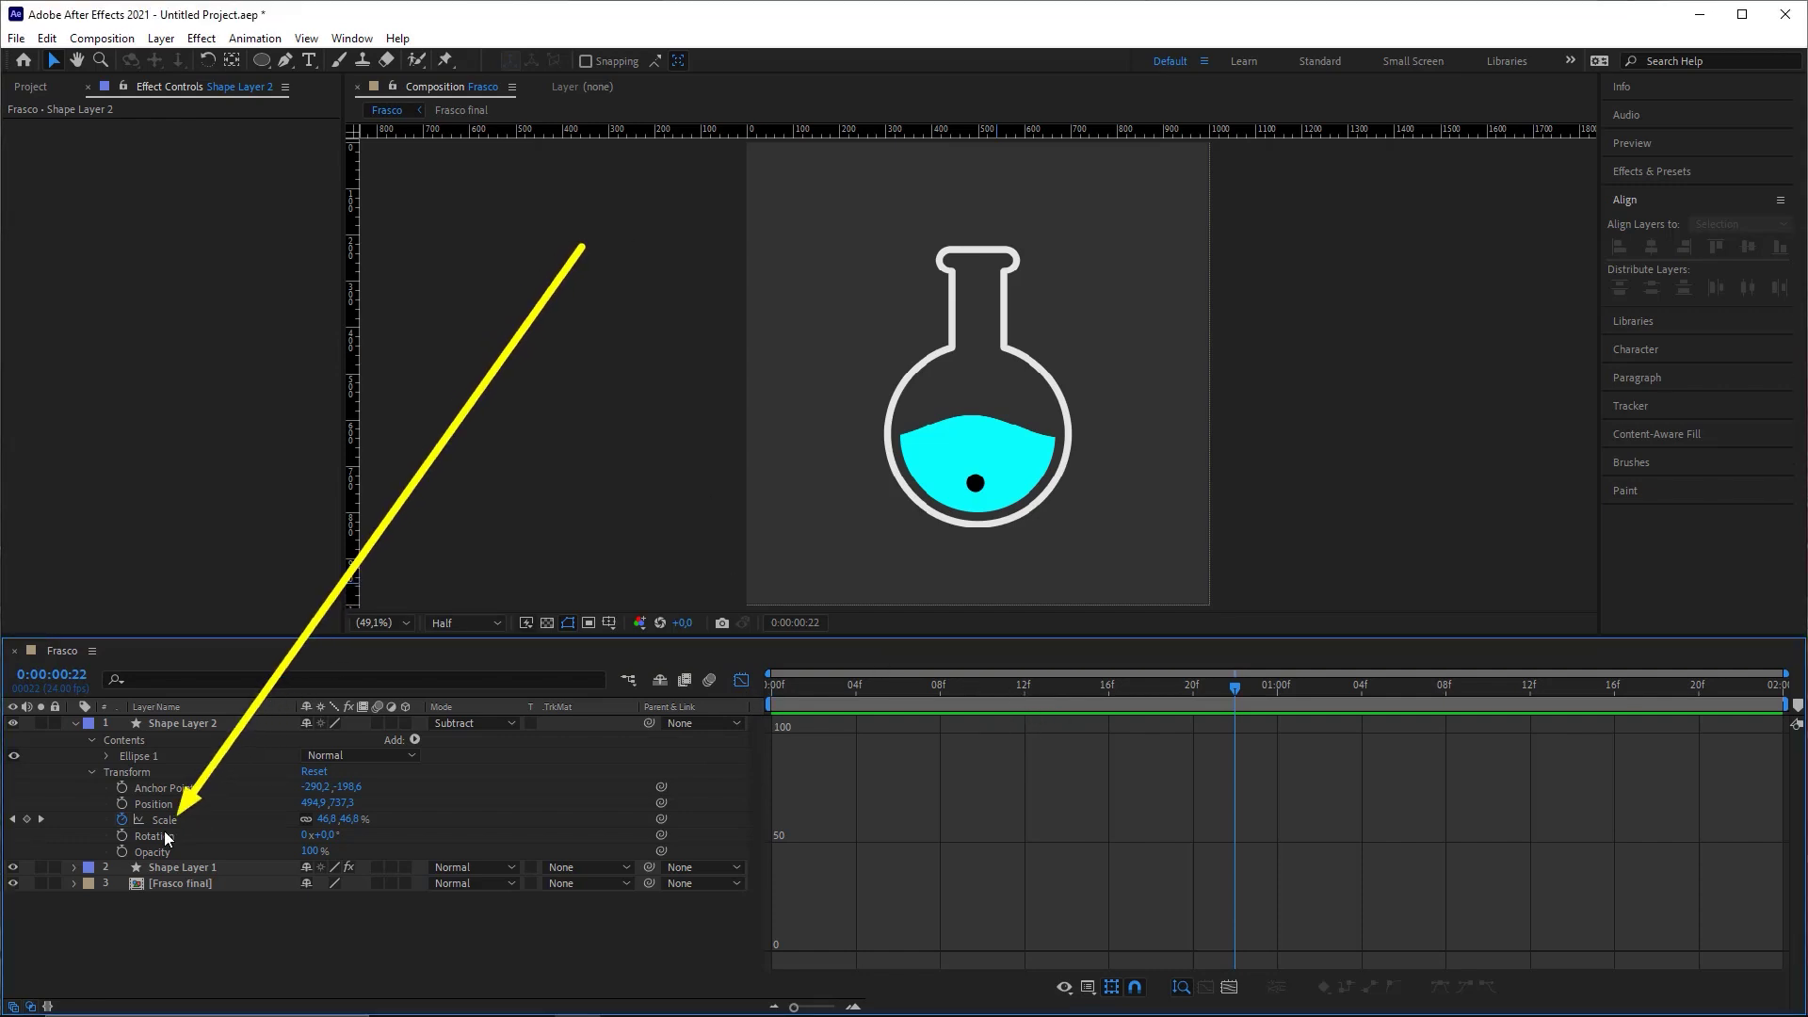
{"action": "left_click", "coordinate": [220, 819]}
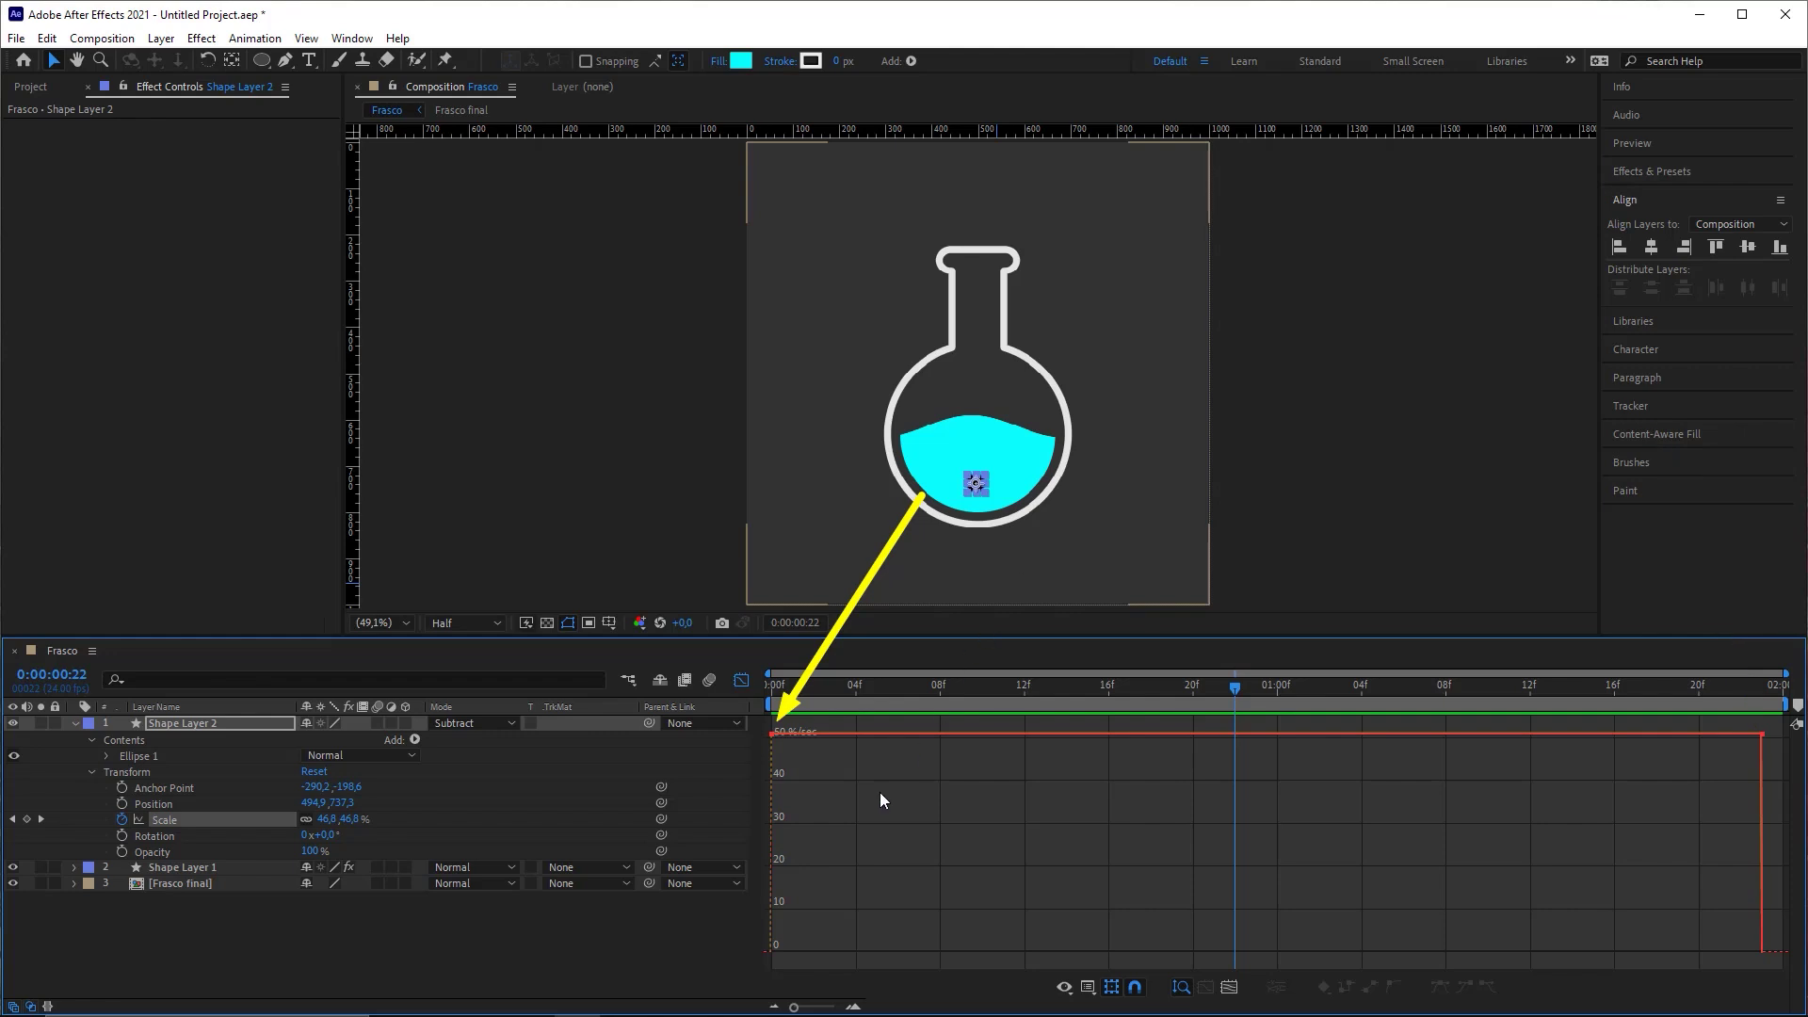
{"action": "left_click", "coordinate": [772, 733]}
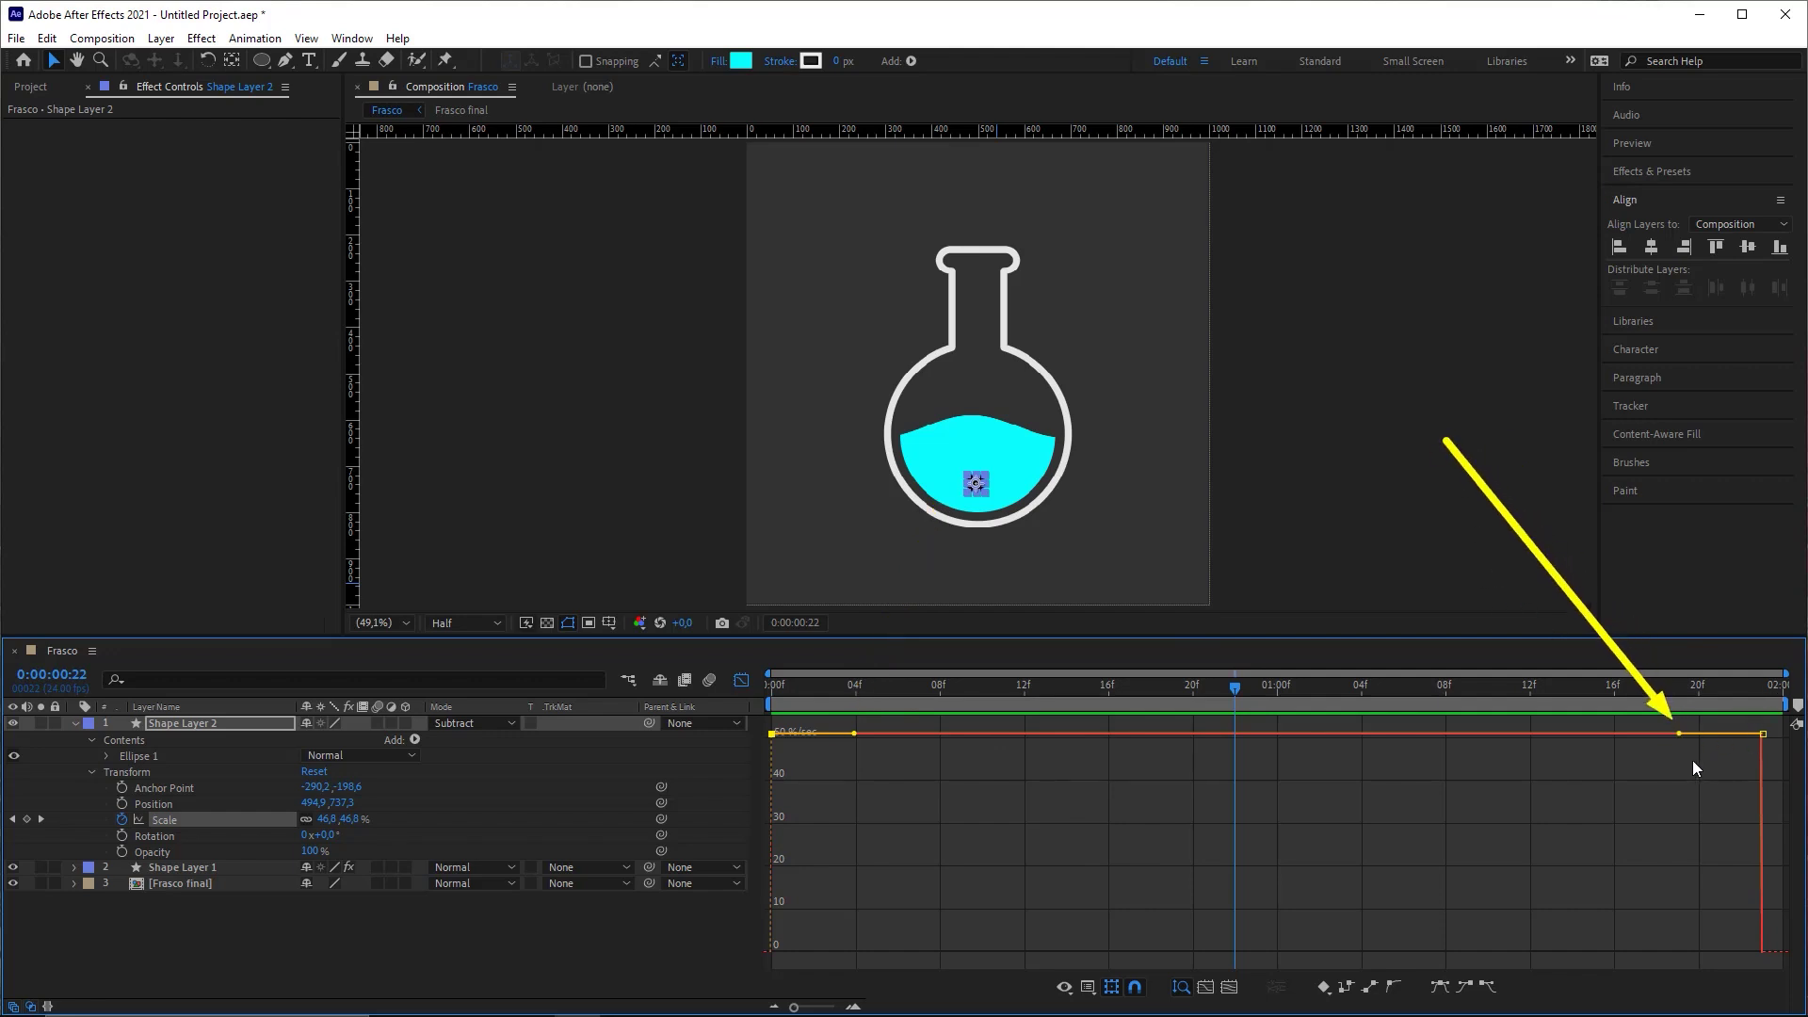
{"action": "left_click_drag", "start_coordinate": [1676, 742], "coordinate": [1133, 953]}
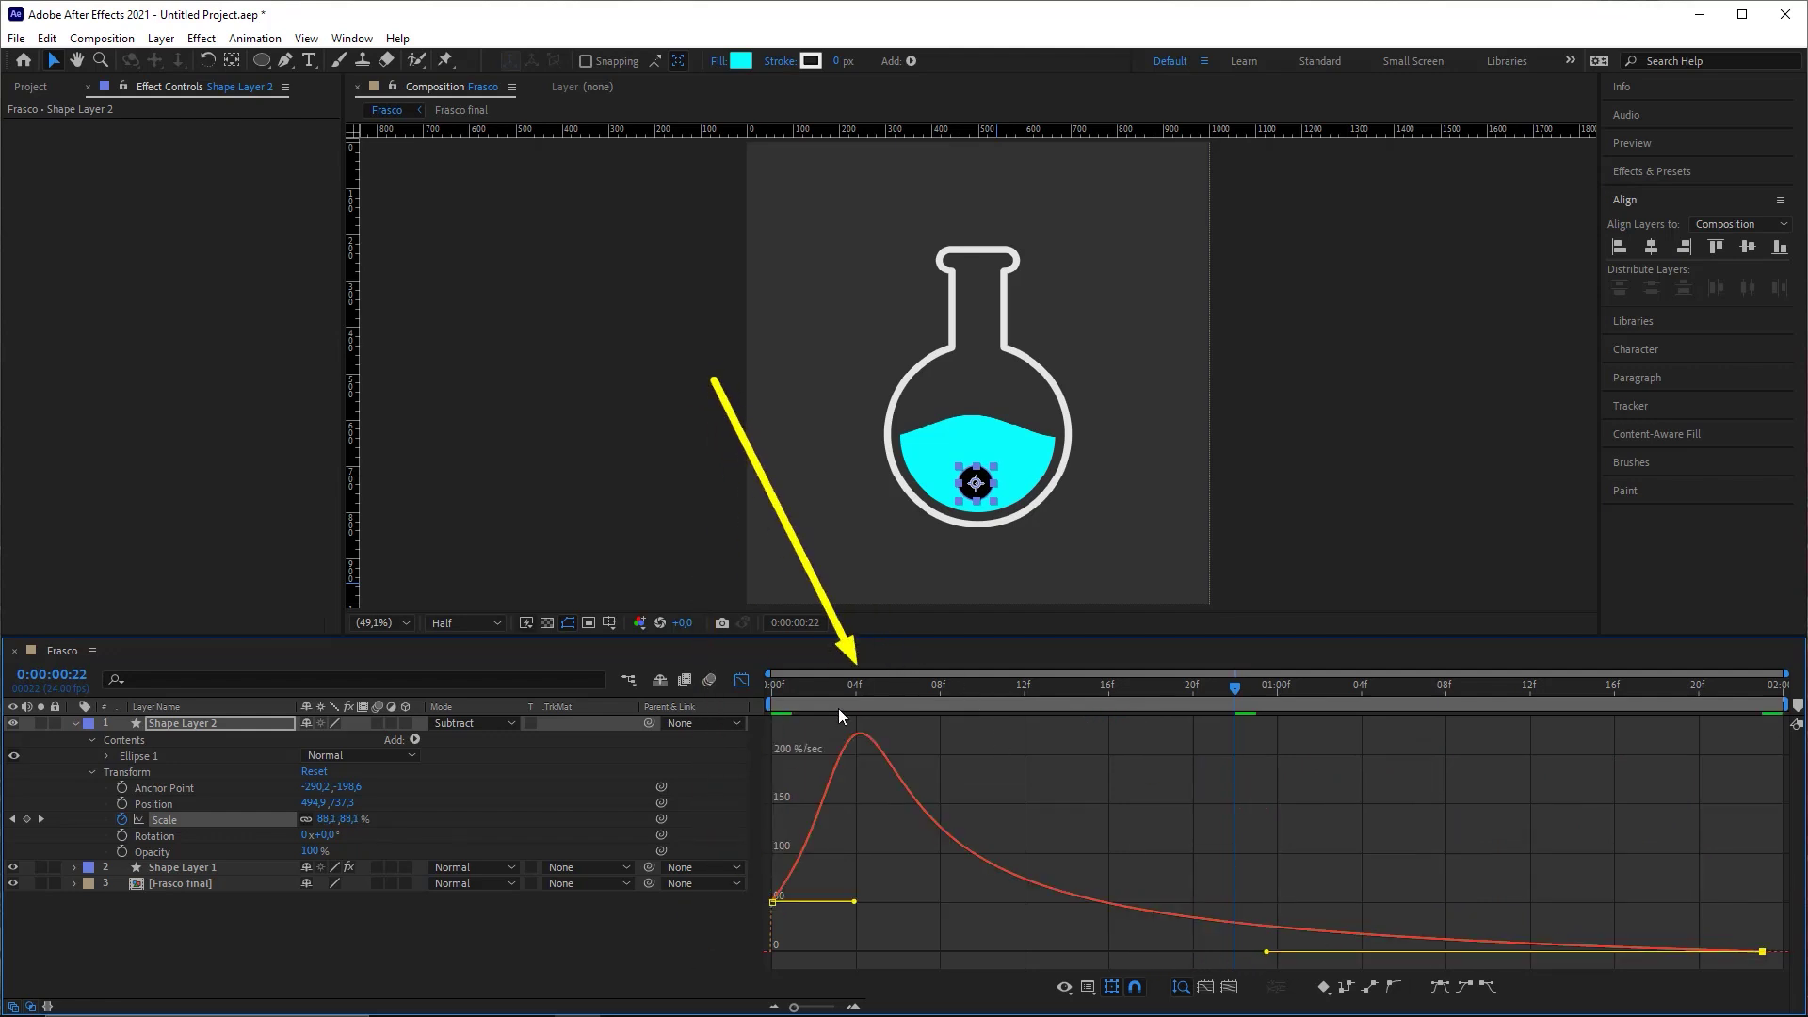
{"action": "left_click", "coordinate": [1088, 987]}
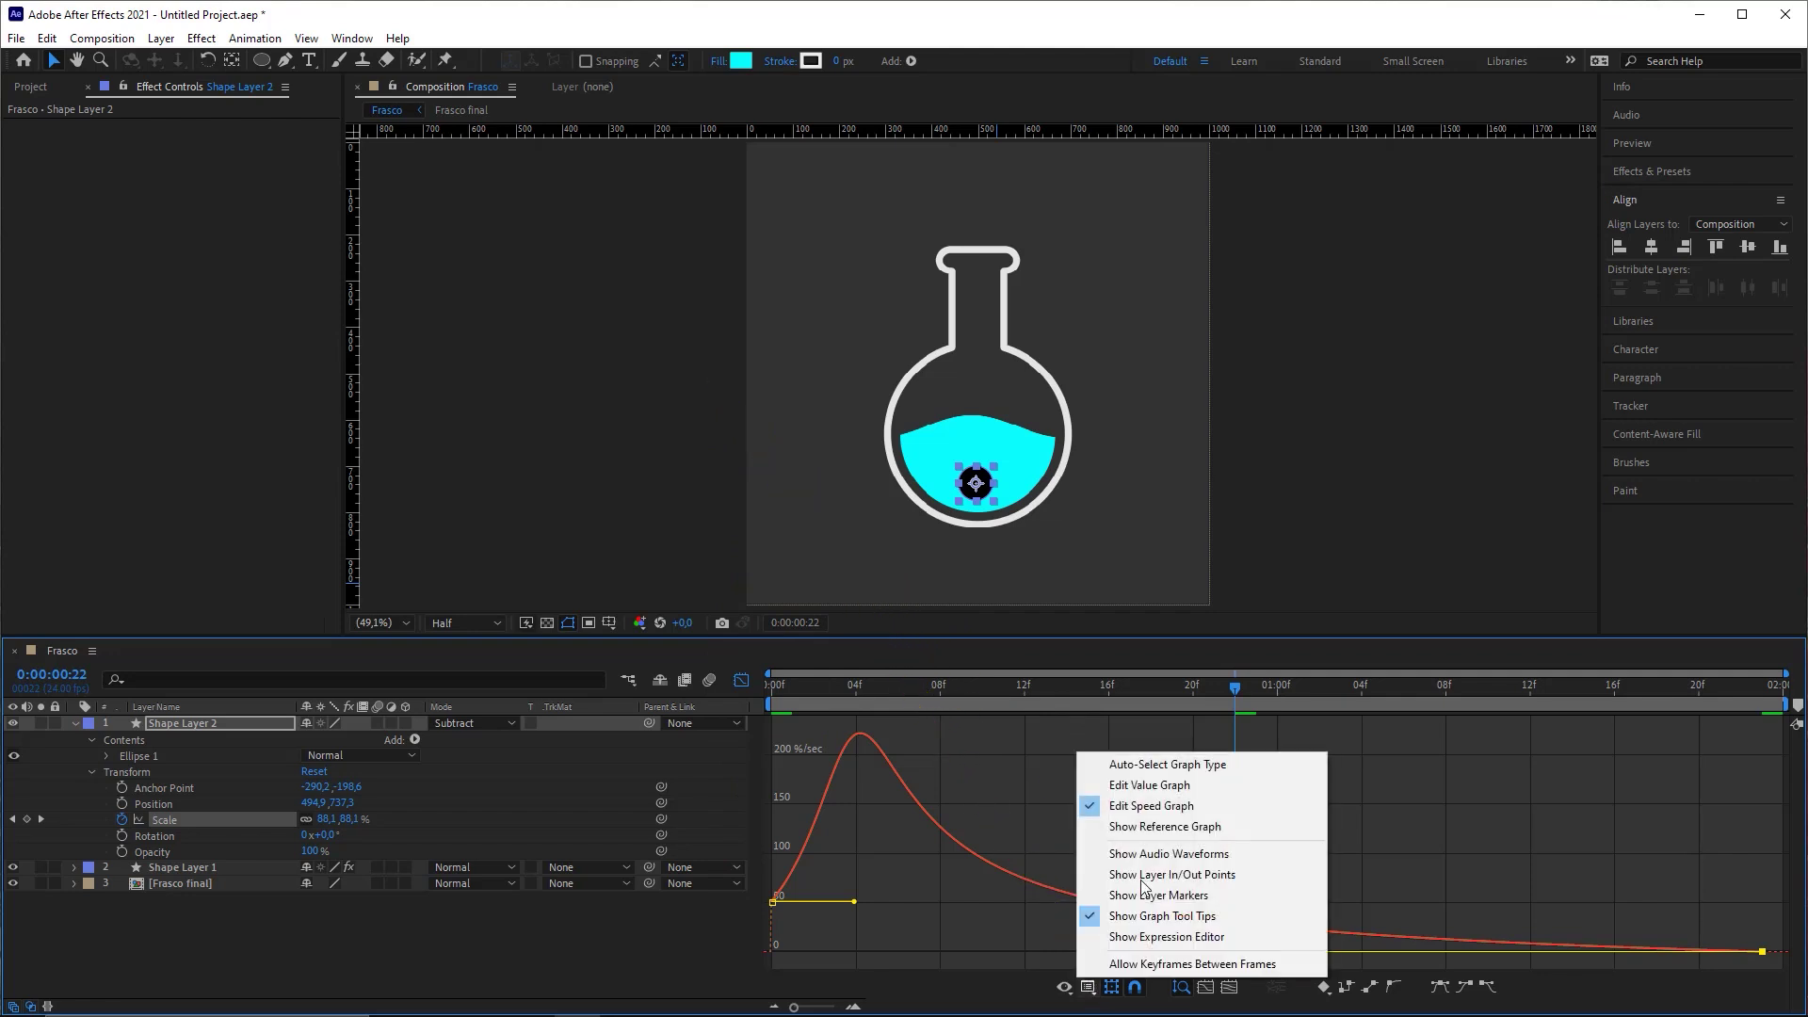
{"action": "left_click", "coordinate": [1150, 785]}
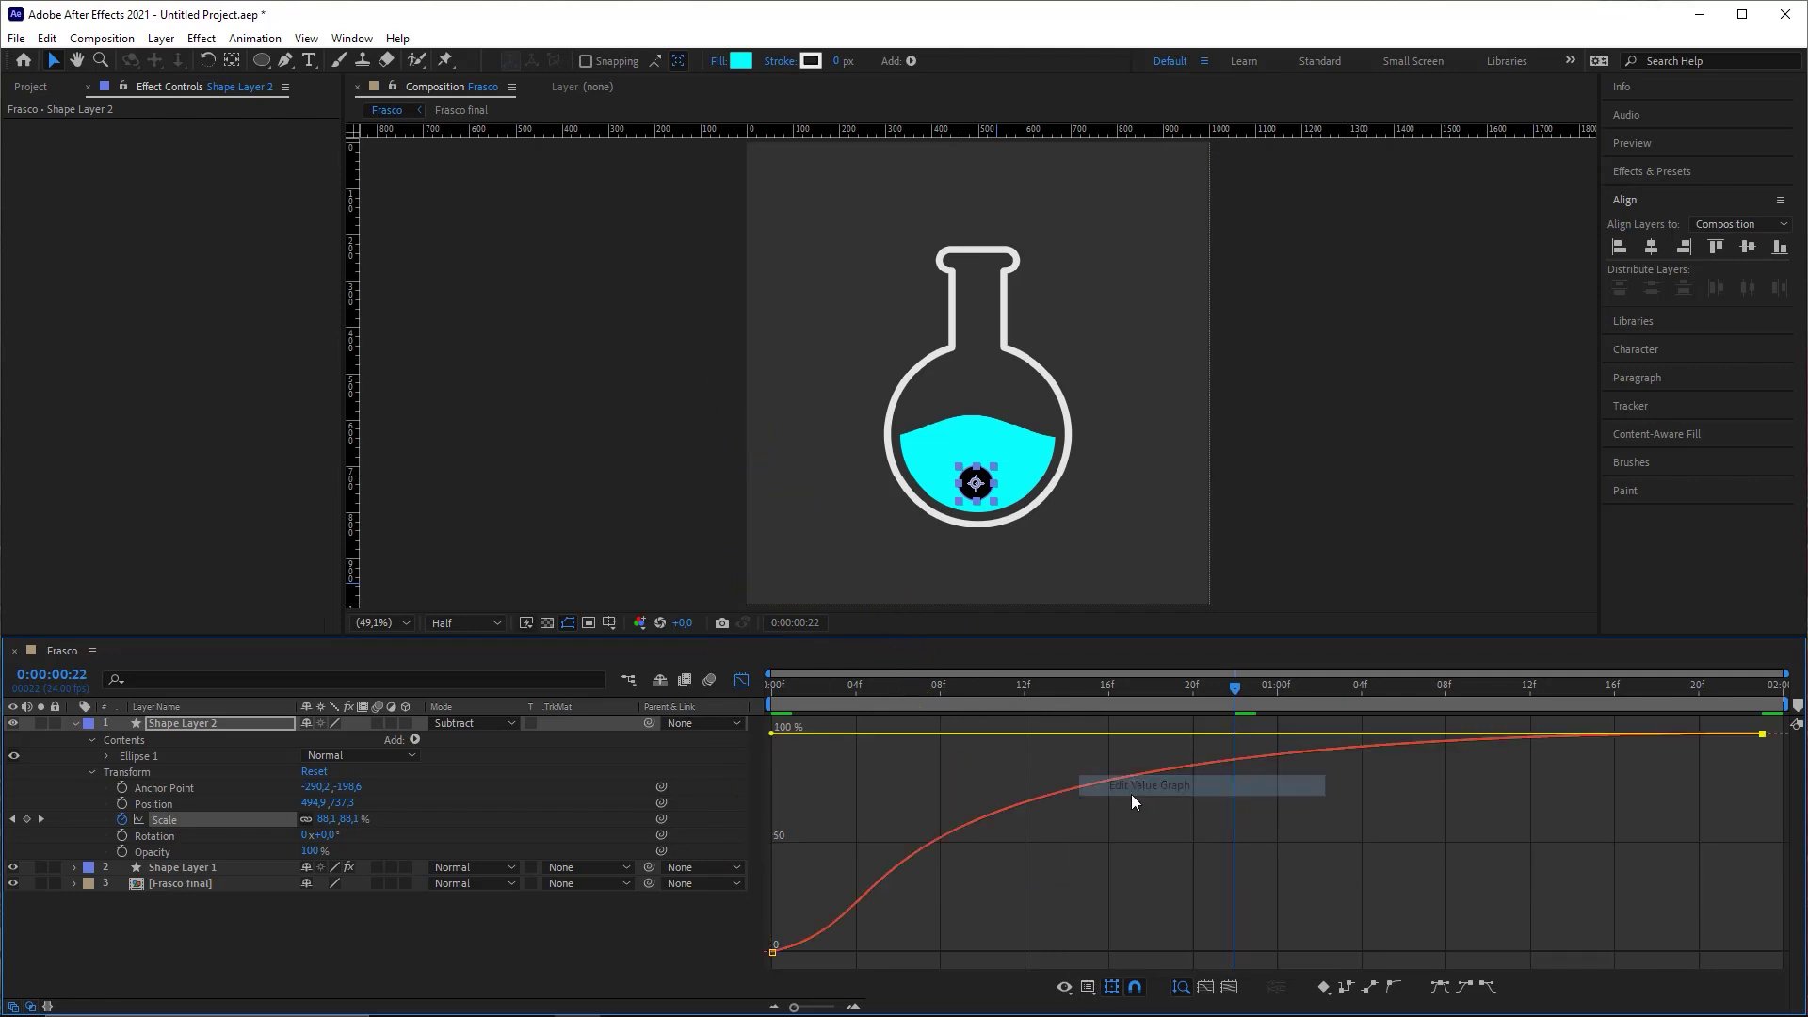
Step: Switch the Scale curve to the speed graph and preview the circle's growth from the first frame
{"action": "left_click", "coordinate": [1088, 987]}
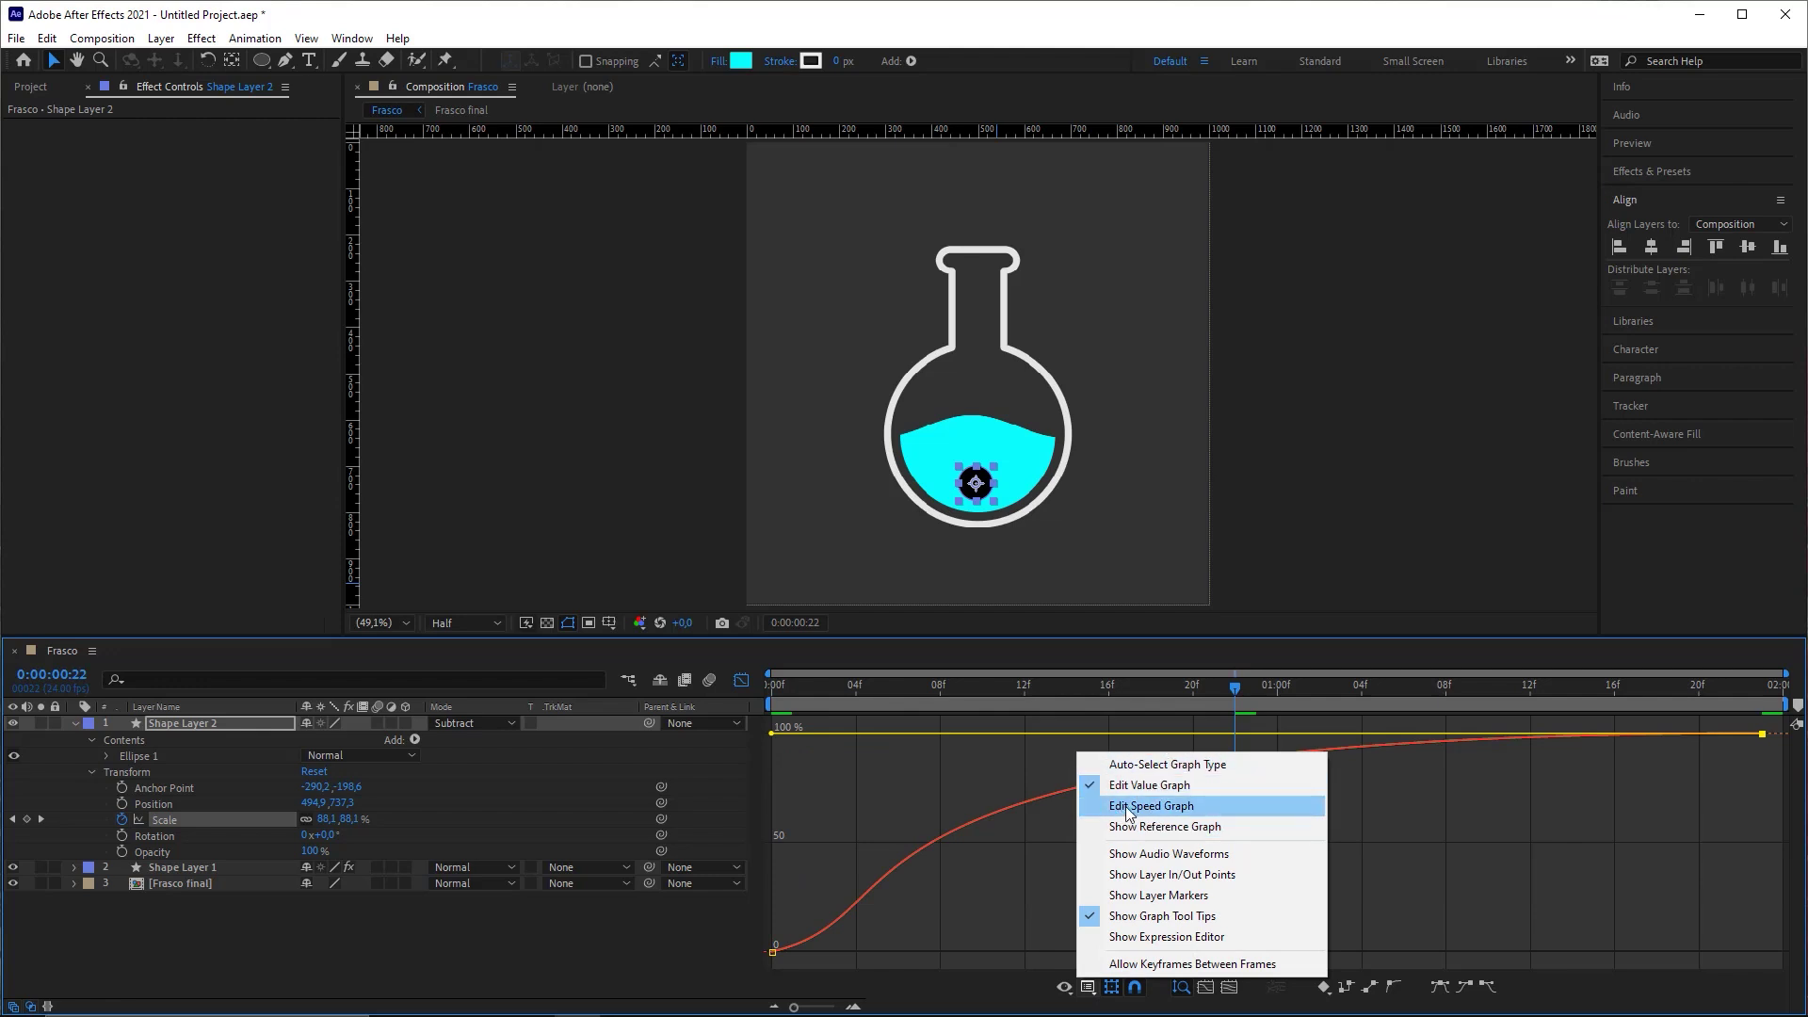
{"action": "left_click", "coordinate": [1140, 807]}
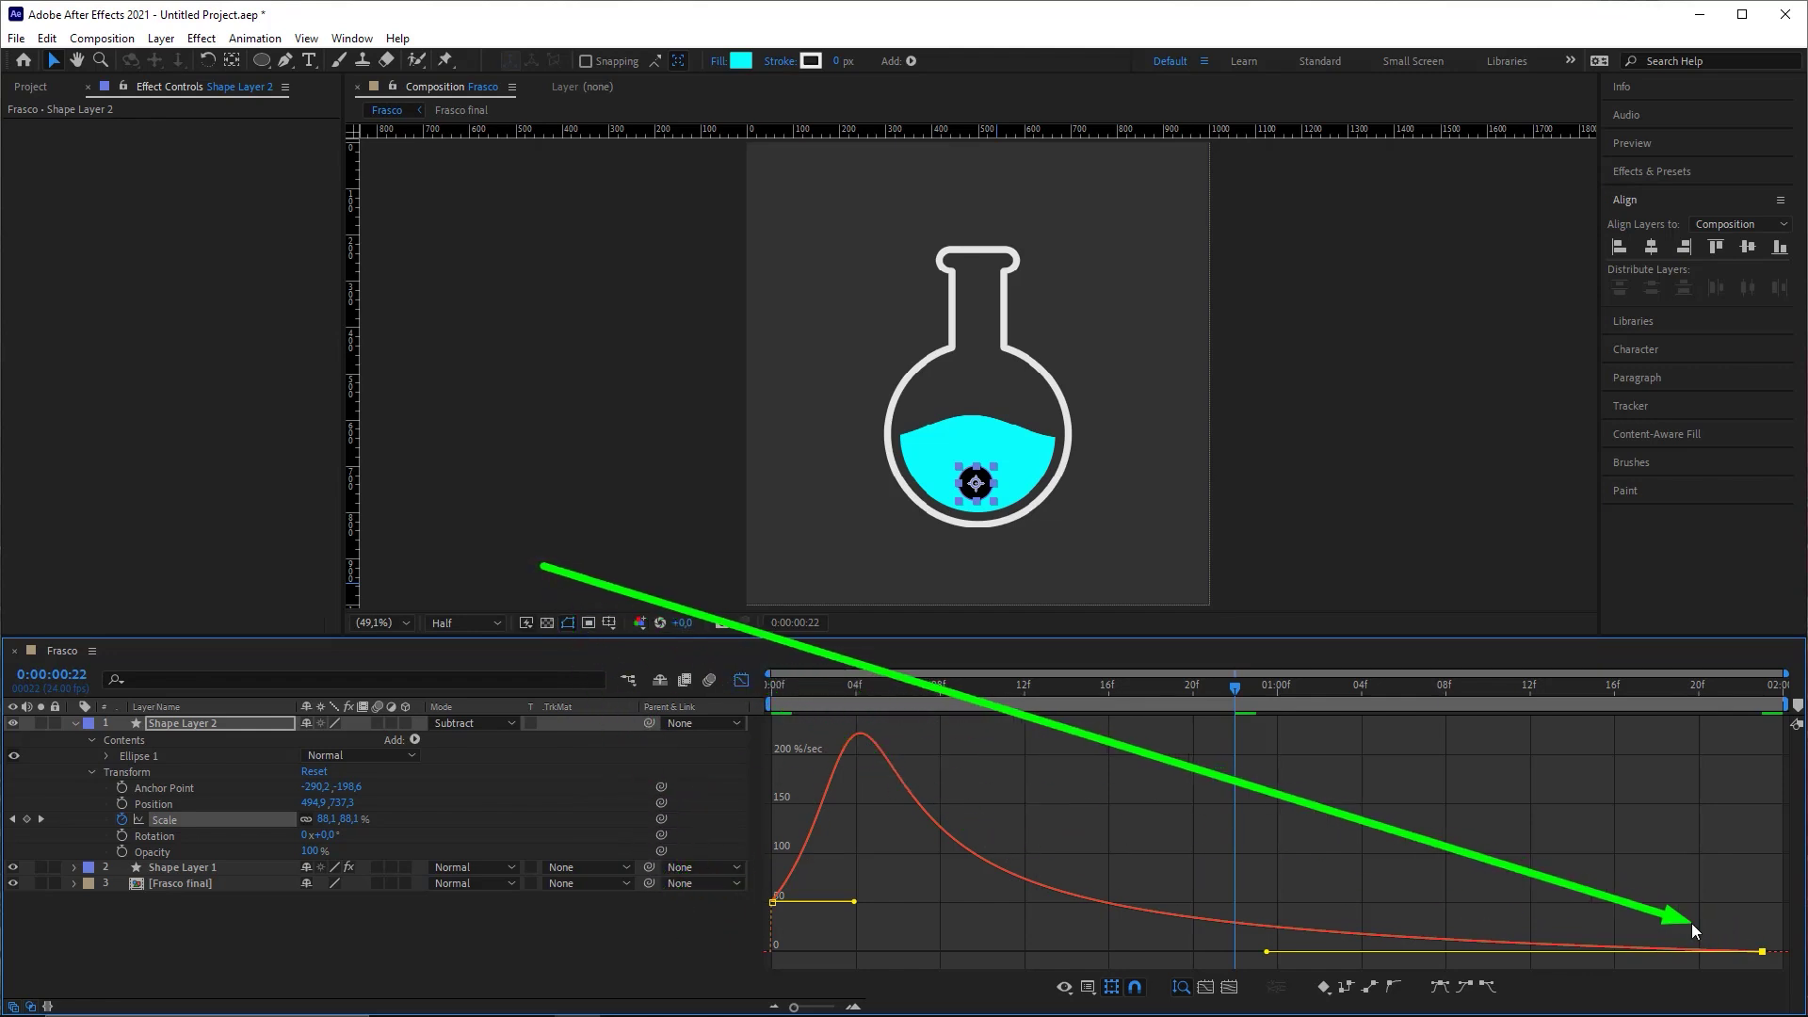
{"action": "left_click_drag", "start_coordinate": [871, 690], "coordinate": [771, 689]}
{"action": "key", "text": "space"}
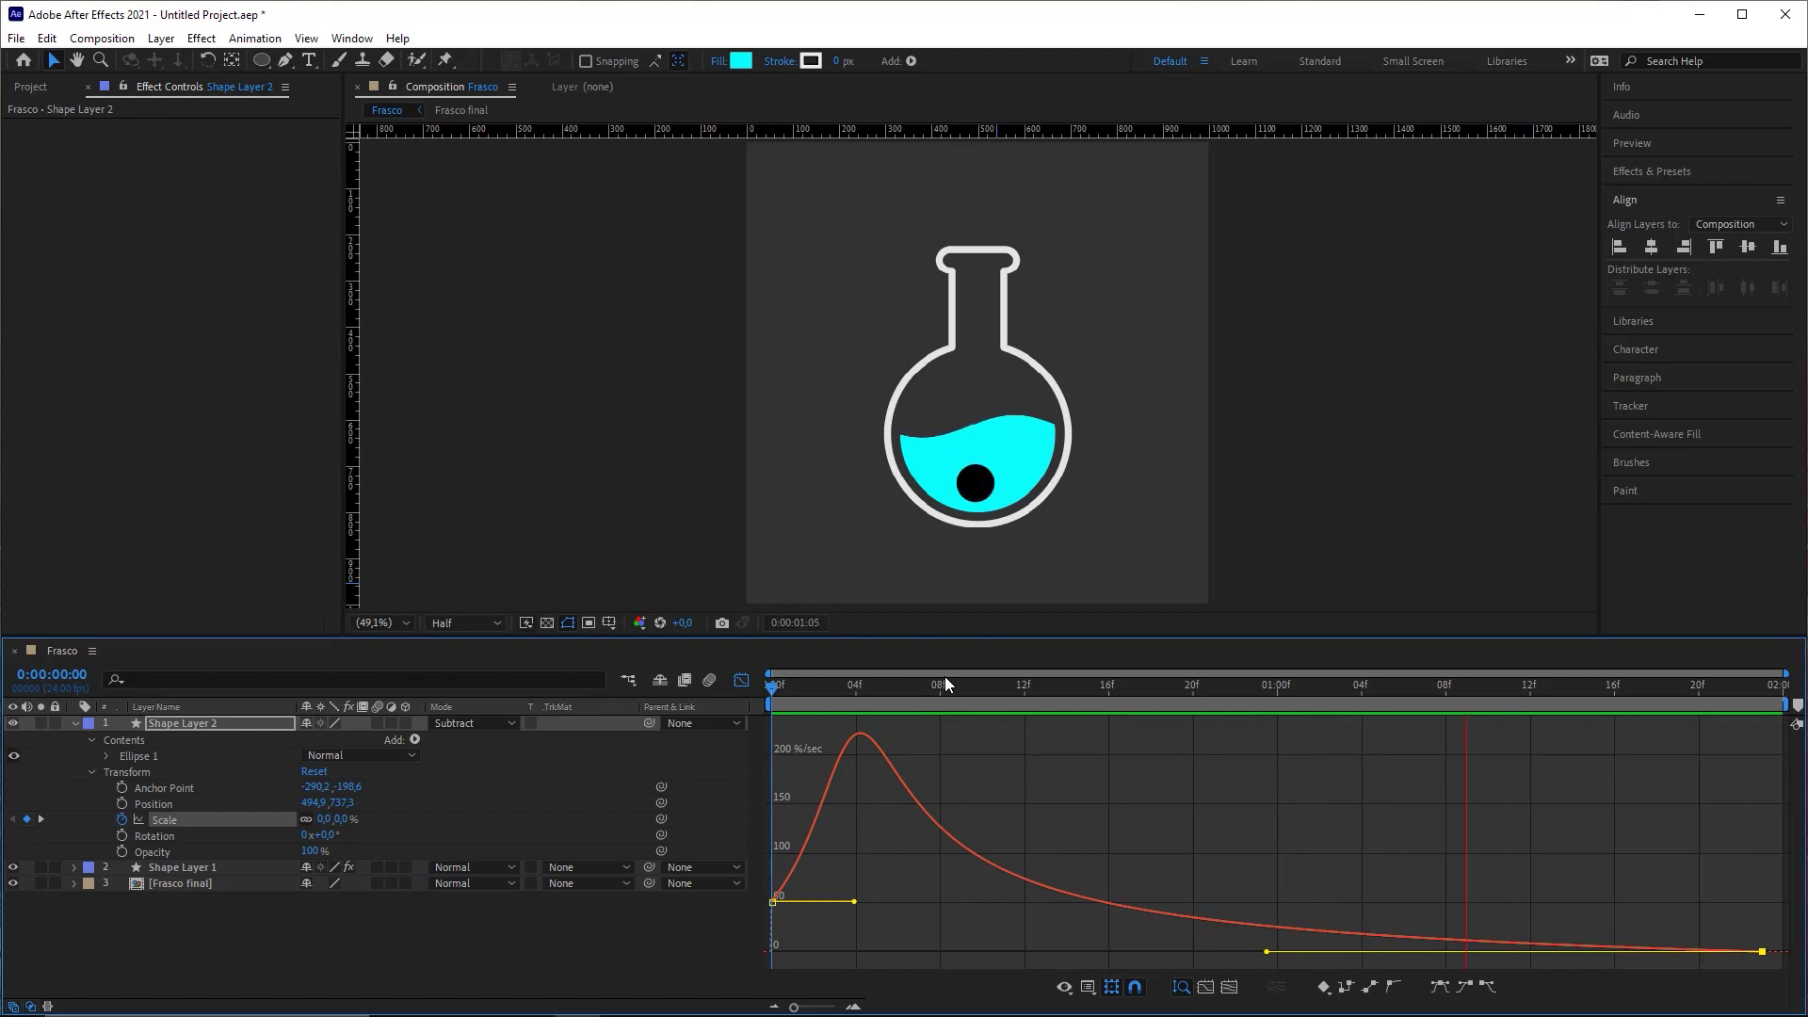
{"action": "left_click", "coordinate": [1193, 686]}
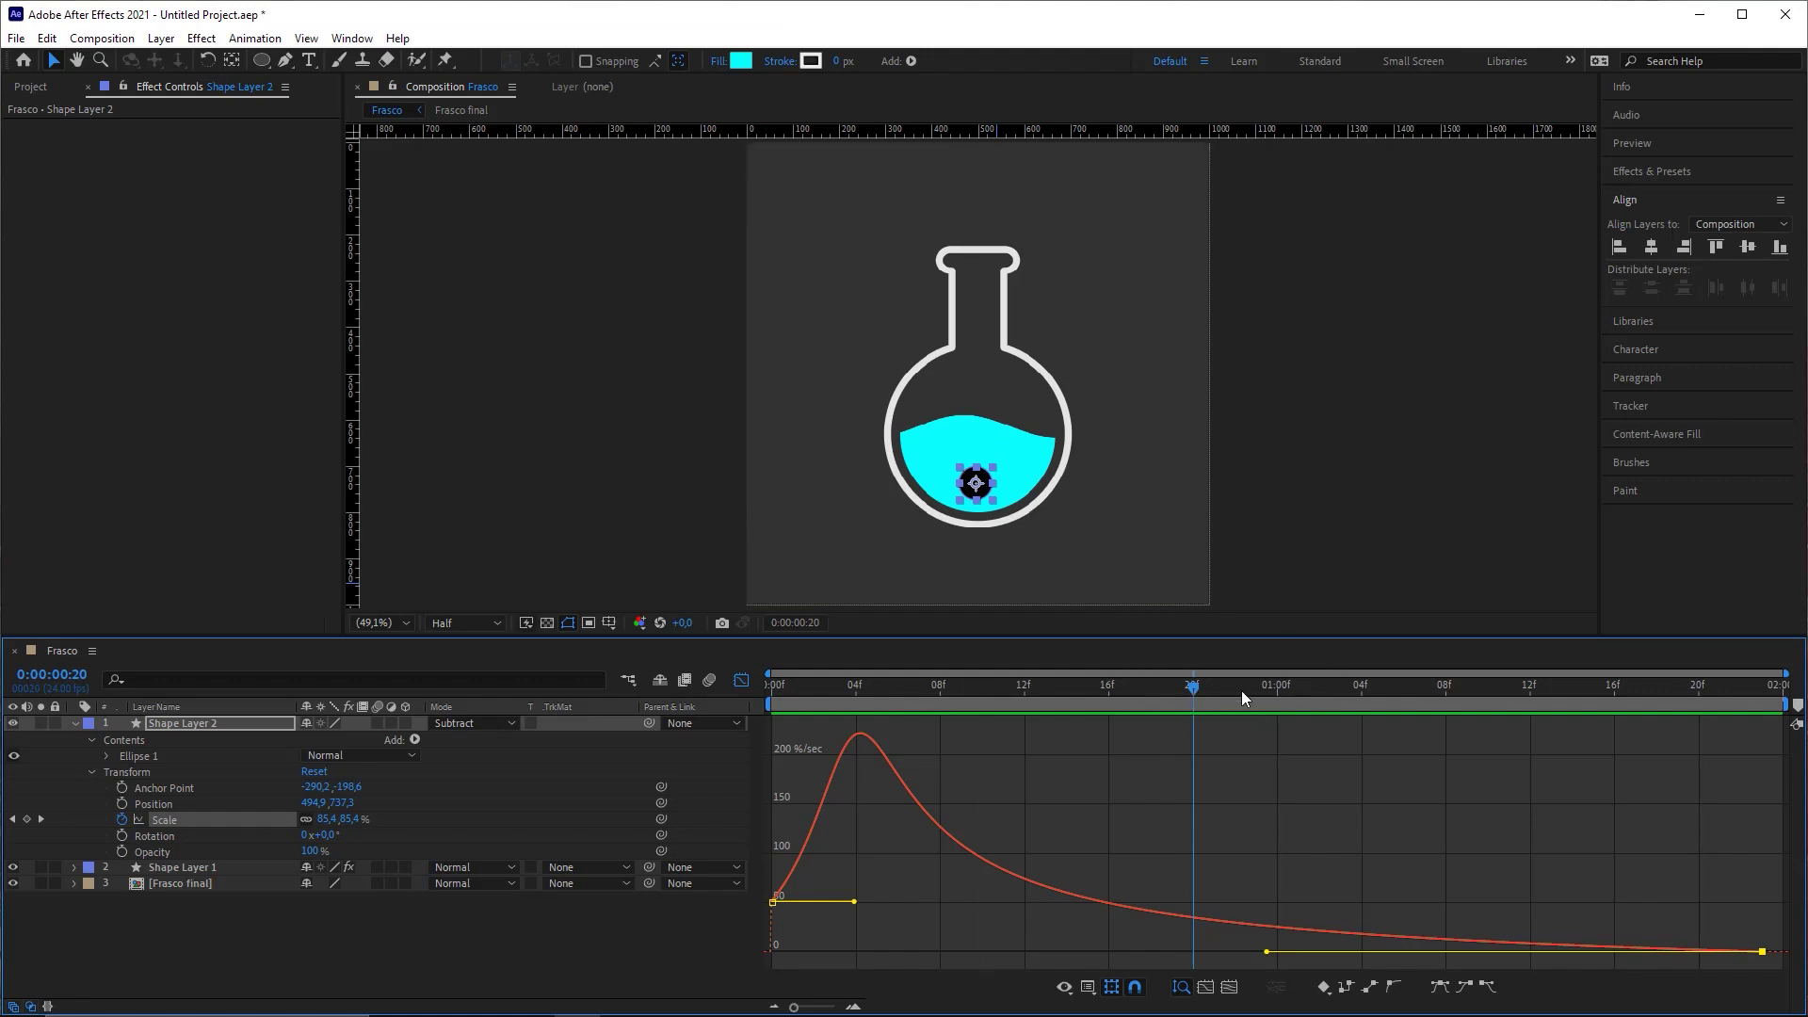
Step: Leave the Graph Editor for the layer-bar view and deselect the circle layer
{"action": "mouse_move", "coordinate": [1290, 527]}
{"action": "left_mouse_down"}
{"action": "mouse_move", "coordinate": [828, 855]}
{"action": "mouse_move", "coordinate": [815, 883]}
{"action": "mouse_move", "coordinate": [776, 875]}
{"action": "mouse_move", "coordinate": [1535, 886]}
{"action": "mouse_move", "coordinate": [1370, 856]}
{"action": "mouse_move", "coordinate": [1512, 173]}
{"action": "mouse_move", "coordinate": [1651, 207]}
{"action": "mouse_move", "coordinate": [1622, 172]}
{"action": "mouse_move", "coordinate": [1654, 143]}
{"action": "left_mouse_up"}
{"action": "left_click", "coordinate": [742, 680]}
{"action": "left_click", "coordinate": [1057, 757]}
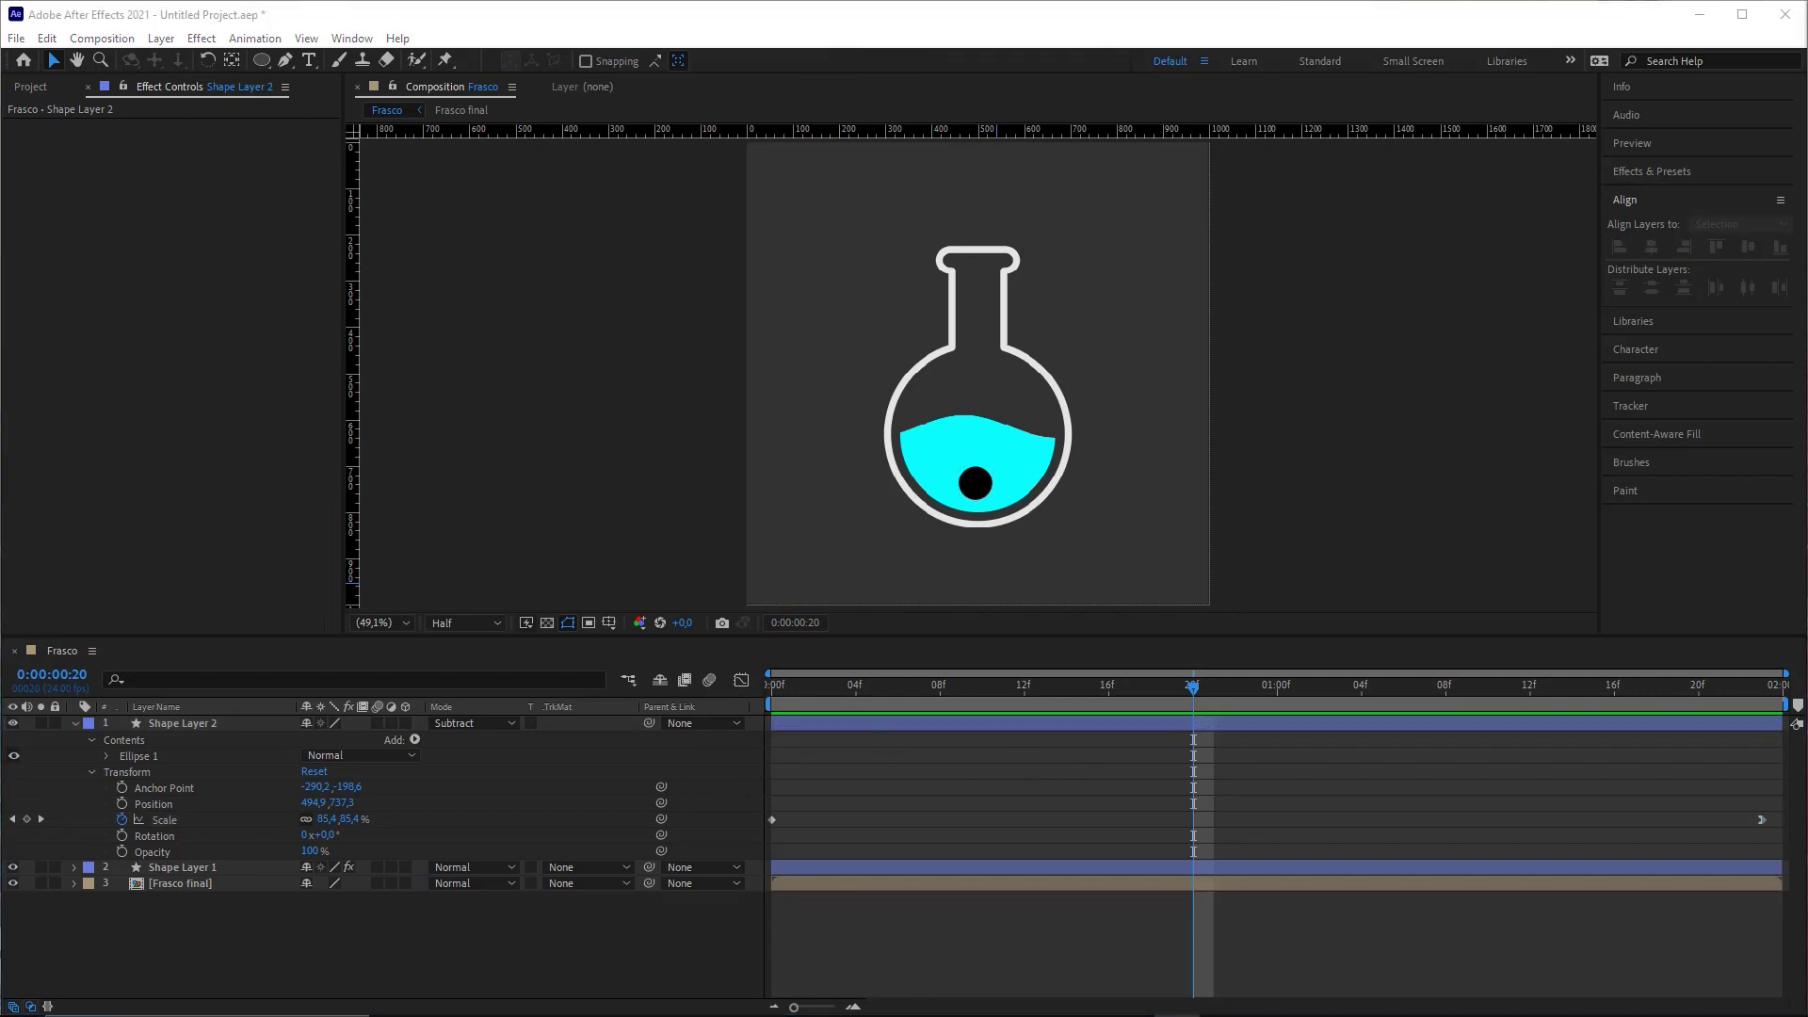
Step: Keyframe the circle's Position at the first frame, and at 0:00:01:23 move it straight up beyond the composition to Y about -155
{"action": "left_click_drag", "start_coordinate": [857, 690], "coordinate": [923, 688]}
{"action": "mouse_move", "coordinate": [773, 689]}
{"action": "left_mouse_down"}
{"action": "mouse_move", "coordinate": [833, 693]}
{"action": "mouse_move", "coordinate": [771, 690]}
{"action": "left_mouse_up"}
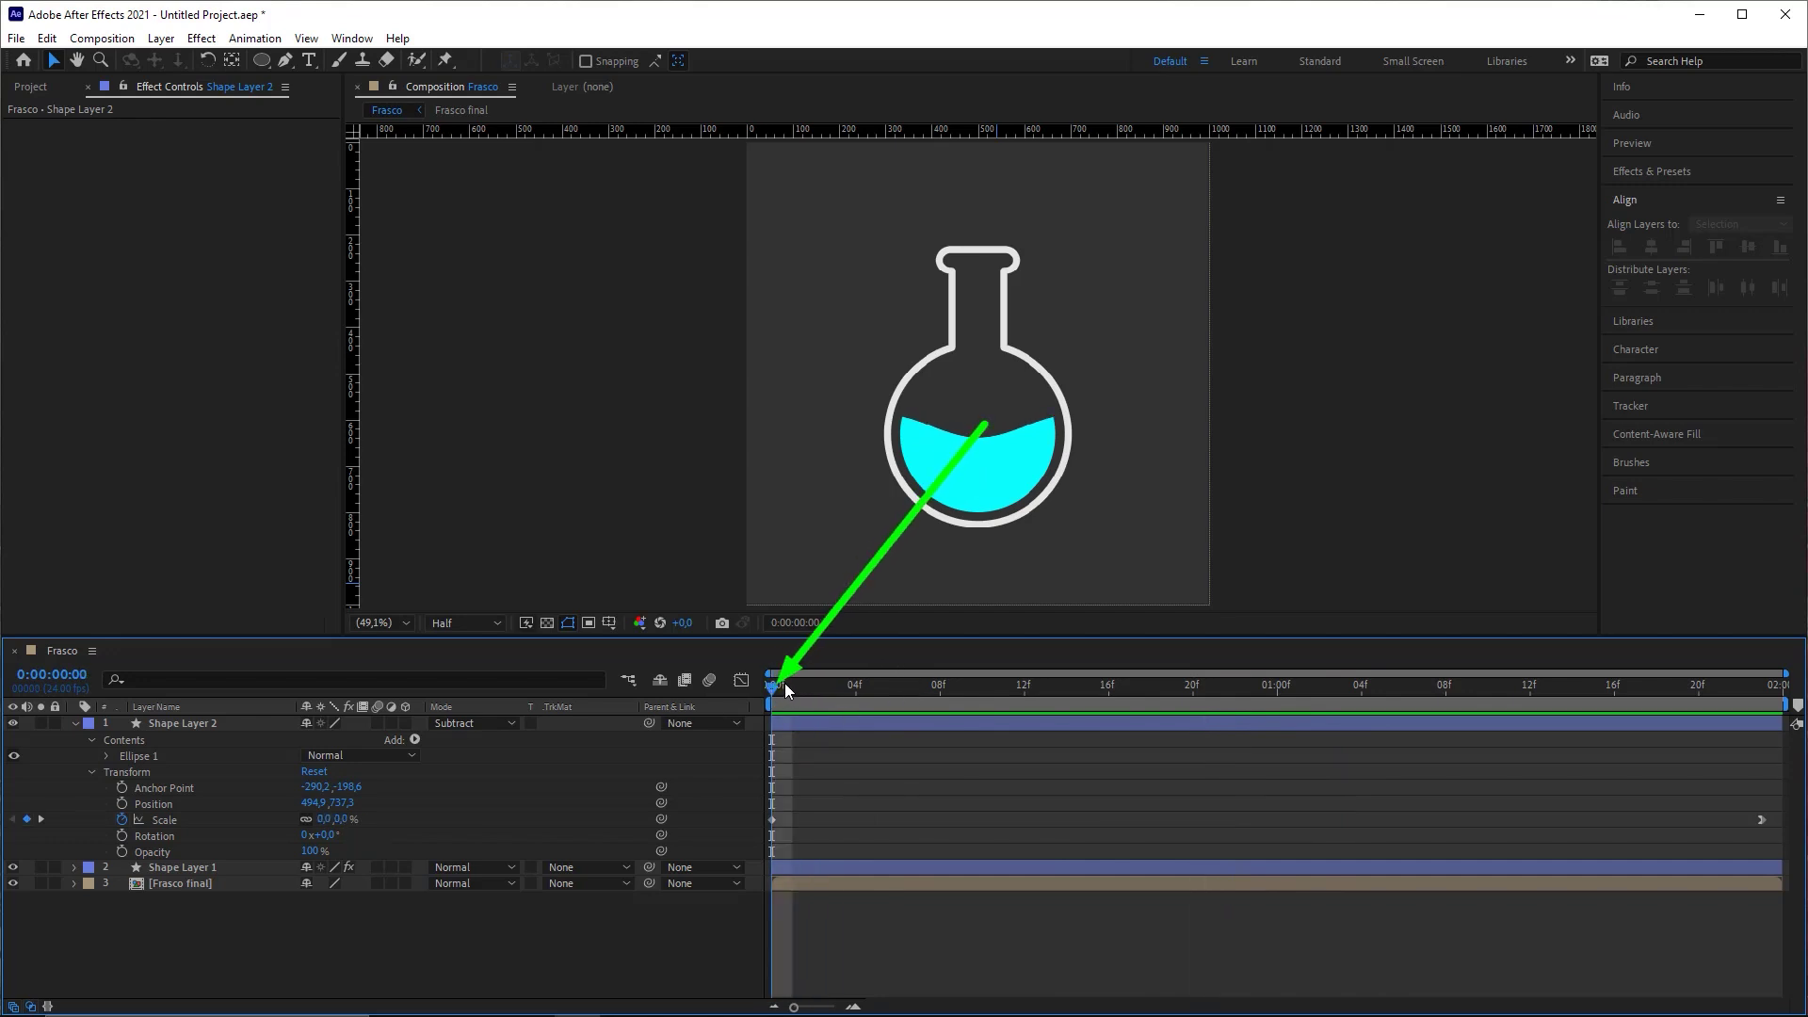
{"action": "left_click", "coordinate": [122, 804]}
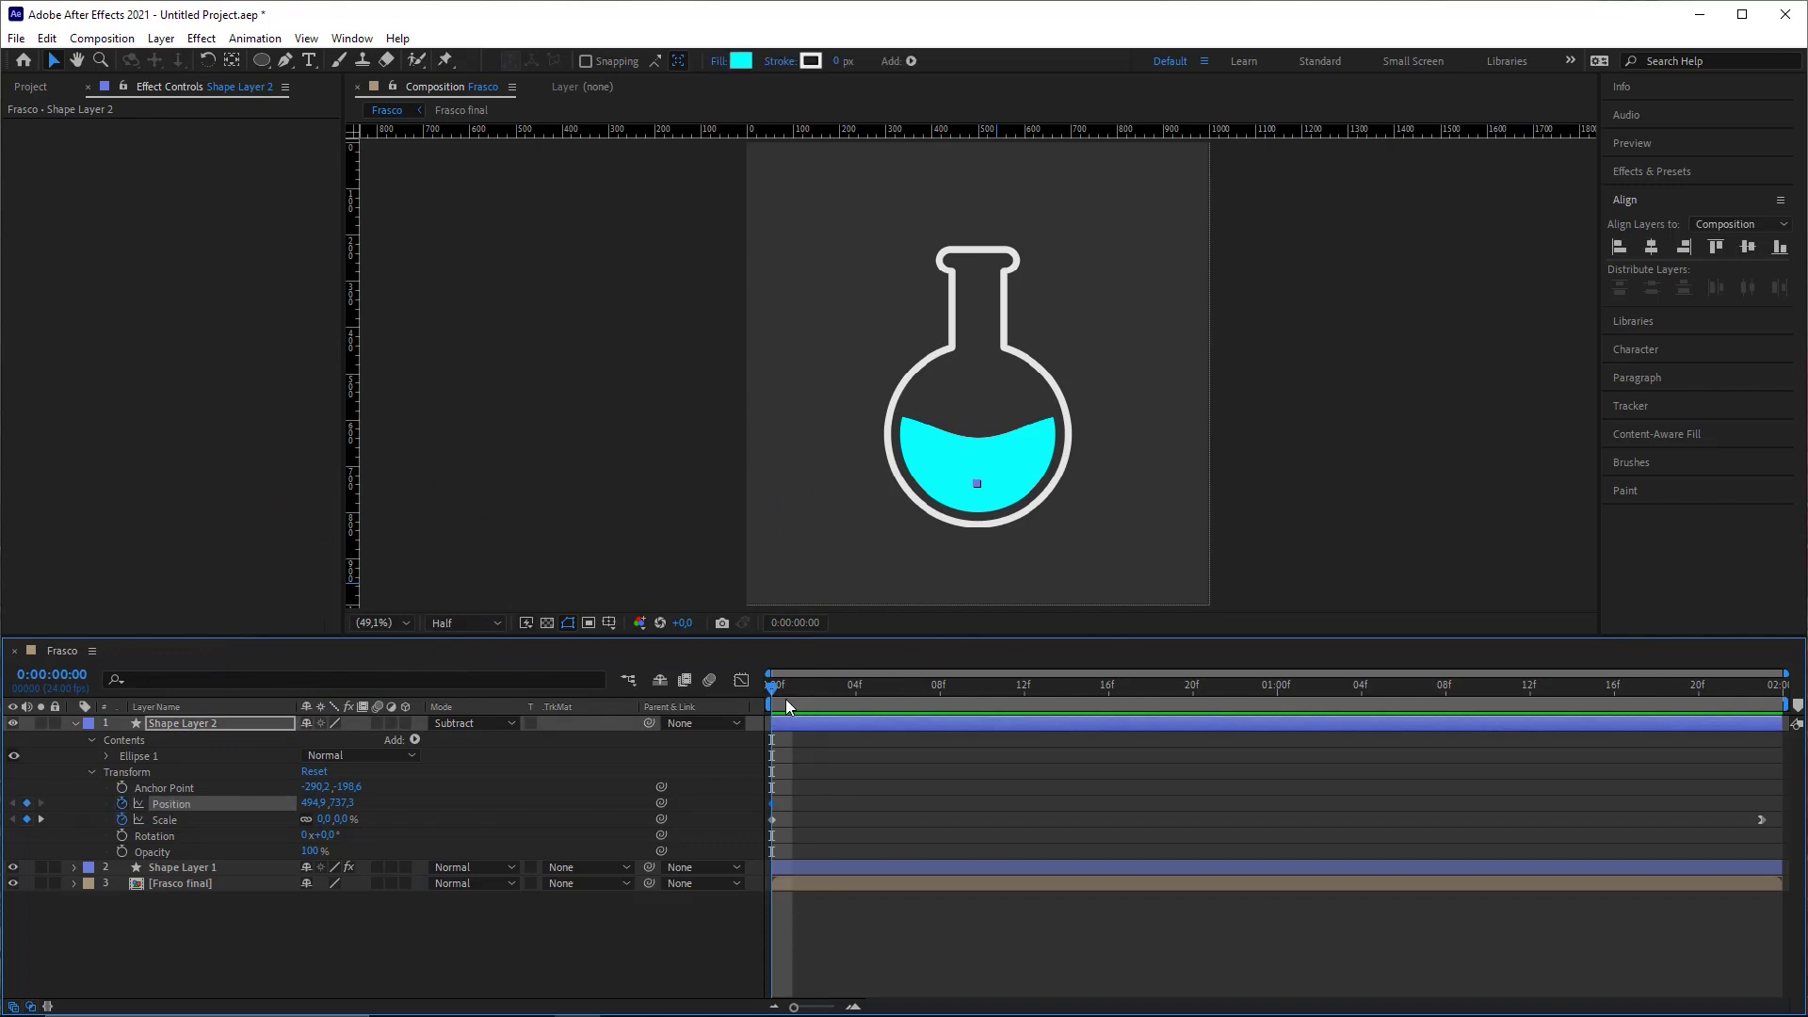
{"action": "left_click_drag", "start_coordinate": [781, 690], "coordinate": [1761, 687]}
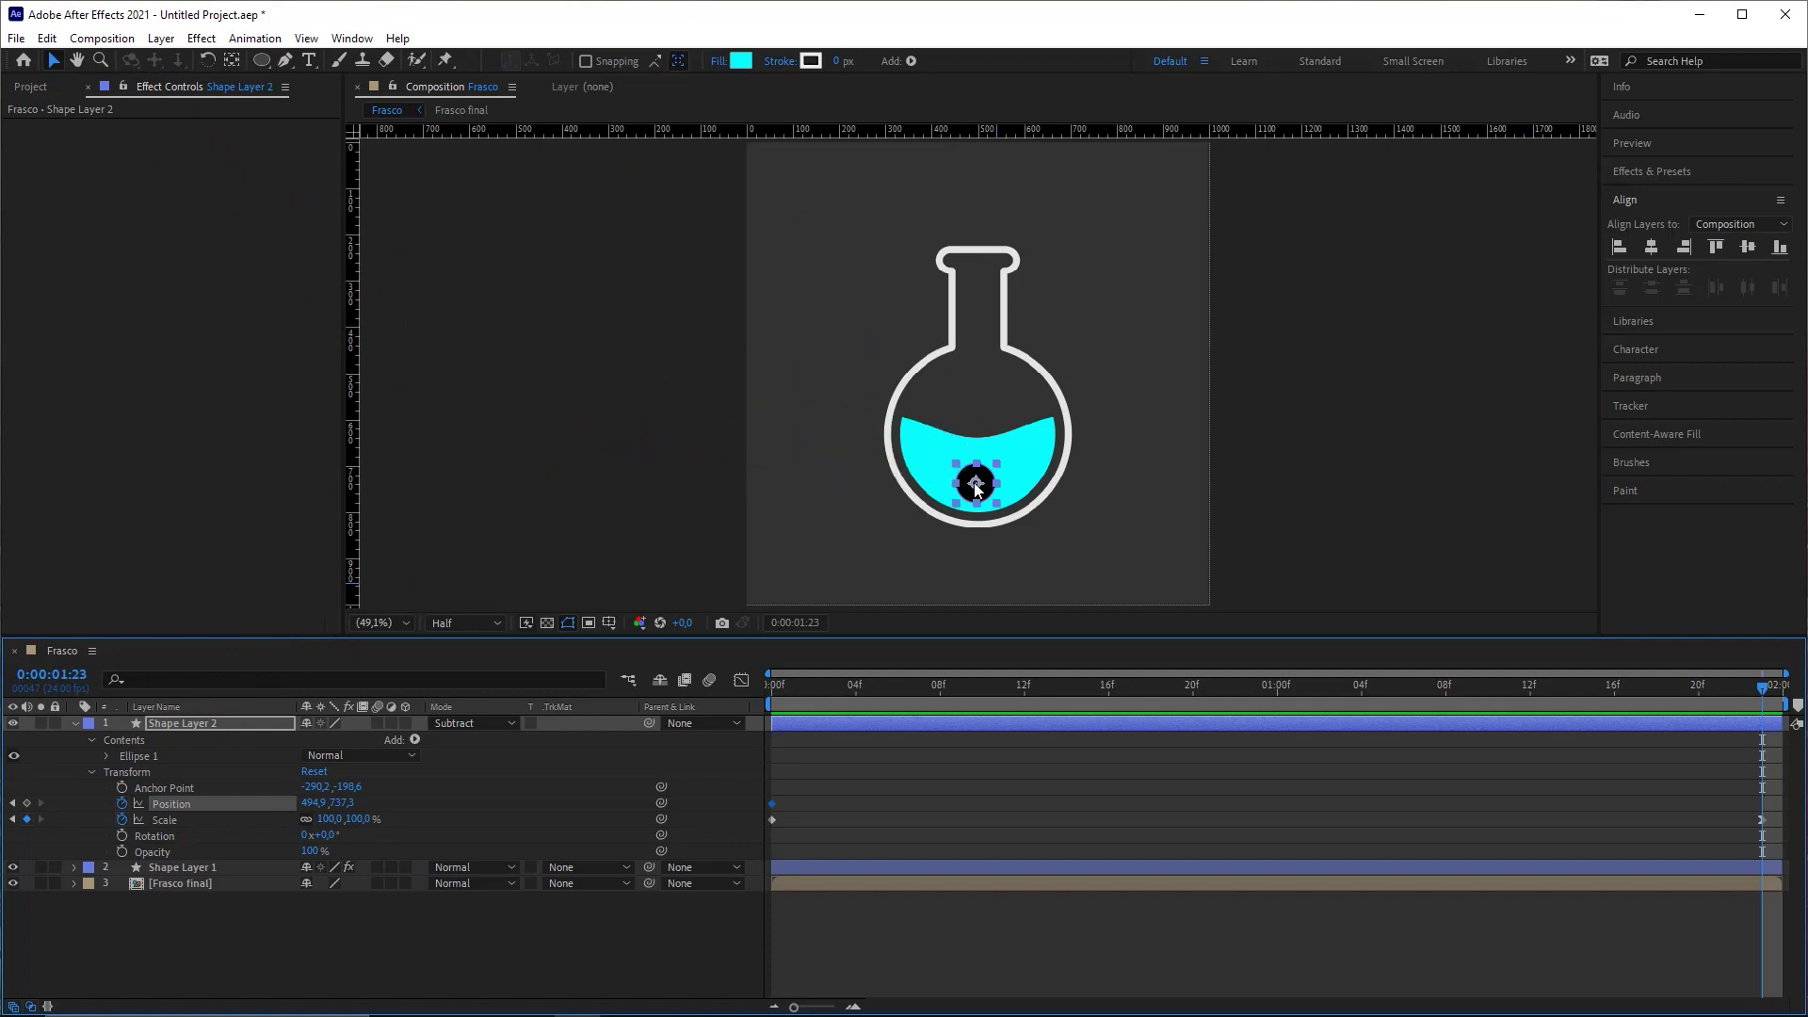
{"action": "left_click_drag", "start_coordinate": [975, 484], "coordinate": [968, 85]}
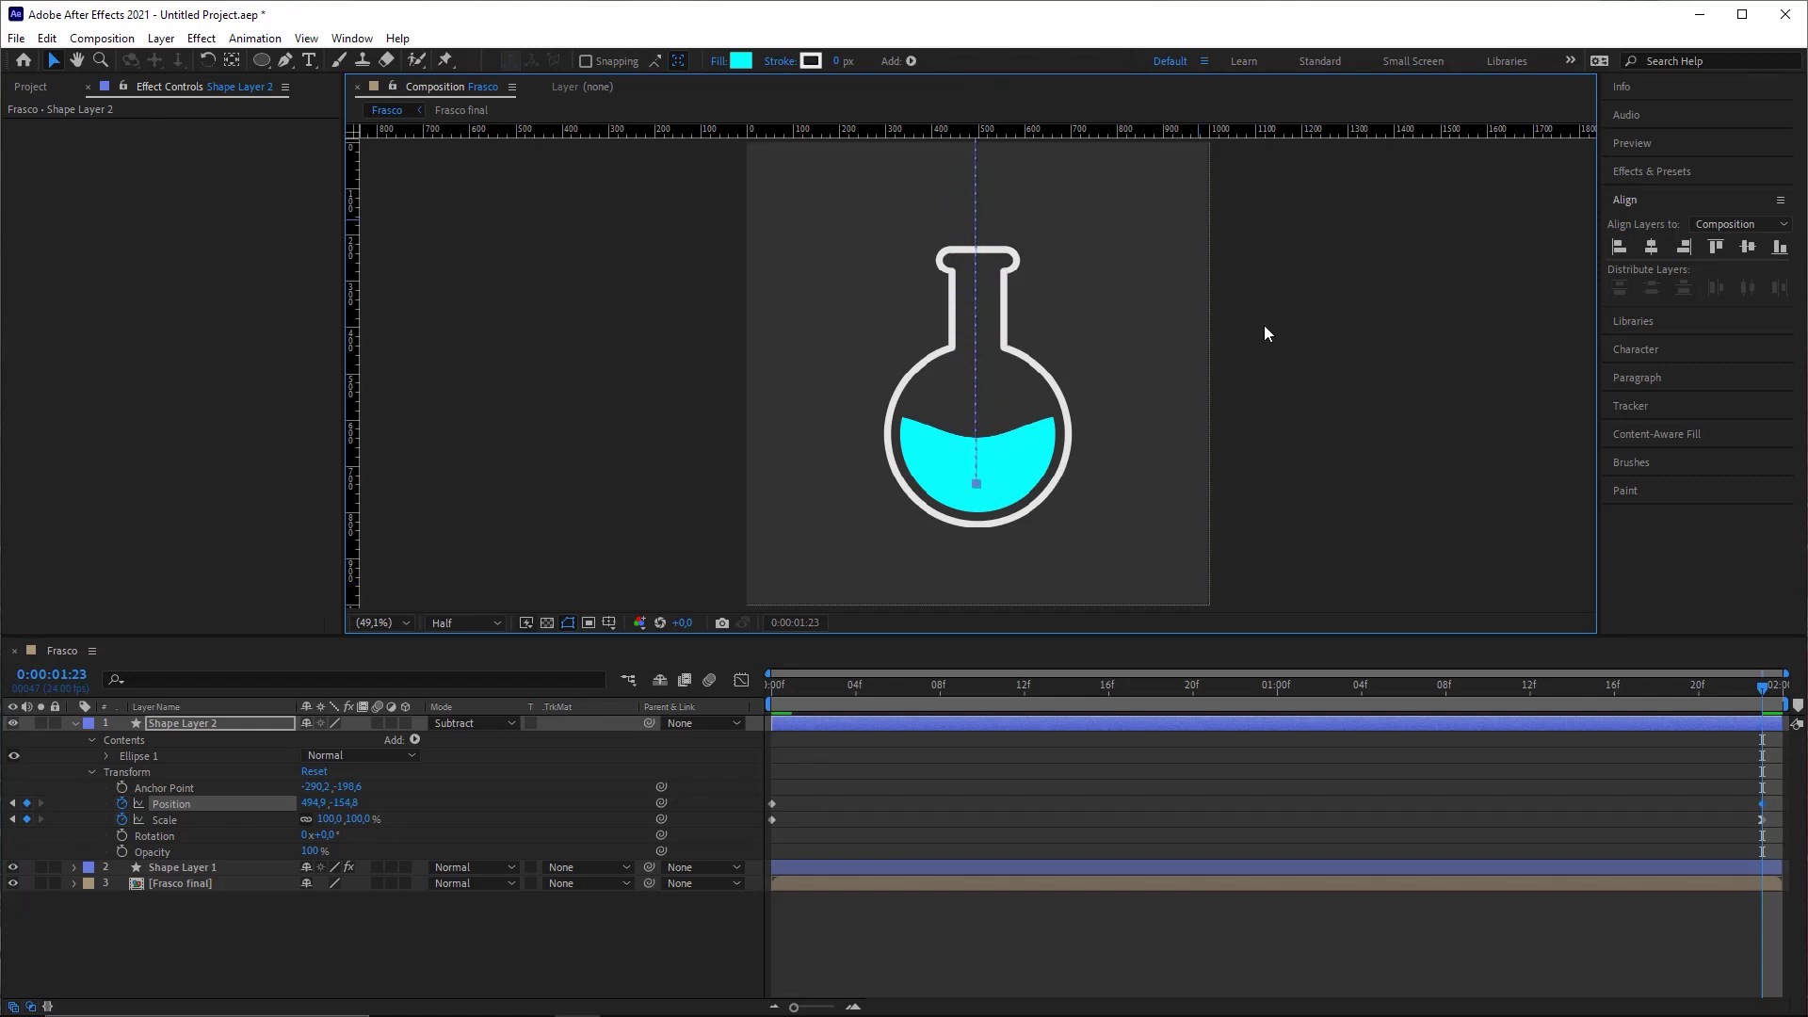
Step: Preview the circle's rise from the first frame and check its position at 0:00:01:00
{"action": "left_click", "coordinate": [776, 688]}
{"action": "left_click", "coordinate": [899, 763]}
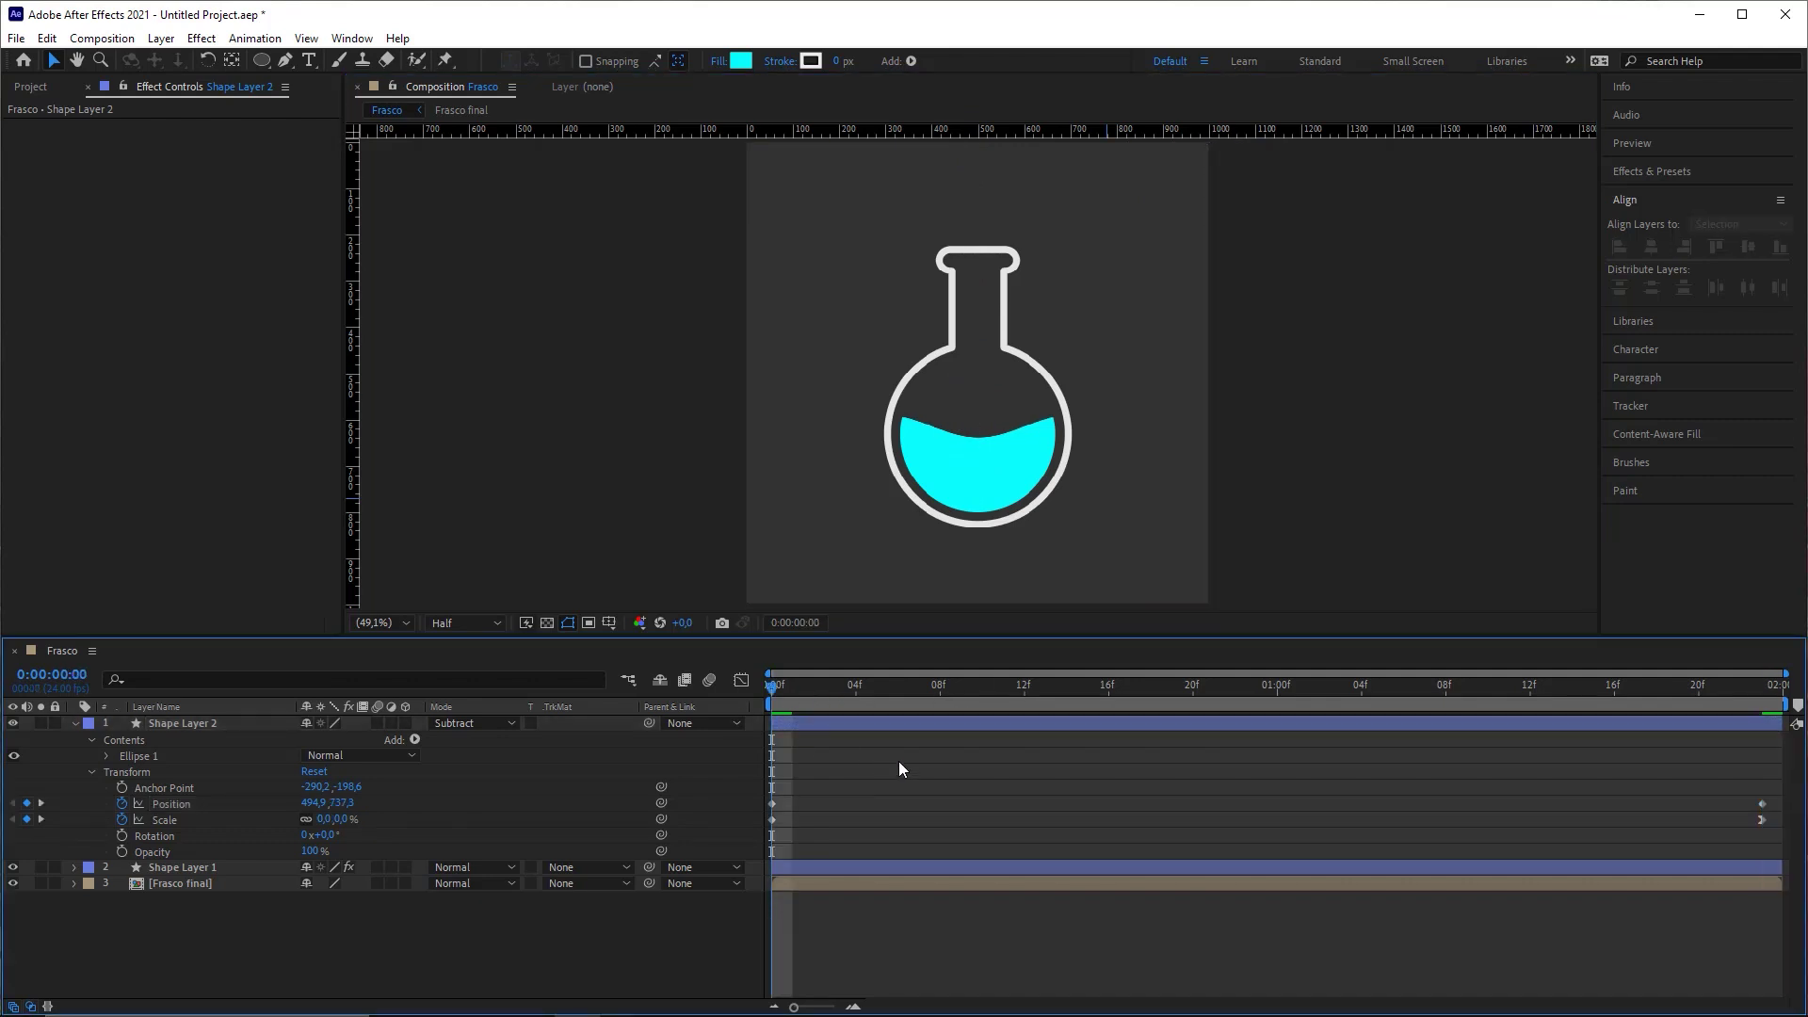
{"action": "key", "text": "space"}
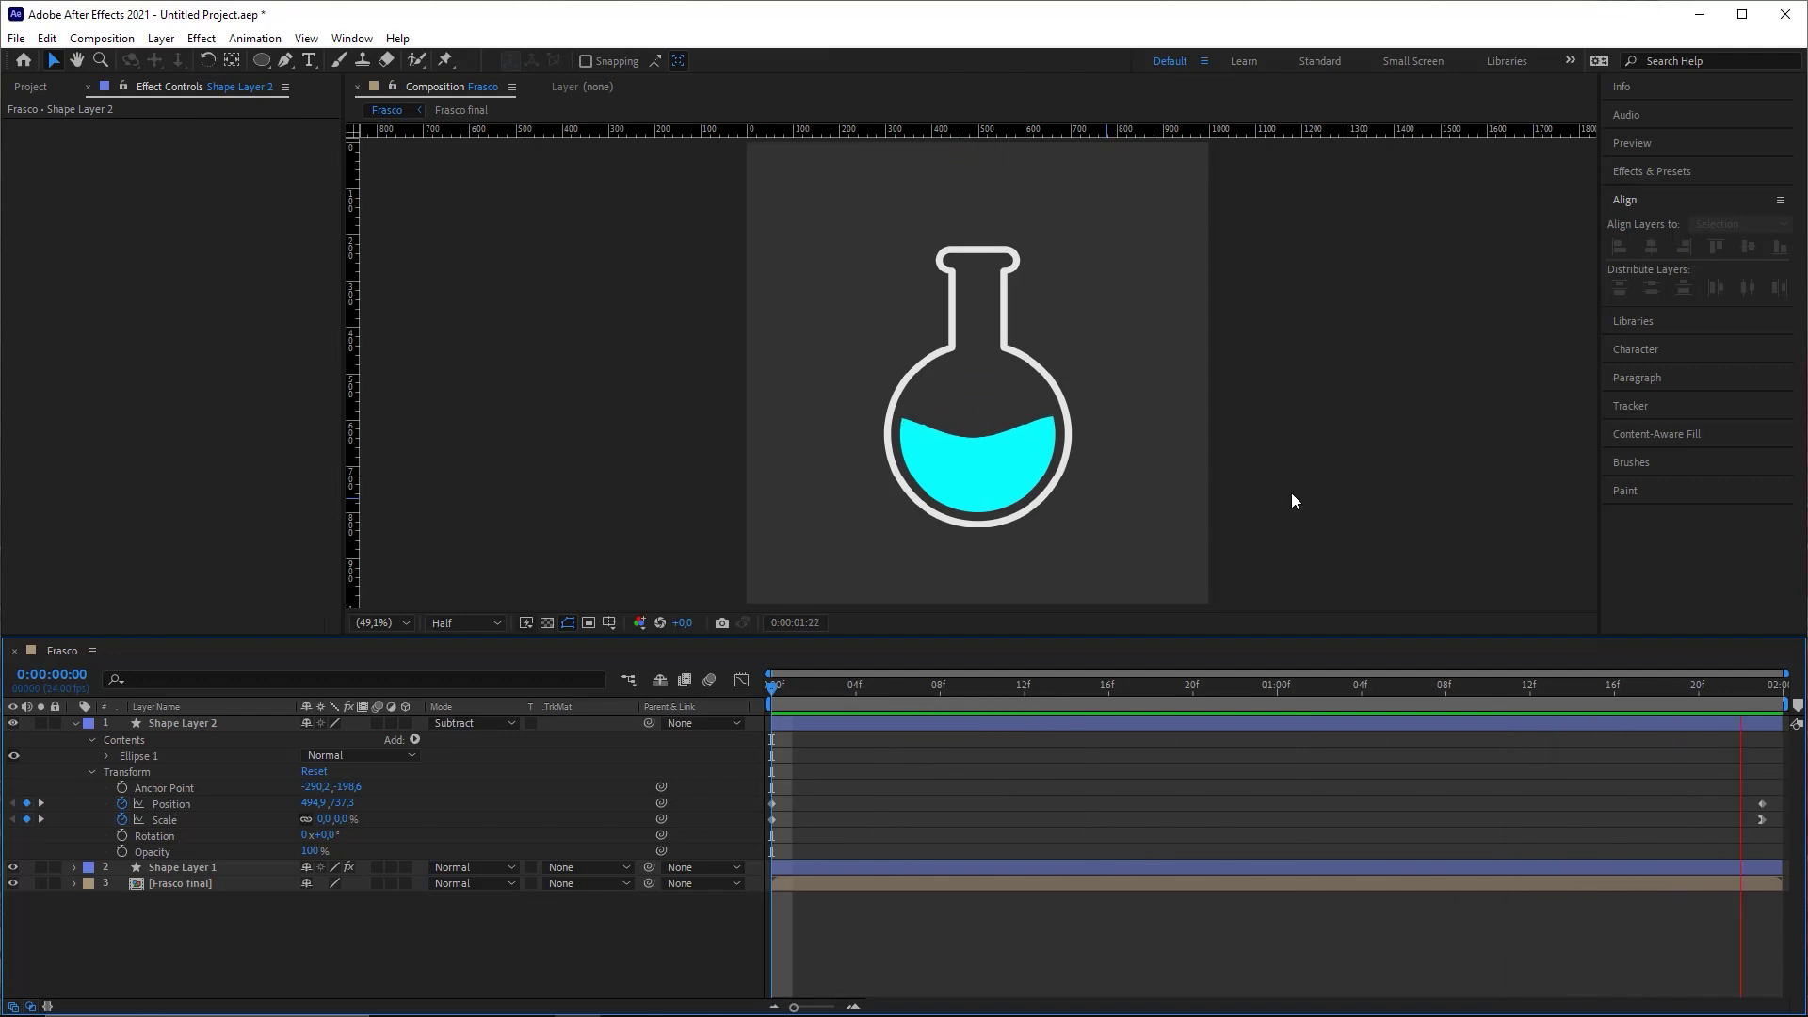
{"action": "left_click", "coordinate": [983, 687]}
{"action": "left_click_drag", "start_coordinate": [1010, 687], "coordinate": [1280, 704]}
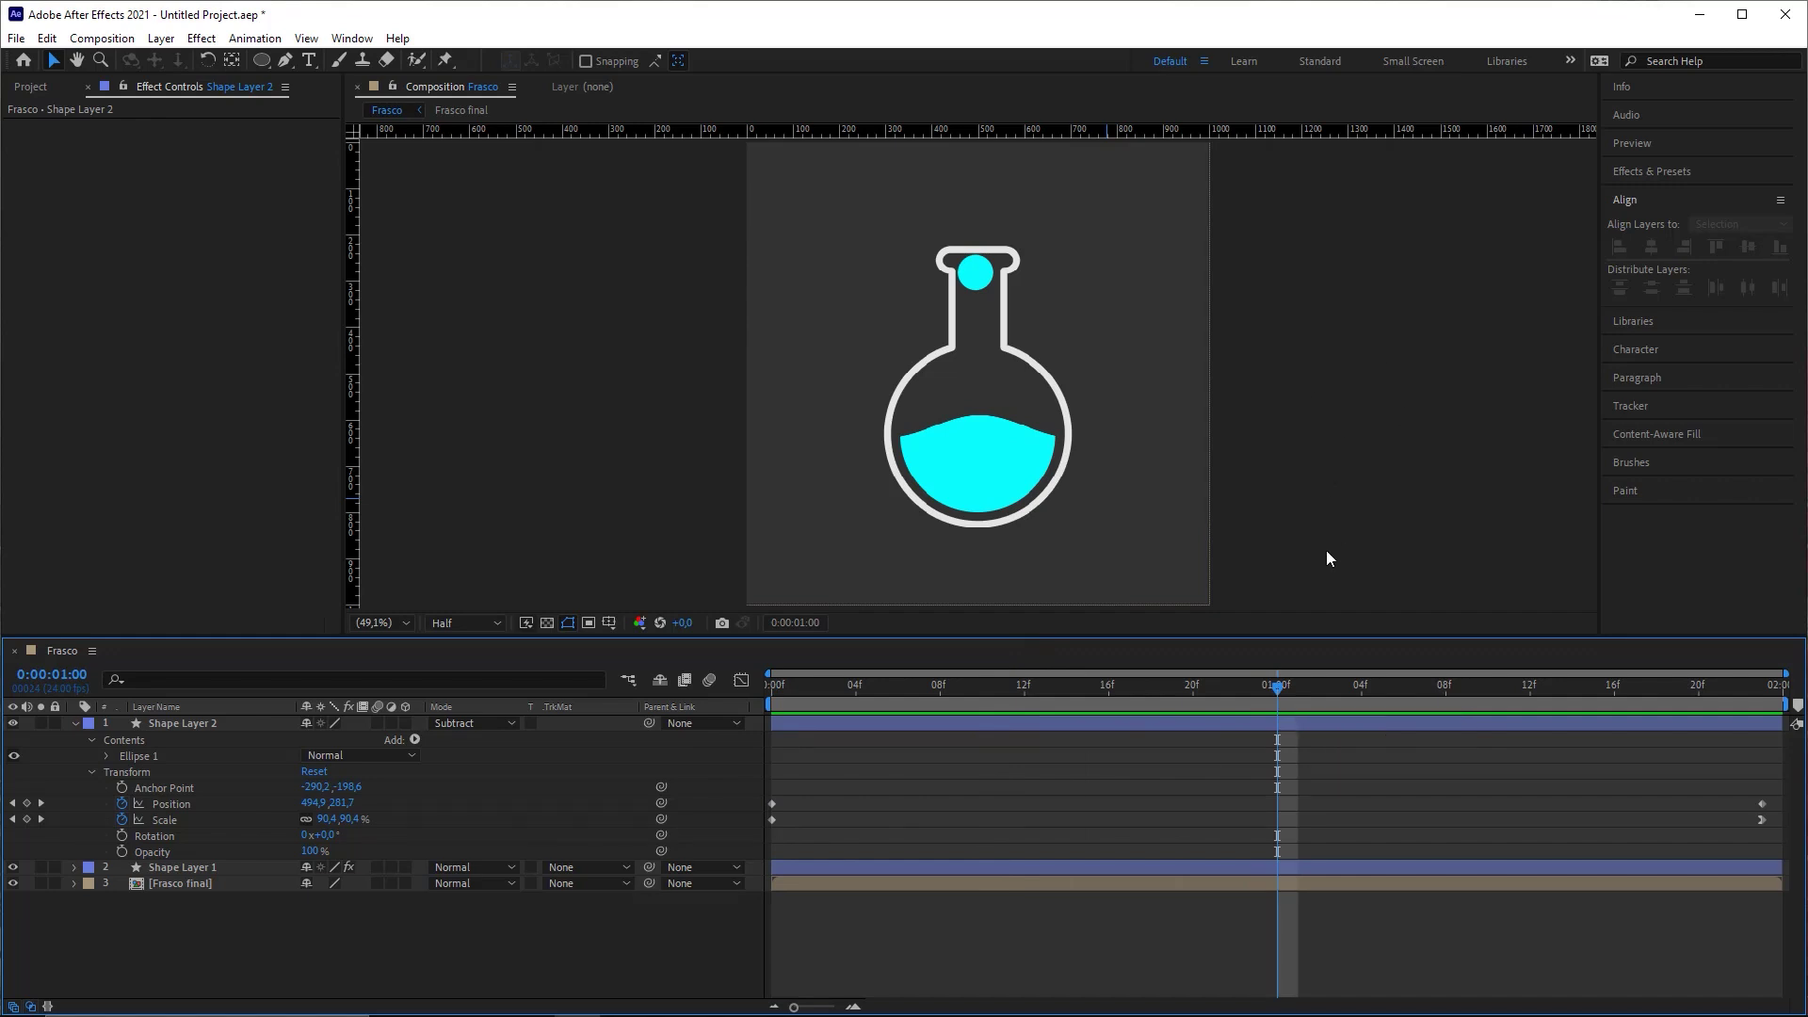
{"action": "mouse_move", "coordinate": [1326, 440]}
{"action": "left_mouse_down"}
{"action": "mouse_move", "coordinate": [1266, 387]}
{"action": "mouse_move", "coordinate": [1338, 322]}
{"action": "mouse_move", "coordinate": [1305, 245]}
{"action": "mouse_move", "coordinate": [1328, 185]}
{"action": "mouse_move", "coordinate": [1410, 94]}
{"action": "left_mouse_up"}
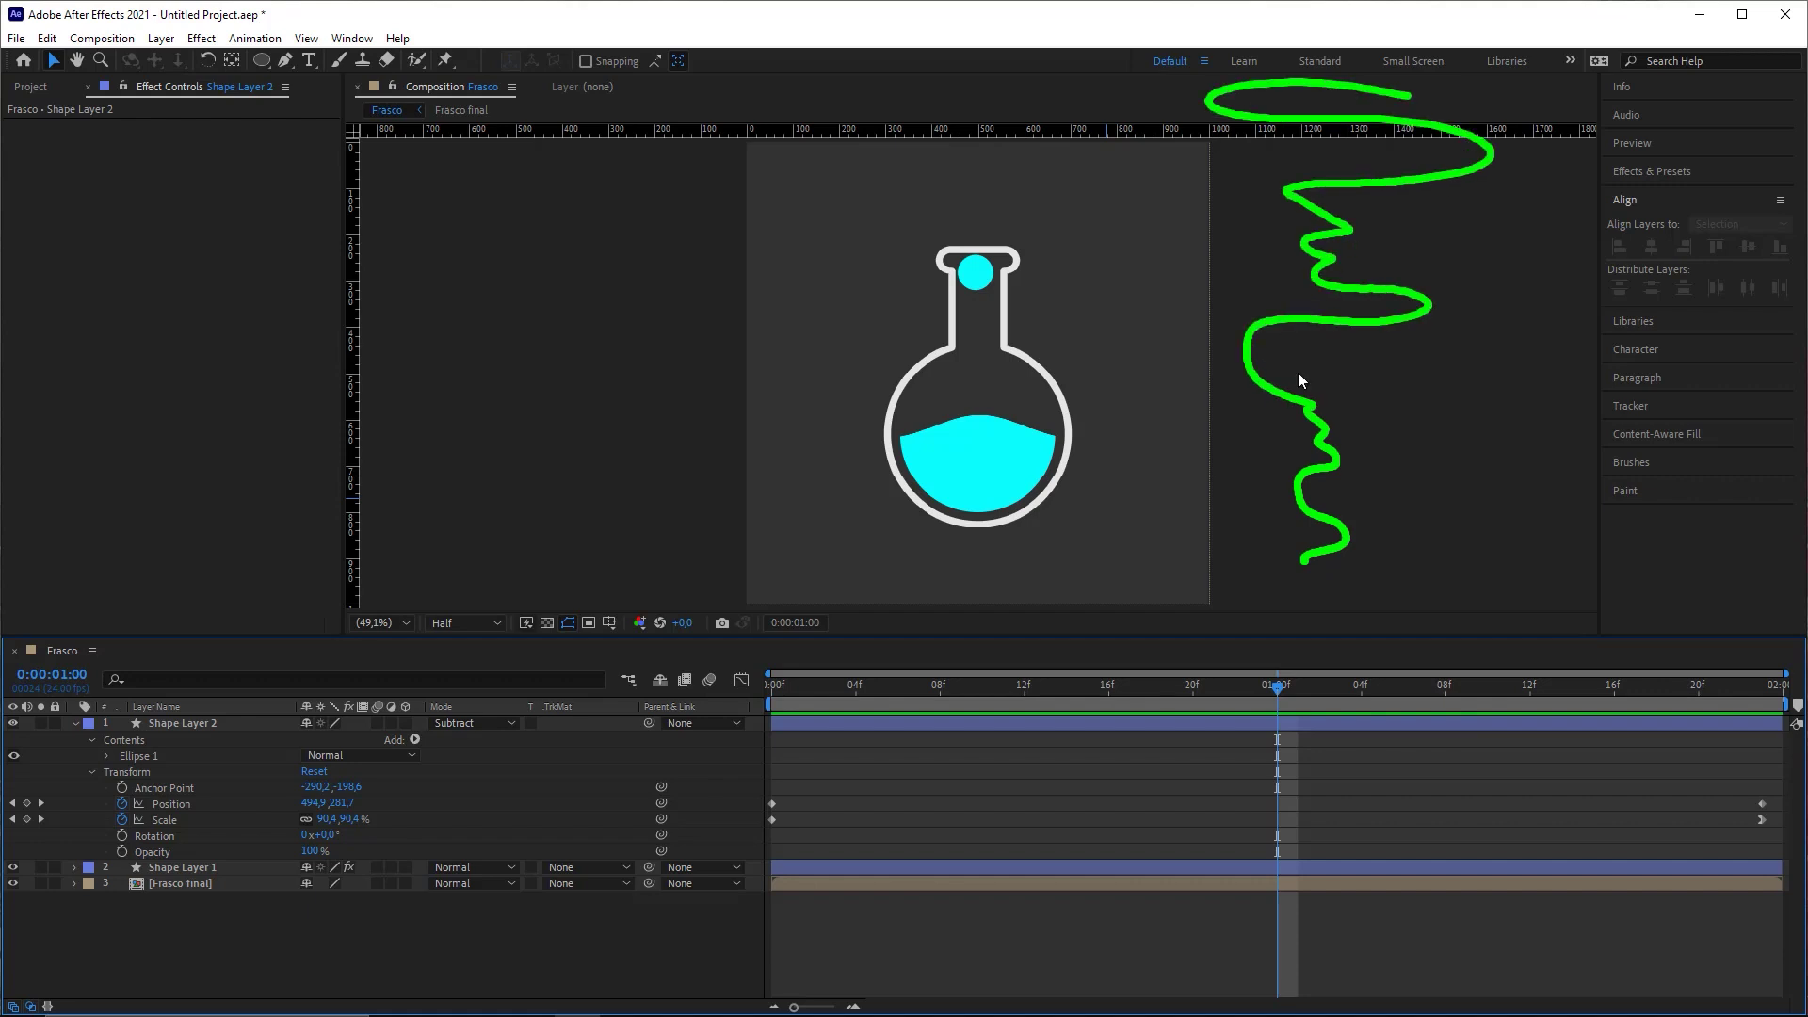
{"action": "key", "text": "Escape"}
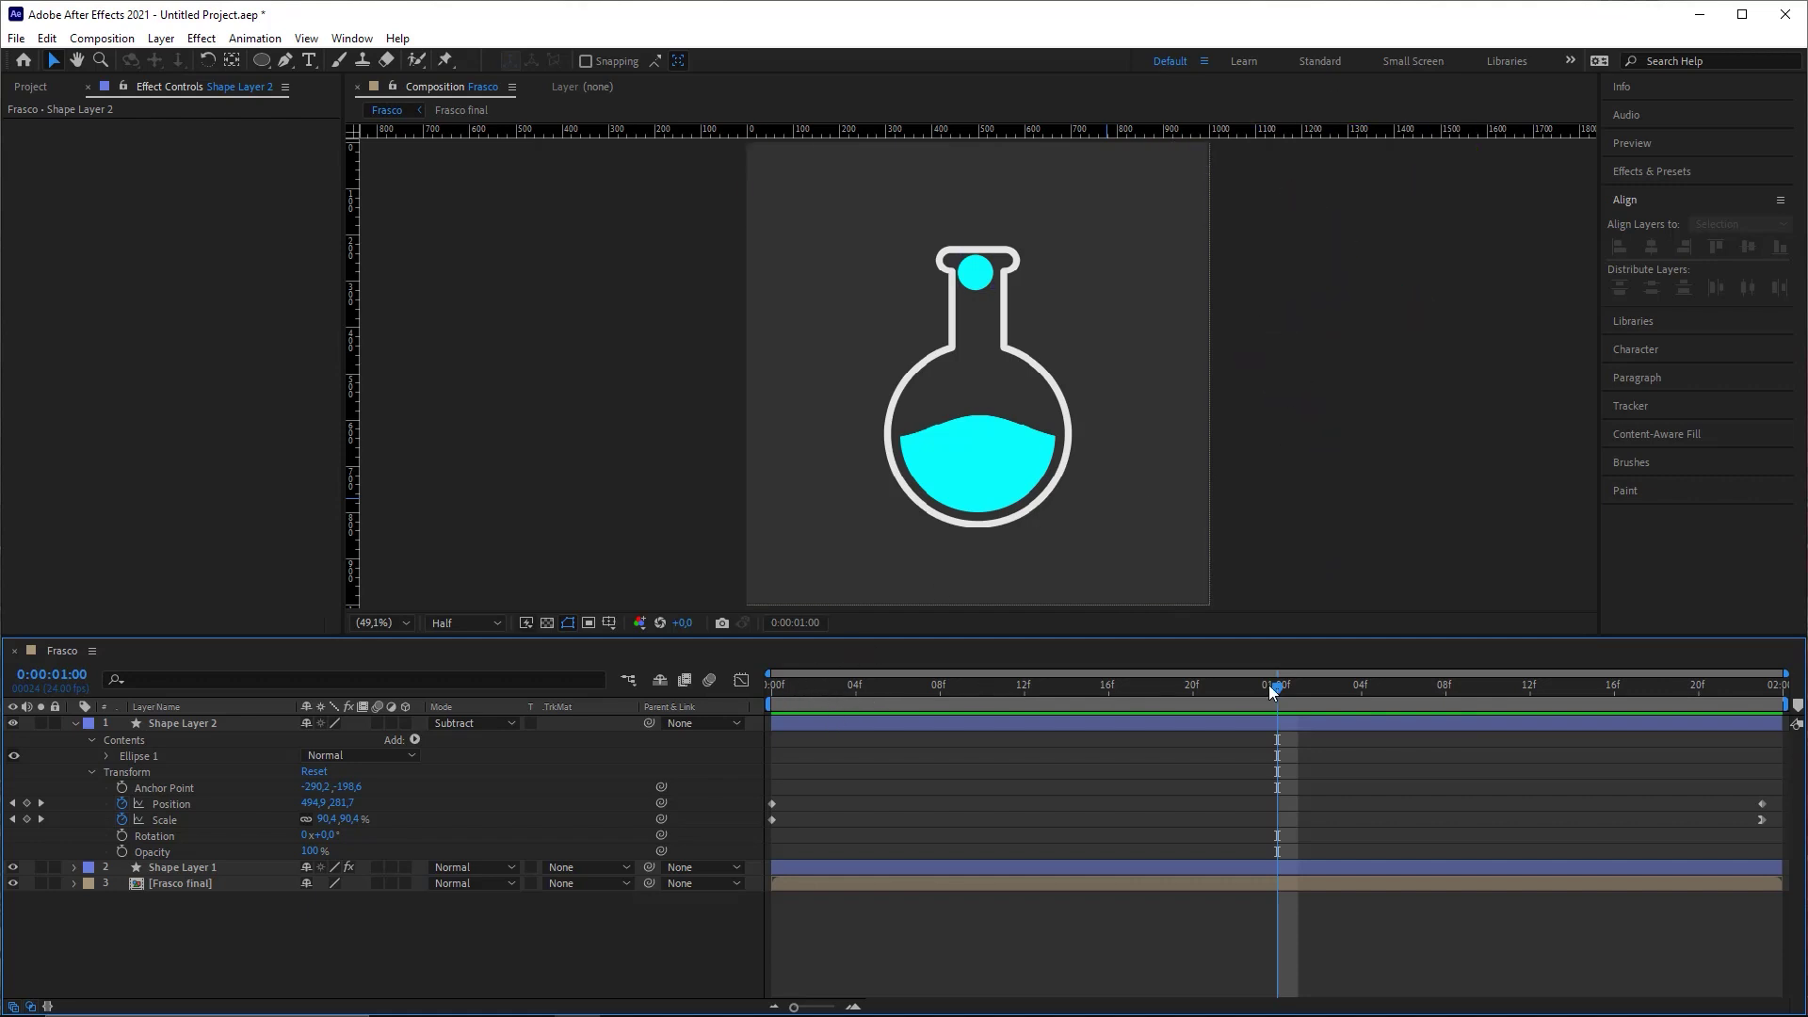
Step: Separate the circle layer's Position property into X and Y dimensions
{"action": "left_click_drag", "start_coordinate": [1277, 688], "coordinate": [1275, 699]}
{"action": "right_click", "coordinate": [166, 806]}
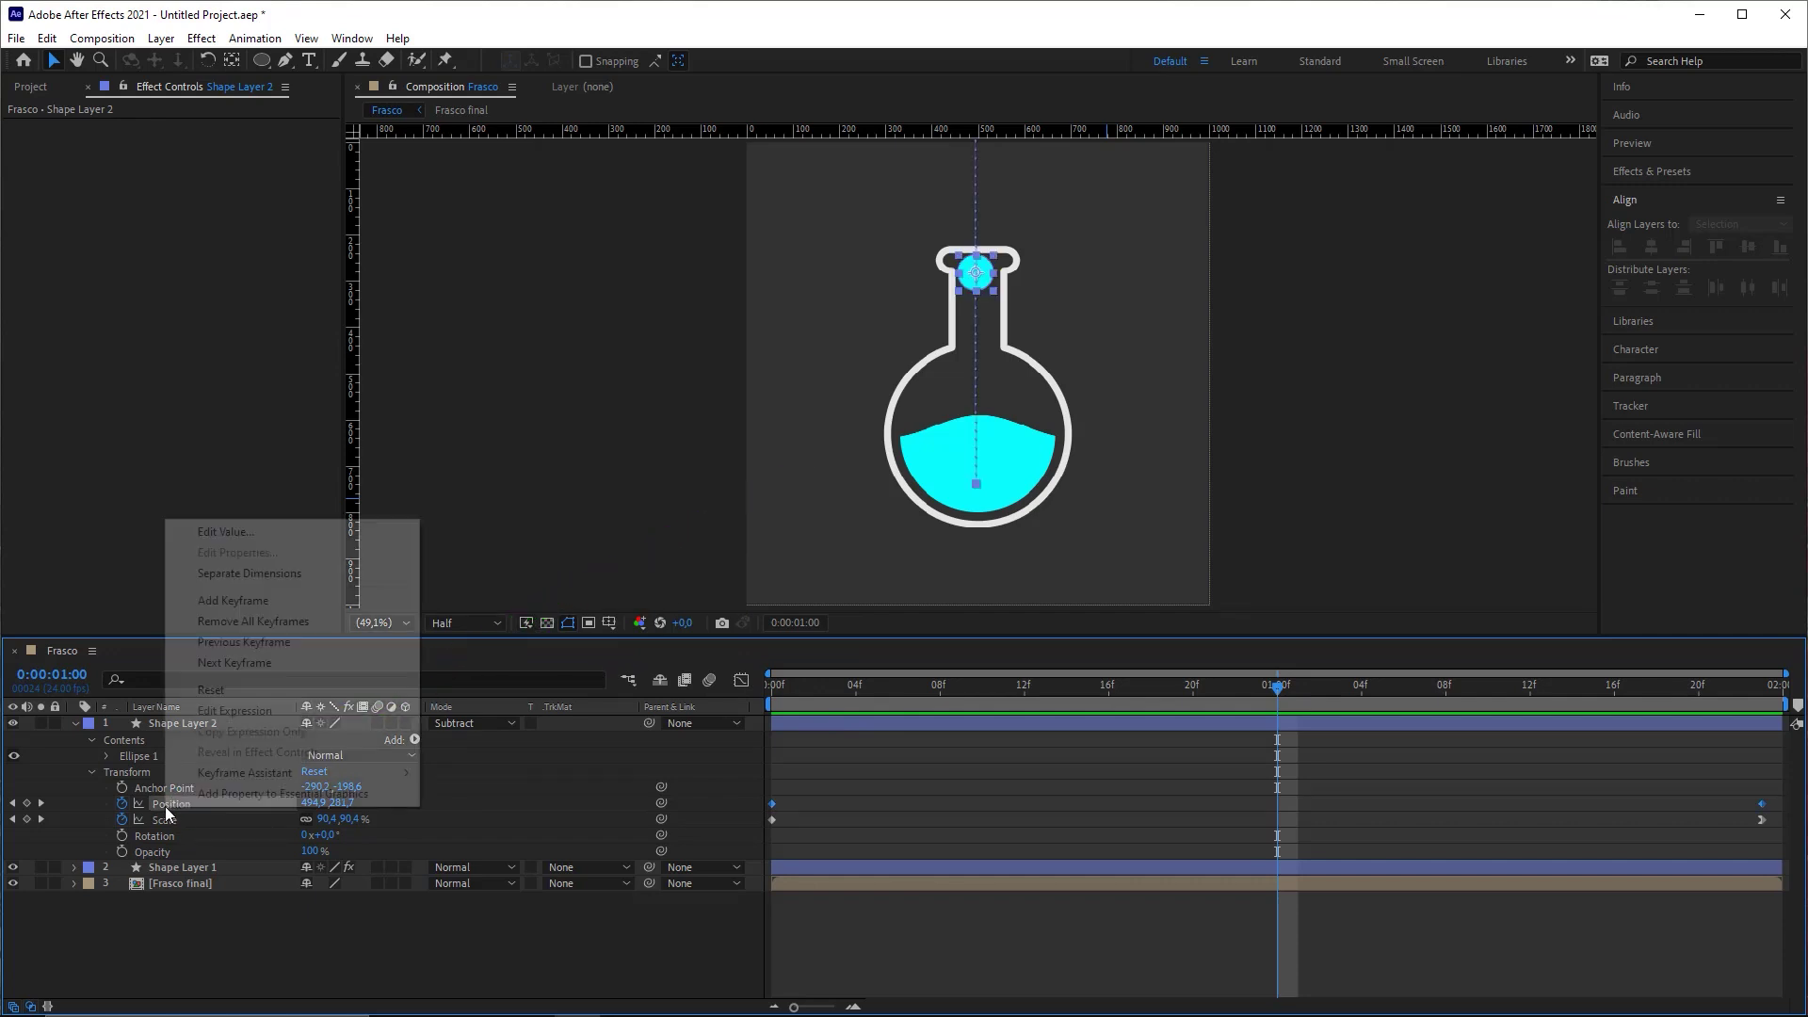
{"action": "left_click", "coordinate": [253, 575]}
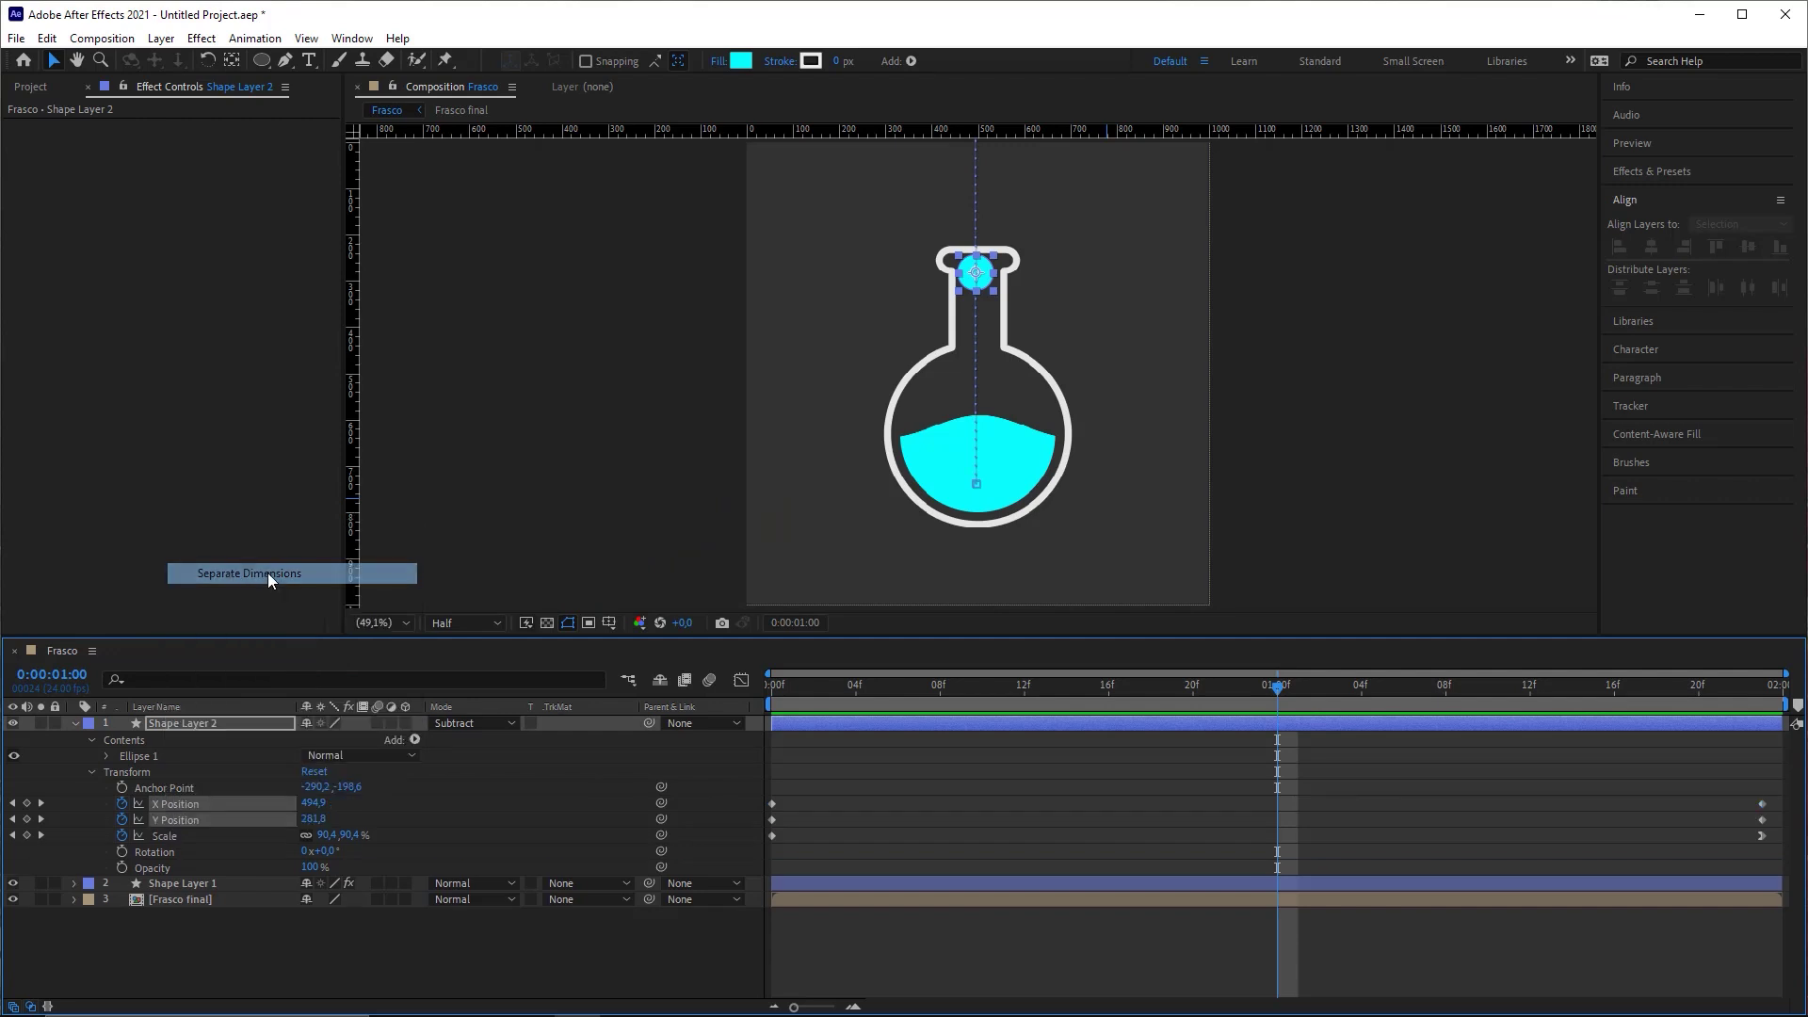
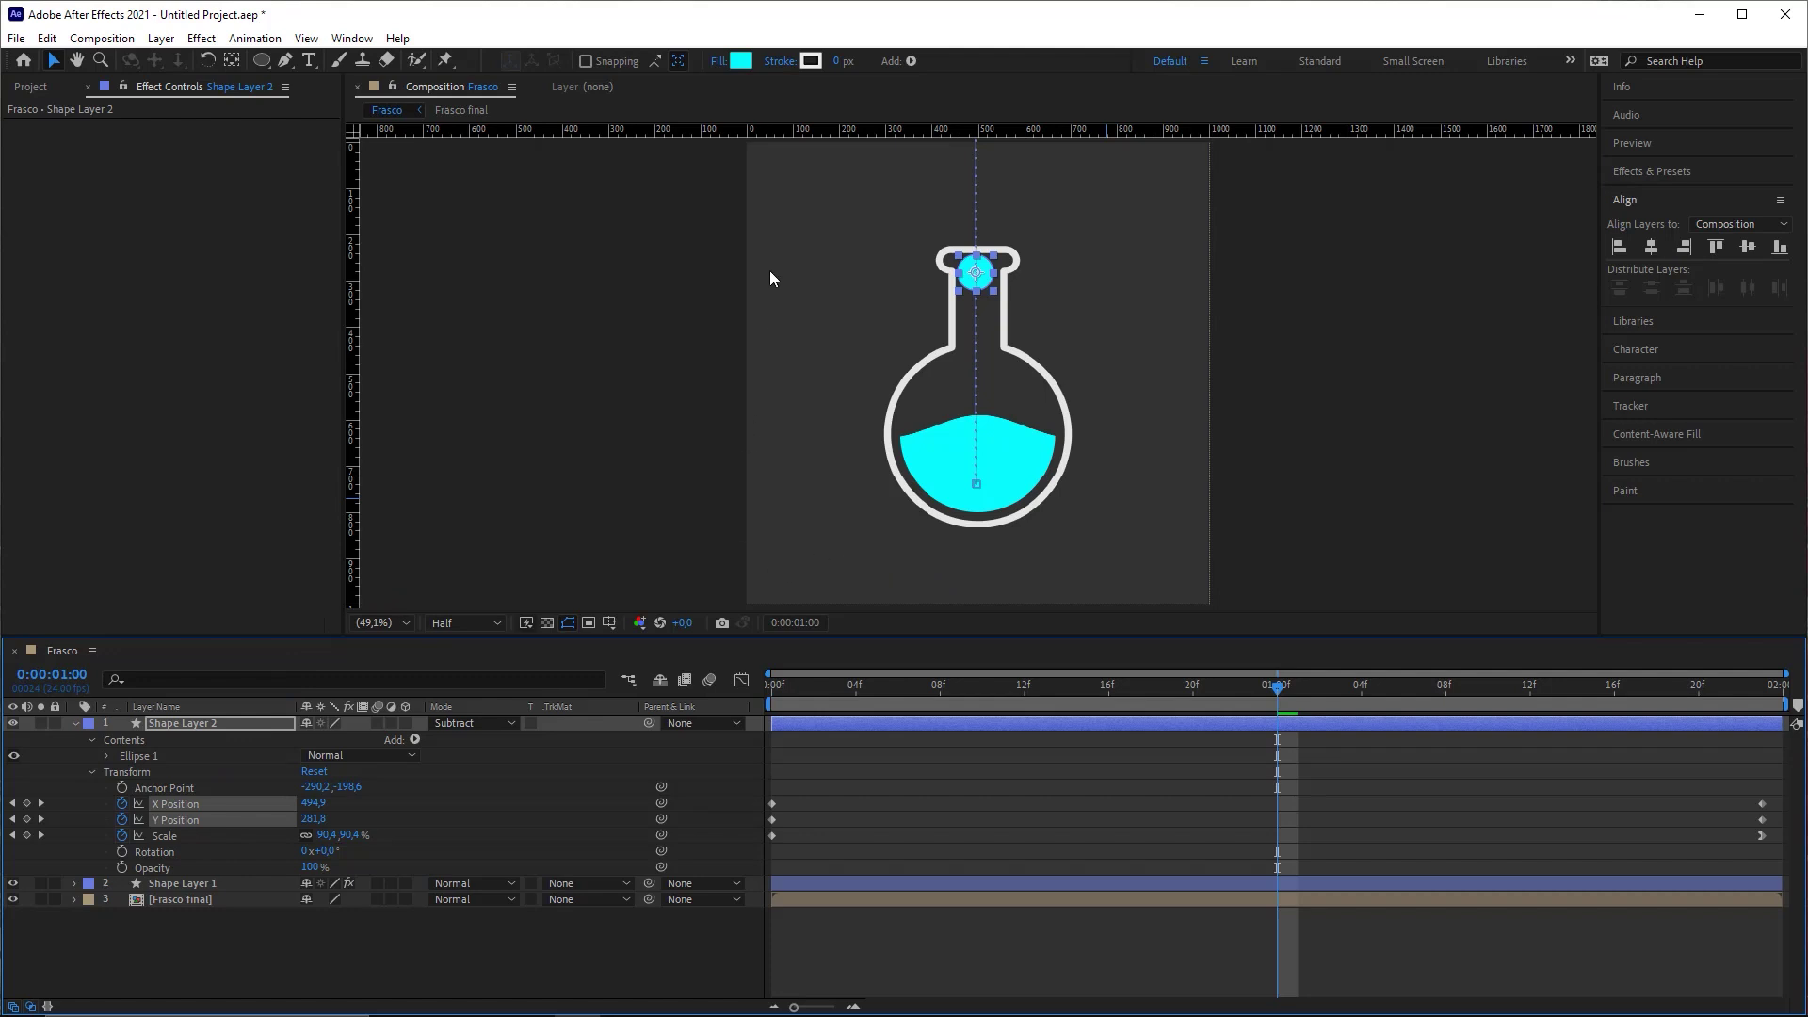
{"action": "left_click_drag", "start_coordinate": [748, 611], "coordinate": [1175, 603]}
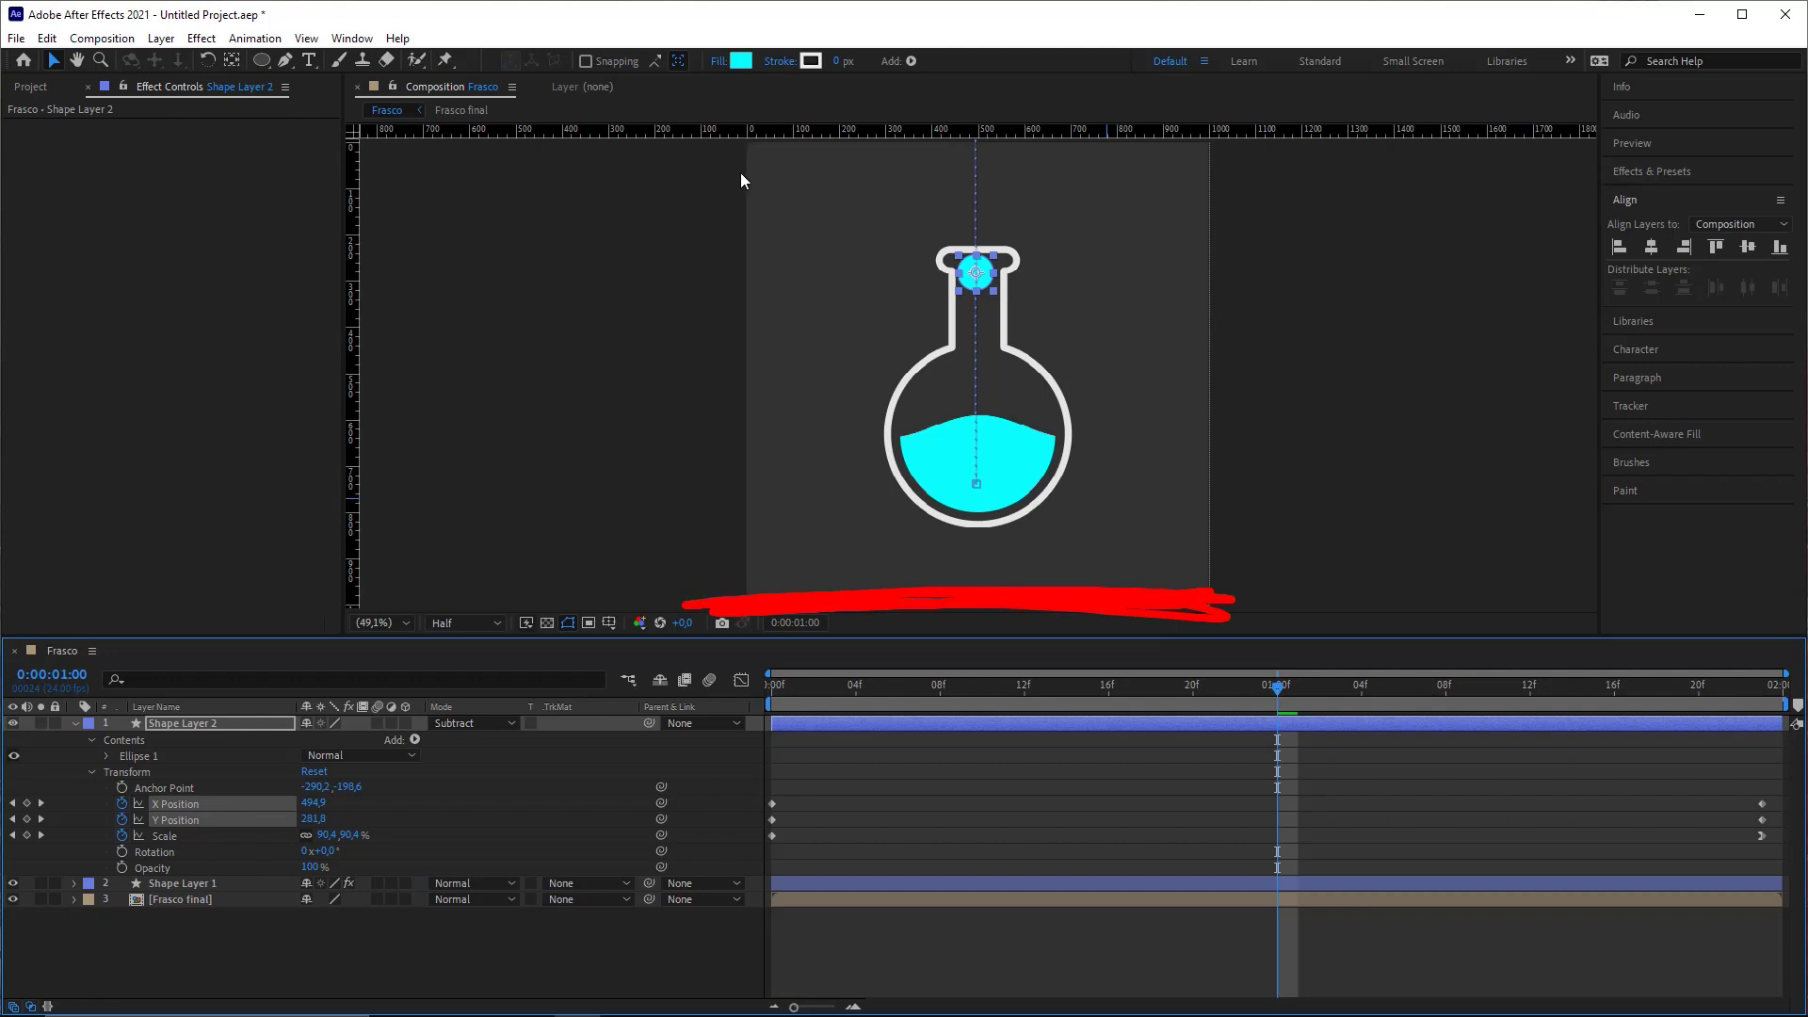
{"action": "mouse_move", "coordinate": [740, 172]}
{"action": "left_mouse_down"}
{"action": "mouse_move", "coordinate": [749, 454]}
{"action": "mouse_move", "coordinate": [759, 111]}
{"action": "mouse_move", "coordinate": [747, 568]}
{"action": "mouse_move", "coordinate": [756, 179]}
{"action": "left_mouse_up"}
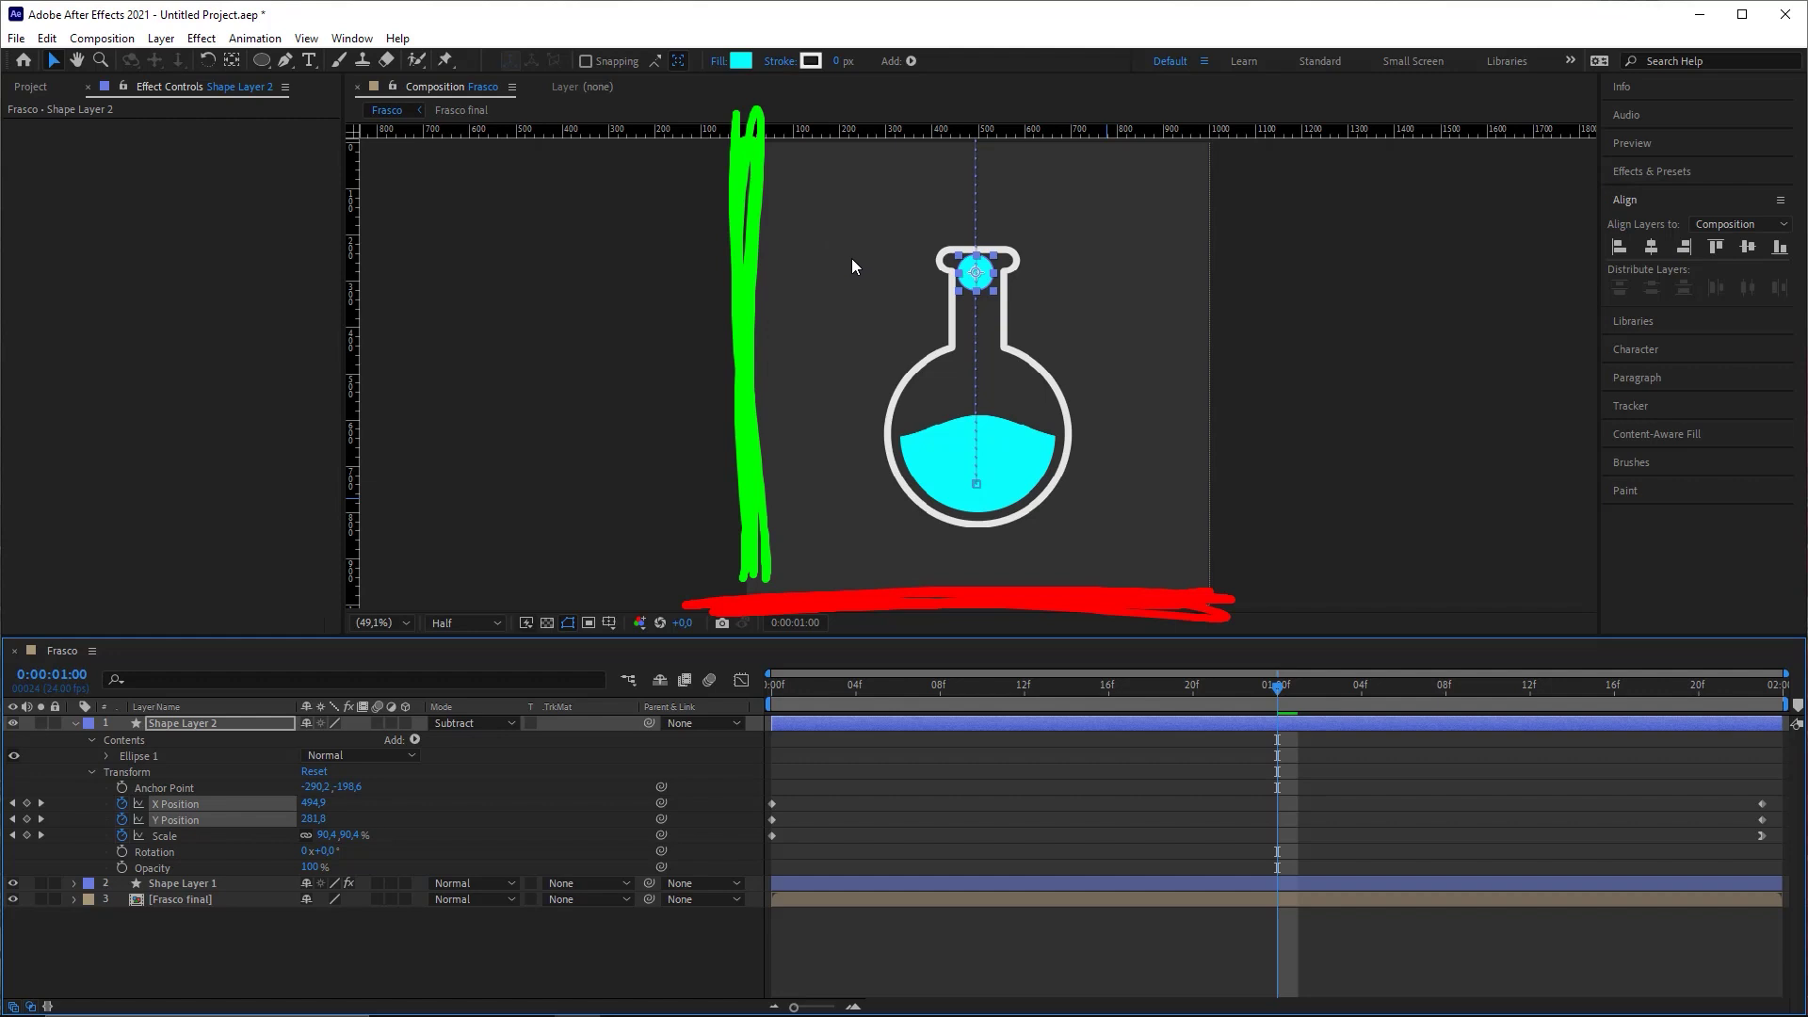
{"action": "left_click_drag", "start_coordinate": [858, 270], "coordinate": [856, 262]}
{"action": "left_click_drag", "start_coordinate": [818, 259], "coordinate": [838, 258]}
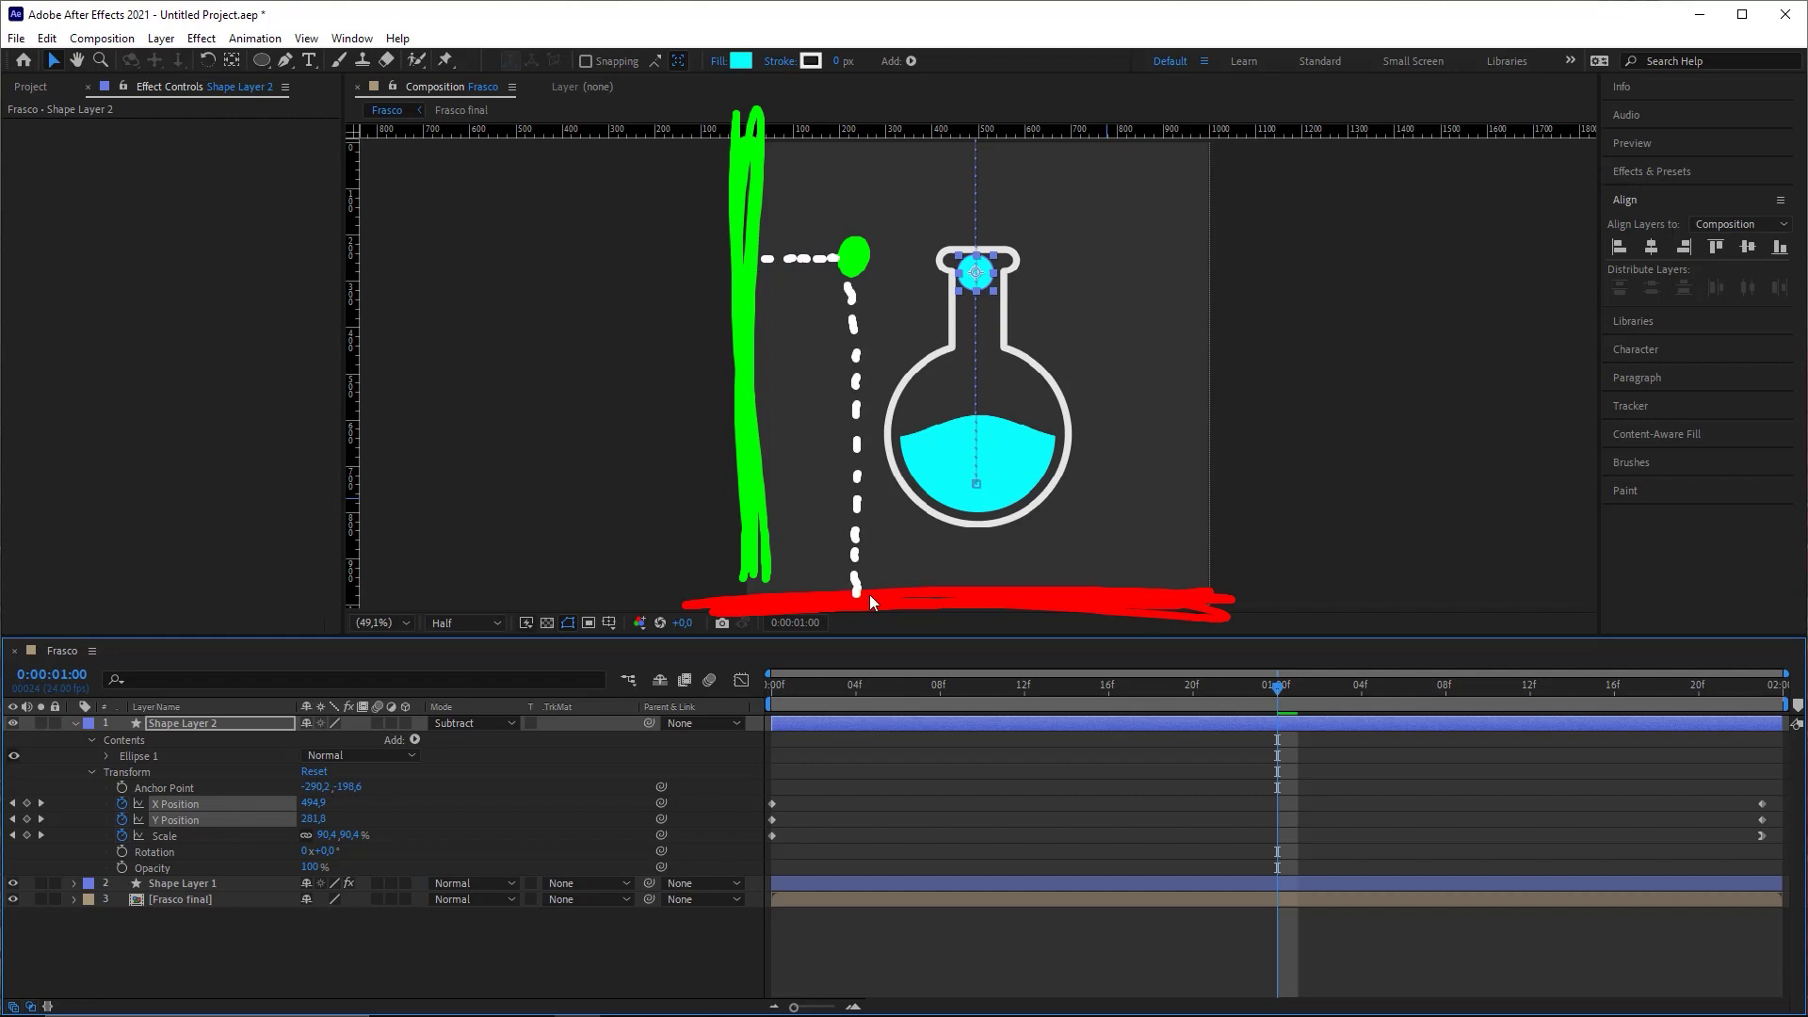
{"action": "left_click_drag", "start_coordinate": [769, 603], "coordinate": [853, 602]}
{"action": "left_click_drag", "start_coordinate": [738, 313], "coordinate": [753, 560]}
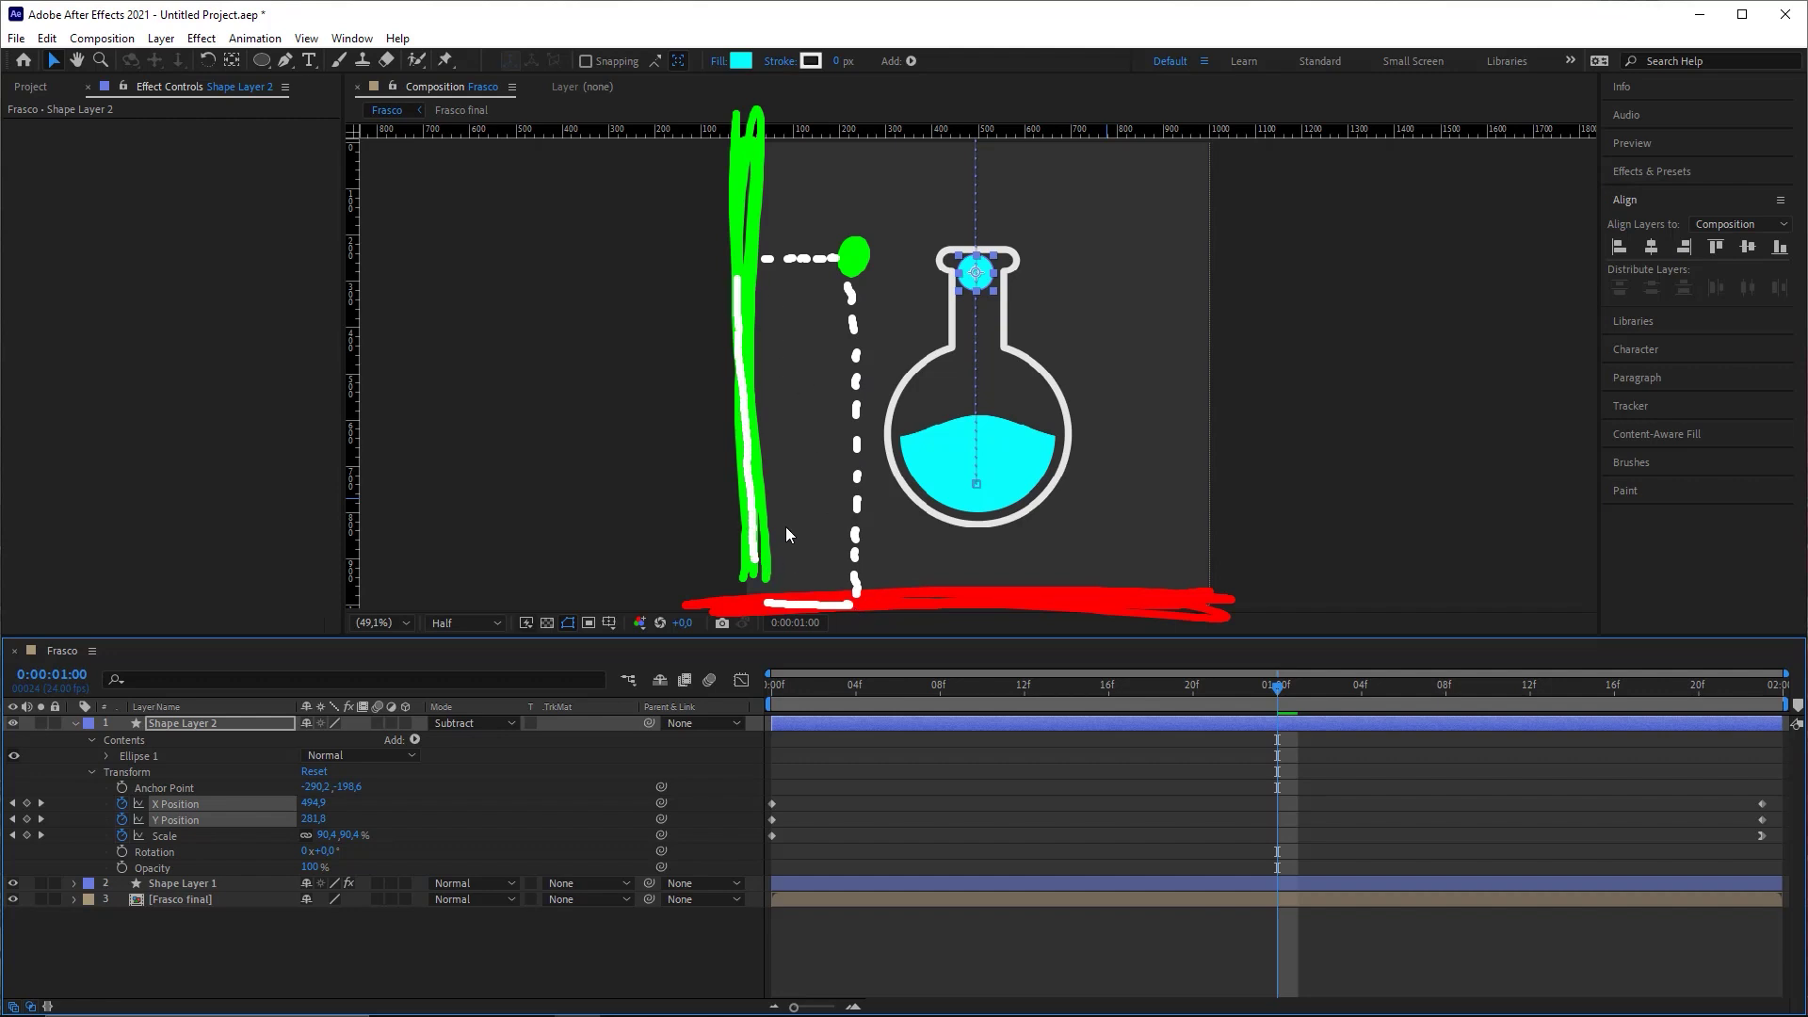
{"action": "key", "text": "ctrl+z"}
{"action": "mouse_move", "coordinate": [643, 333]}
{"action": "left_mouse_down"}
{"action": "mouse_move", "coordinate": [145, 828]}
{"action": "mouse_move", "coordinate": [175, 822]}
{"action": "mouse_move", "coordinate": [153, 796]}
{"action": "left_mouse_up"}
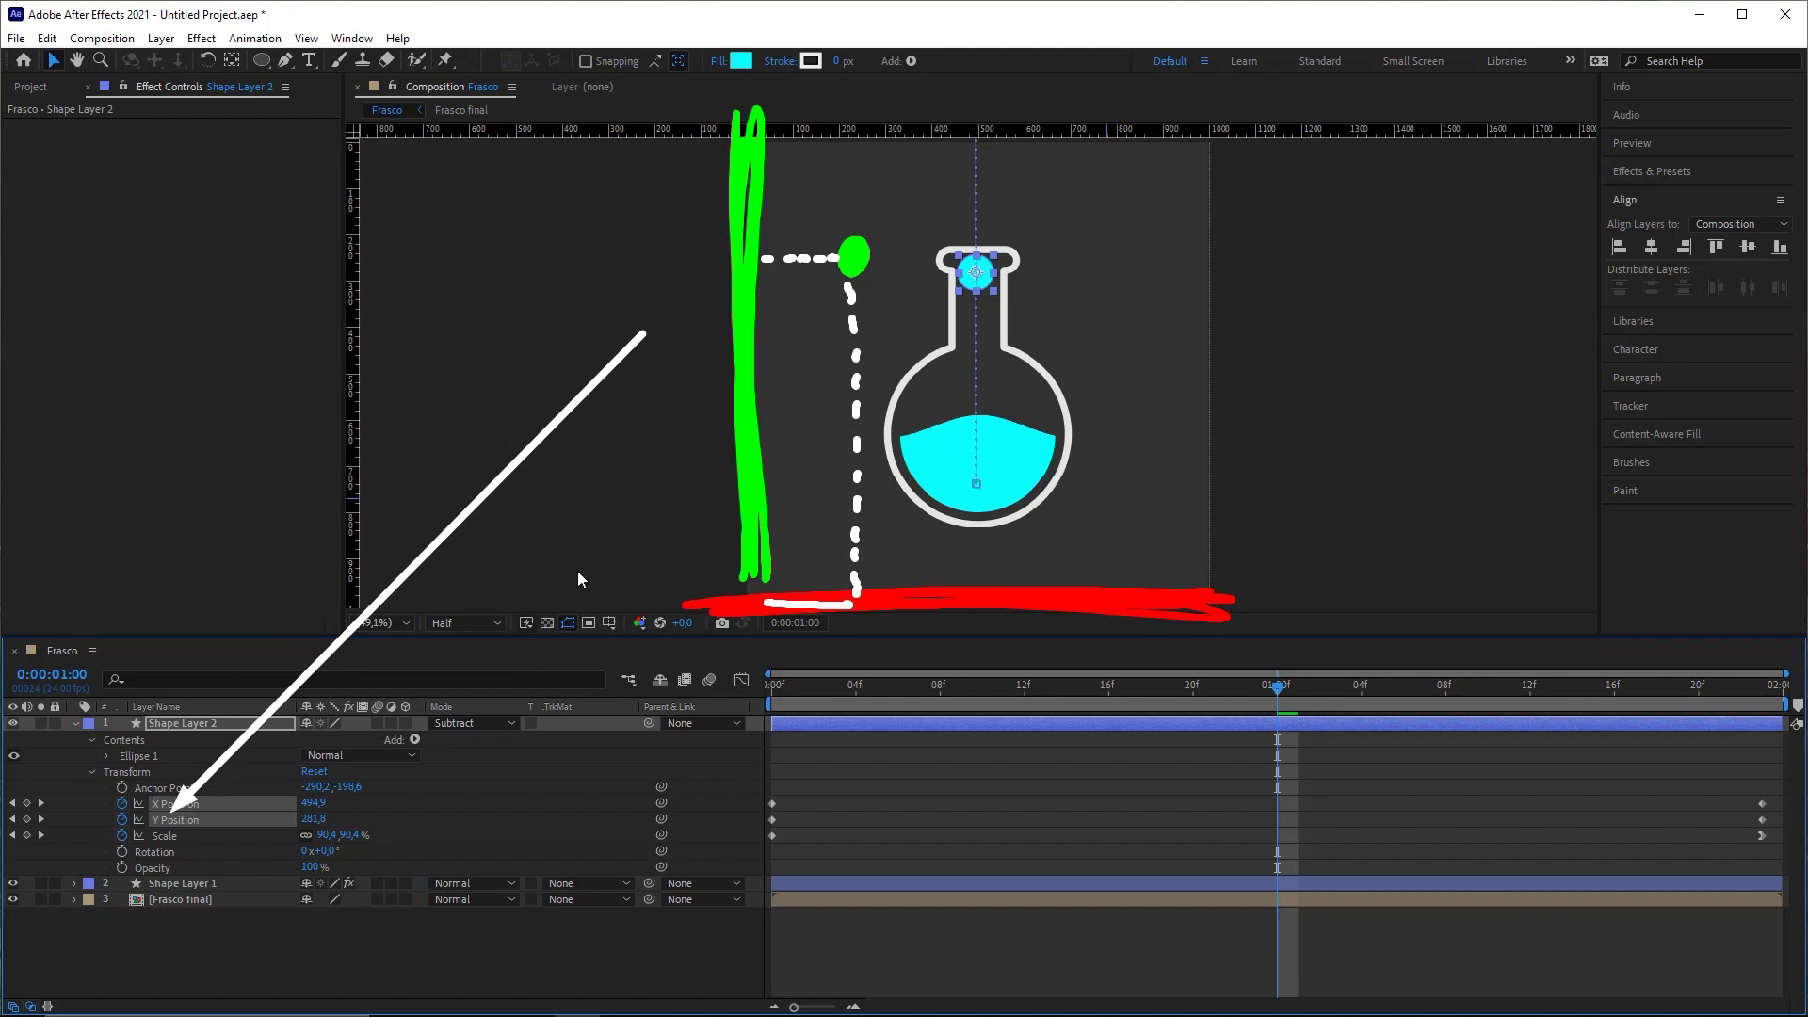
{"action": "key", "text": "ctrl+z"}
{"action": "key", "text": "ctrl+z"}
{"action": "key", "text": "ctrl+z"}
{"action": "key", "text": "ctrl+z"}
{"action": "key", "text": "ctrl+z"}
{"action": "key", "text": "ctrl+z"}
{"action": "key", "text": "ctrl+z"}
{"action": "key", "text": "ctrl+z"}
{"action": "key", "text": "ctrl+z"}
{"action": "key", "text": "ctrl+z"}
{"action": "key", "text": "ctrl+z"}
{"action": "key", "text": "ctrl+z"}
{"action": "key", "text": "ctrl+z"}
{"action": "key", "text": "ctrl+z"}
{"action": "key", "text": "ctrl+z"}
{"action": "key", "text": "ctrl+z"}
{"action": "key", "text": "ctrl+z"}
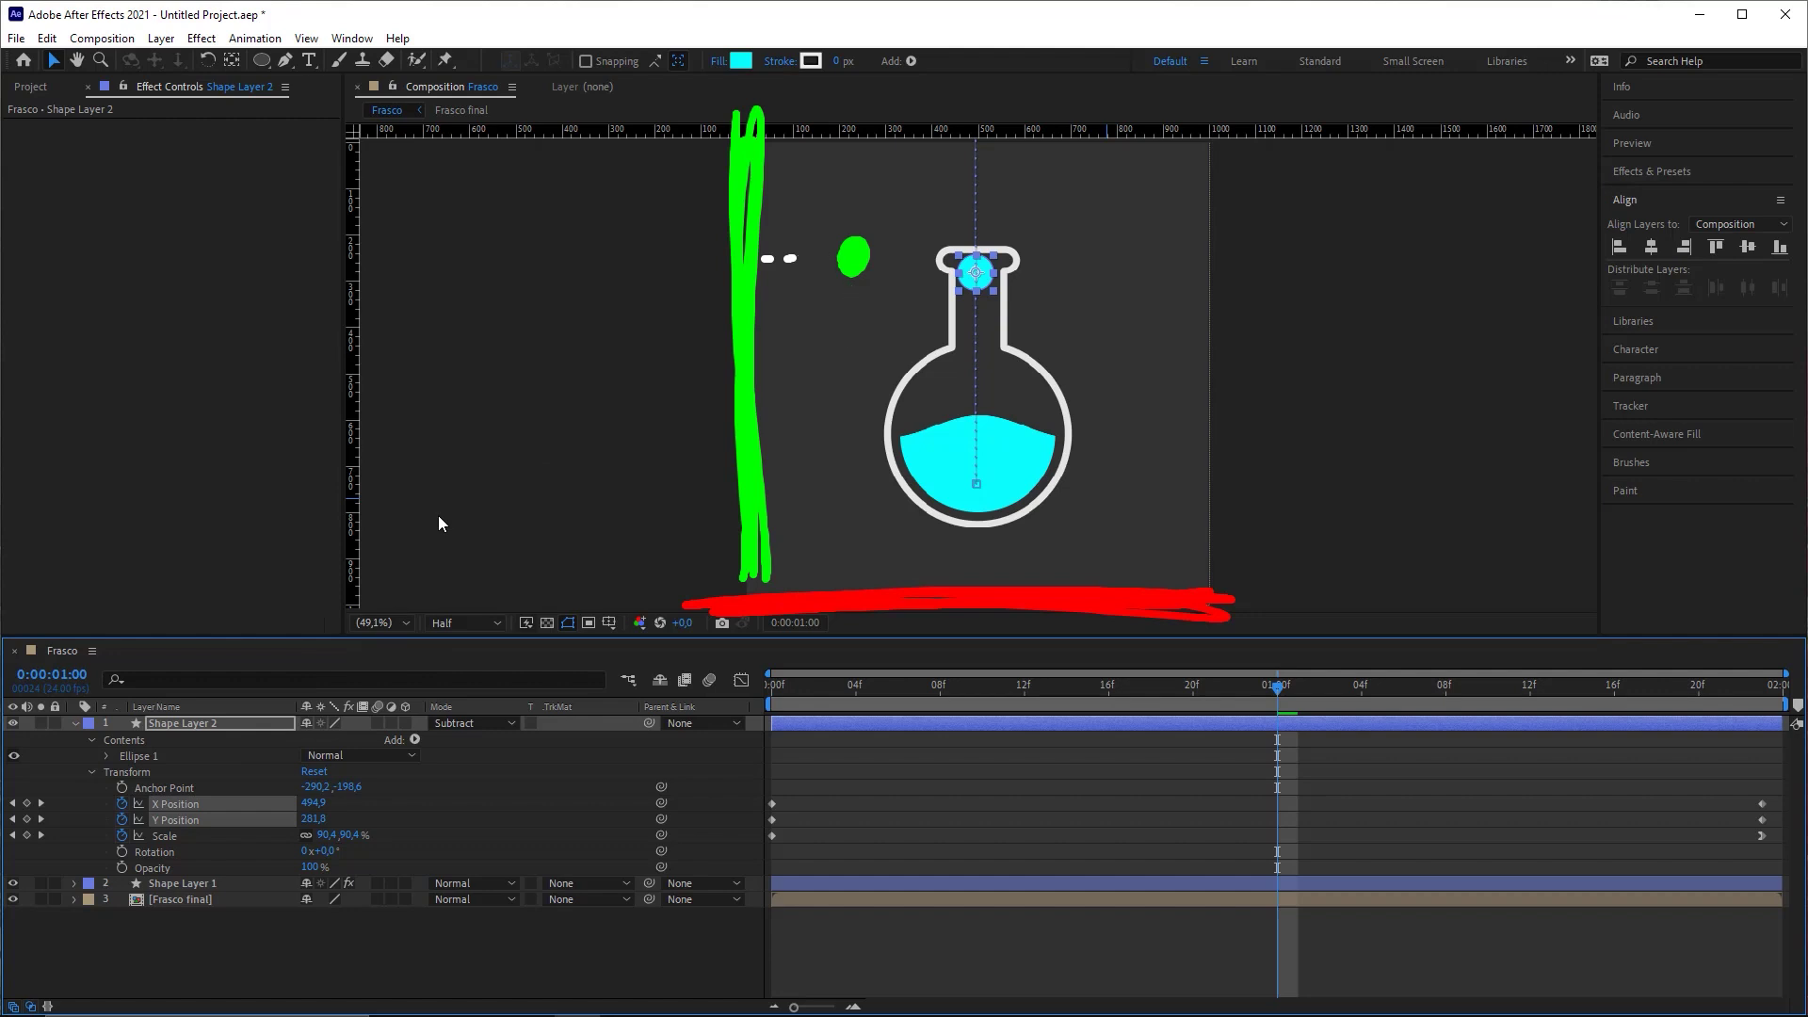
{"action": "key", "text": "ctrl+z"}
{"action": "key", "text": "ctrl+z"}
{"action": "key", "text": "ctrl+z"}
{"action": "key", "text": "ctrl+z"}
{"action": "key", "text": "ctrl+z"}
{"action": "mouse_move", "coordinate": [525, 477]}
{"action": "left_mouse_down"}
{"action": "mouse_move", "coordinate": [250, 660]}
{"action": "mouse_move", "coordinate": [123, 793]}
{"action": "mouse_move", "coordinate": [190, 801]}
{"action": "left_mouse_up"}
{"action": "key", "text": "ctrl+z"}
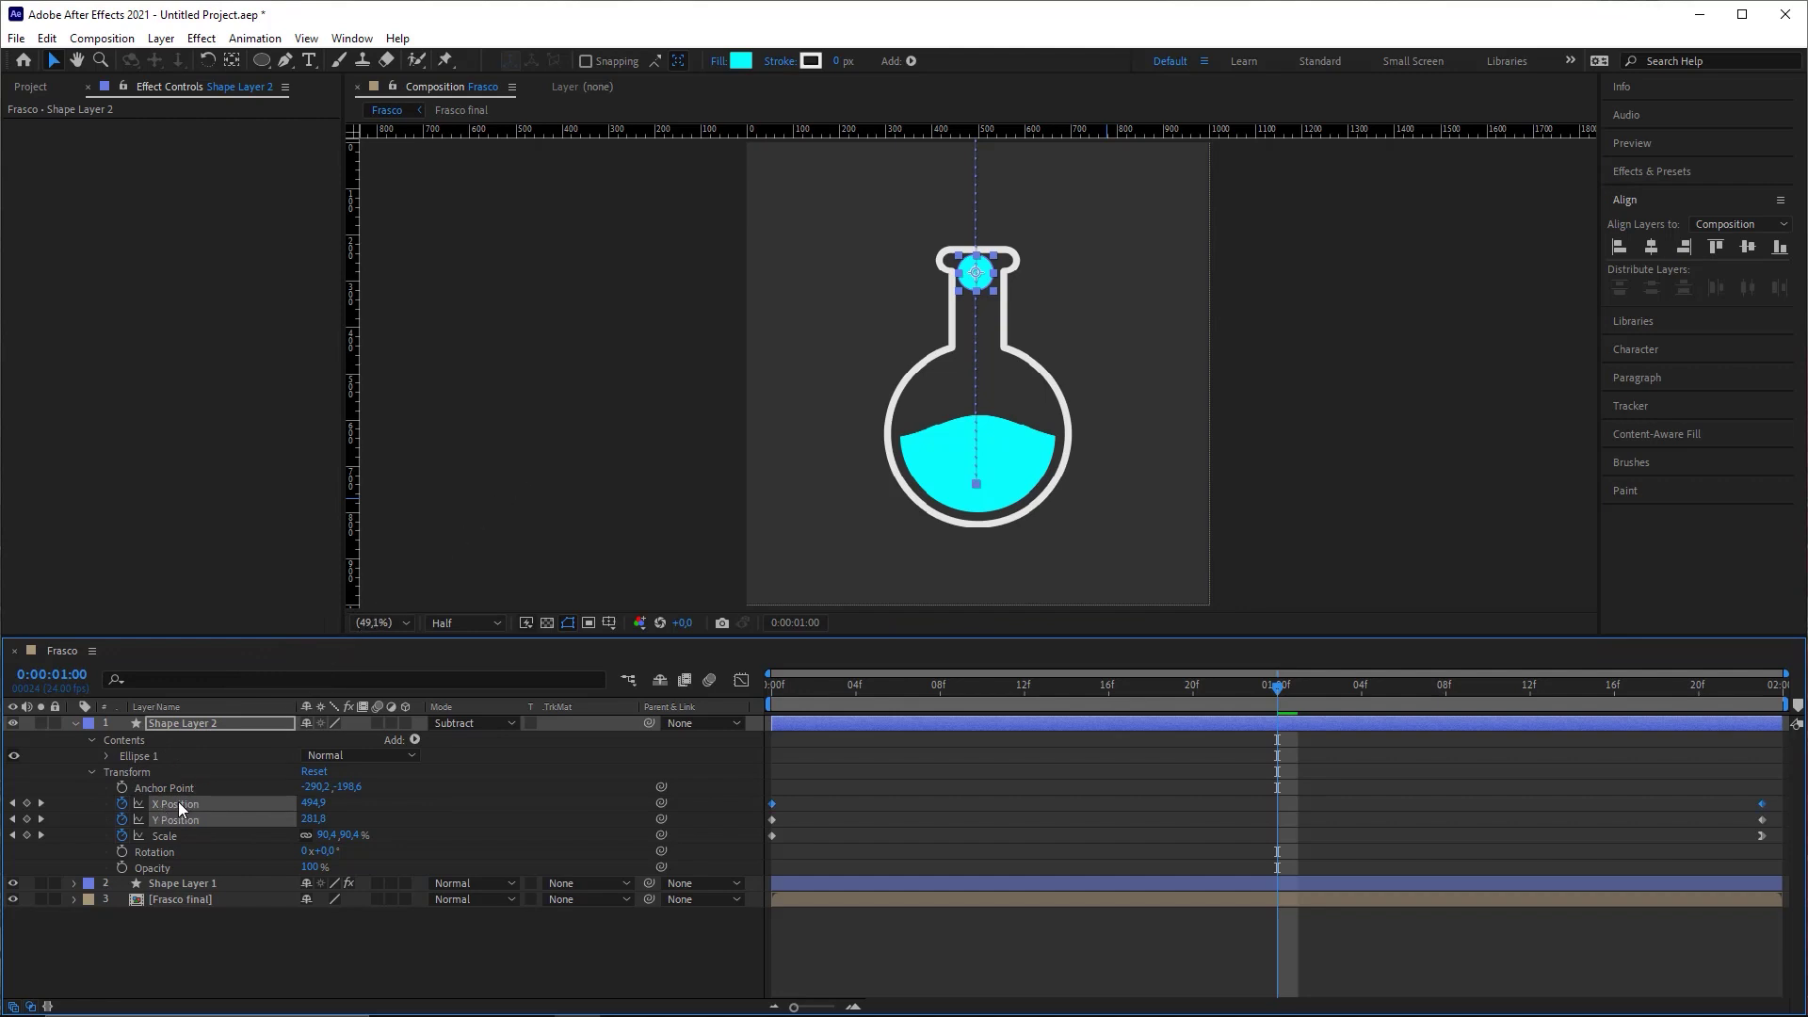
Step: Turn off keyframing for the circle's X Position, leaving only Y Position animated
{"action": "left_click", "coordinate": [178, 789]}
{"action": "left_click", "coordinate": [178, 805]}
{"action": "left_click", "coordinate": [157, 789]}
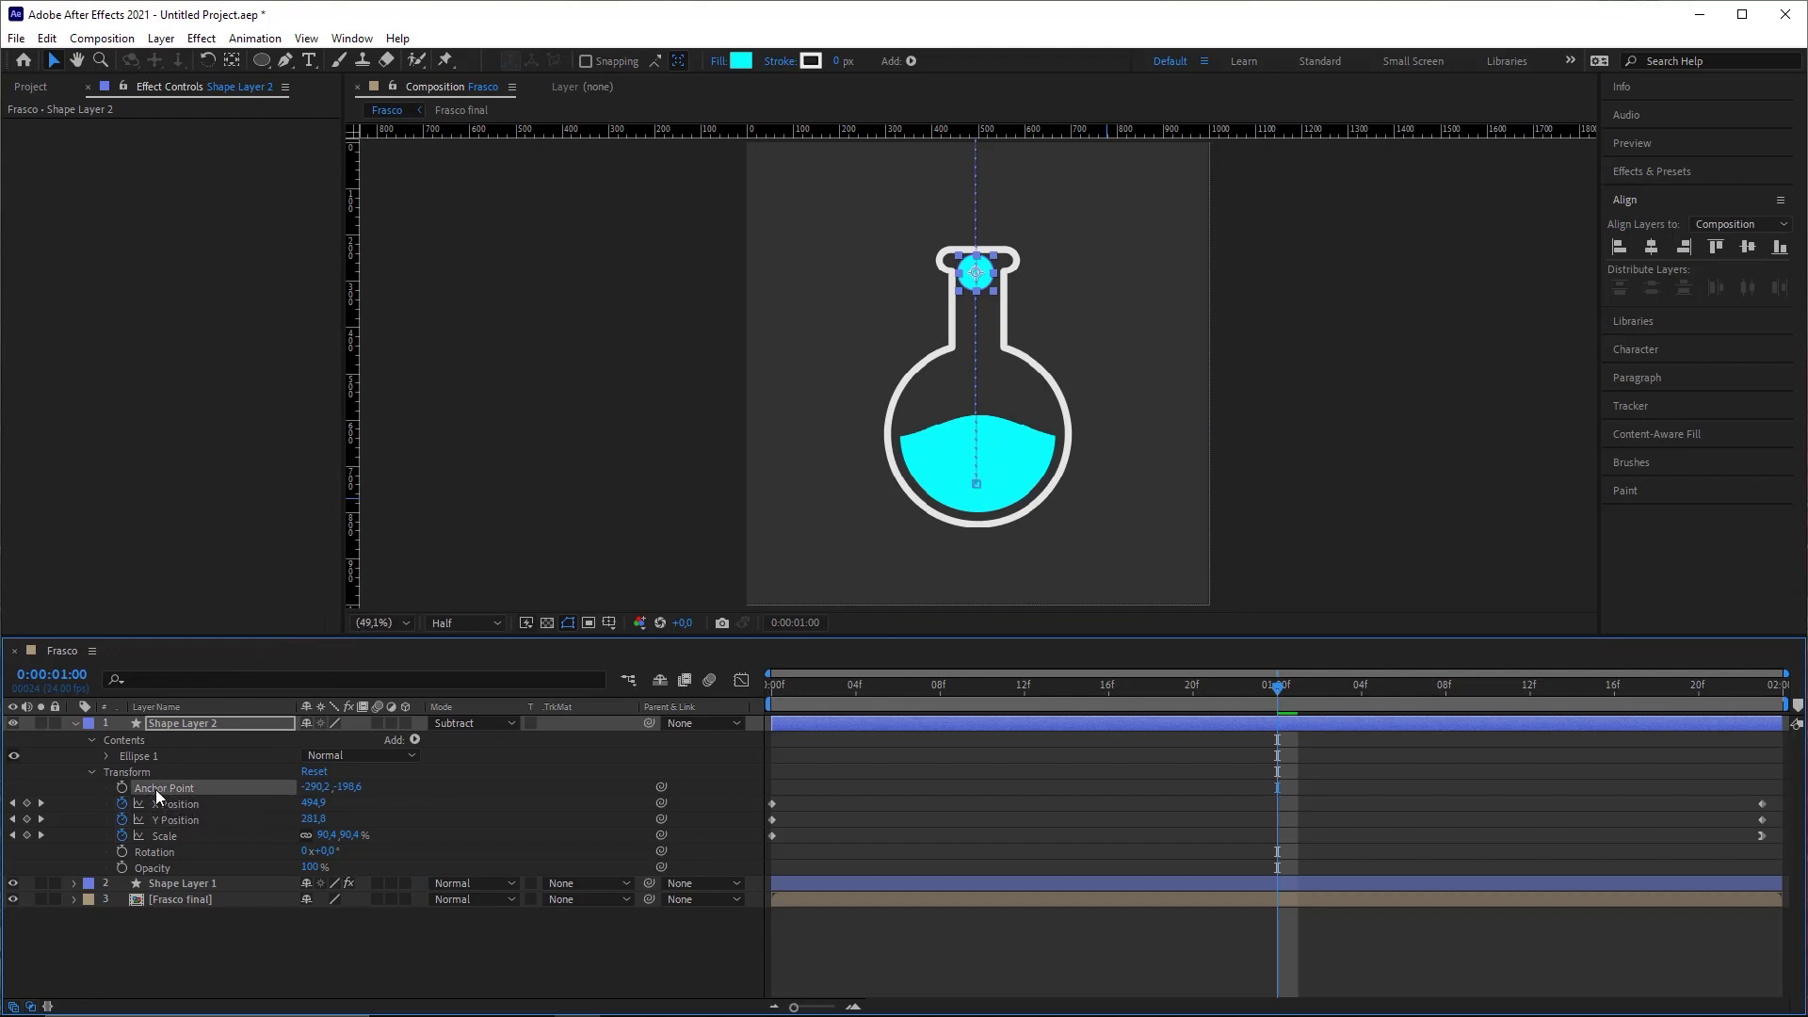
{"action": "left_click", "coordinate": [188, 805]}
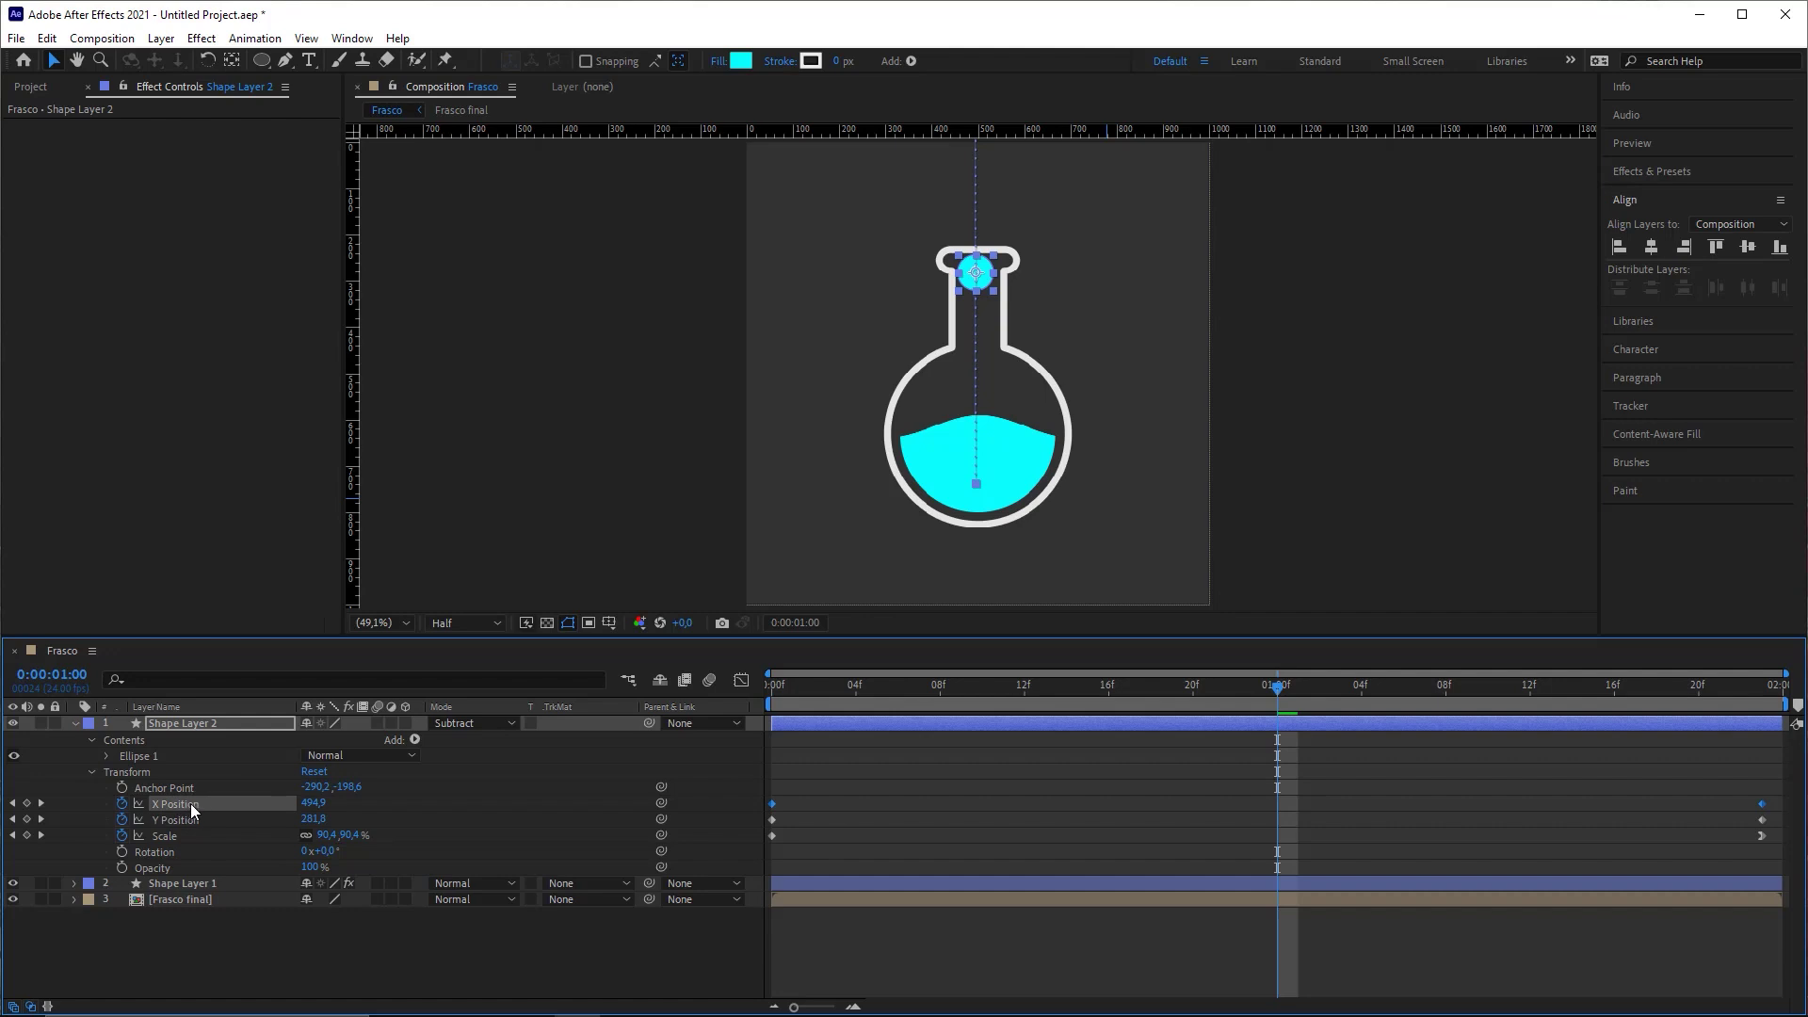
{"action": "left_click", "coordinate": [121, 803]}
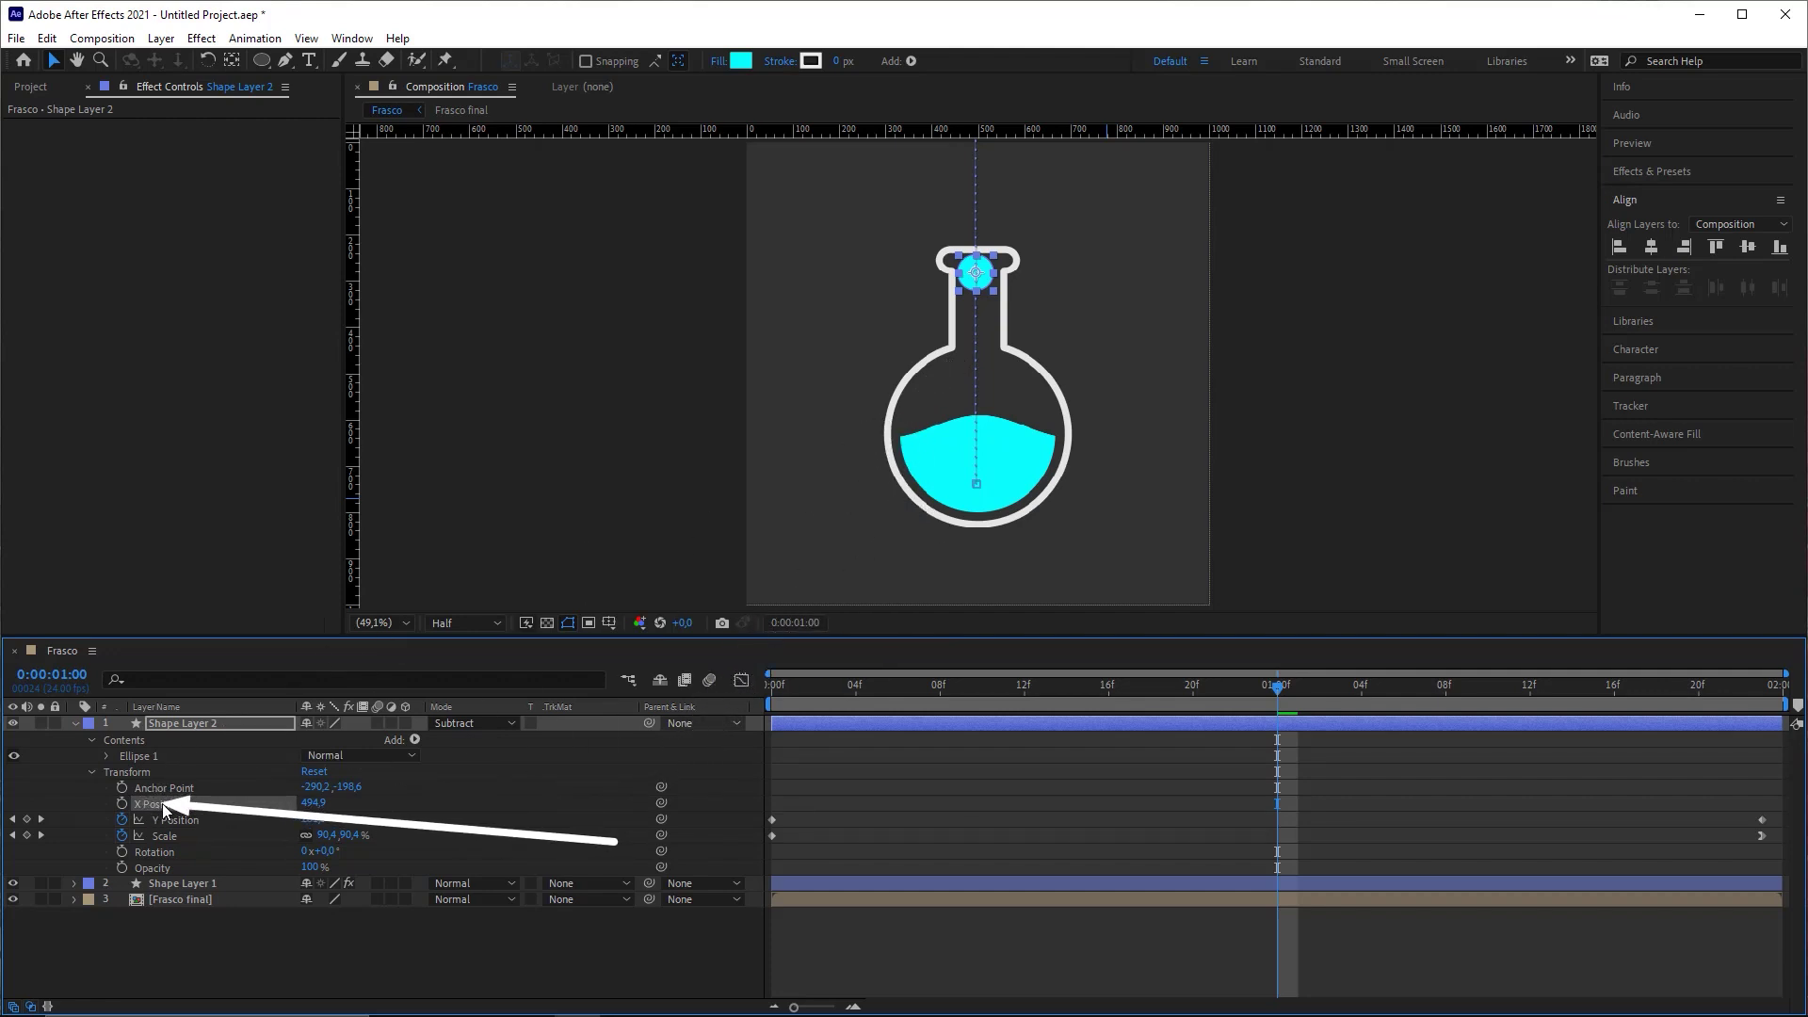
Step: Preview the circle's vertical-only movement from the first frame
{"action": "left_click_drag", "start_coordinate": [806, 688], "coordinate": [730, 708]}
{"action": "key", "text": "space"}
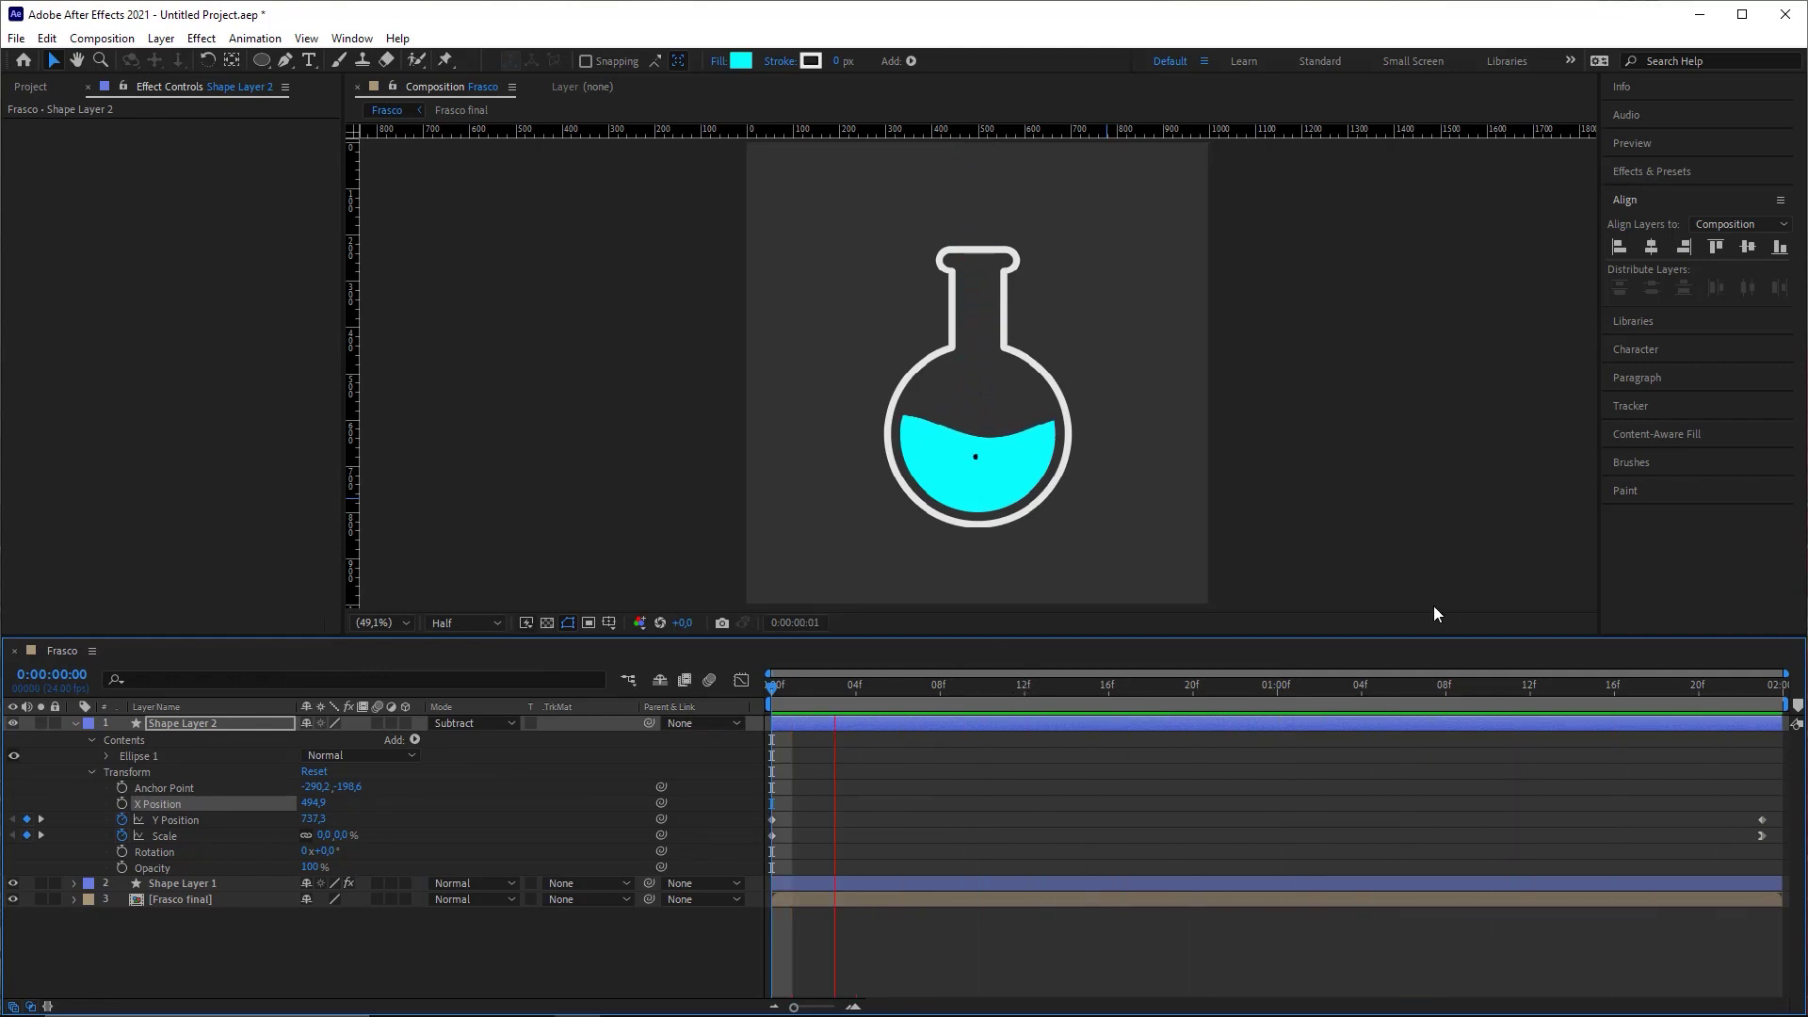
{"action": "key", "text": "space"}
Step: At 0:00:01:00, lower the circle to Y about 532, just above the liquid, and preview from the first frame
{"action": "left_click_drag", "start_coordinate": [874, 695], "coordinate": [1280, 708]}
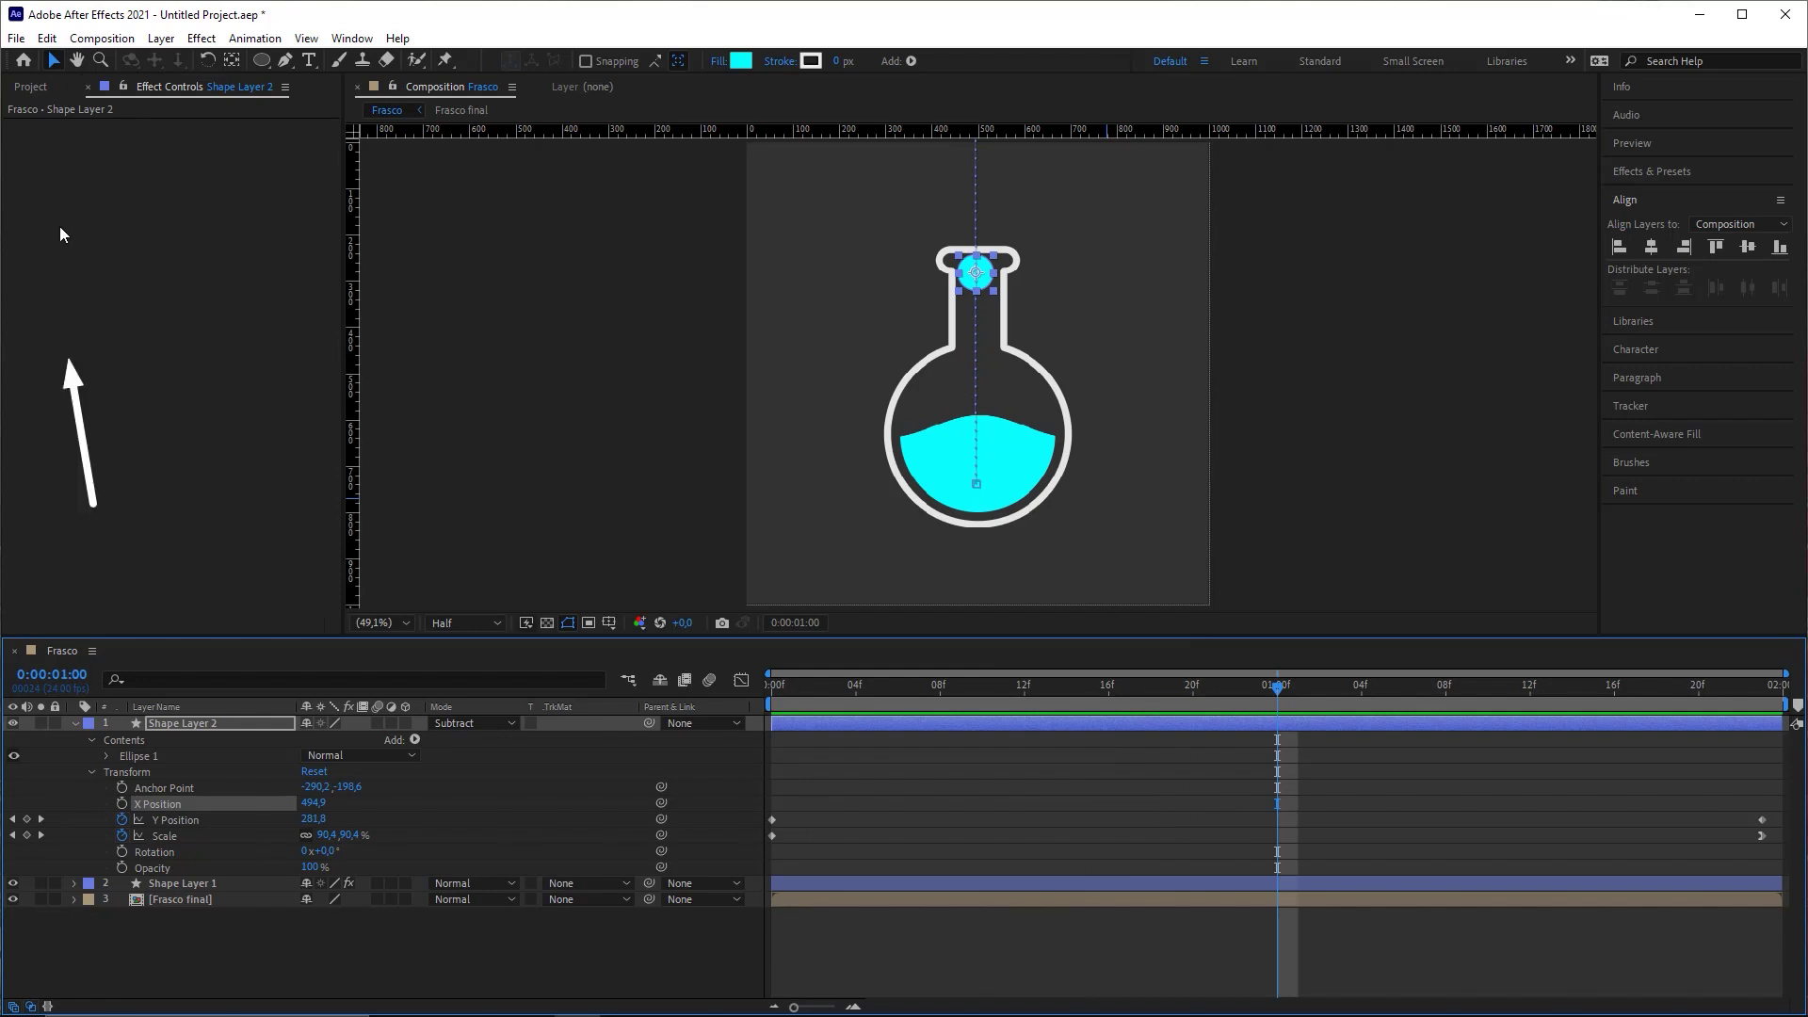
{"action": "left_click_drag", "start_coordinate": [962, 269], "coordinate": [971, 408]}
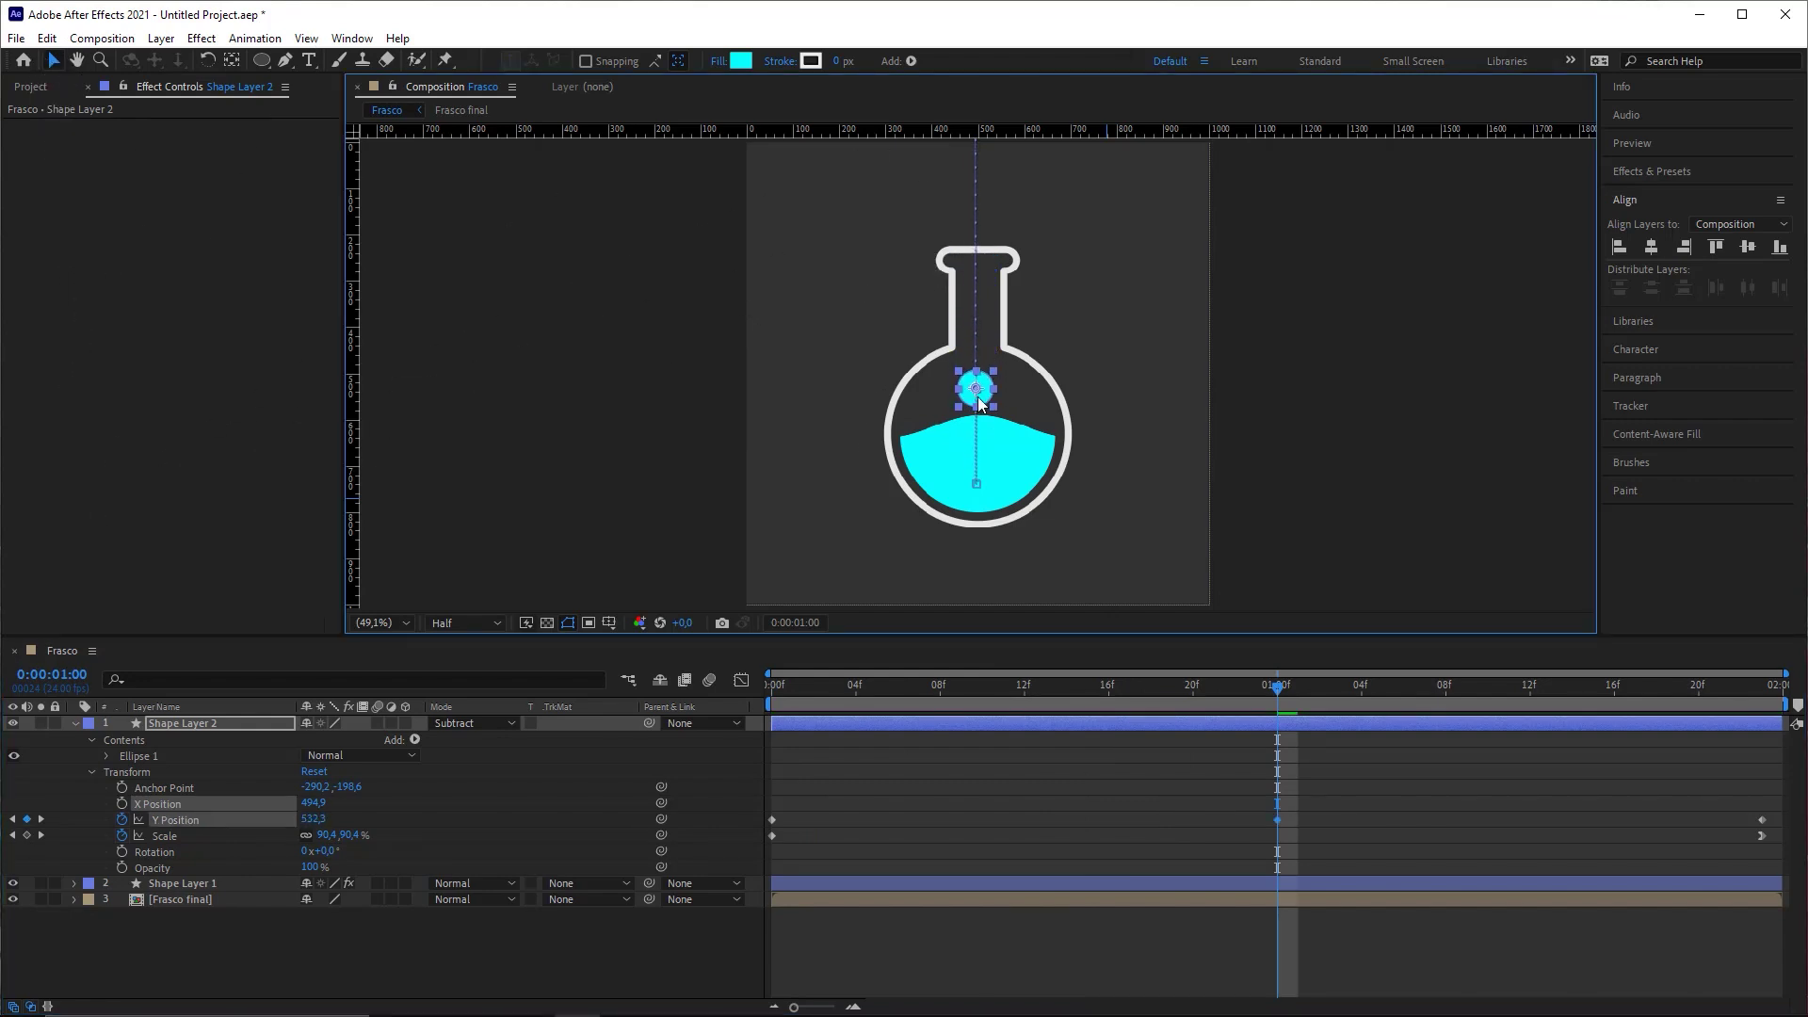
{"action": "left_click_drag", "start_coordinate": [1148, 692], "coordinate": [699, 682]}
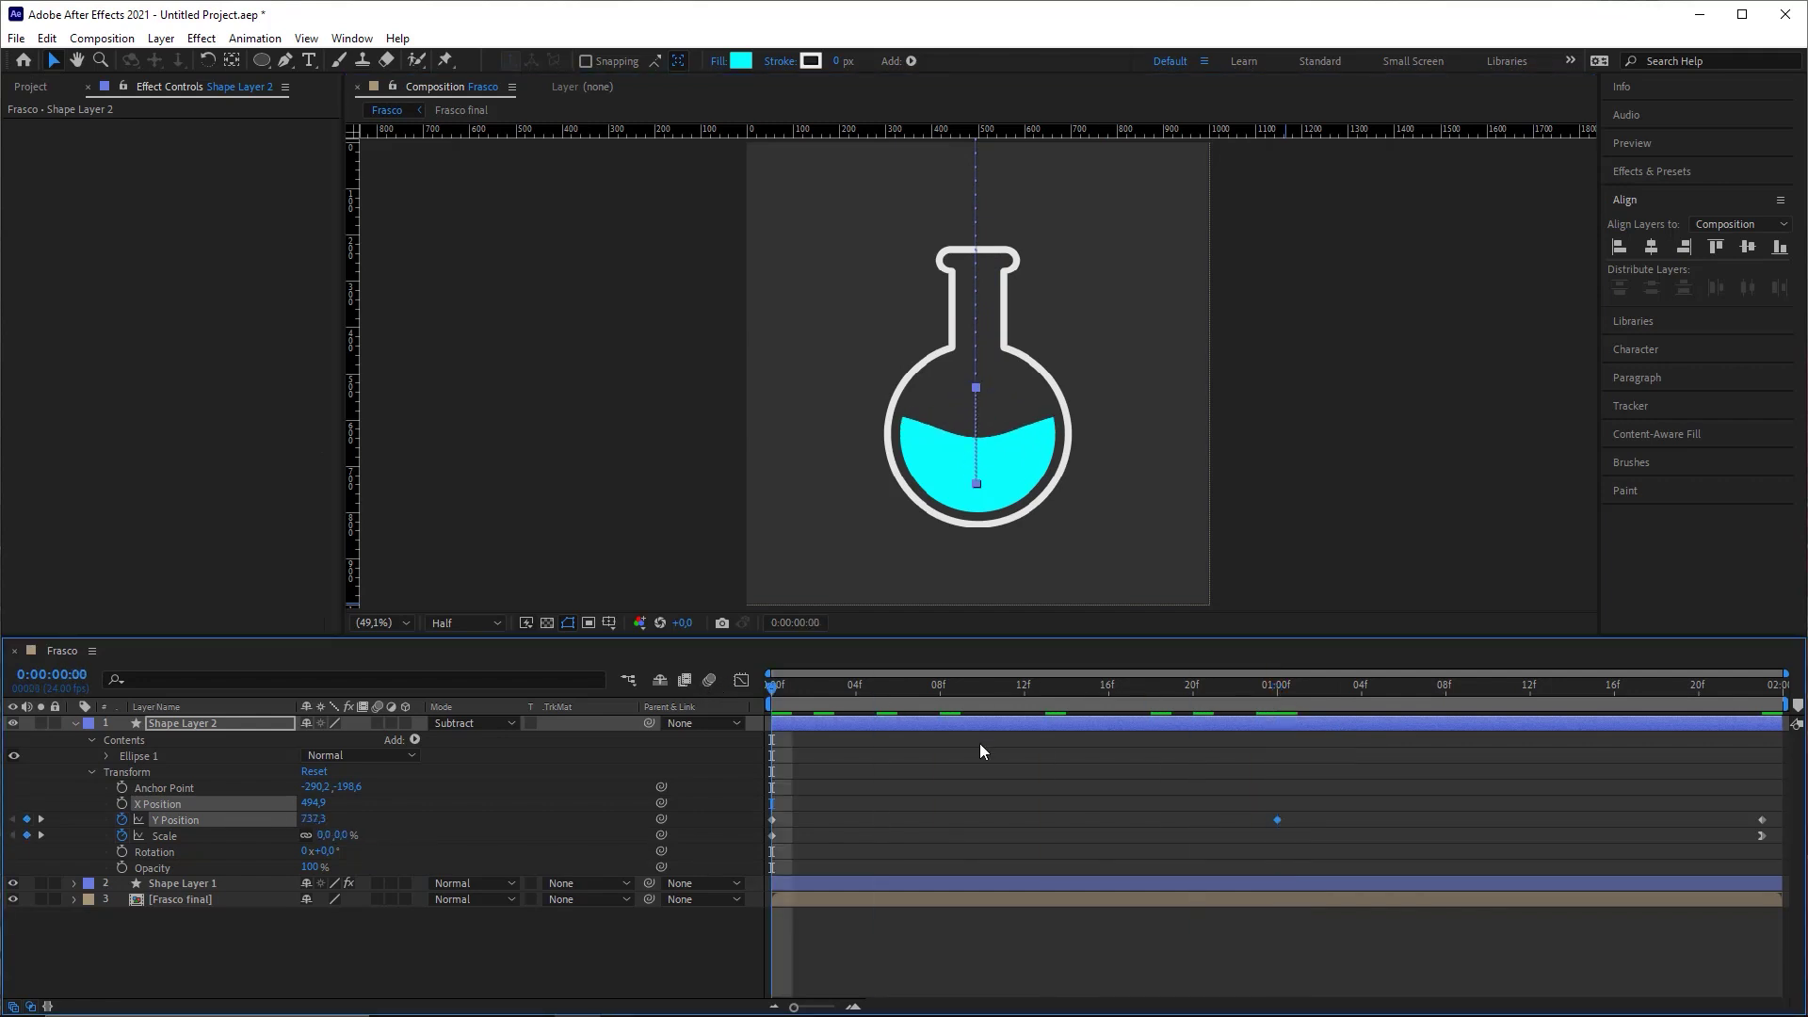
{"action": "left_click", "coordinate": [980, 746]}
{"action": "key", "text": "space"}
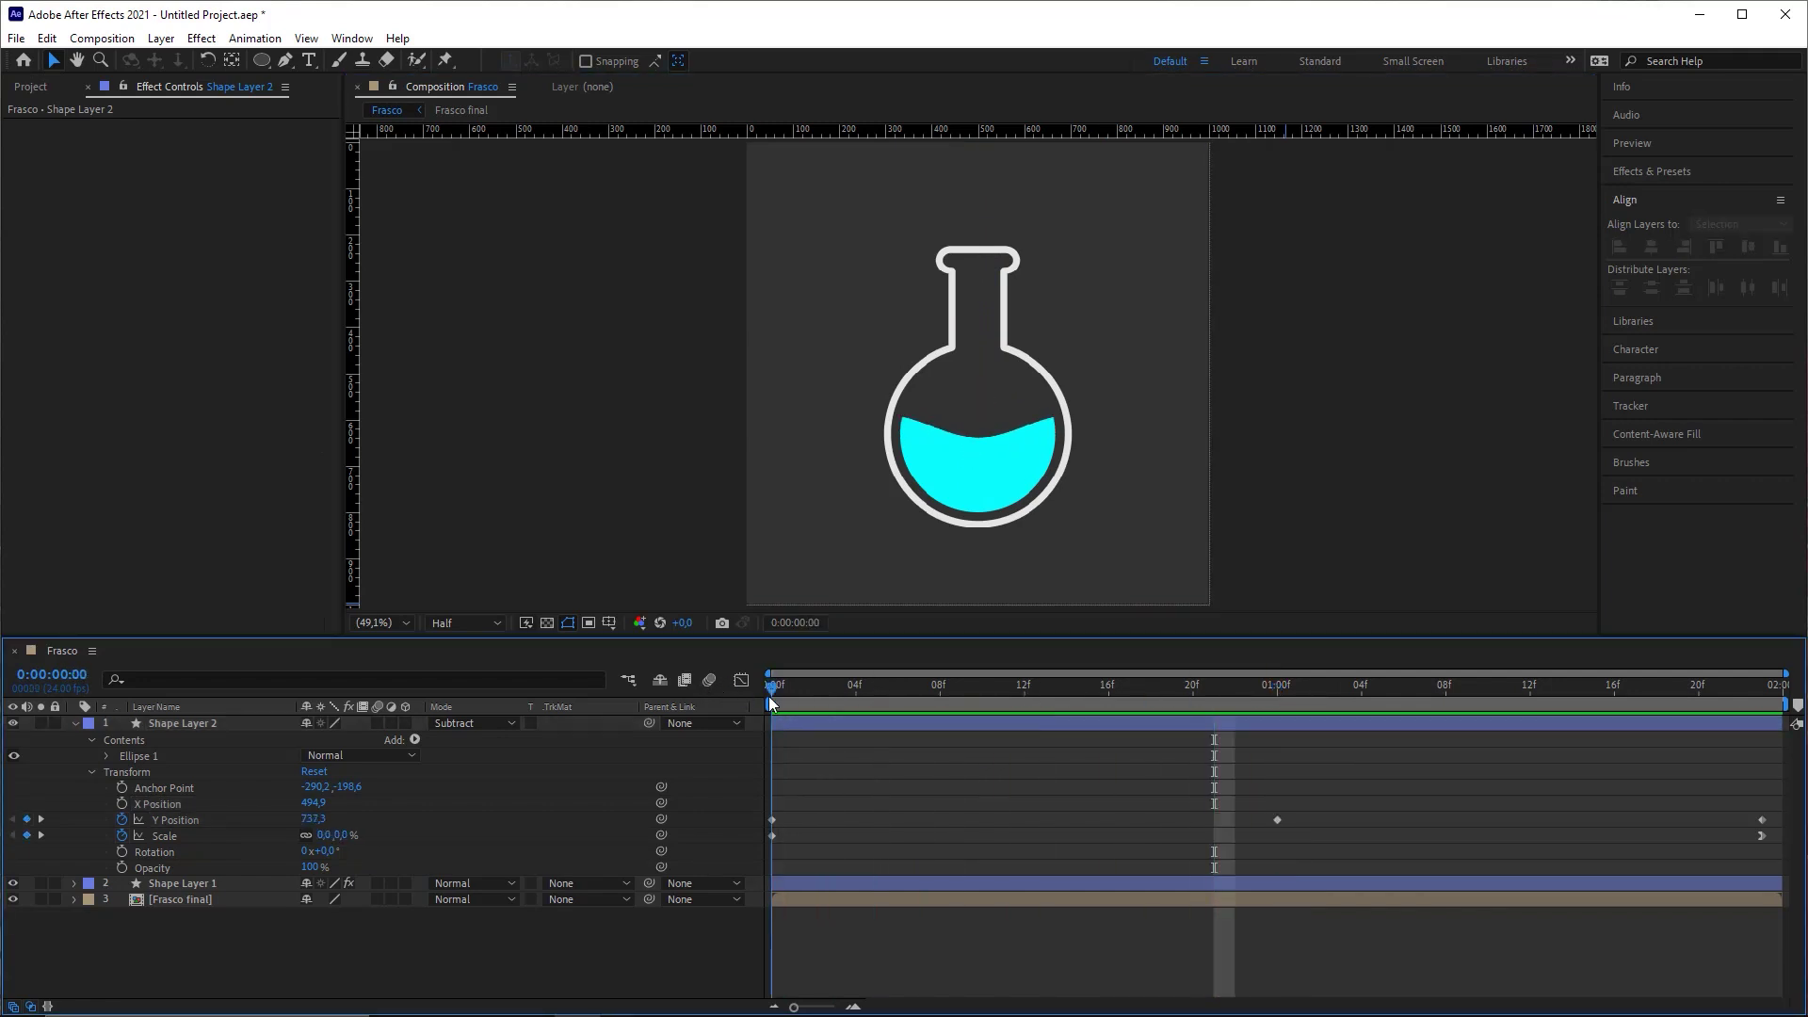
Step: Replay the circle's adjusted rise from the start and return to the first frame
{"action": "left_click_drag", "start_coordinate": [1164, 698], "coordinate": [740, 763]}
{"action": "key", "text": "space"}
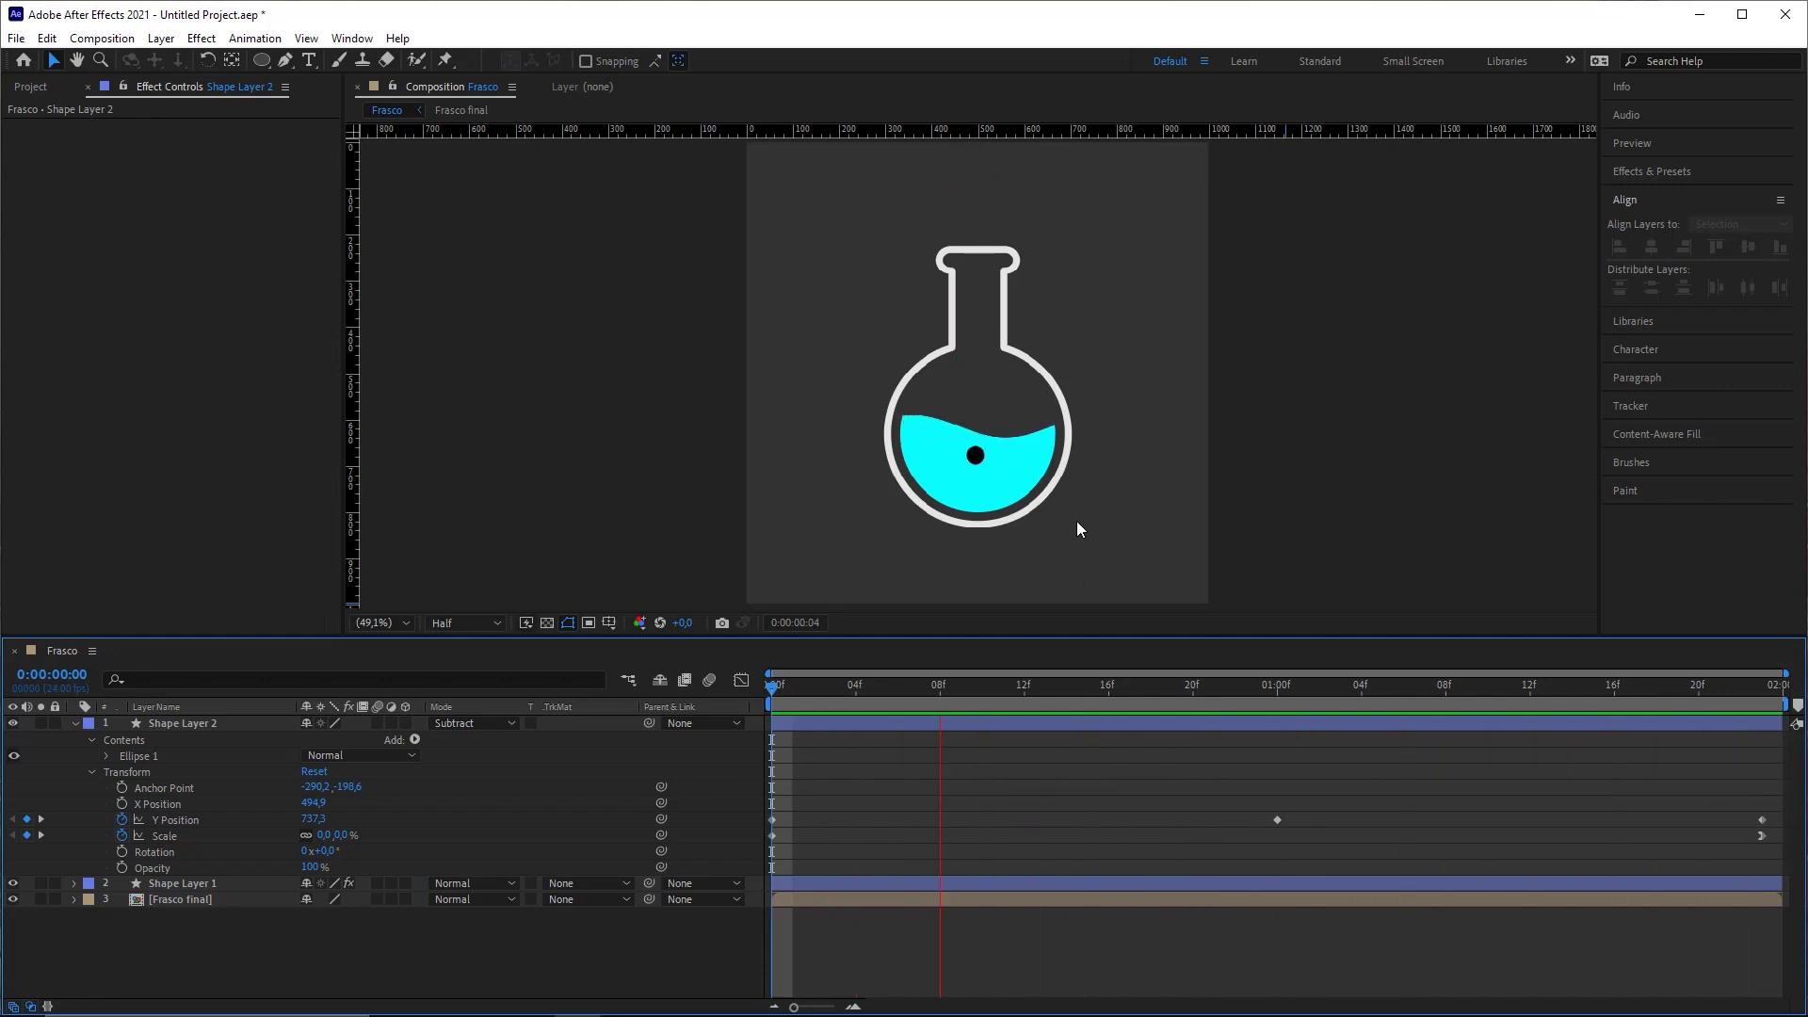
{"action": "key", "text": "space"}
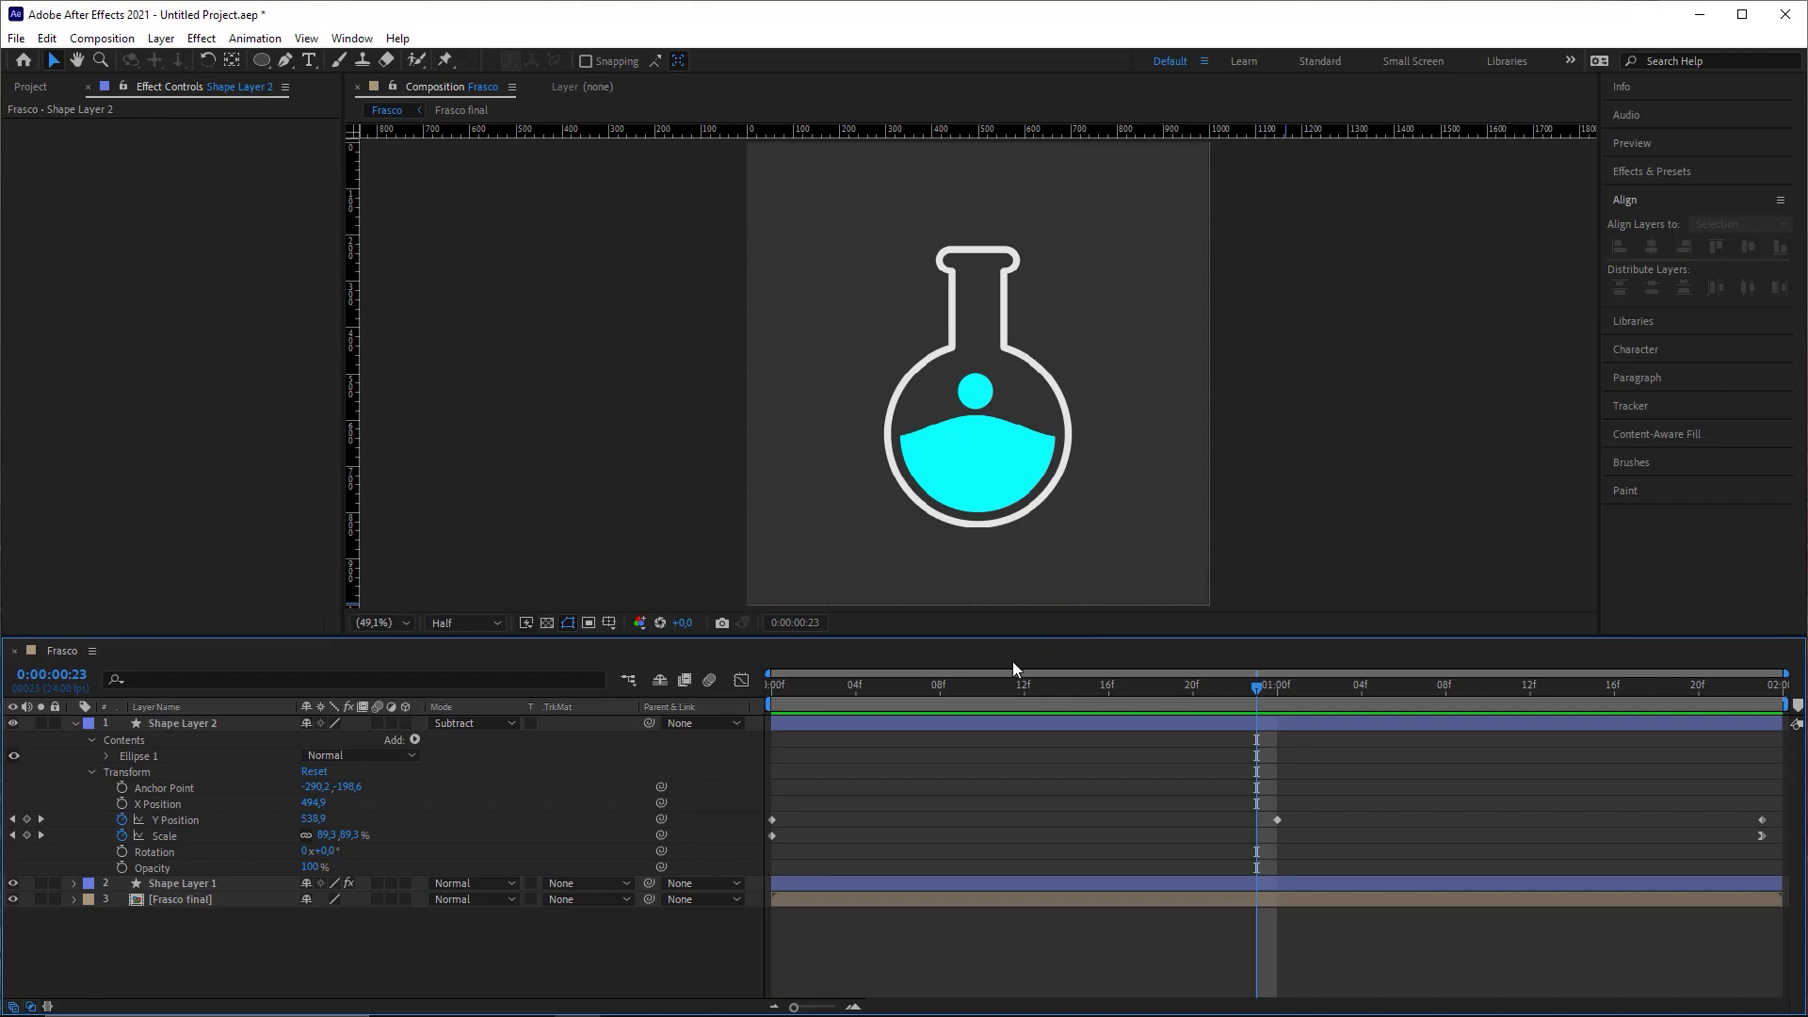
{"action": "left_click_drag", "start_coordinate": [828, 684], "coordinate": [723, 696]}
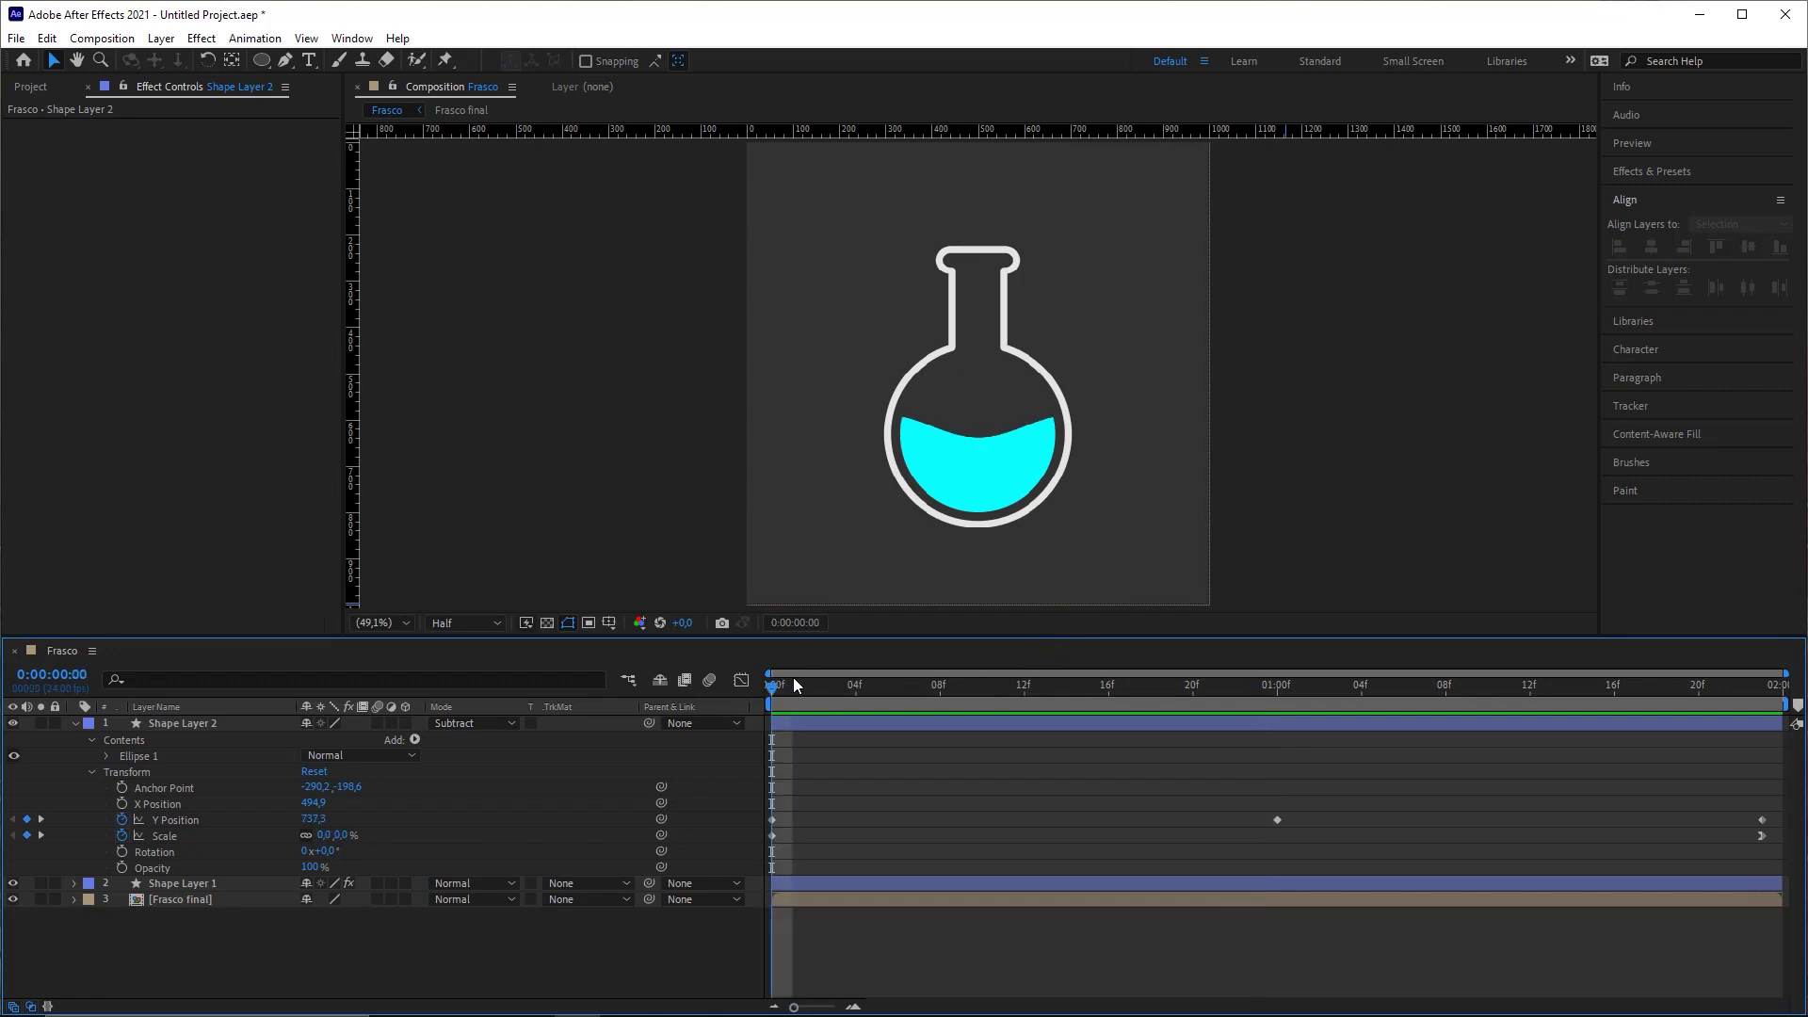
Step: In the speed graph, ease Shape Layer 2's Y Position out of its first keyframe from 0 px/sec, extending the handle to about frame 12
{"action": "left_click", "coordinate": [740, 681]}
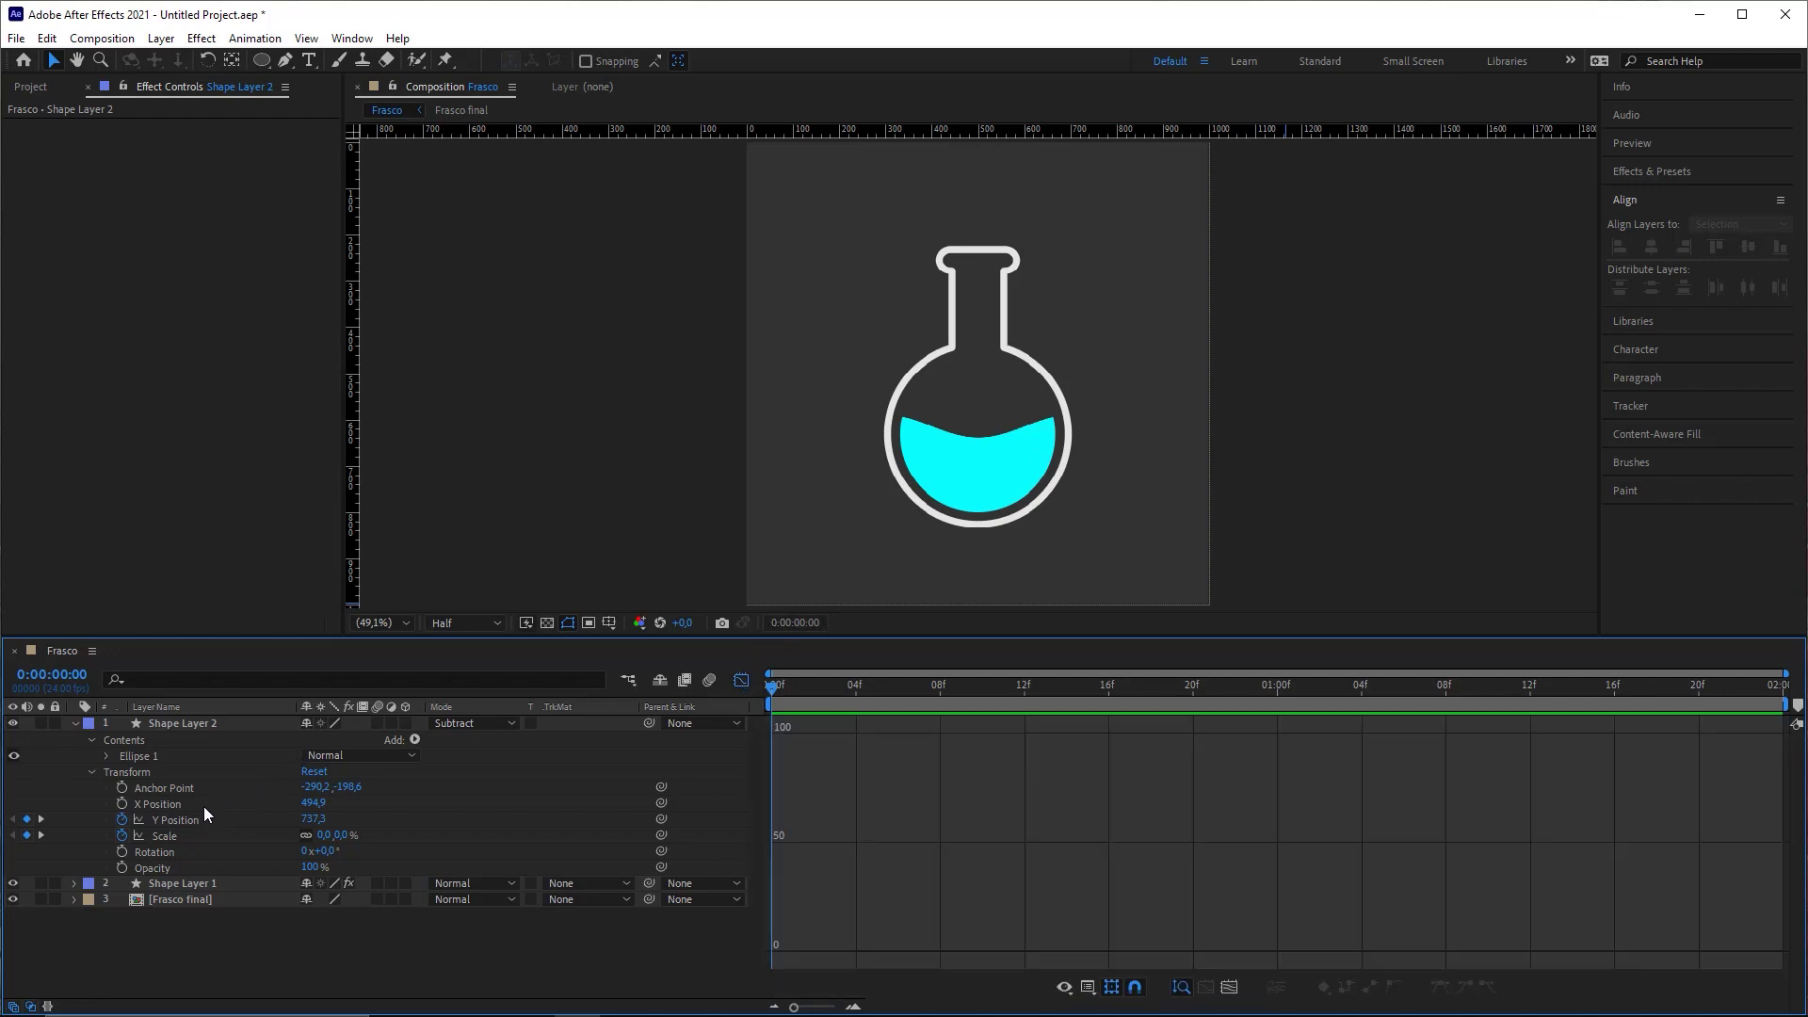
{"action": "left_click", "coordinate": [173, 819]}
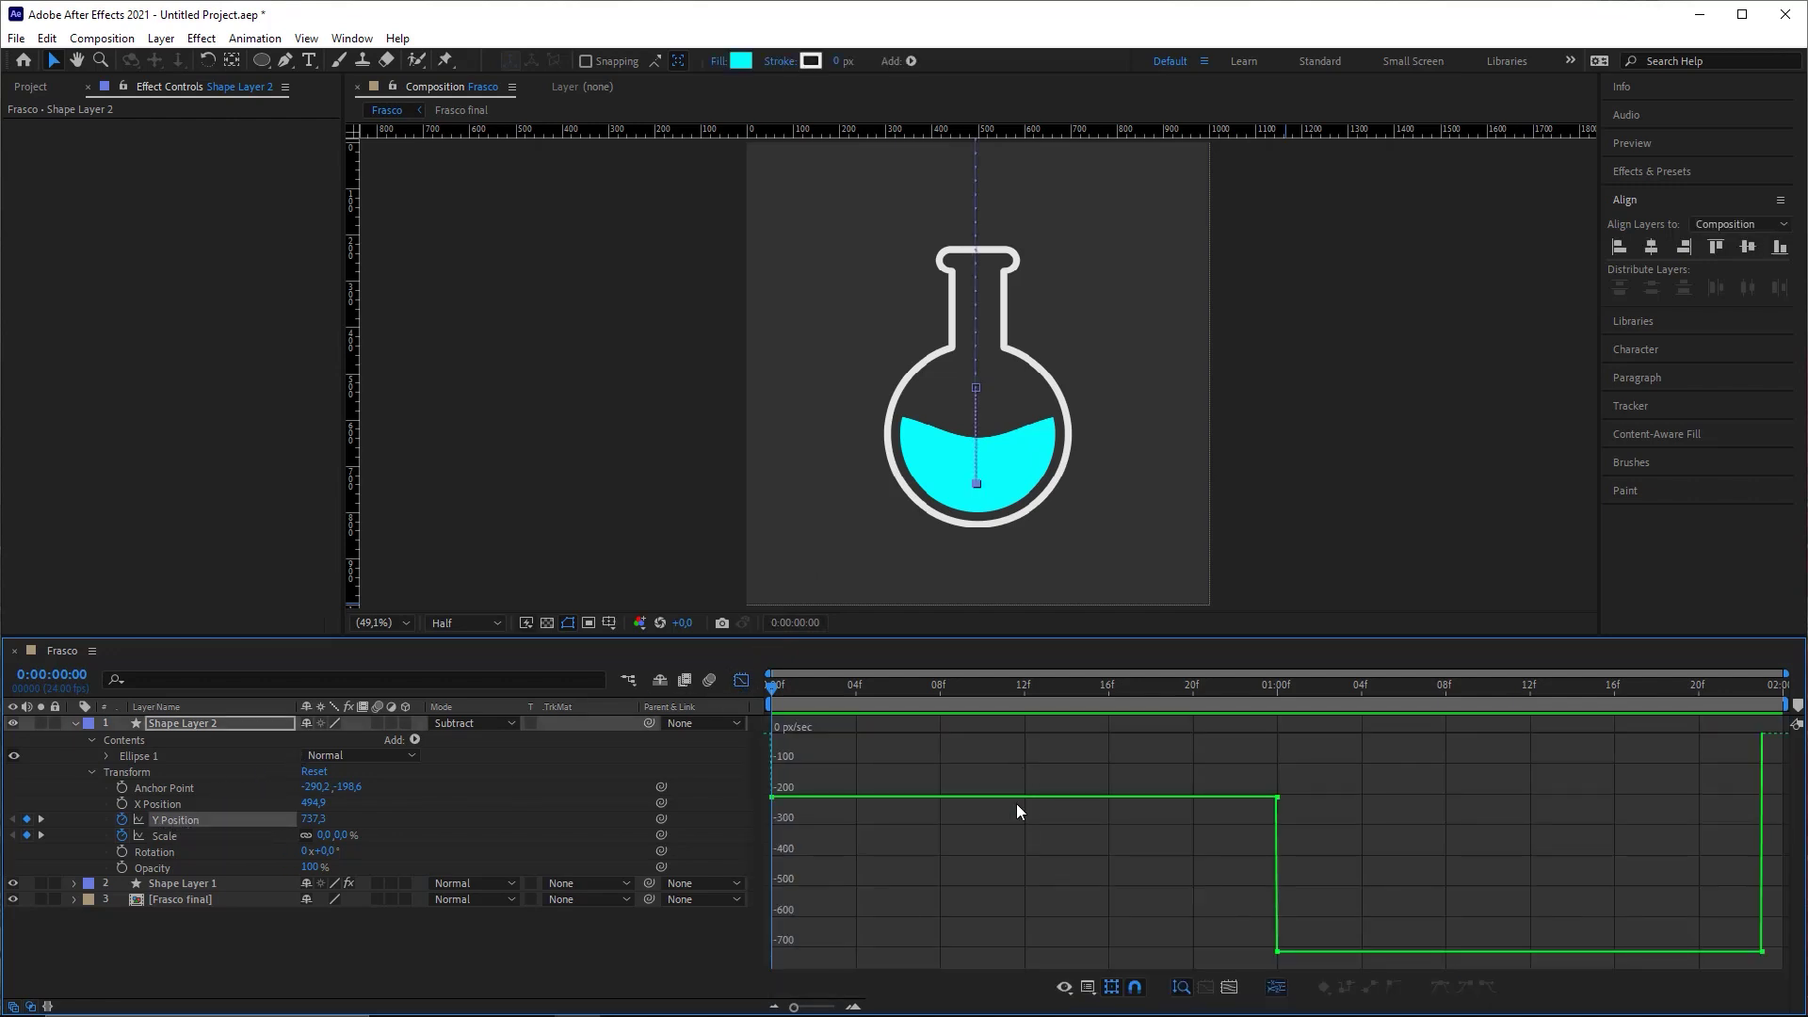
{"action": "left_click", "coordinate": [771, 798]}
{"action": "left_click_drag", "start_coordinate": [816, 799], "coordinate": [1079, 732]}
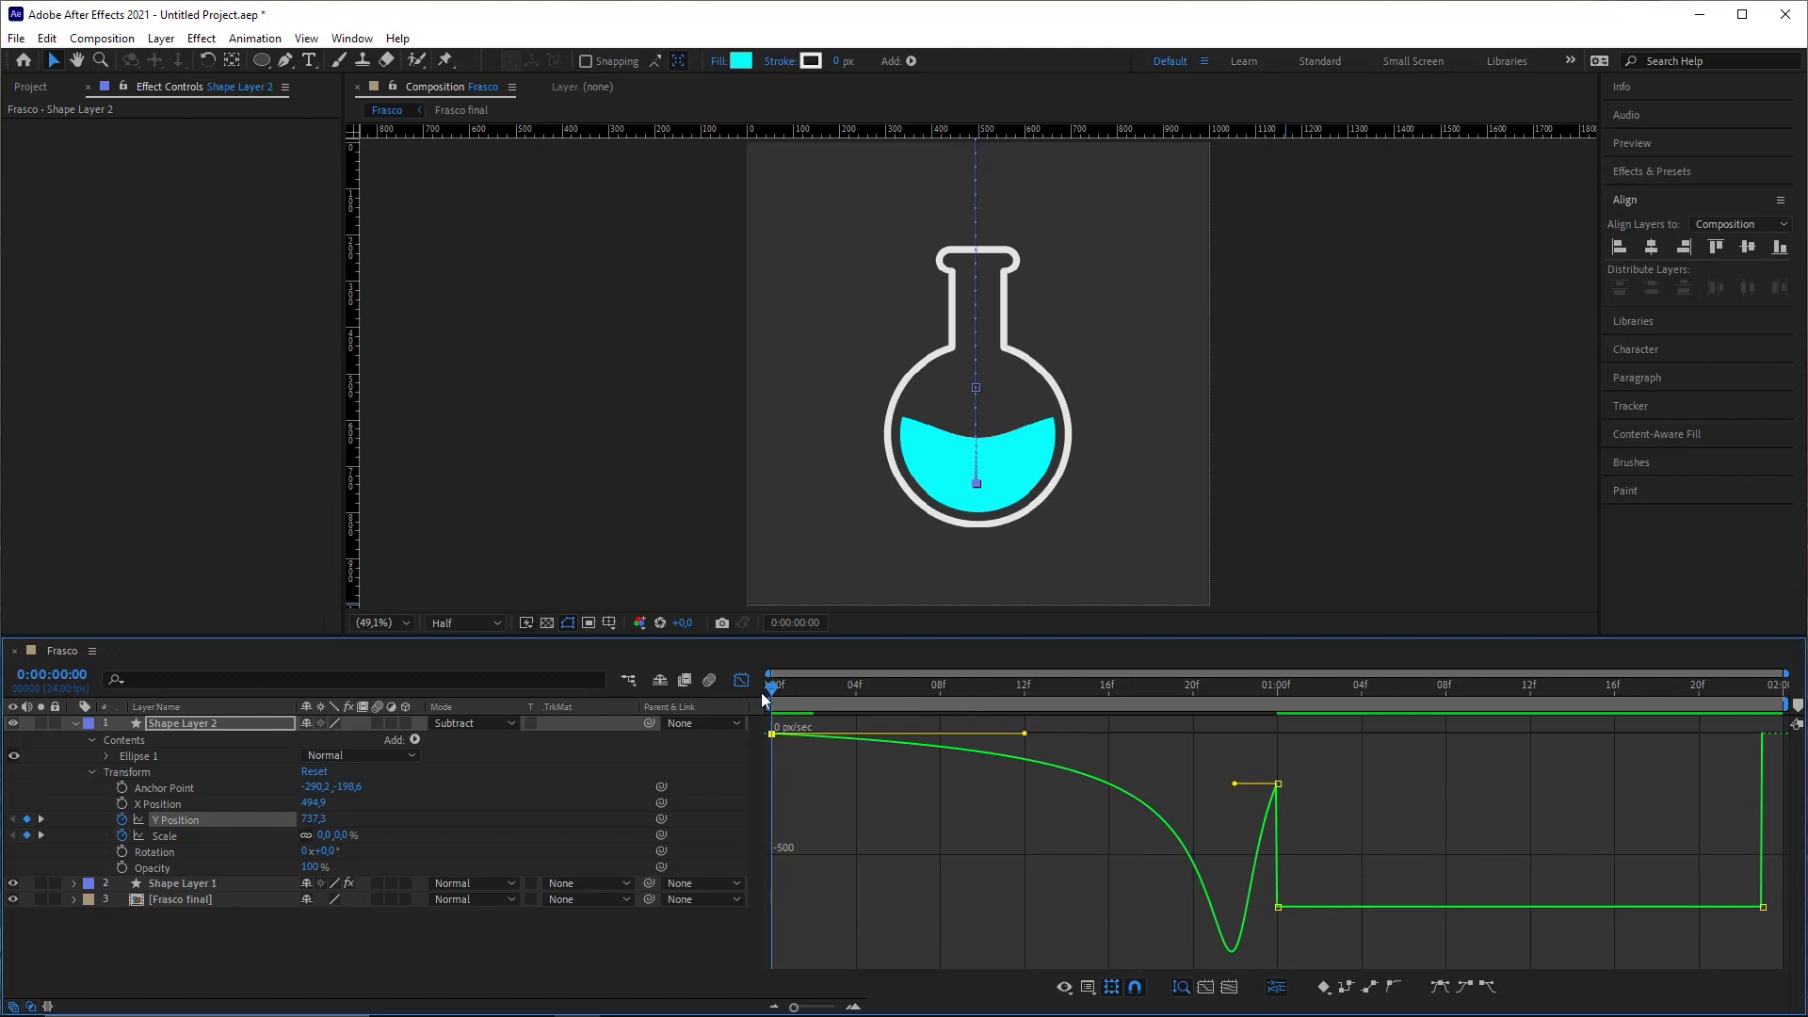
Step: Preview the circle's slow start from the first frame, replaying from 0:00:00:14 and 0:00:00:10
{"action": "key", "text": "space"}
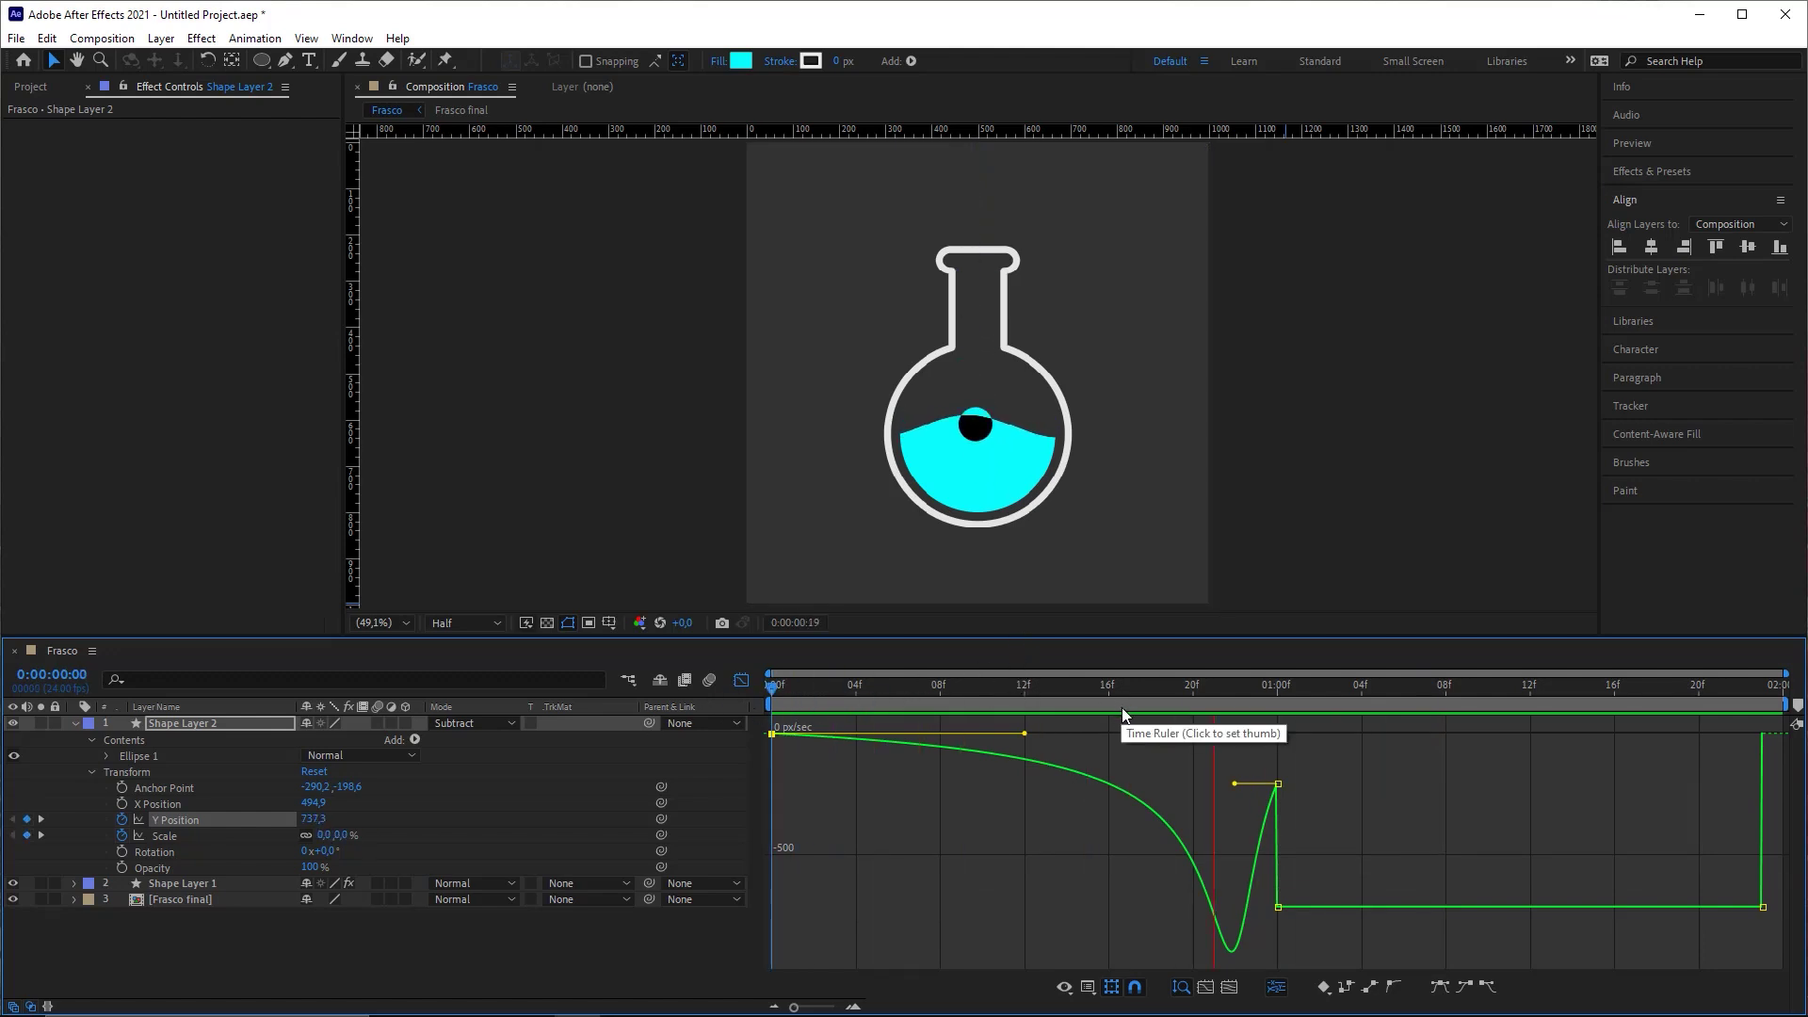
{"action": "left_click", "coordinate": [1067, 690]}
{"action": "key", "text": "space"}
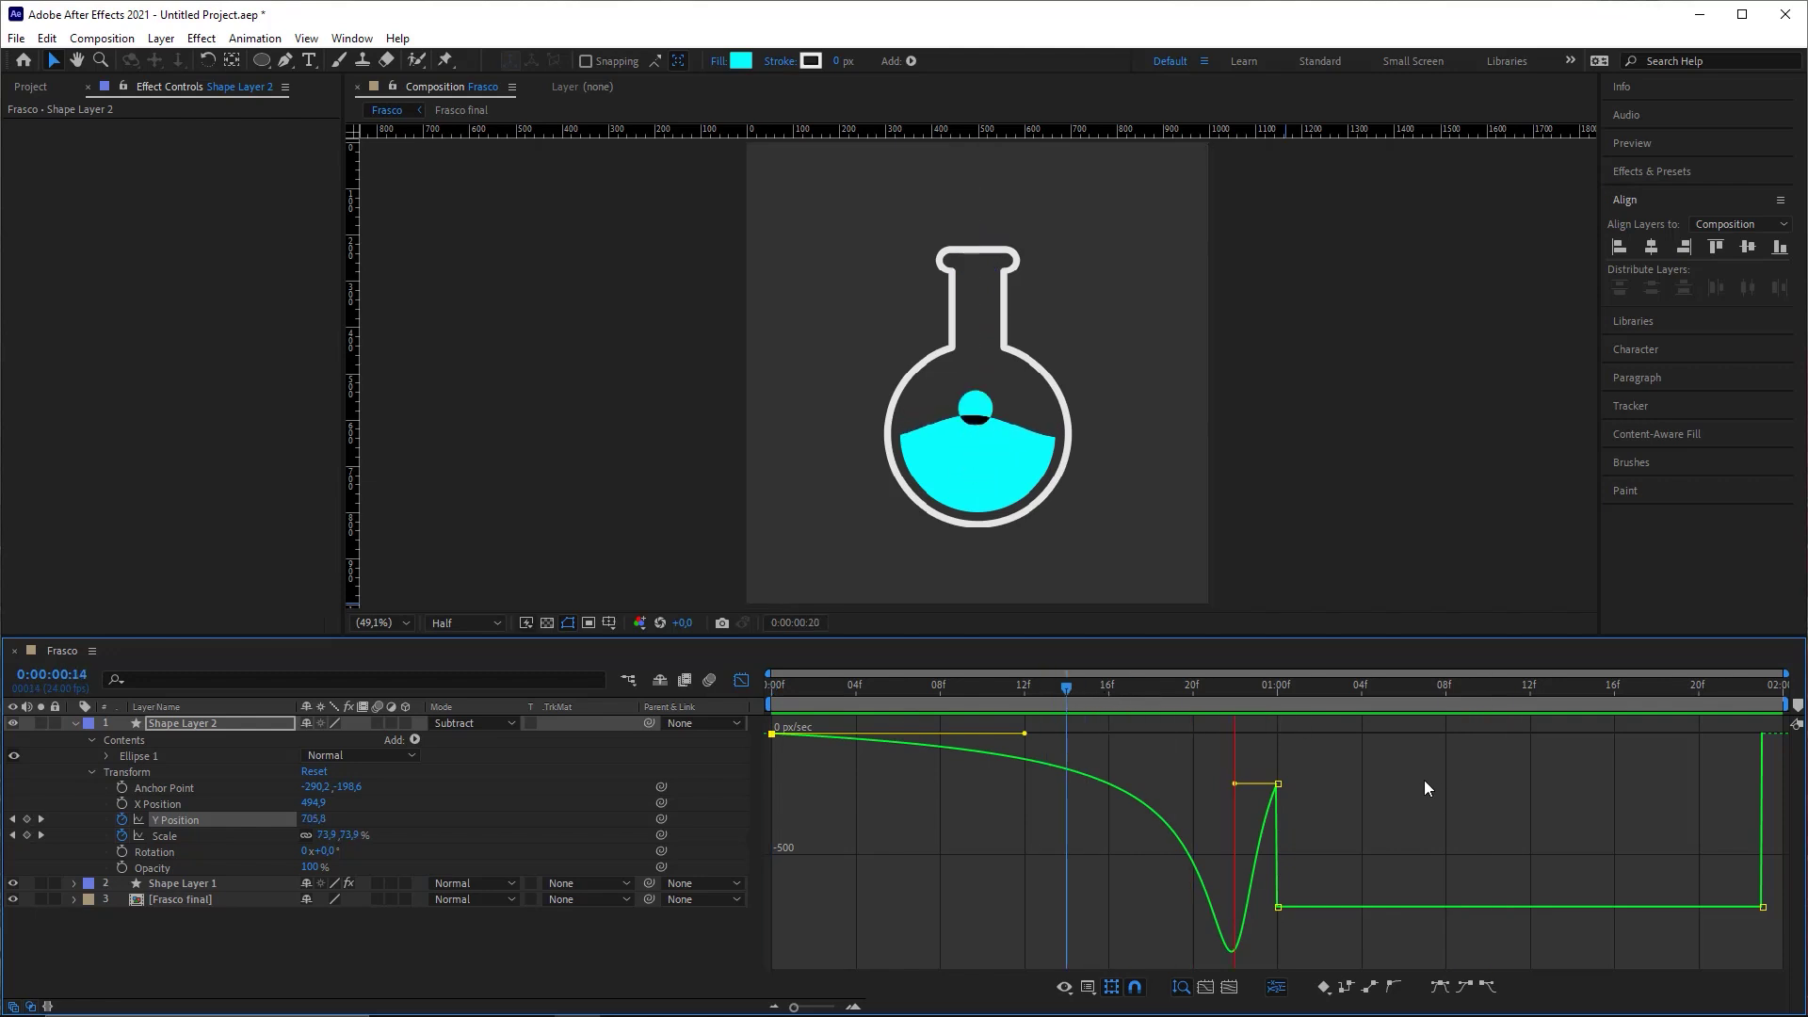
{"action": "left_click", "coordinate": [983, 689]}
{"action": "key", "text": "space"}
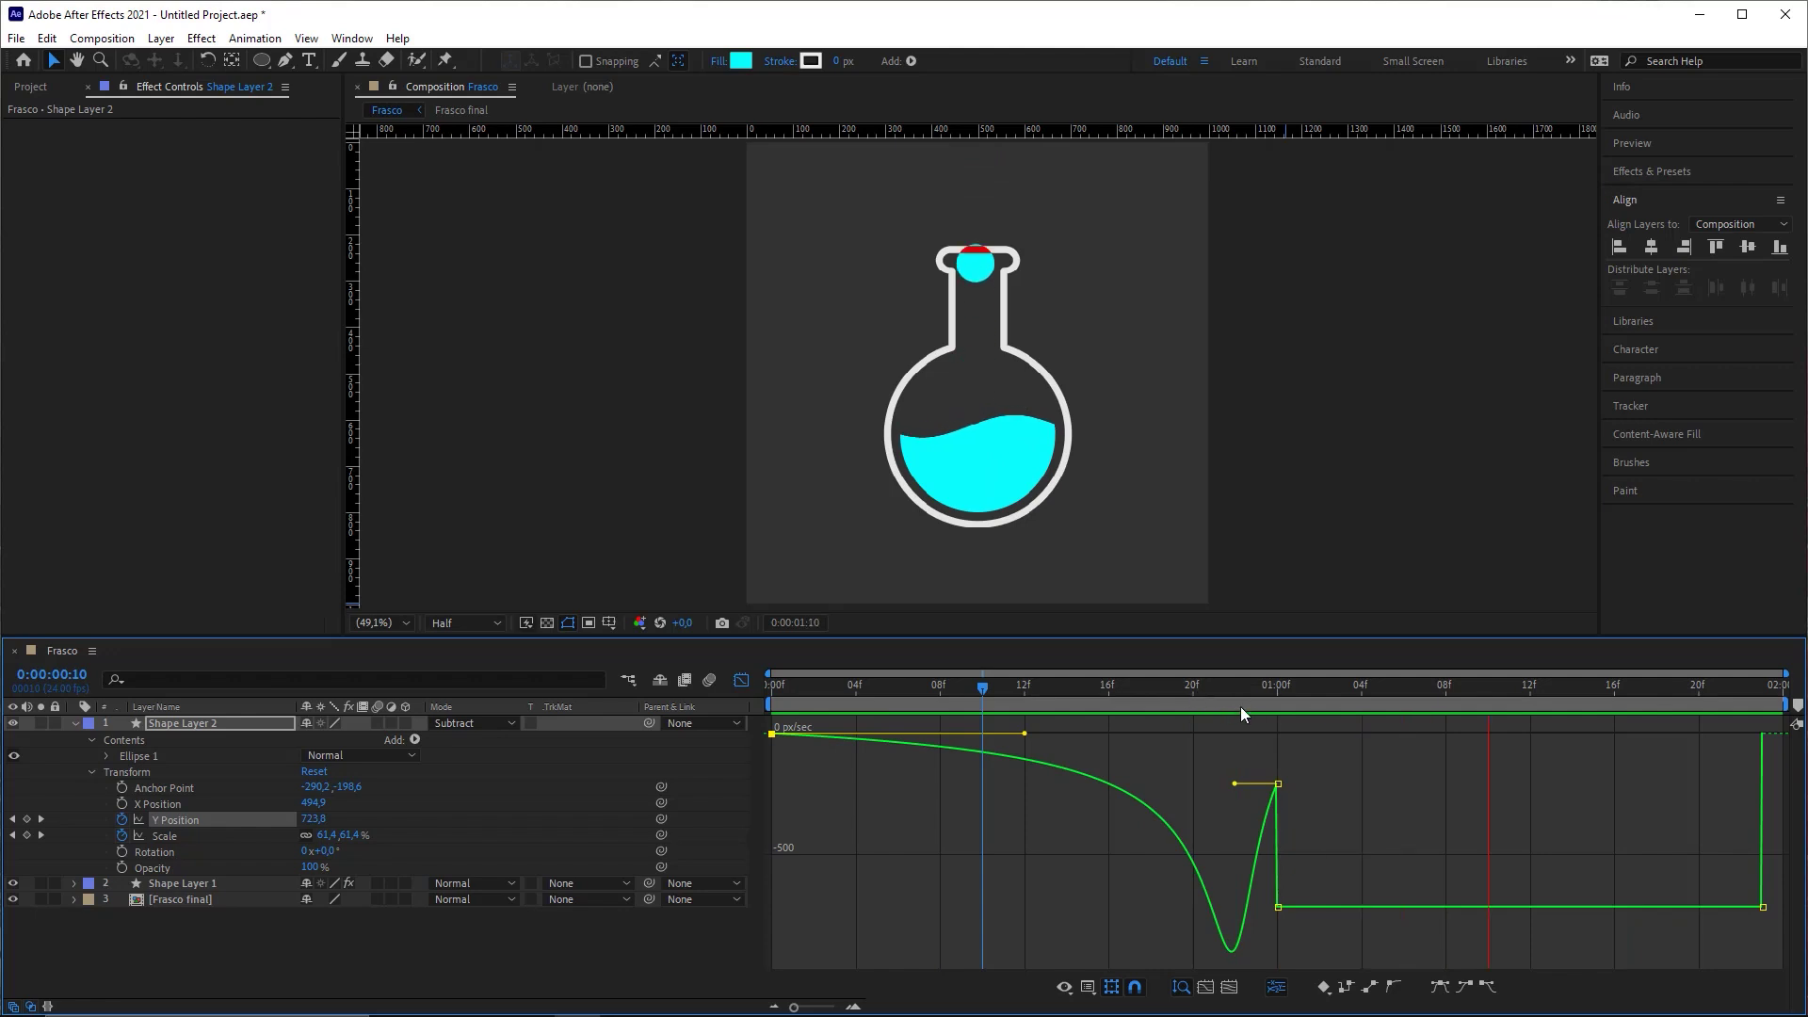
Step: Ease the outgoing speed of the Y Position keyframe at 0:00:01:00, level with its incoming speed and about halfway to the last keyframe
{"action": "left_click", "coordinate": [1280, 691]}
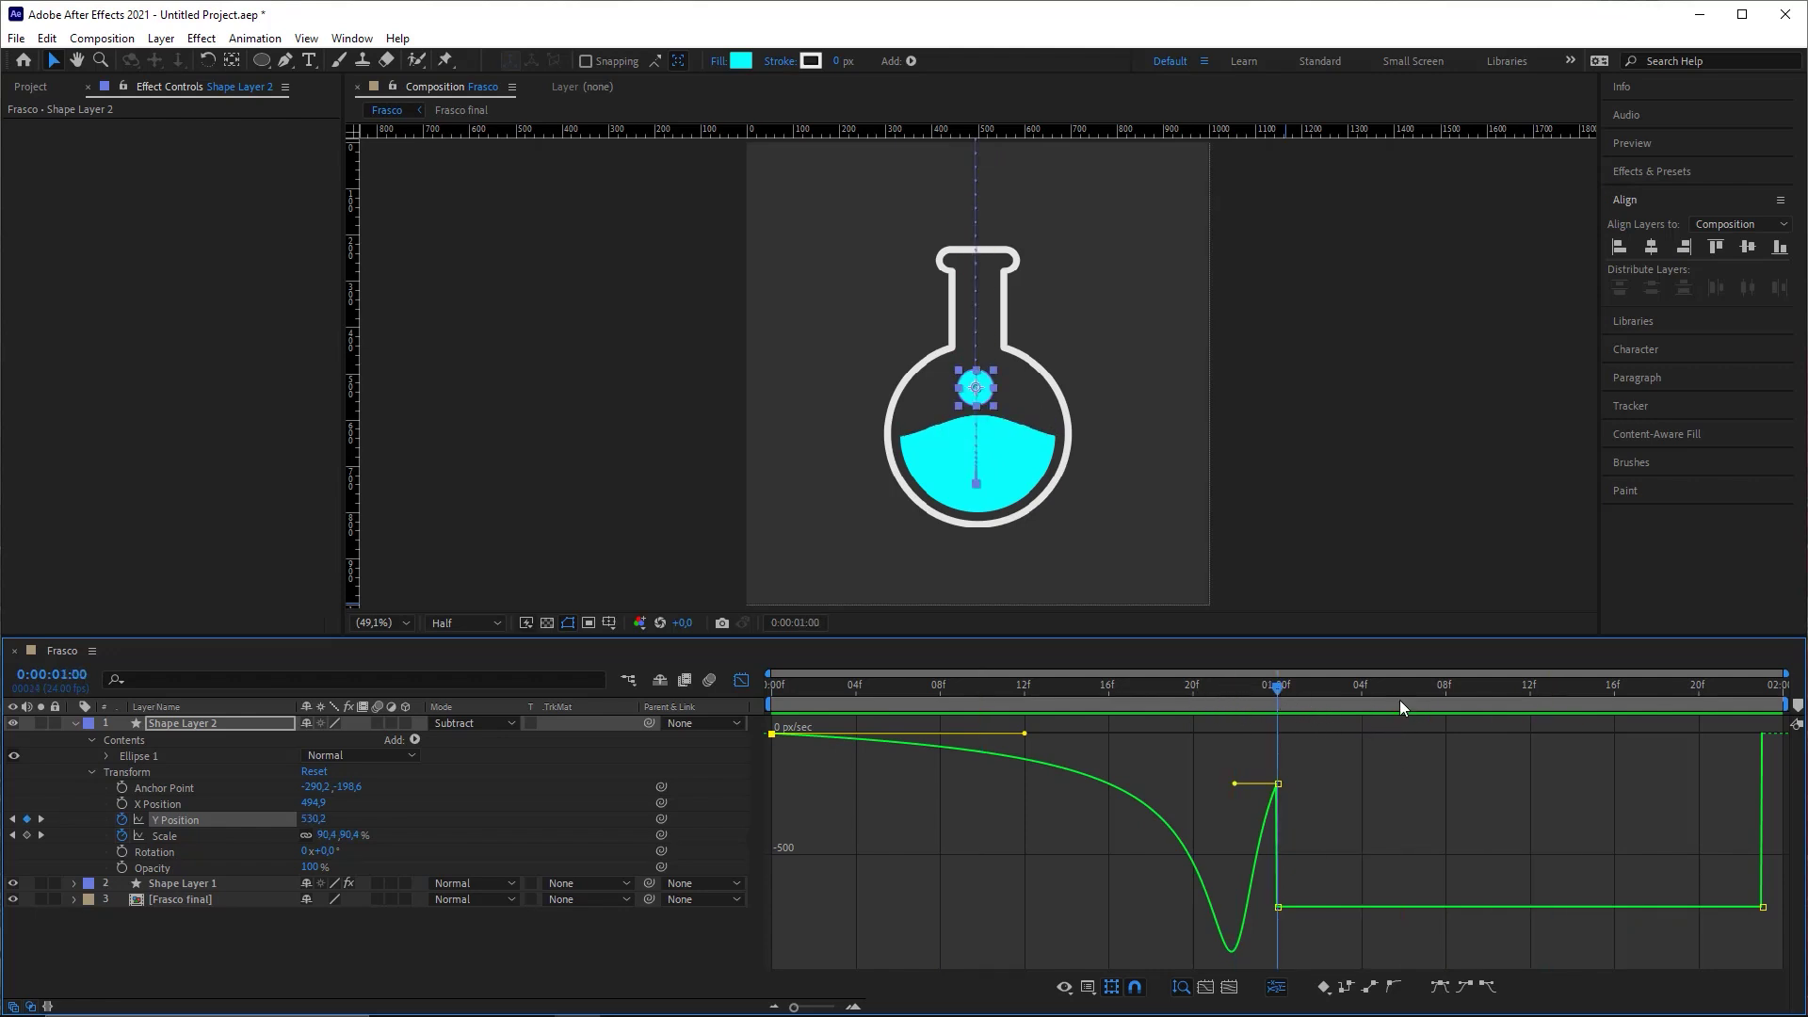
{"action": "left_click", "coordinate": [1277, 906]}
{"action": "left_click_drag", "start_coordinate": [1318, 906], "coordinate": [1519, 783]}
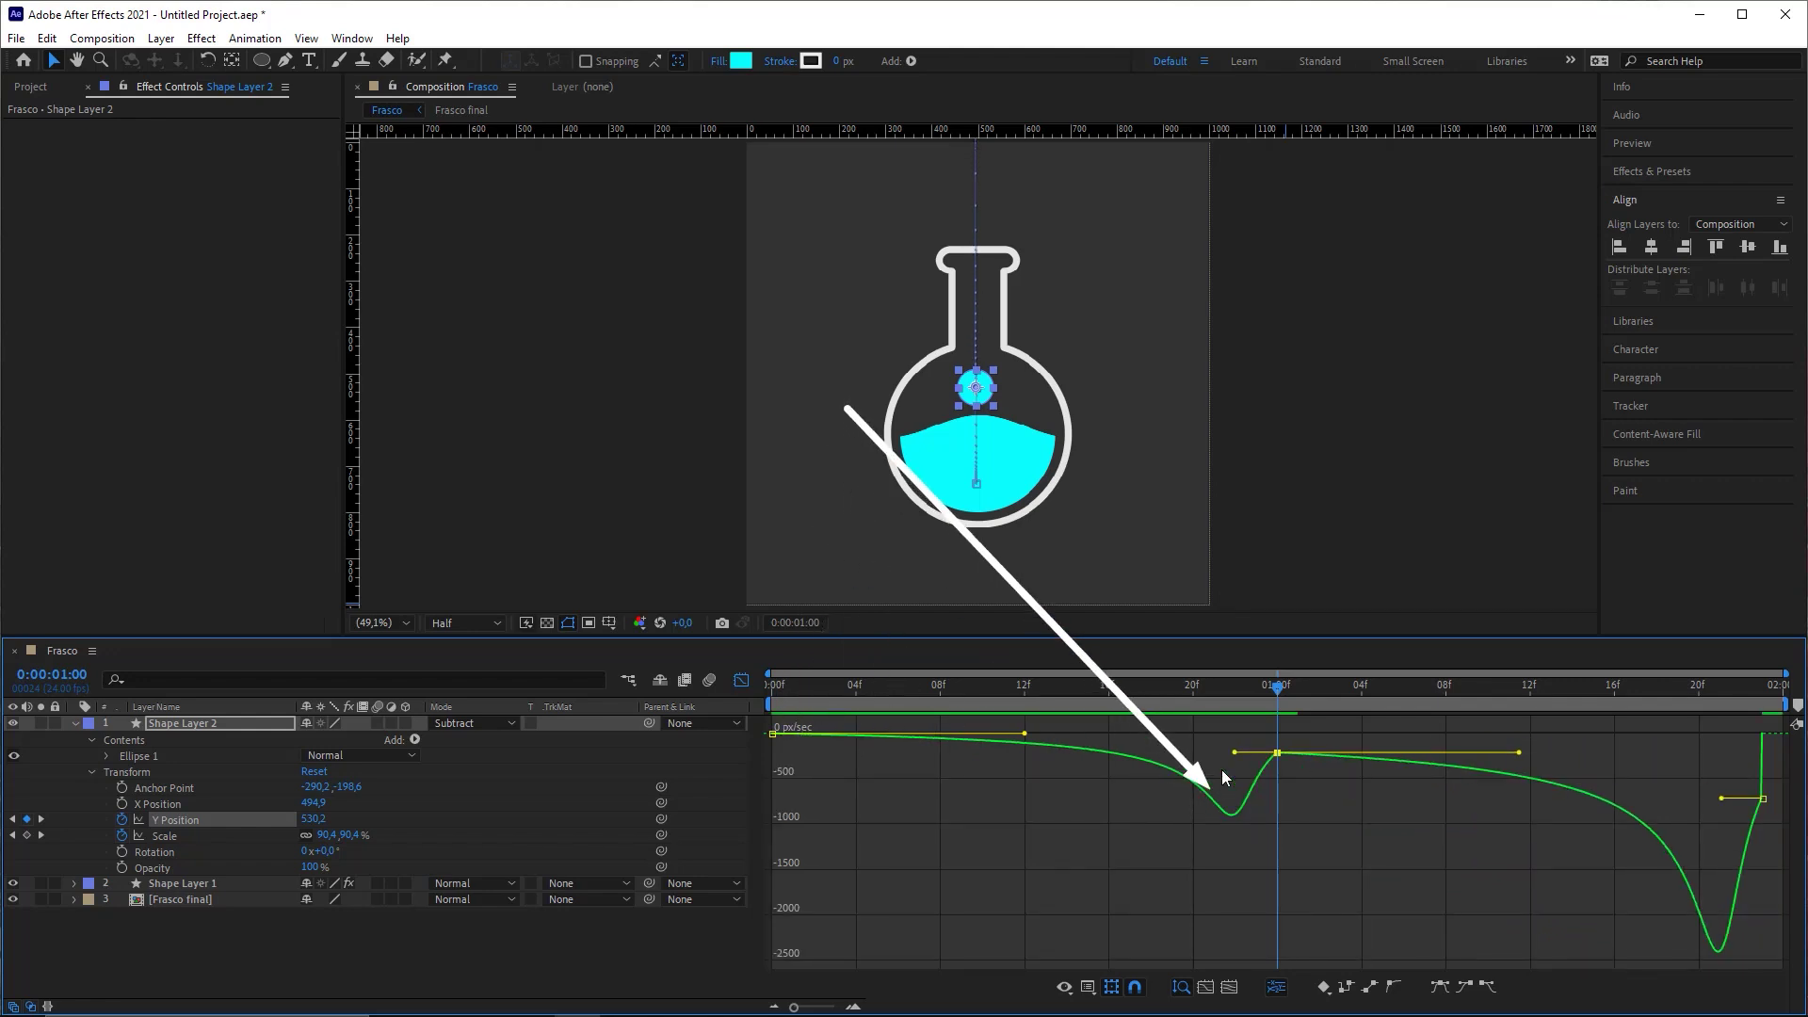
Step: Preview the circle's eased rise in both segments from the first frame
{"action": "left_click", "coordinate": [773, 685]}
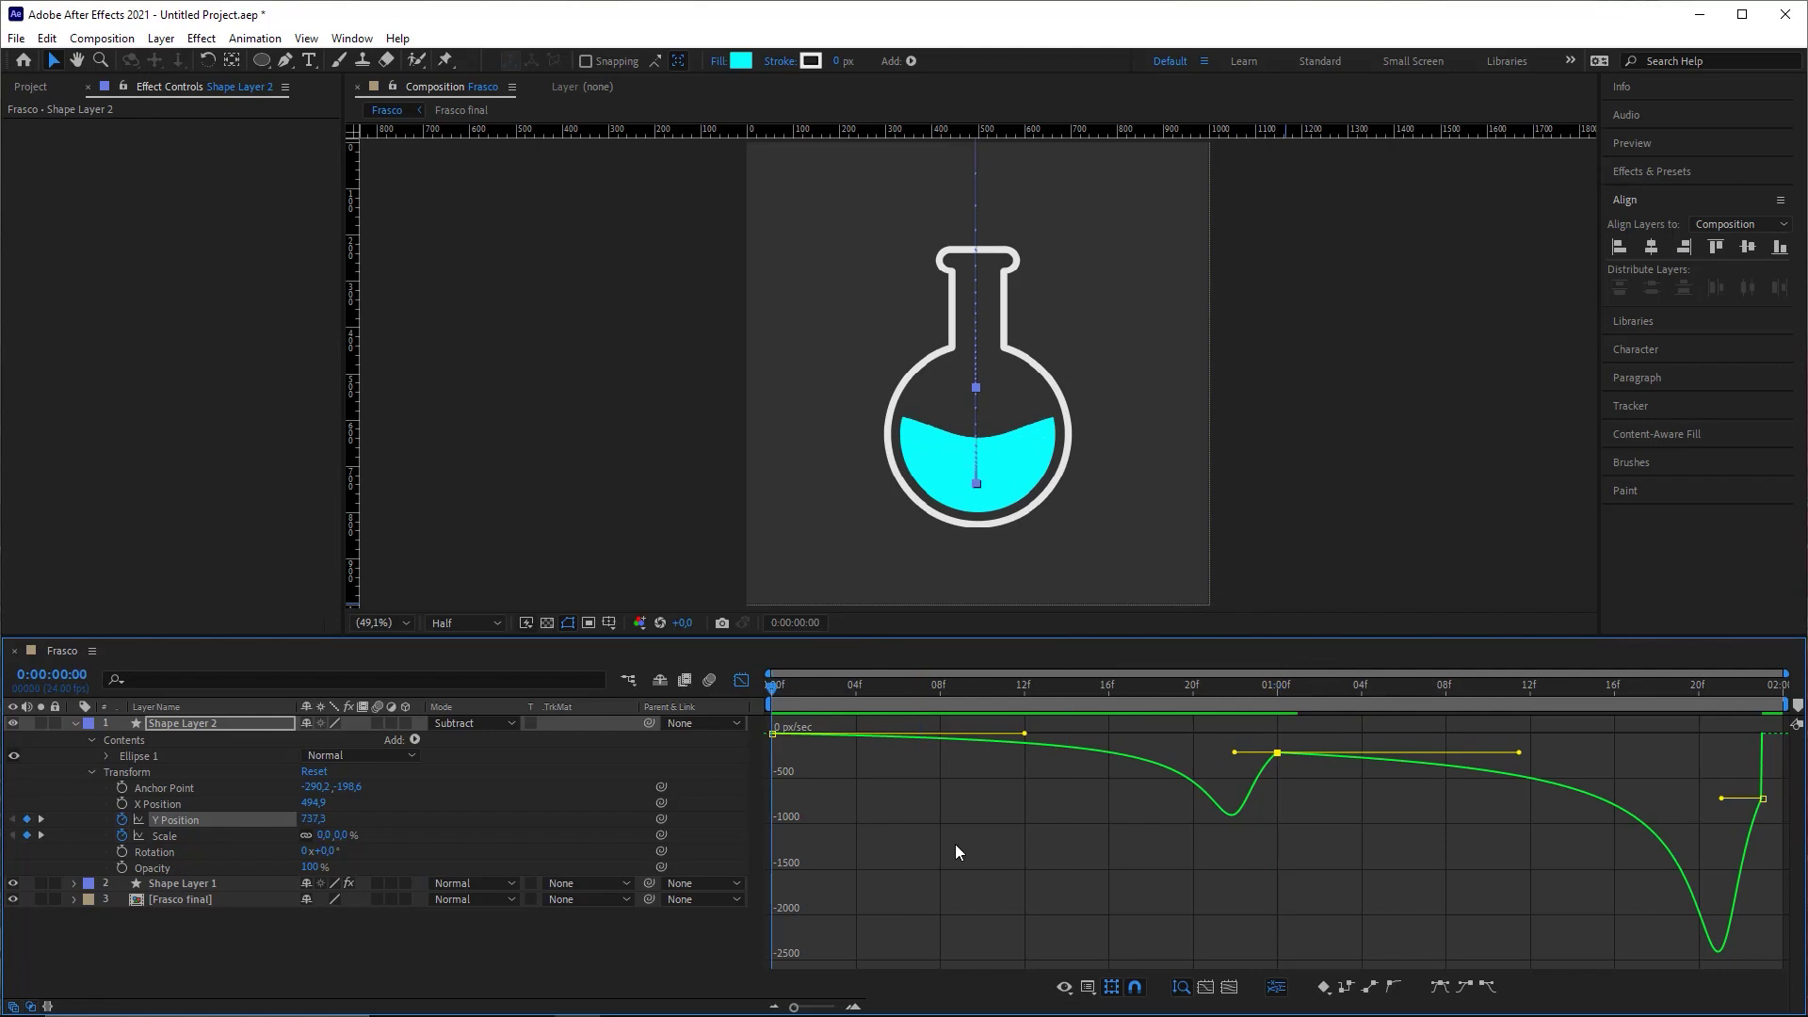
{"action": "key", "text": "space"}
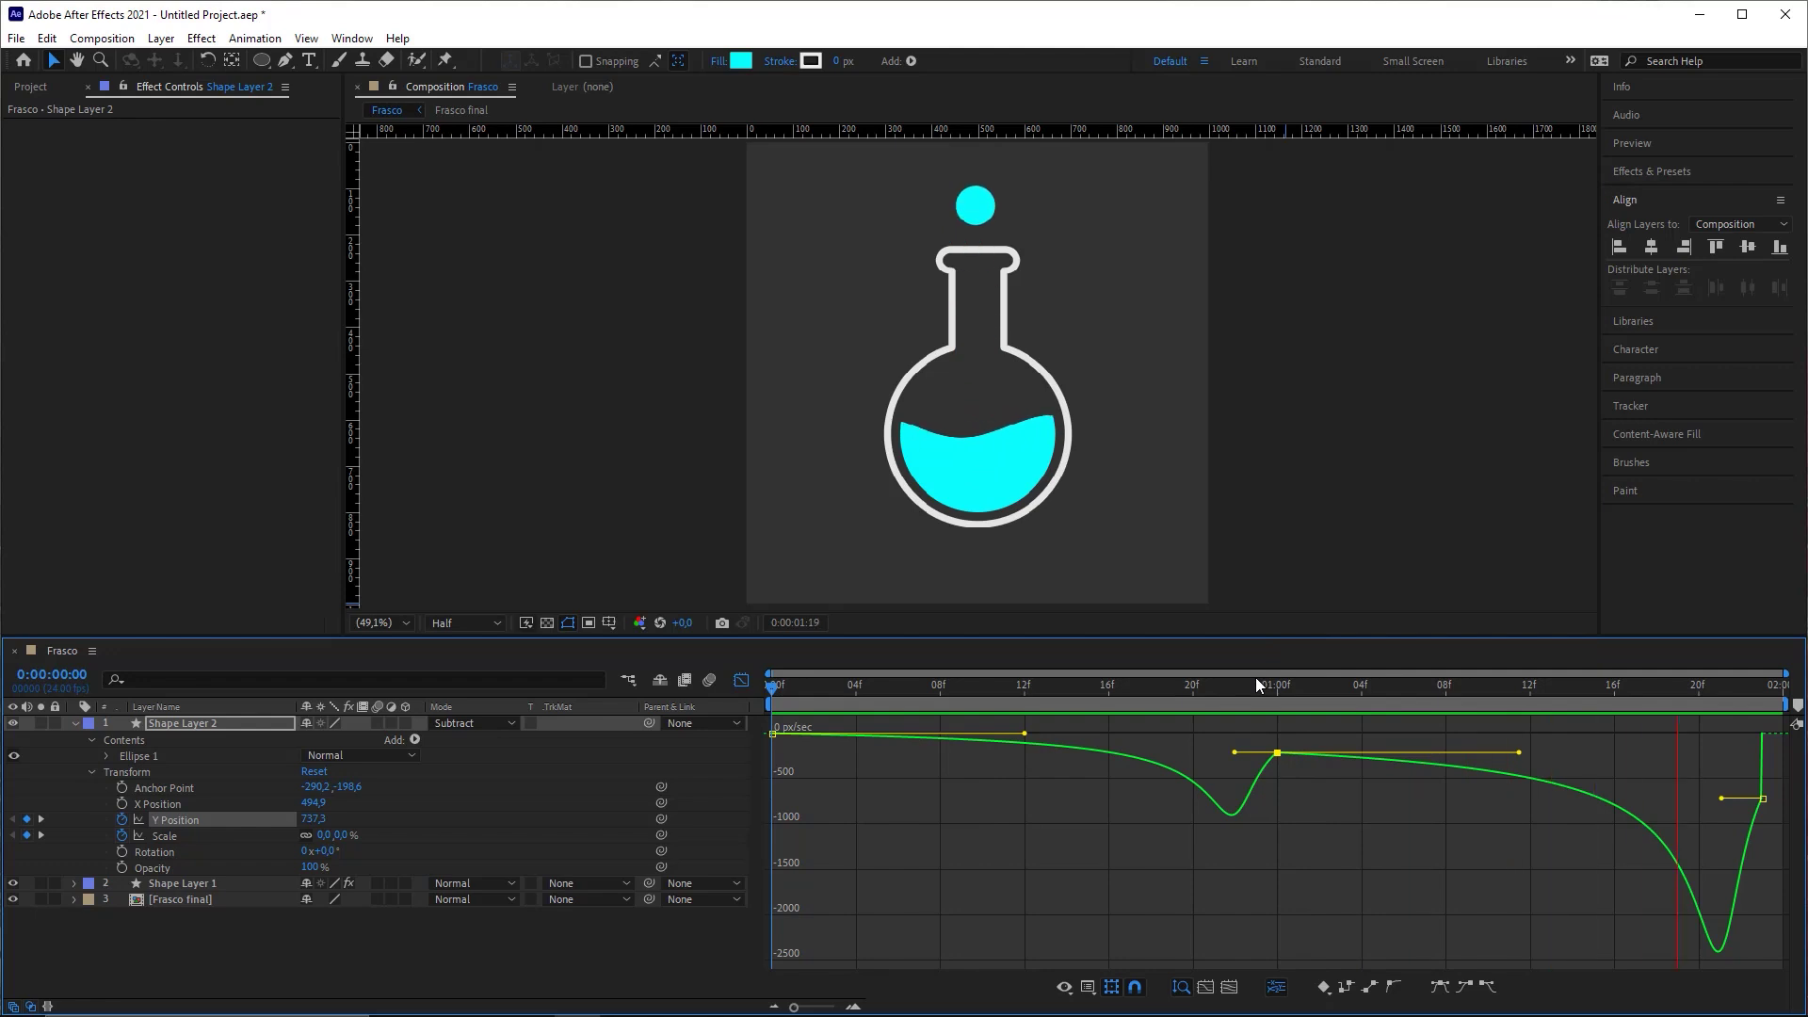
{"action": "key", "text": "space"}
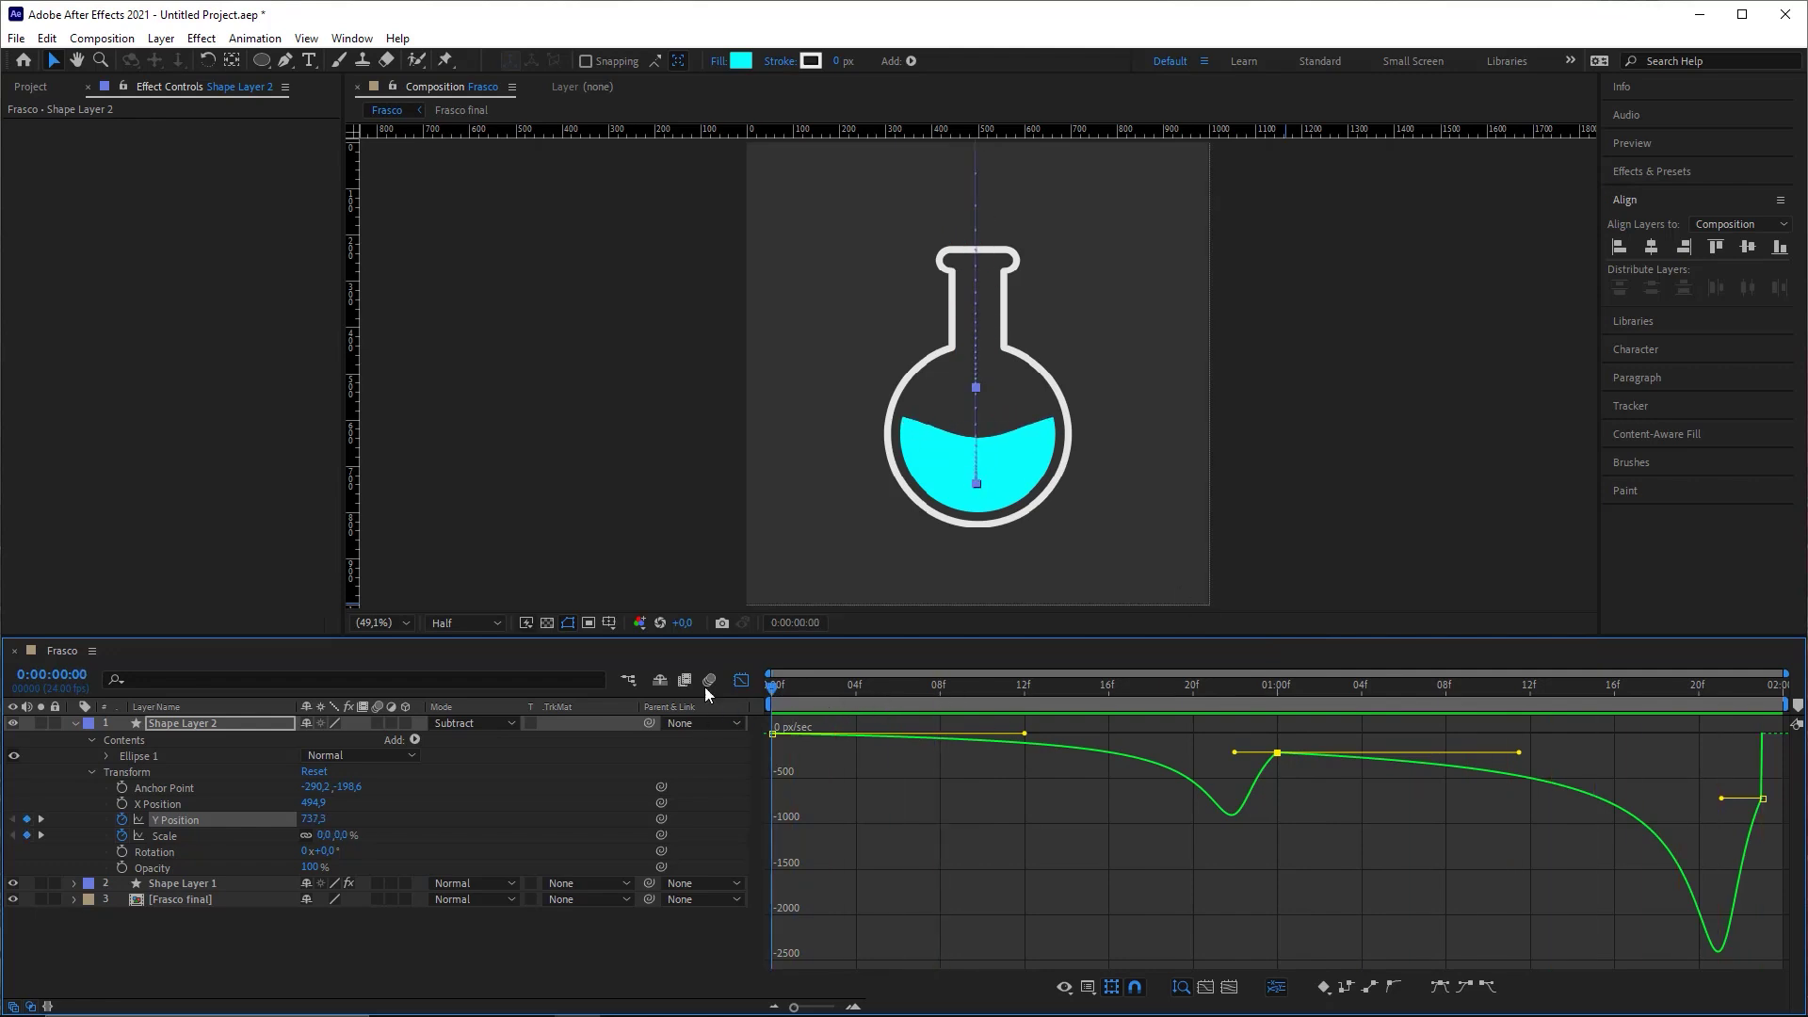
Step: Close the Graph Editor, move to 0:00:00:01 and deselect the circle layer
{"action": "left_click", "coordinate": [742, 682]}
{"action": "left_click", "coordinate": [791, 689]}
{"action": "left_click", "coordinate": [957, 782]}
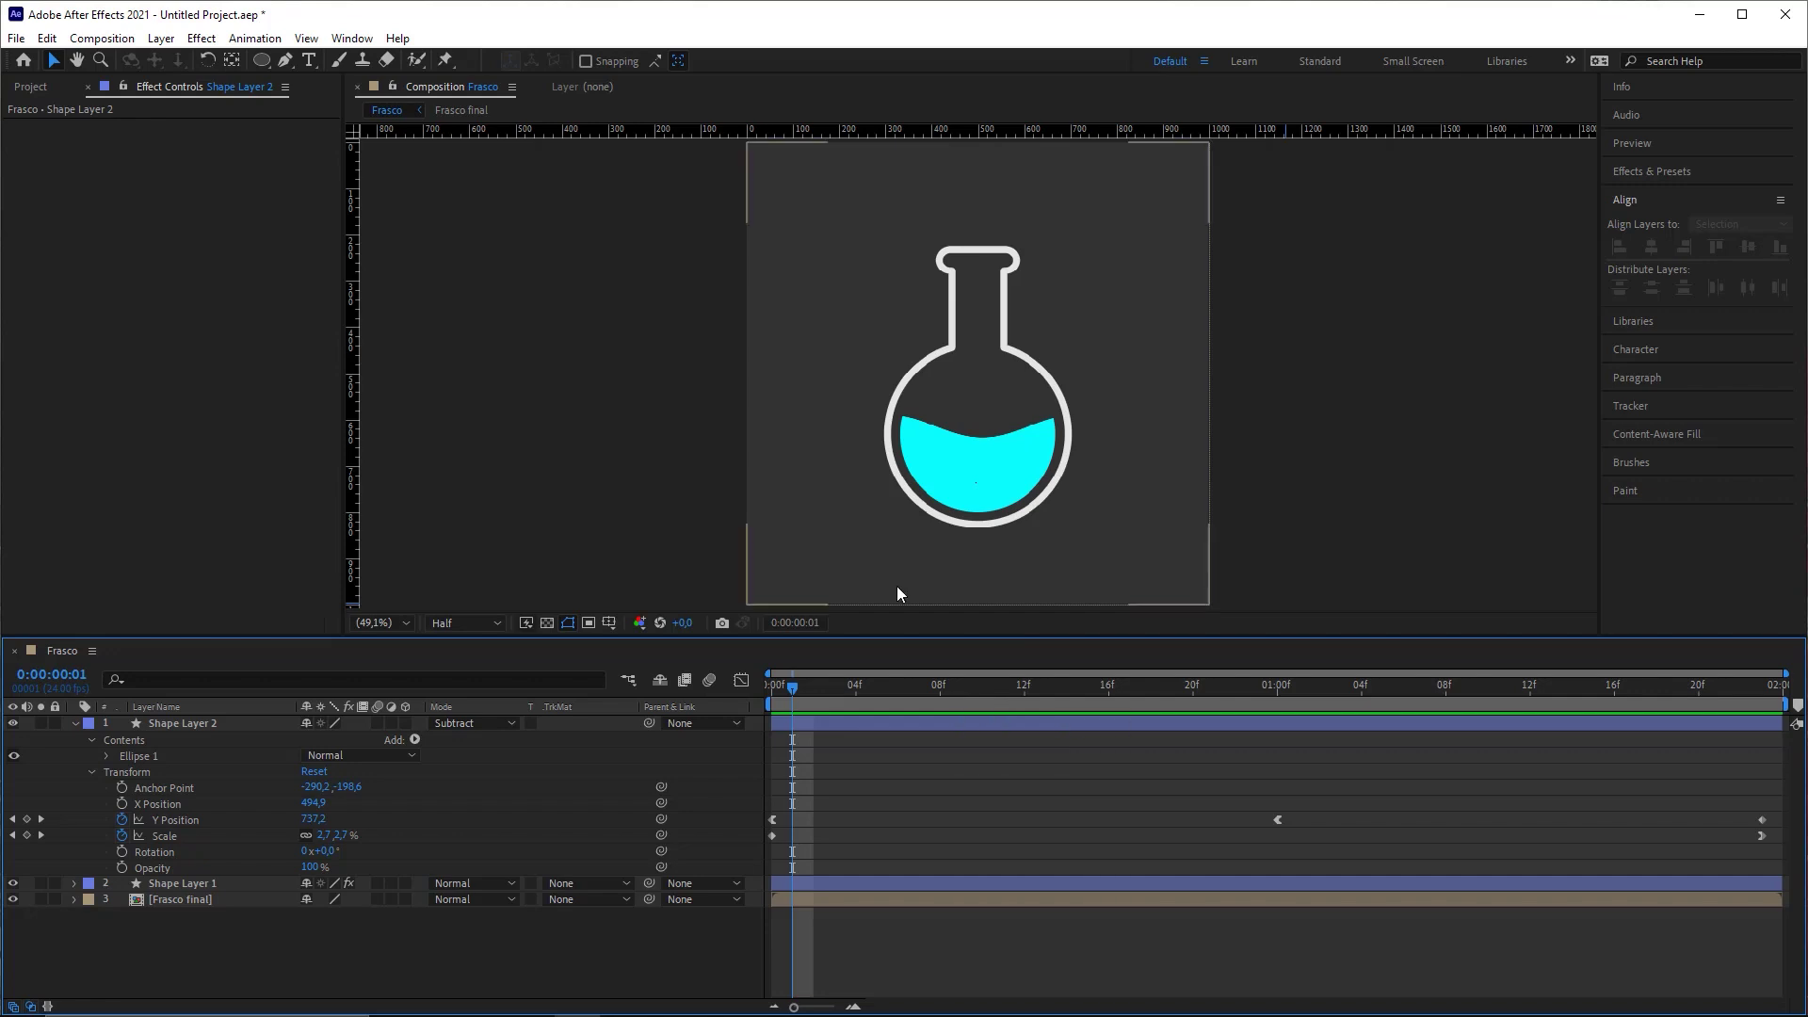
Step: Add the expression wiggle(1,100) to Shape Layer 2's X Position and move to 0:00:00:04
{"action": "mouse_move", "coordinate": [625, 463]}
{"action": "left_mouse_down"}
{"action": "mouse_move", "coordinate": [145, 806]}
{"action": "mouse_move", "coordinate": [188, 806]}
{"action": "mouse_move", "coordinate": [138, 800]}
{"action": "left_mouse_up"}
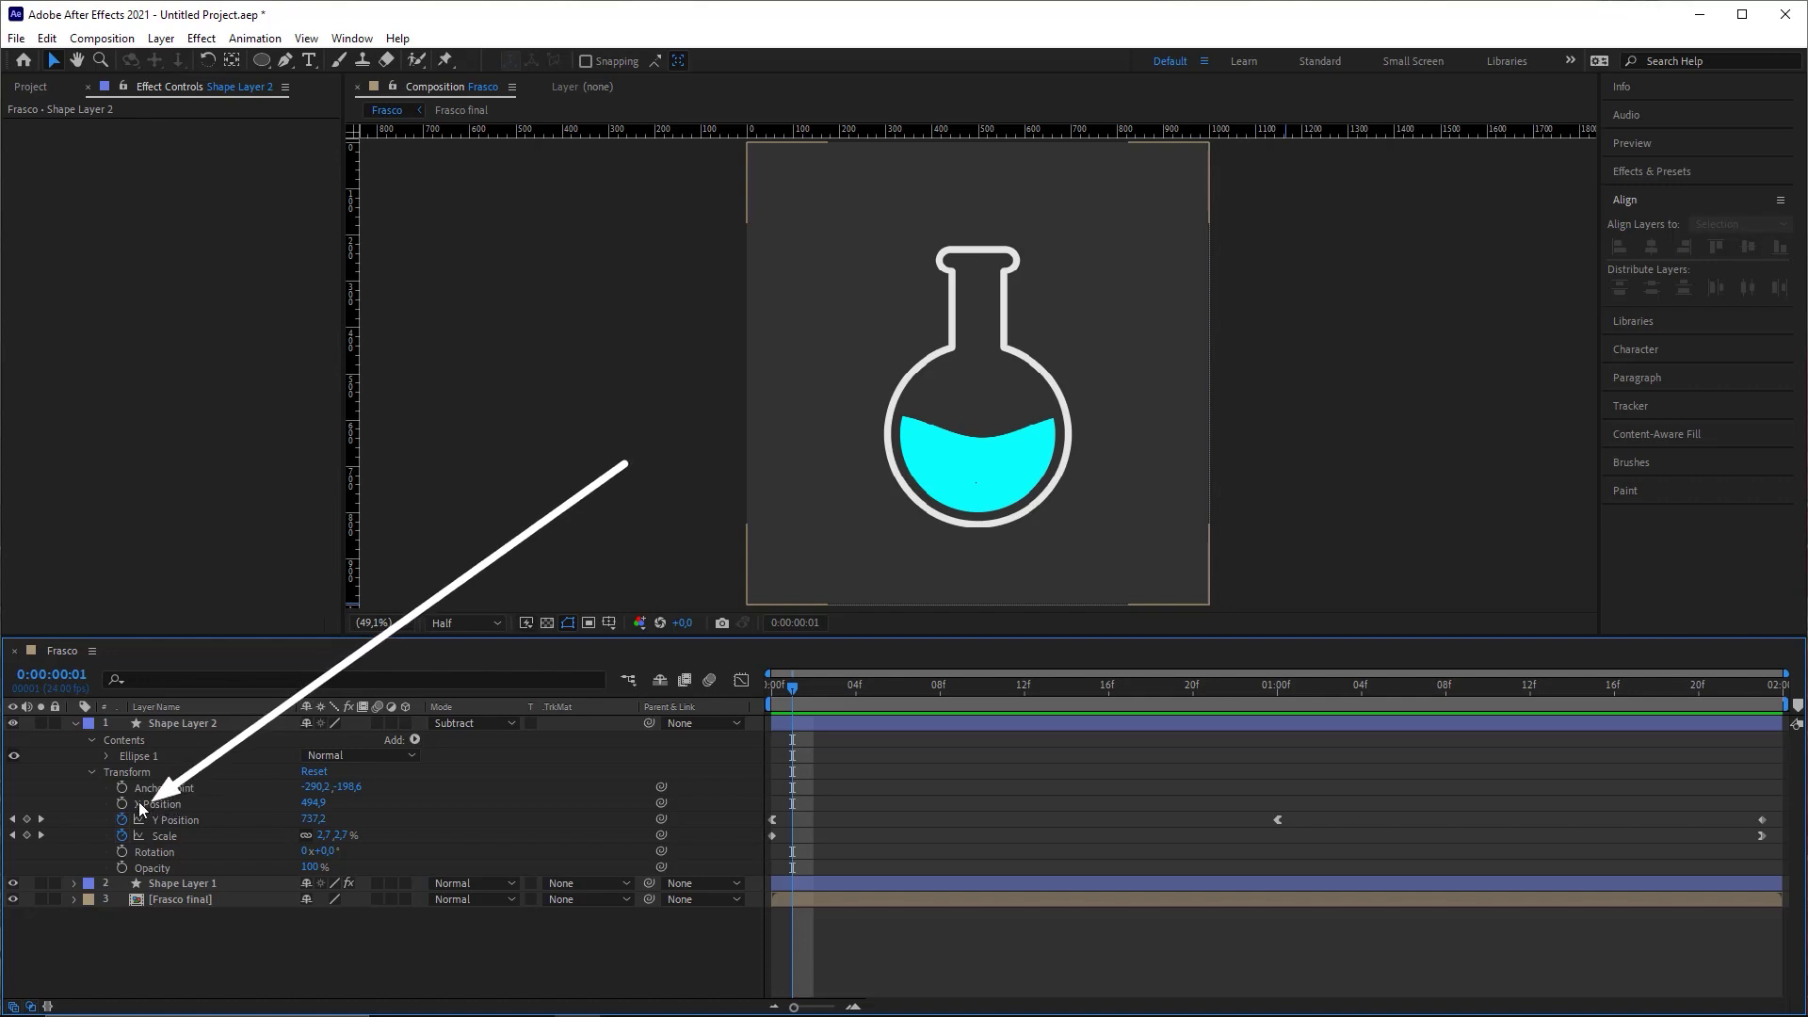
{"action": "key", "text": "Escape"}
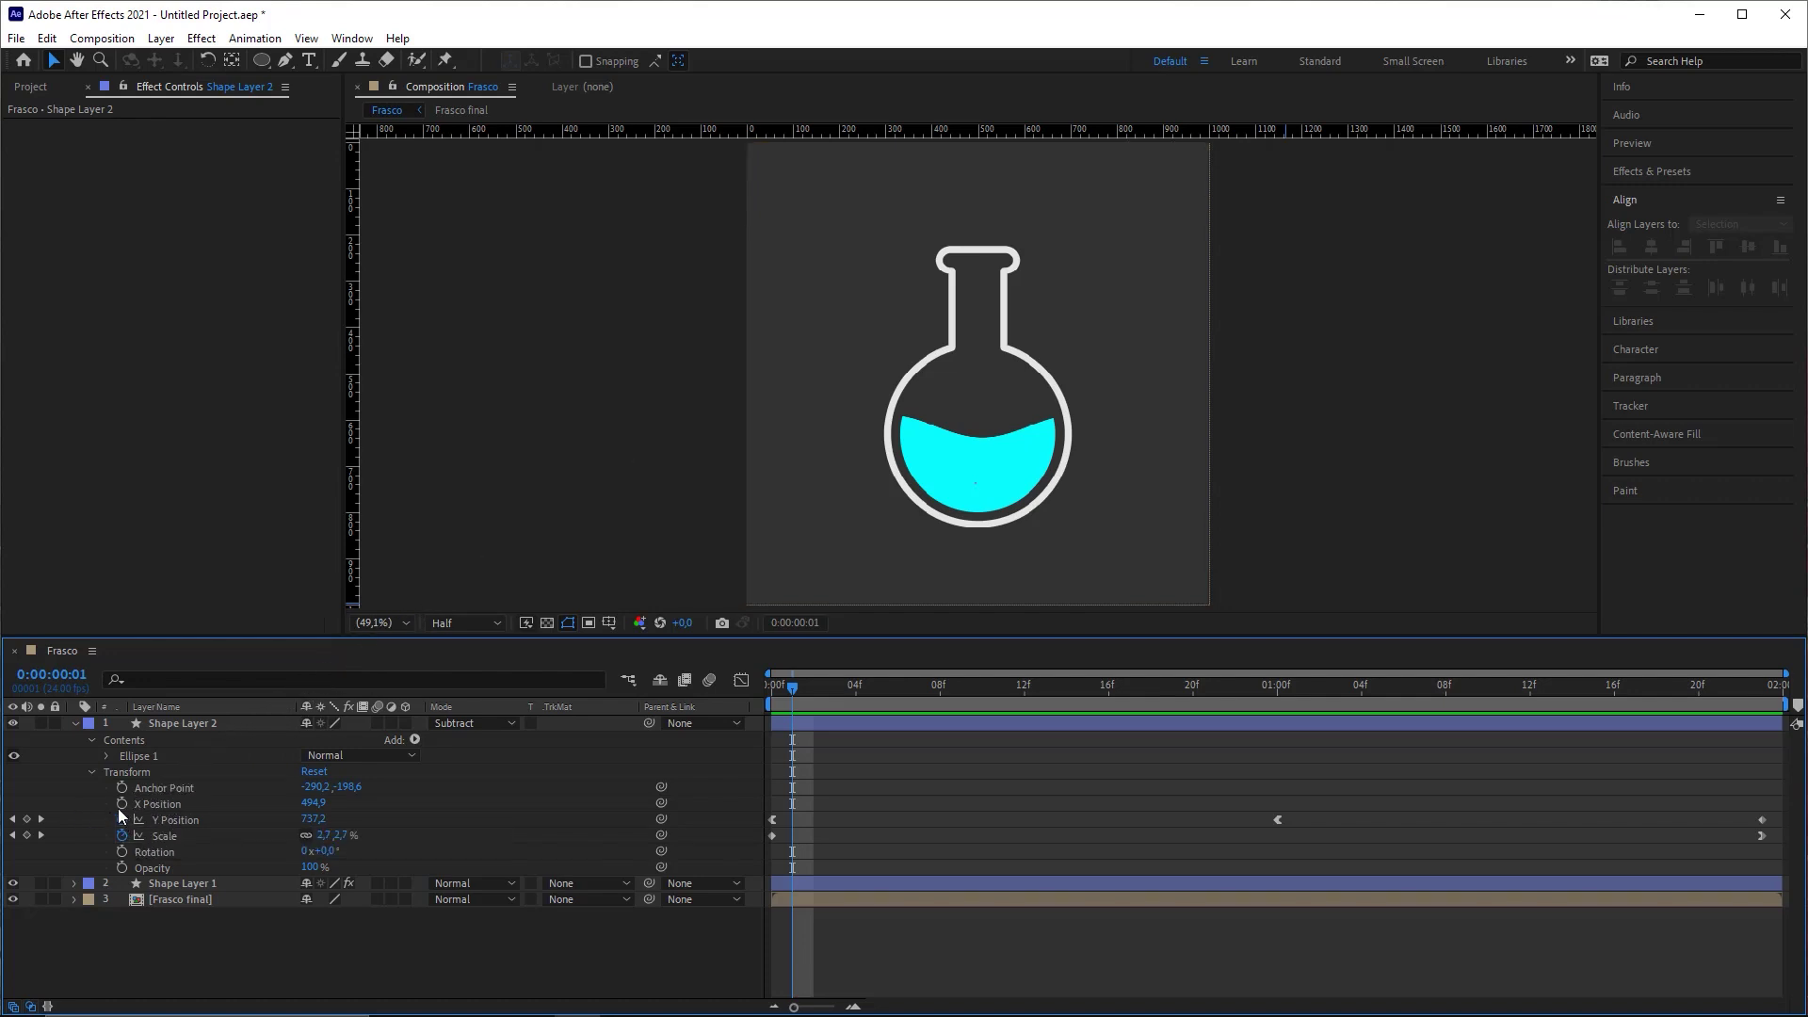
{"action": "left_click", "coordinate": [122, 804], "text": "alt"}
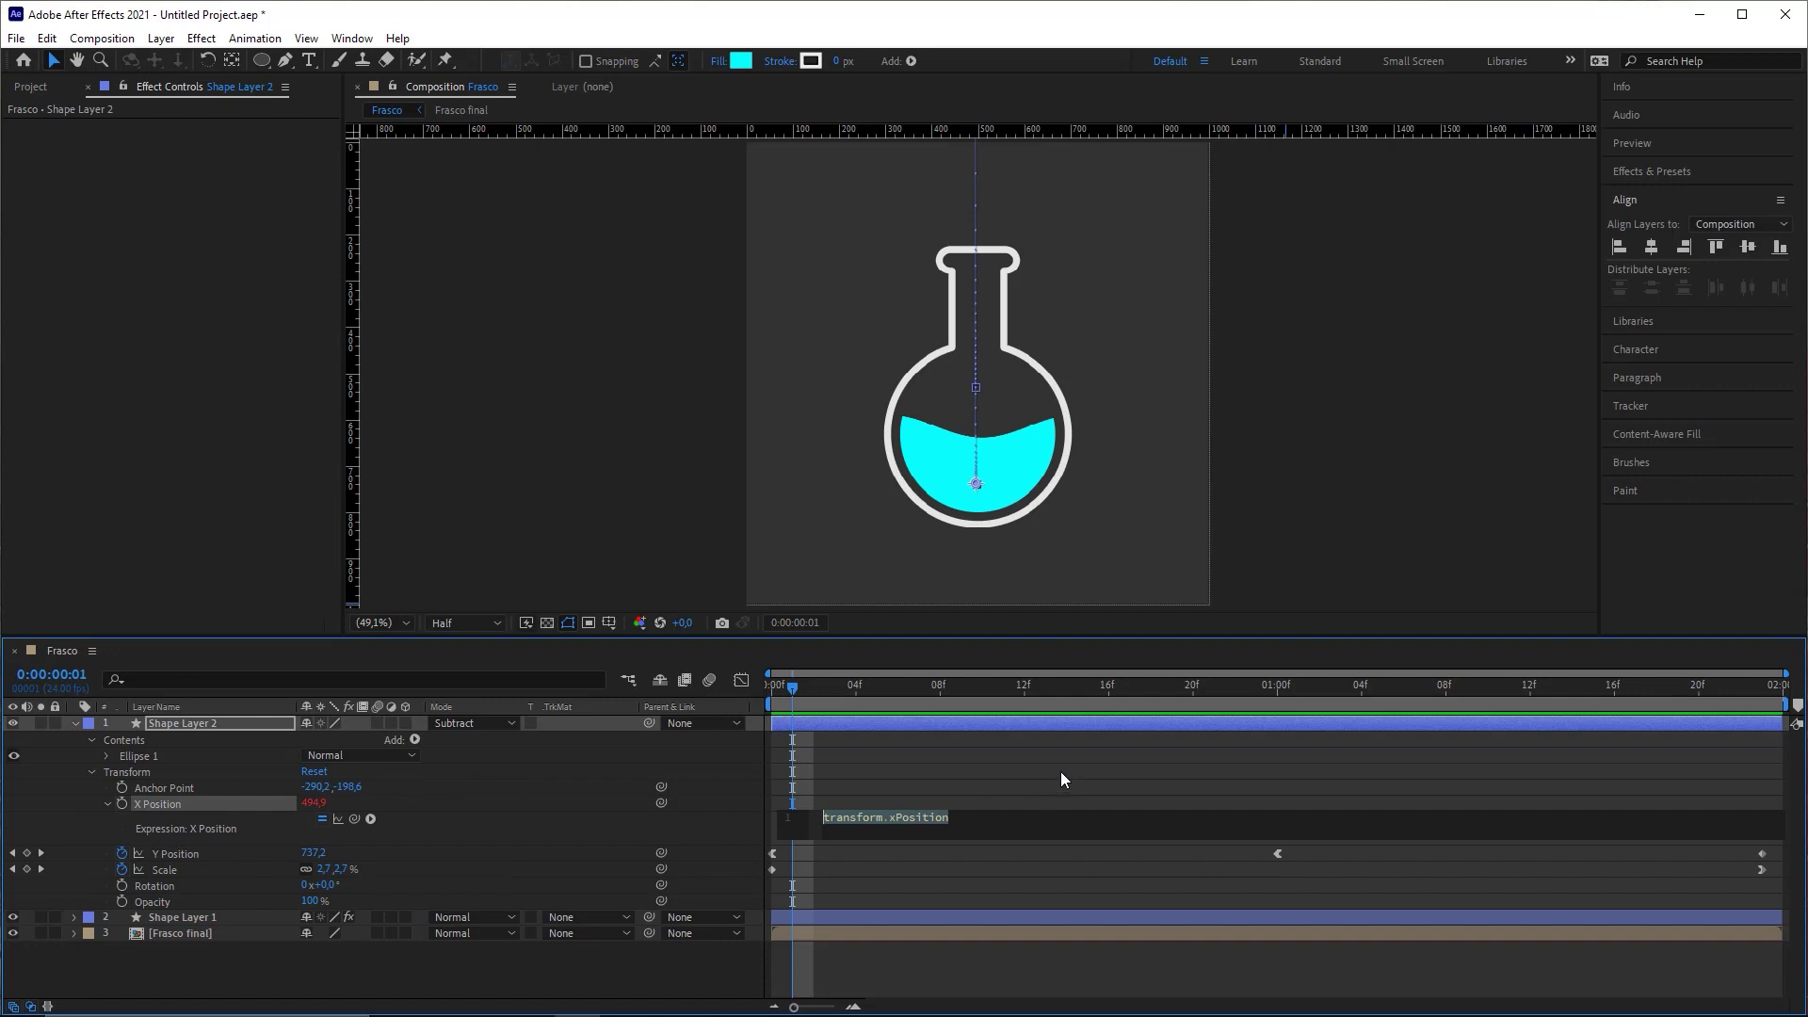
{"action": "mouse_move", "coordinate": [1011, 520]}
{"action": "left_mouse_down"}
{"action": "mouse_move", "coordinate": [816, 807]}
{"action": "mouse_move", "coordinate": [902, 803]}
{"action": "left_mouse_up"}
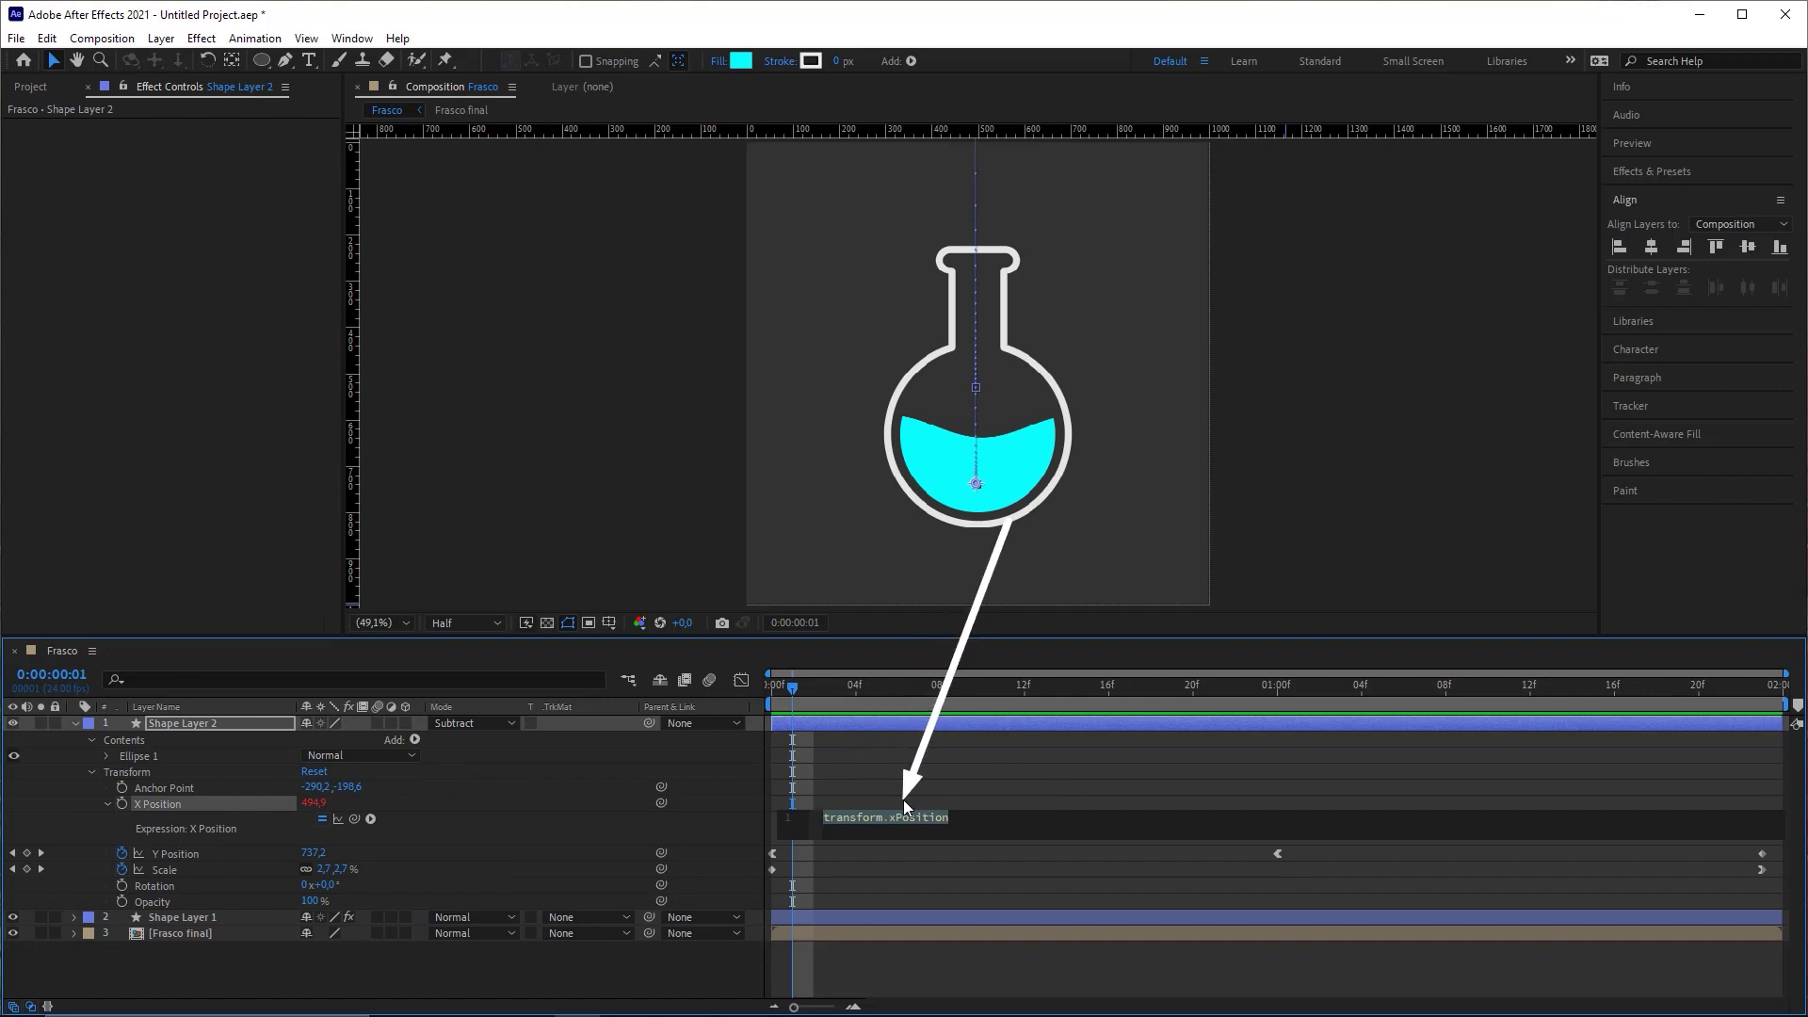
{"action": "key", "text": "Escape"}
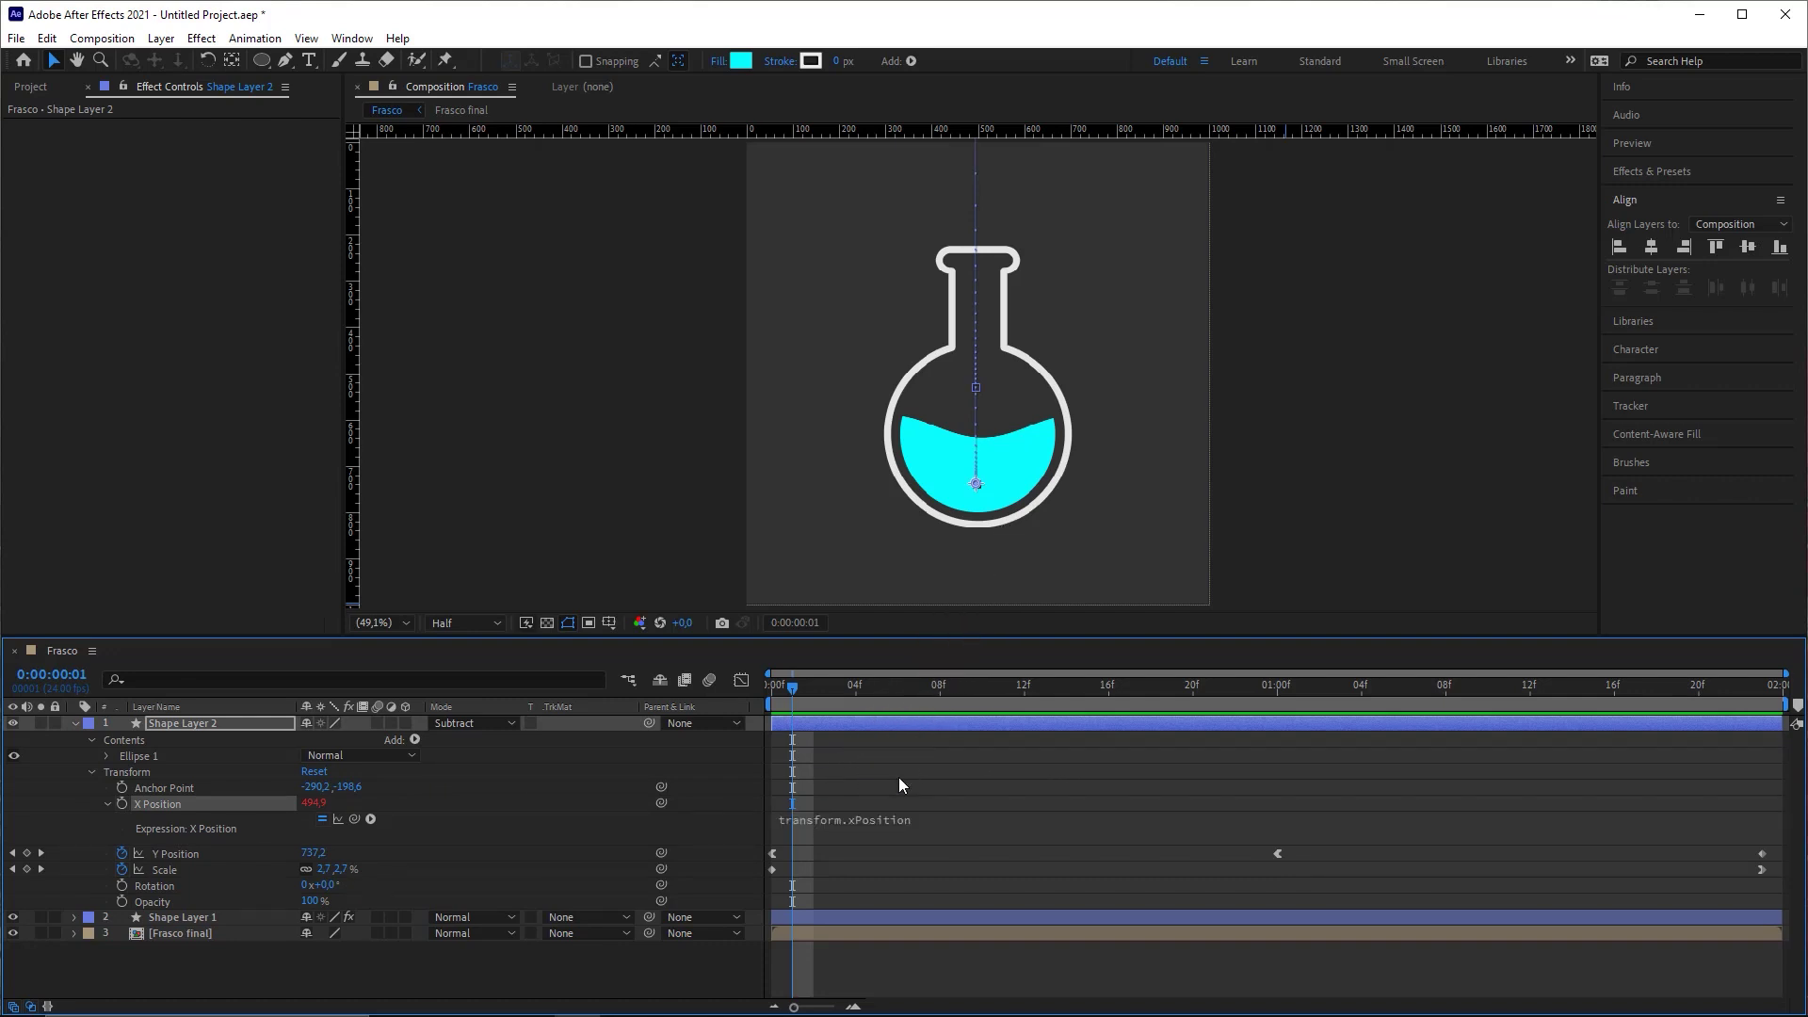
{"action": "left_click", "coordinate": [851, 818]}
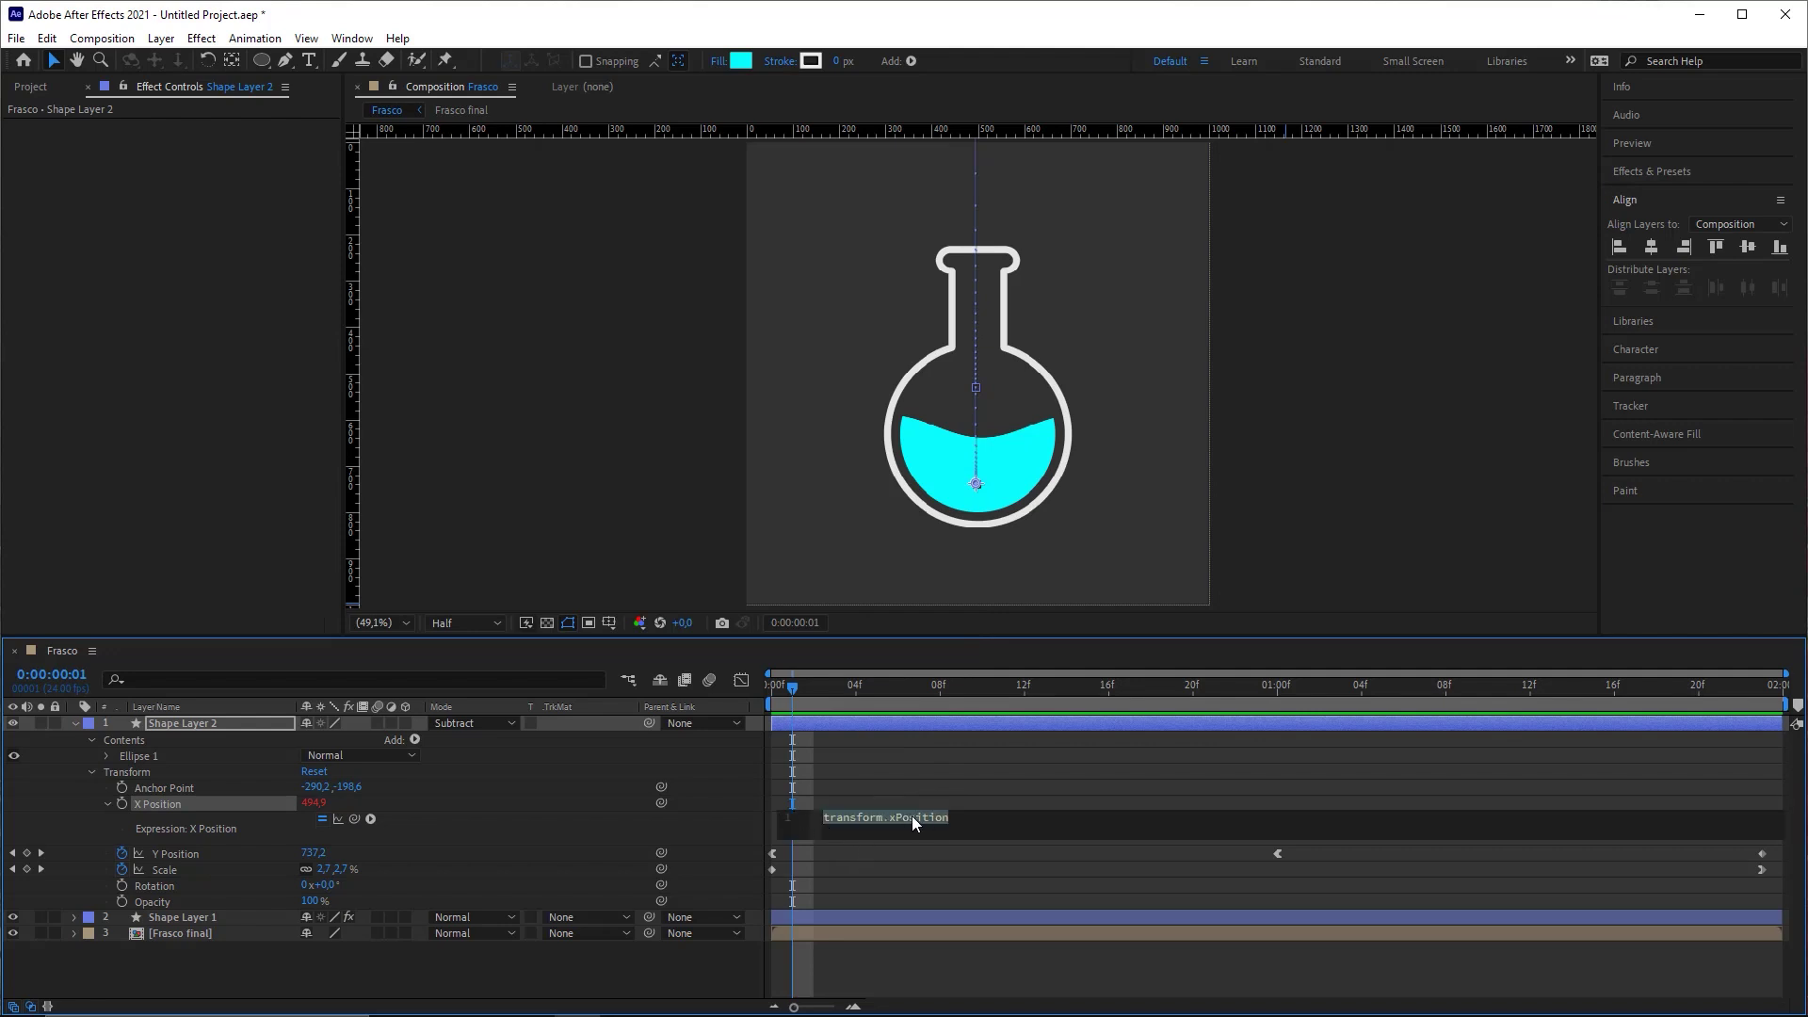
{"action": "key", "text": "BackSpace"}
{"action": "type", "text": "wiggle"}
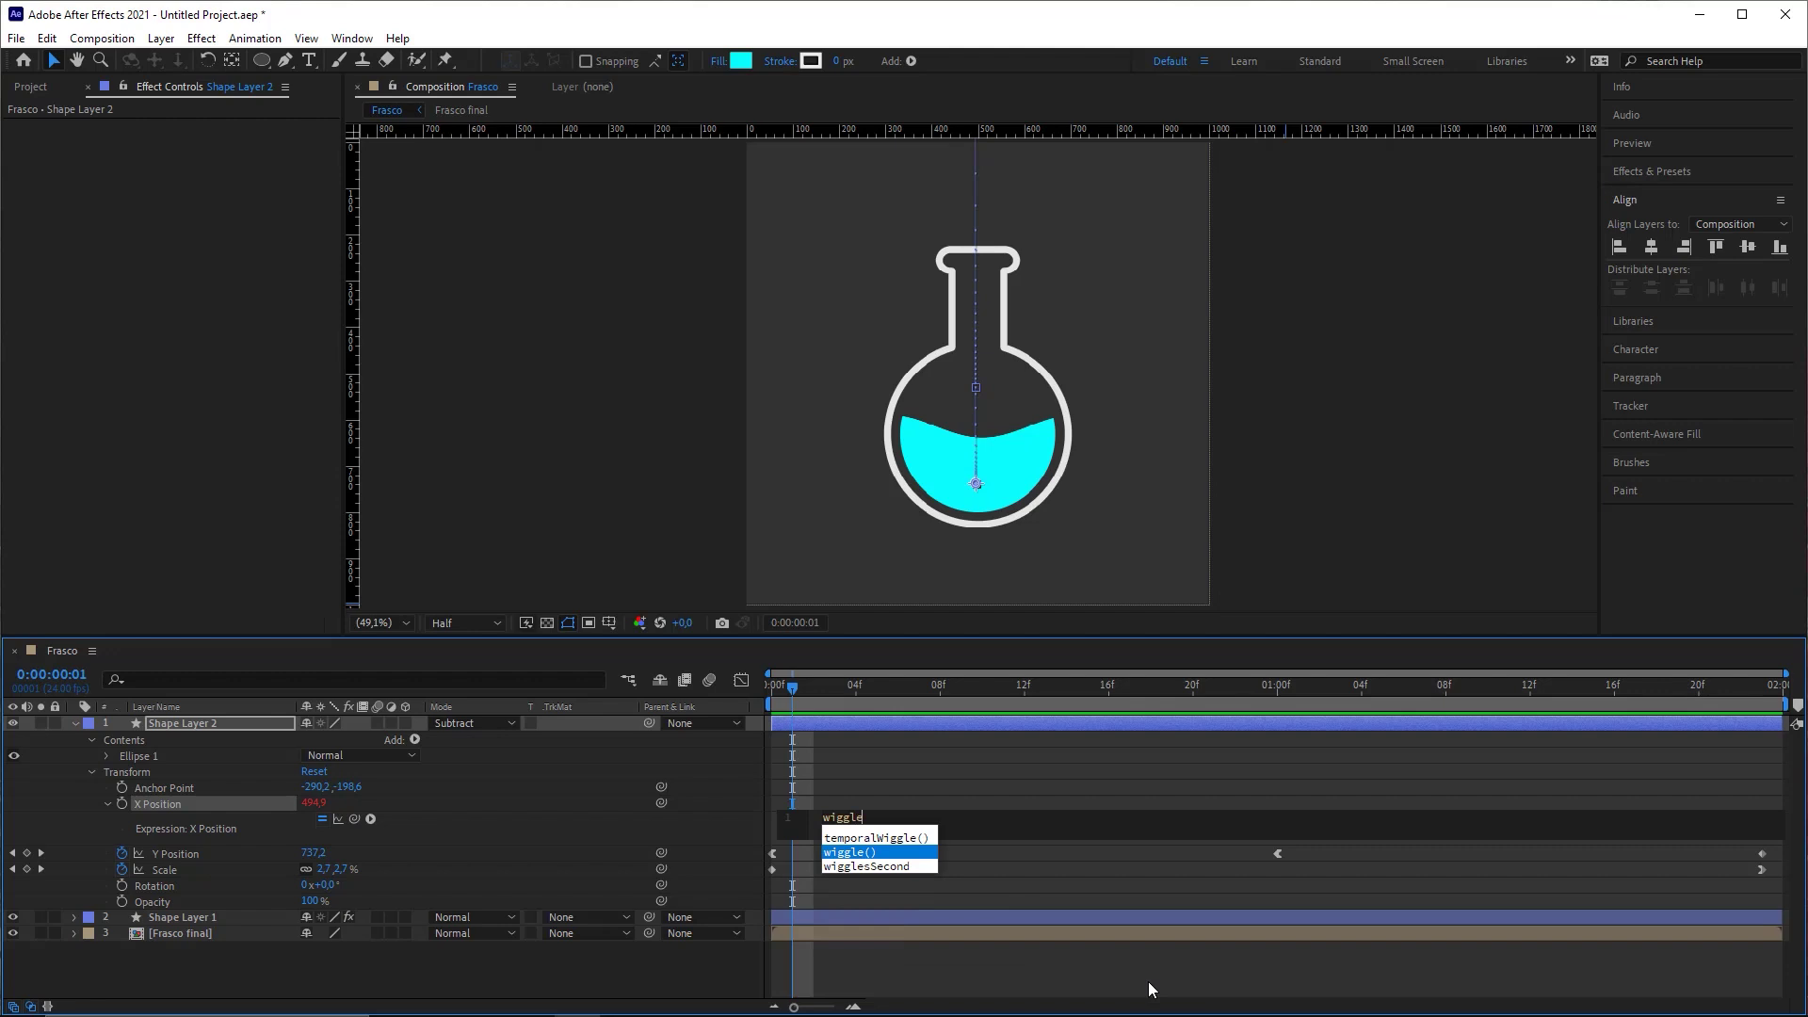
{"action": "type", "text": "("}
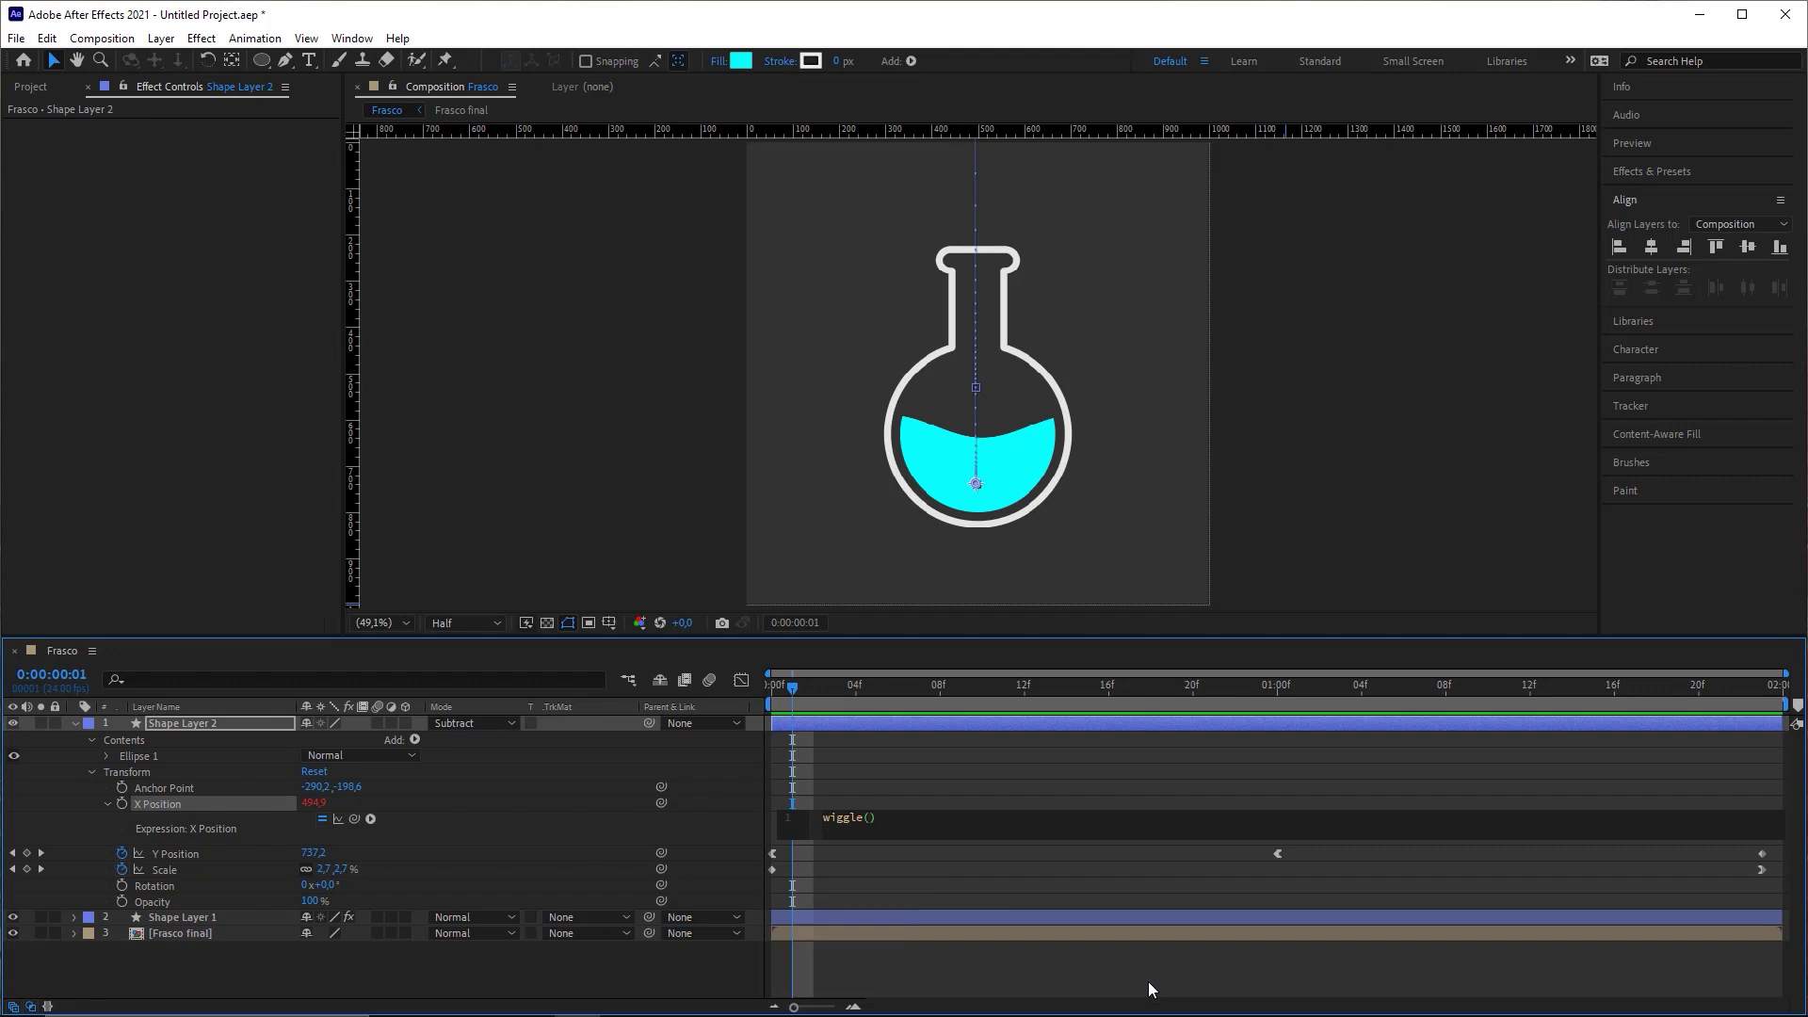
{"action": "key", "text": "Left"}
{"action": "type", "text": "1,100"}
{"action": "left_click", "coordinate": [866, 696]}
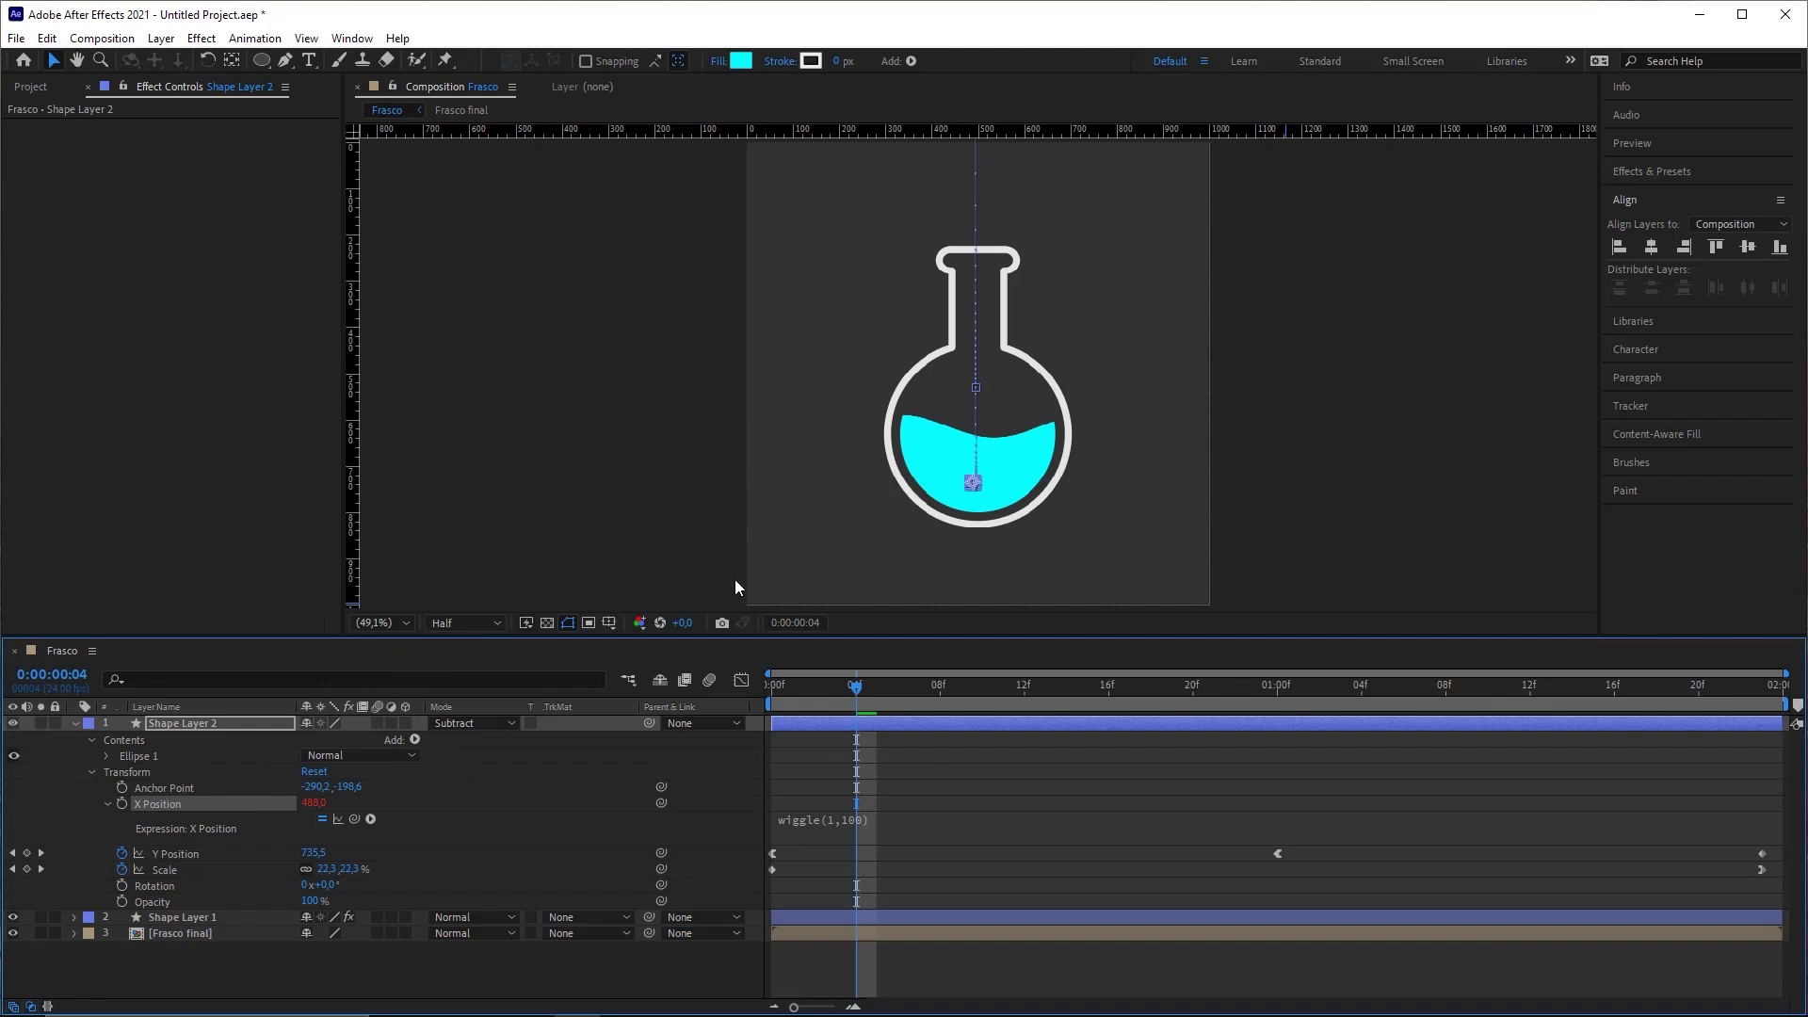
Step: Preview the circle's sideways wiggle from the first frame
{"action": "left_click_drag", "start_coordinate": [744, 581], "coordinate": [1252, 542]}
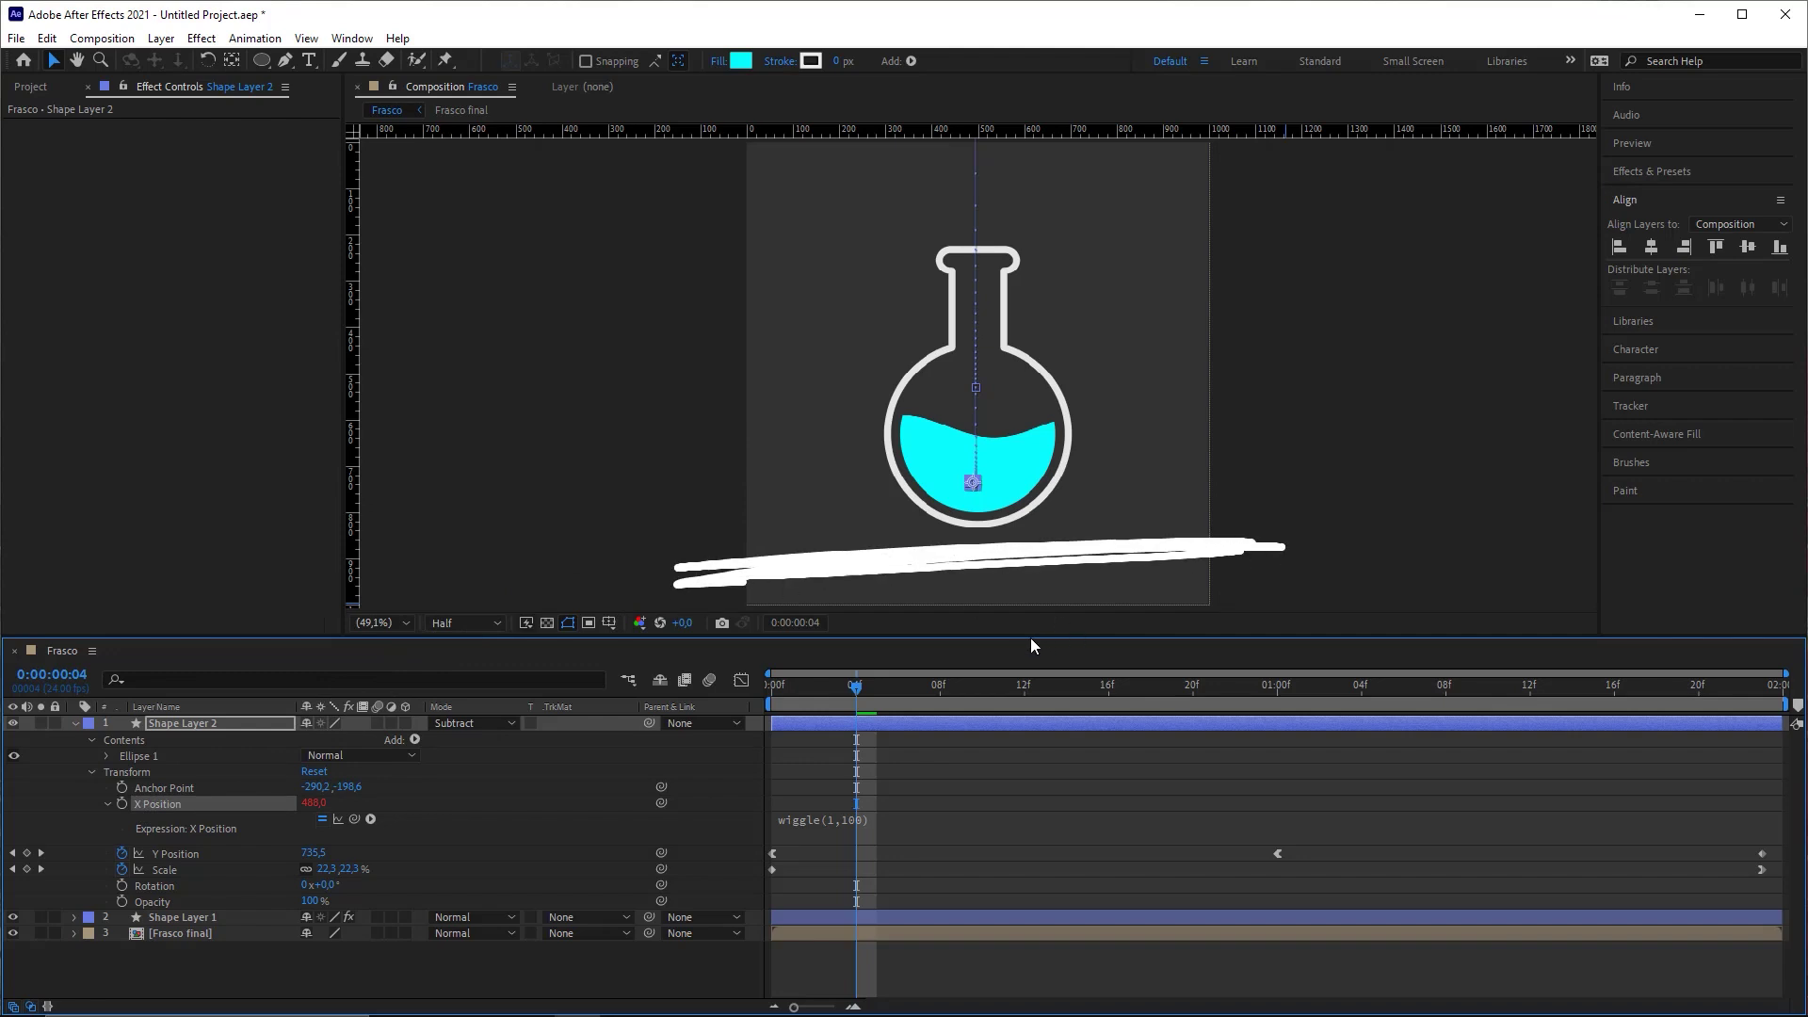
{"action": "mouse_move", "coordinate": [914, 524]}
{"action": "left_mouse_down"}
{"action": "mouse_move", "coordinate": [811, 782]}
{"action": "mouse_move", "coordinate": [829, 819]}
{"action": "mouse_move", "coordinate": [765, 795]}
{"action": "mouse_move", "coordinate": [838, 801]}
{"action": "mouse_move", "coordinate": [856, 821]}
{"action": "mouse_move", "coordinate": [830, 812]}
{"action": "mouse_move", "coordinate": [838, 733]}
{"action": "mouse_move", "coordinate": [831, 804]}
{"action": "mouse_move", "coordinate": [802, 800]}
{"action": "mouse_move", "coordinate": [830, 796]}
{"action": "mouse_move", "coordinate": [839, 817]}
{"action": "mouse_move", "coordinate": [856, 796]}
{"action": "mouse_move", "coordinate": [857, 811]}
{"action": "left_mouse_up"}
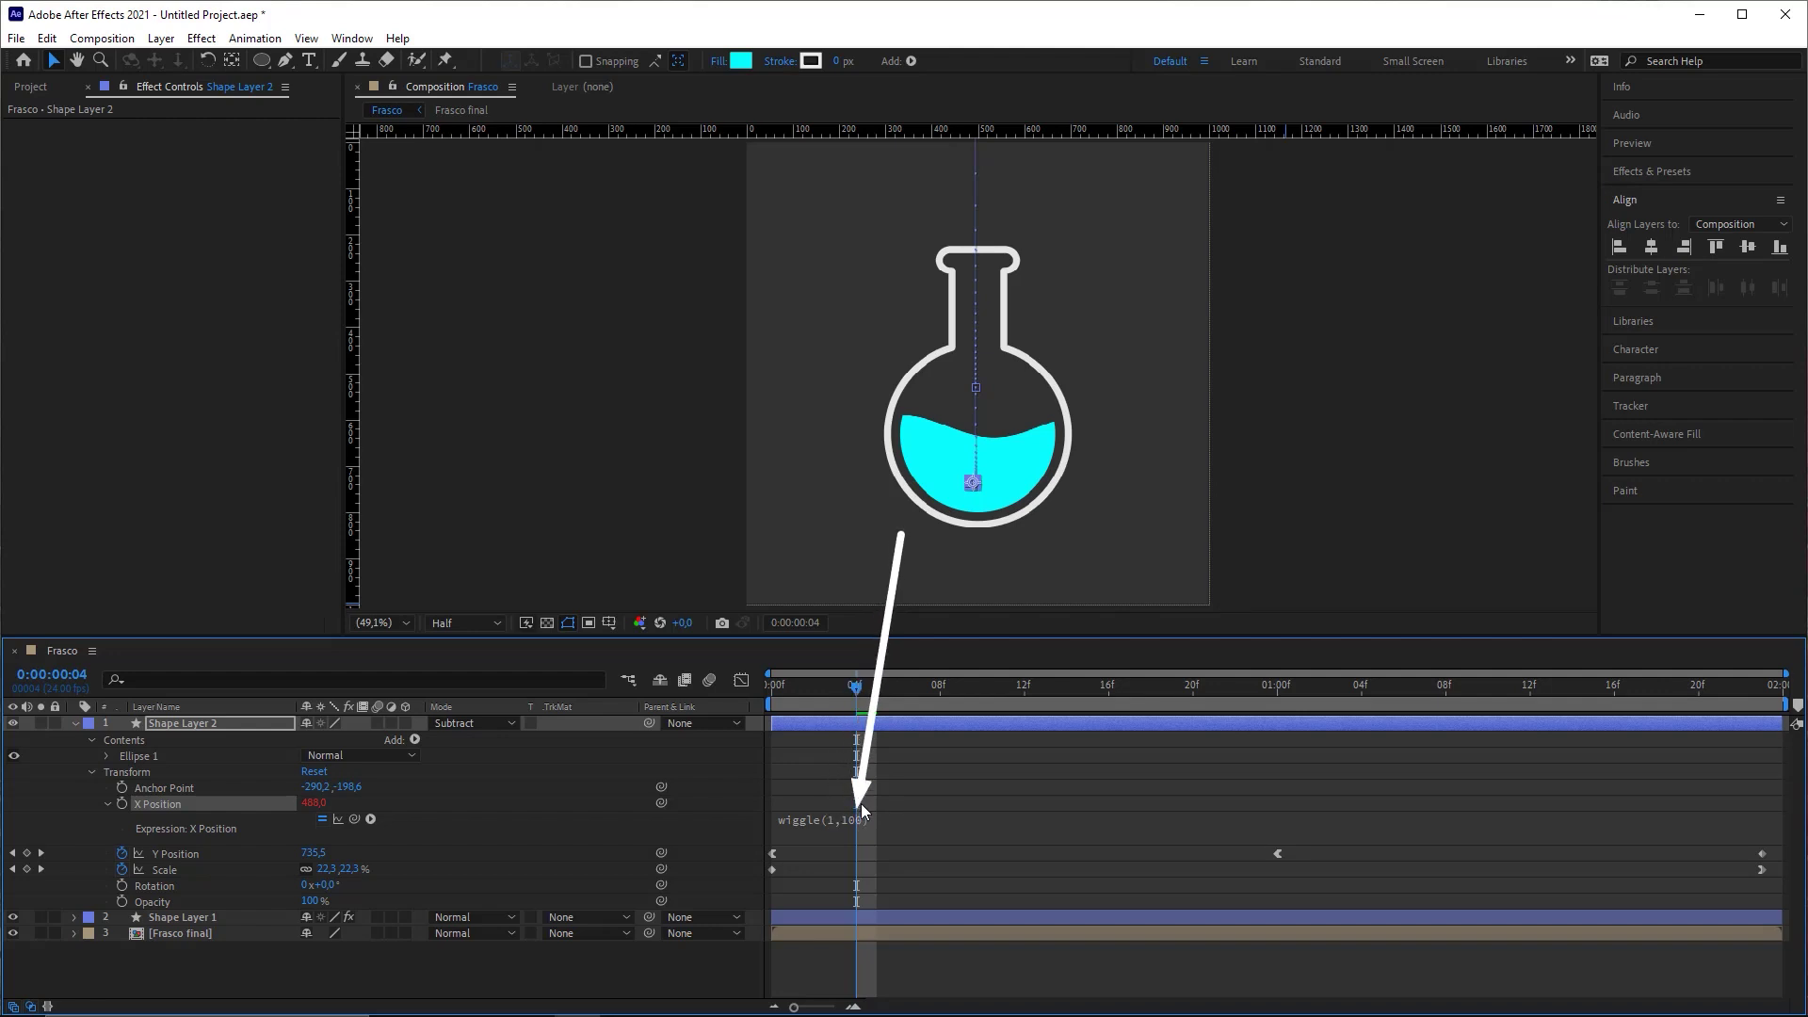
{"action": "left_click_drag", "start_coordinate": [857, 688], "coordinate": [770, 692]}
{"action": "left_click", "coordinate": [932, 760]}
{"action": "key", "text": "space"}
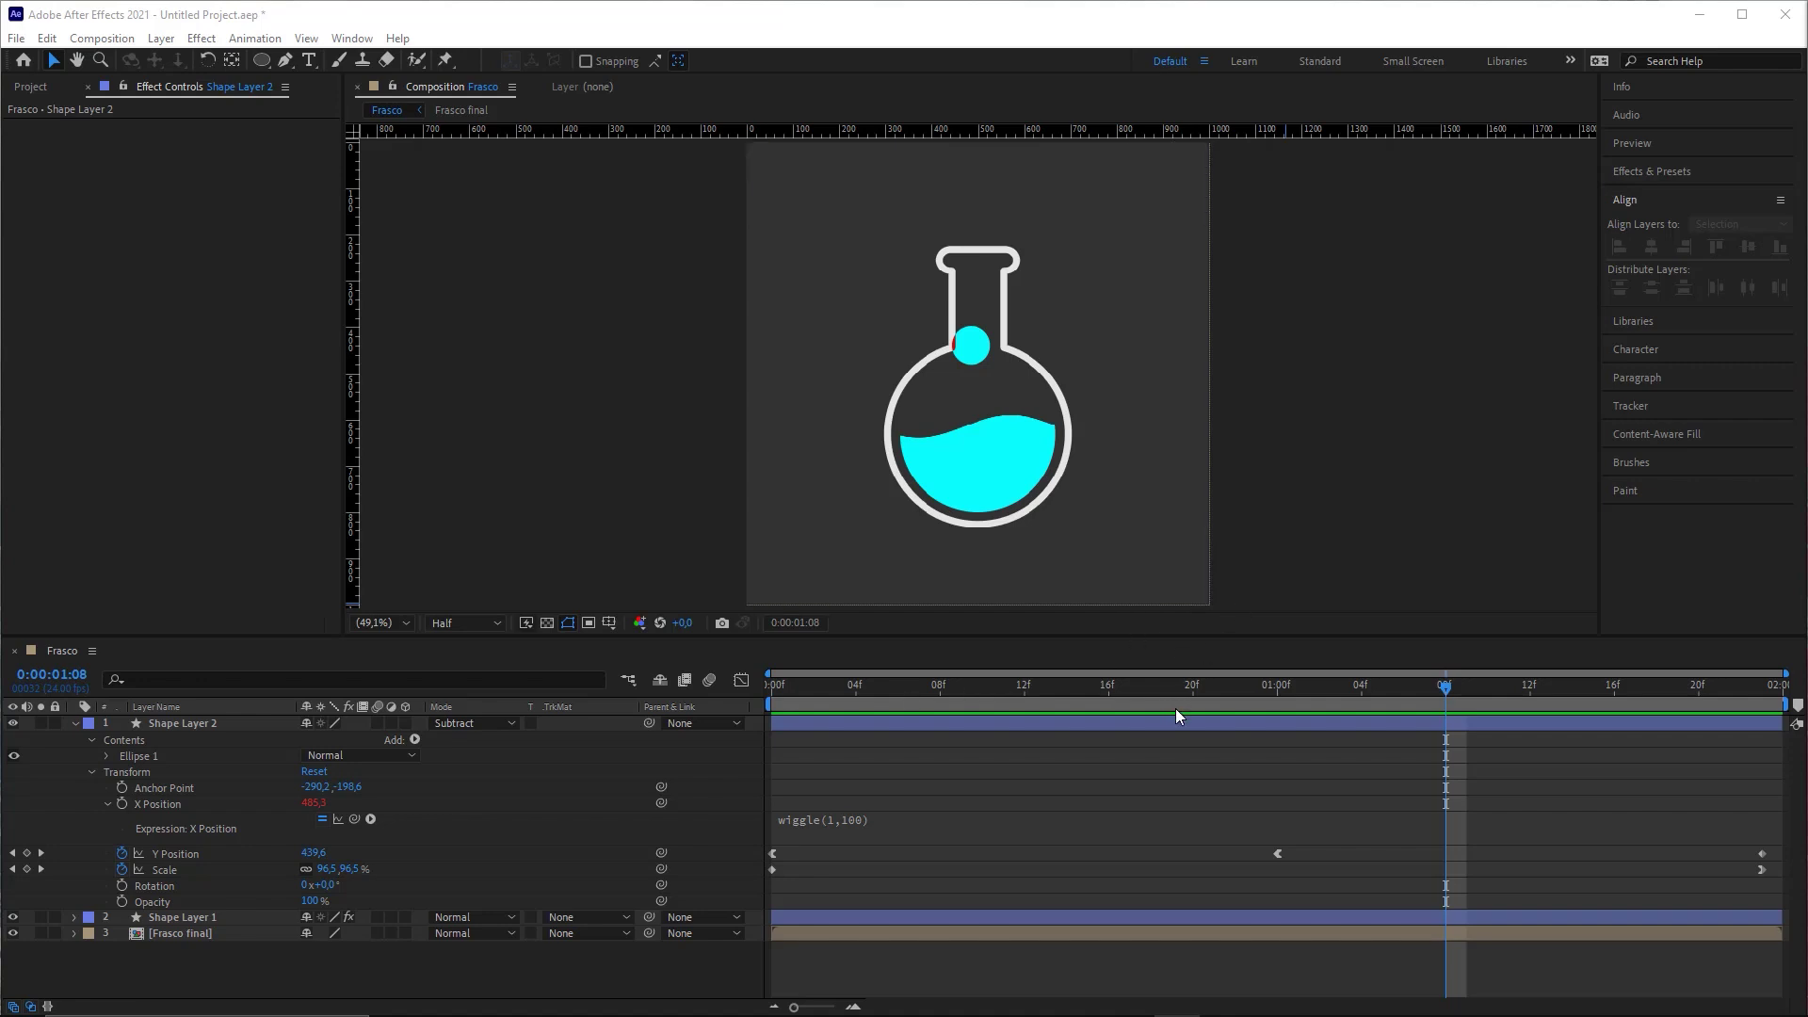
{"action": "left_click", "coordinate": [1161, 742]}
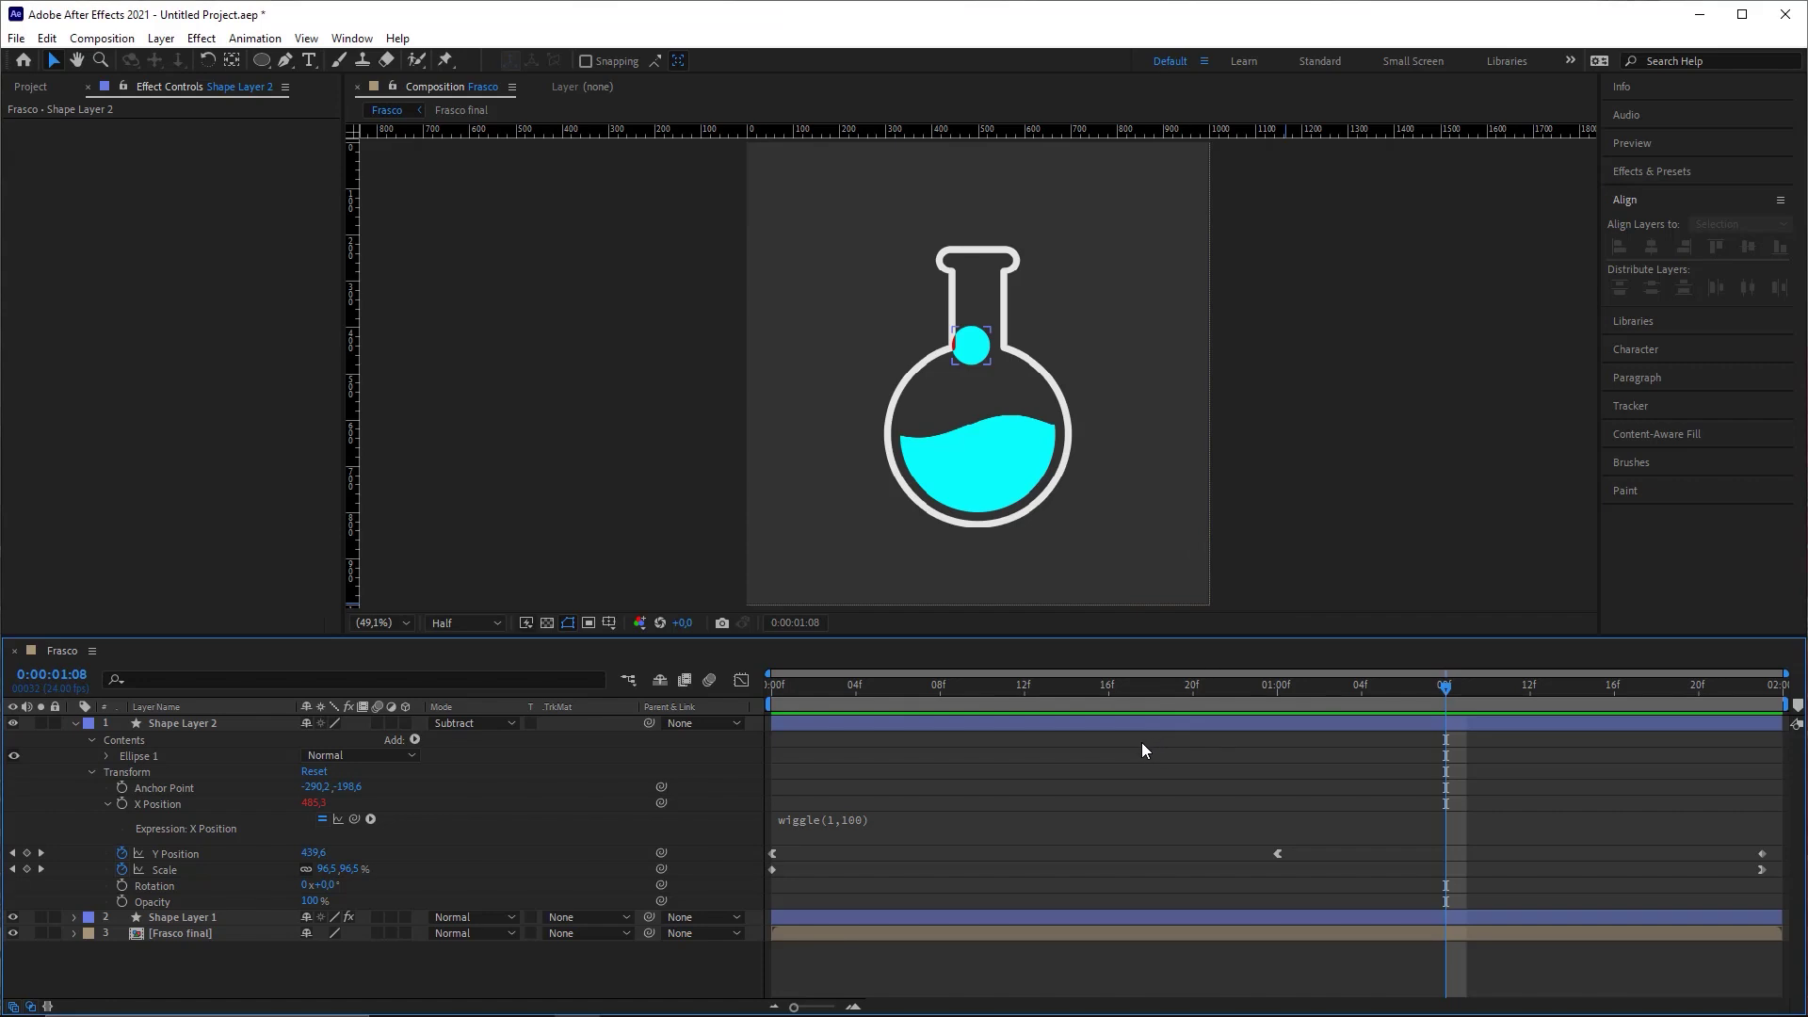
{"action": "mouse_move", "coordinate": [962, 873]}
{"action": "left_mouse_down"}
{"action": "mouse_move", "coordinate": [1493, 250]}
{"action": "mouse_move", "coordinate": [1696, 153]}
{"action": "mouse_move", "coordinate": [1678, 143]}
{"action": "left_mouse_up"}
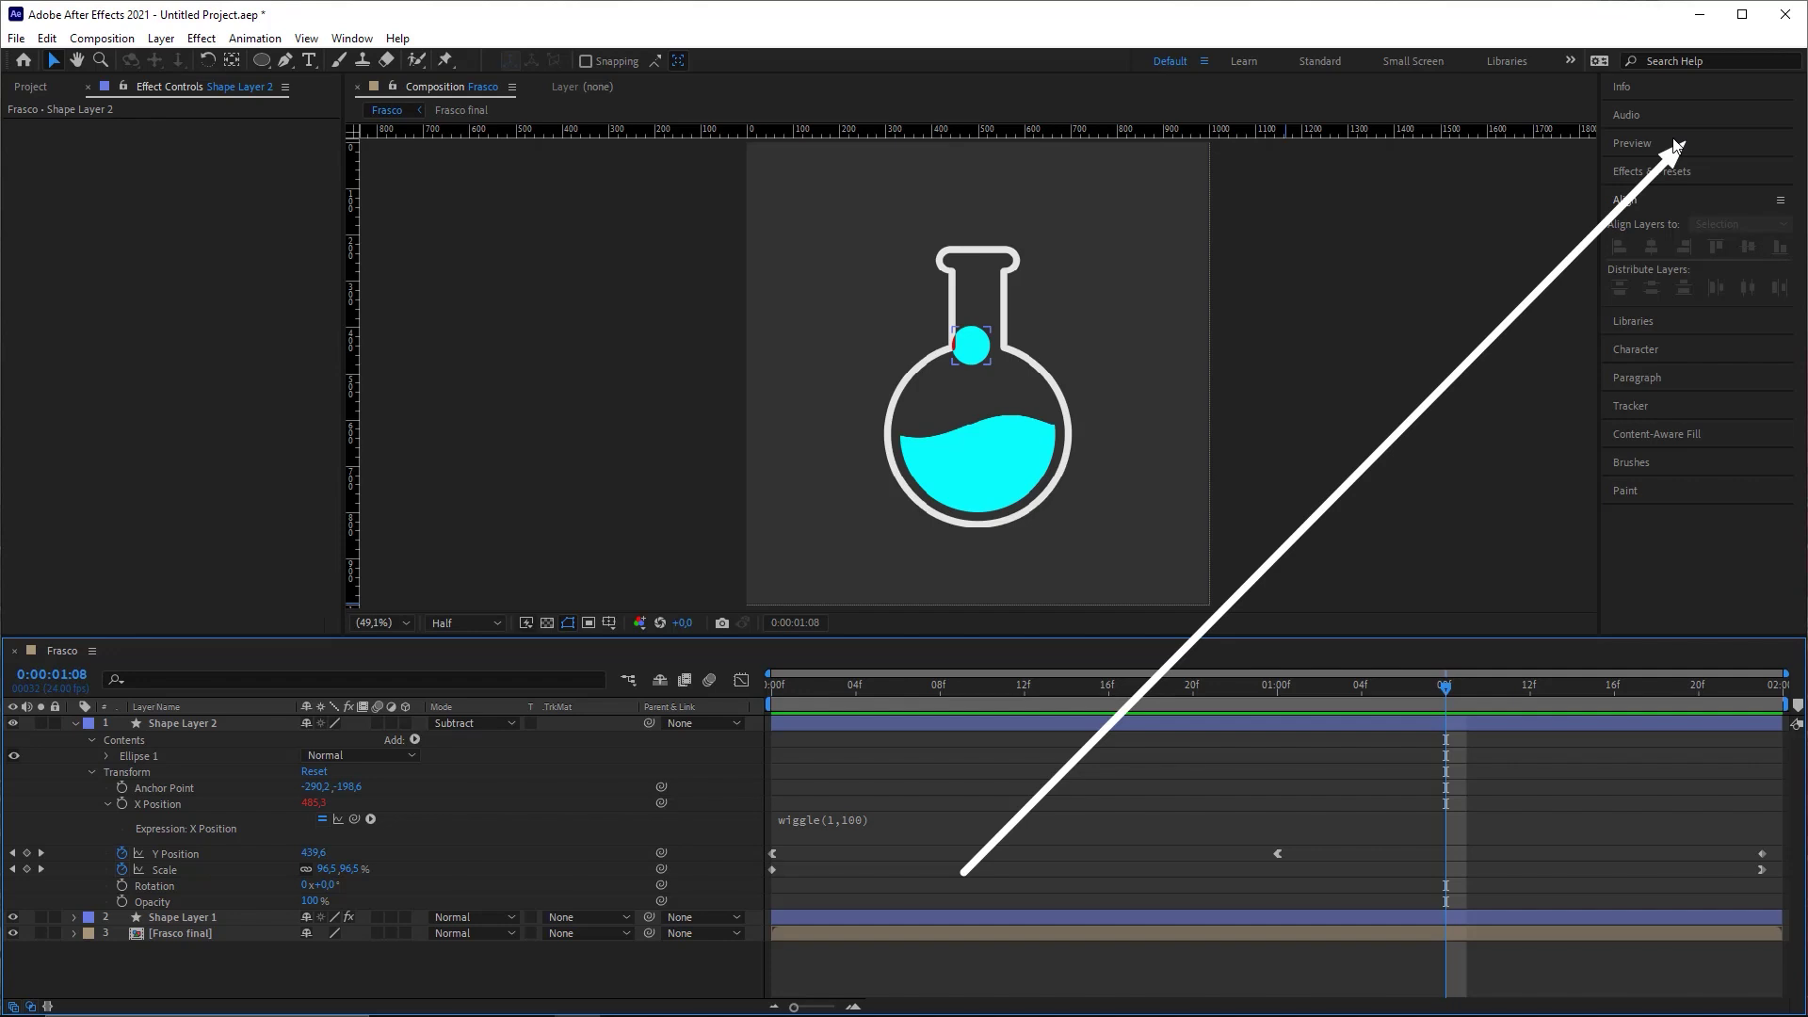
{"action": "key", "text": "Escape"}
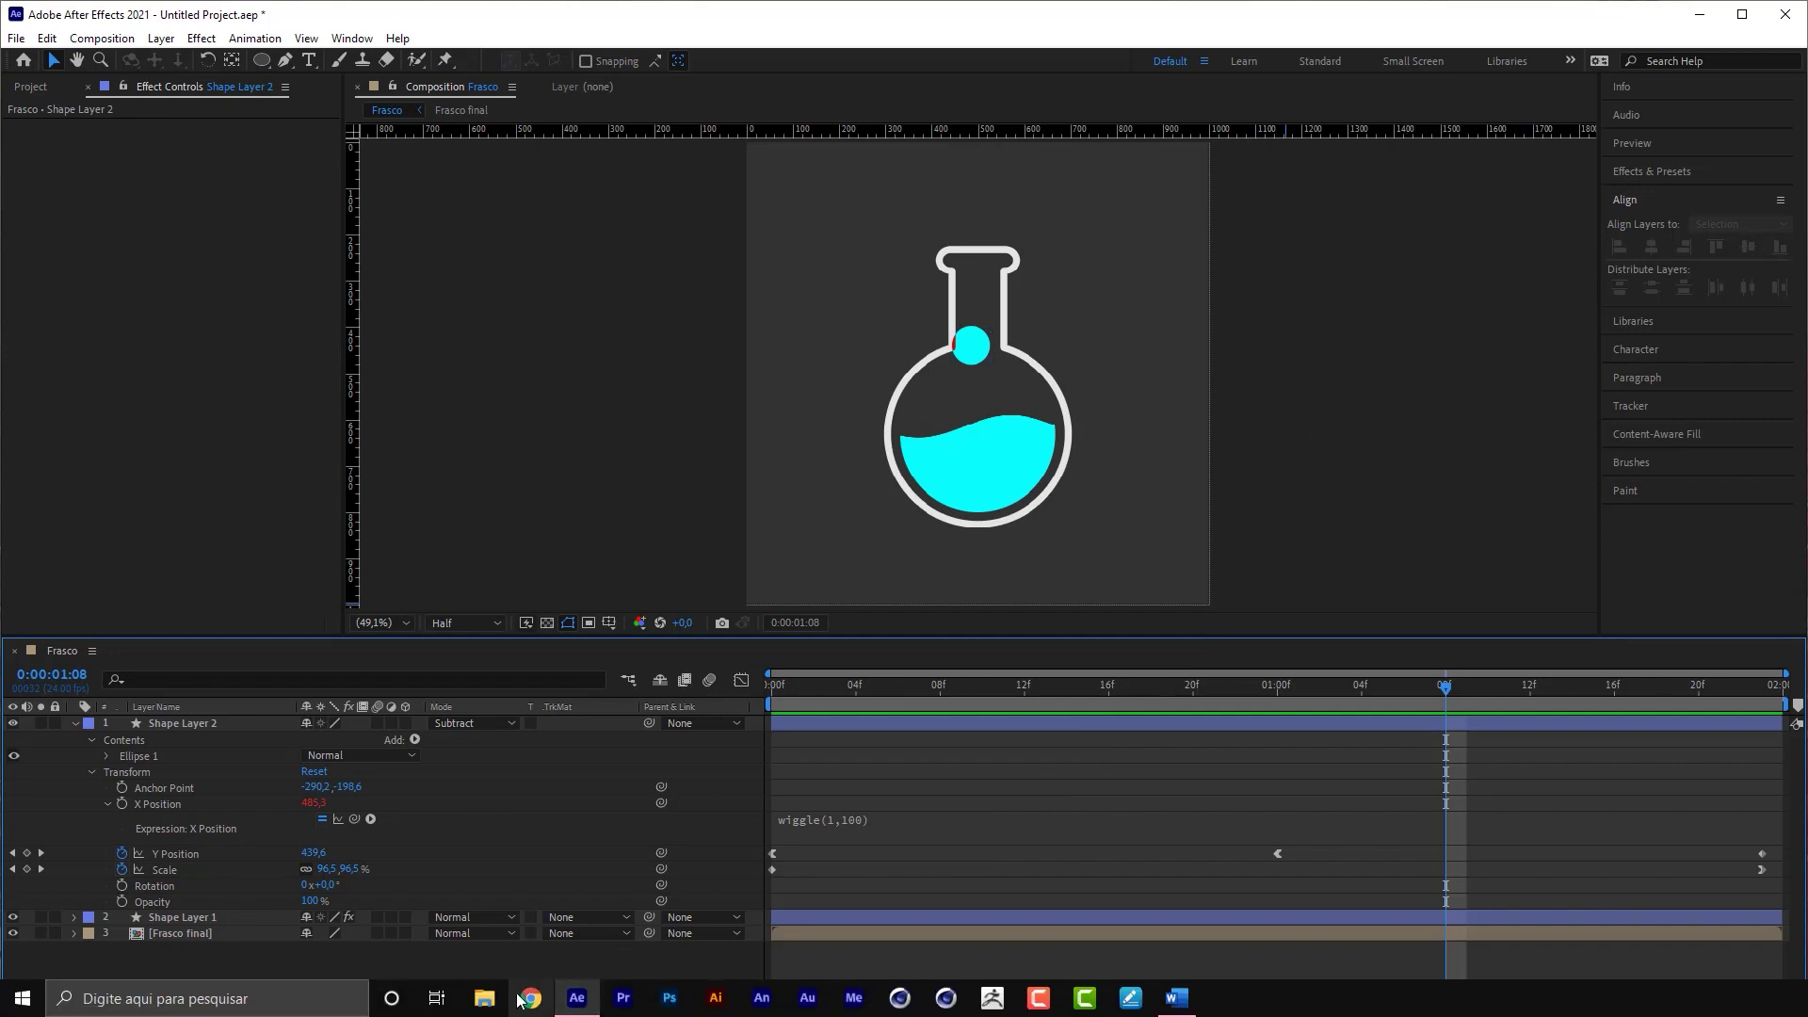
{"action": "left_click", "coordinate": [534, 1000]}
{"action": "left_click", "coordinate": [568, 996]}
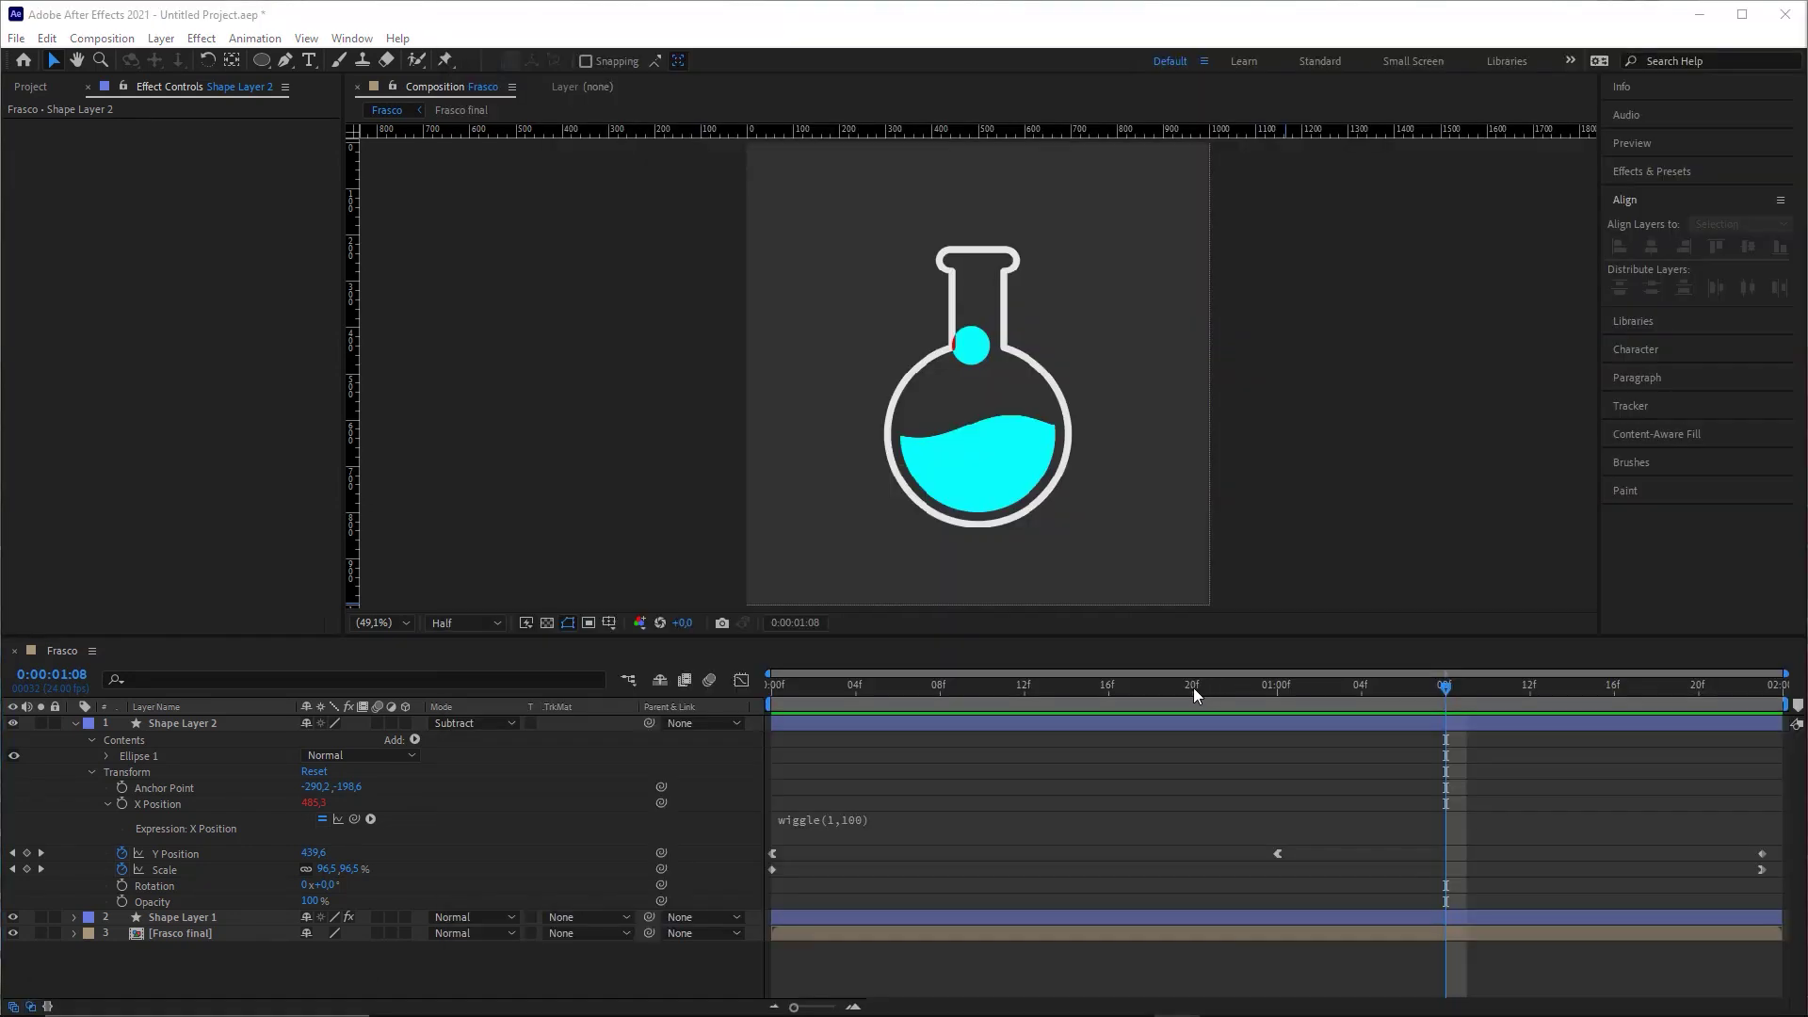
Step: Scrub through the circle's wiggling rise to 0:00:01:02 and collapse Shape Layer 2's properties
{"action": "left_click_drag", "start_coordinate": [1194, 690], "coordinate": [1006, 723]}
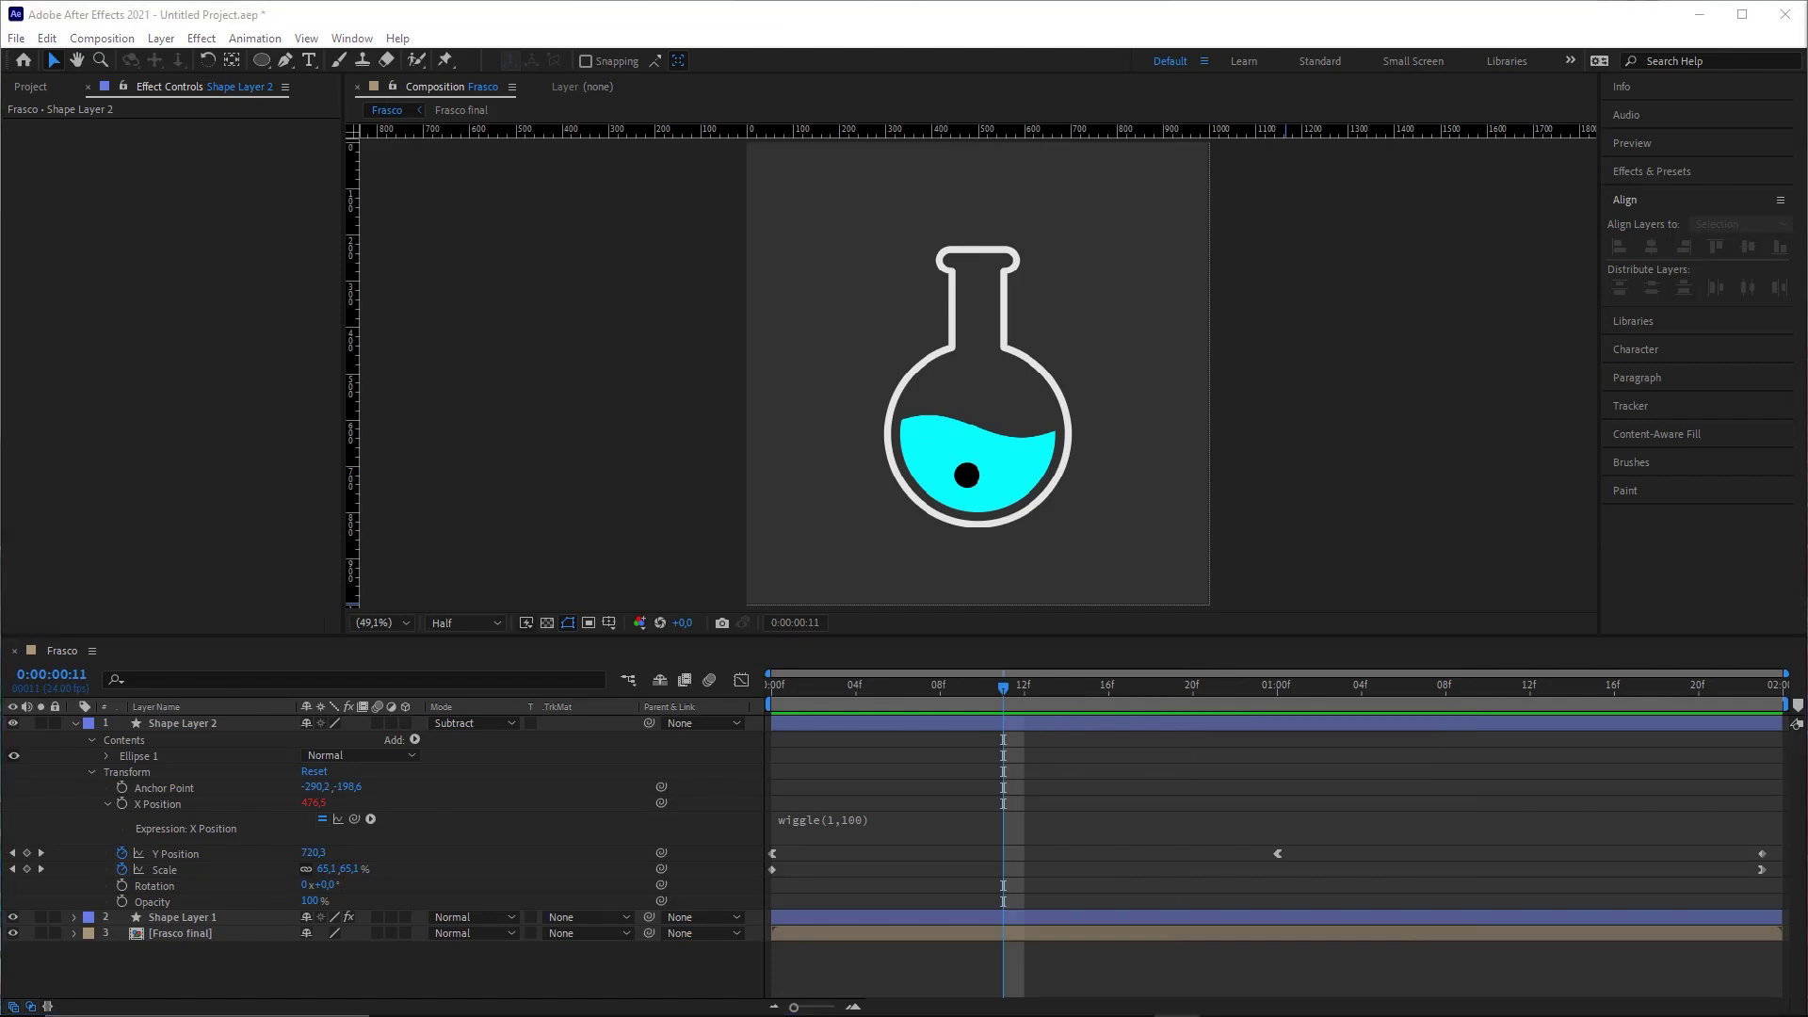
{"action": "left_click_drag", "start_coordinate": [814, 689], "coordinate": [1315, 693]}
{"action": "left_click", "coordinate": [115, 727]}
{"action": "key", "text": "u"}
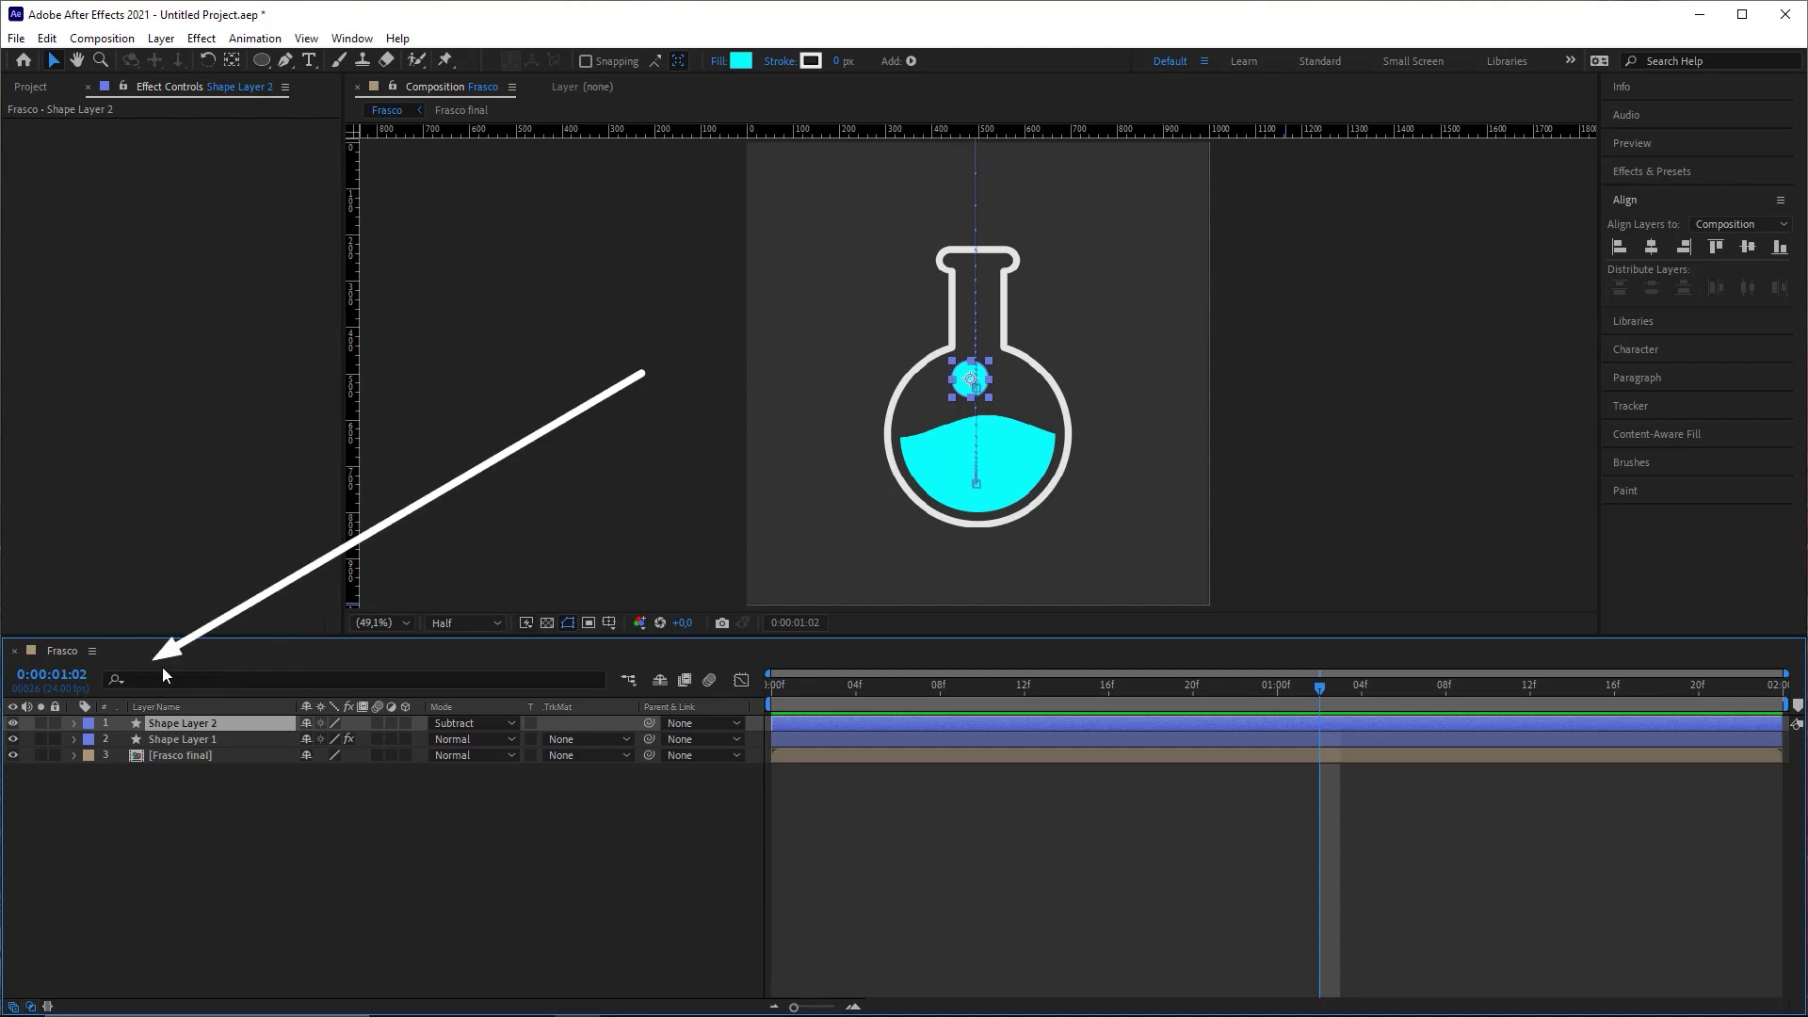
Step: Rename Shape Layer 2 as Bolha and set its label colour to Yellow
{"action": "right_click", "coordinate": [182, 723]}
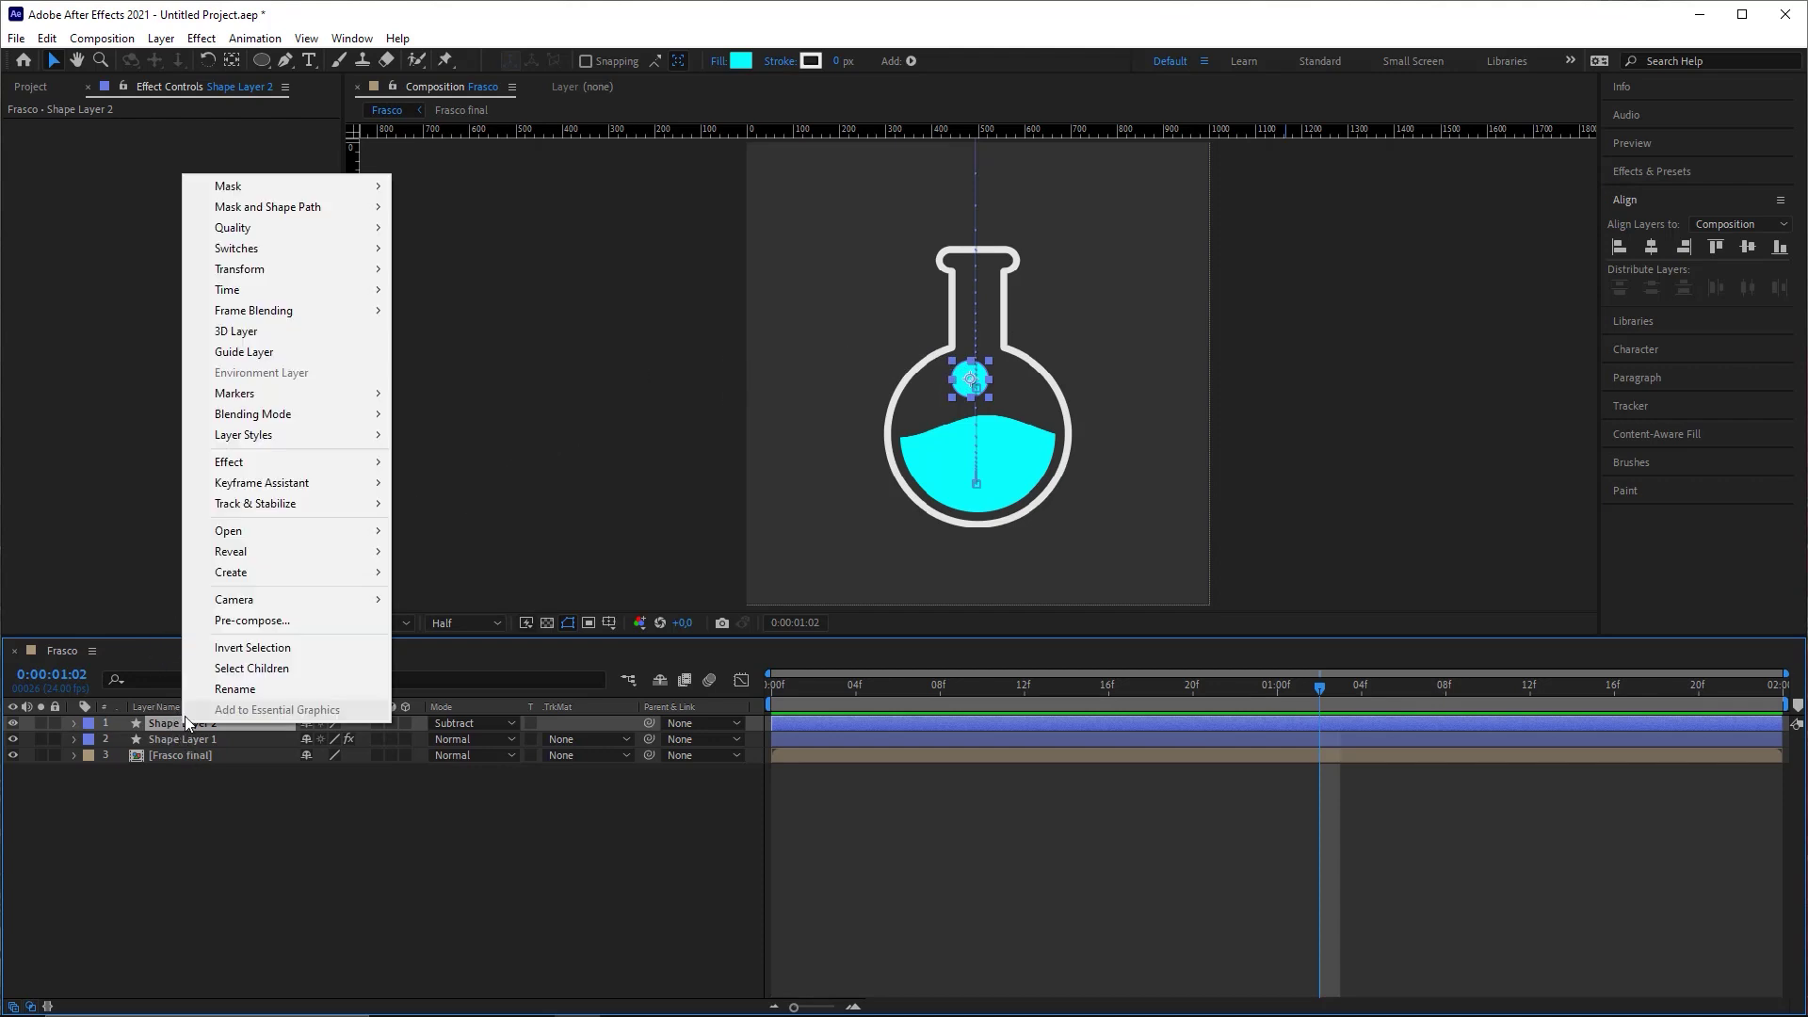
{"action": "left_click", "coordinate": [245, 691]}
{"action": "type", "text": "B"}
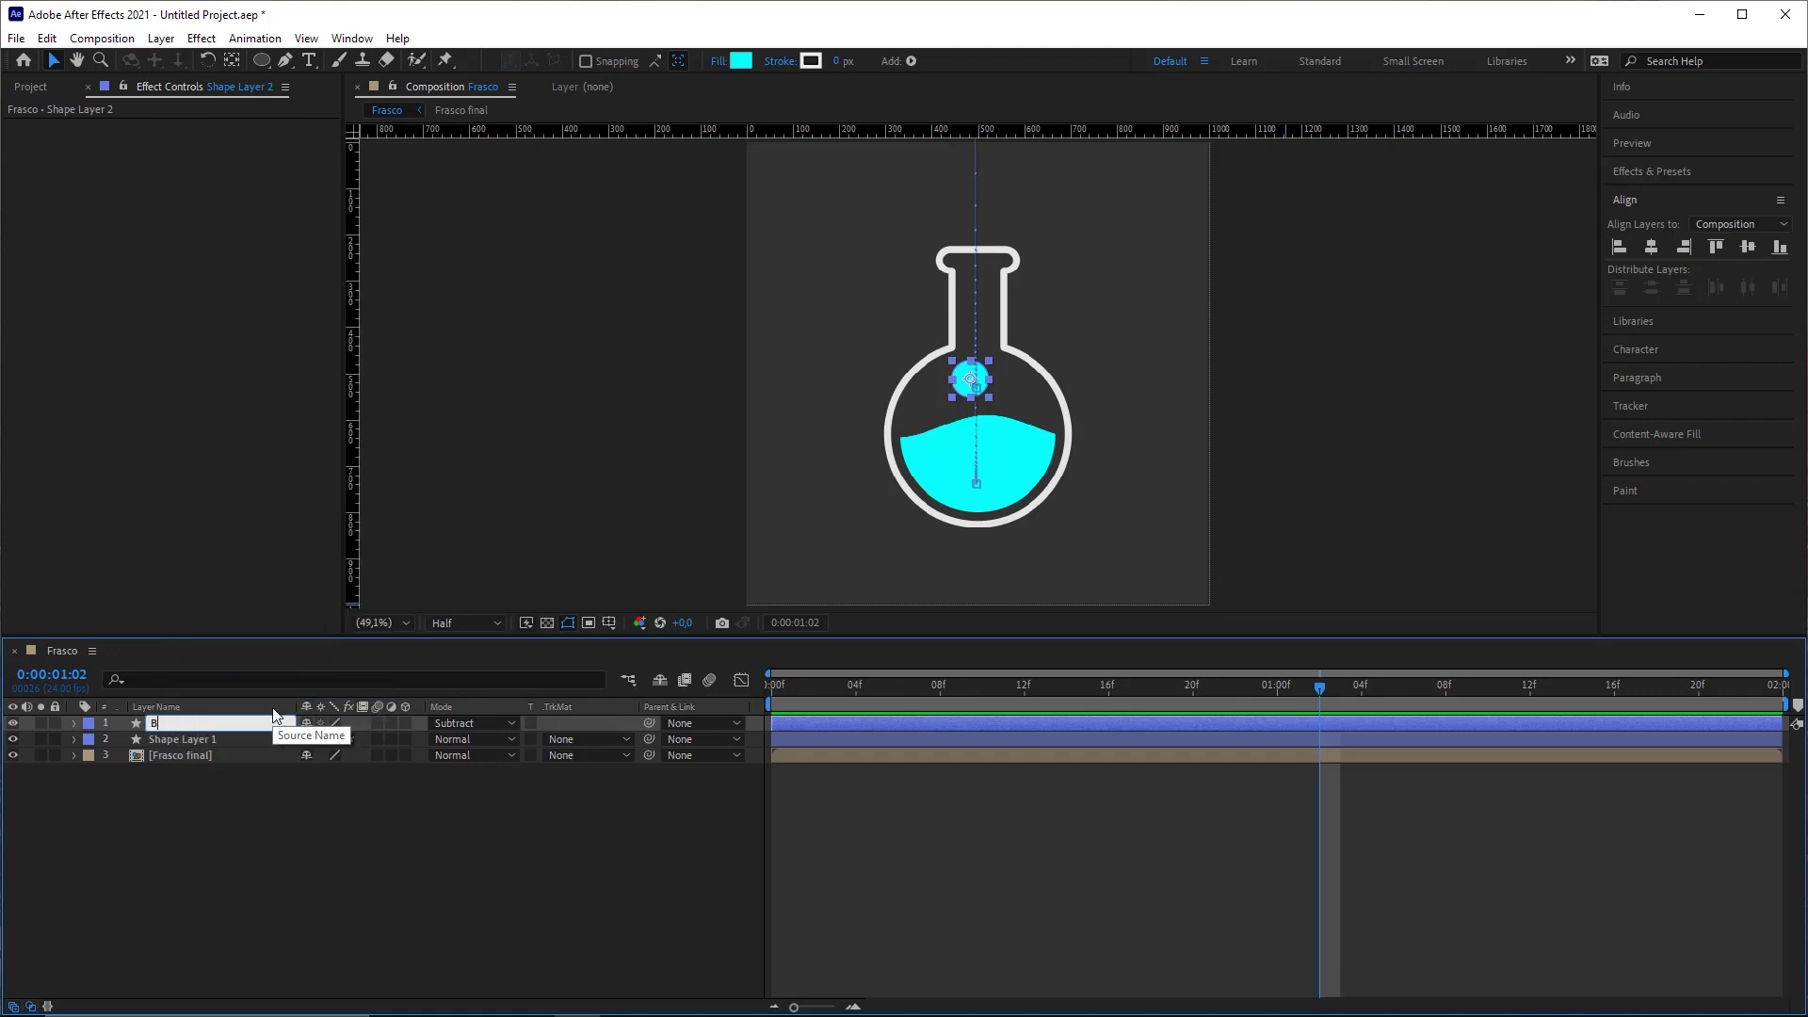
{"action": "type", "text": "olha"}
{"action": "key", "text": "Return"}
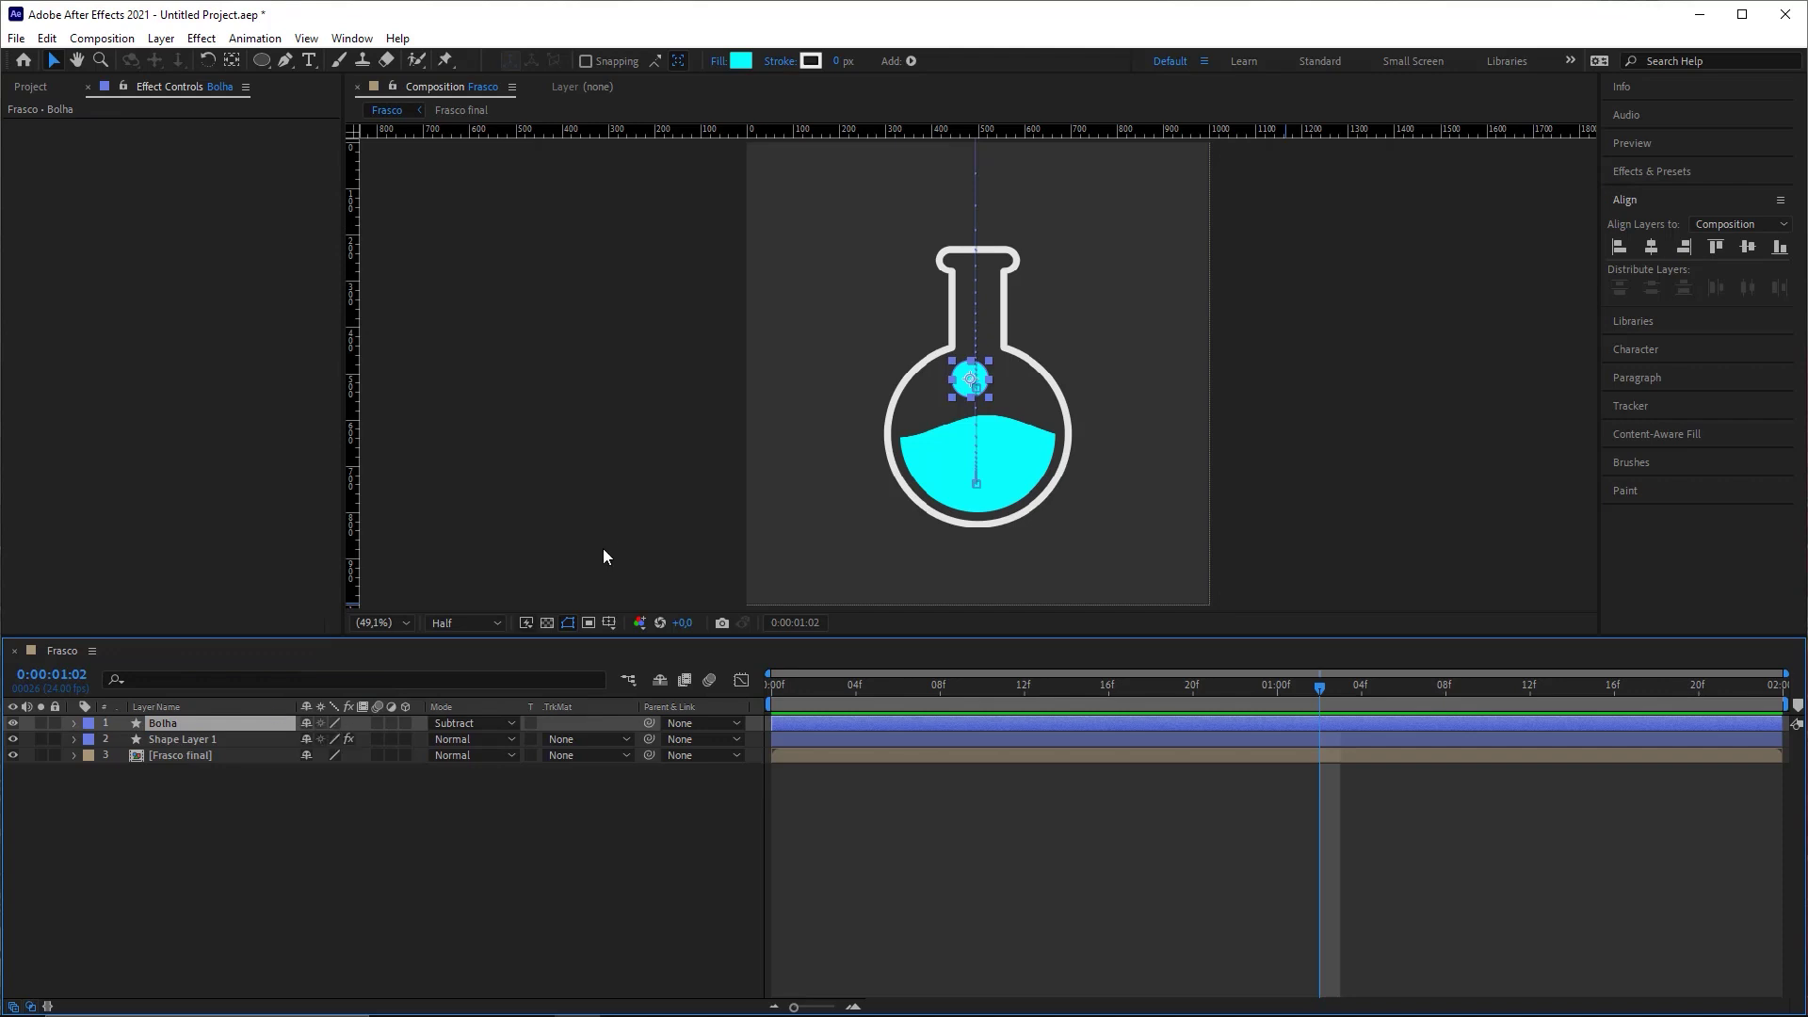
{"action": "left_click", "coordinate": [90, 723]}
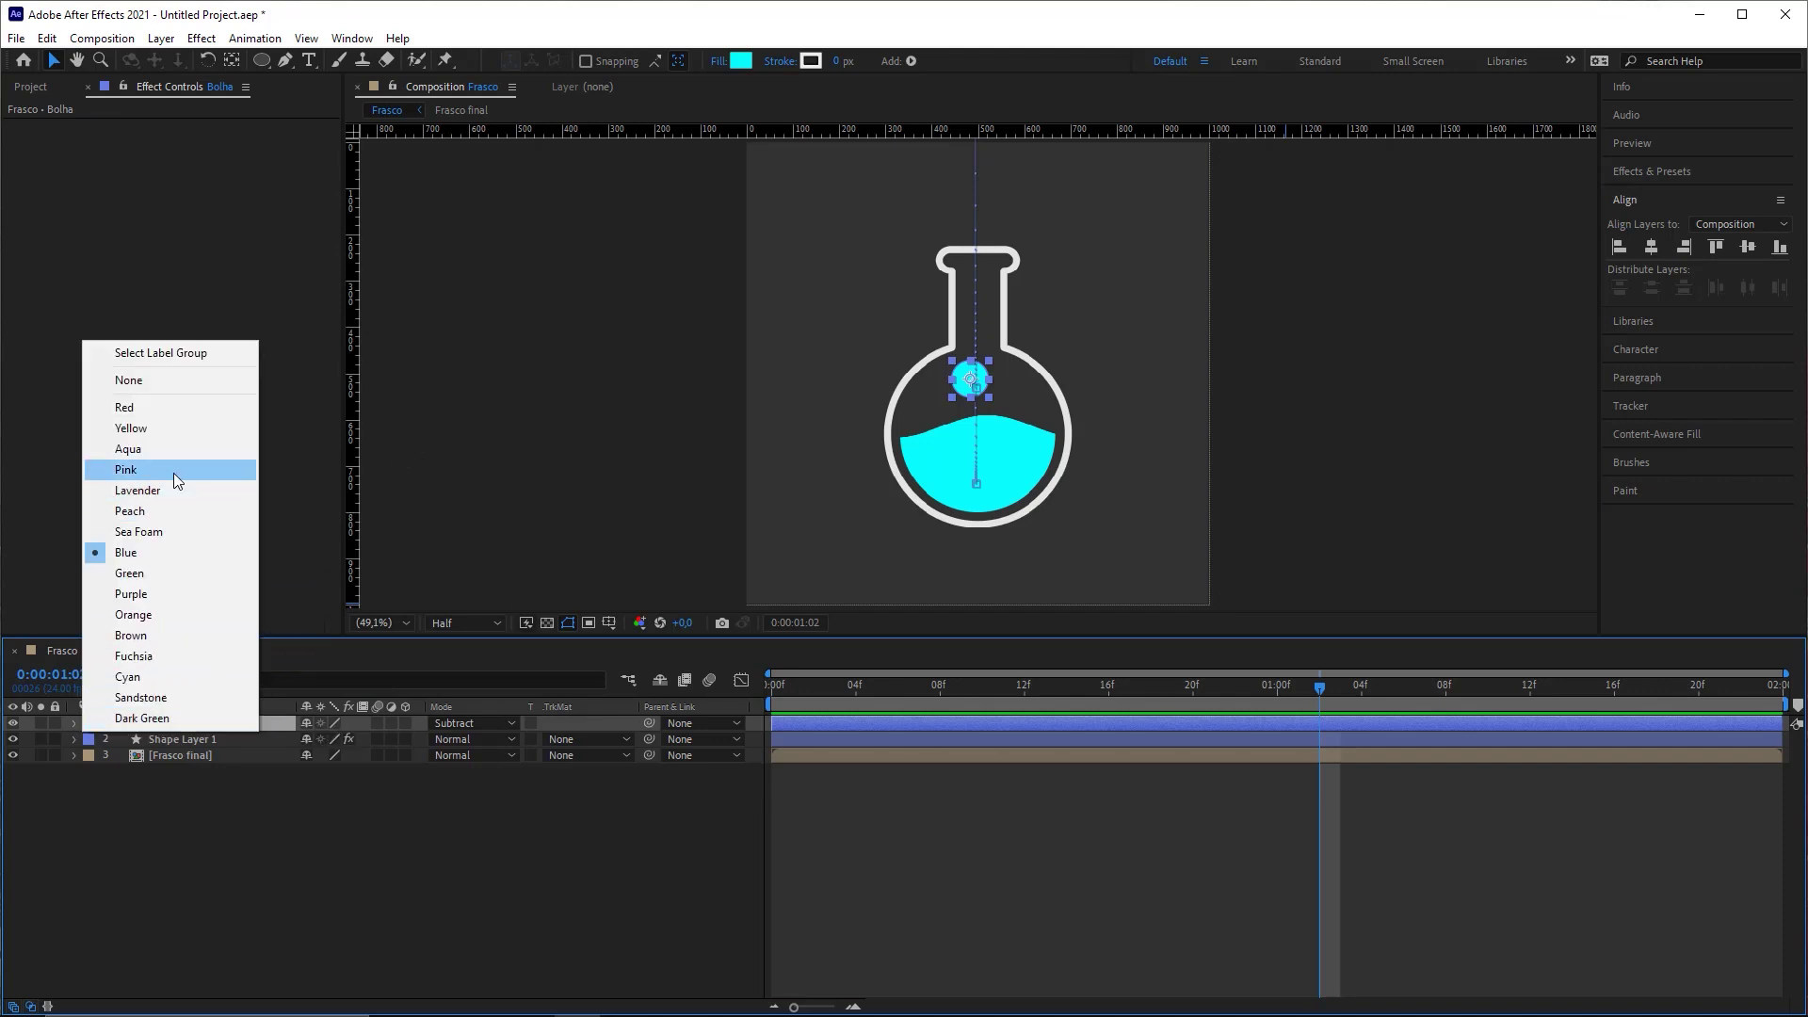
{"action": "left_click", "coordinate": [153, 432]}
{"action": "left_click", "coordinate": [331, 788]}
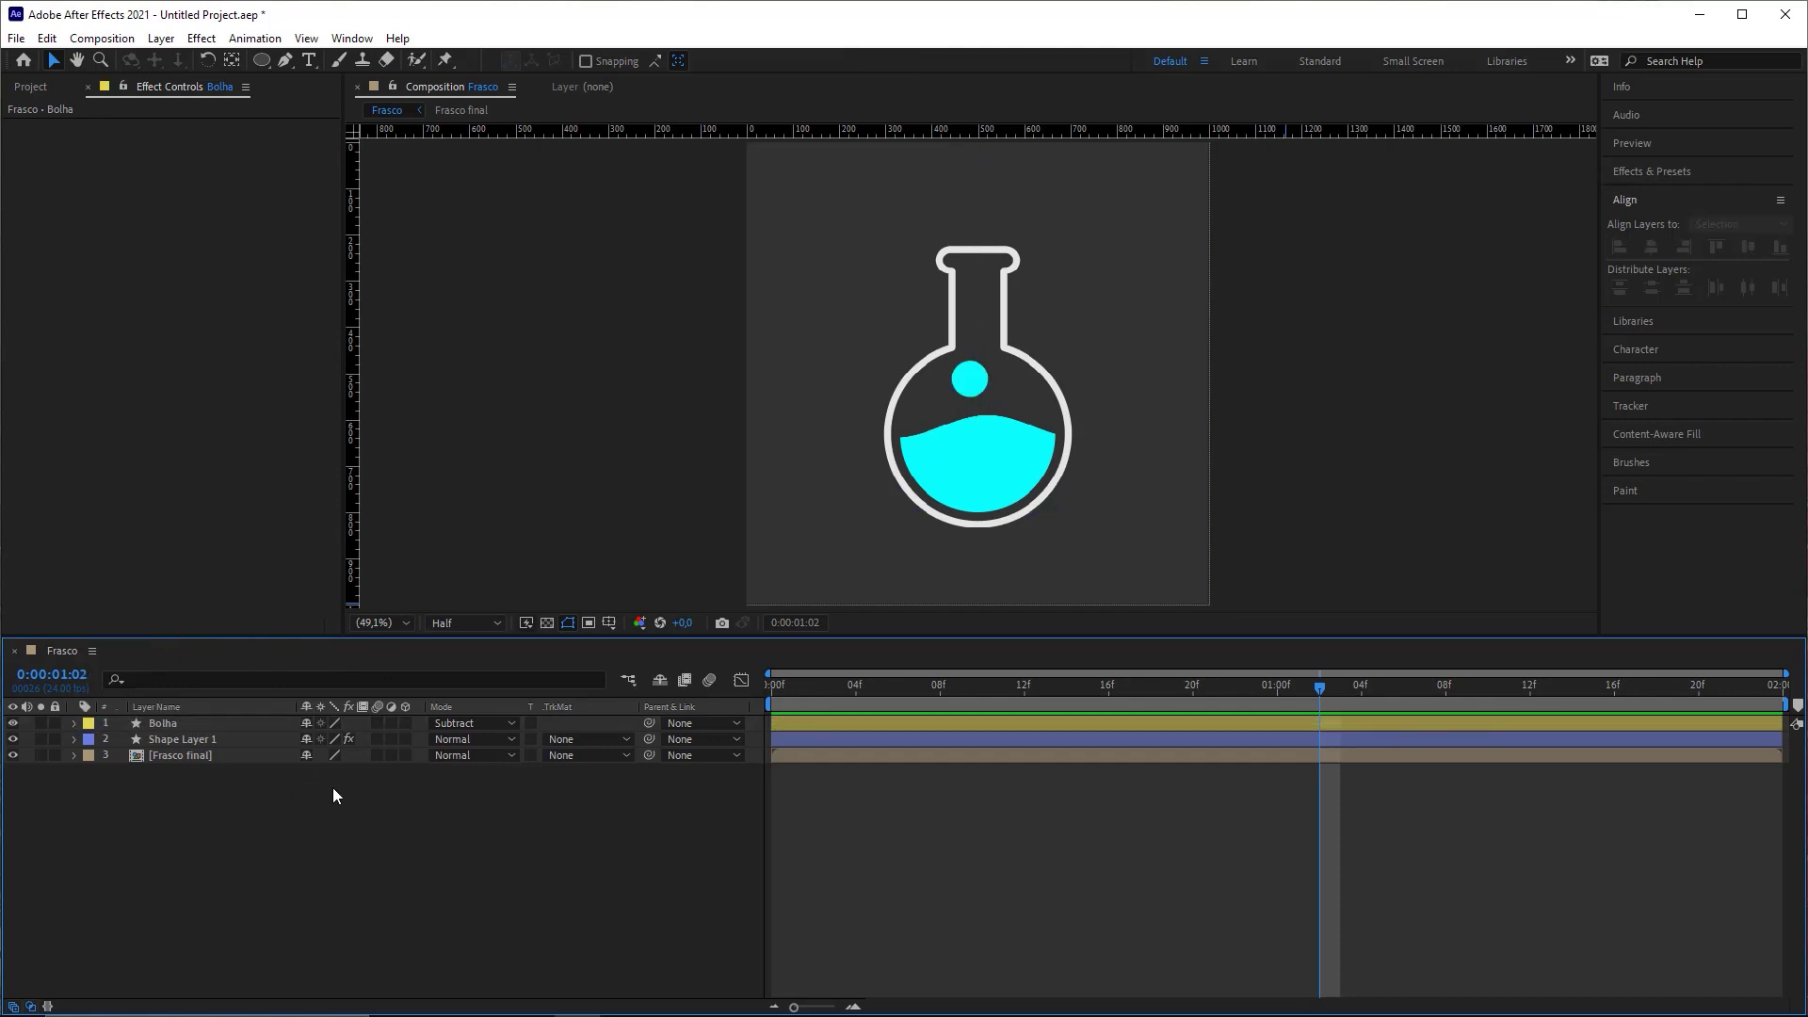
Step: Pre-compose the Bolha layer as Bolha animada, moving all attributes into the new composition
{"action": "left_click", "coordinate": [222, 722]}
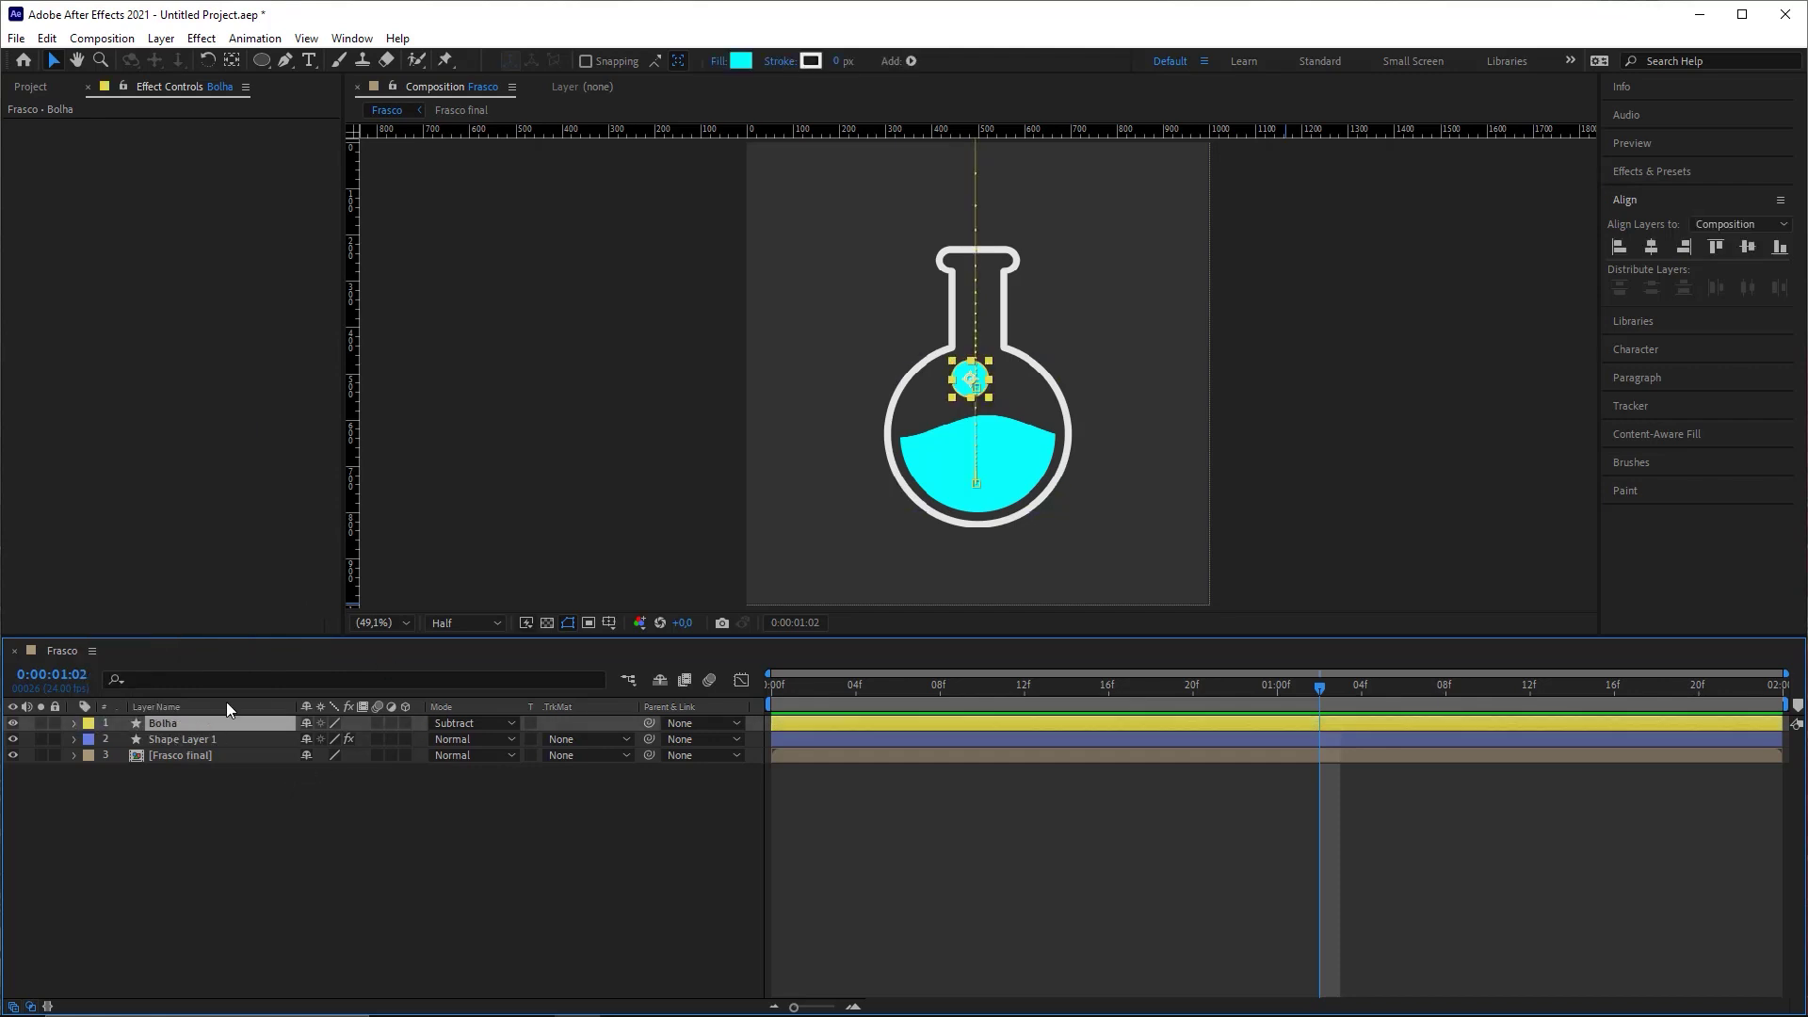
{"action": "left_click", "coordinate": [177, 740]}
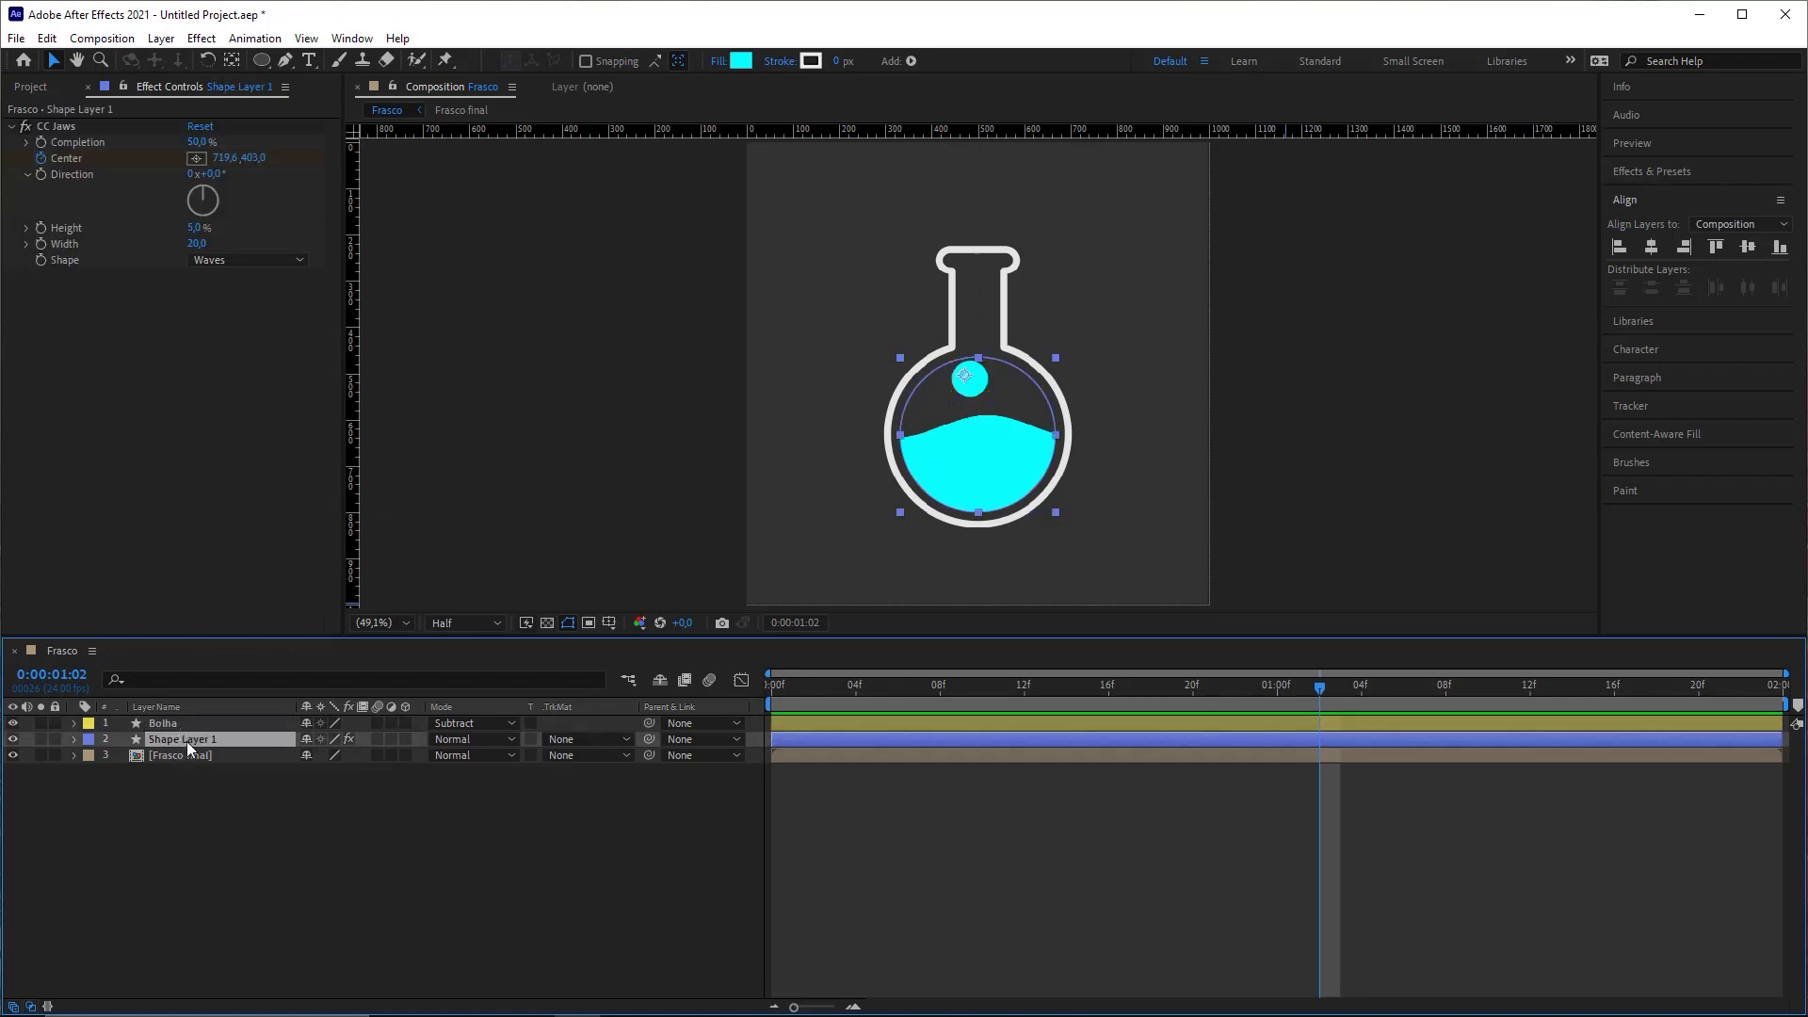
{"action": "left_click", "coordinate": [192, 725]}
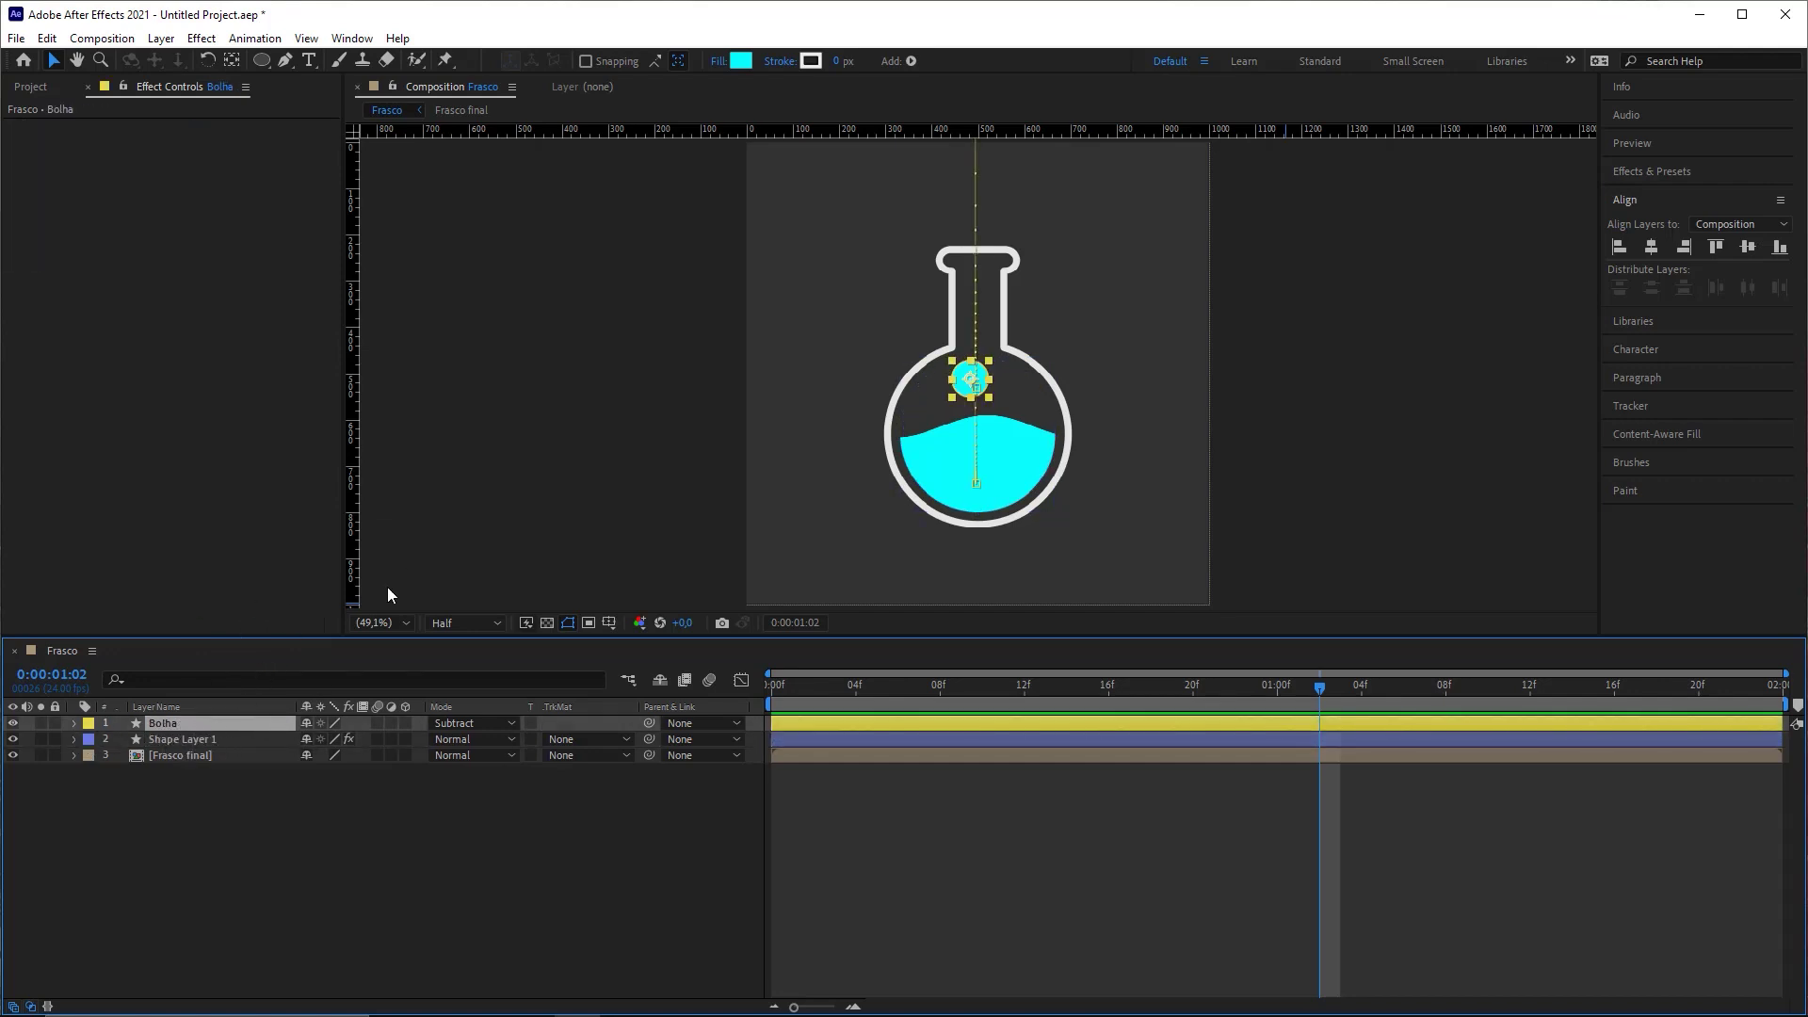
{"action": "right_click", "coordinate": [164, 727]}
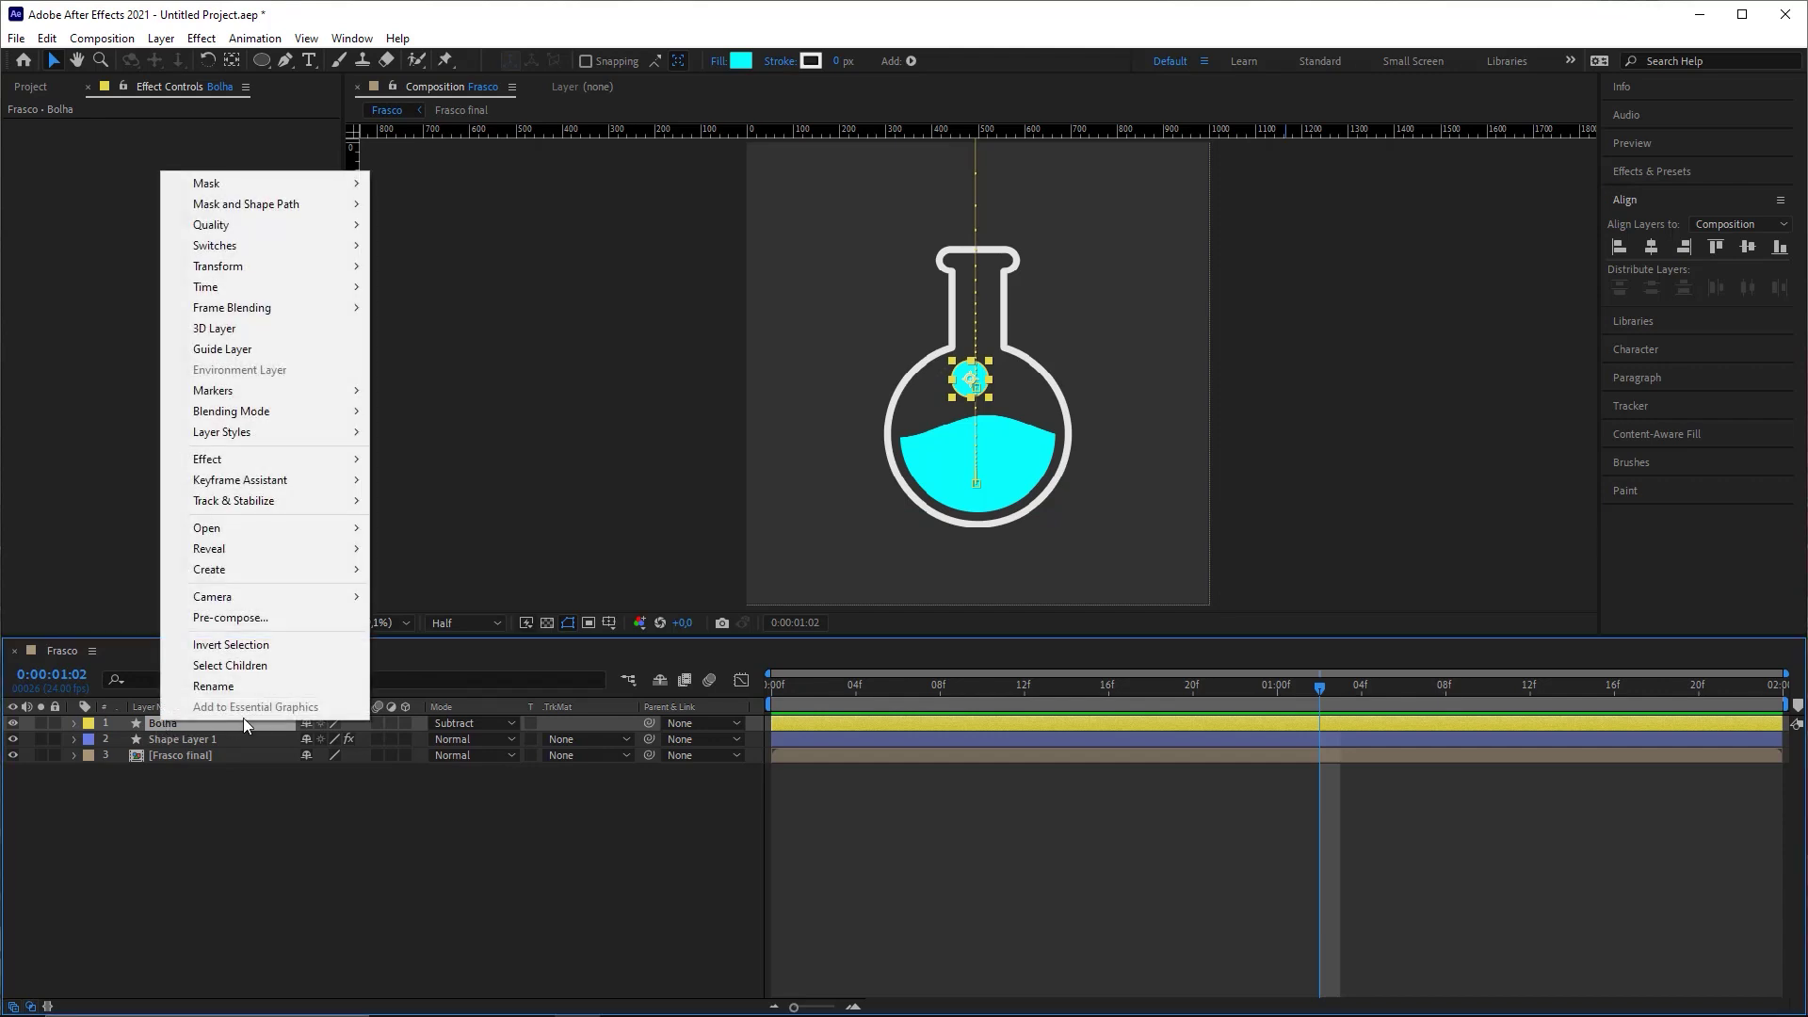
{"action": "left_click", "coordinate": [228, 619]}
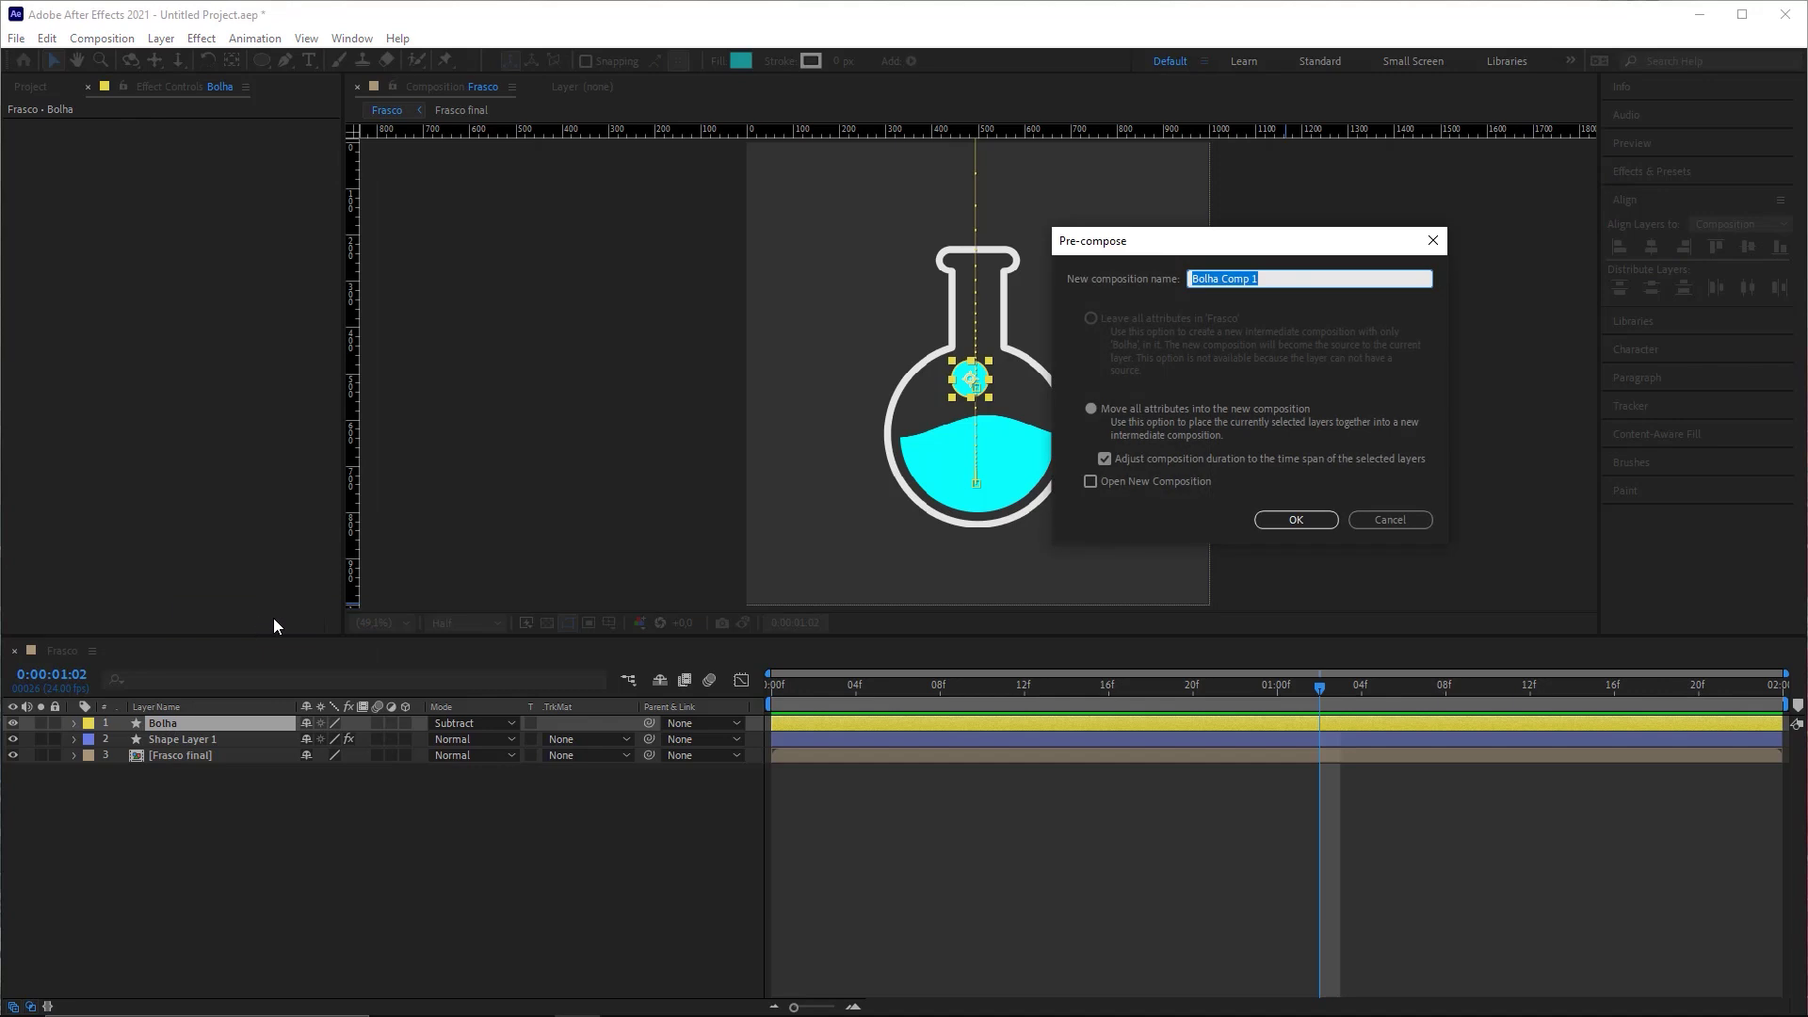
{"action": "type", "text": "Bolha animada"}
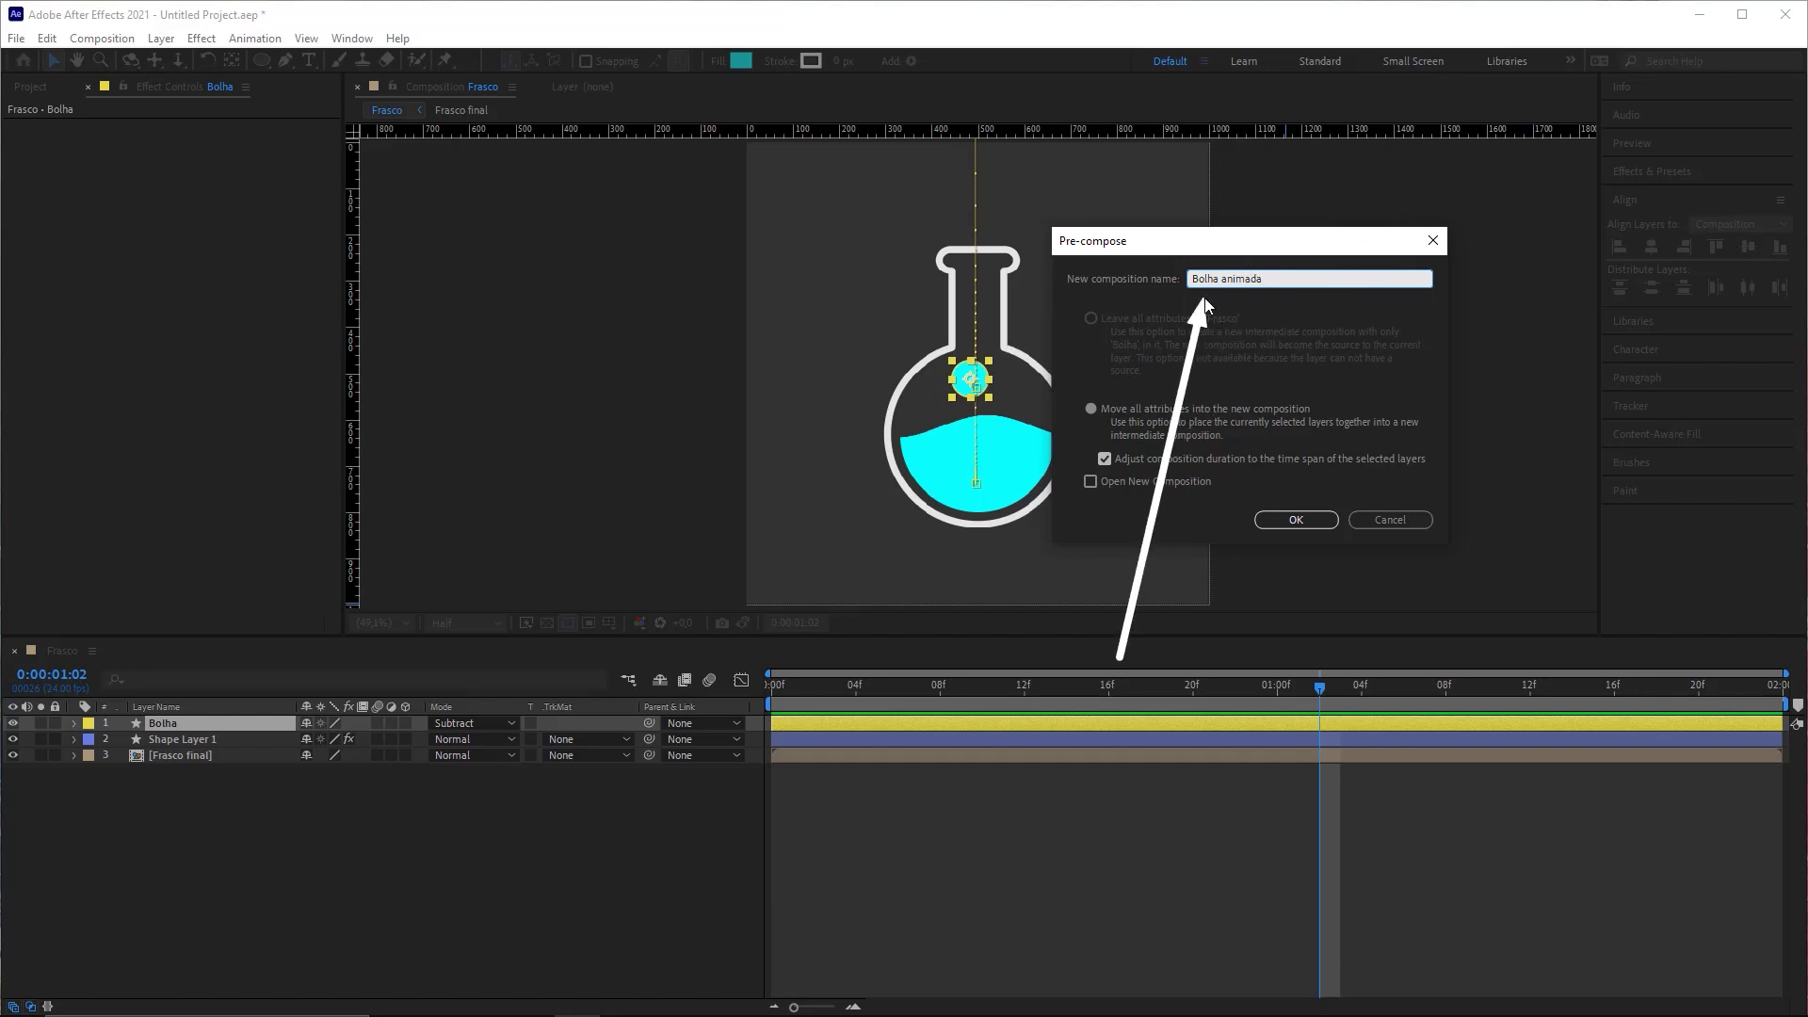
{"action": "left_click", "coordinate": [1296, 519]}
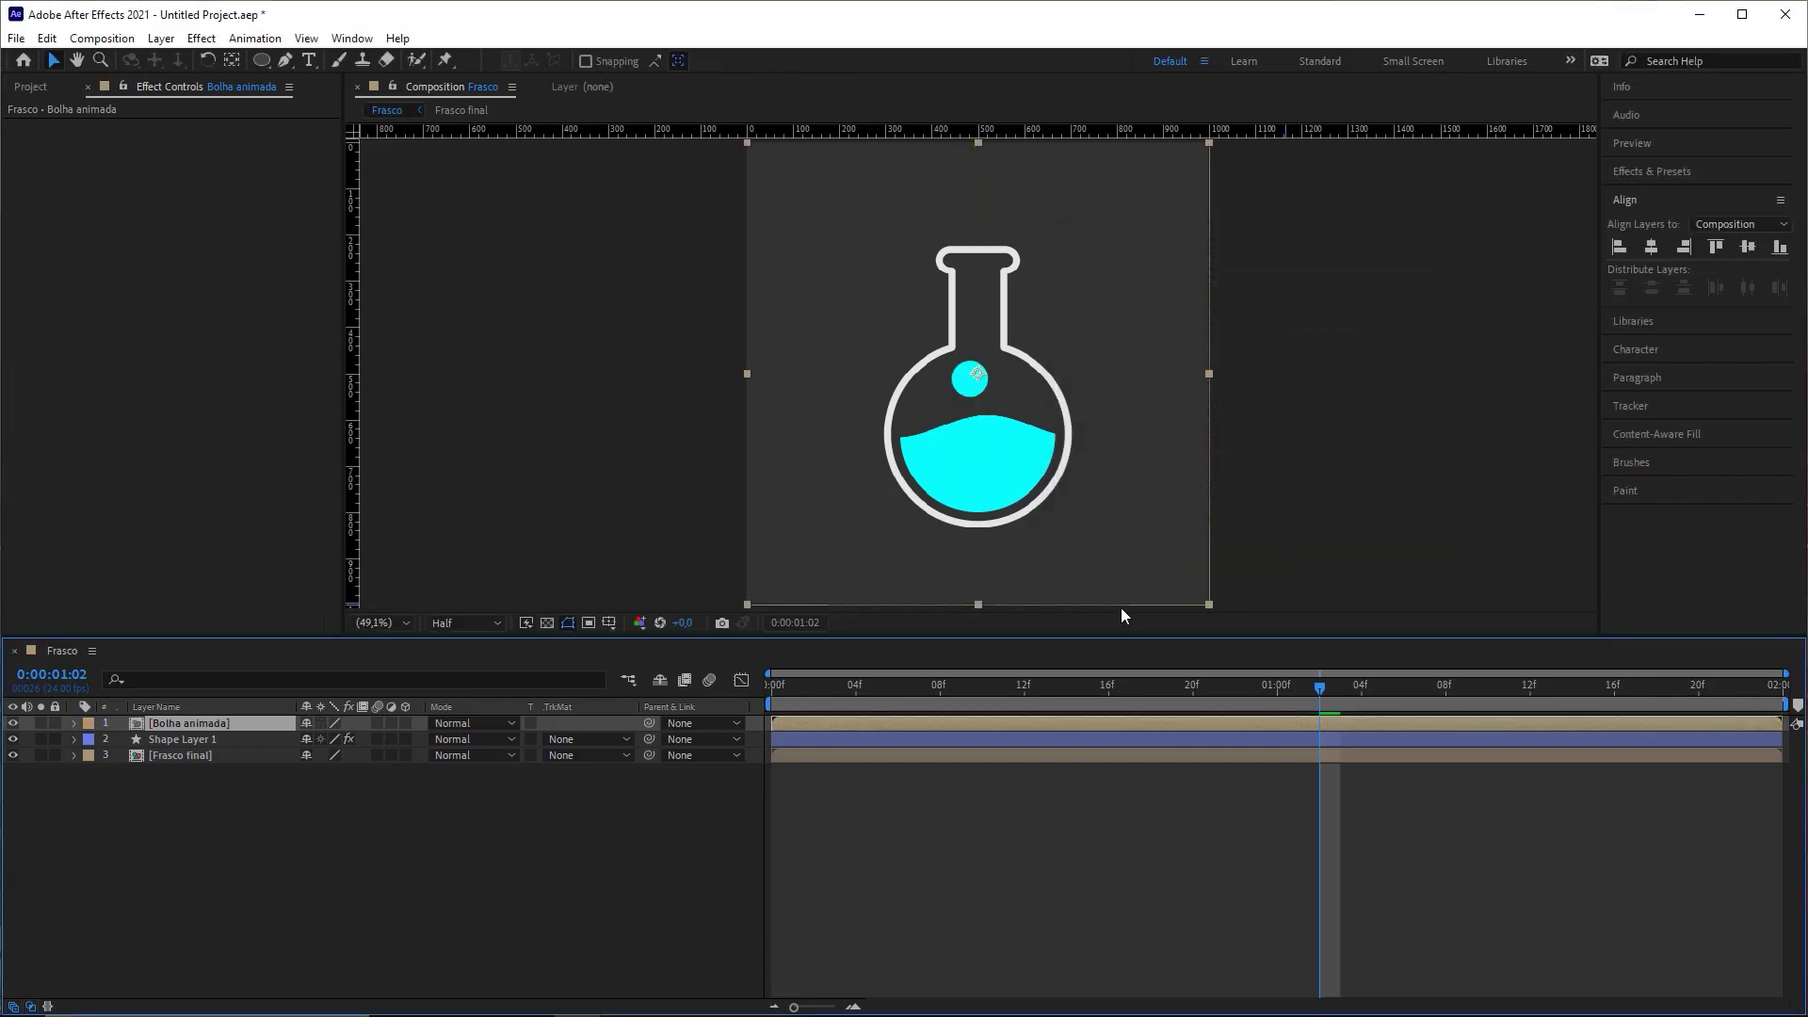
Step: Preview the Frasco composition with the pre-composed bubble and move to 0:00:00:08
{"action": "key", "text": "space"}
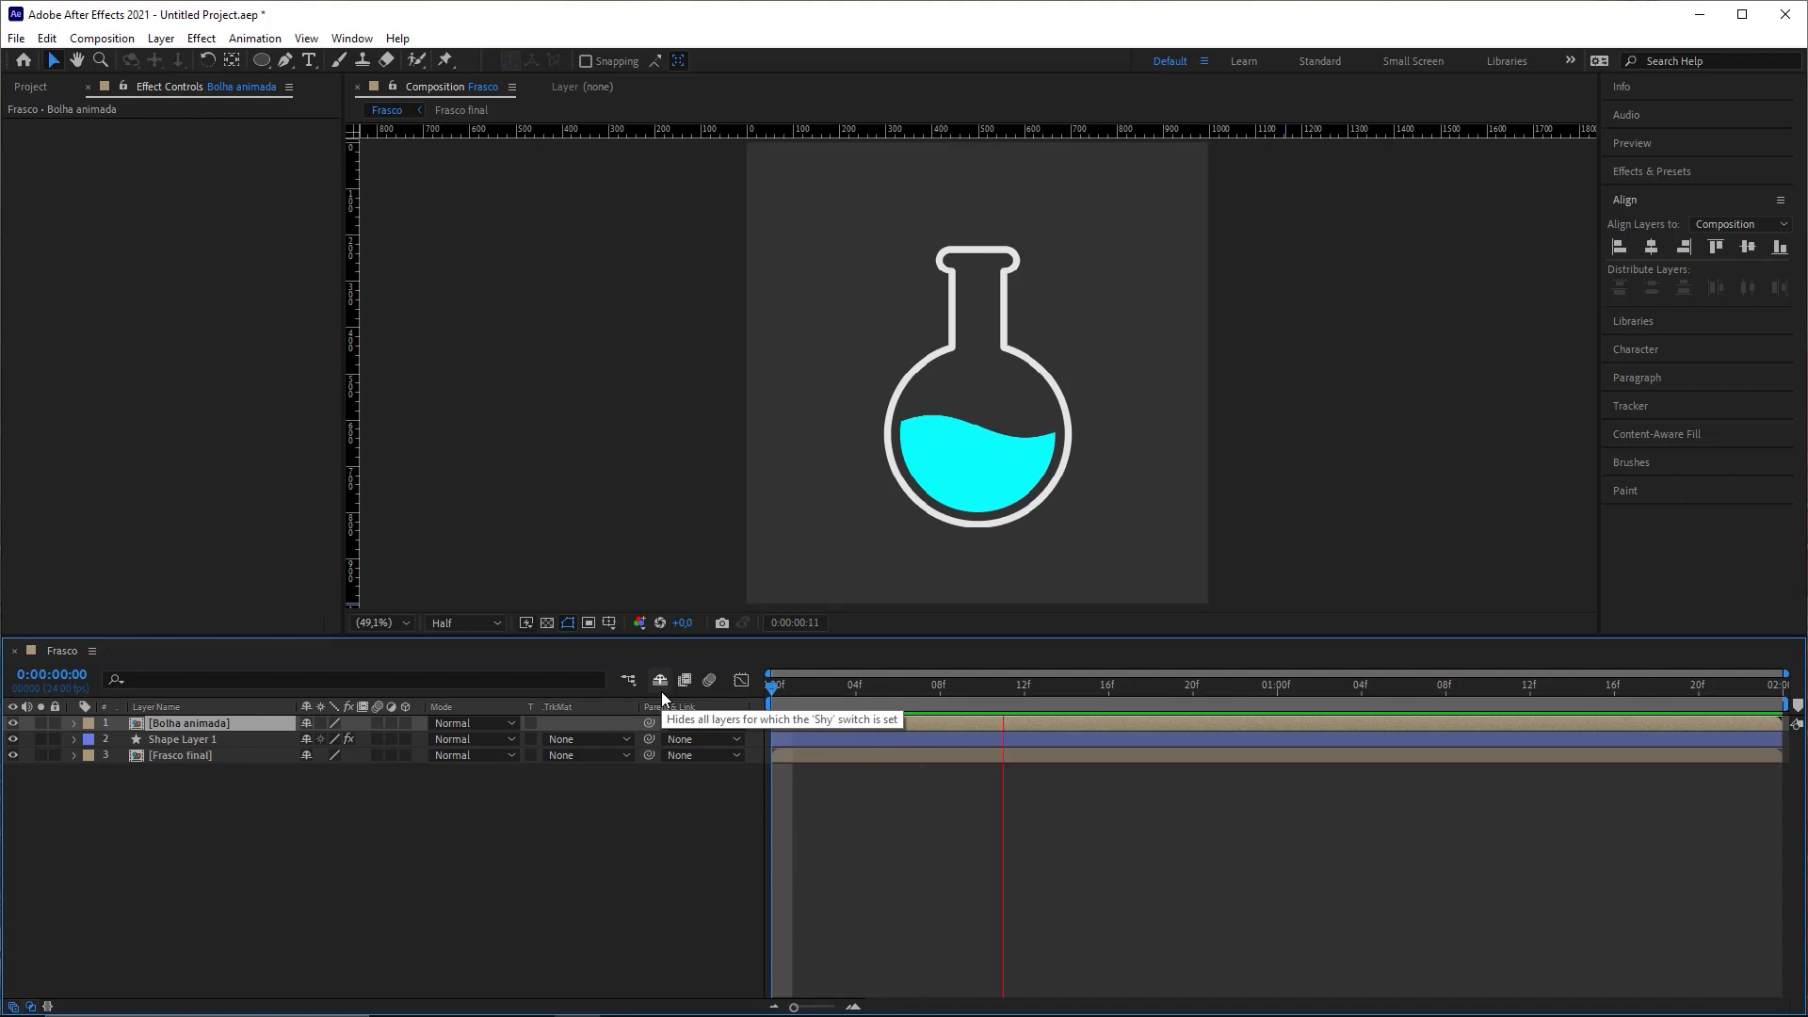
{"action": "key", "text": "space"}
{"action": "left_click_drag", "start_coordinate": [1012, 695], "coordinate": [968, 719]}
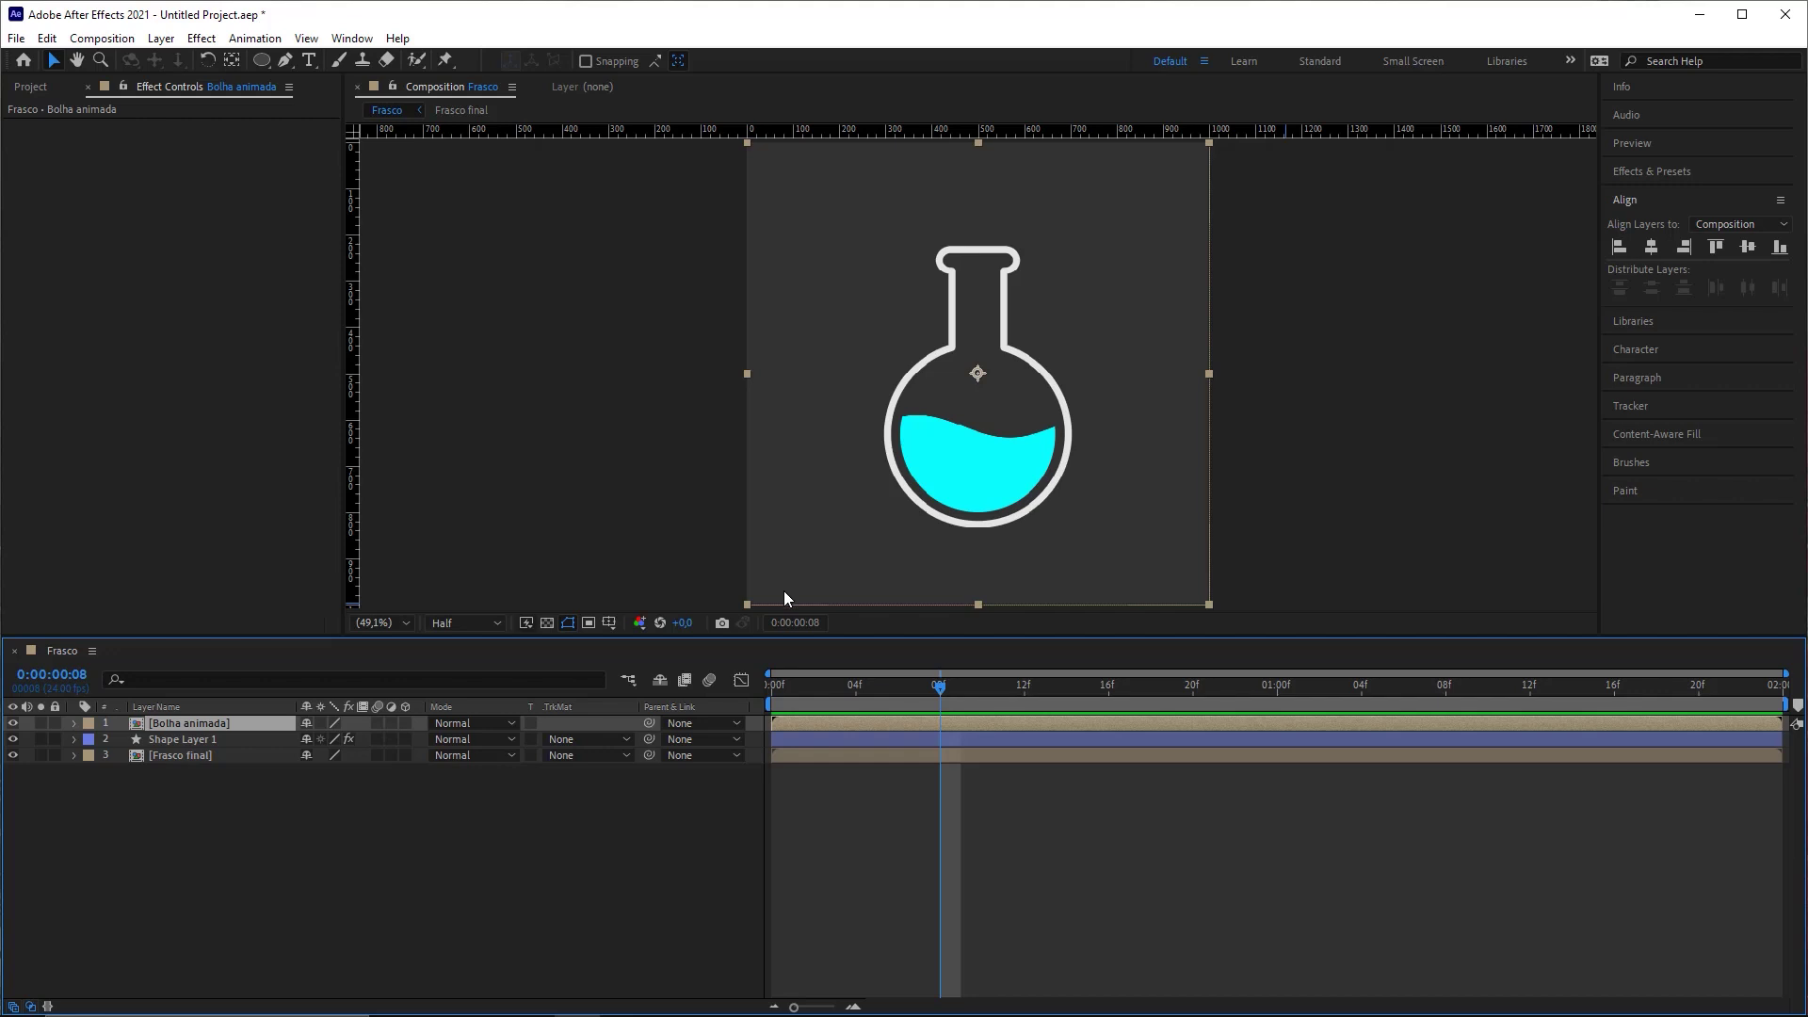
Step: Enable Collapse Transformations on Bolha animada and preview the bubble's rise through the liquid
{"action": "mouse_move", "coordinate": [579, 398]}
{"action": "left_mouse_down"}
{"action": "mouse_move", "coordinate": [154, 732]}
{"action": "mouse_move", "coordinate": [503, 680]}
{"action": "mouse_move", "coordinate": [471, 723]}
{"action": "mouse_move", "coordinate": [148, 715]}
{"action": "mouse_move", "coordinate": [488, 721]}
{"action": "mouse_move", "coordinate": [459, 703]}
{"action": "mouse_move", "coordinate": [467, 725]}
{"action": "mouse_move", "coordinate": [446, 712]}
{"action": "mouse_move", "coordinate": [444, 727]}
{"action": "mouse_move", "coordinate": [557, 552]}
{"action": "mouse_move", "coordinate": [199, 696]}
{"action": "mouse_move", "coordinate": [199, 727]}
{"action": "mouse_move", "coordinate": [326, 720]}
{"action": "left_mouse_up"}
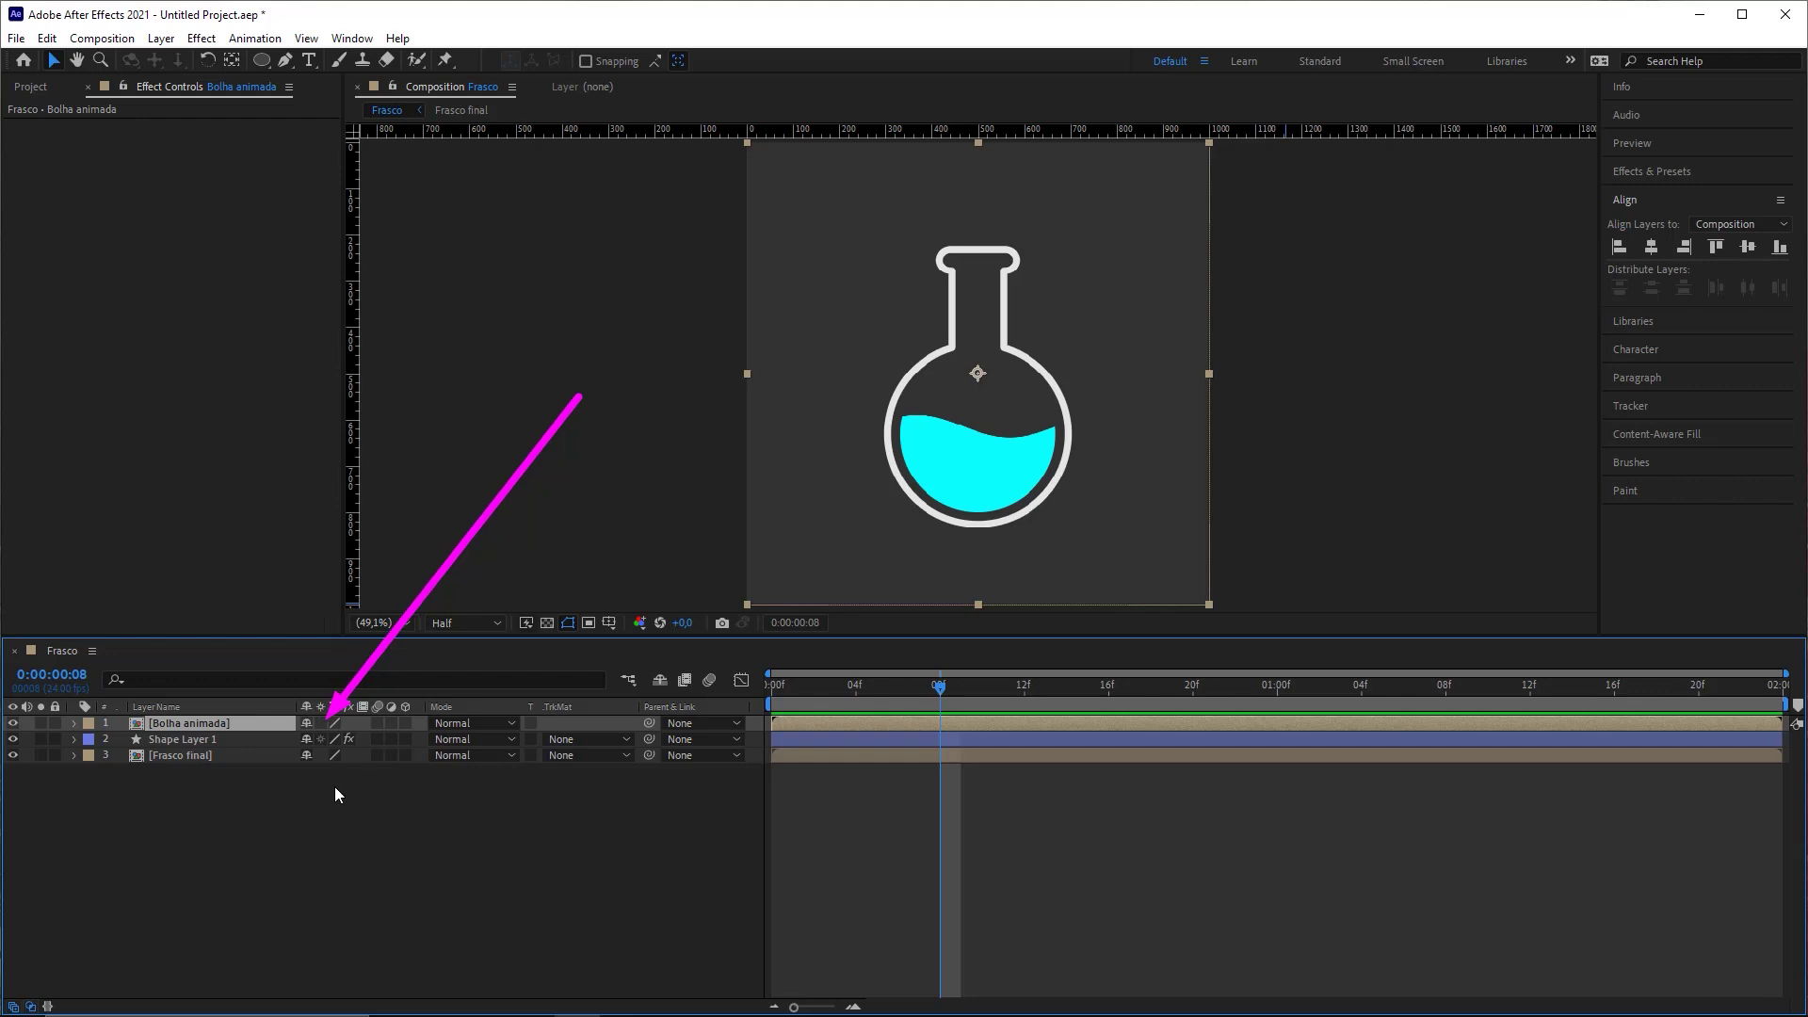
{"action": "left_click", "coordinate": [319, 724]}
{"action": "left_click", "coordinate": [1014, 815]}
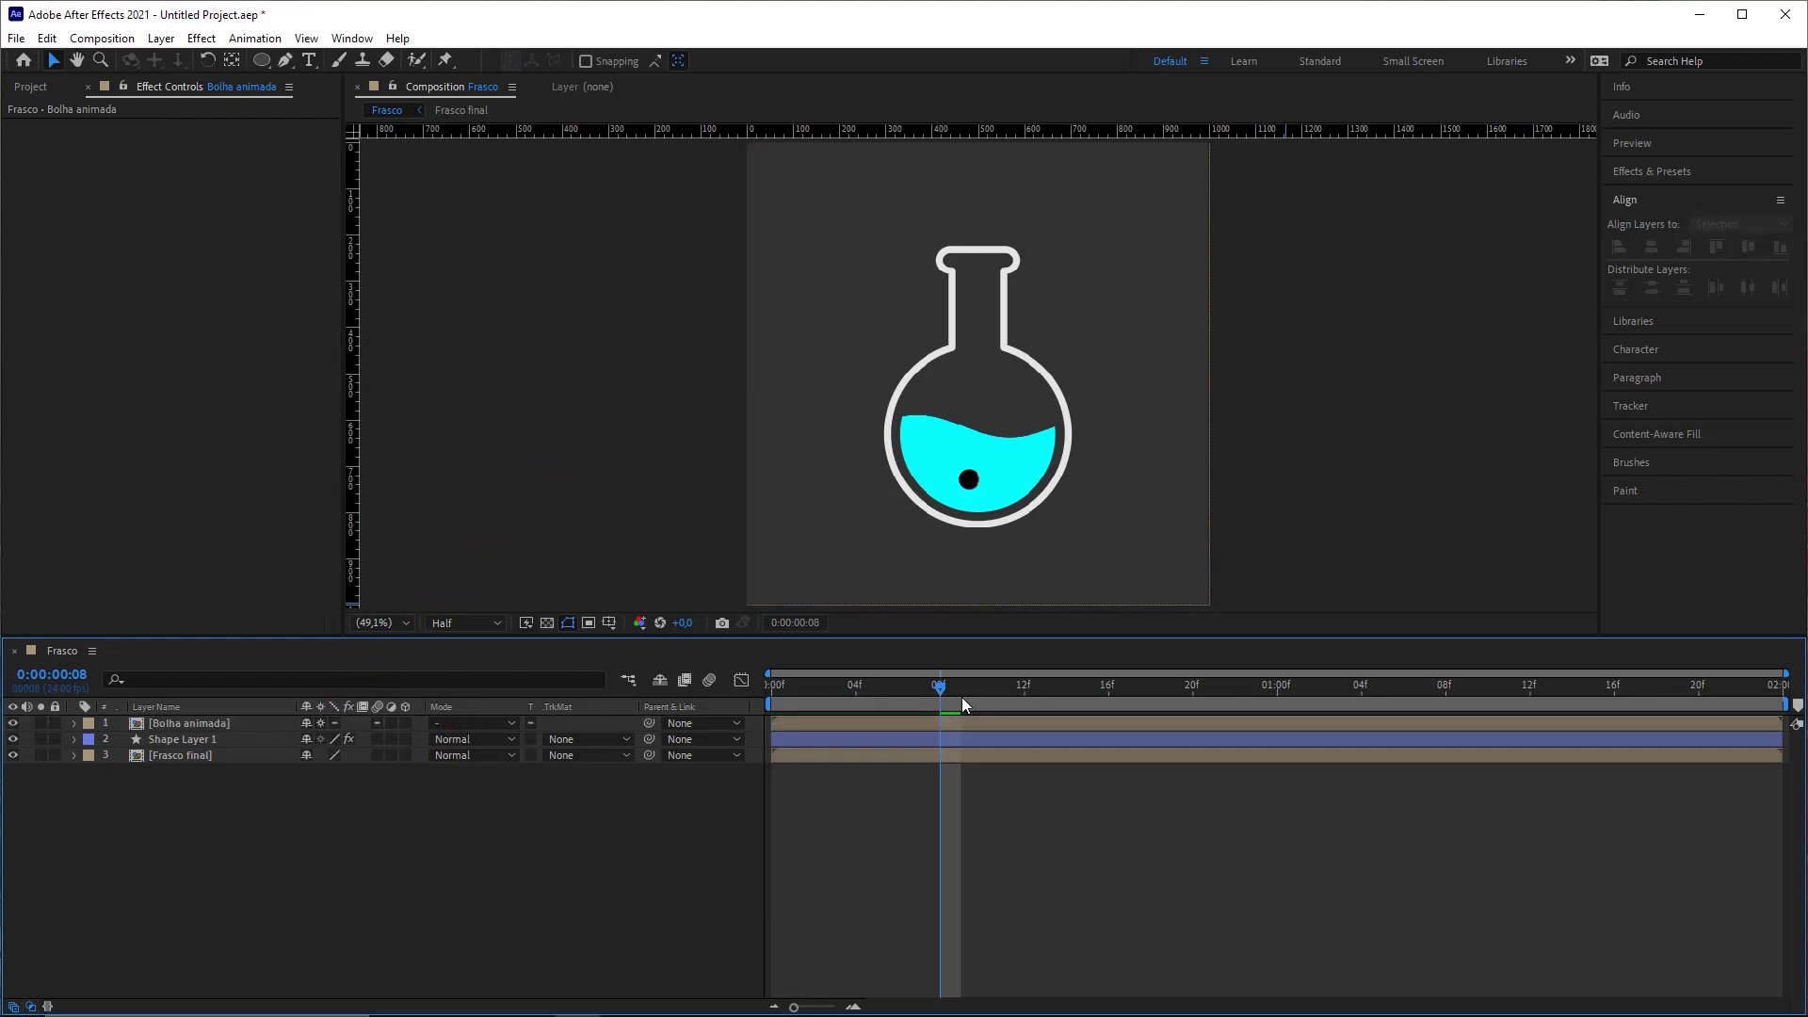
{"action": "key", "text": "space"}
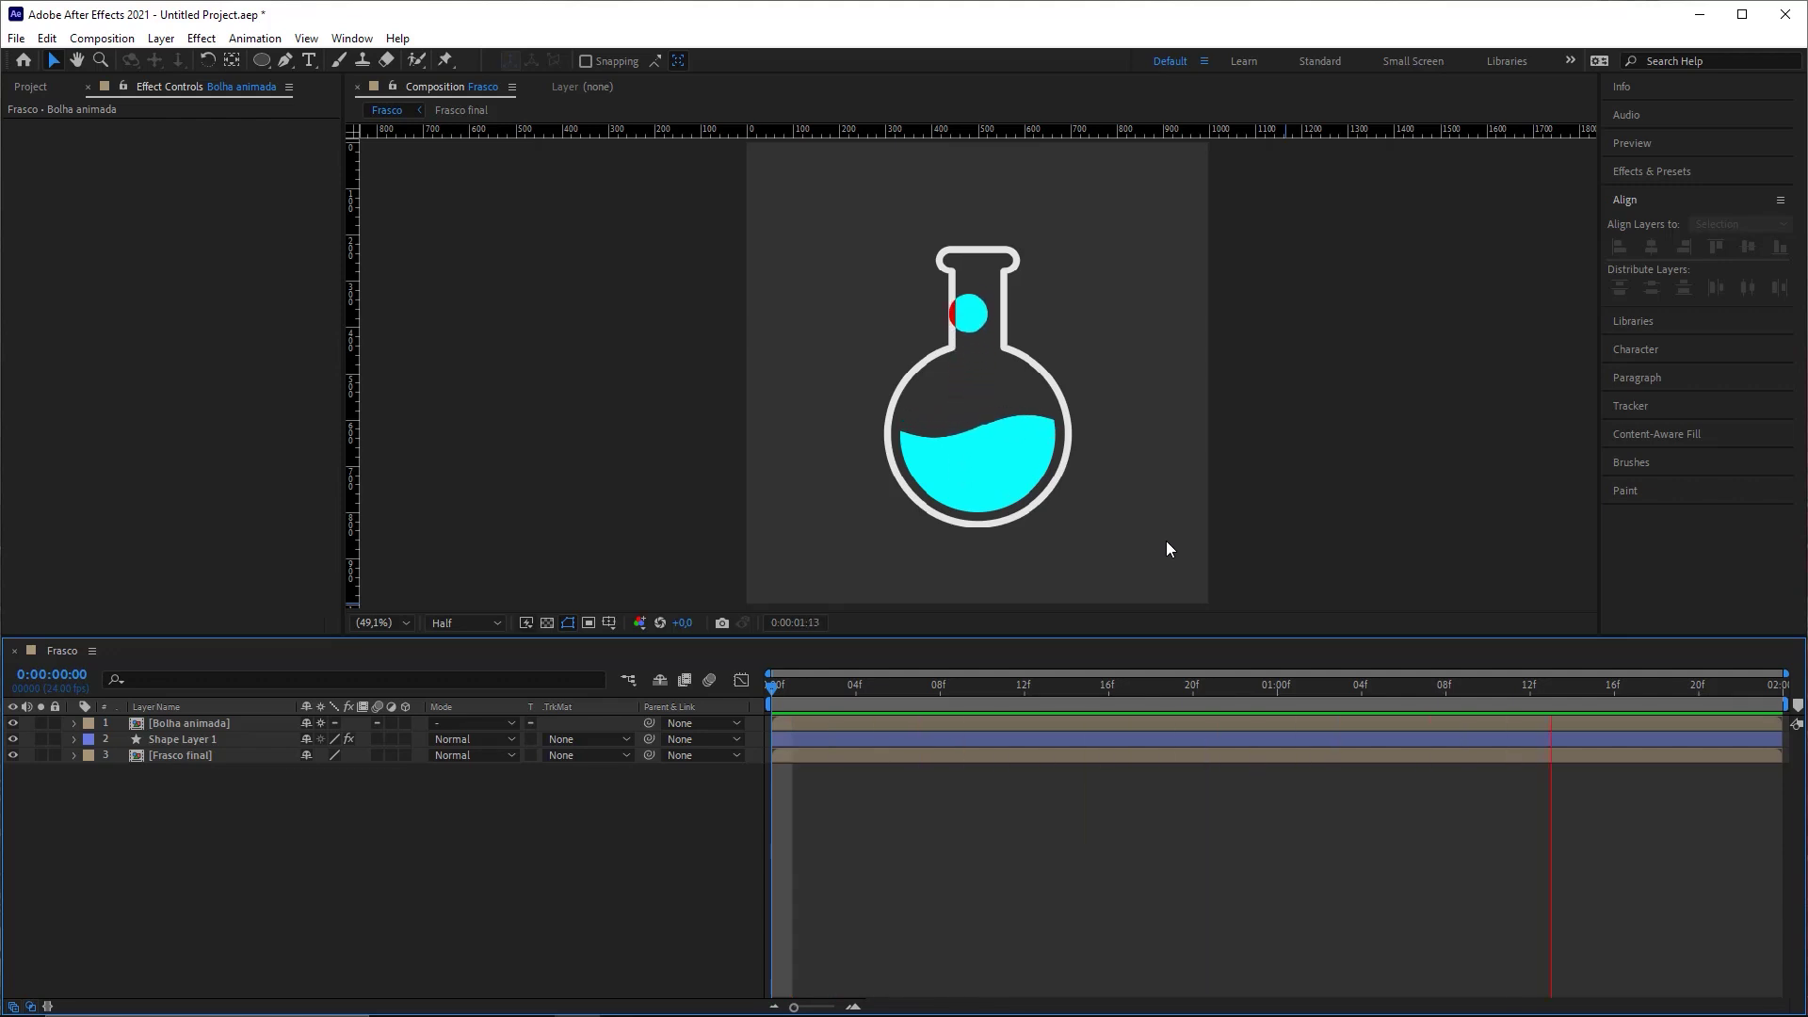
{"action": "key", "text": "space"}
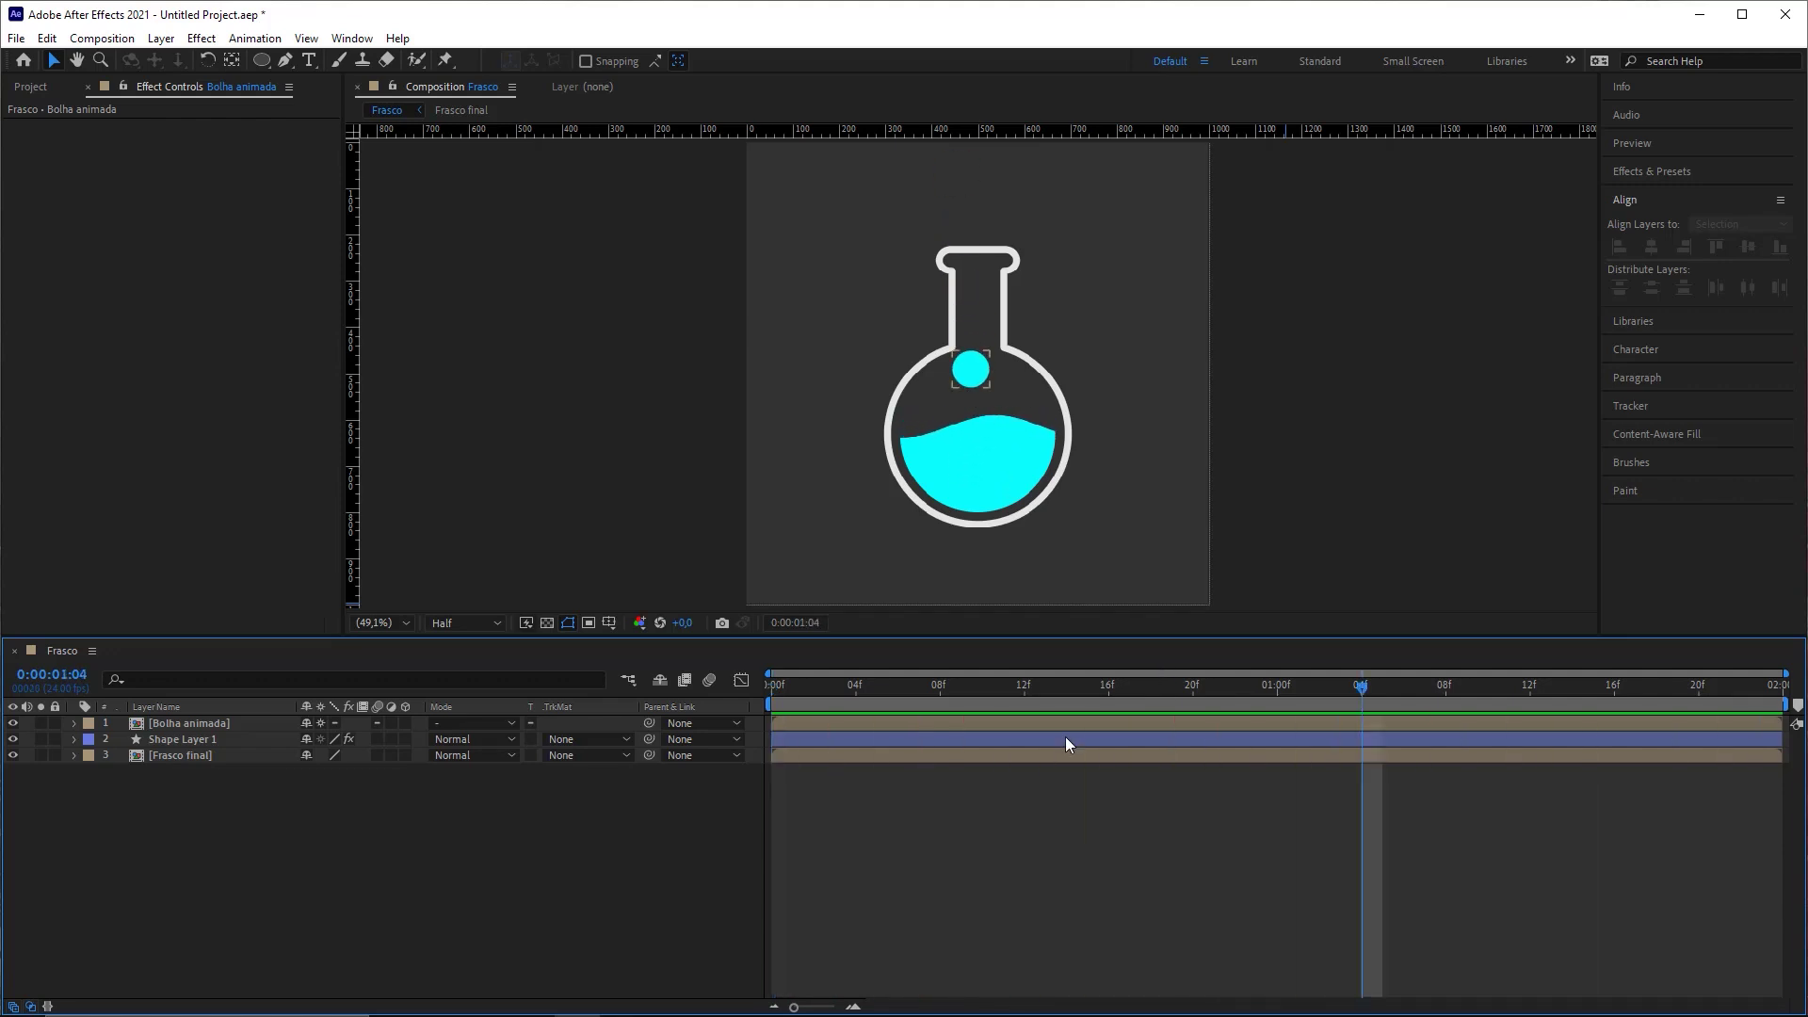
Step: Open the Bolha animada composition, set the Bolha layer's blending mode to Subtract and return to Frasco
{"action": "double_click", "coordinate": [251, 724]}
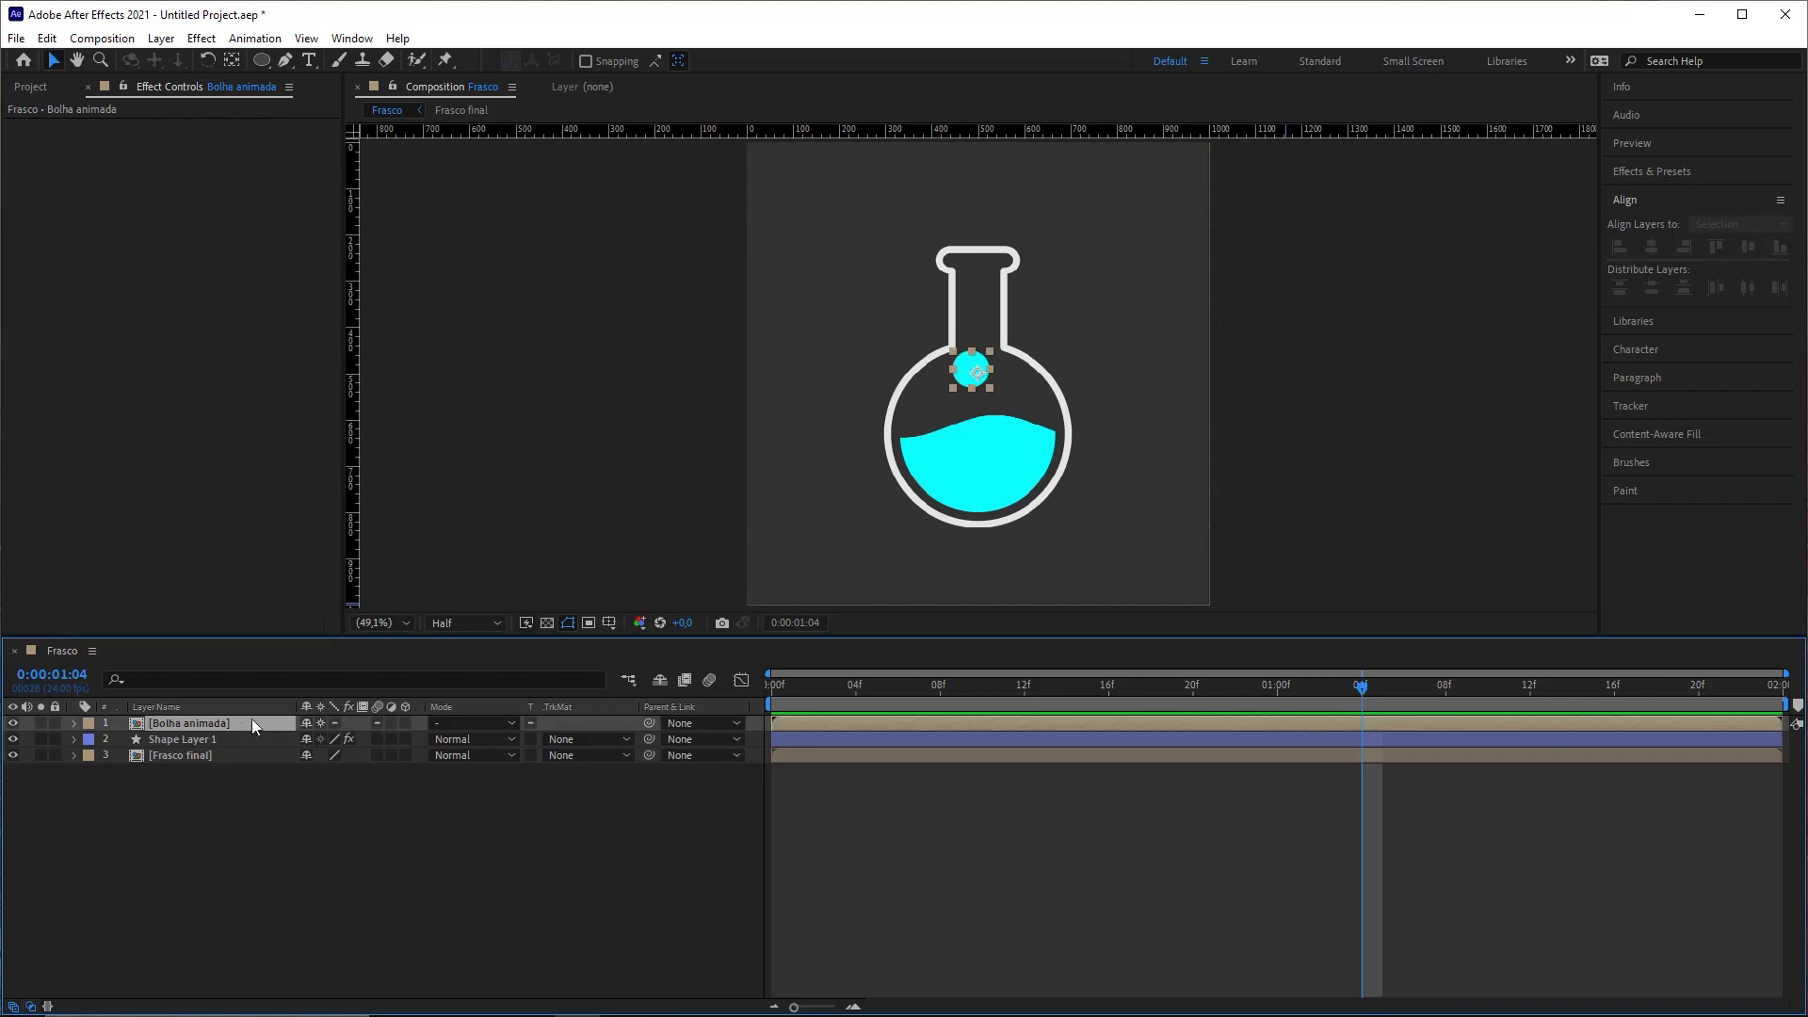
{"action": "left_click", "coordinate": [179, 723]}
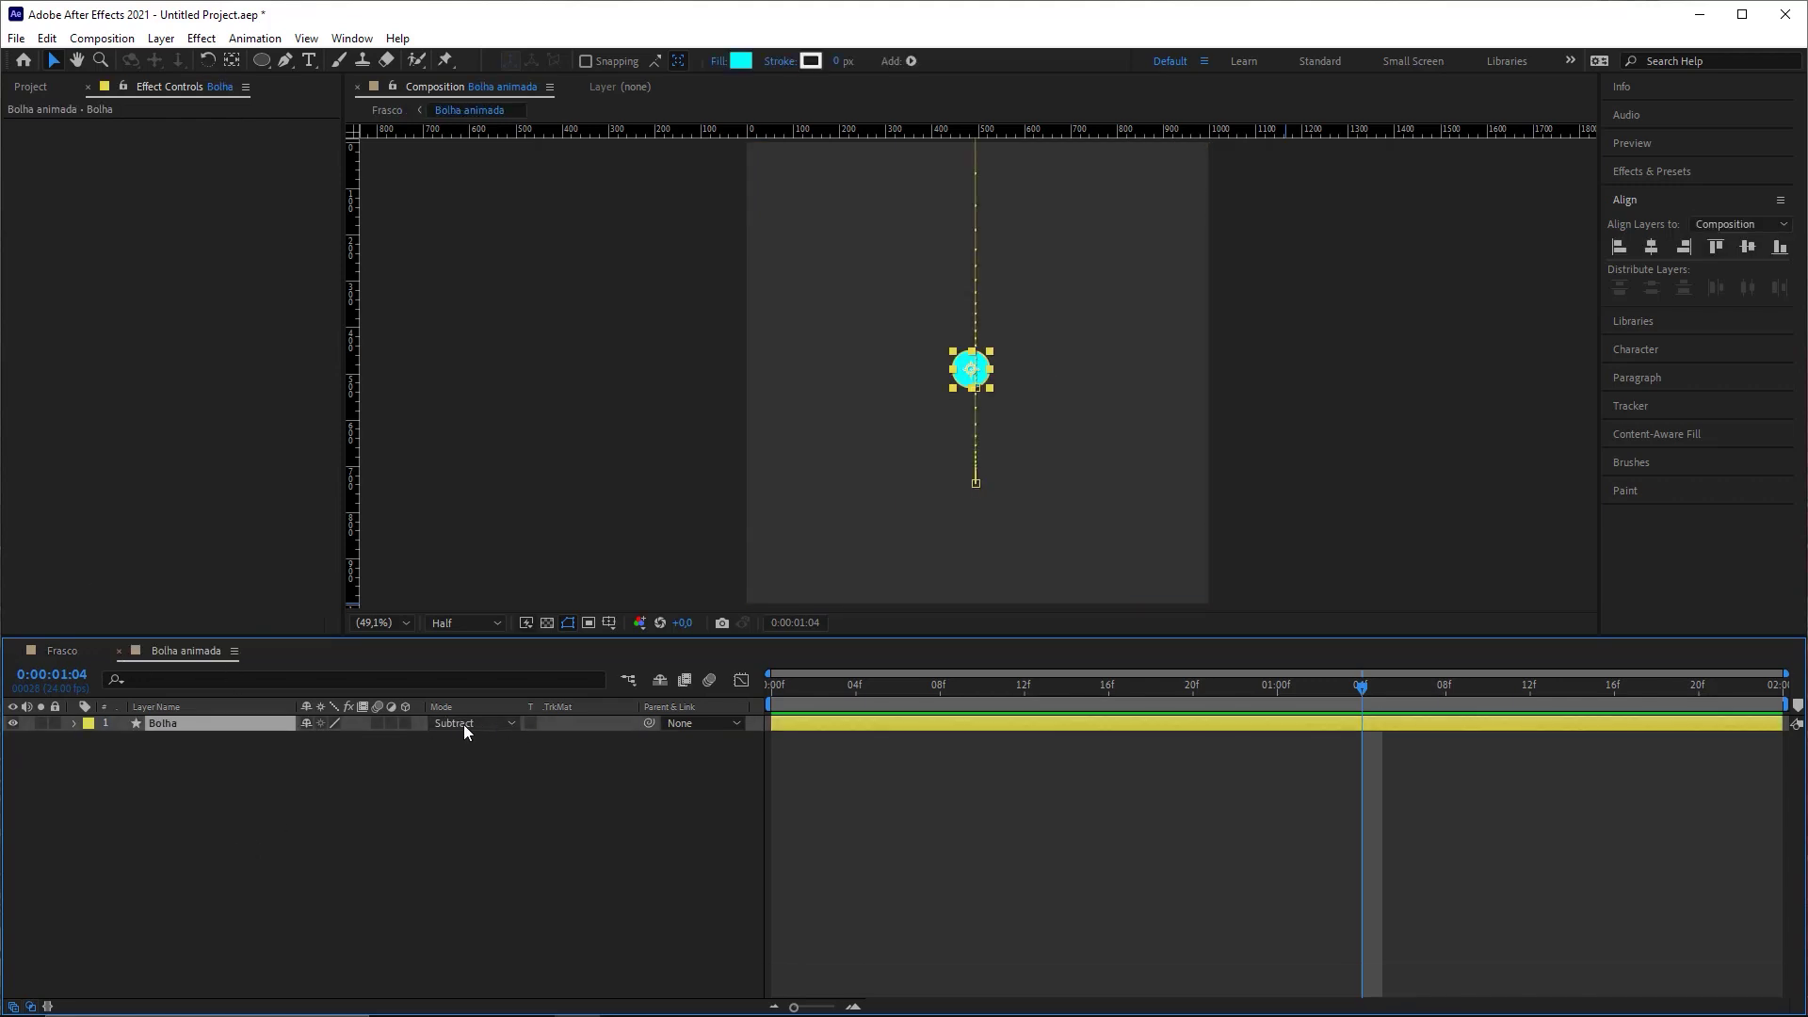
{"action": "left_click", "coordinate": [475, 724]}
{"action": "left_click", "coordinate": [484, 724]}
{"action": "left_click", "coordinate": [482, 727]}
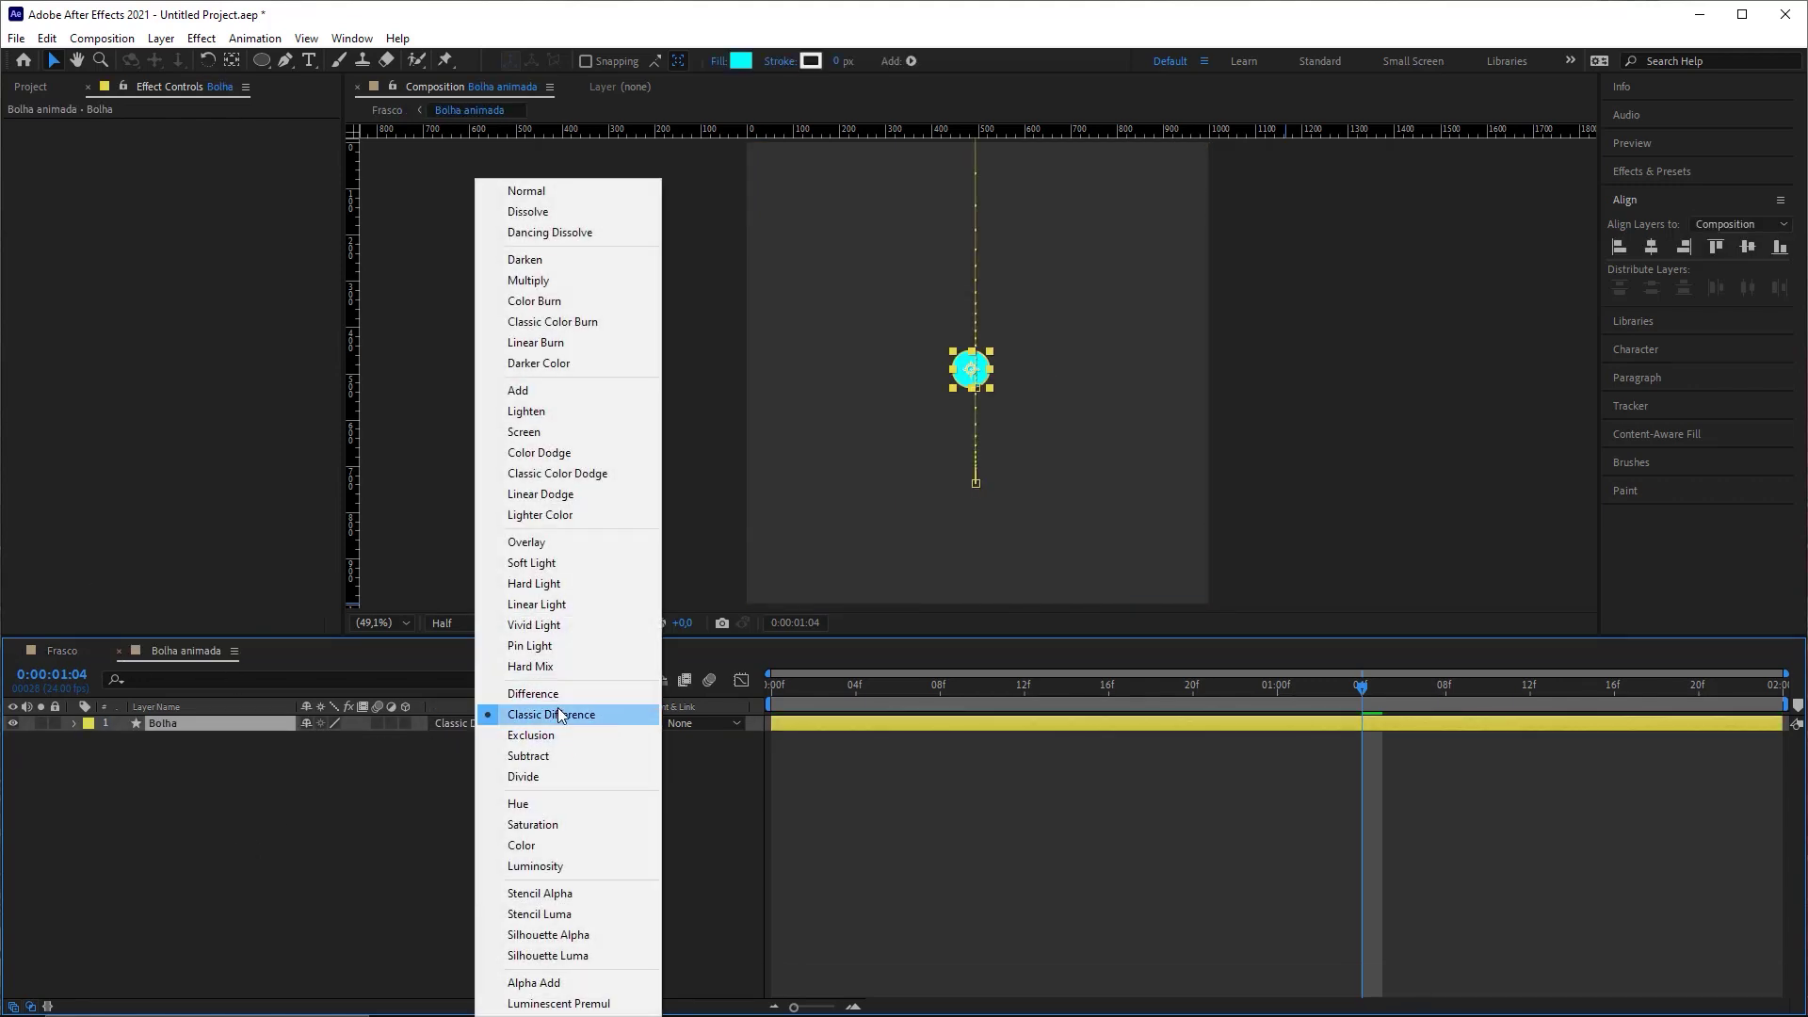
{"action": "left_click", "coordinate": [546, 755]}
{"action": "left_click", "coordinate": [62, 652]}
{"action": "left_click", "coordinate": [205, 779]}
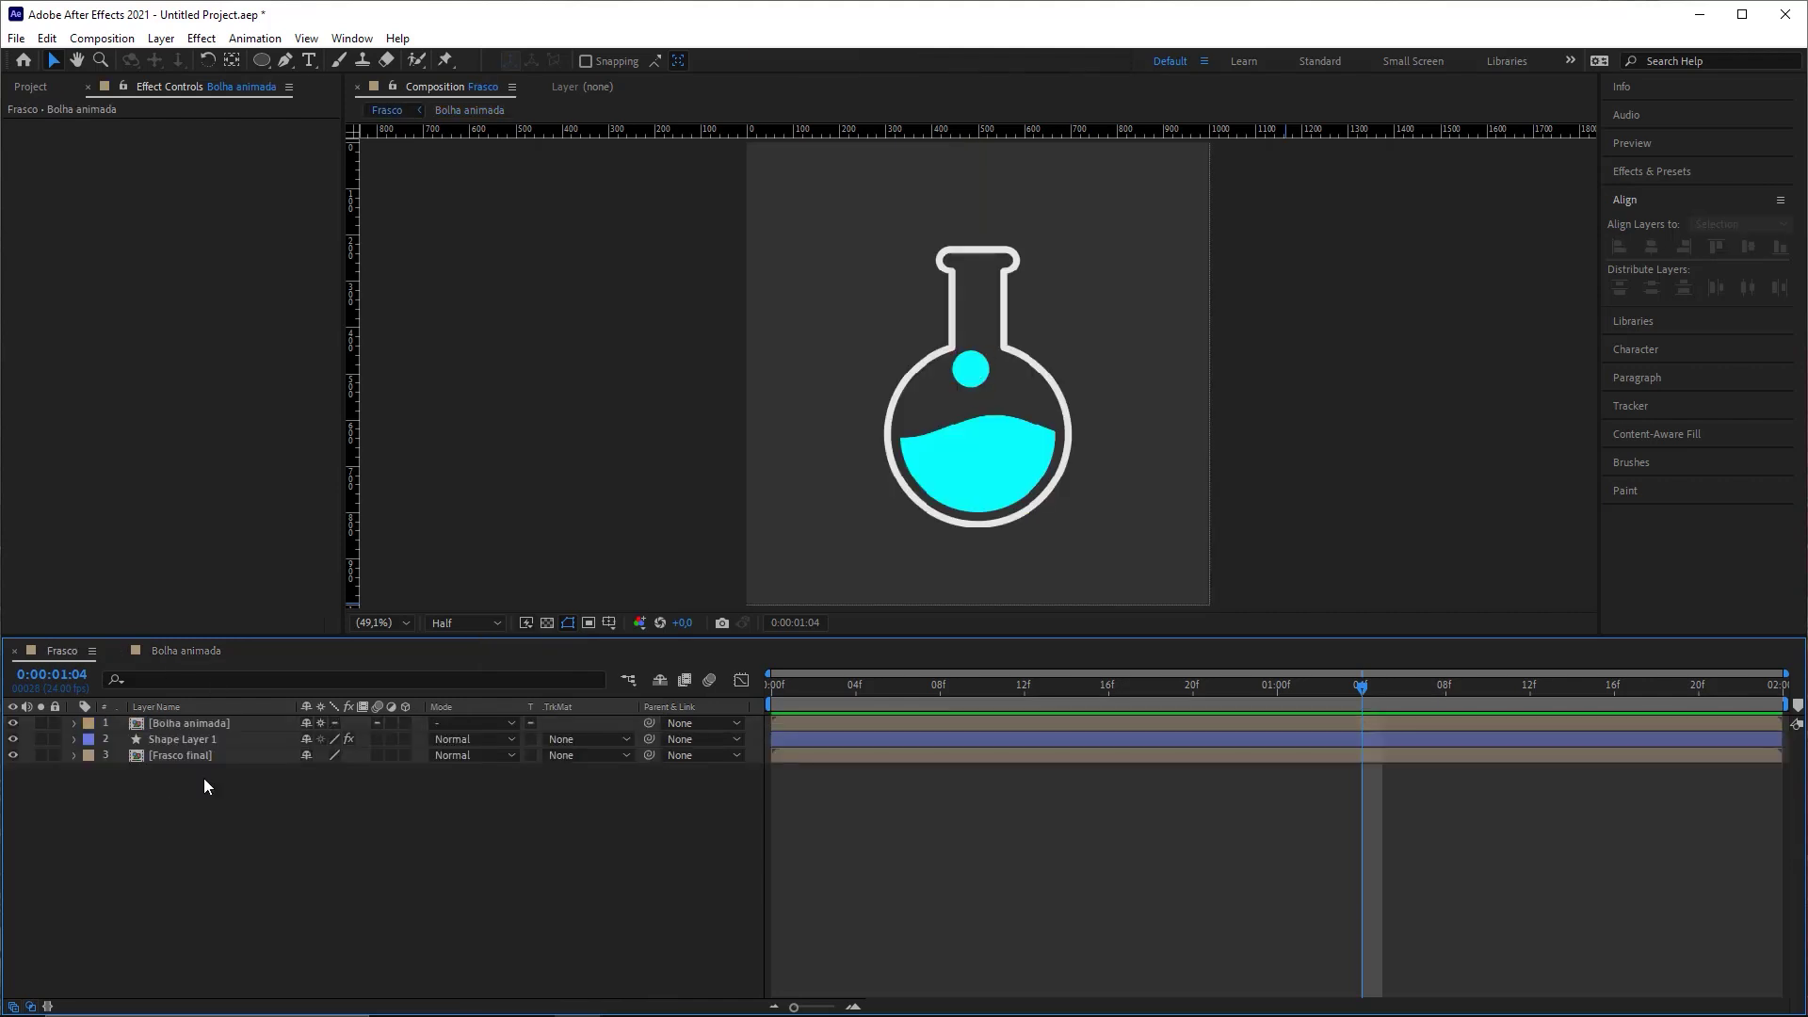
Step: Move to 0:00:00:21 and add a new adjustment layer to the Frasco composition
{"action": "key", "text": "Page_Up"}
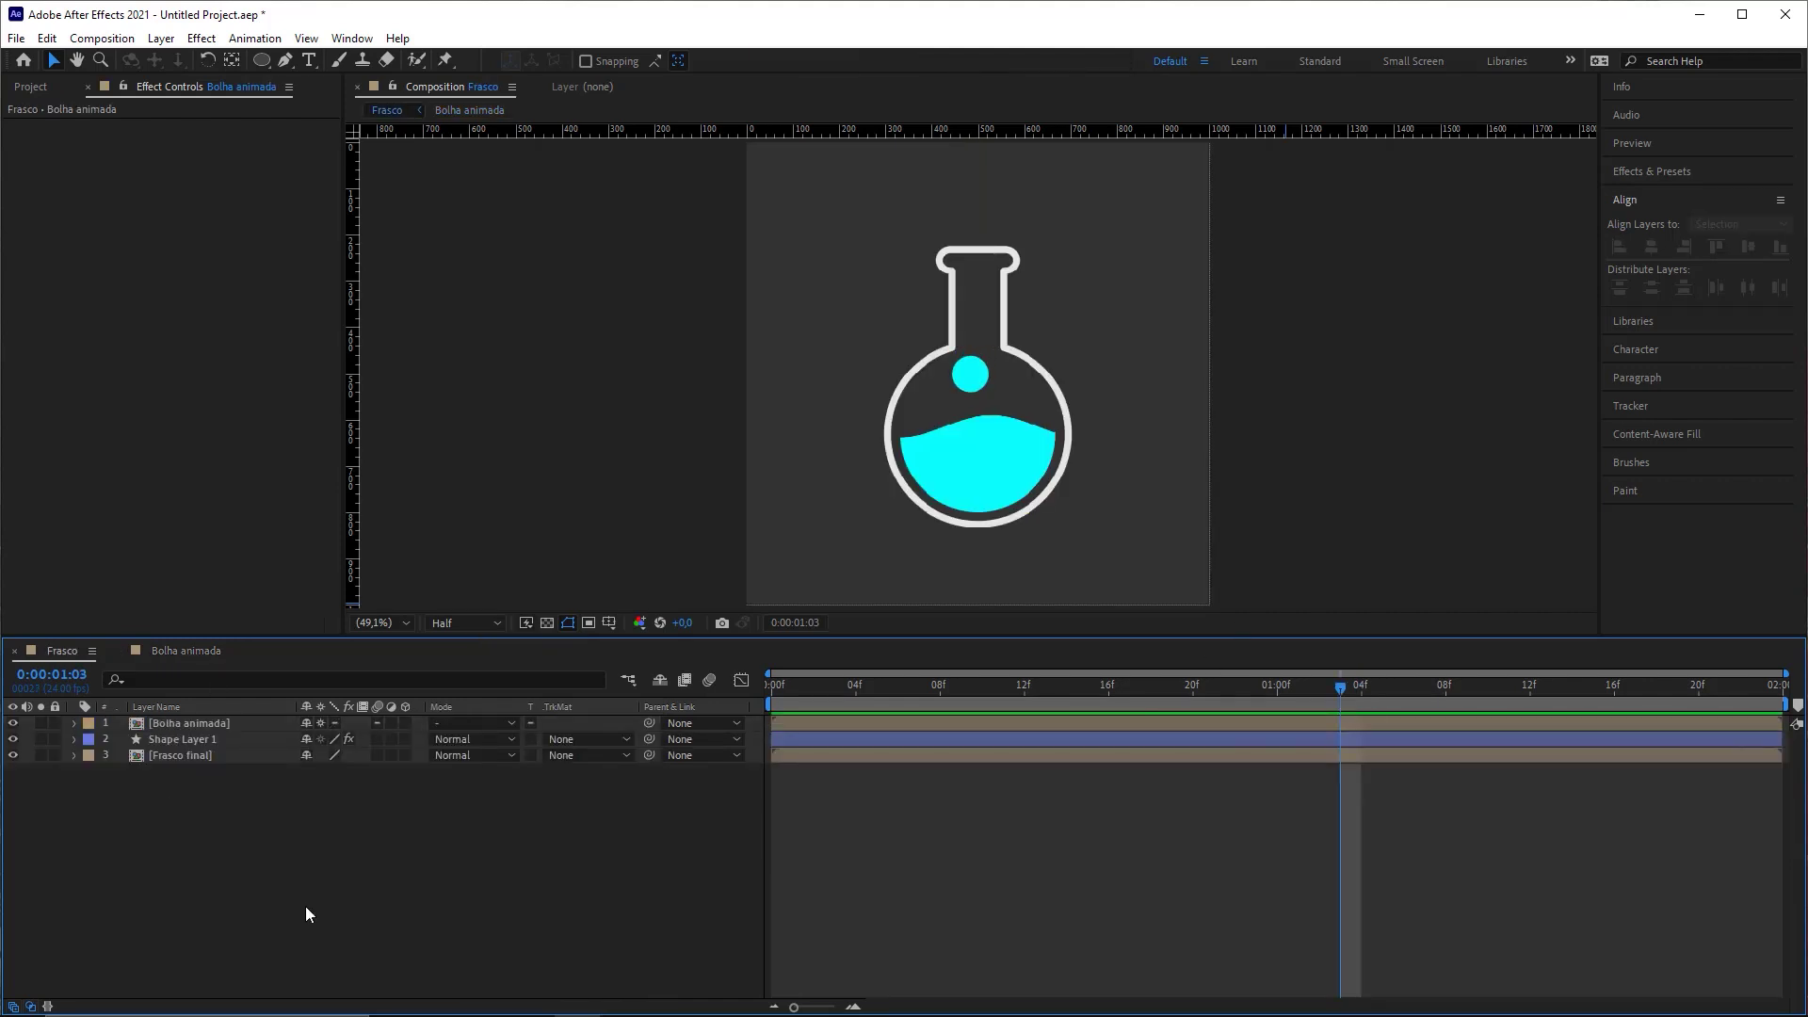
{"action": "left_click_drag", "start_coordinate": [1348, 689], "coordinate": [1215, 702]}
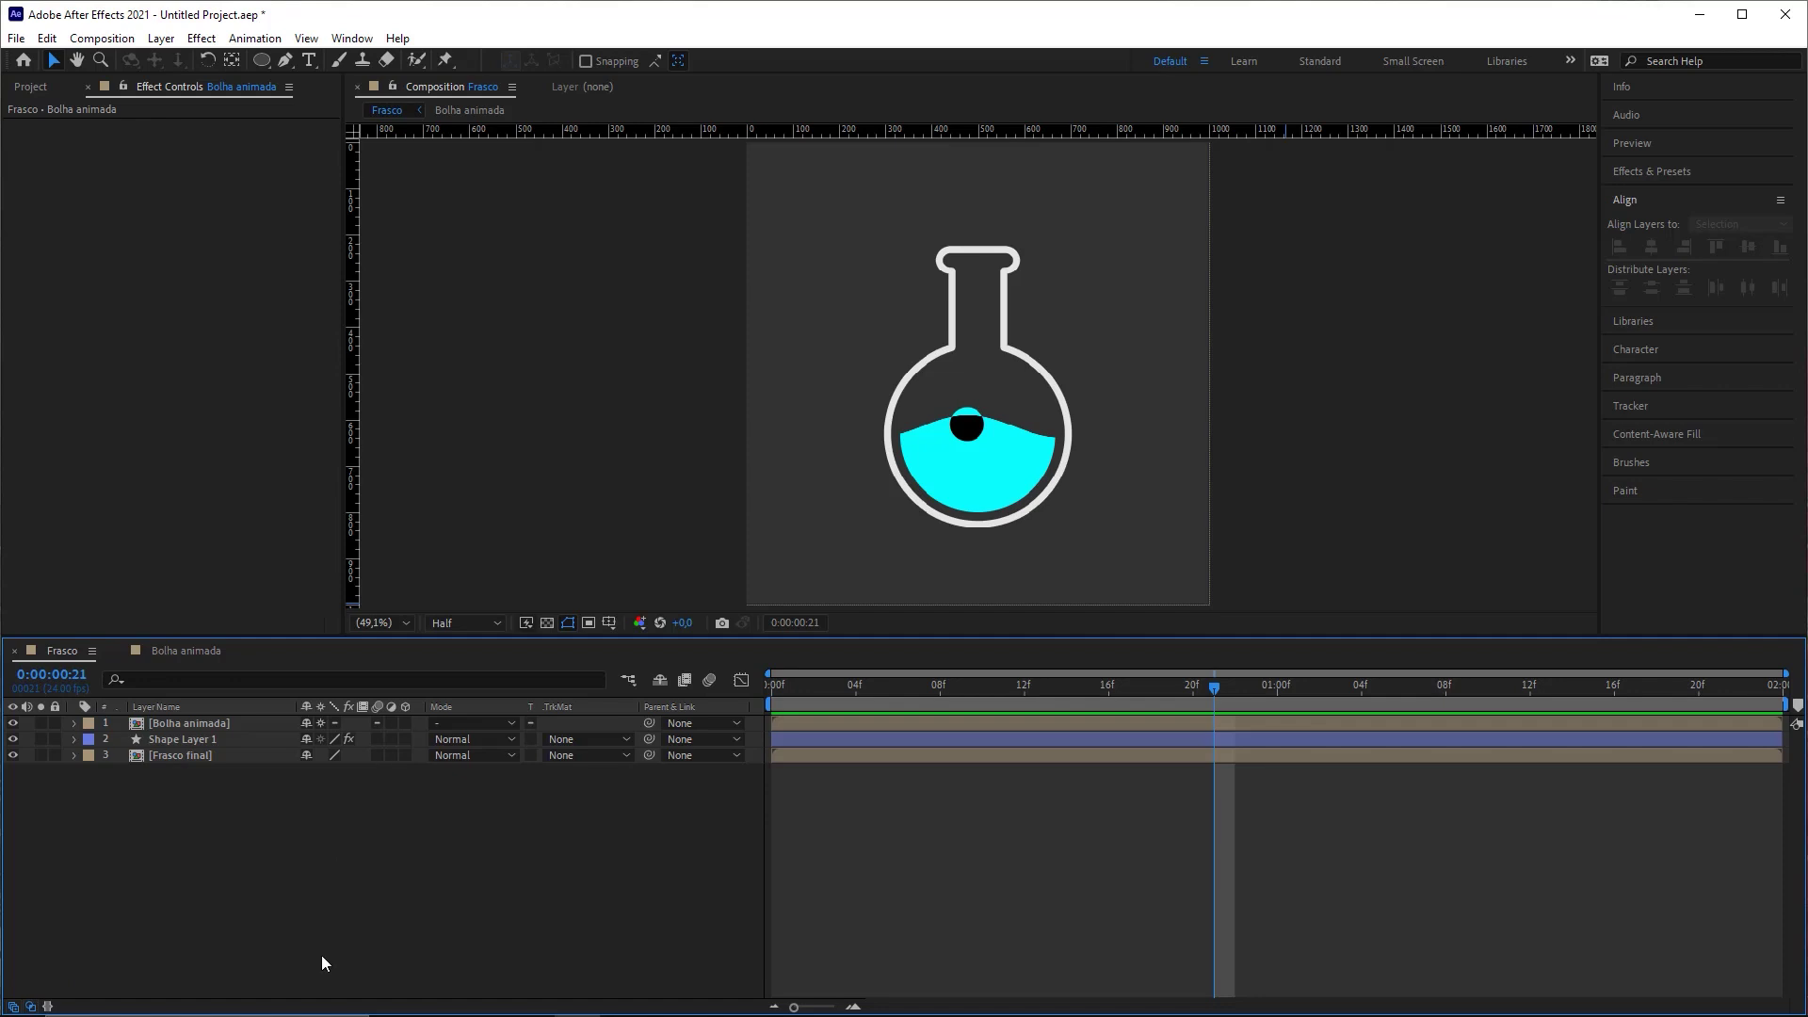
{"action": "left_click", "coordinate": [168, 39]}
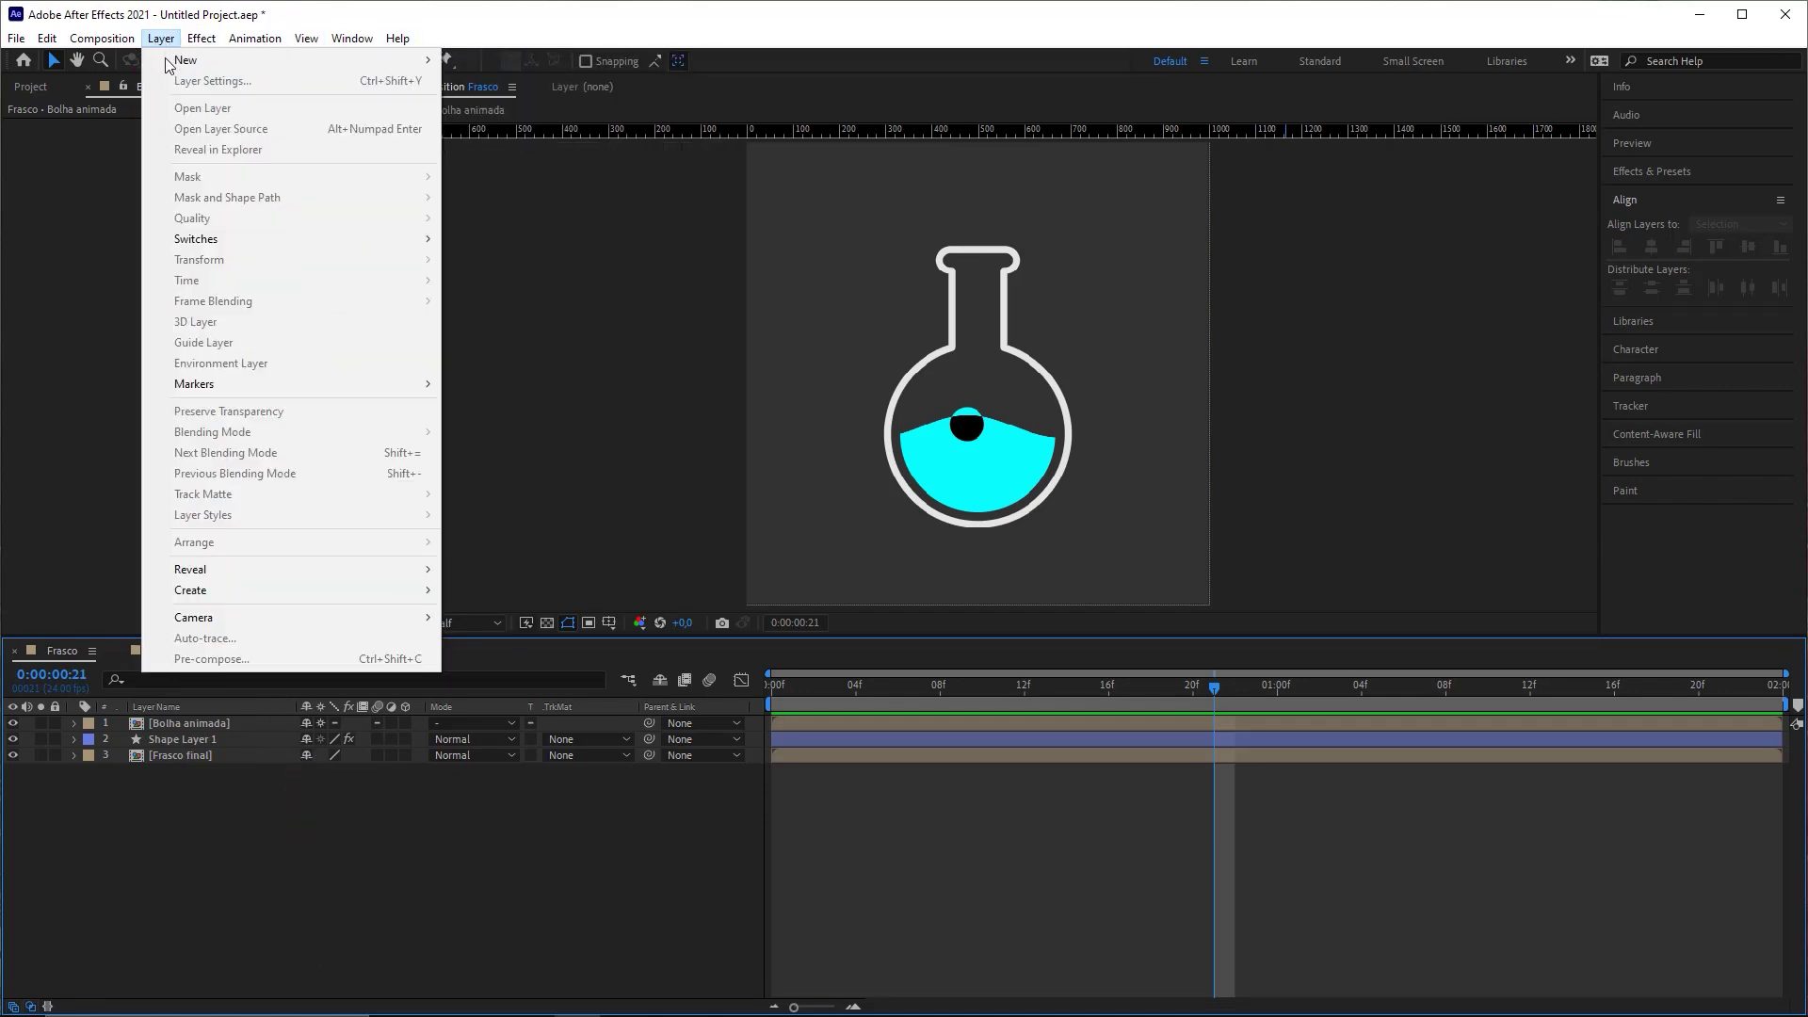
{"action": "mouse_move", "coordinate": [327, 59]}
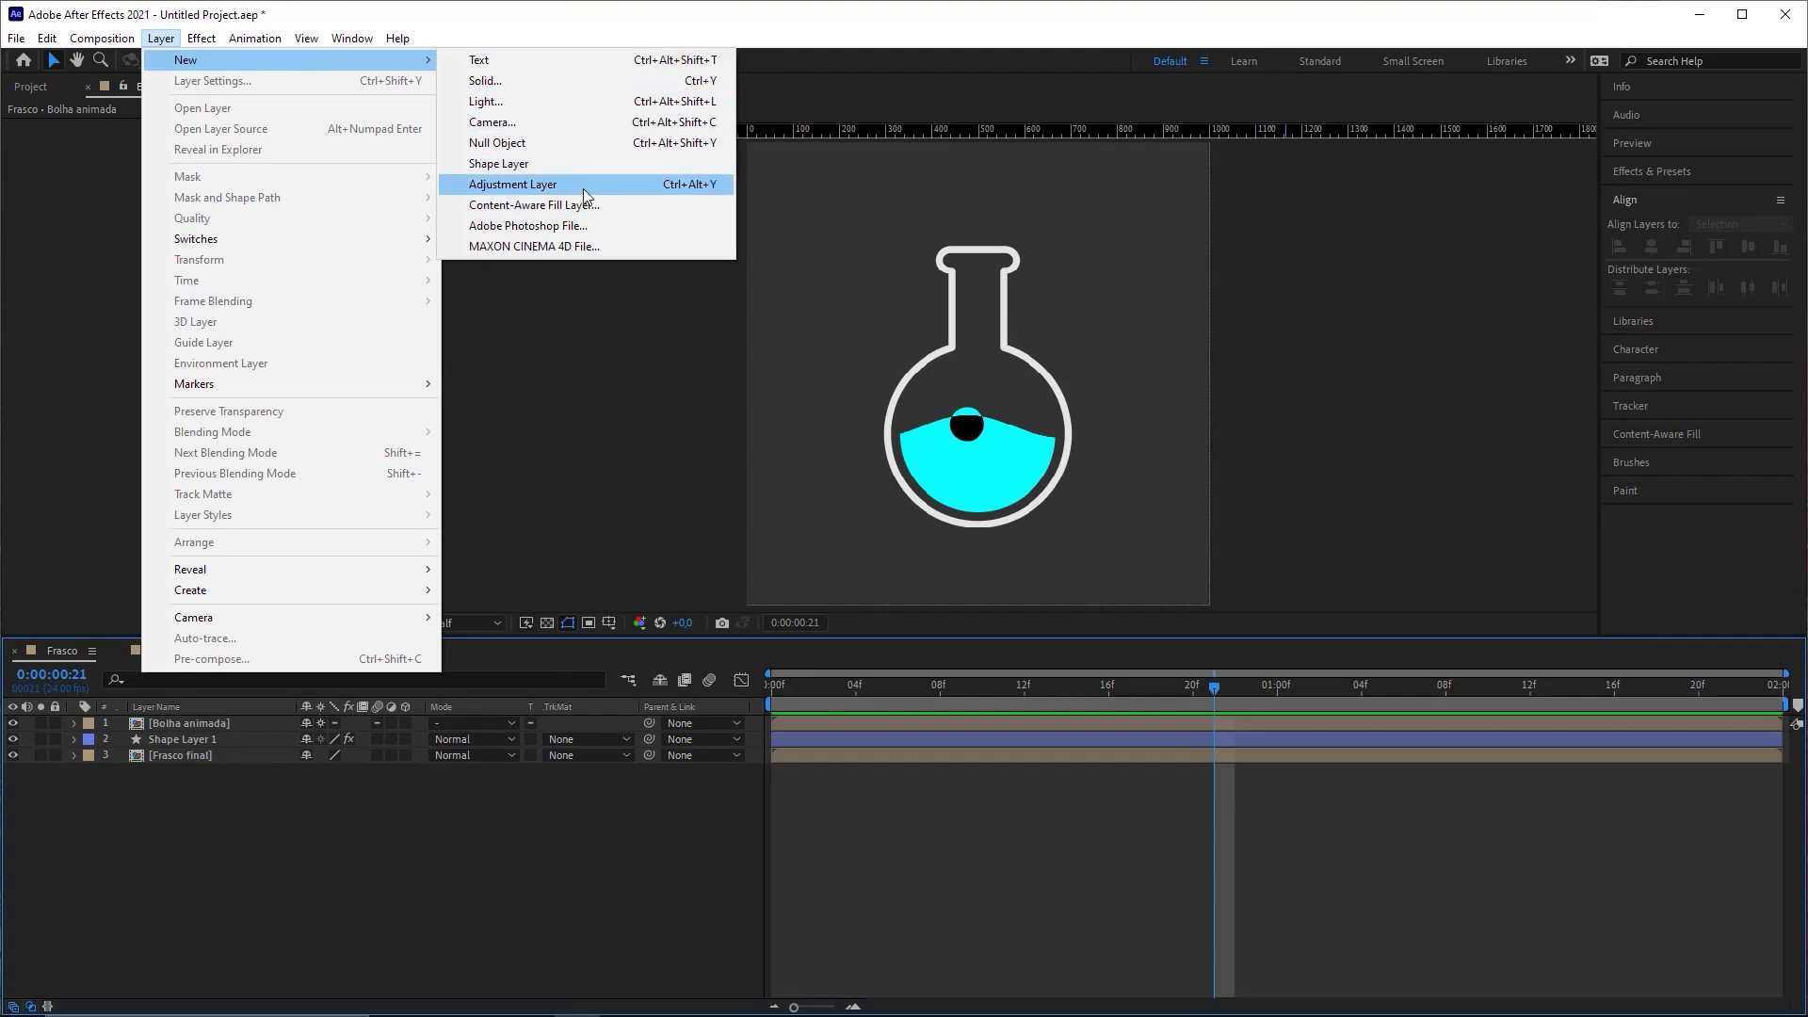
{"action": "left_click", "coordinate": [512, 842]}
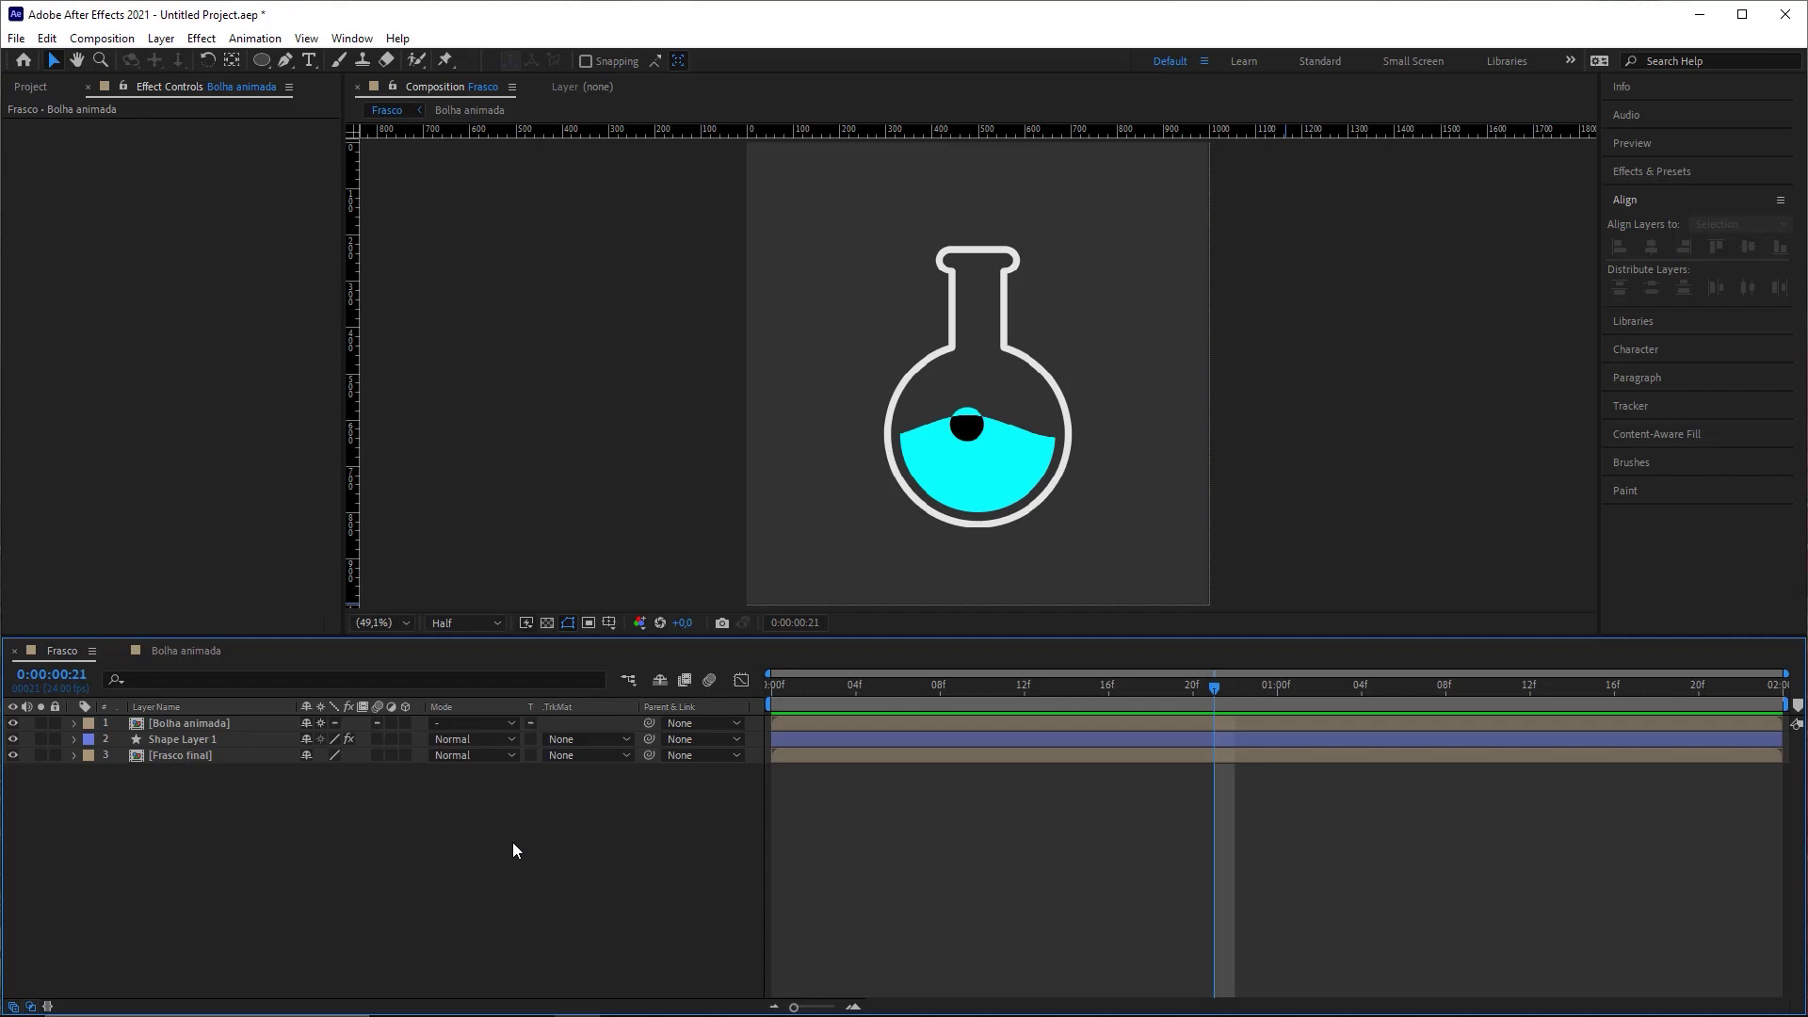
{"action": "key", "text": "ctrl+alt+y"}
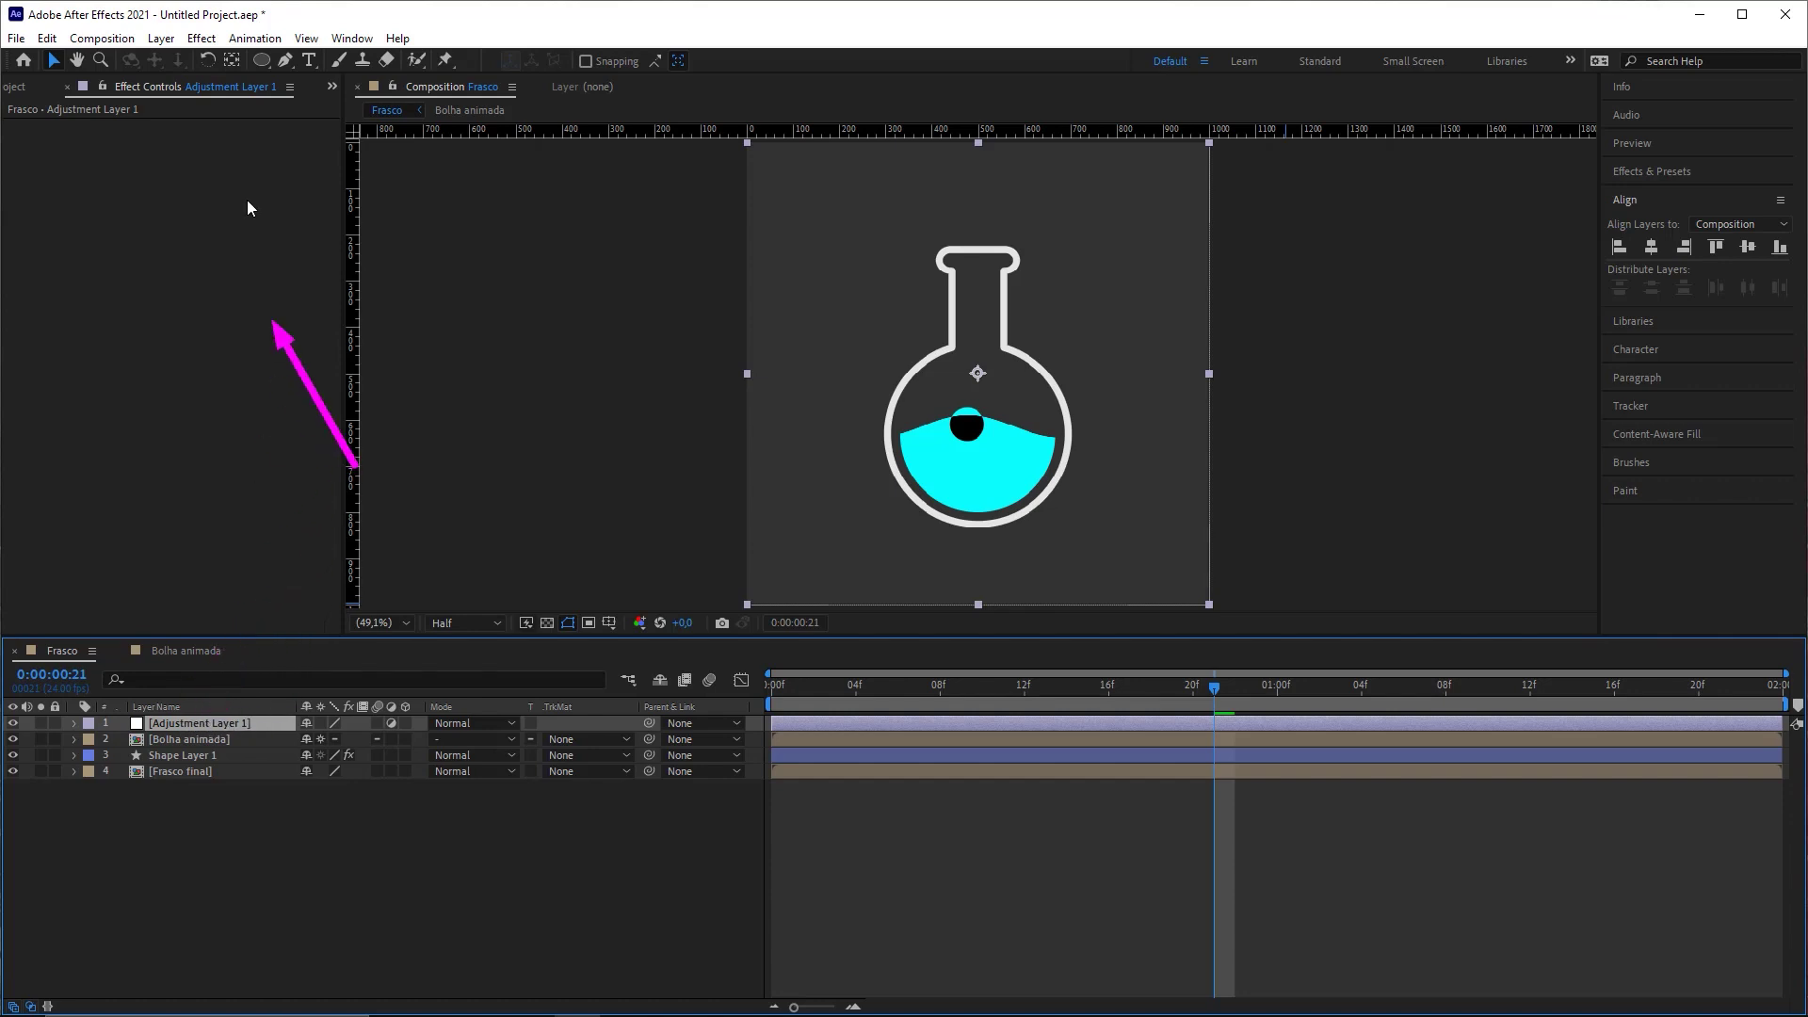
Step: Apply the Glow effect to Adjustment Layer 1 with a Glow Radius of 25
{"action": "left_click", "coordinate": [204, 41]}
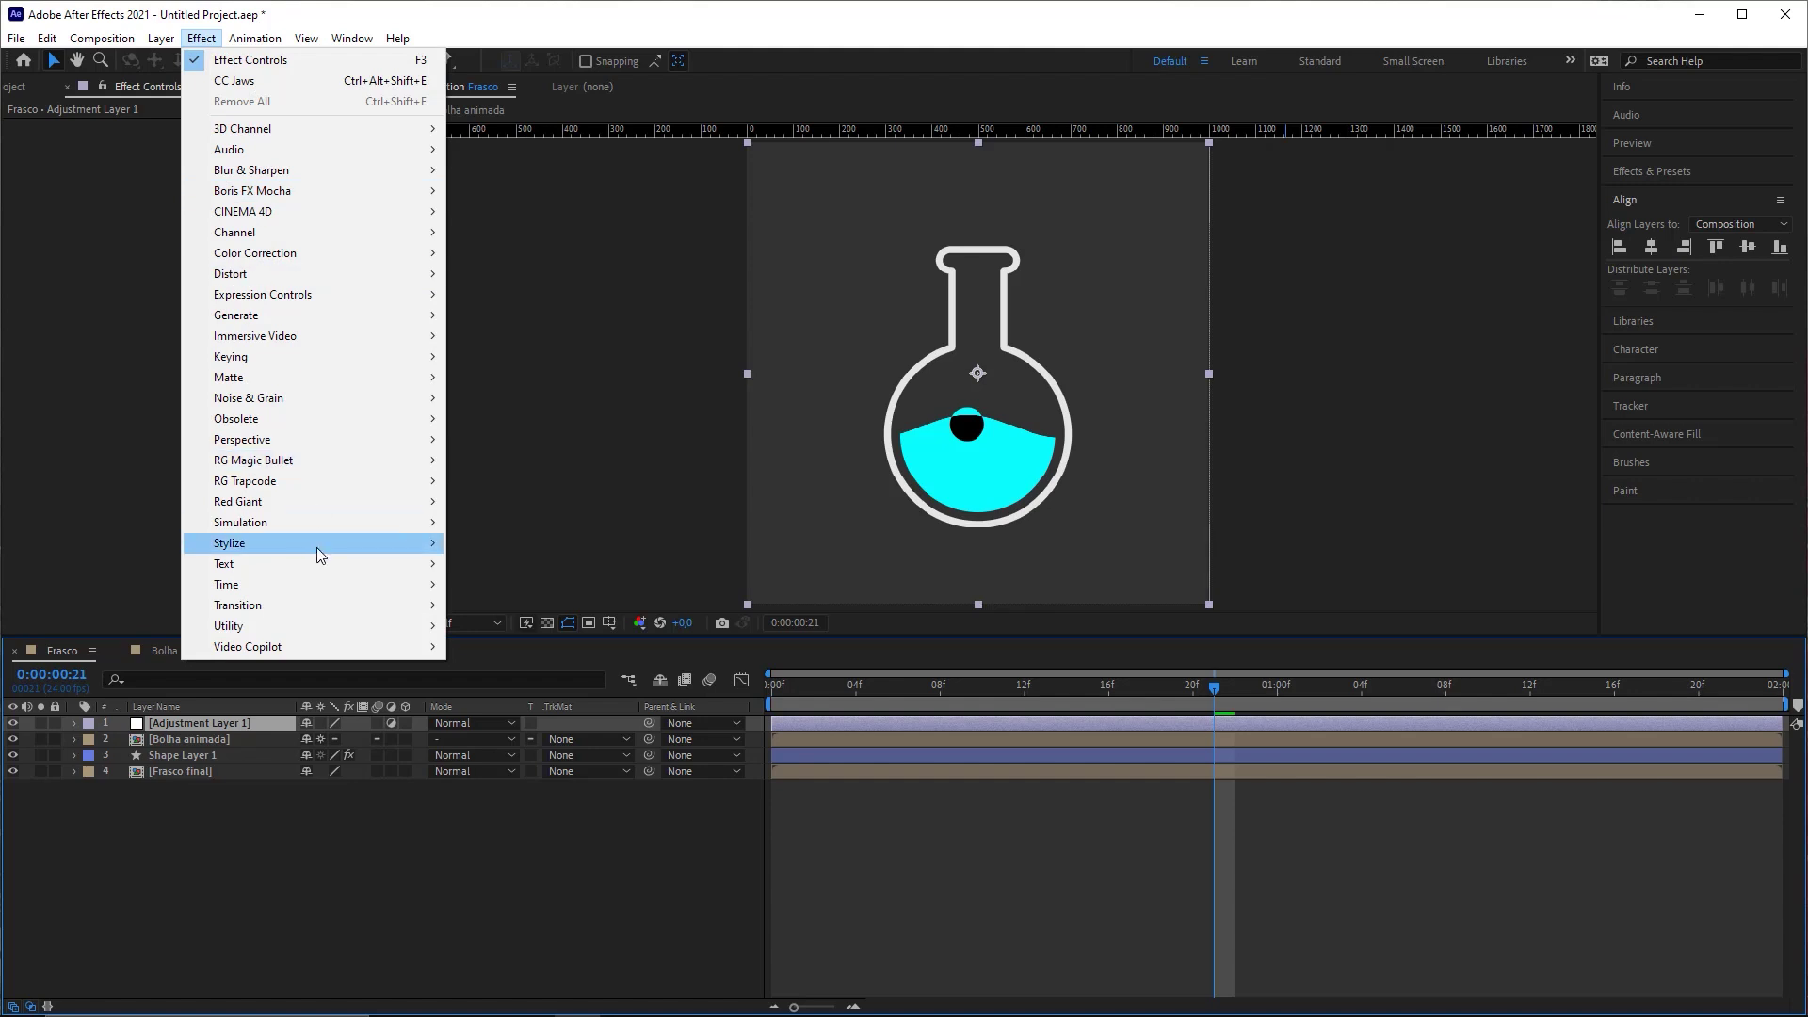
{"action": "mouse_move", "coordinate": [347, 545]}
{"action": "left_click", "coordinate": [505, 376]}
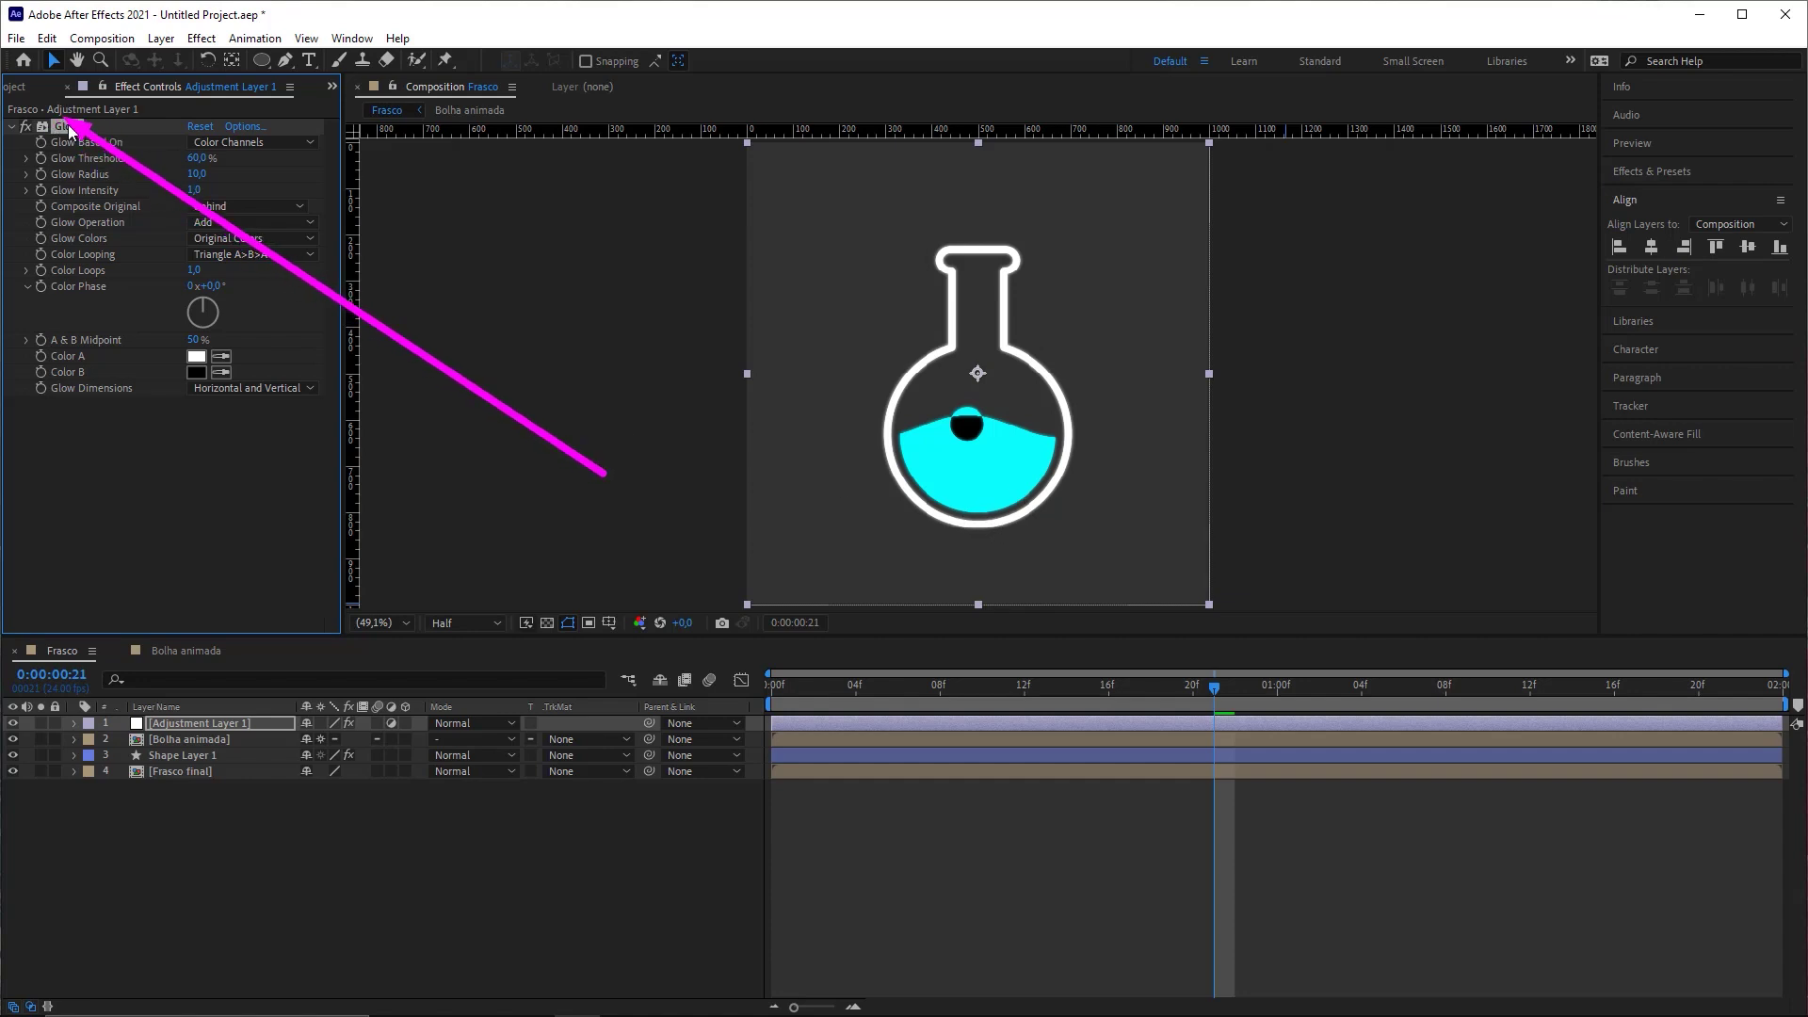
{"action": "left_click", "coordinate": [205, 175]}
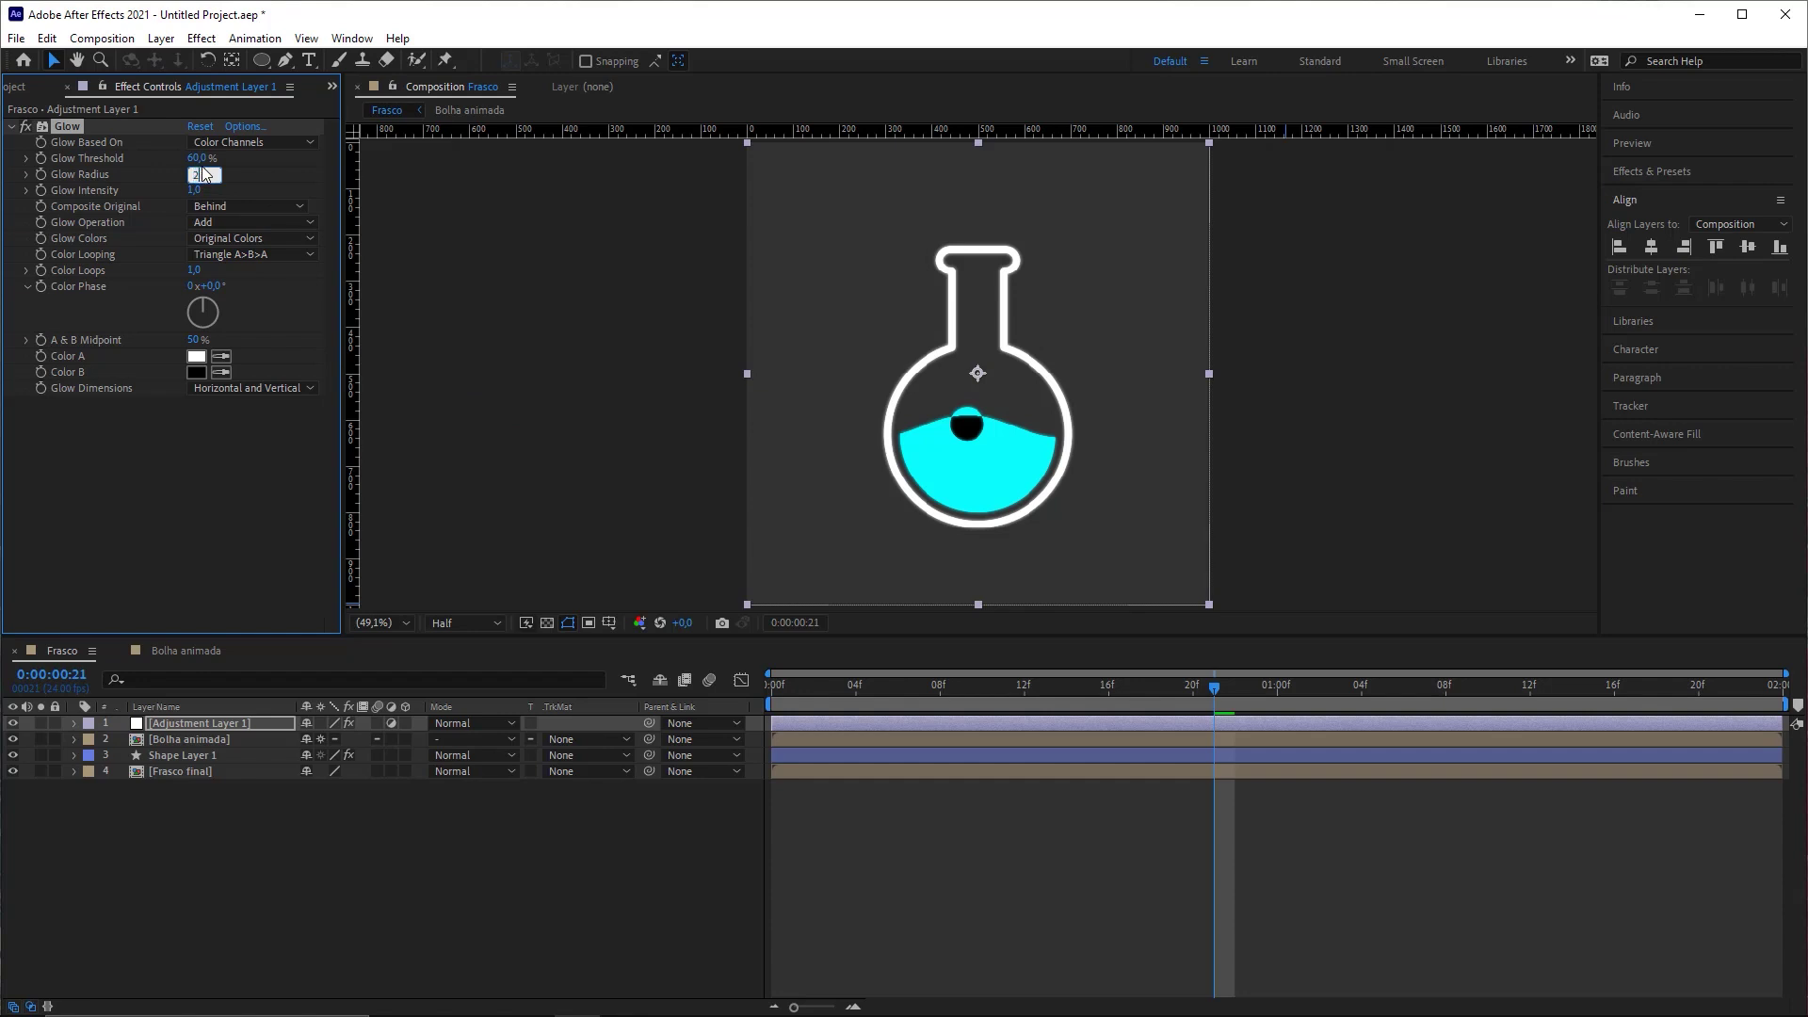
{"action": "key", "text": "Return"}
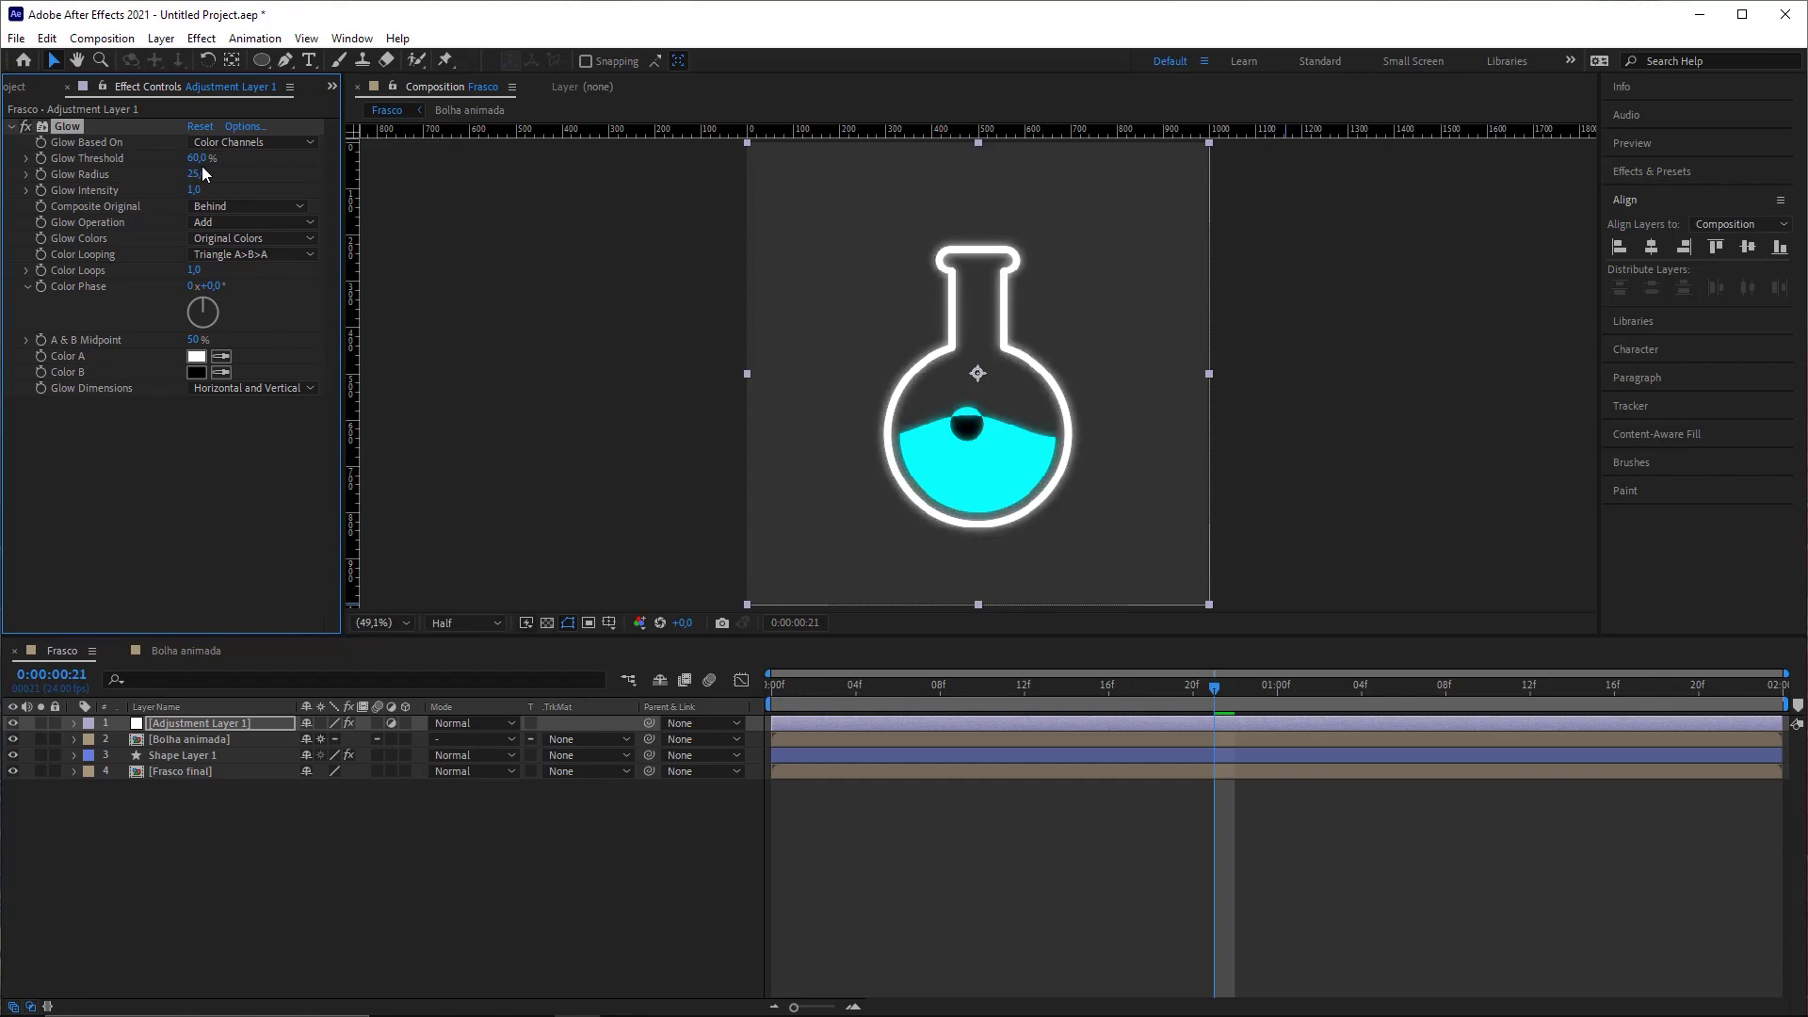
{"action": "left_click", "coordinate": [1125, 910]}
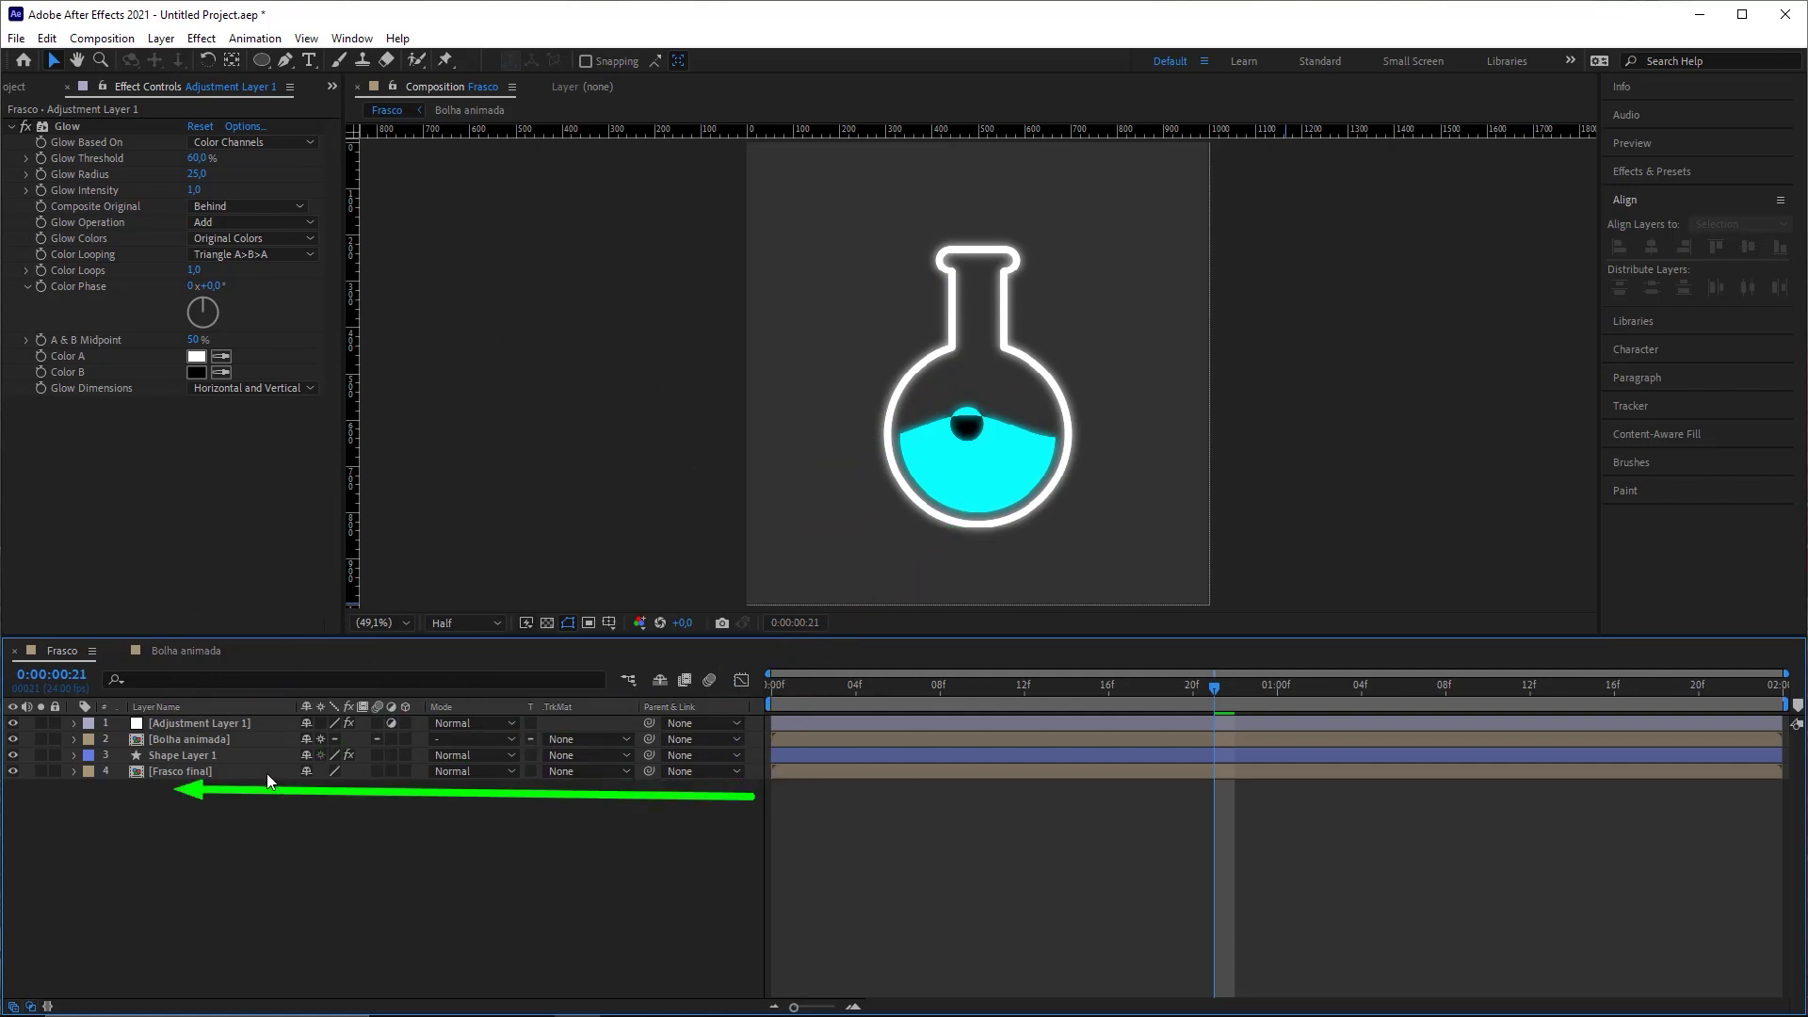
Step: Move the Frasco final layer above Adjustment Layer 1 so the flask outline is excluded from the glow
{"action": "left_click", "coordinate": [167, 772]}
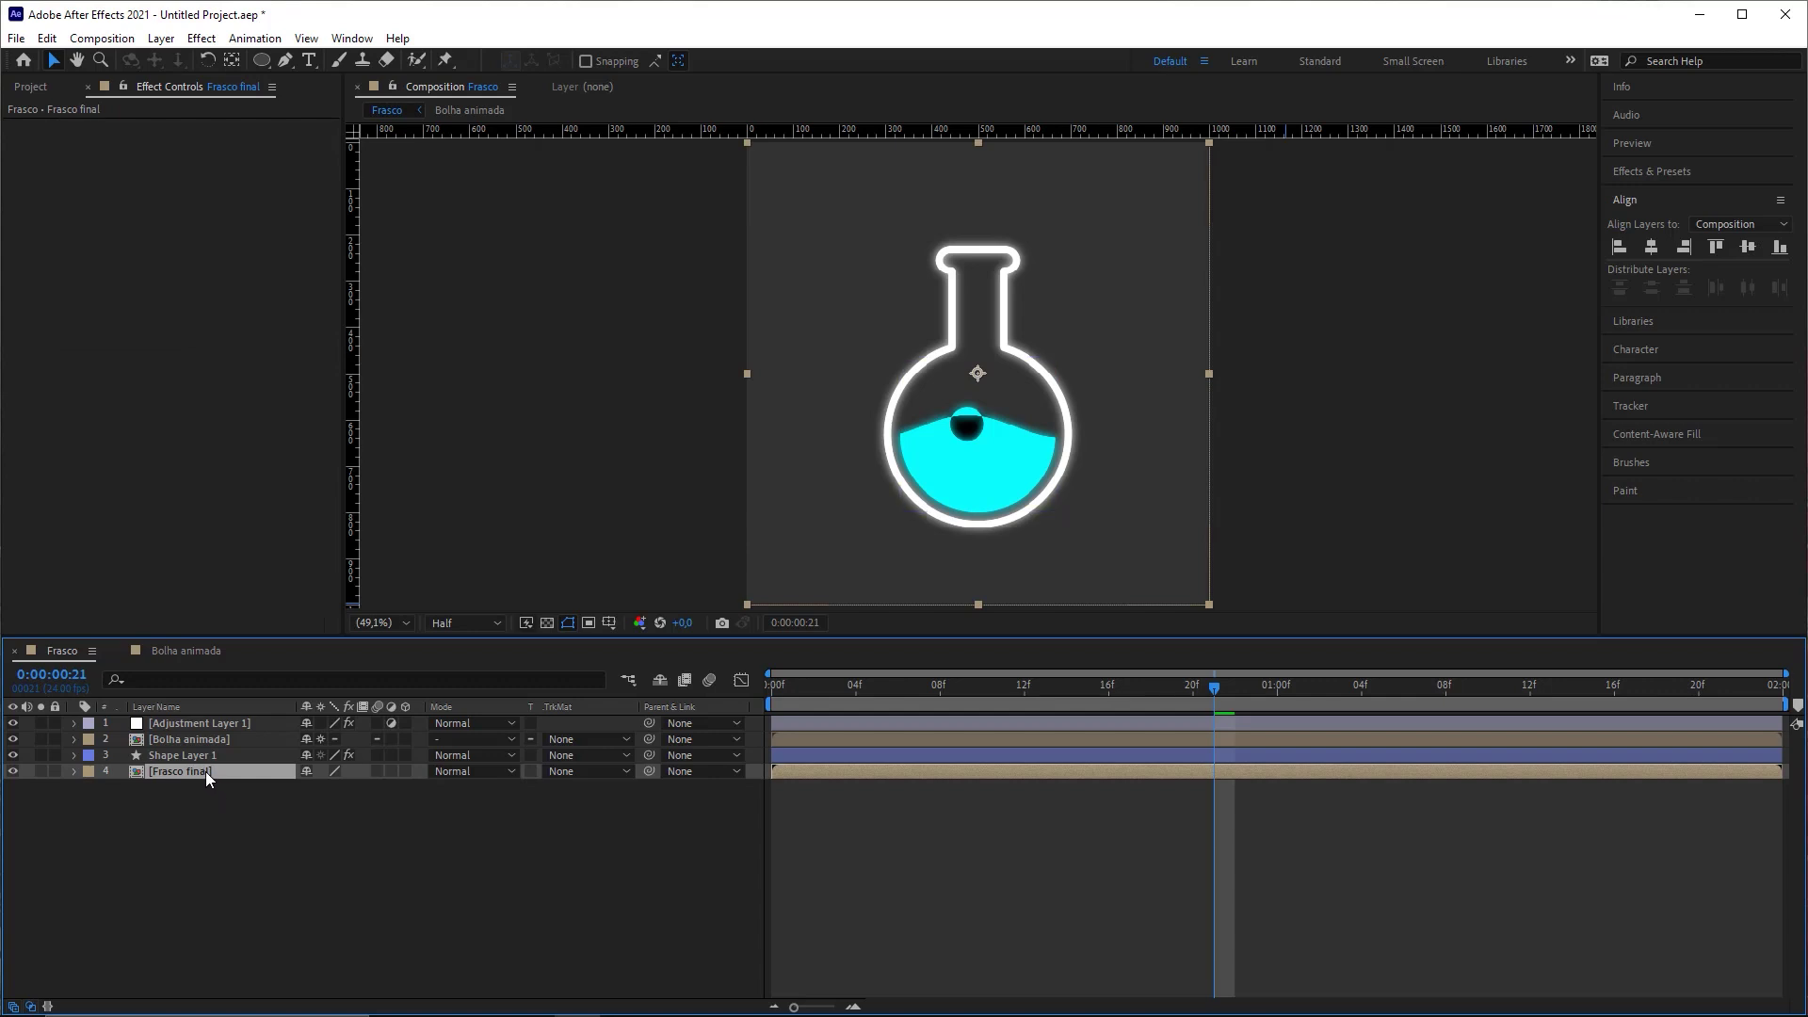
{"action": "left_click_drag", "start_coordinate": [206, 771], "coordinate": [217, 722]}
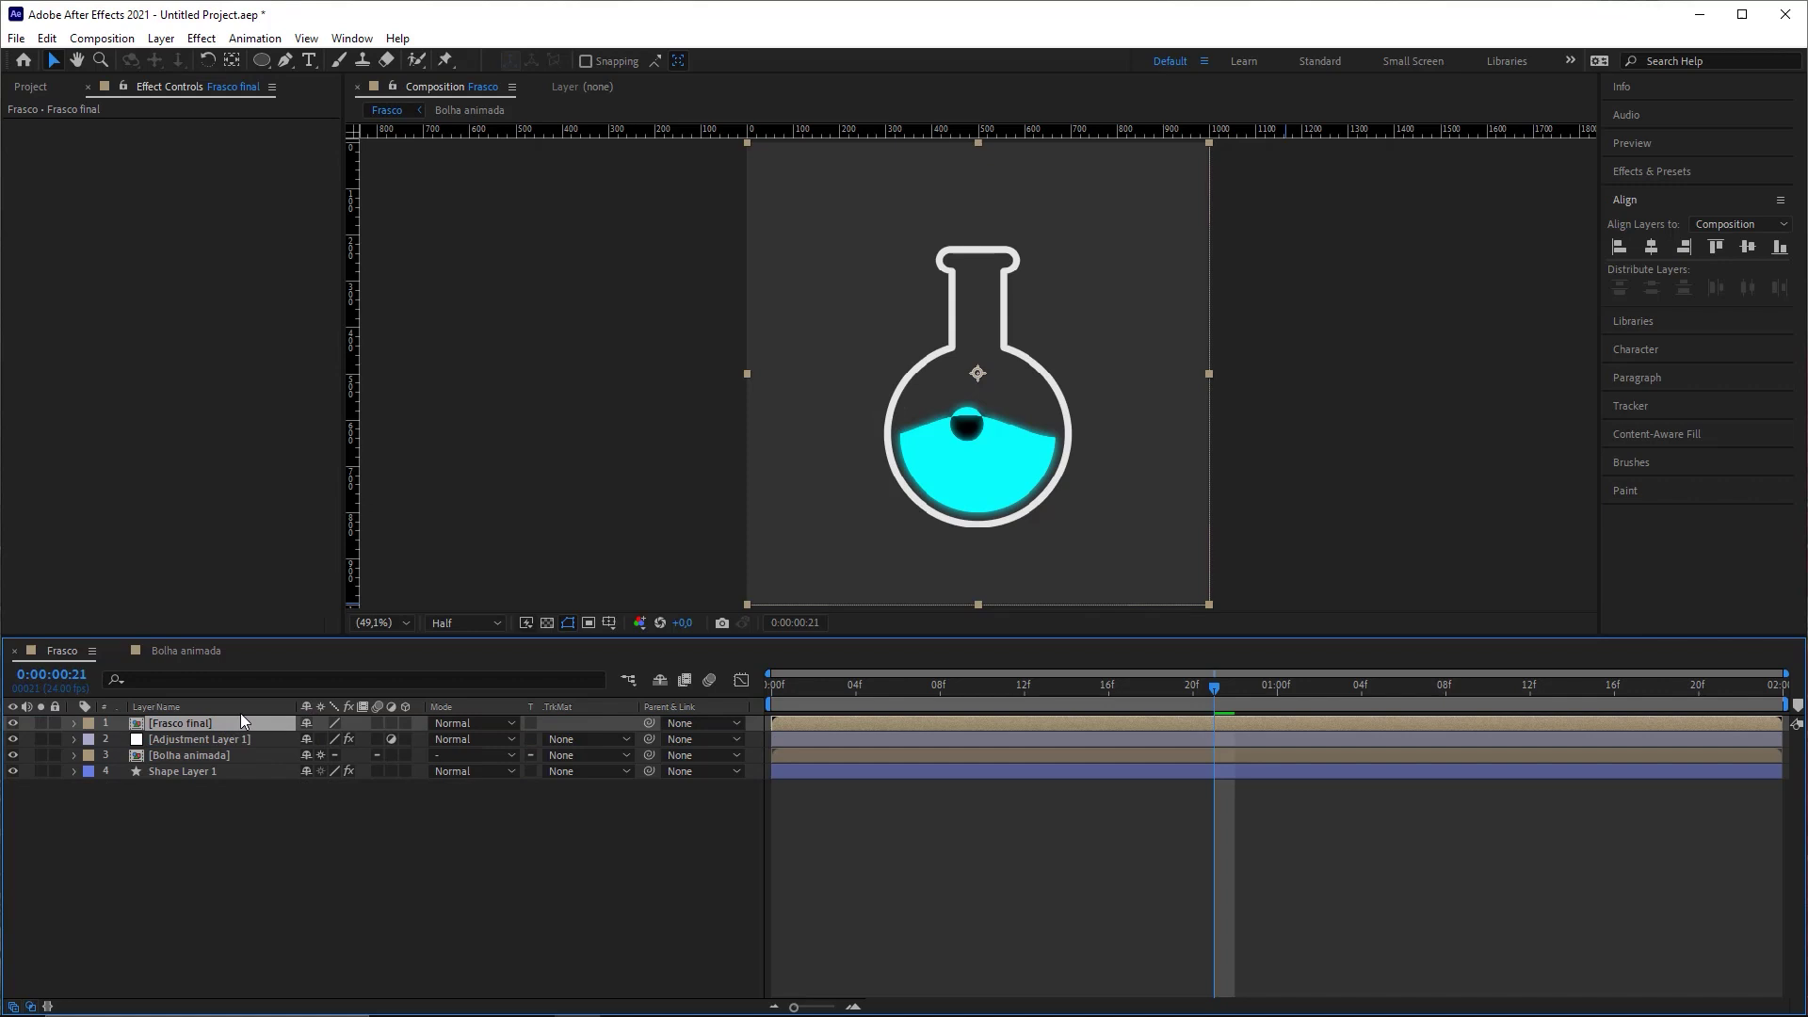
{"action": "left_click", "coordinate": [805, 844]}
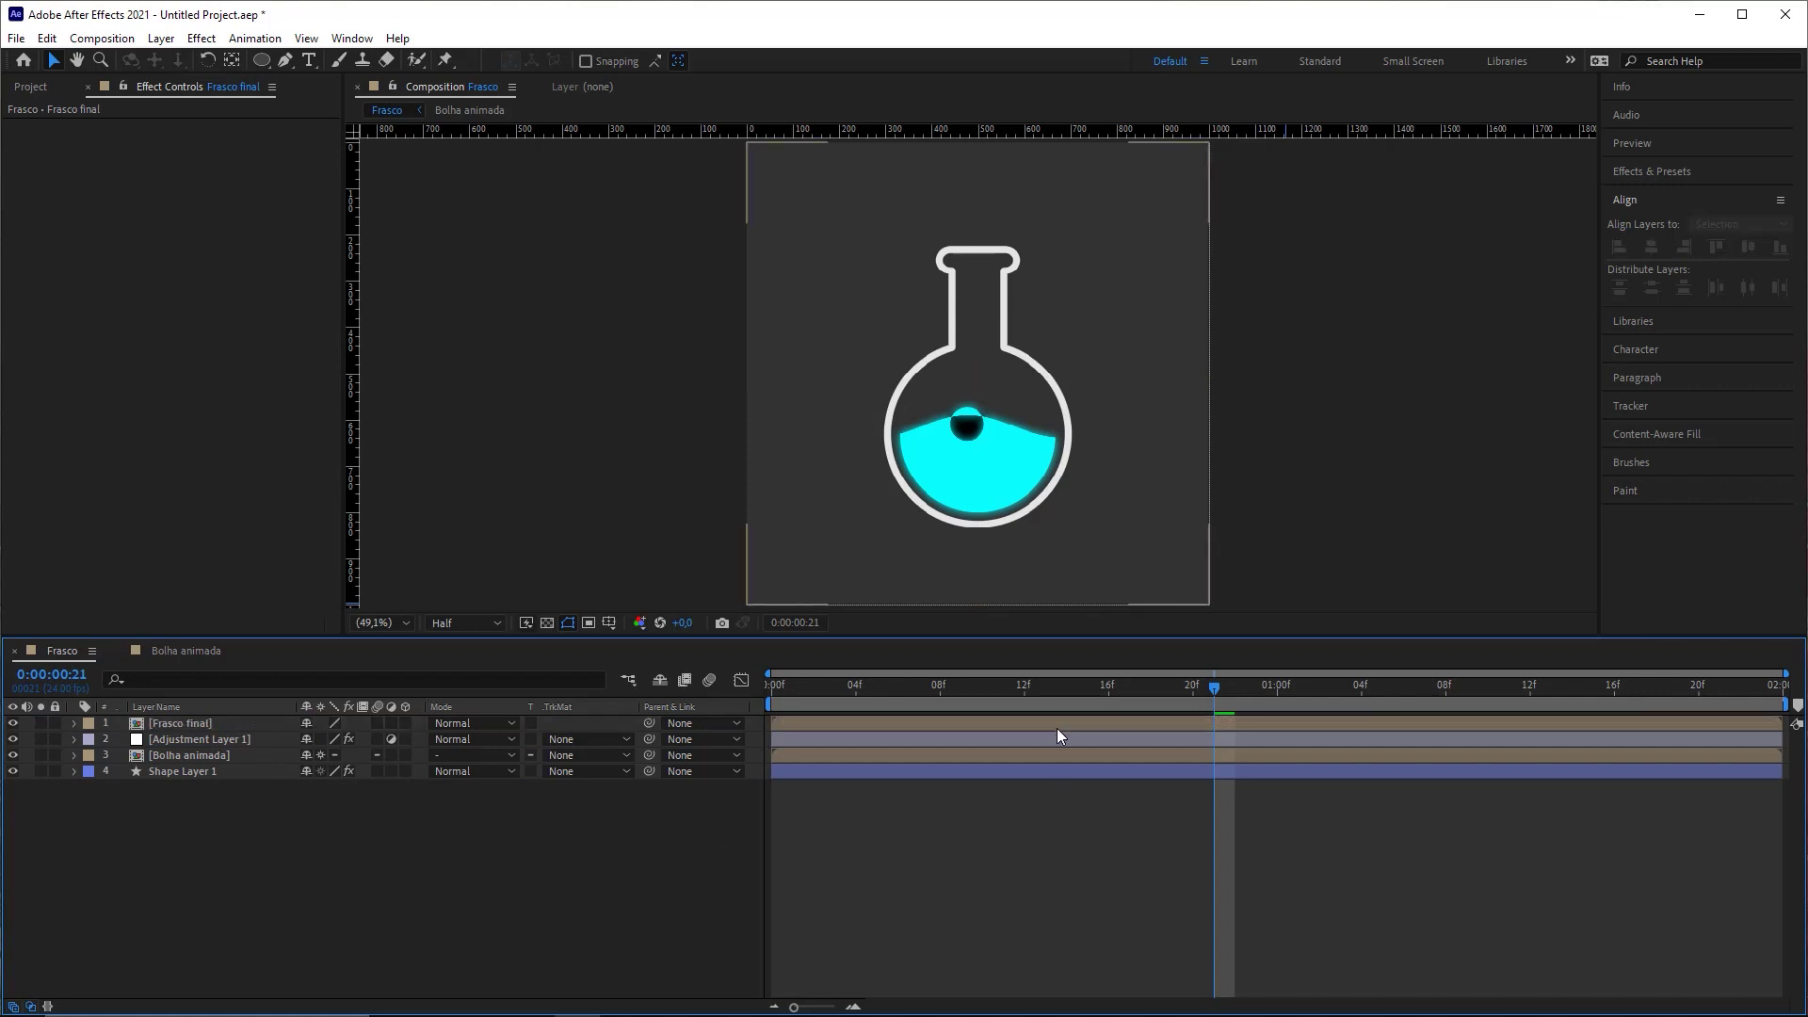
Step: Check Adjustment Layer 1's Glow settings and preview the glowing liquid from the start of the timeline
{"action": "left_click", "coordinate": [182, 740]}
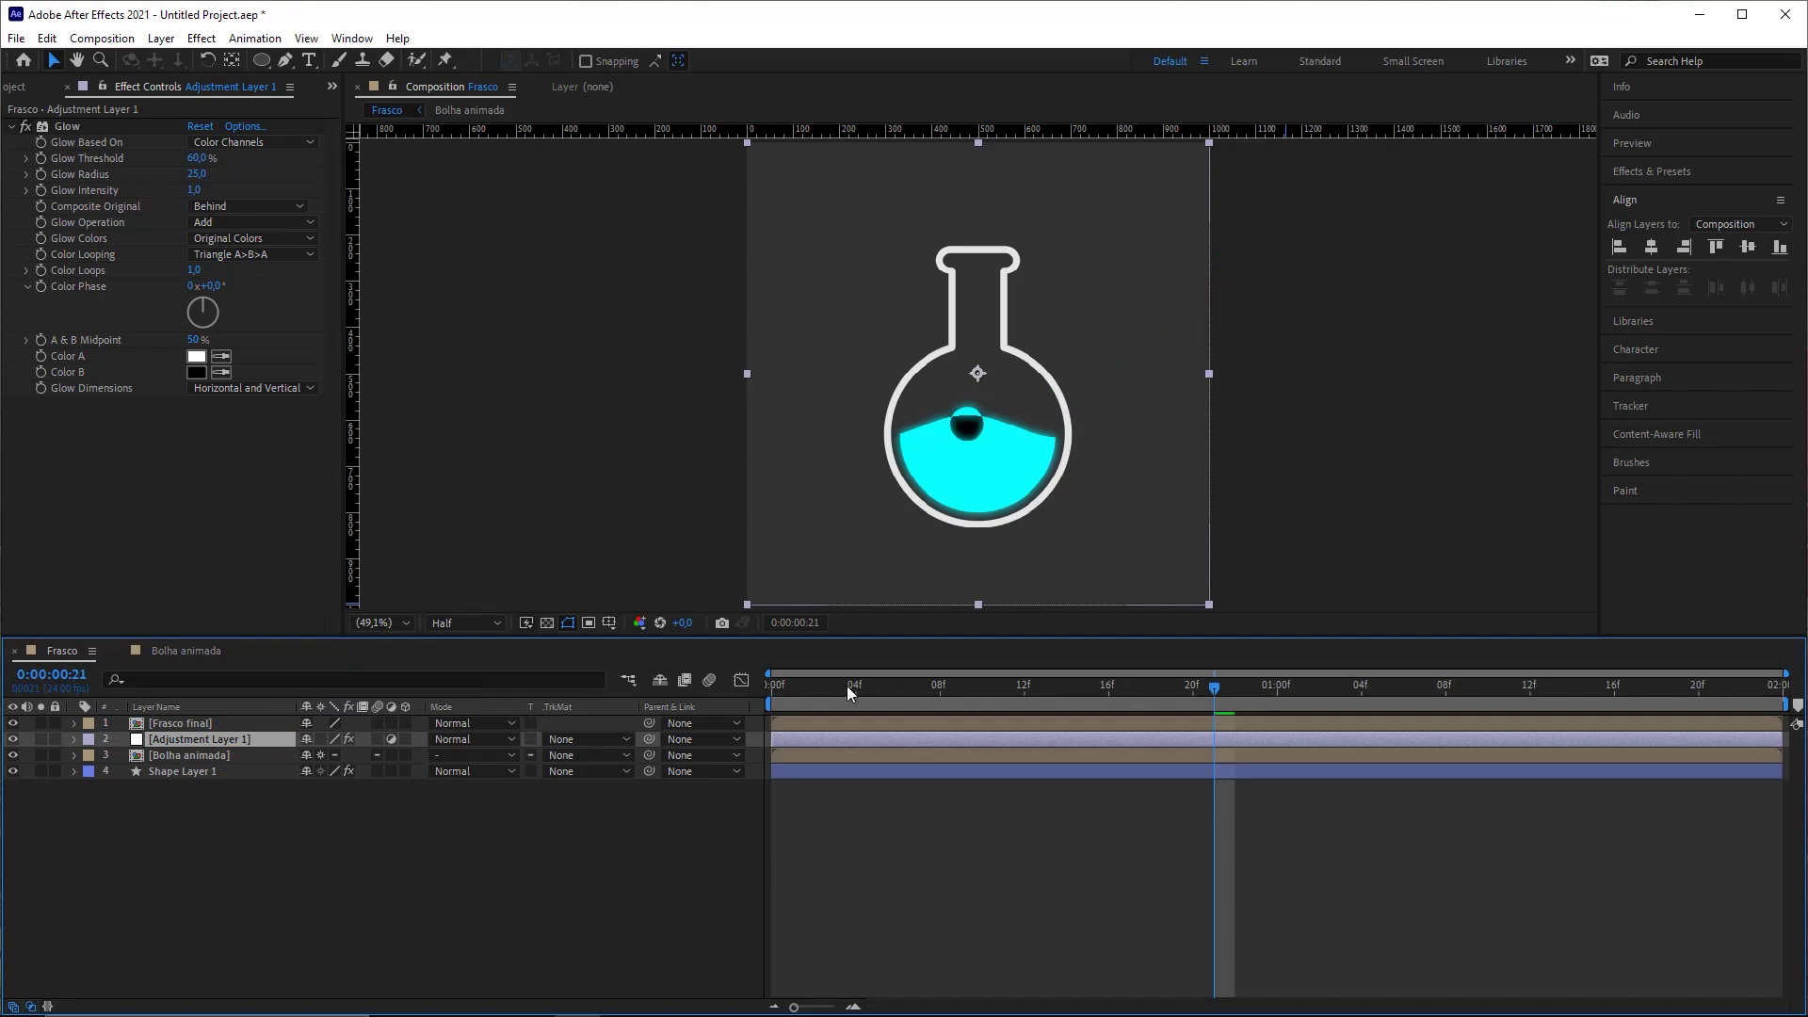
{"action": "left_click_drag", "start_coordinate": [846, 687], "coordinate": [768, 688]}
{"action": "left_click", "coordinate": [881, 864]}
{"action": "key", "text": "space"}
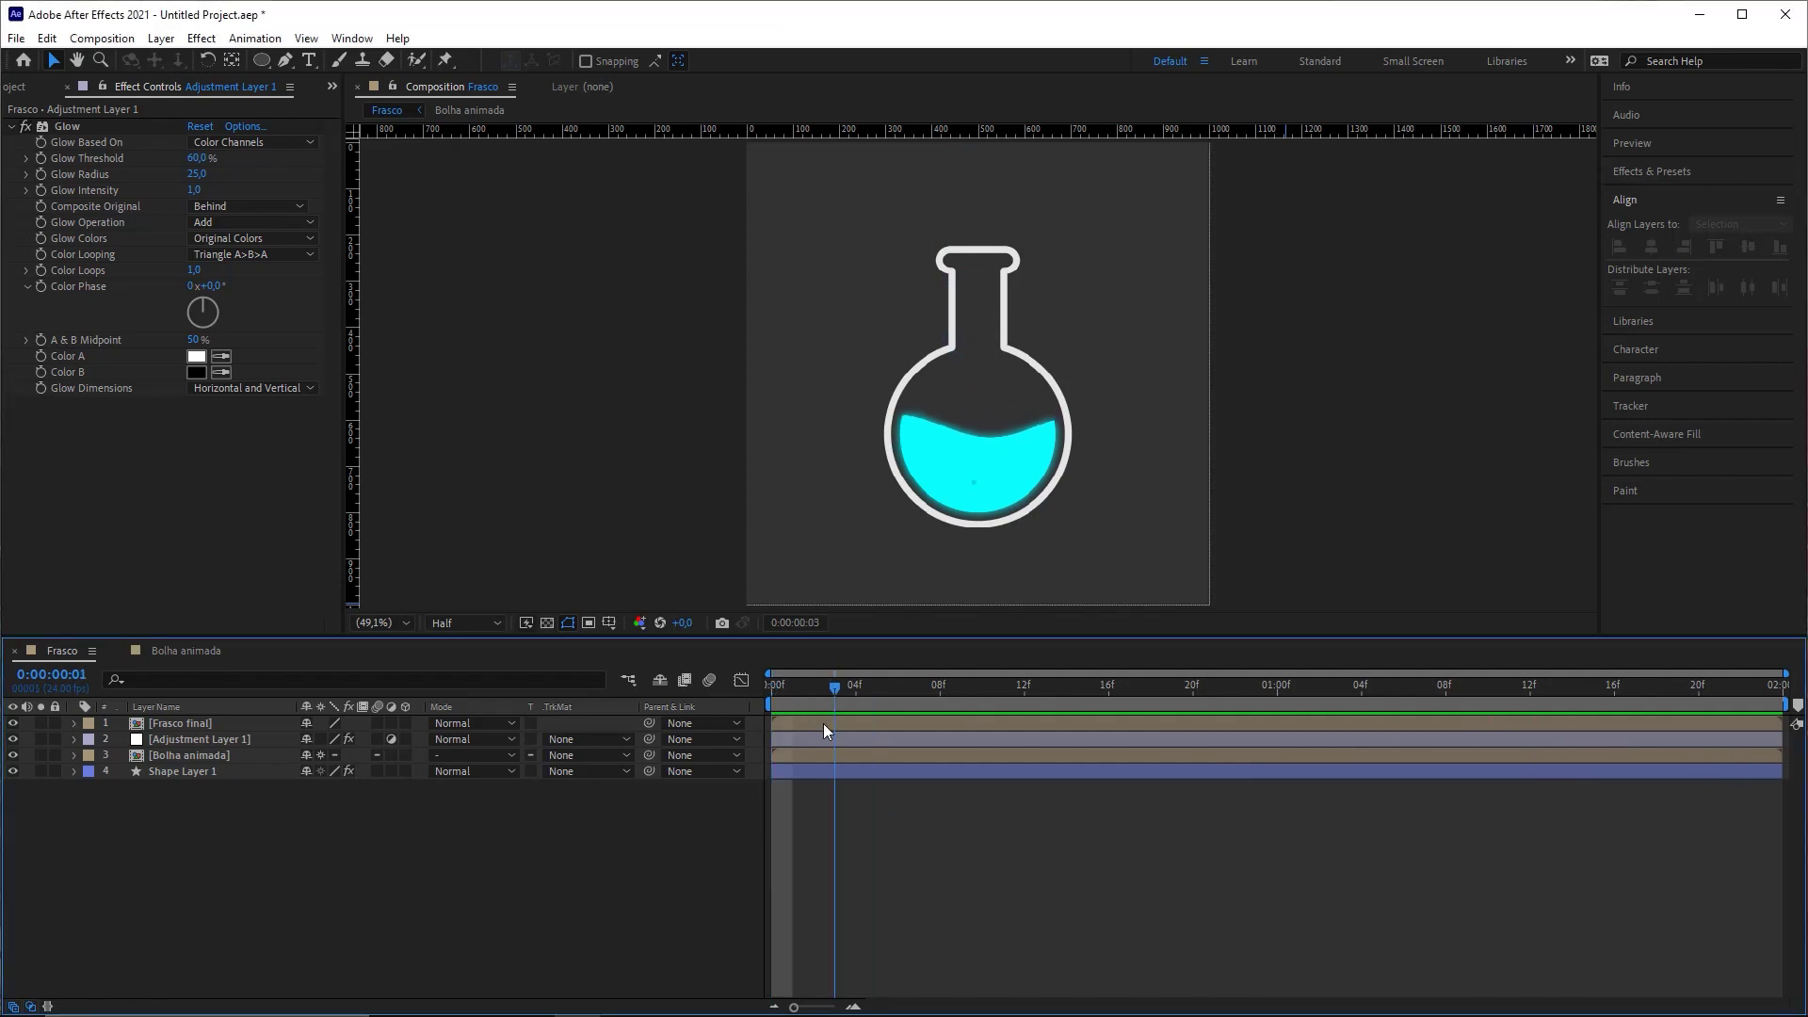
{"action": "key", "text": "ctrl+s"}
{"action": "key", "text": "Escape"}
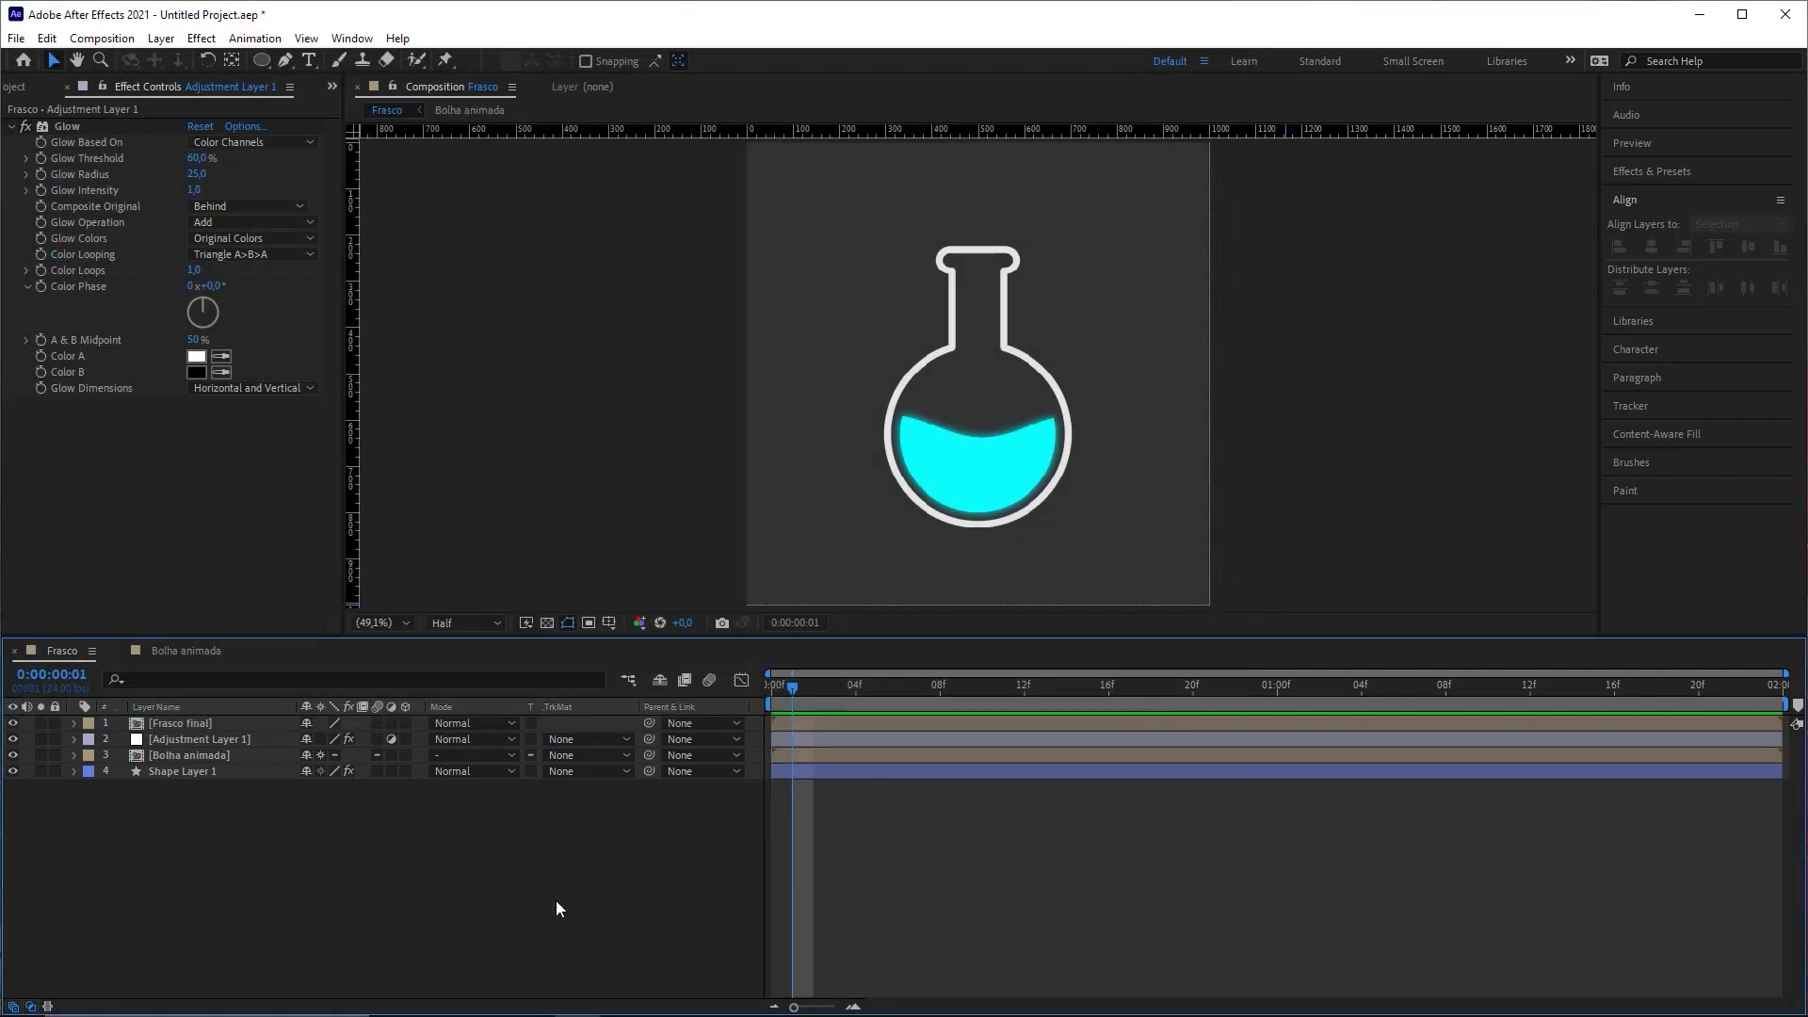
Step: Hide the timeline's blending mode and track matte columns and preview the flask animation from the first frame
{"action": "left_click", "coordinate": [31, 1007]}
{"action": "key", "text": "space"}
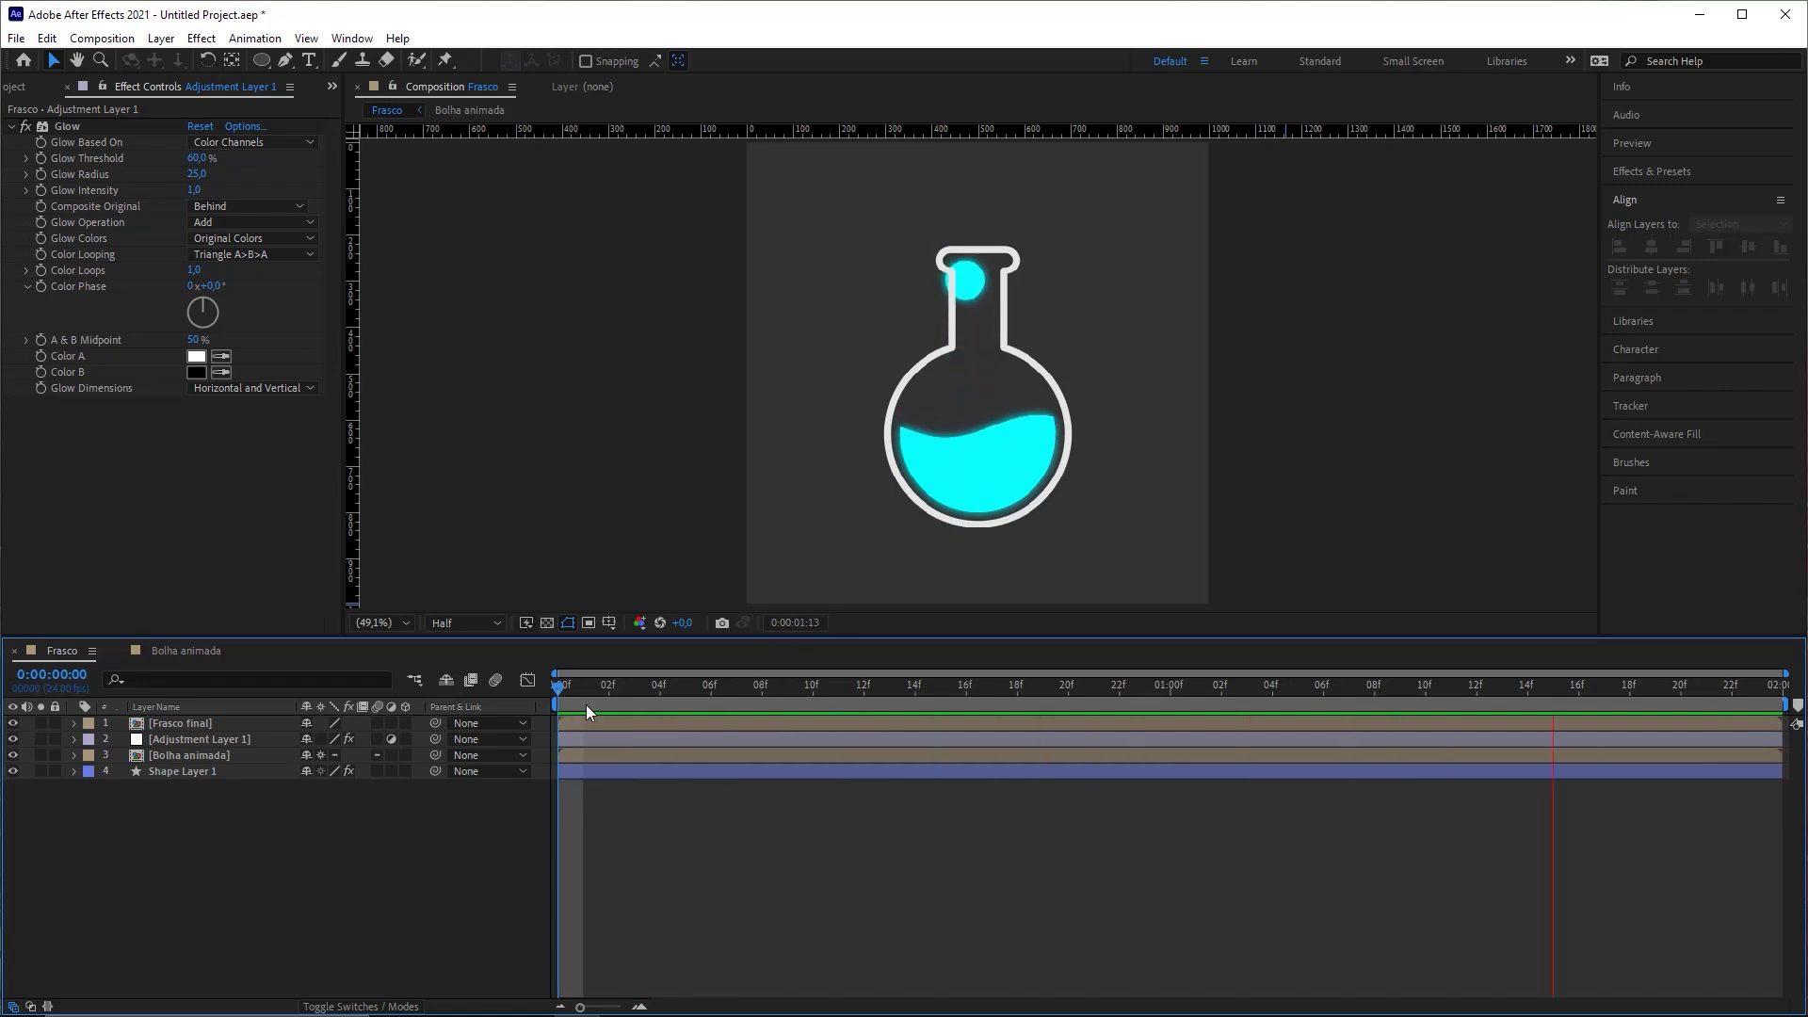
Step: Open the Bolha animada composition and hide its blending mode and track matte columns, checking the bubble's motion along the timeline
{"action": "left_click", "coordinate": [274, 726]}
{"action": "left_click", "coordinate": [237, 755]}
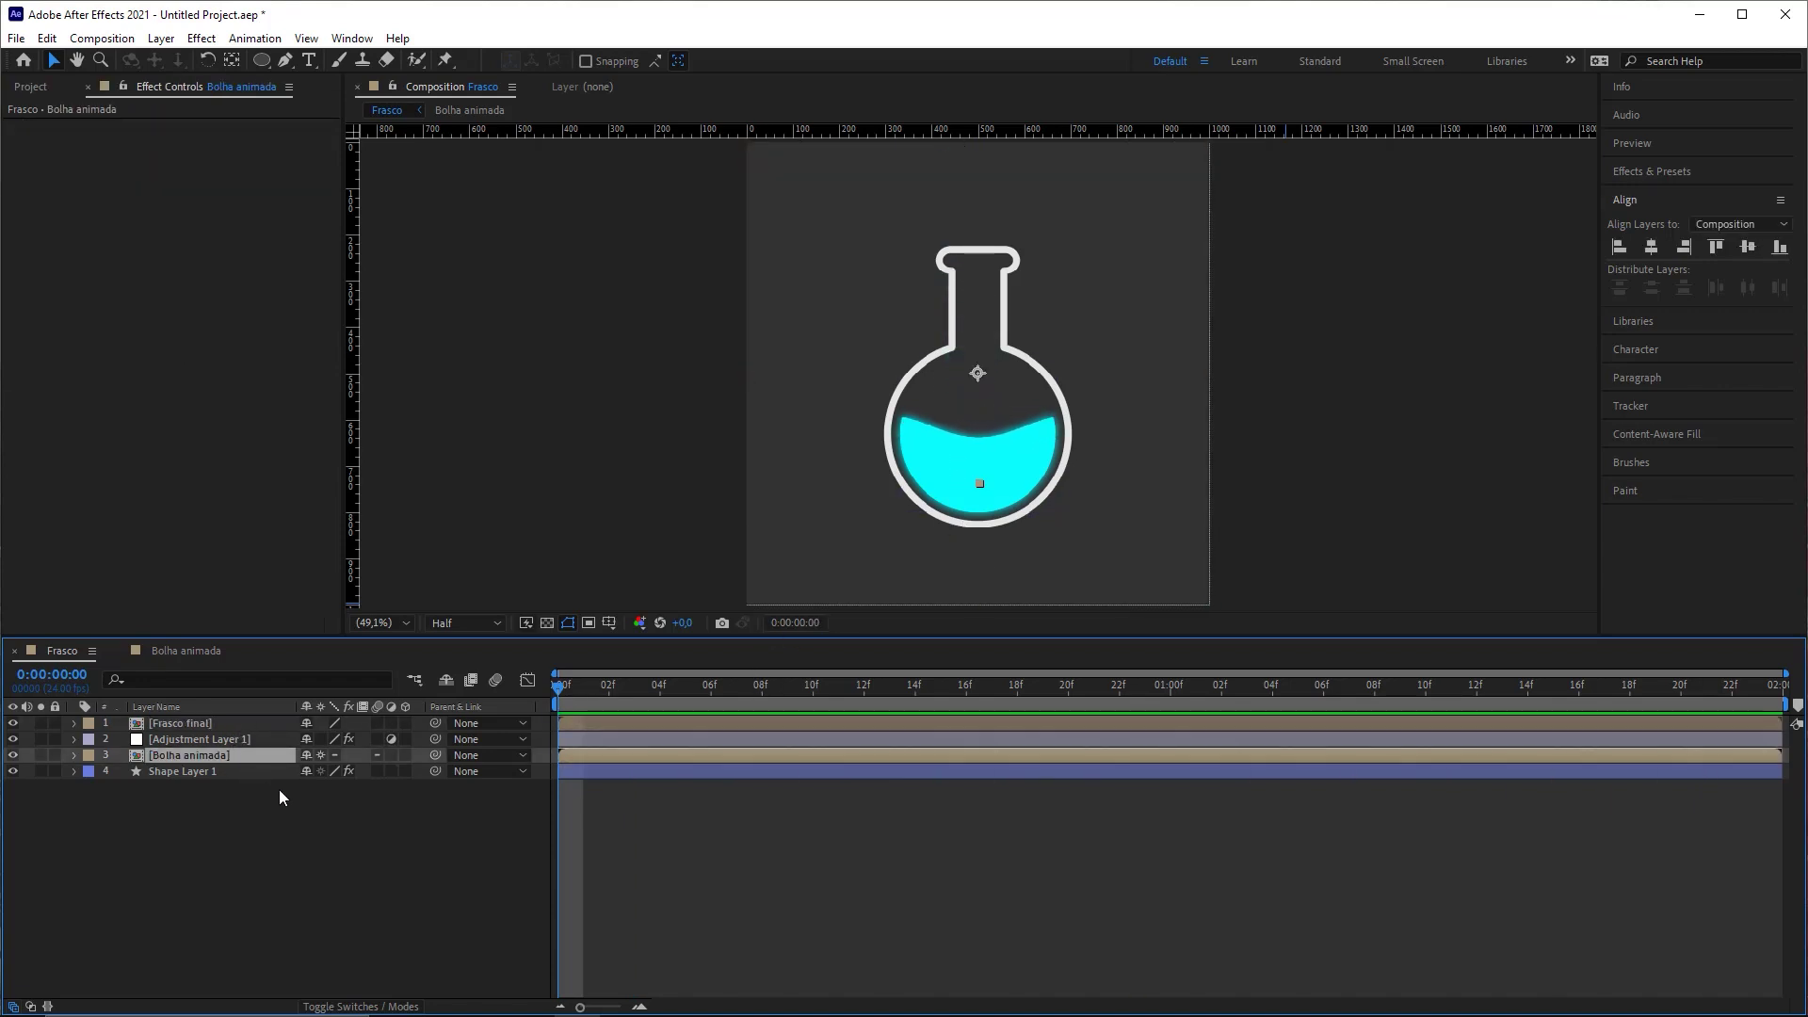
{"action": "double_click", "coordinate": [207, 759]}
{"action": "left_click", "coordinate": [223, 768]}
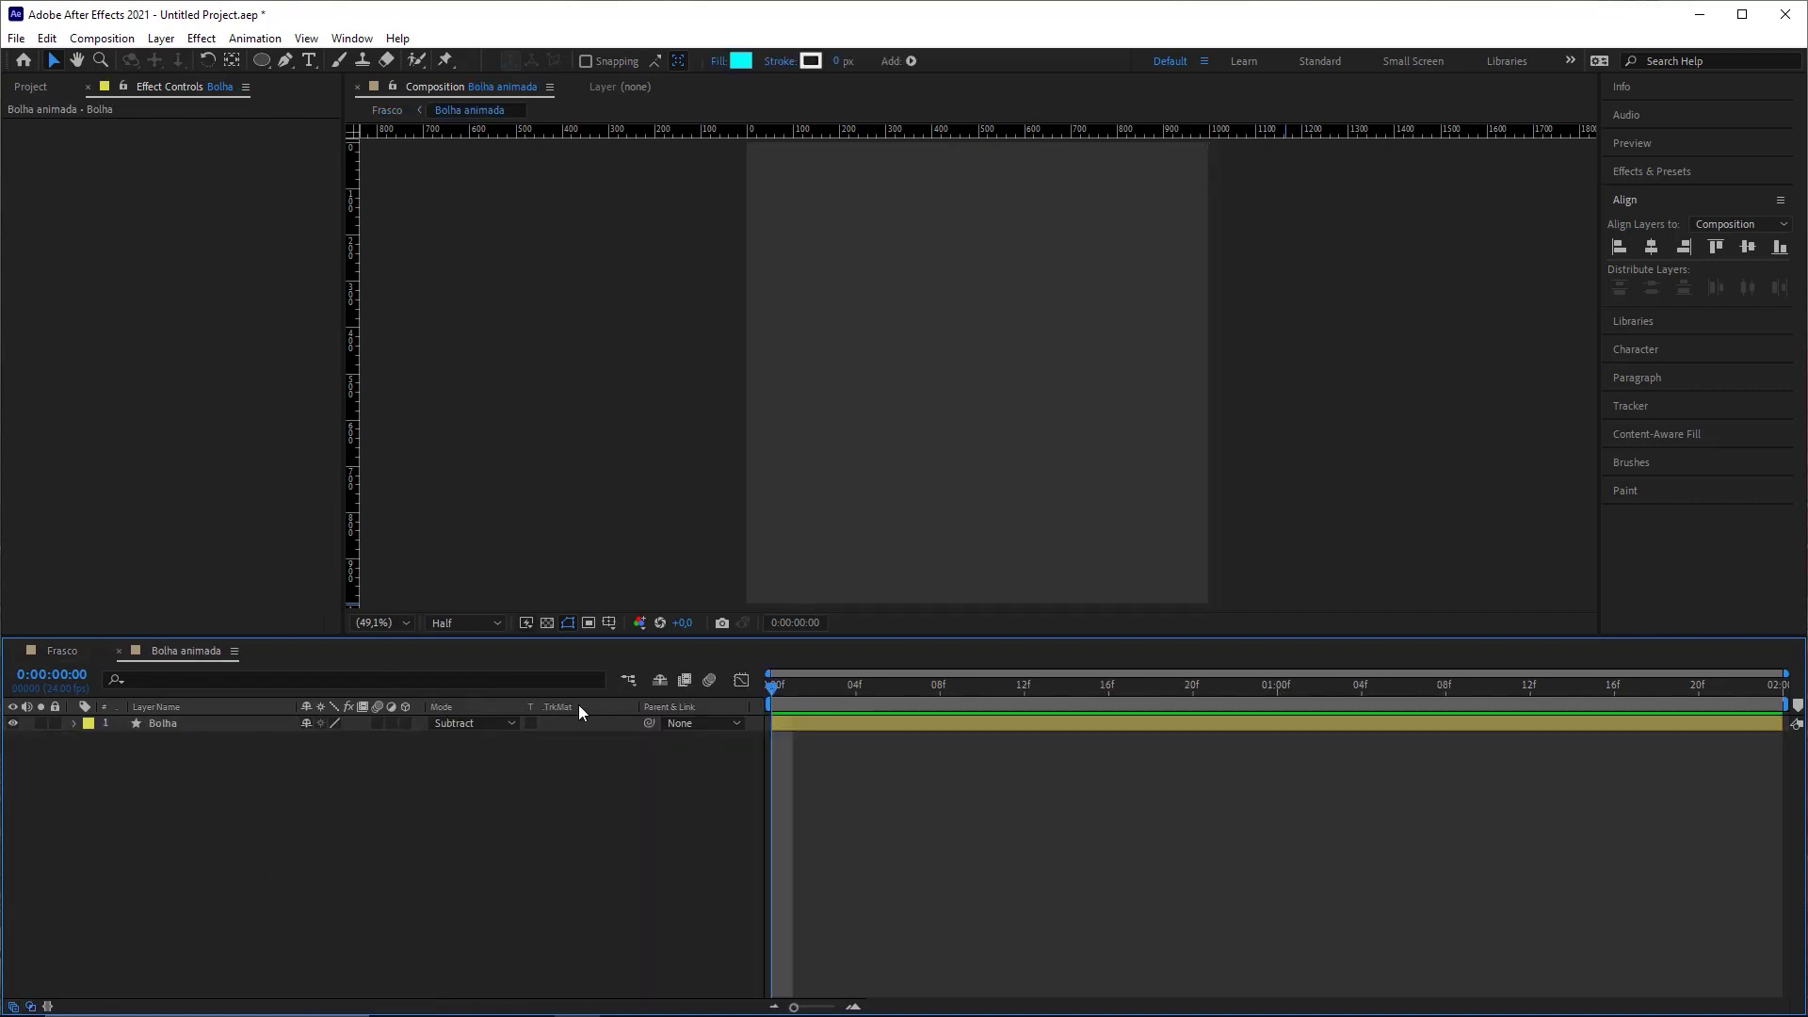
{"action": "left_click_drag", "start_coordinate": [825, 683], "coordinate": [920, 745]}
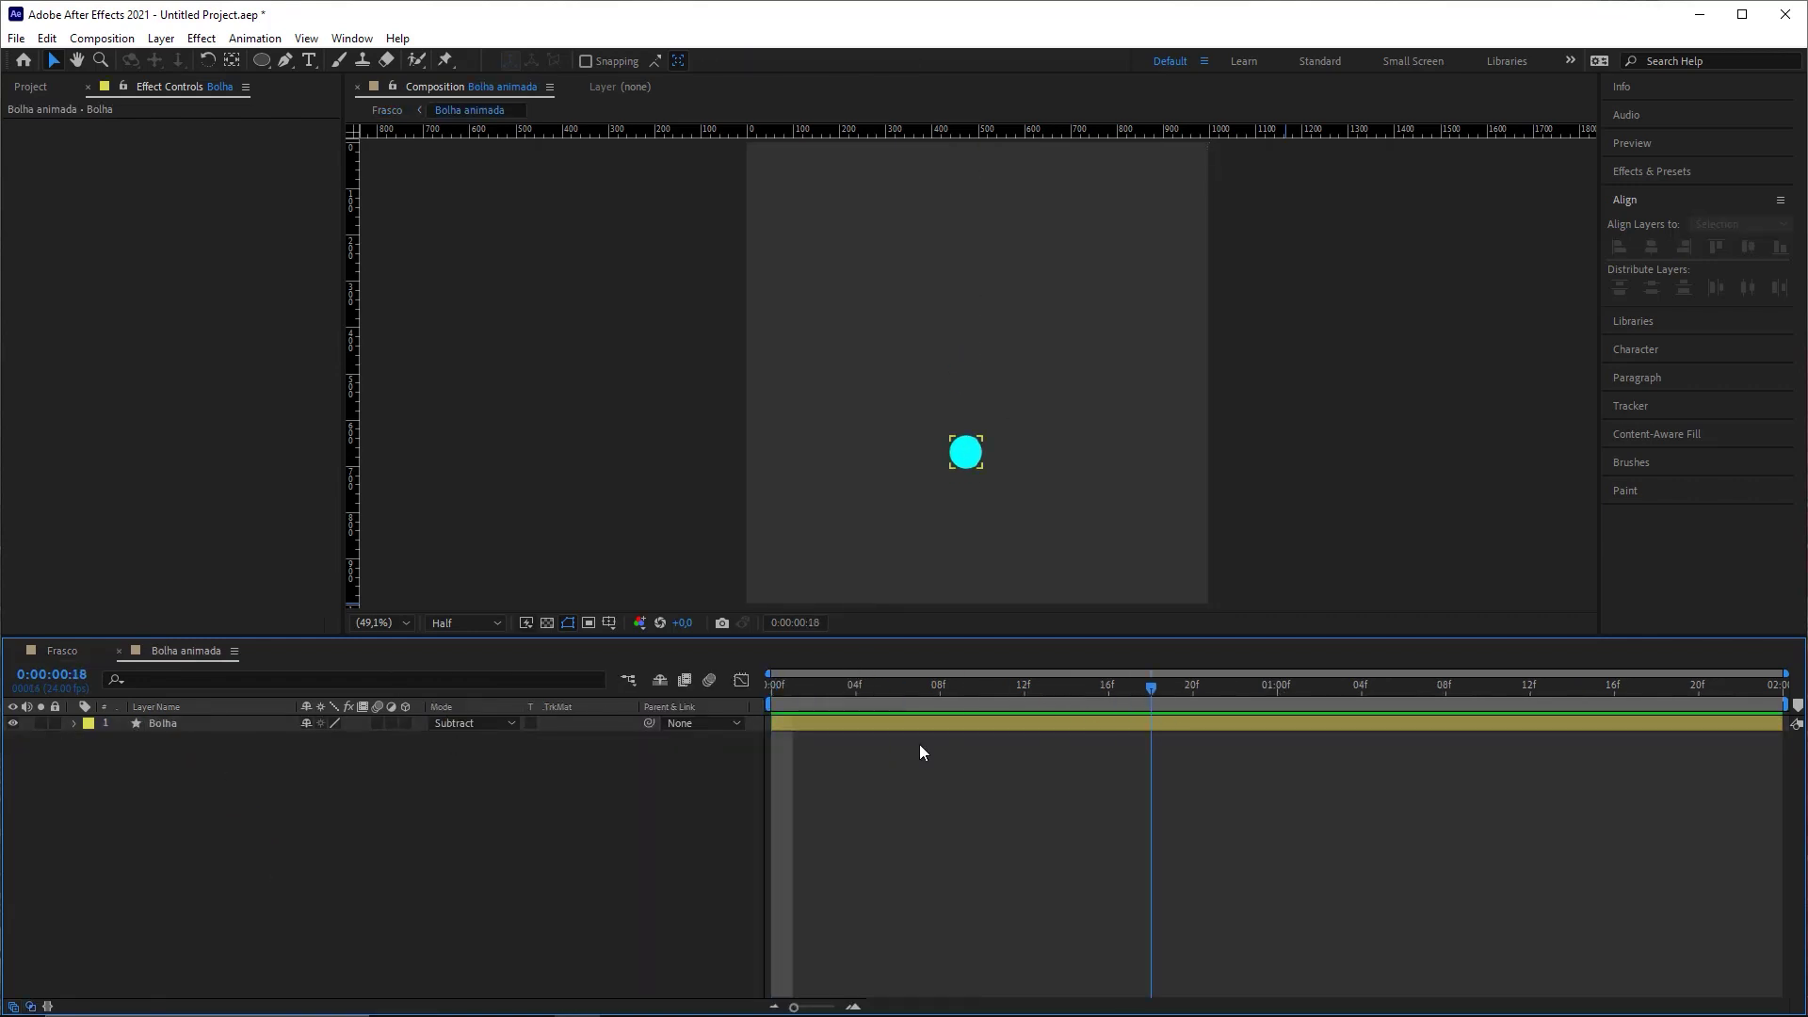
{"action": "left_click", "coordinate": [34, 1007]}
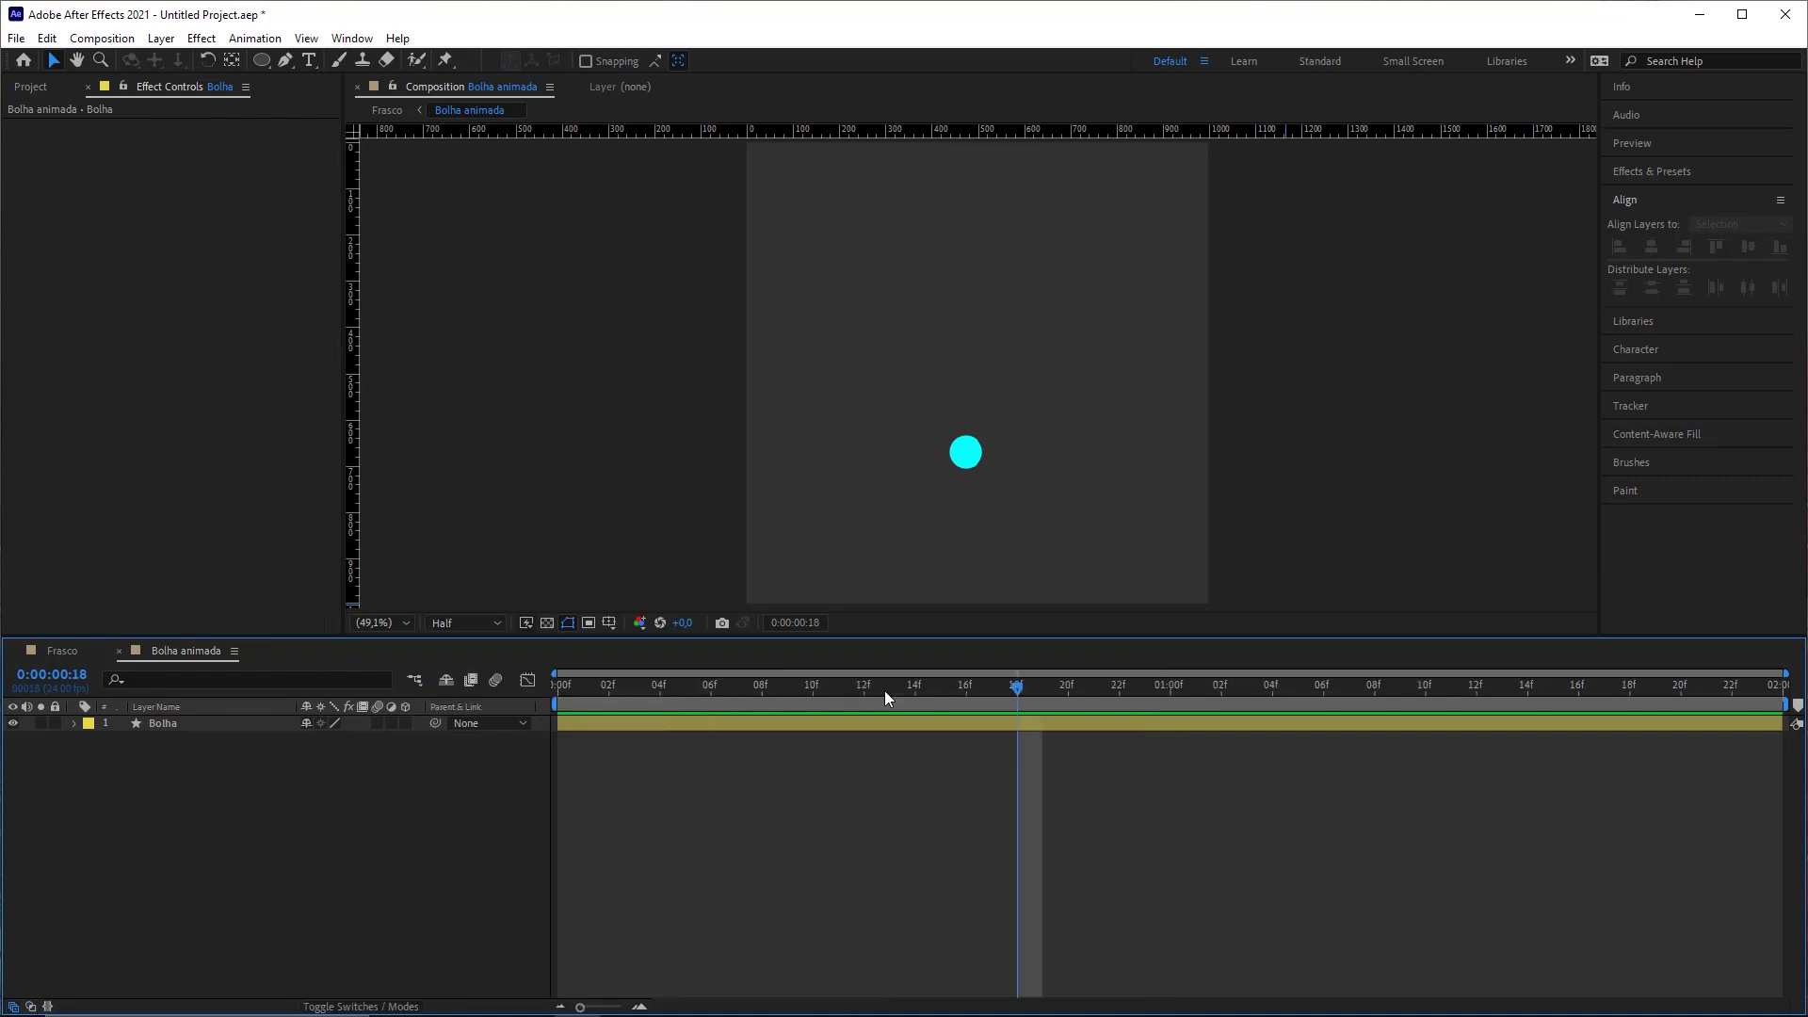
{"action": "left_click_drag", "start_coordinate": [1010, 685], "coordinate": [1222, 704]}
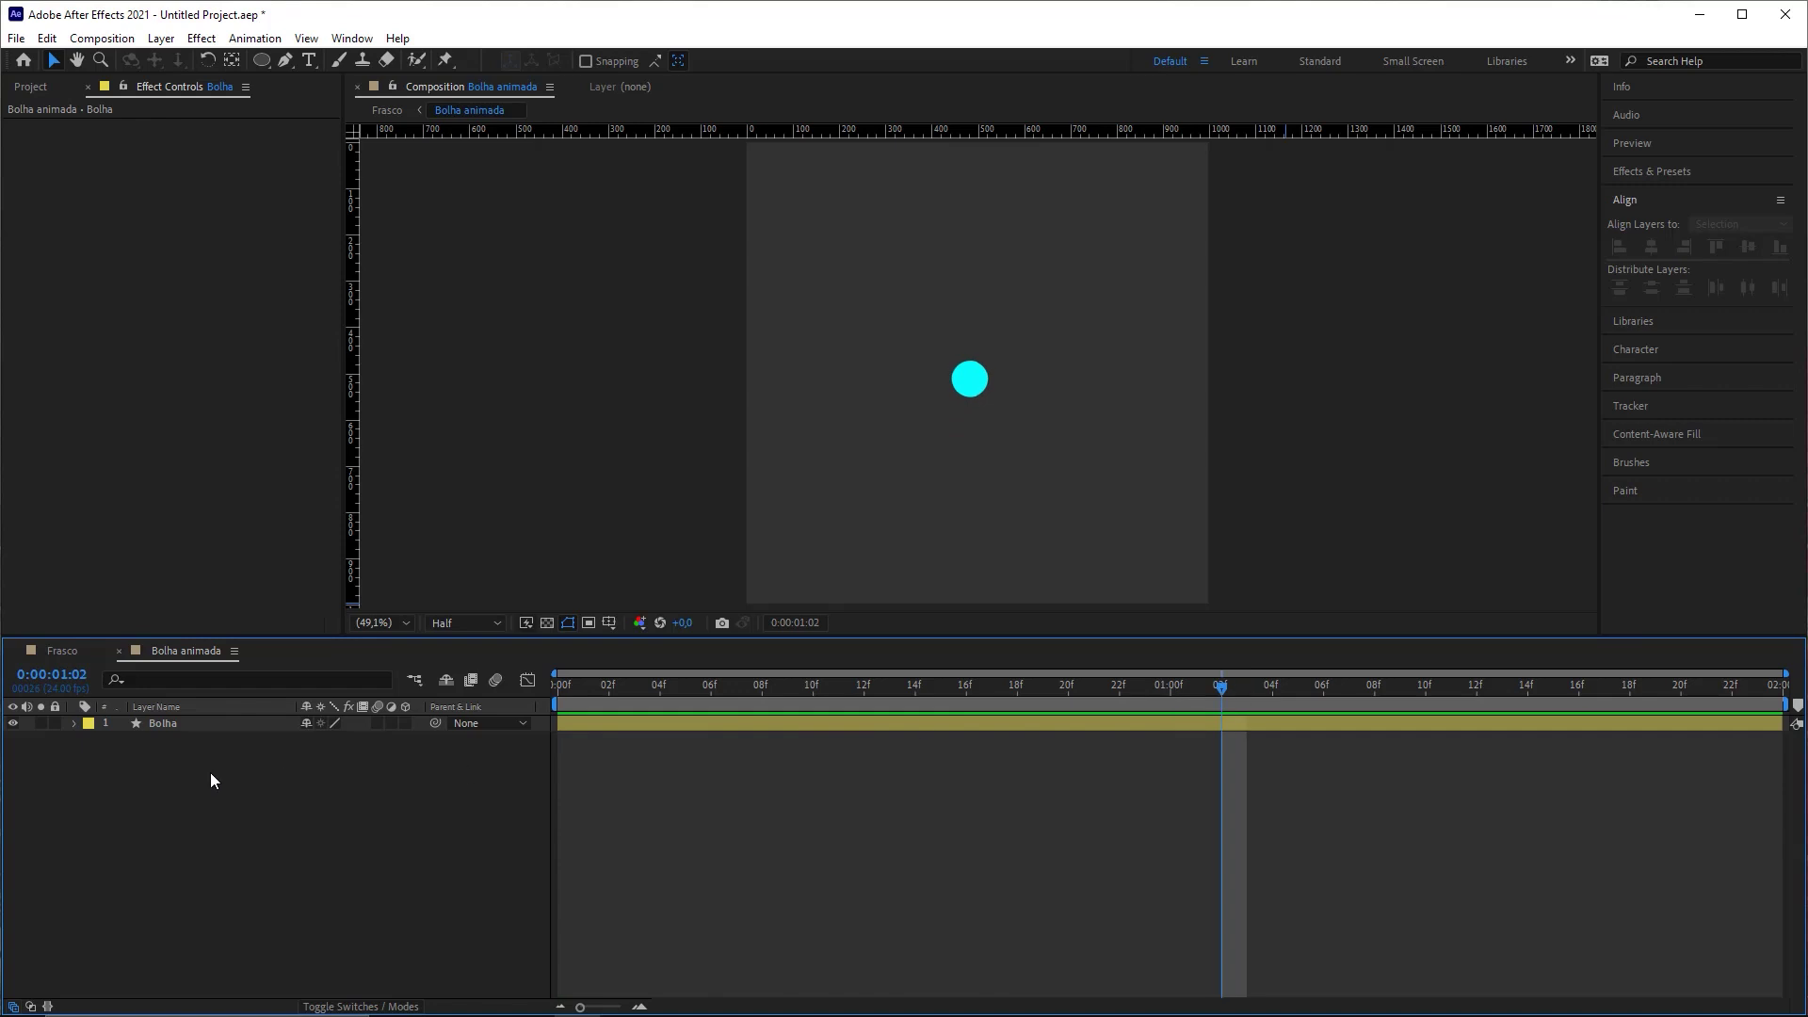
Step: Reveal the Bolha layer's Scale keyframes and compare the bubble's size with the flask neck in the Frasco composition
{"action": "left_click", "coordinate": [194, 723]}
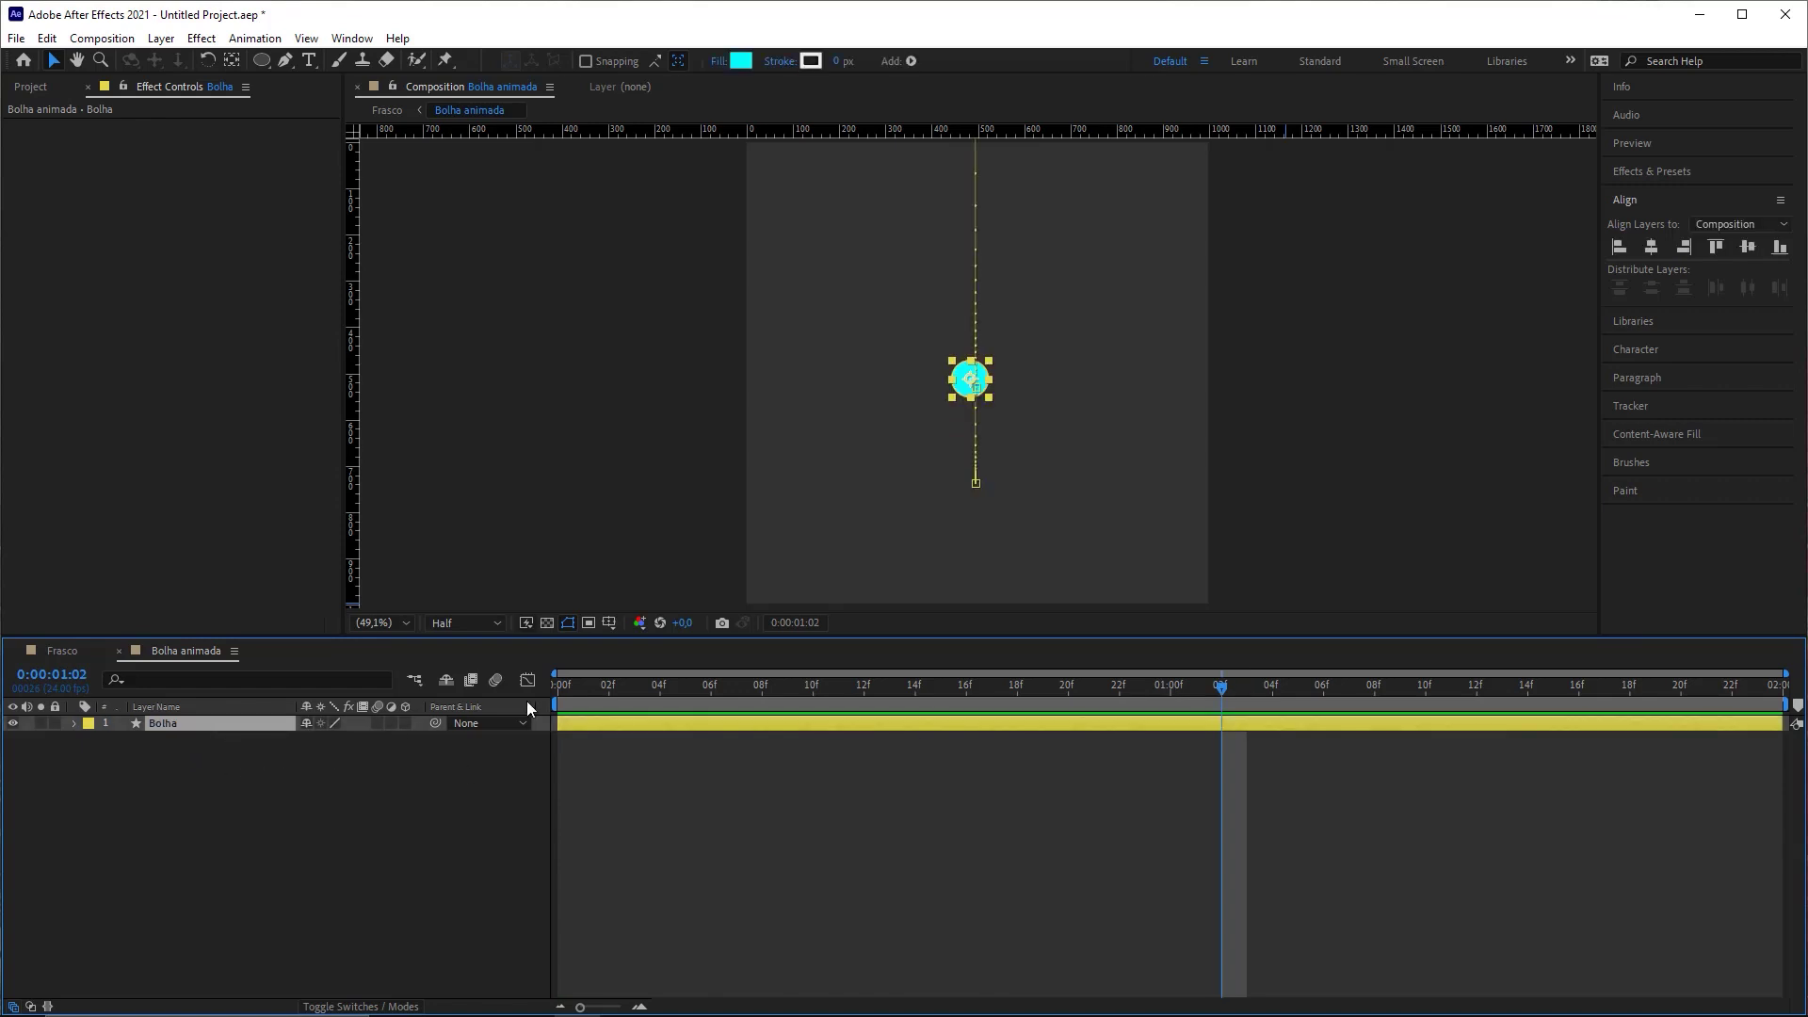
{"action": "key", "text": "s"}
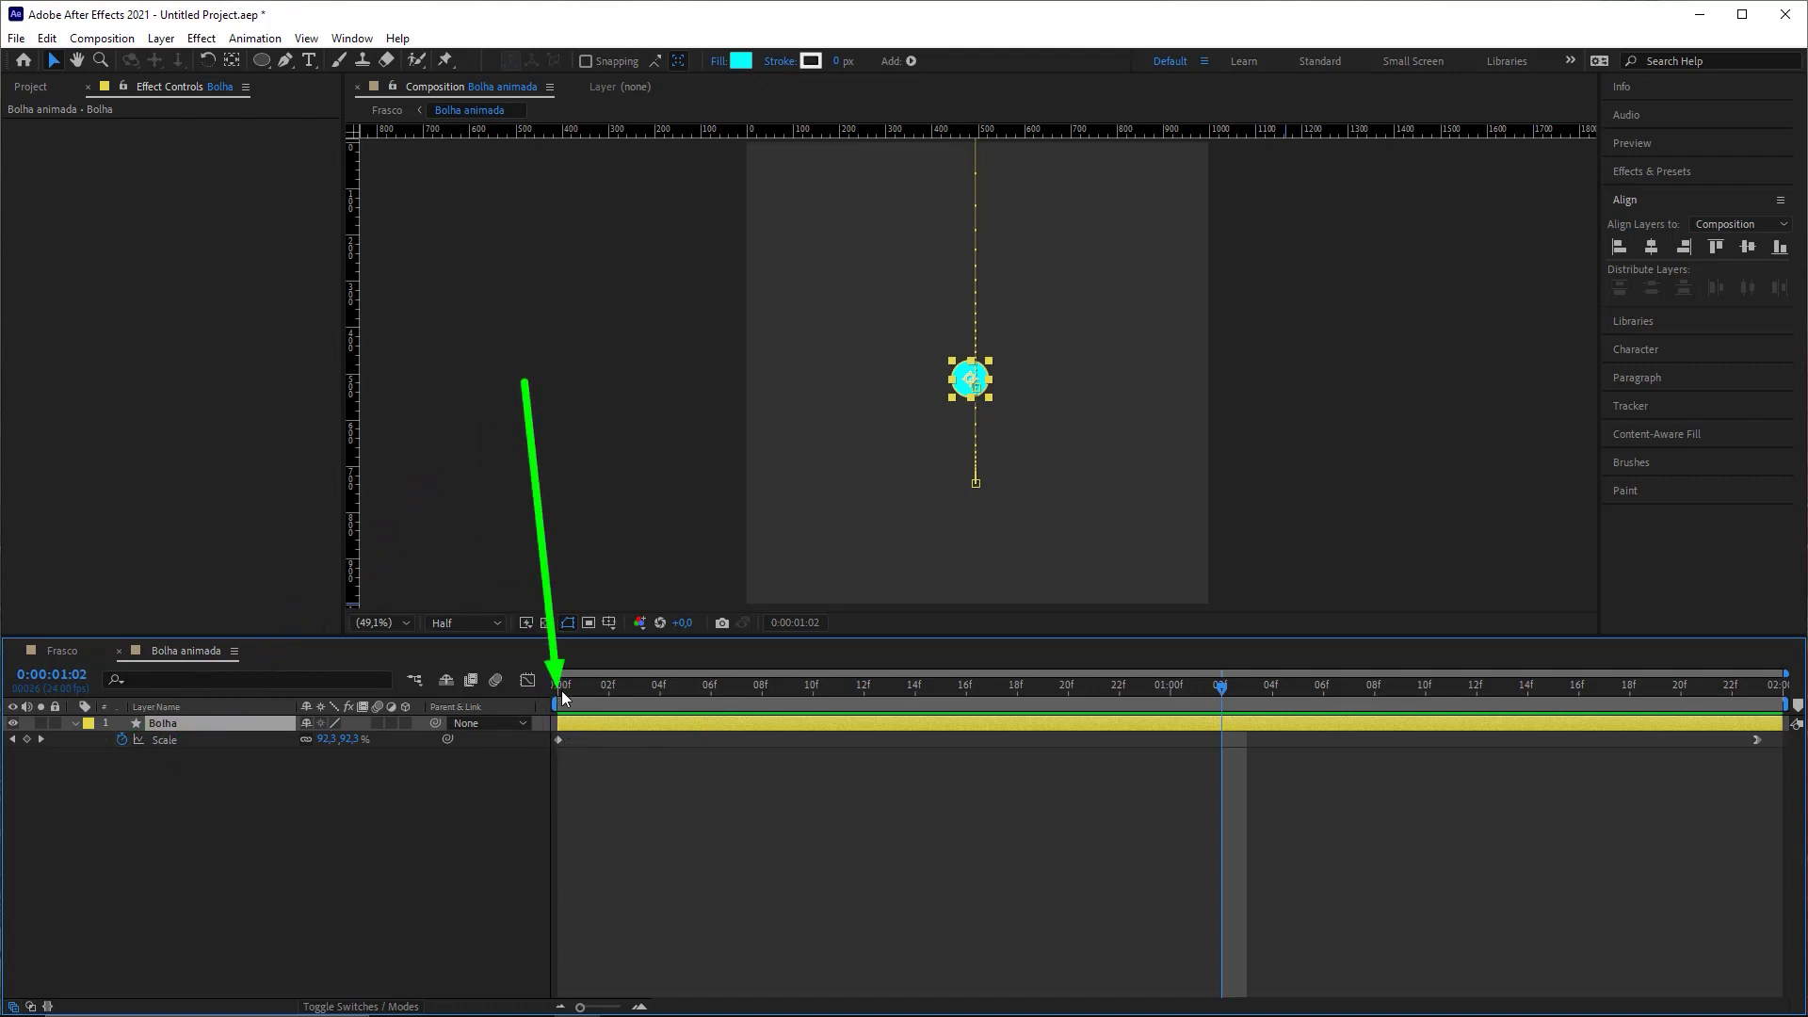
{"action": "left_click_drag", "start_coordinate": [559, 693], "coordinate": [1799, 687]}
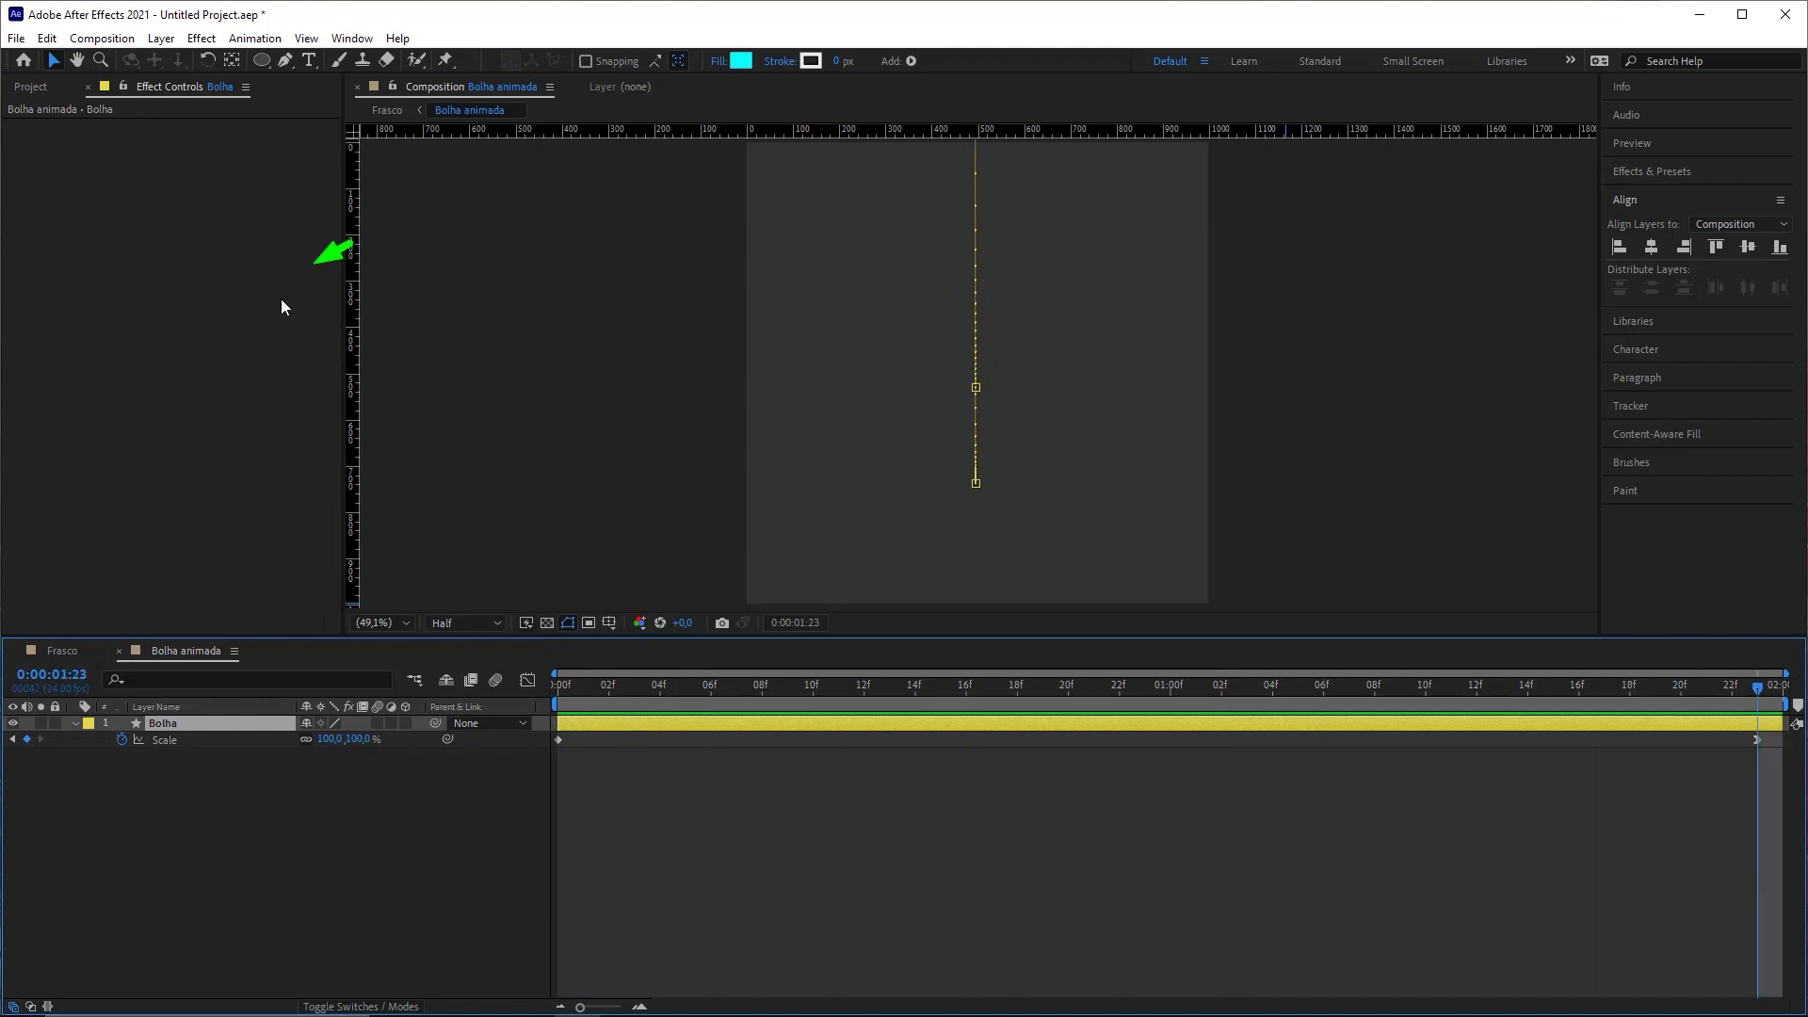
{"action": "left_click", "coordinate": [64, 649]}
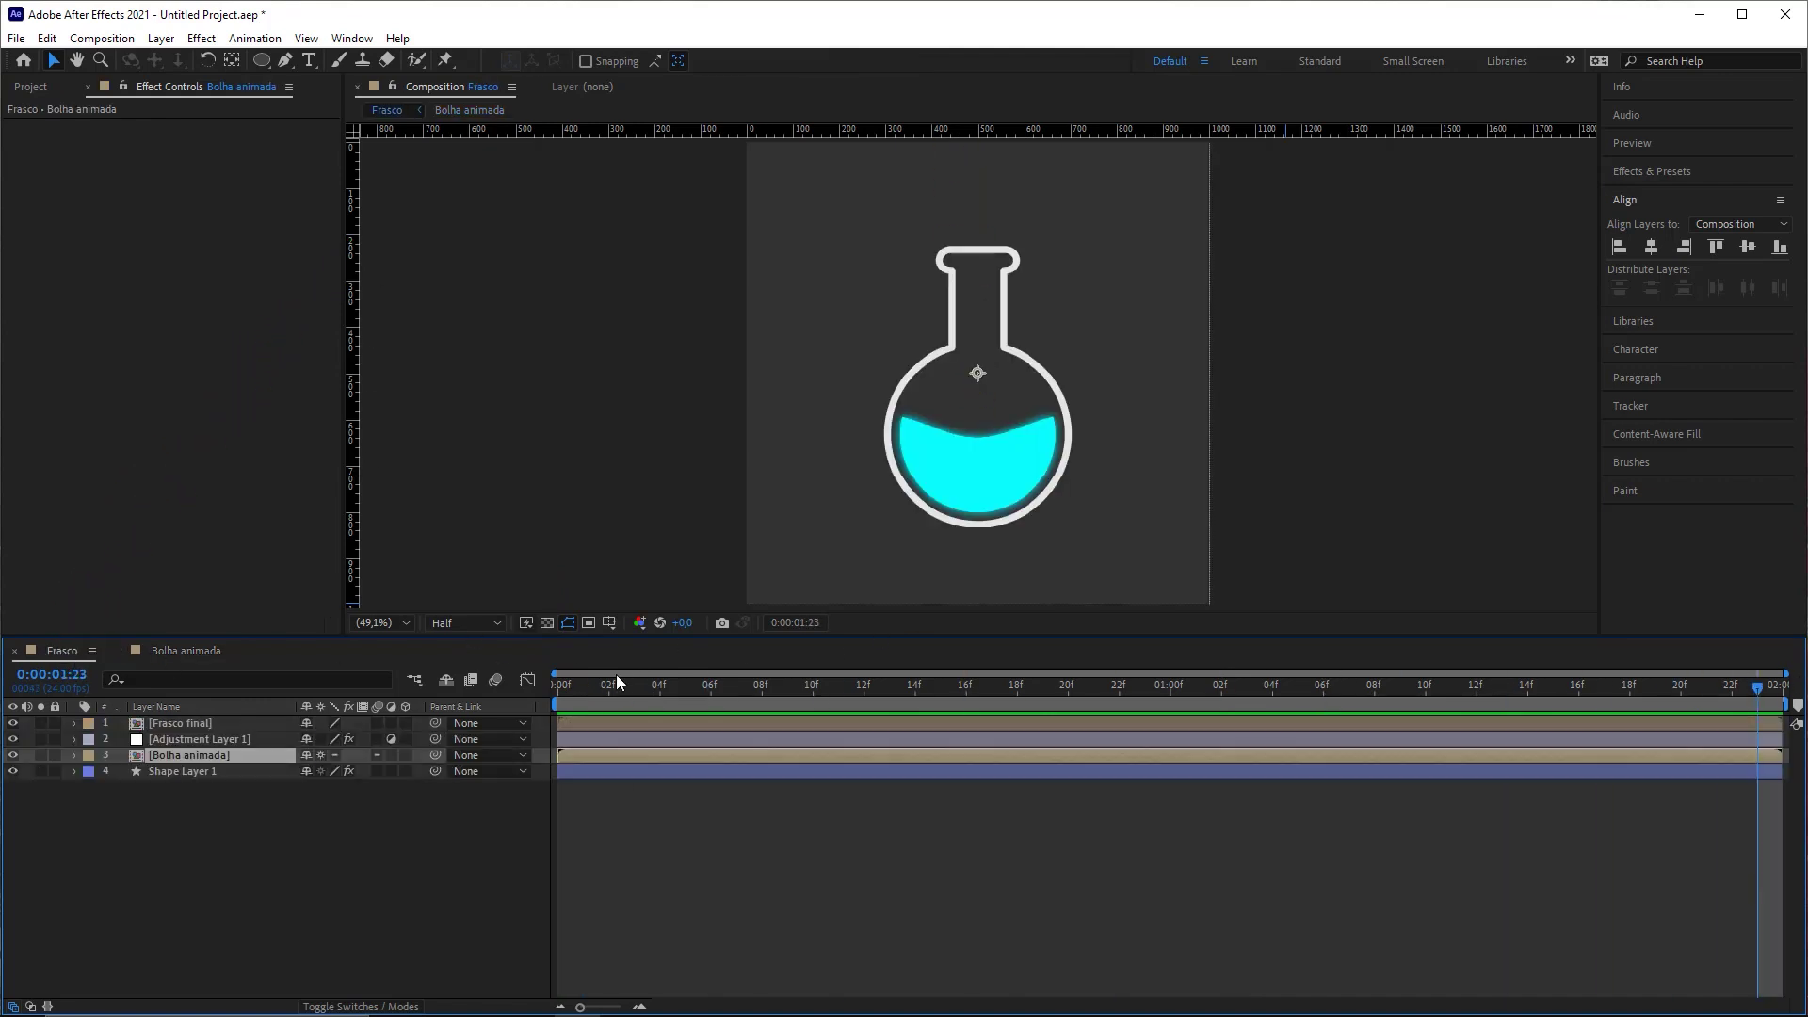
{"action": "left_click_drag", "start_coordinate": [616, 674], "coordinate": [1503, 684]}
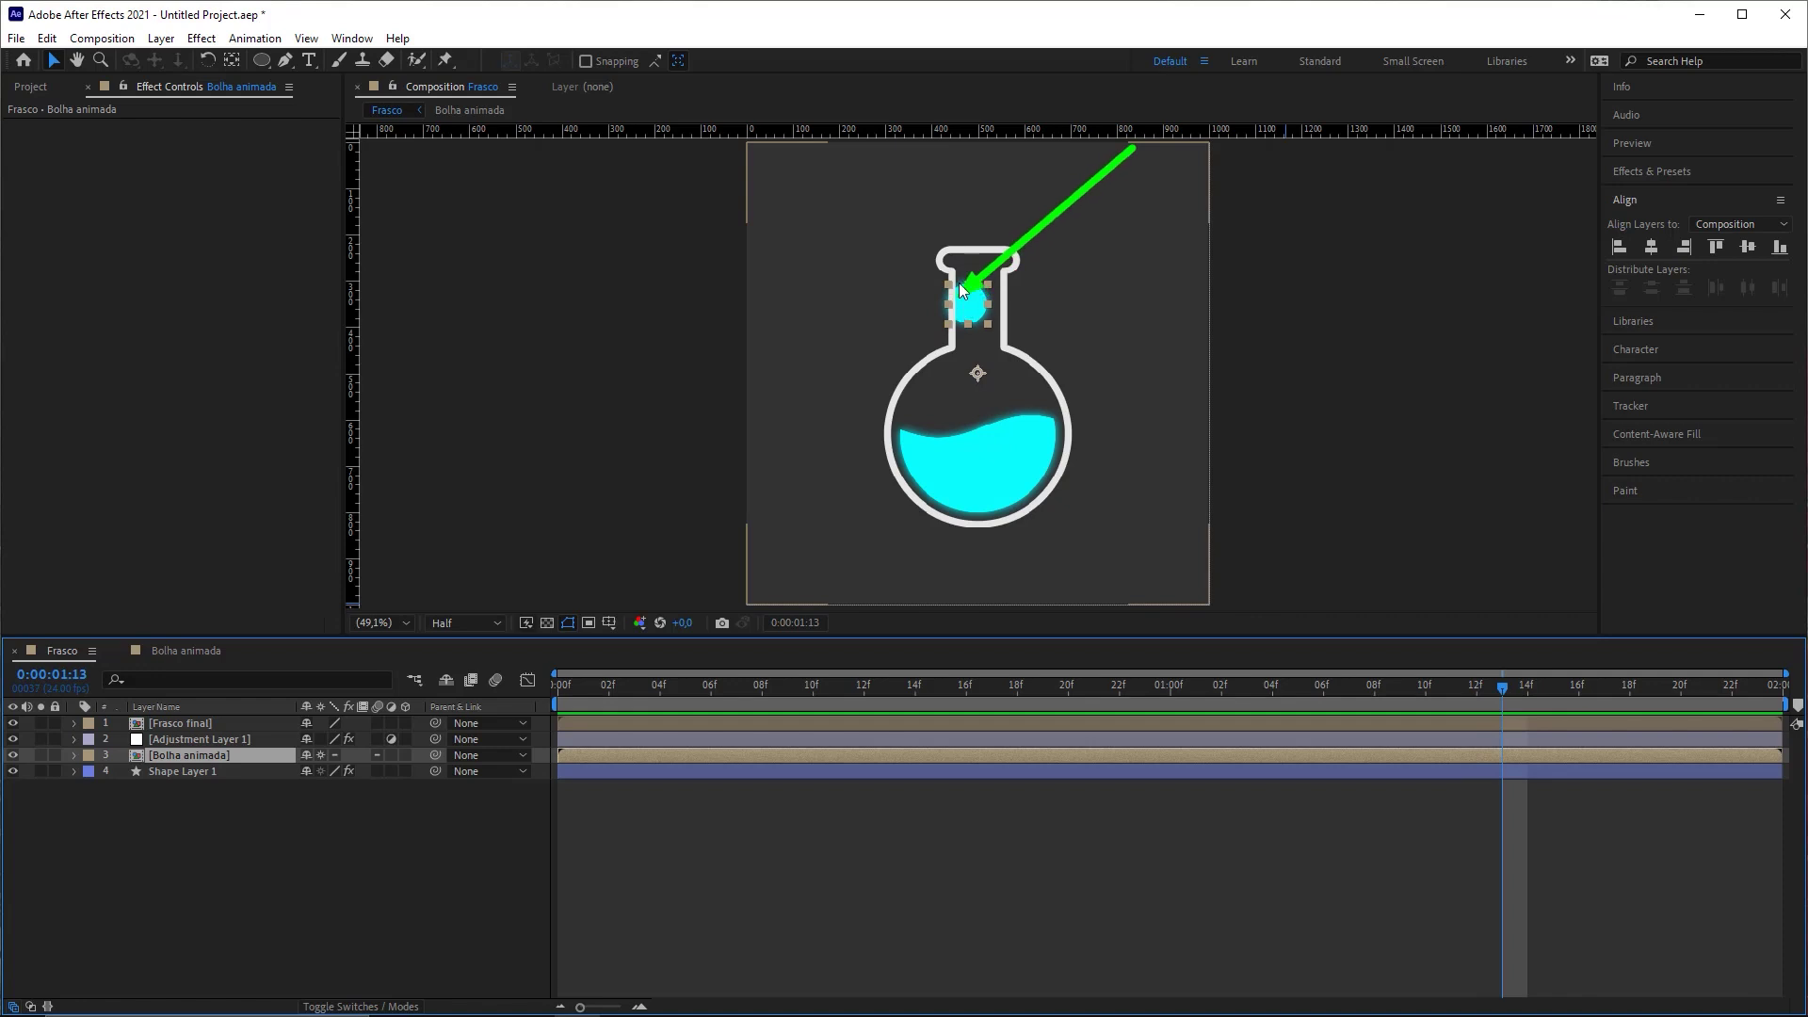
Step: Set Bolha's Scale keyframe at 0:00:01:23 to 80% in Bolha animada and preview the result in the Frasco composition
{"action": "left_click", "coordinate": [187, 651]}
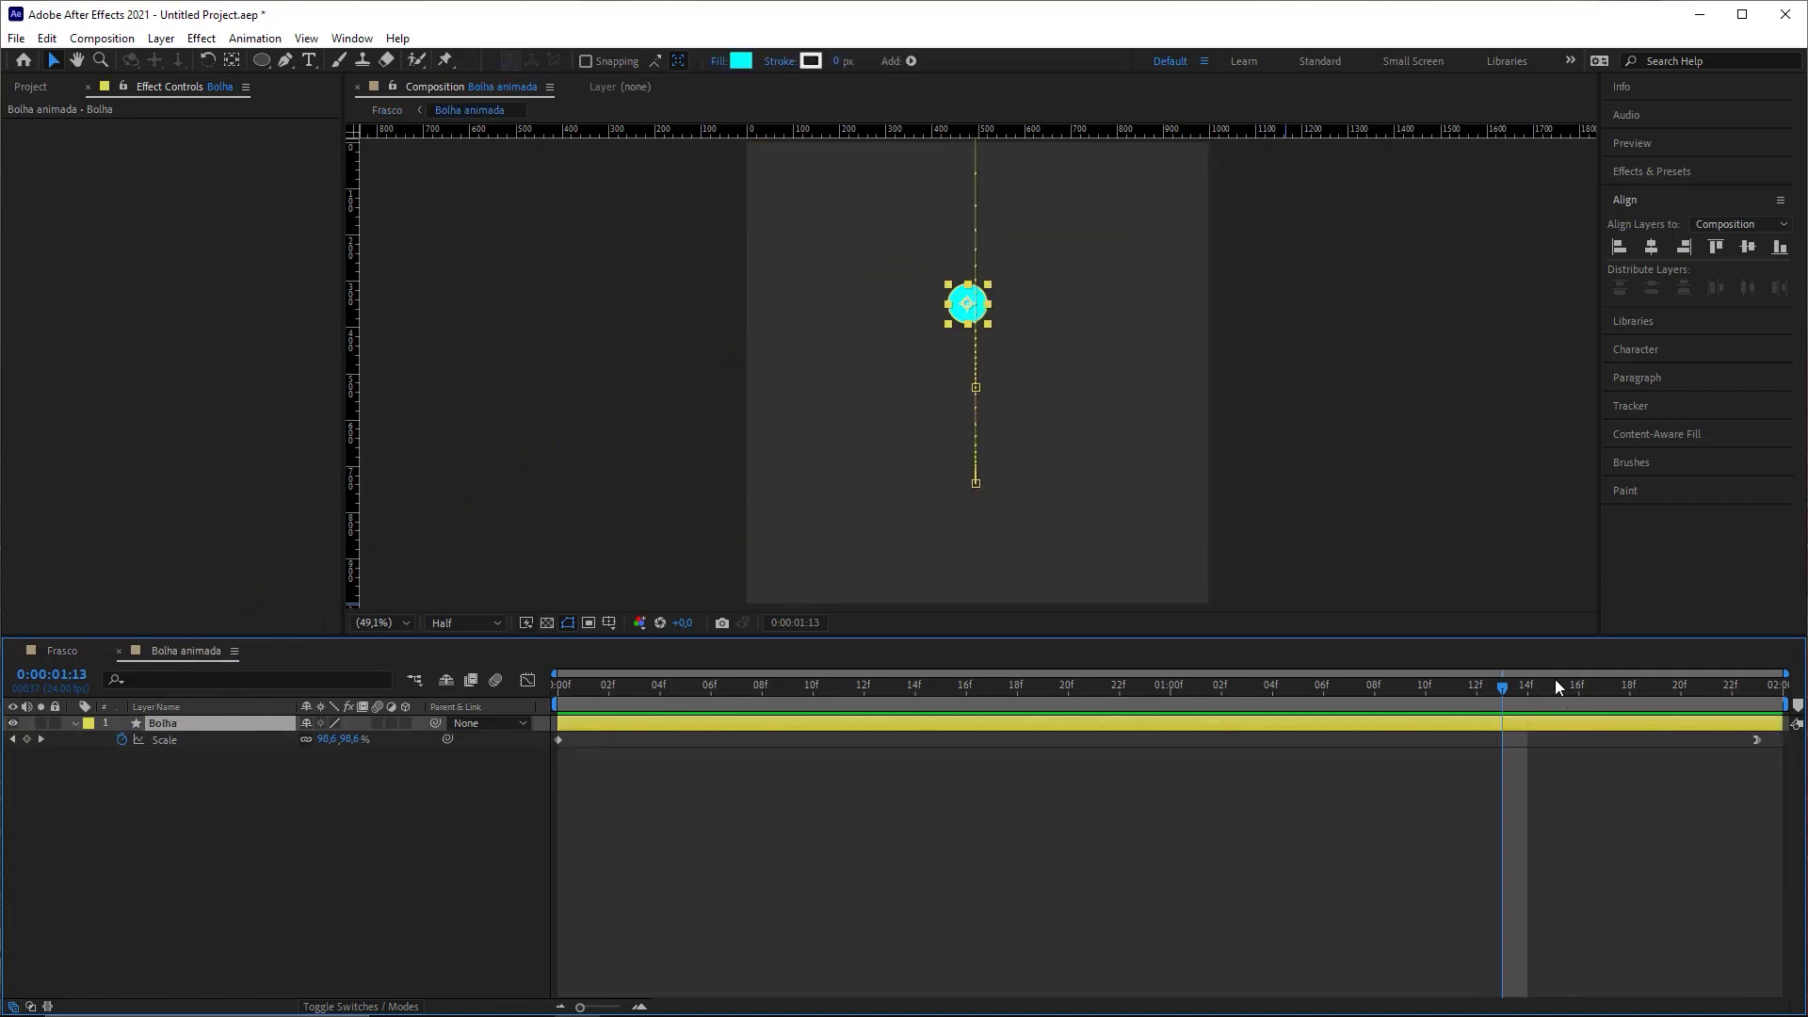
{"action": "mouse_move", "coordinate": [1514, 686]}
{"action": "left_mouse_down"}
{"action": "mouse_move", "coordinate": [1744, 692]}
{"action": "mouse_move", "coordinate": [1759, 746]}
{"action": "left_mouse_up"}
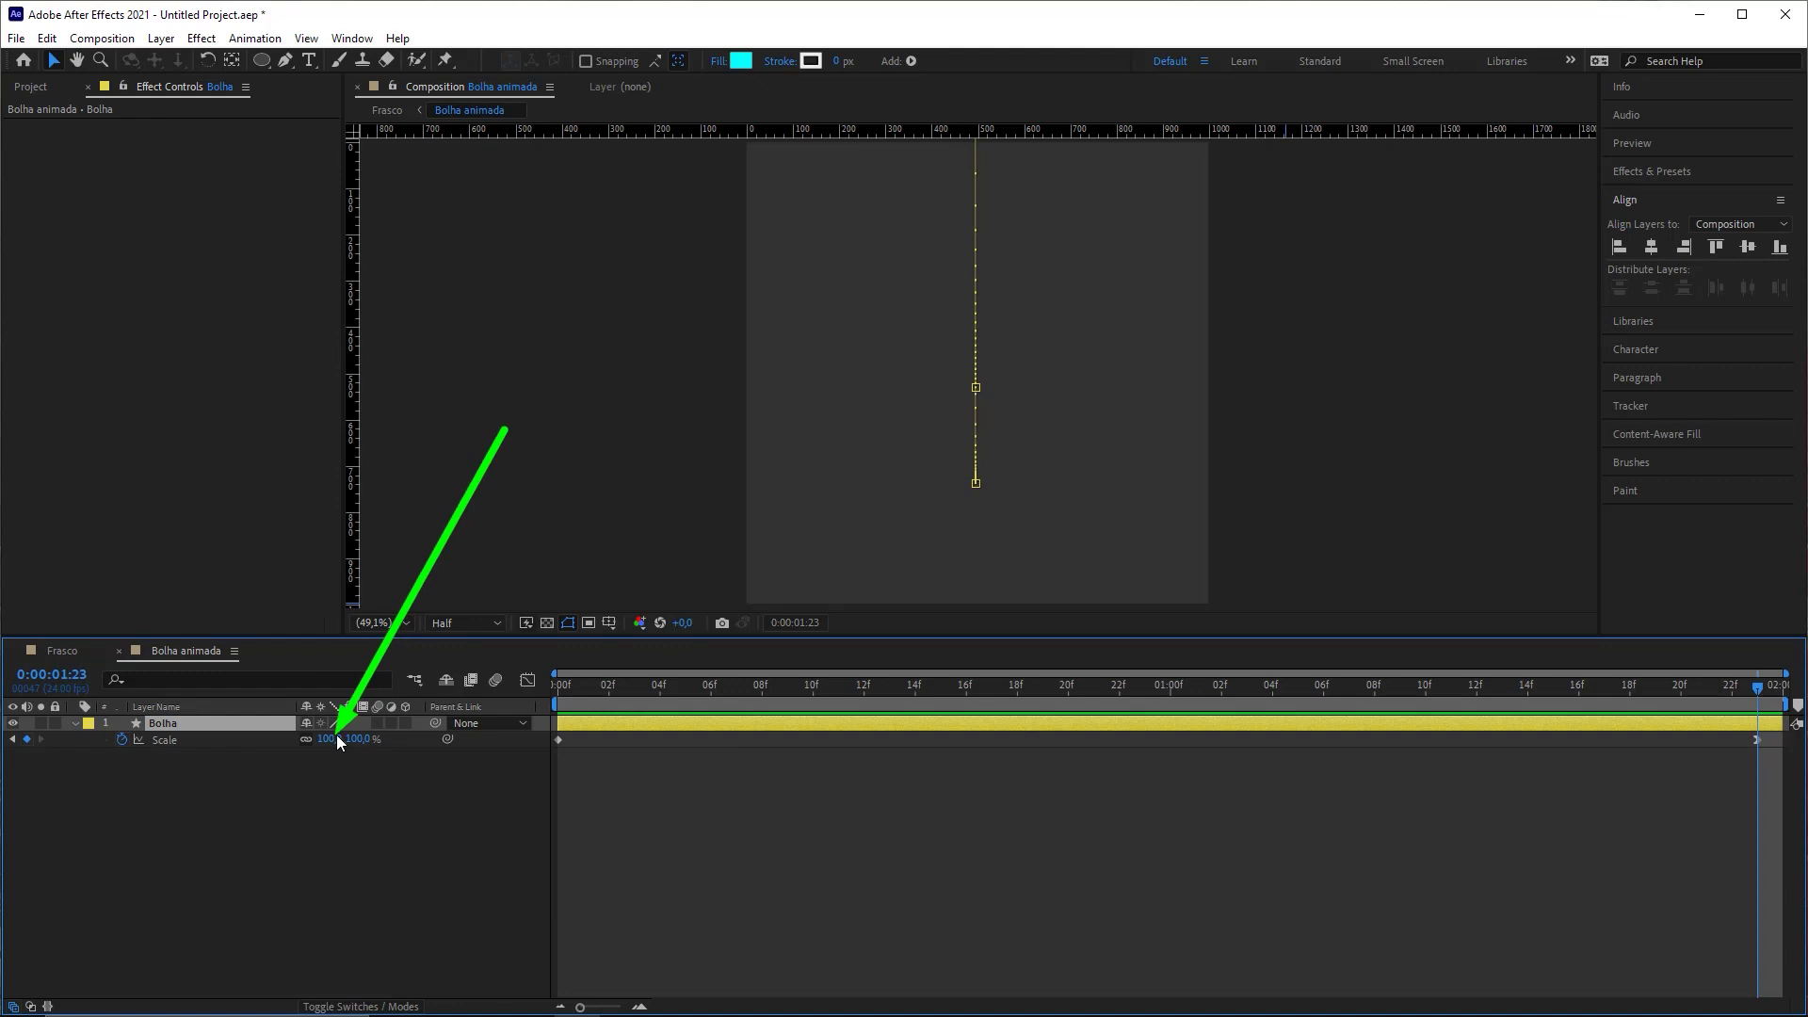
{"action": "type", "text": "80"}
{"action": "key", "text": "Return"}
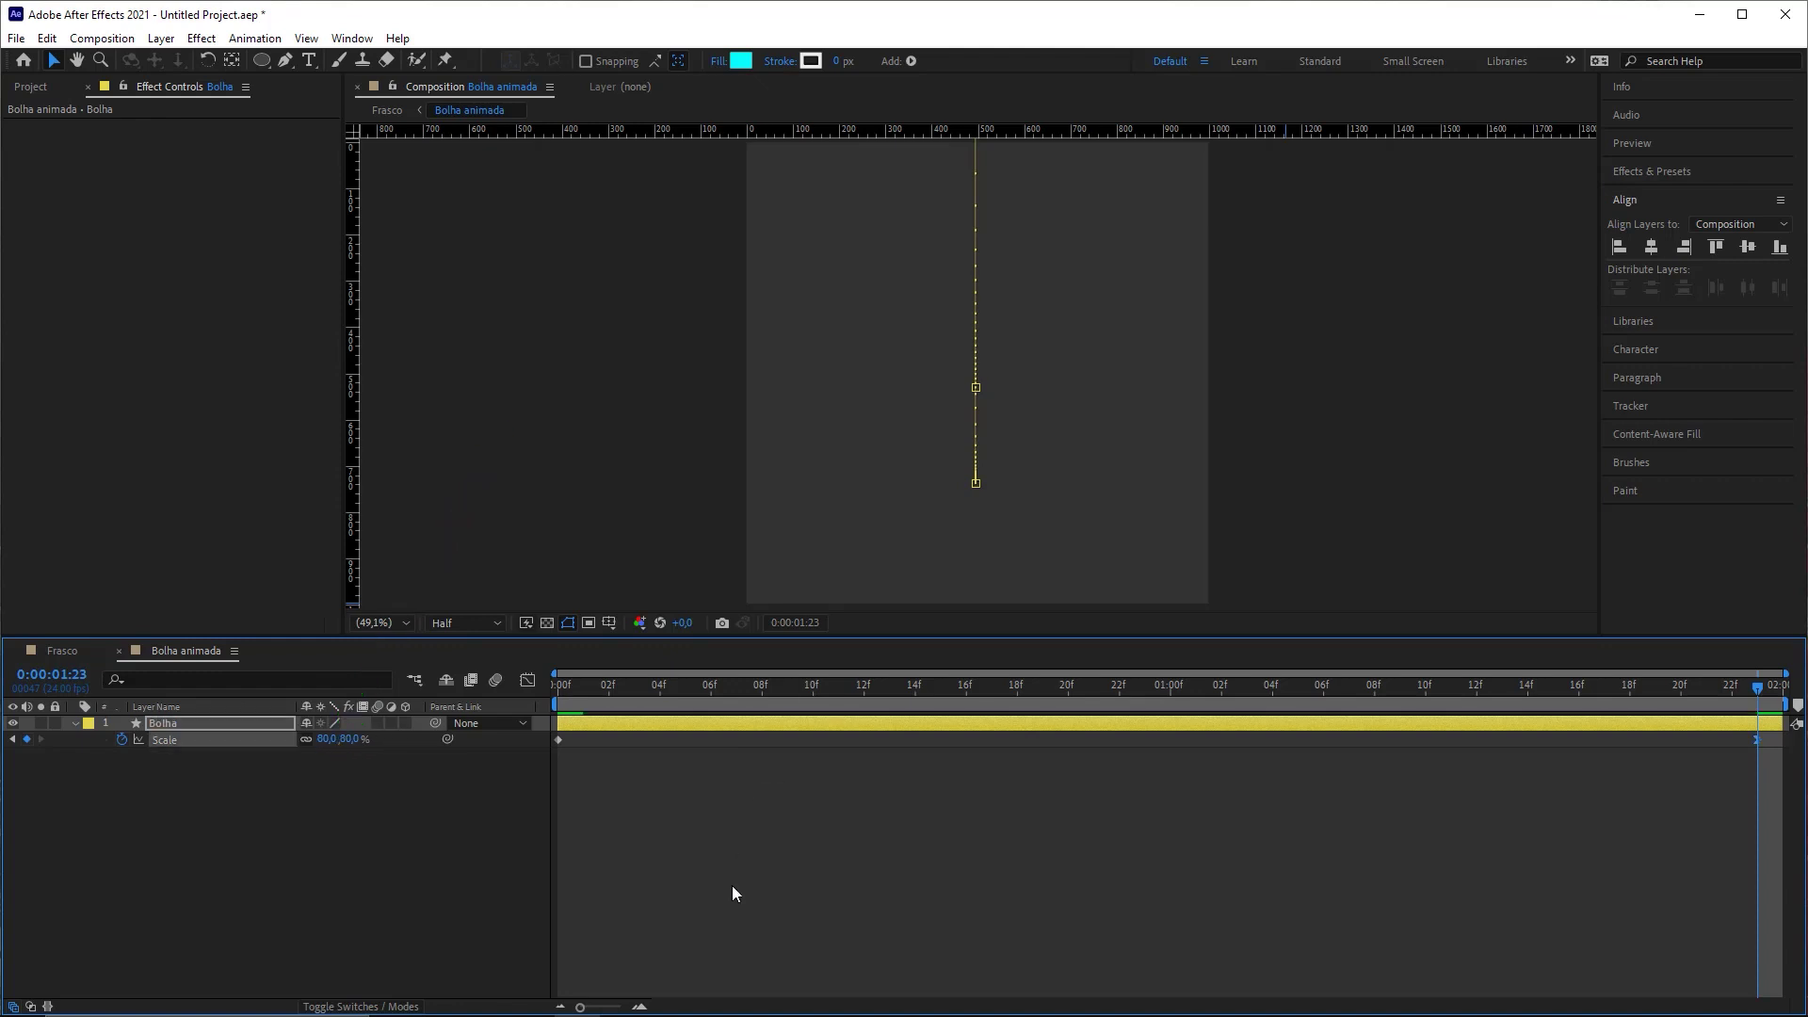
{"action": "left_click", "coordinate": [93, 653]}
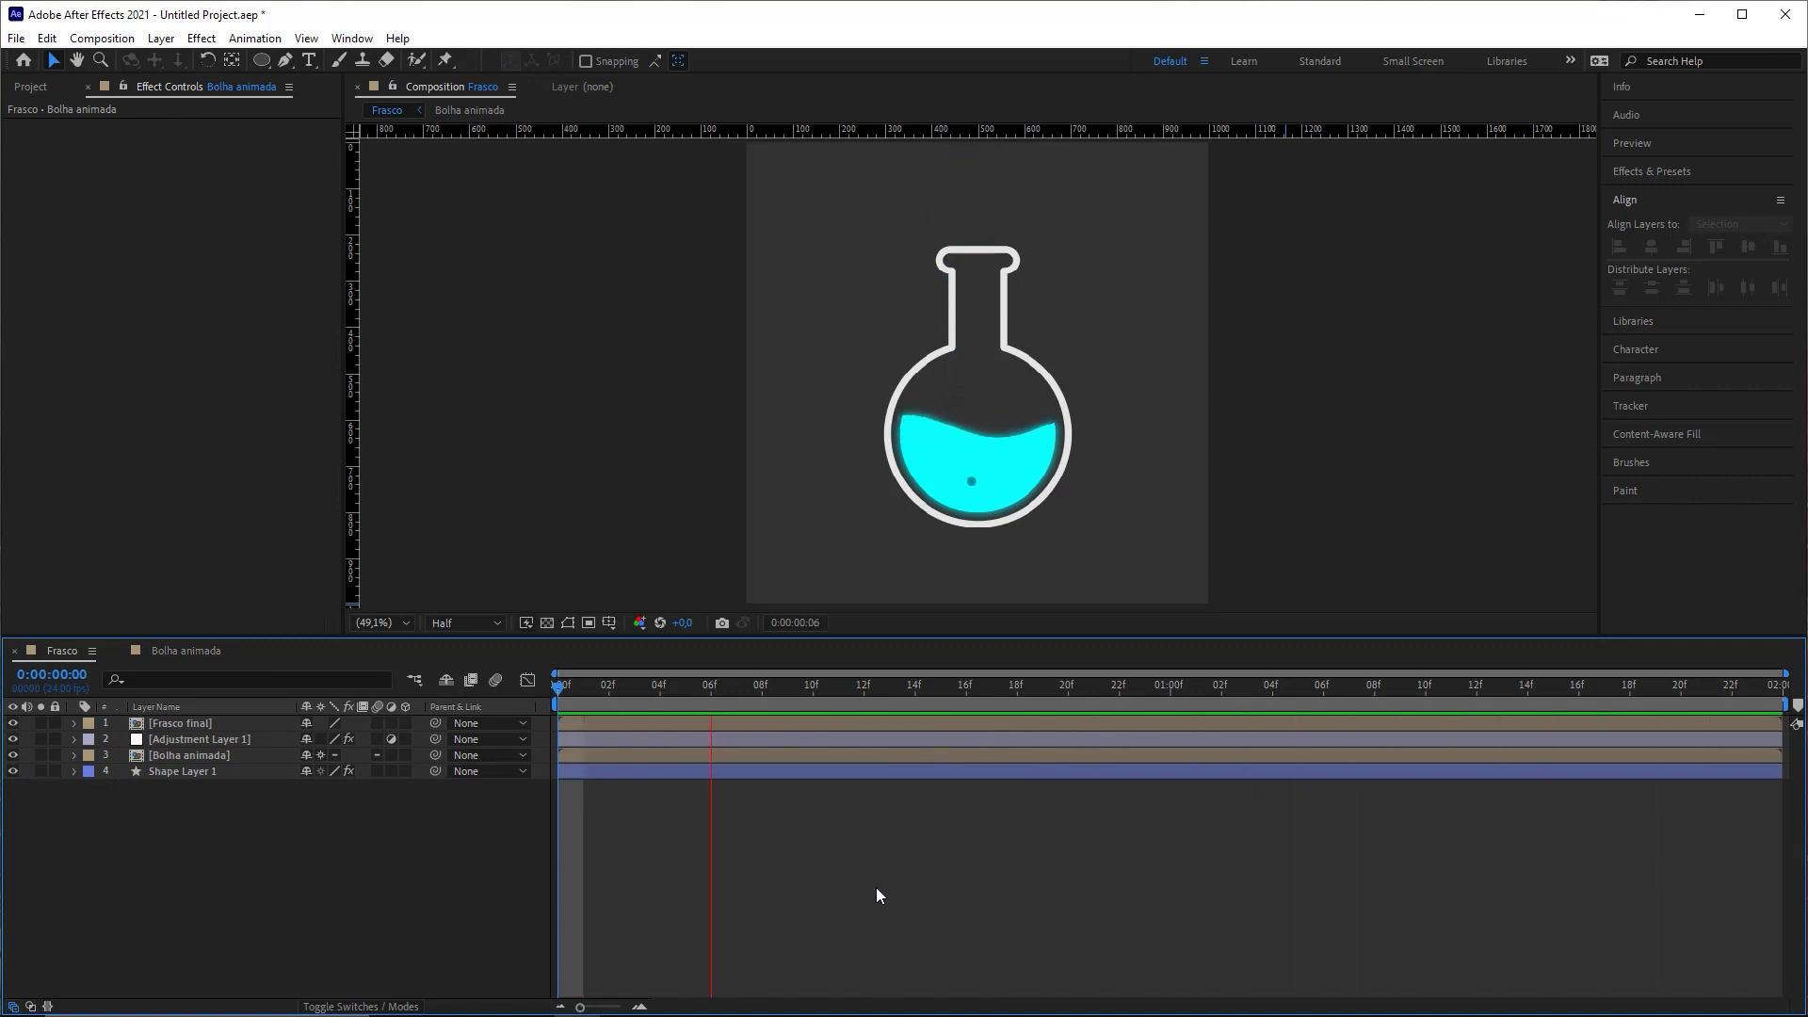
Step: Duplicate the Bolha layer in the Bolha animada composition to add a second bubble
{"action": "left_click", "coordinate": [198, 651]}
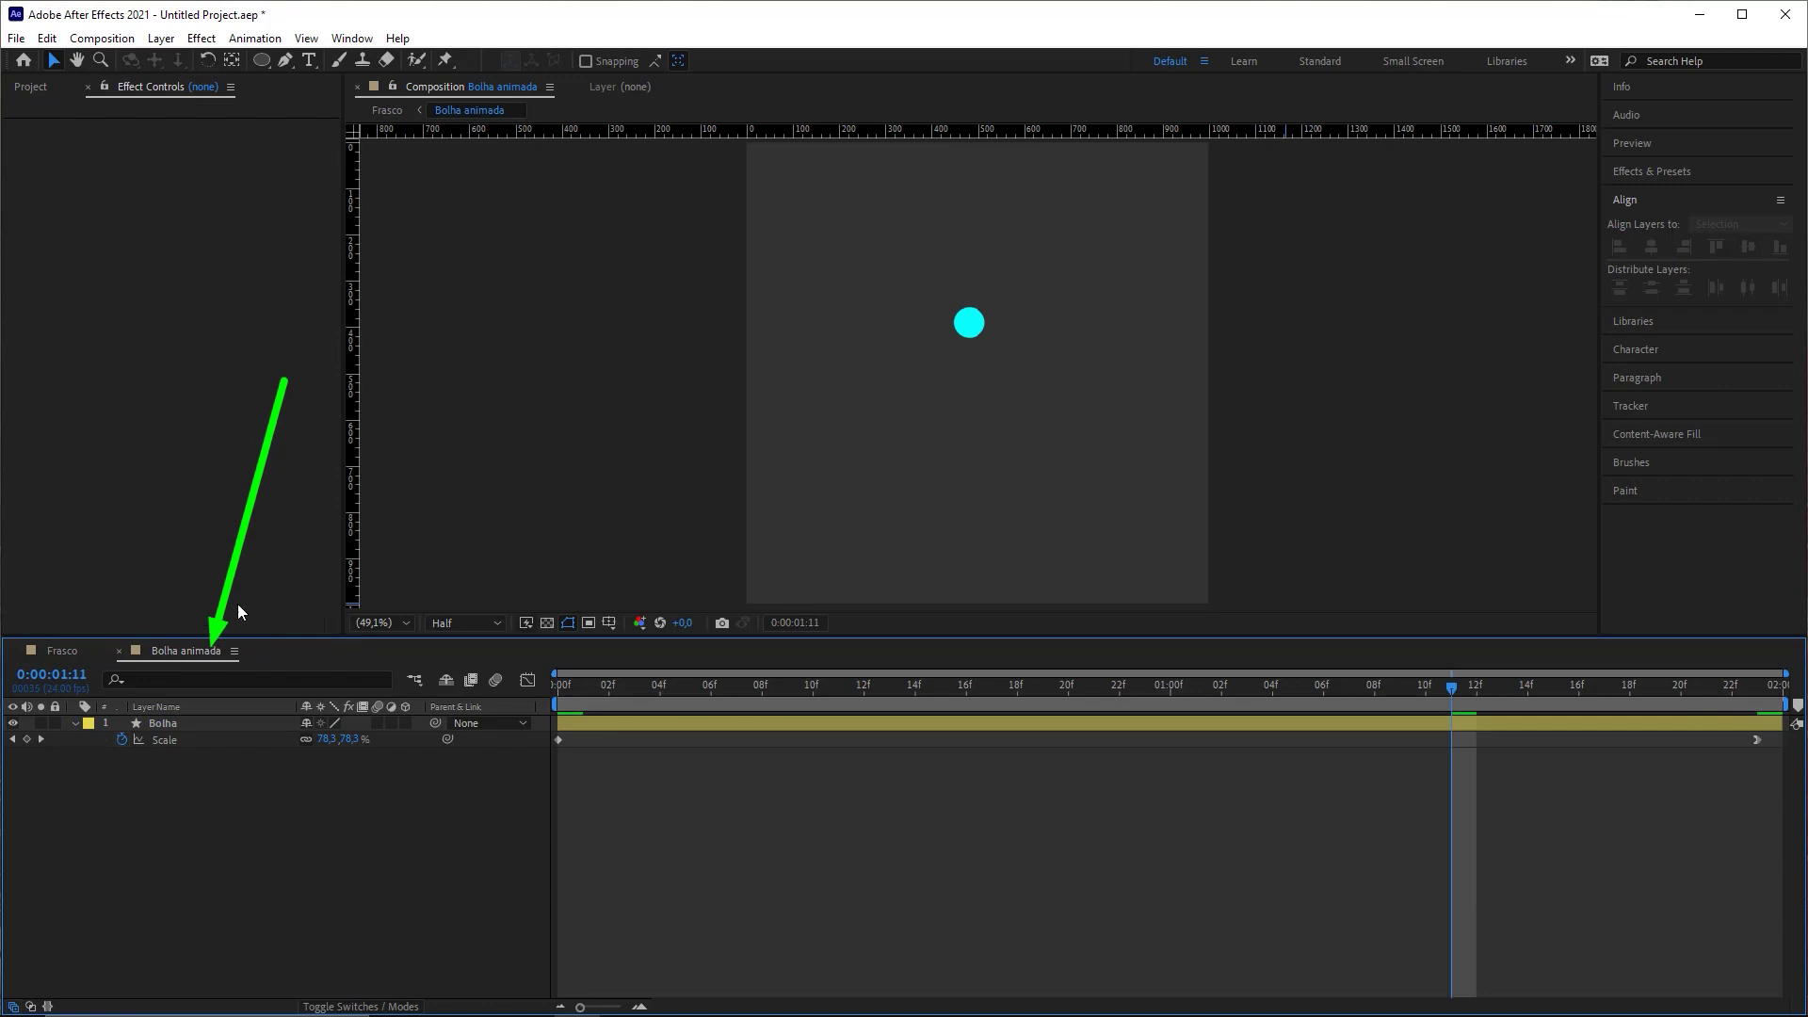
{"action": "left_click", "coordinate": [168, 727]}
{"action": "left_click", "coordinate": [223, 784]}
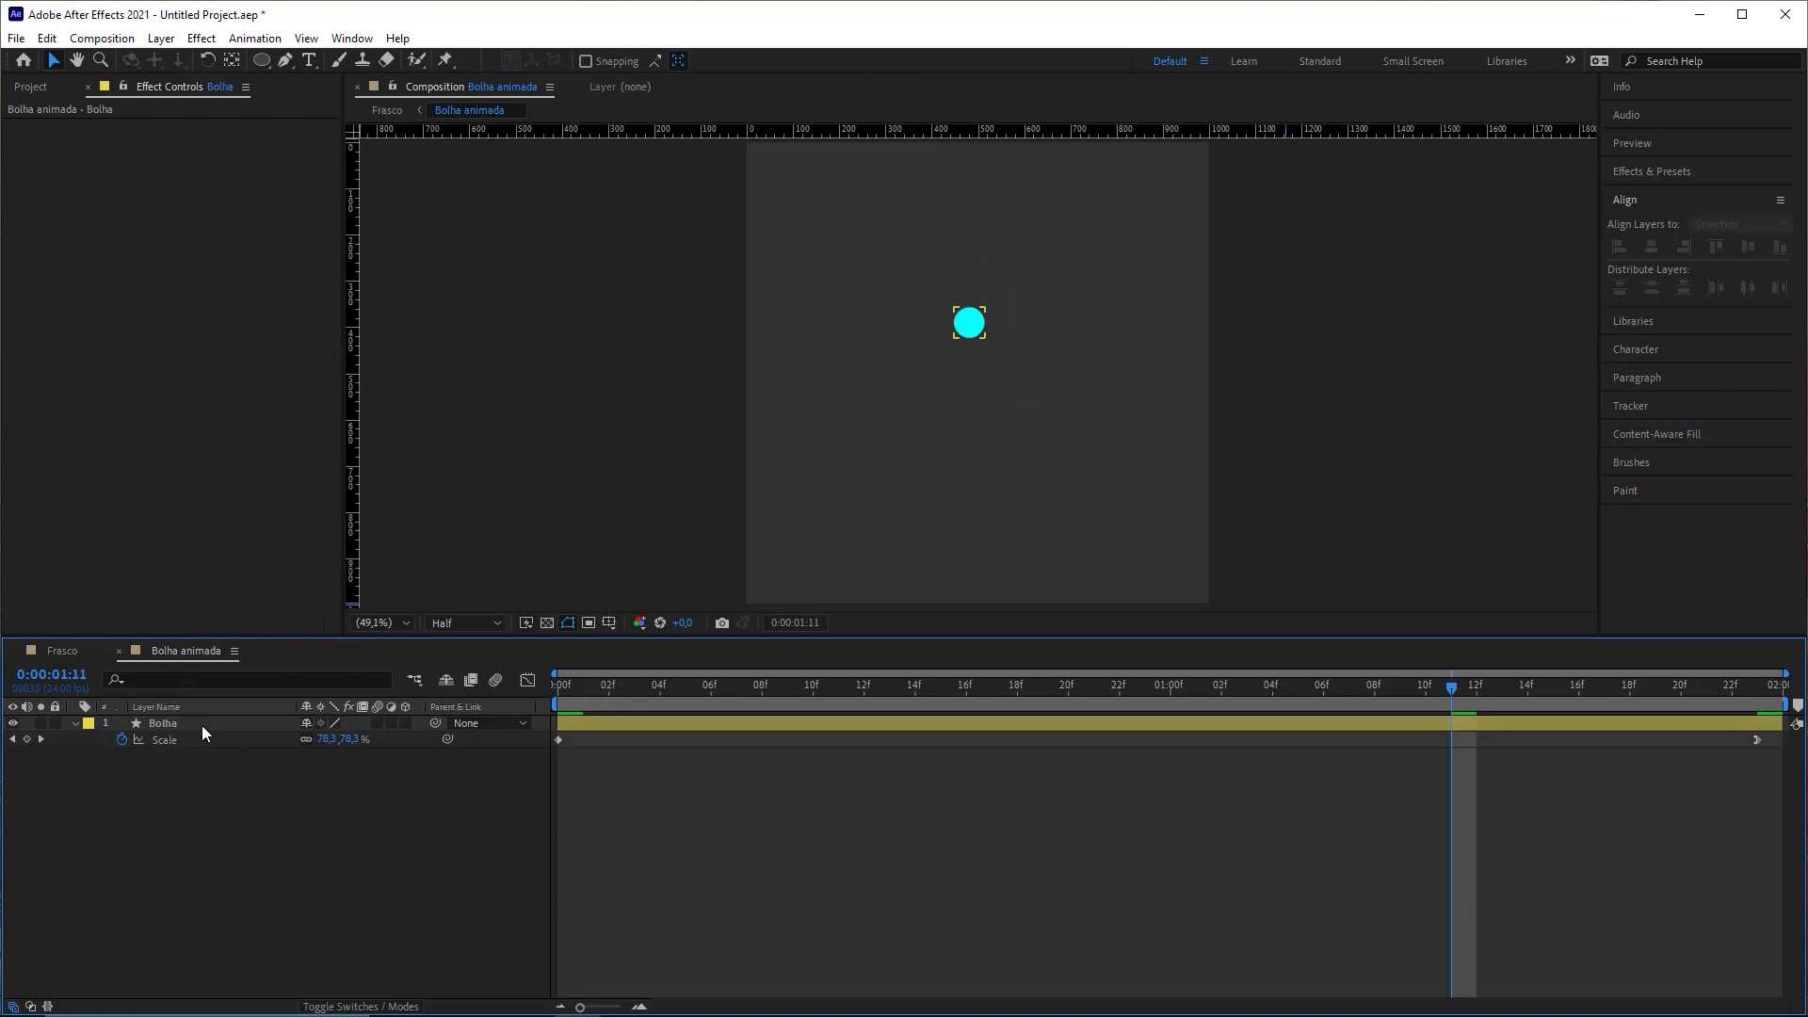
{"action": "left_click", "coordinate": [215, 725]}
{"action": "key", "text": "ctrl+d"}
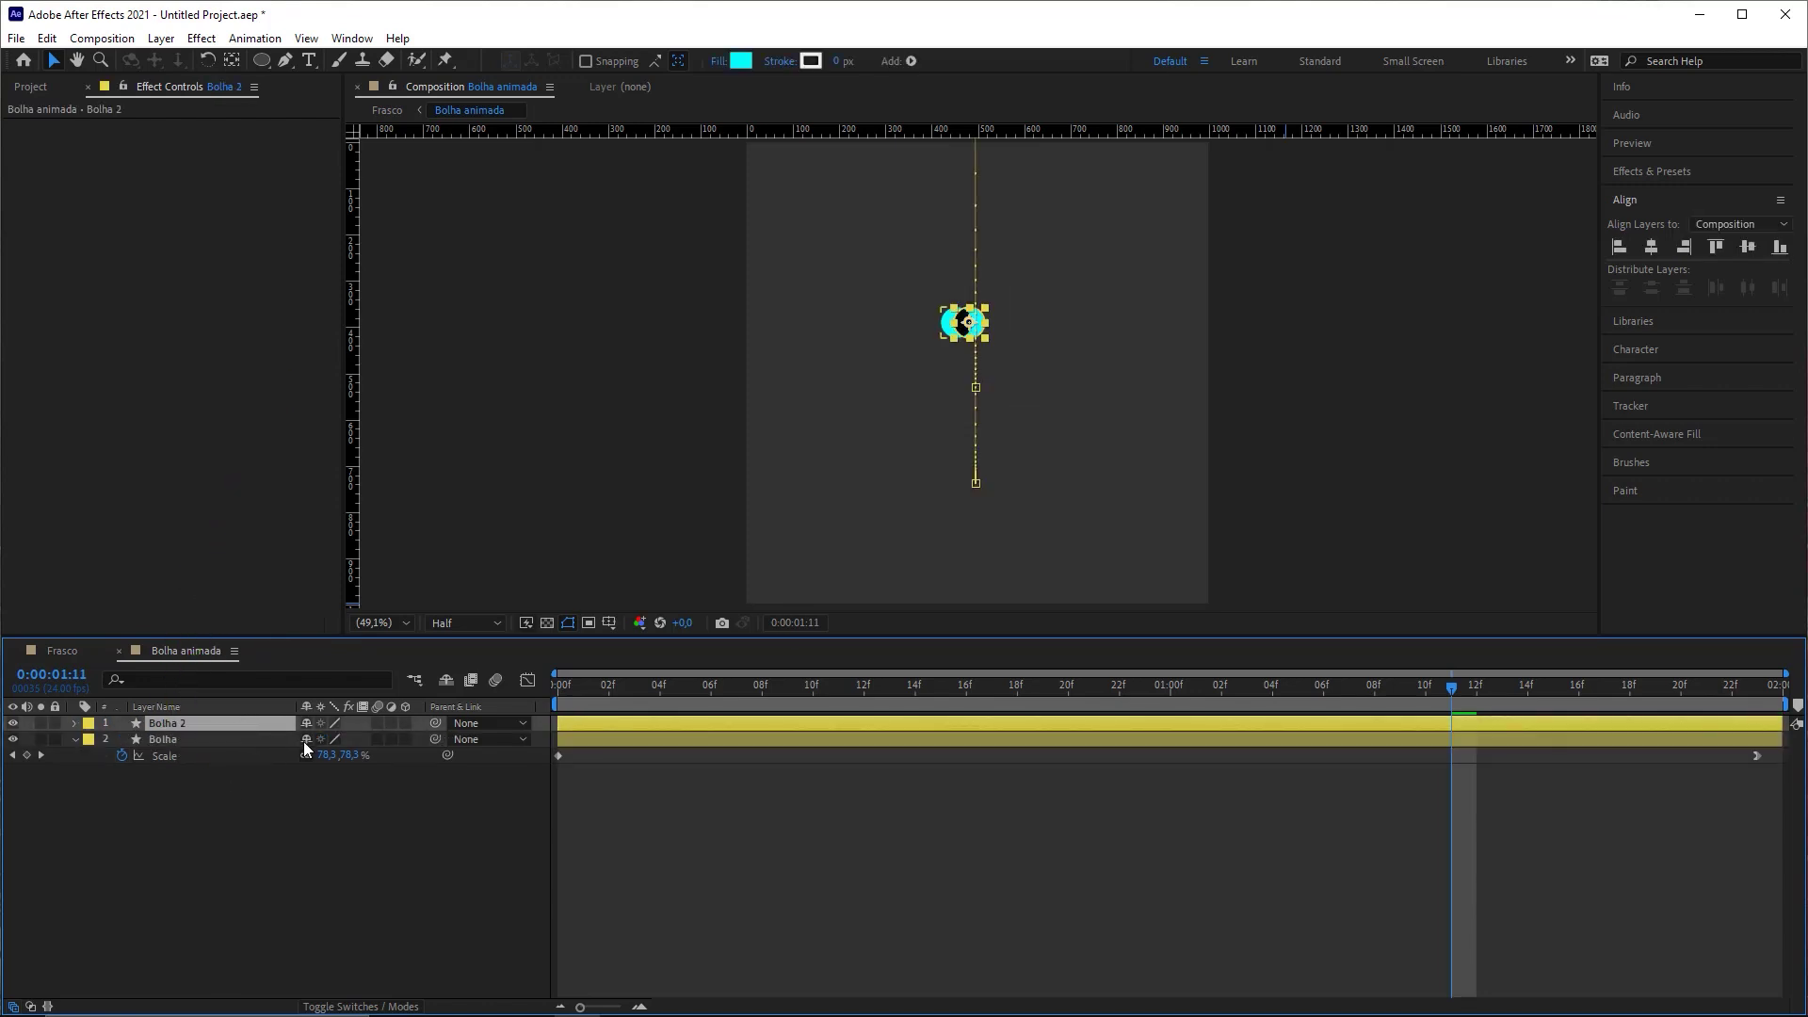
Step: Set the Scale keyframe of Bolha 2 at 0:00:01:23 to 40%
{"action": "key", "text": "s"}
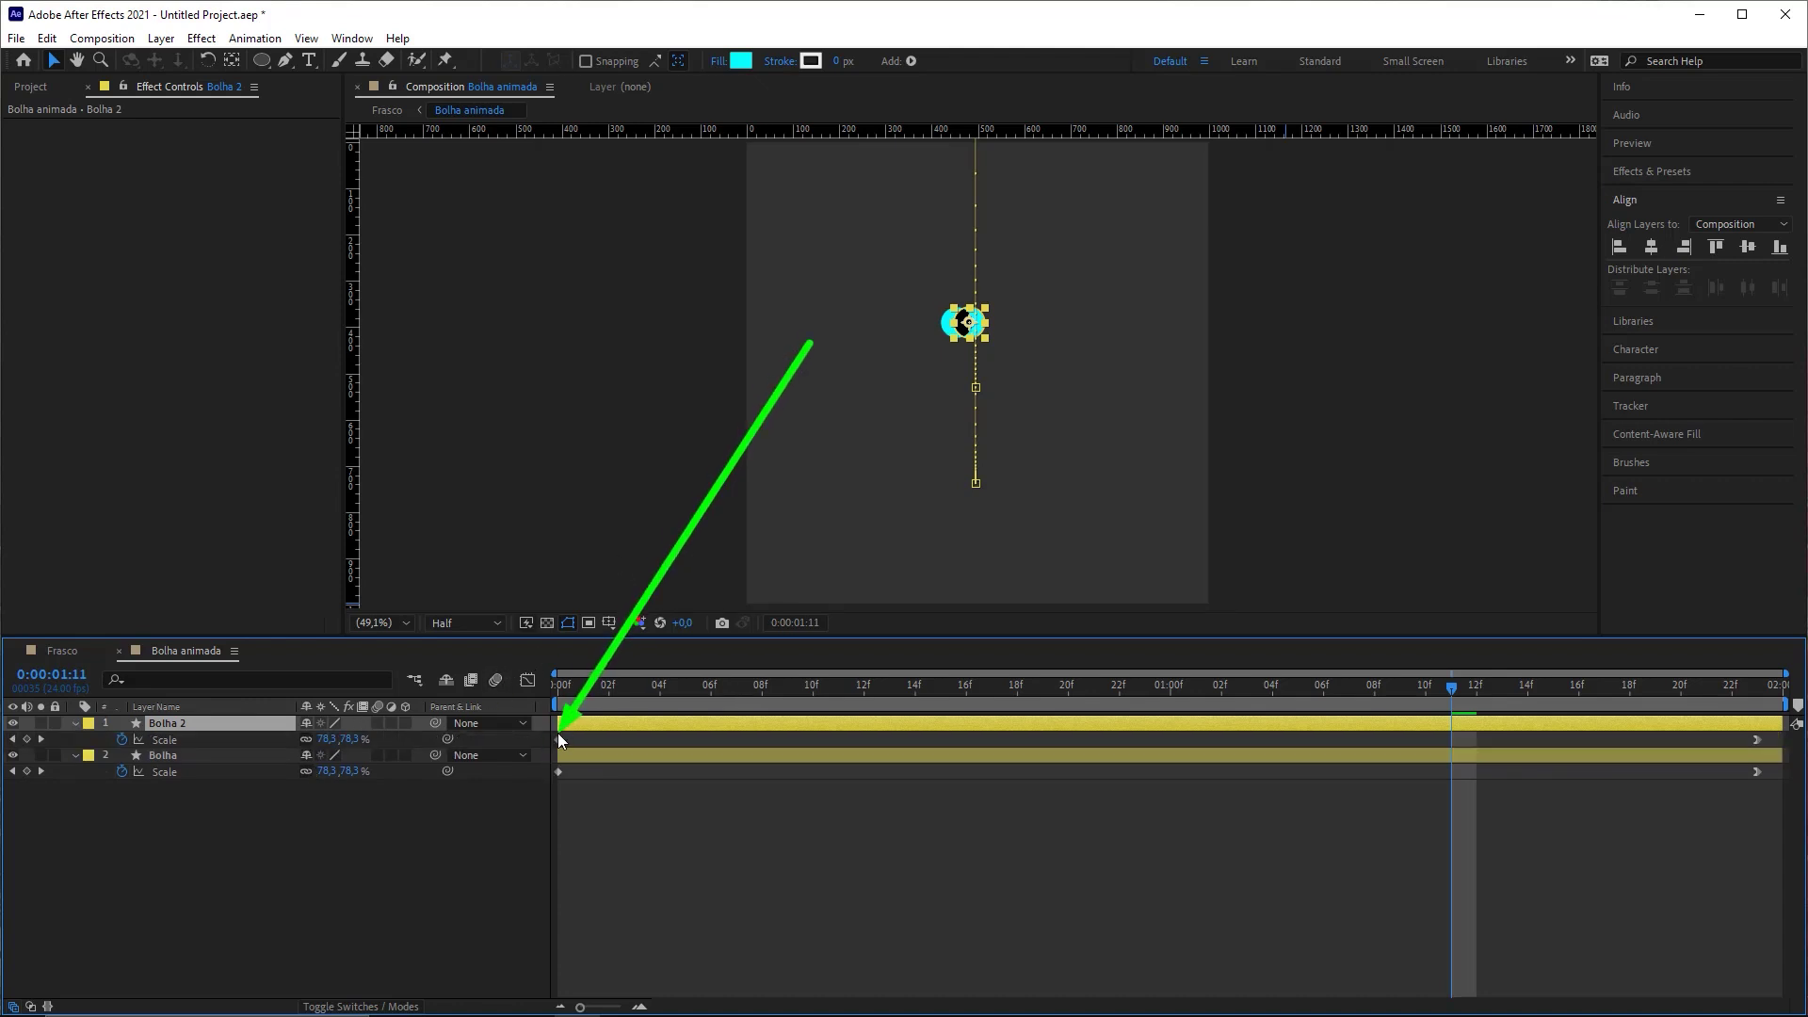
{"action": "left_click", "coordinate": [1761, 693]}
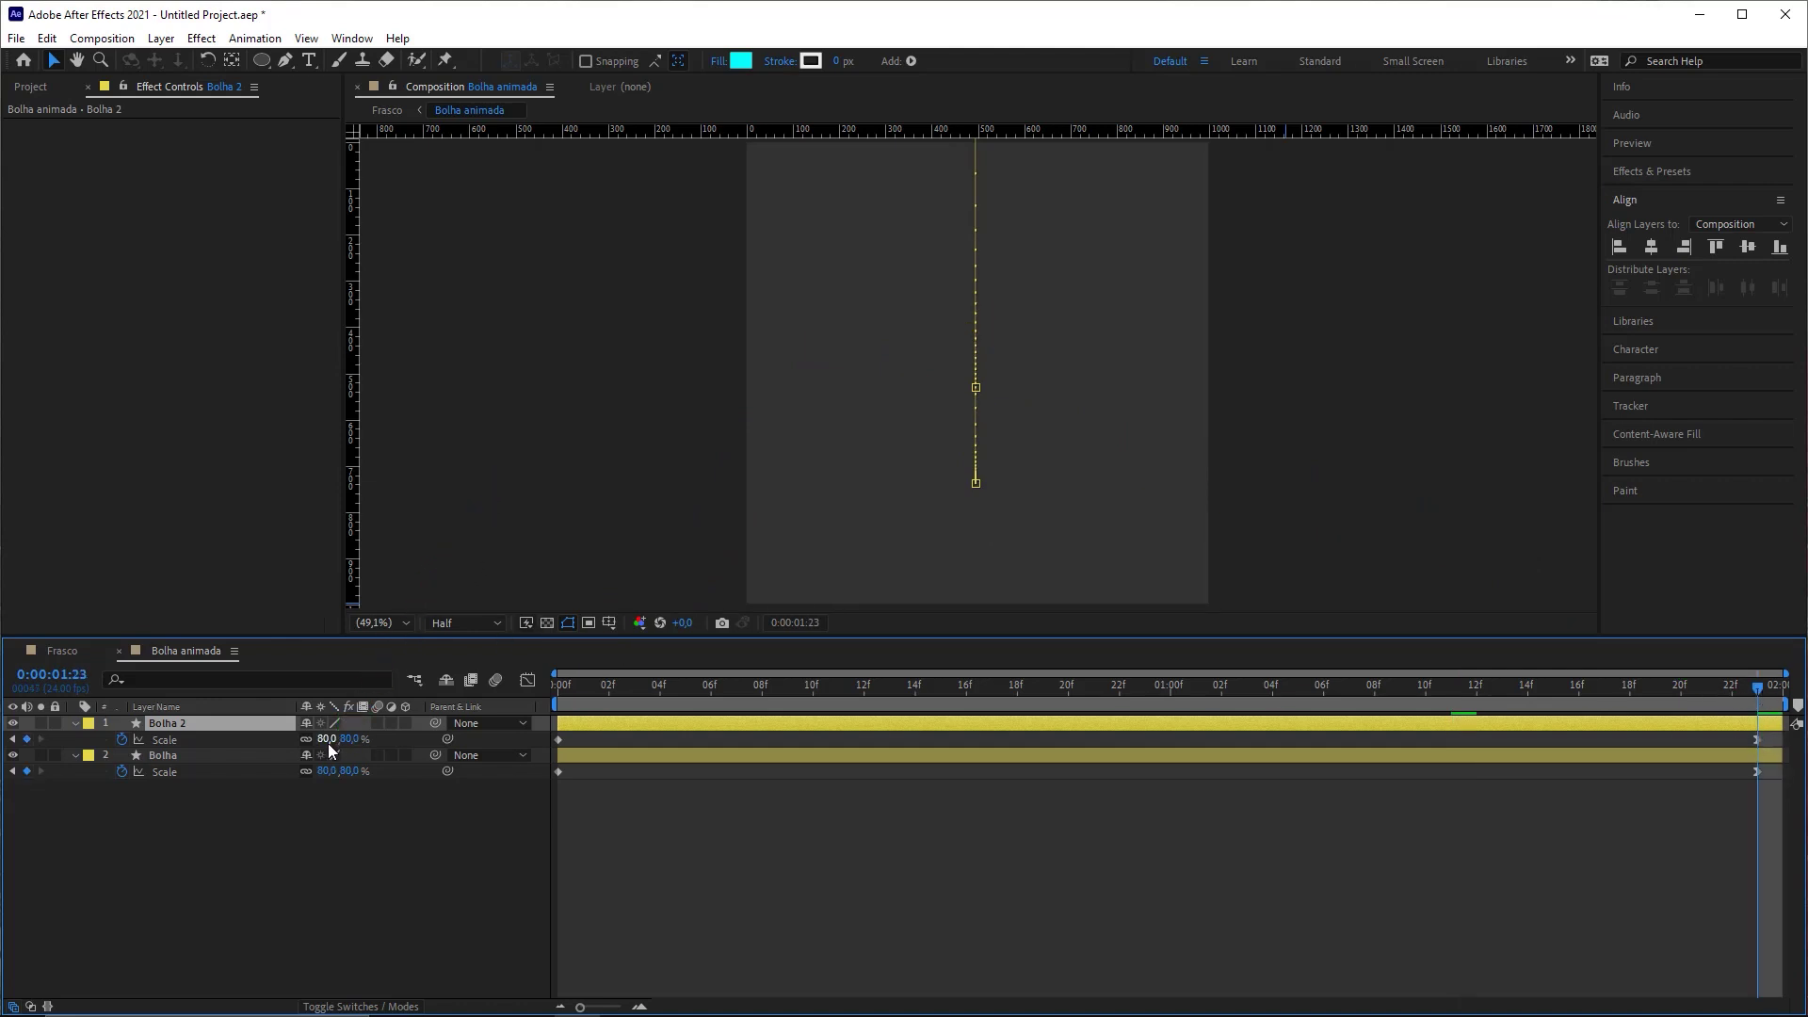
{"action": "type", "text": "50"}
{"action": "key", "text": "Return"}
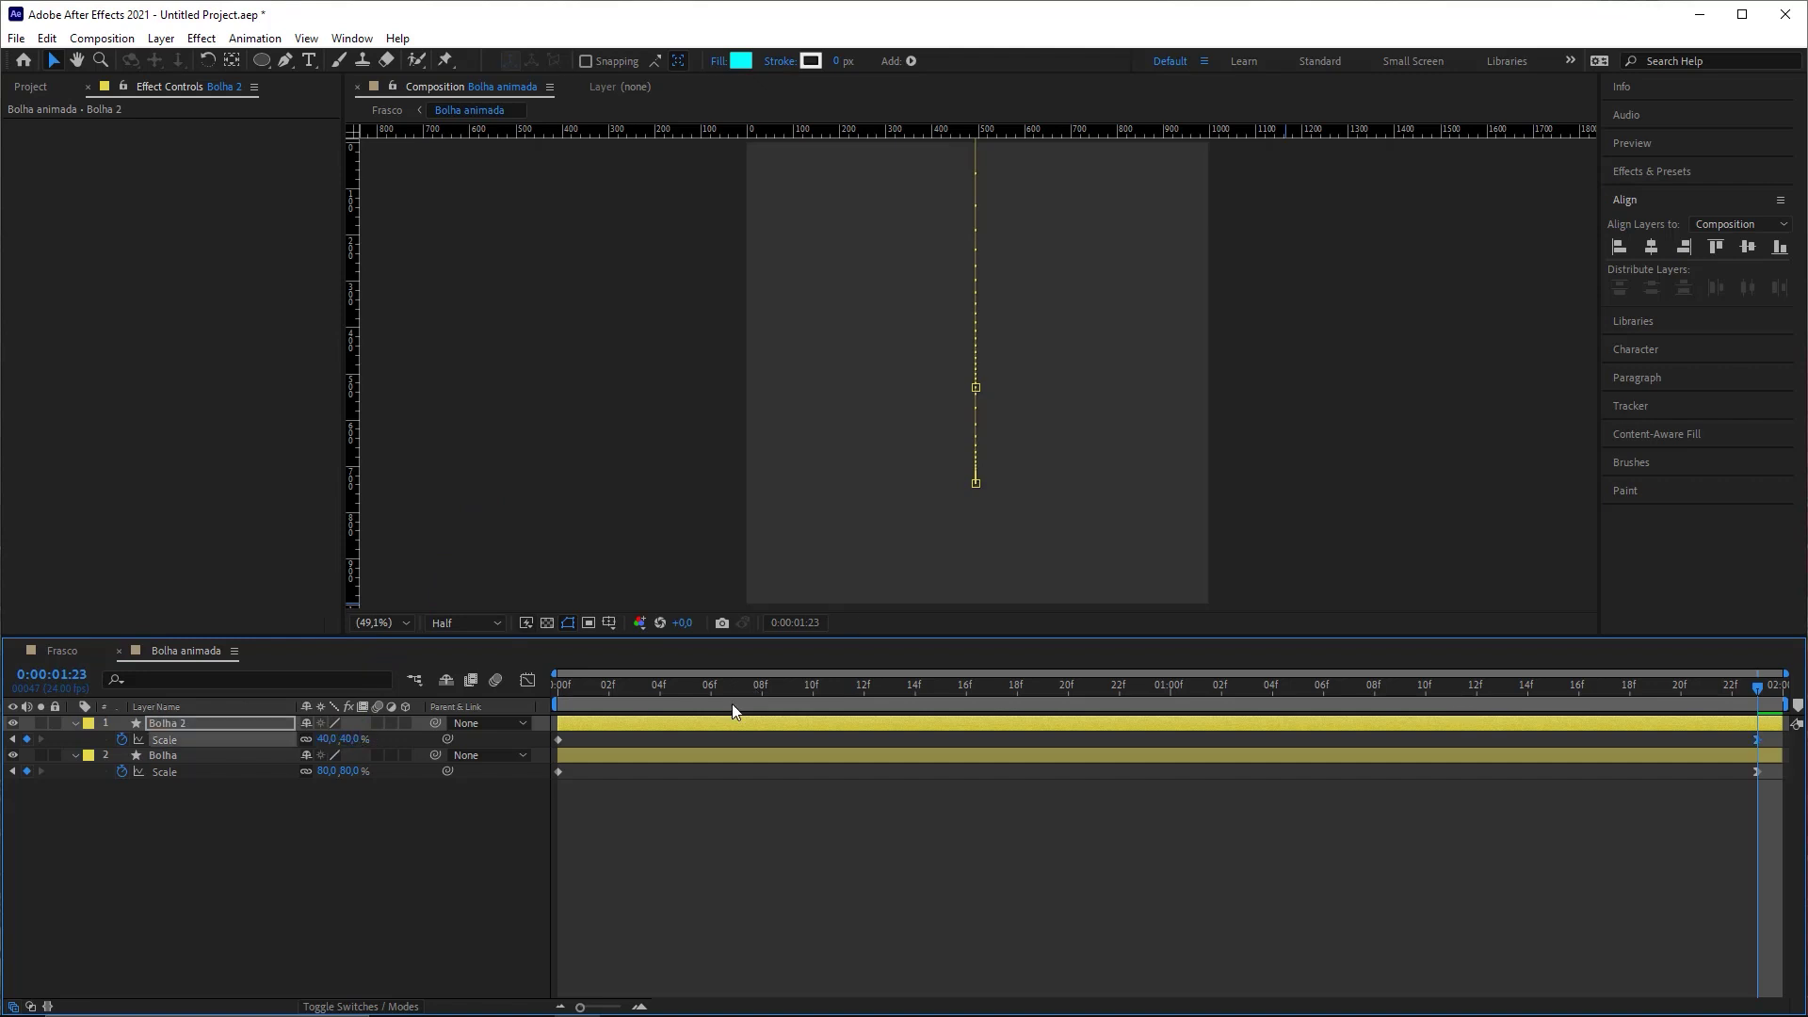
Step: Preview both bubbles from the first frame and check their overlap around 0:00:01:00
{"action": "key", "text": "Home"}
{"action": "left_click", "coordinate": [743, 872]}
{"action": "key", "text": "space"}
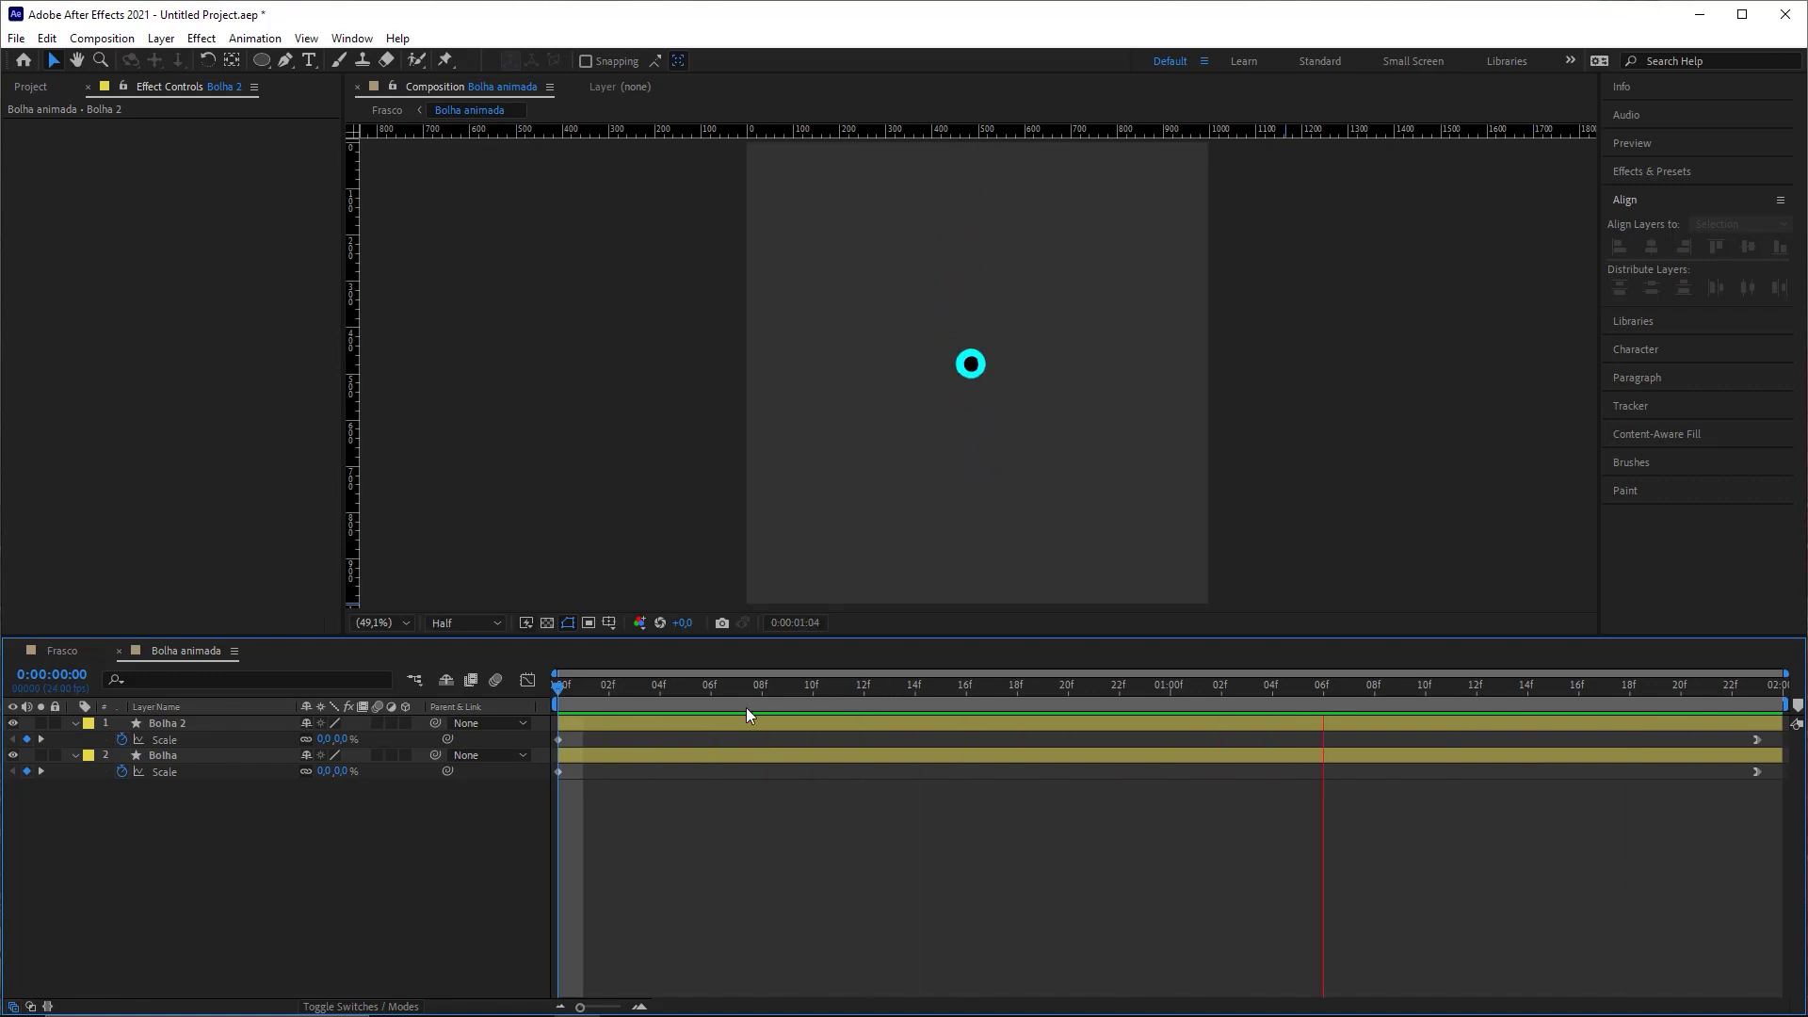
{"action": "left_click_drag", "start_coordinate": [759, 685], "coordinate": [1165, 692]}
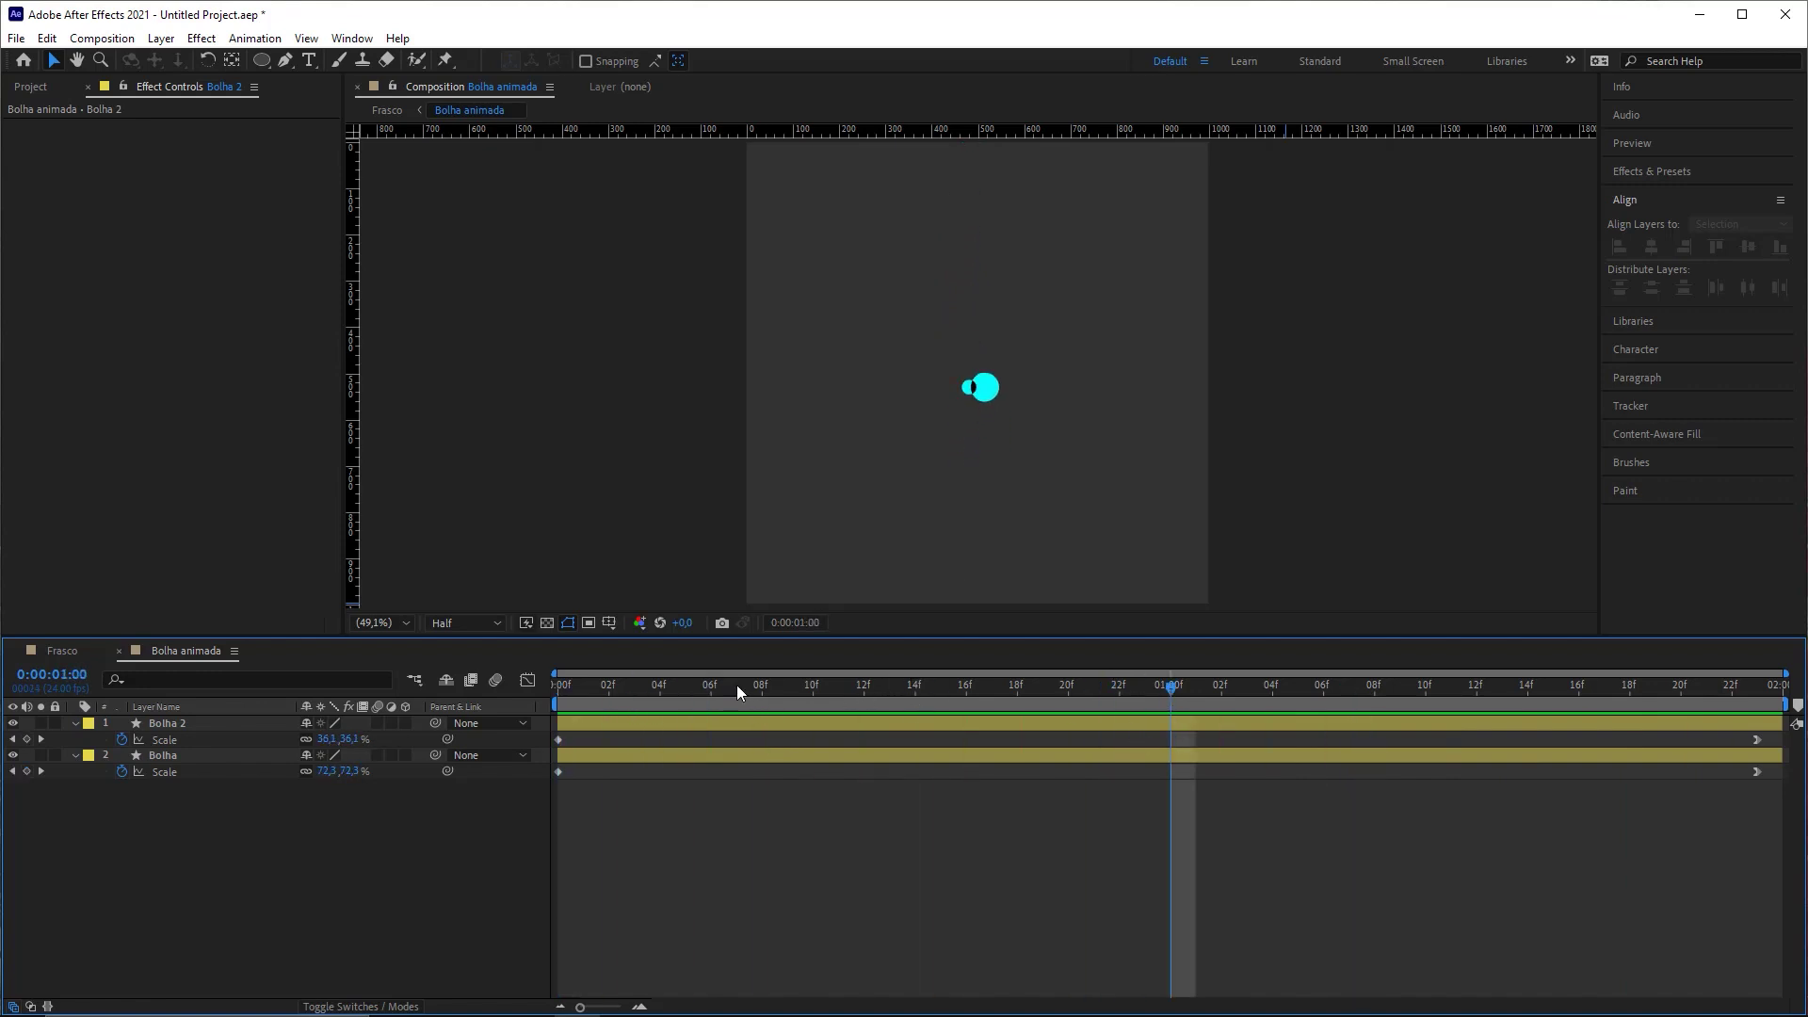
Step: Shift the Bolha 2 layer to start at frame 5 and preview the staggered bubbles from the first frame
{"action": "left_click", "coordinate": [188, 725]}
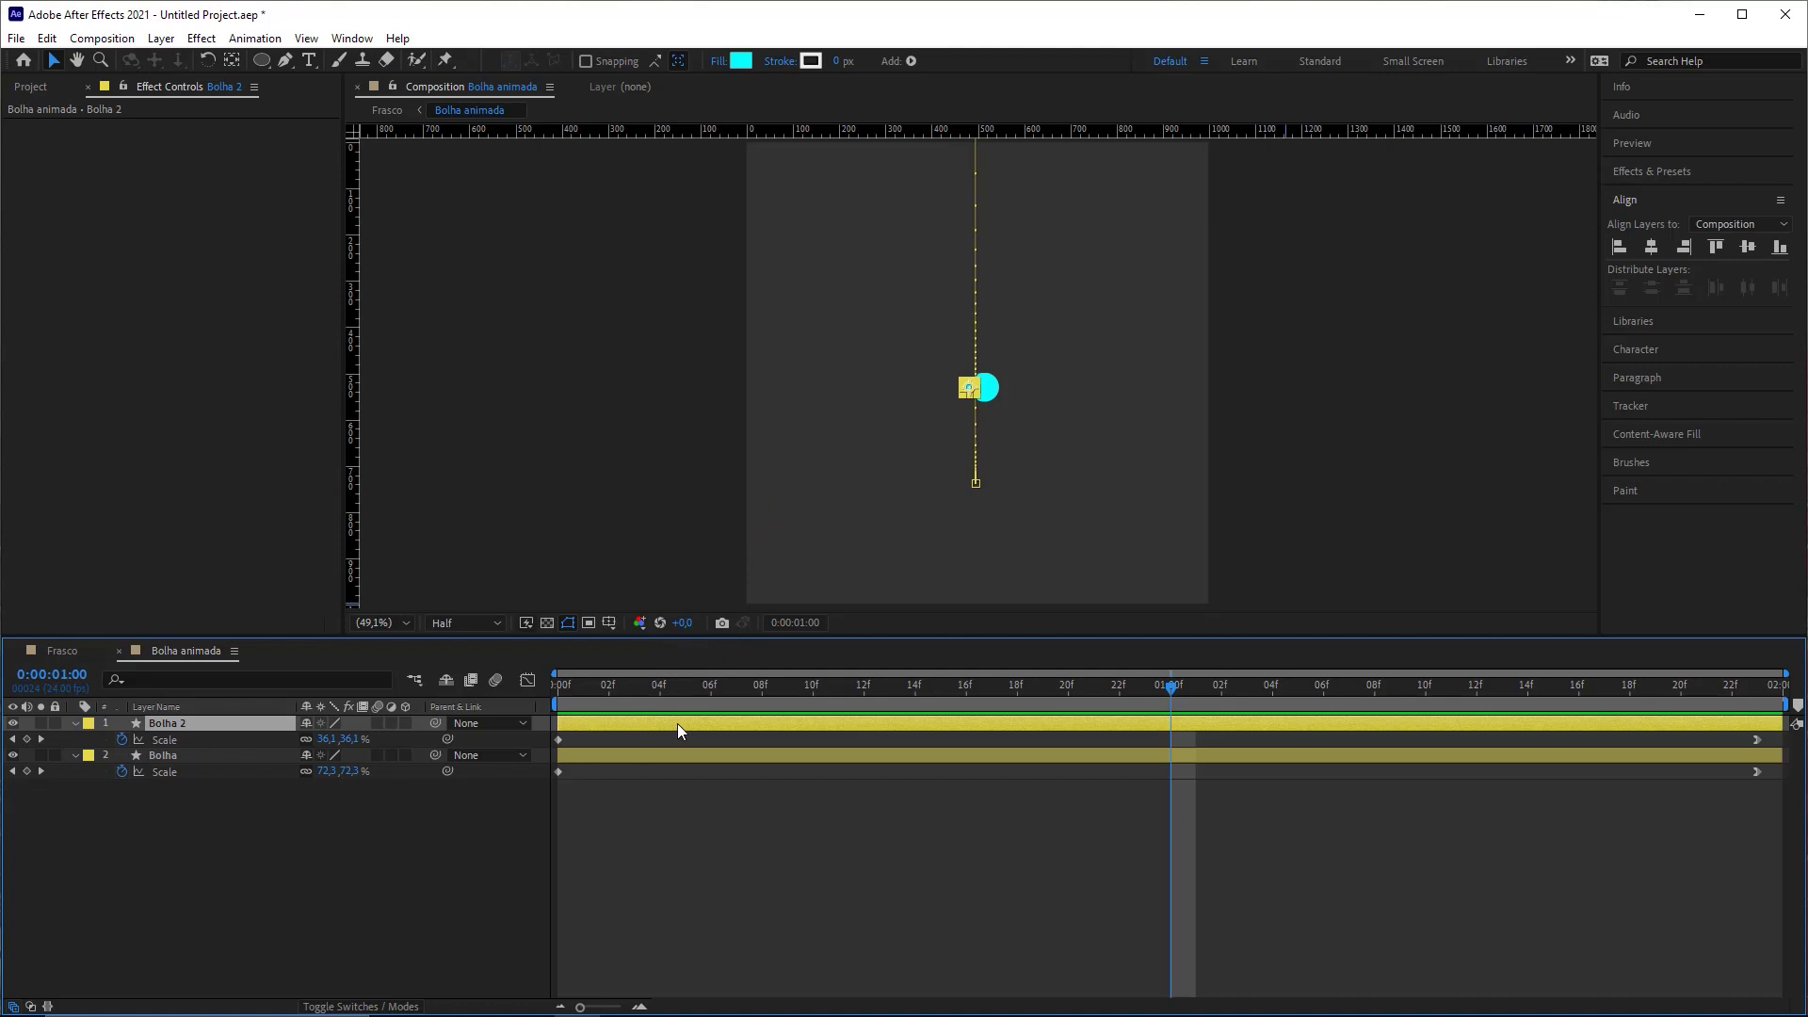
{"action": "left_click_drag", "start_coordinate": [676, 723], "coordinate": [558, 691]}
{"action": "left_click", "coordinate": [861, 838]}
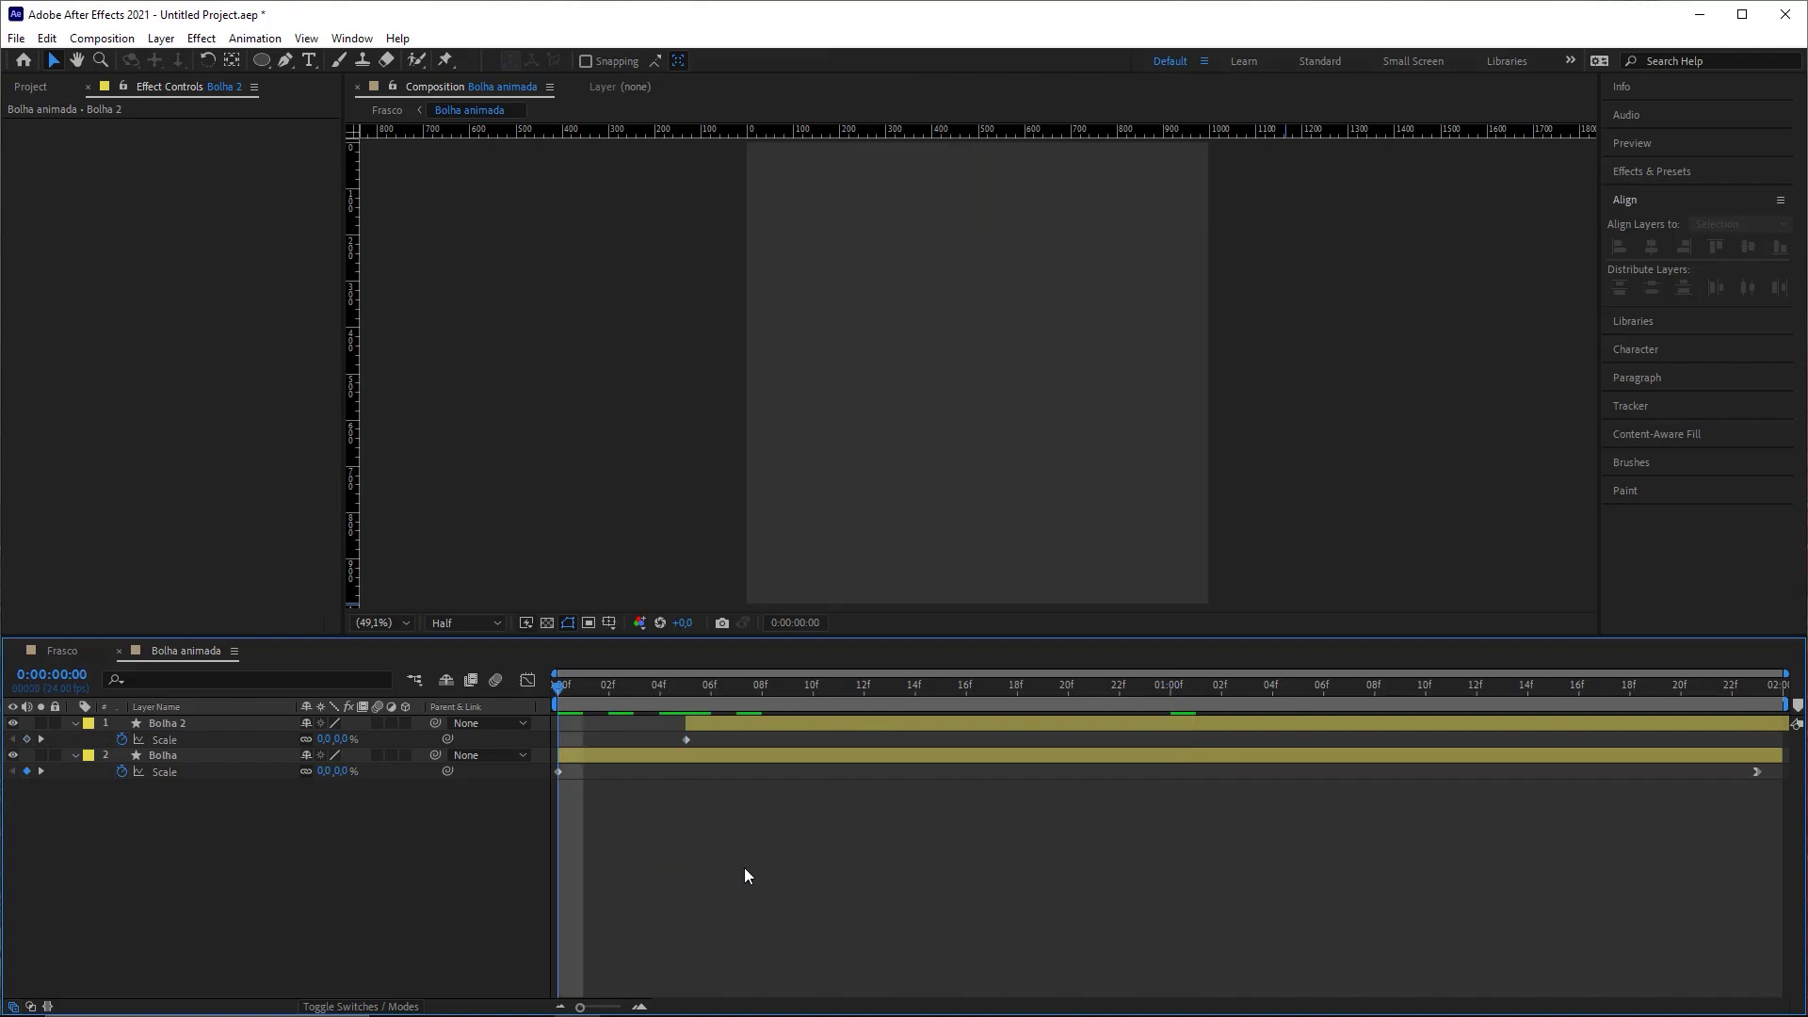
{"action": "key", "text": "space"}
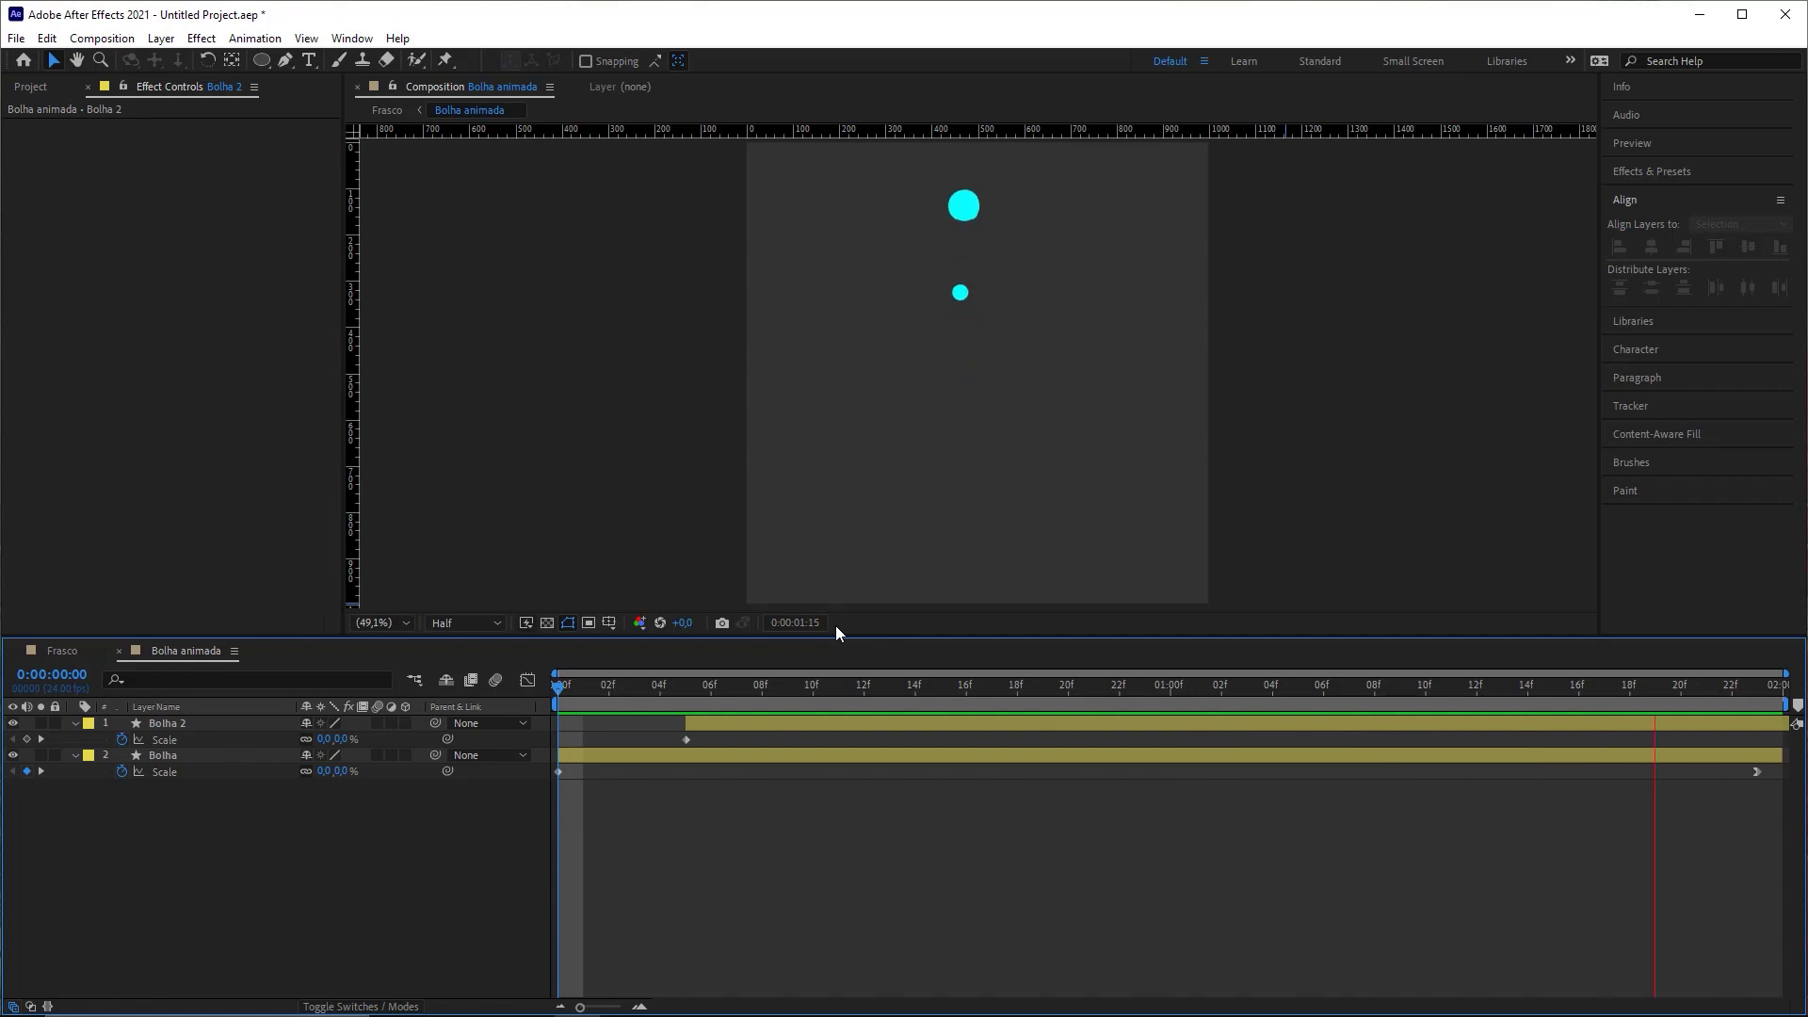
{"action": "key", "text": "space"}
Step: Preview the Frasco composition from the first frame and check both bubbles' path through the flask neck around 0:00:01:06
{"action": "left_click_drag", "start_coordinate": [383, 333], "coordinate": [78, 649]}
{"action": "left_click", "coordinate": [75, 650]}
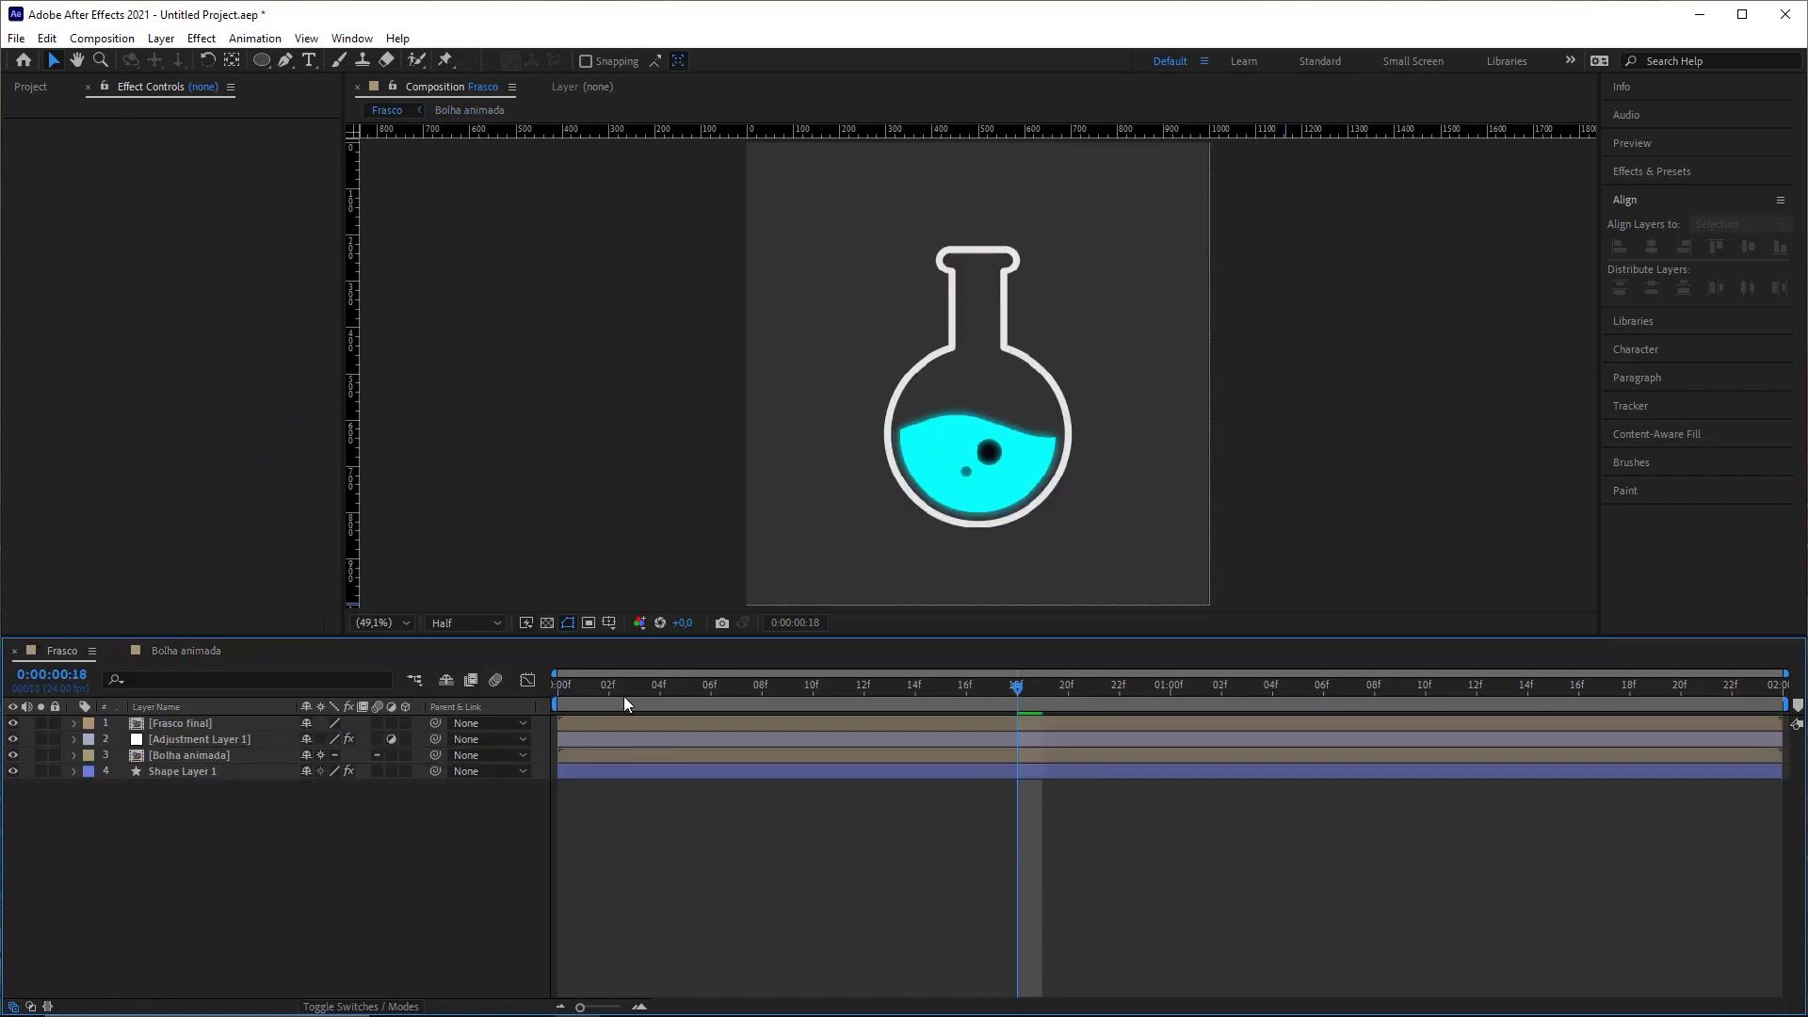
{"action": "left_click_drag", "start_coordinate": [624, 697], "coordinate": [473, 730]}
{"action": "key", "text": "space"}
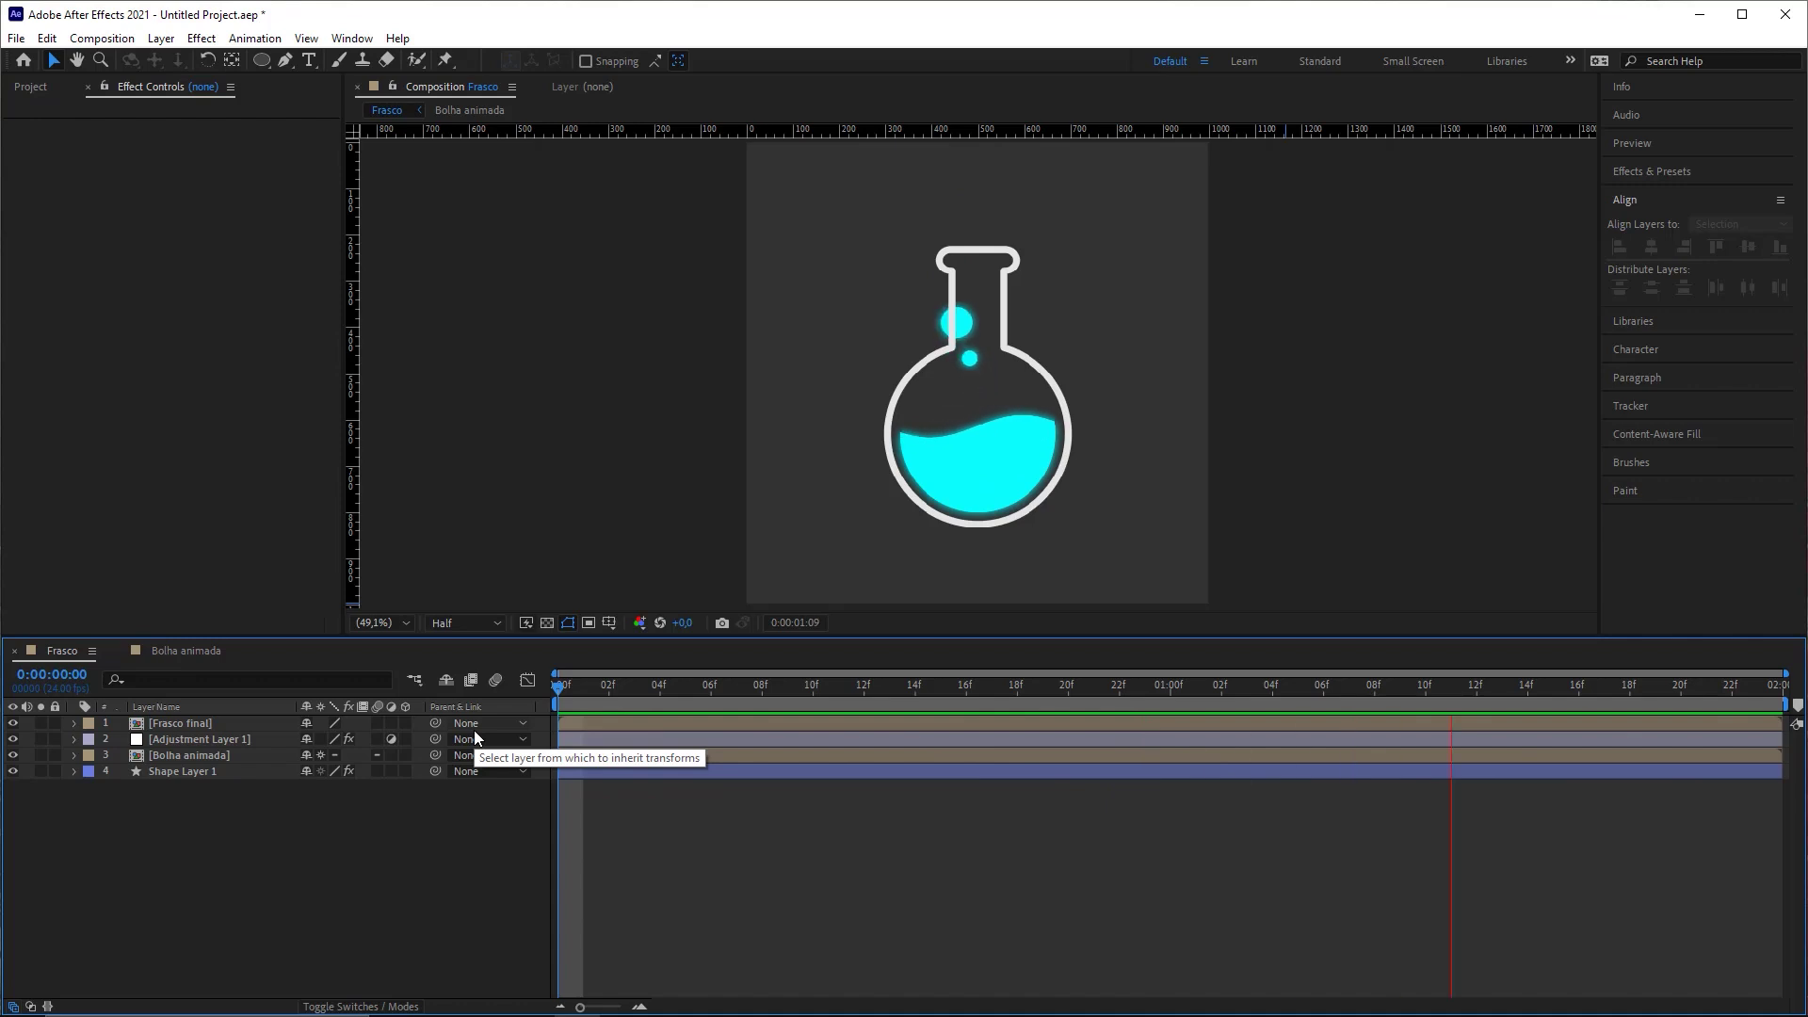
{"action": "key", "text": "space"}
{"action": "left_click_drag", "start_coordinate": [783, 695], "coordinate": [1323, 673]}
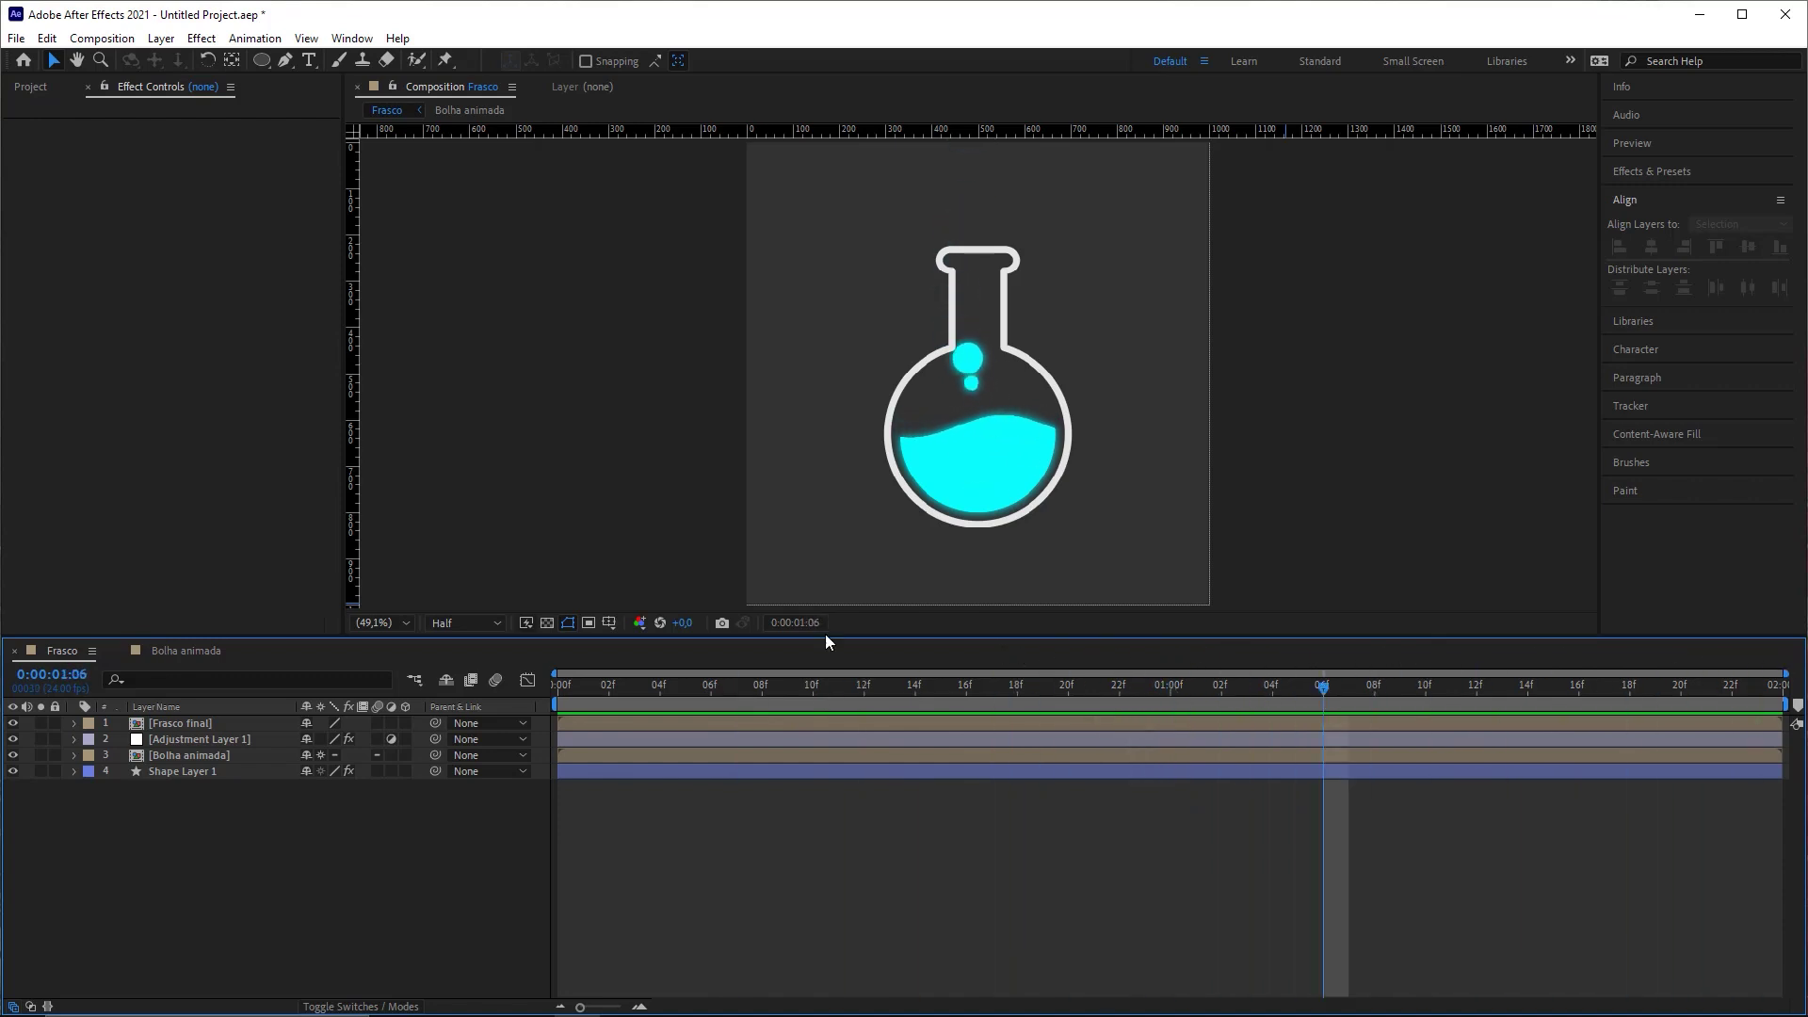
Step: Reveal the X Position expressions of both Bolha and Bolha 2 in the Bolha animada composition
{"action": "left_click", "coordinate": [166, 653]}
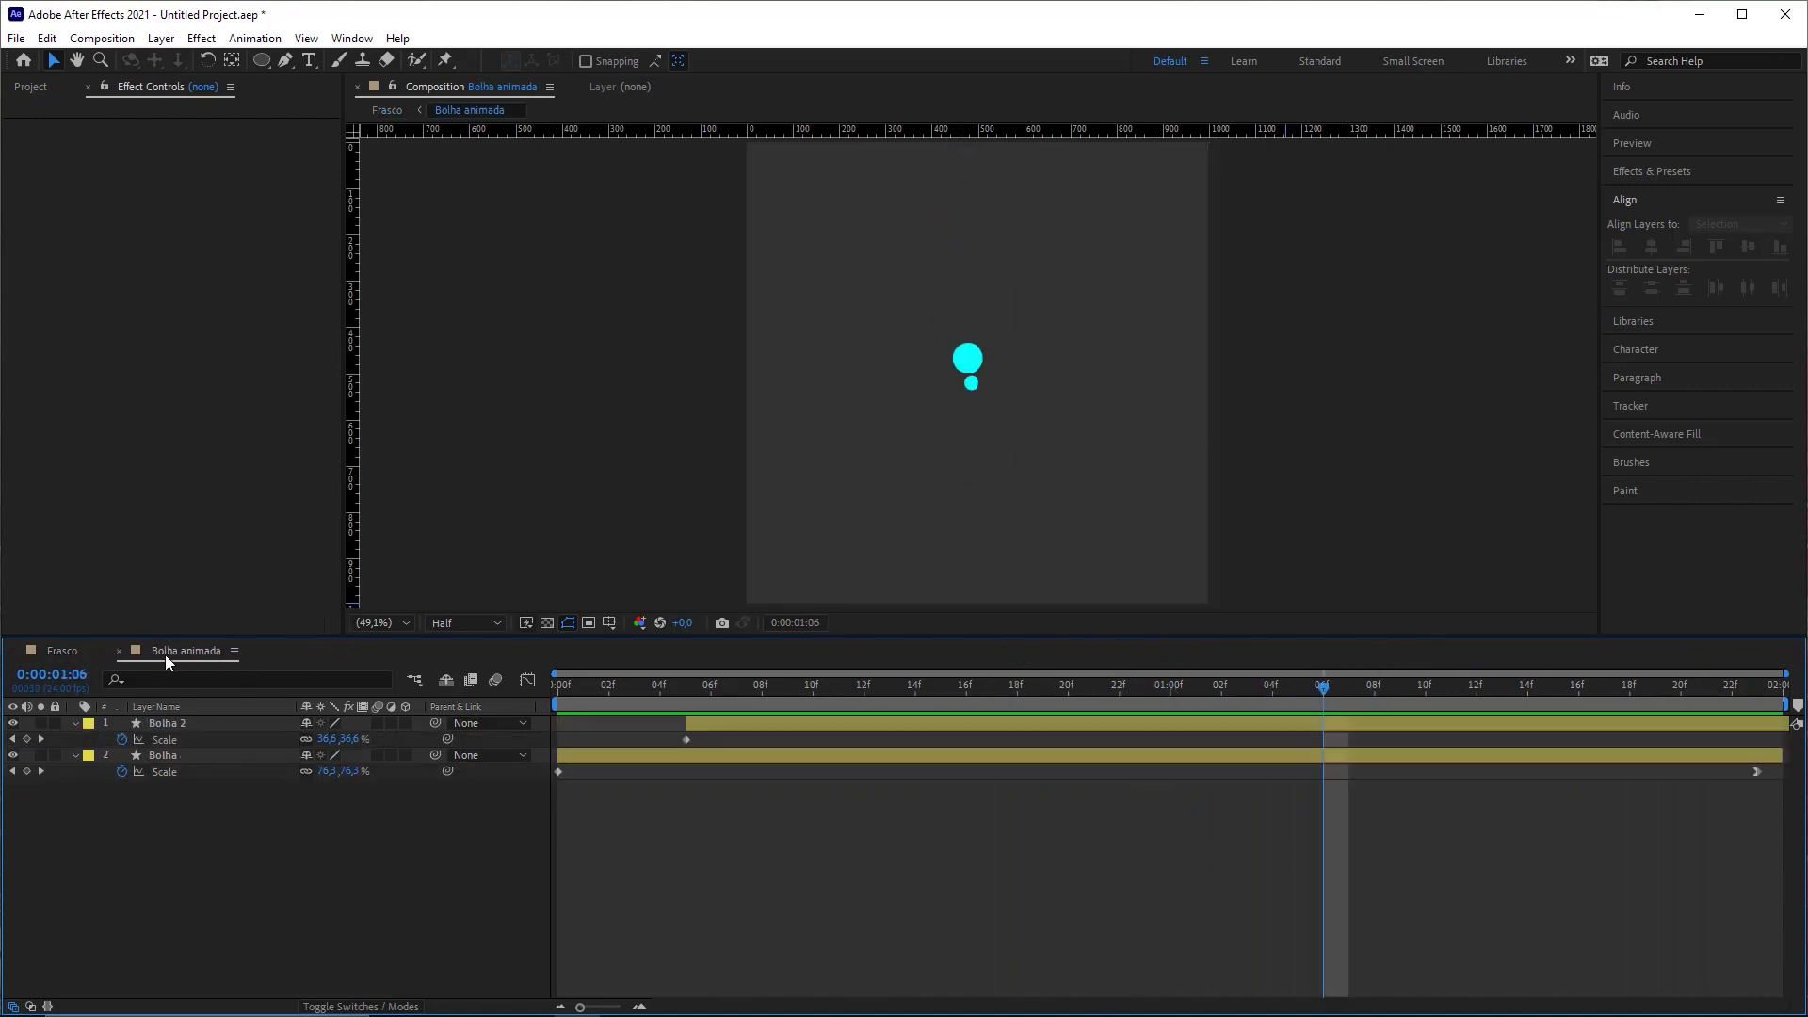
{"action": "left_click", "coordinate": [186, 724]}
{"action": "left_click", "coordinate": [173, 754], "text": "ctrl"}
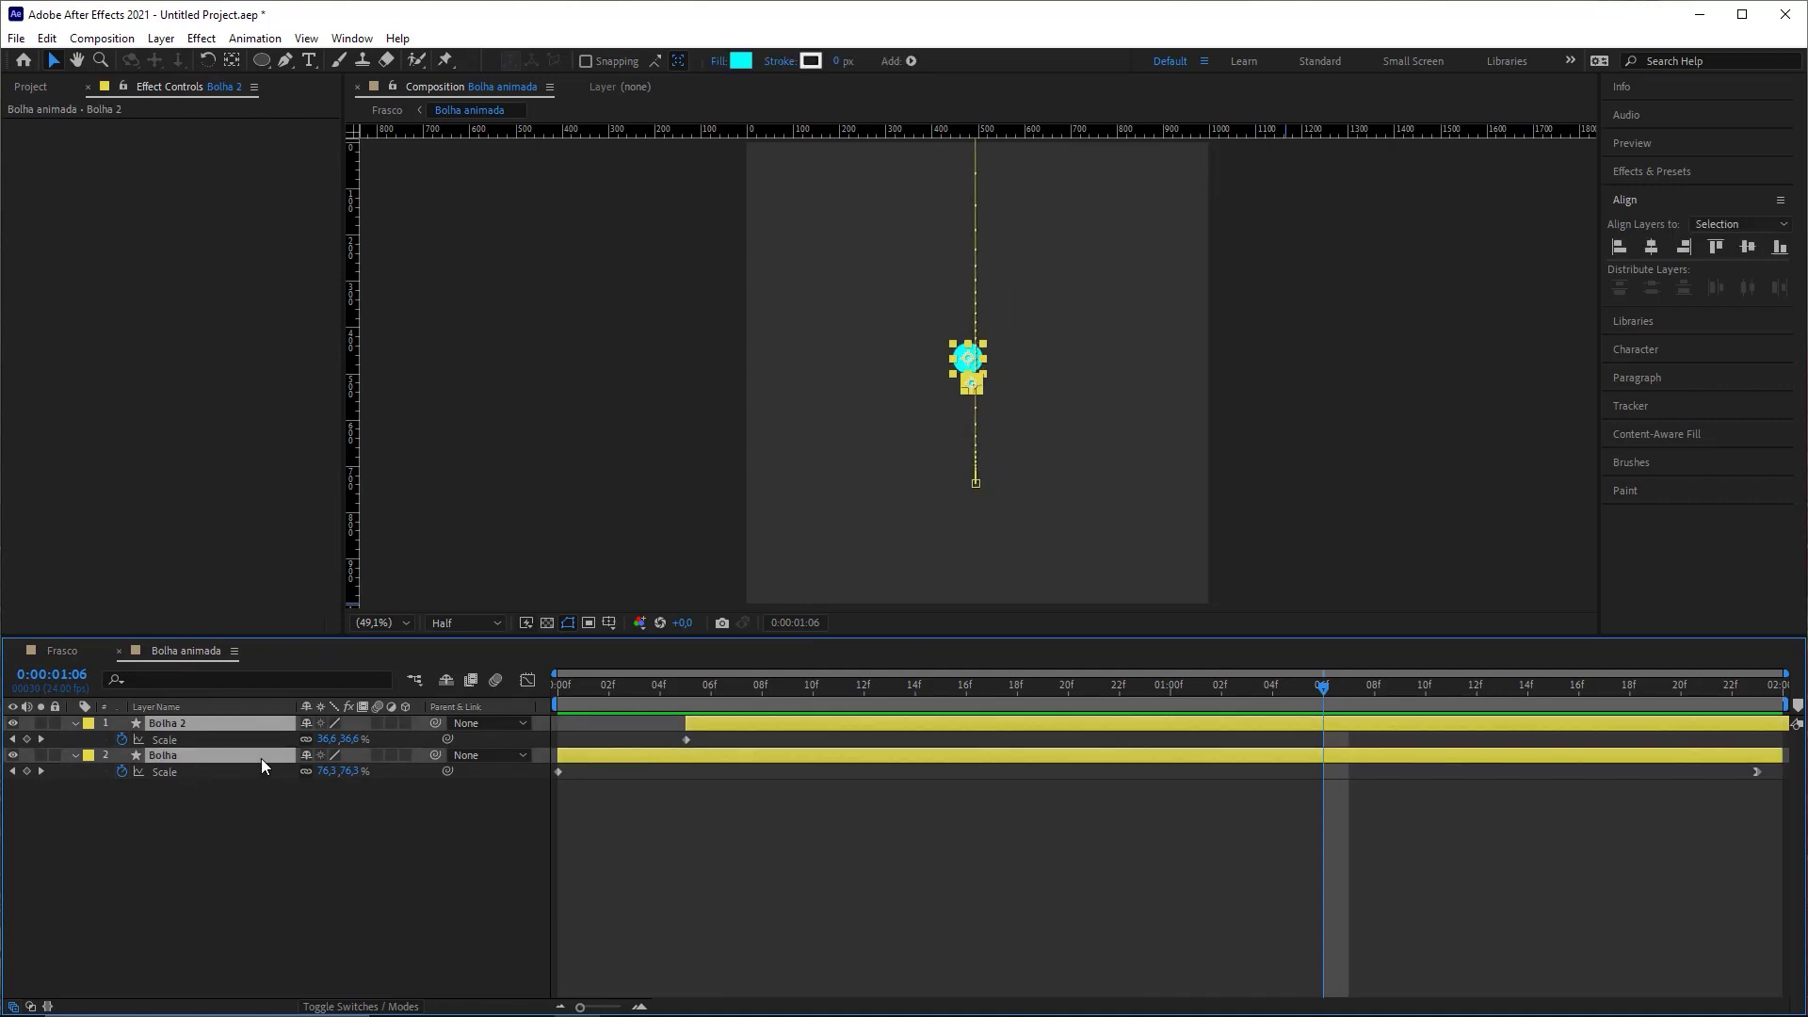
{"action": "key", "text": "s"}
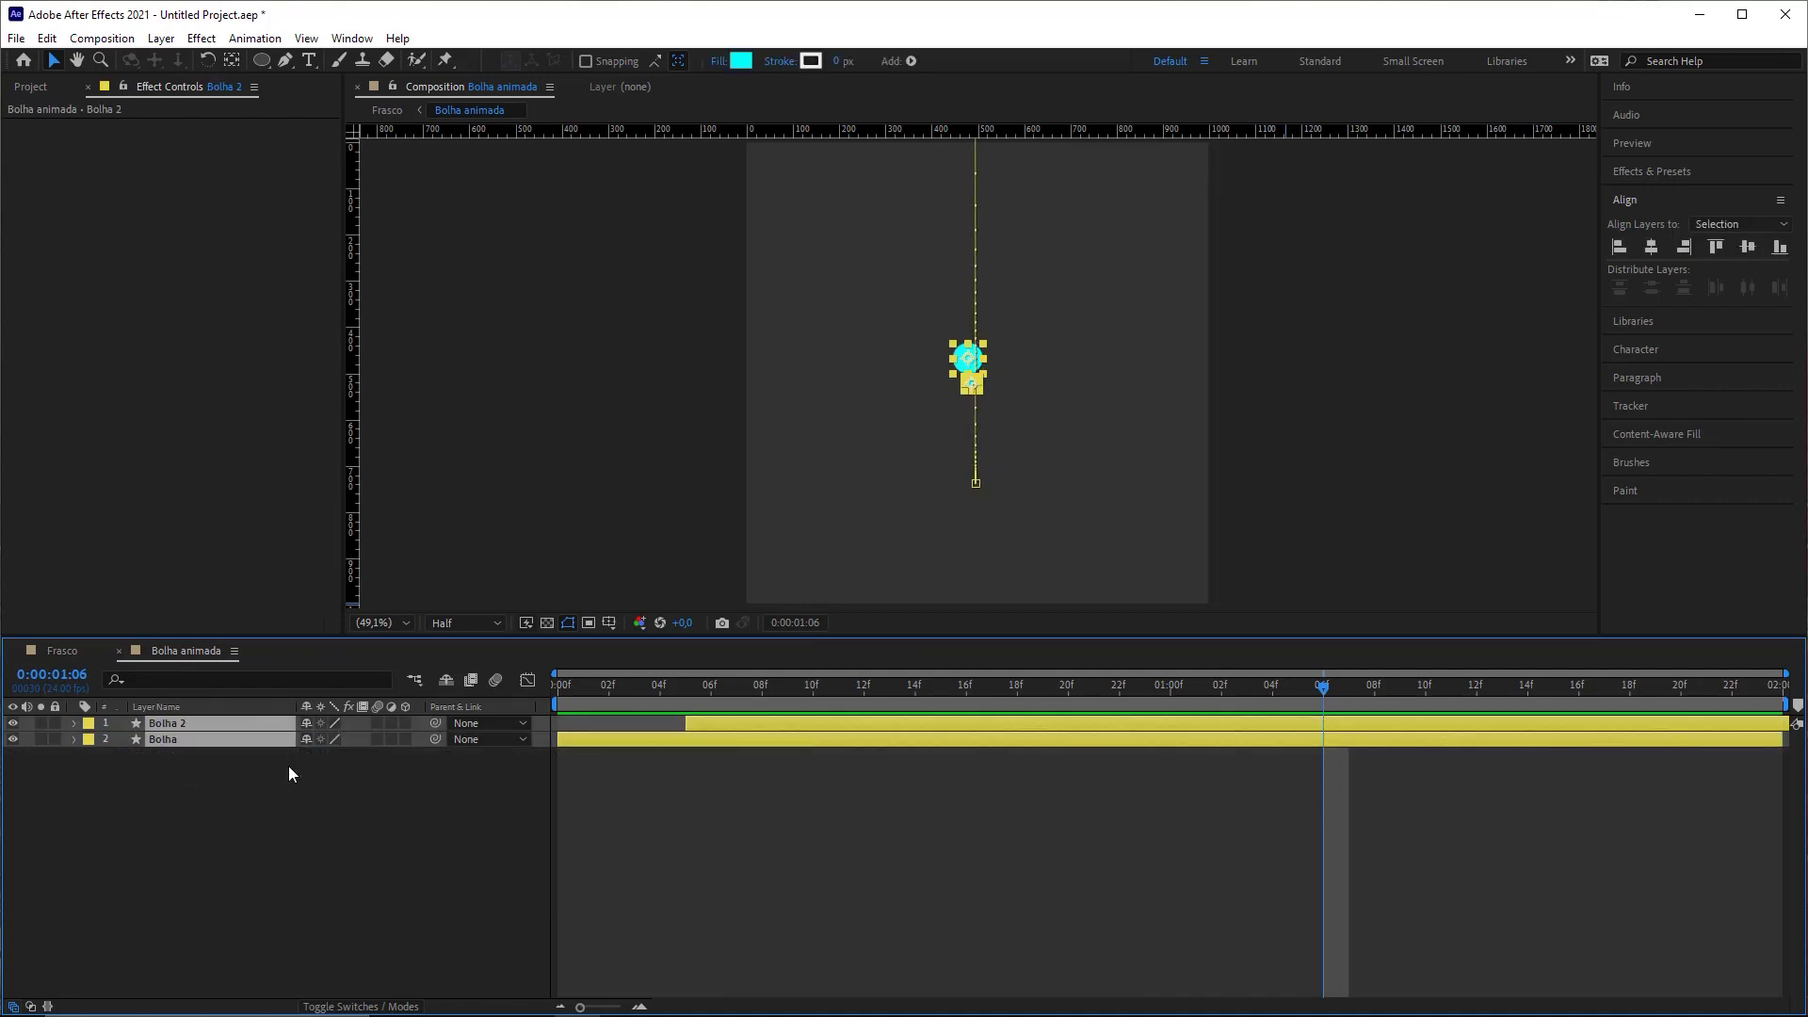
{"action": "key", "text": "e"}
{"action": "key", "text": "e"}
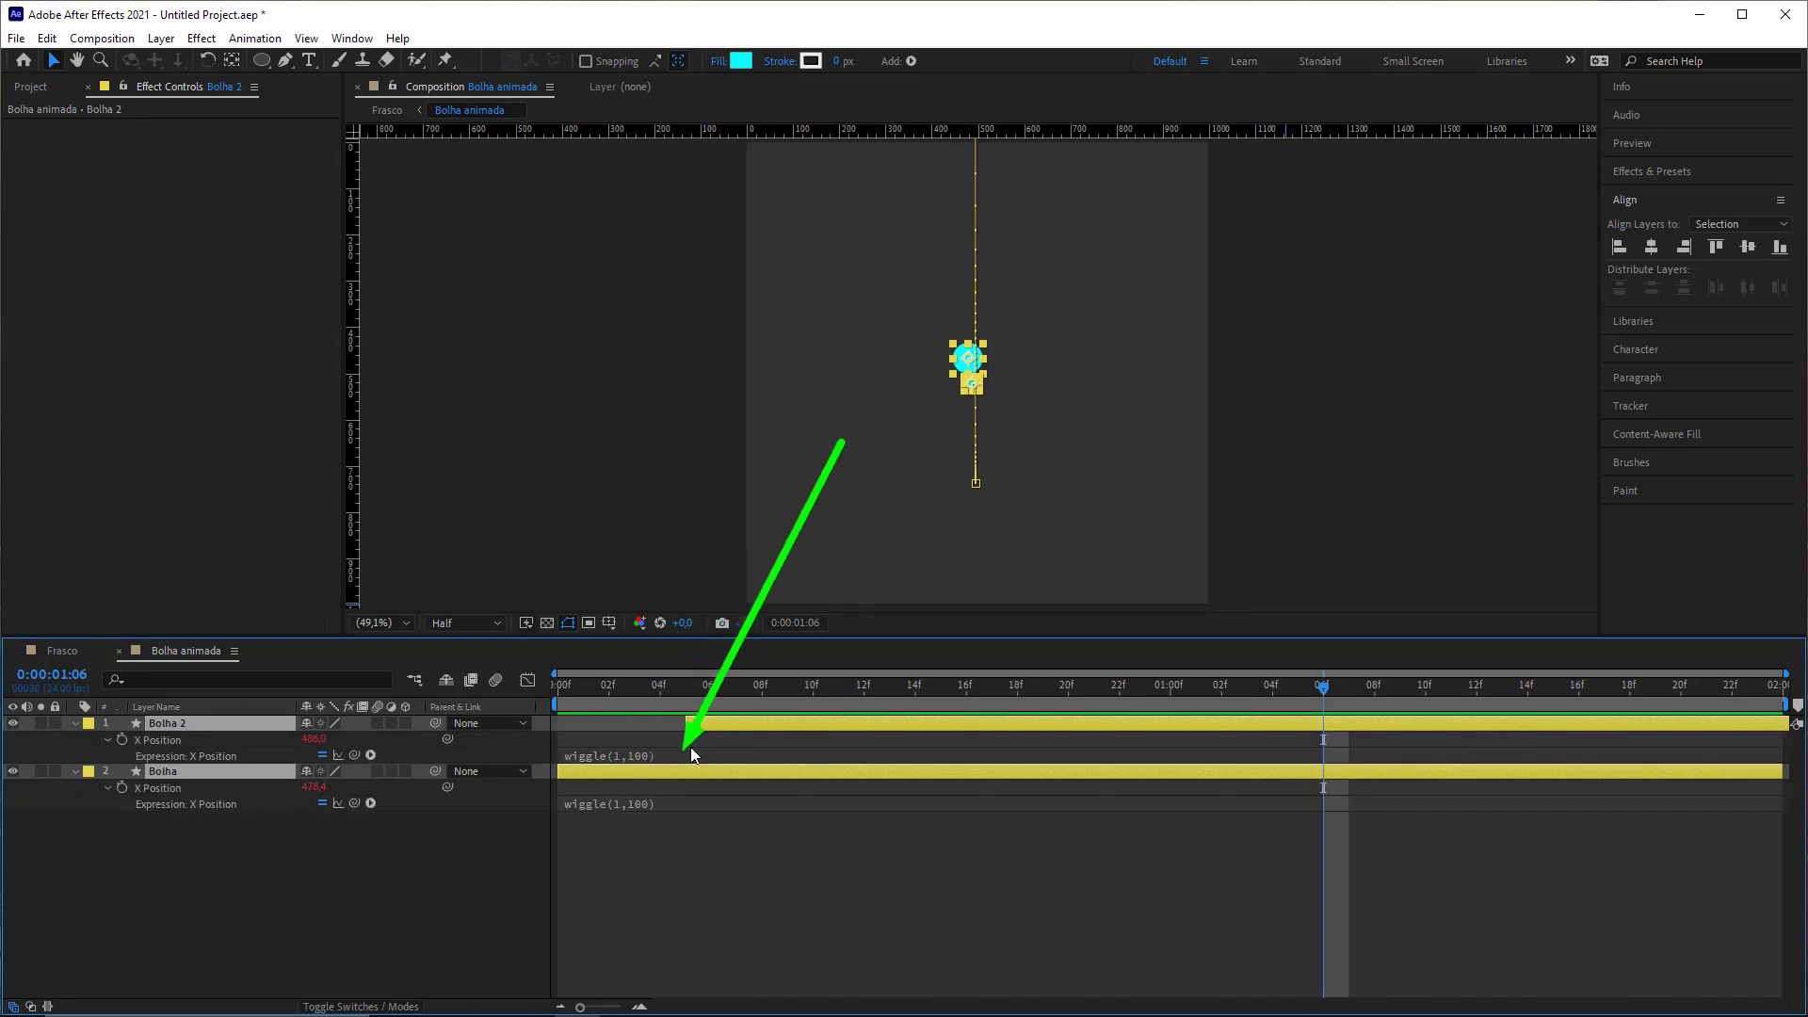
Step: Change the X Position expressions of Bolha and Bolha 2 to wiggle(1,50)
{"action": "left_click", "coordinate": [645, 803]}
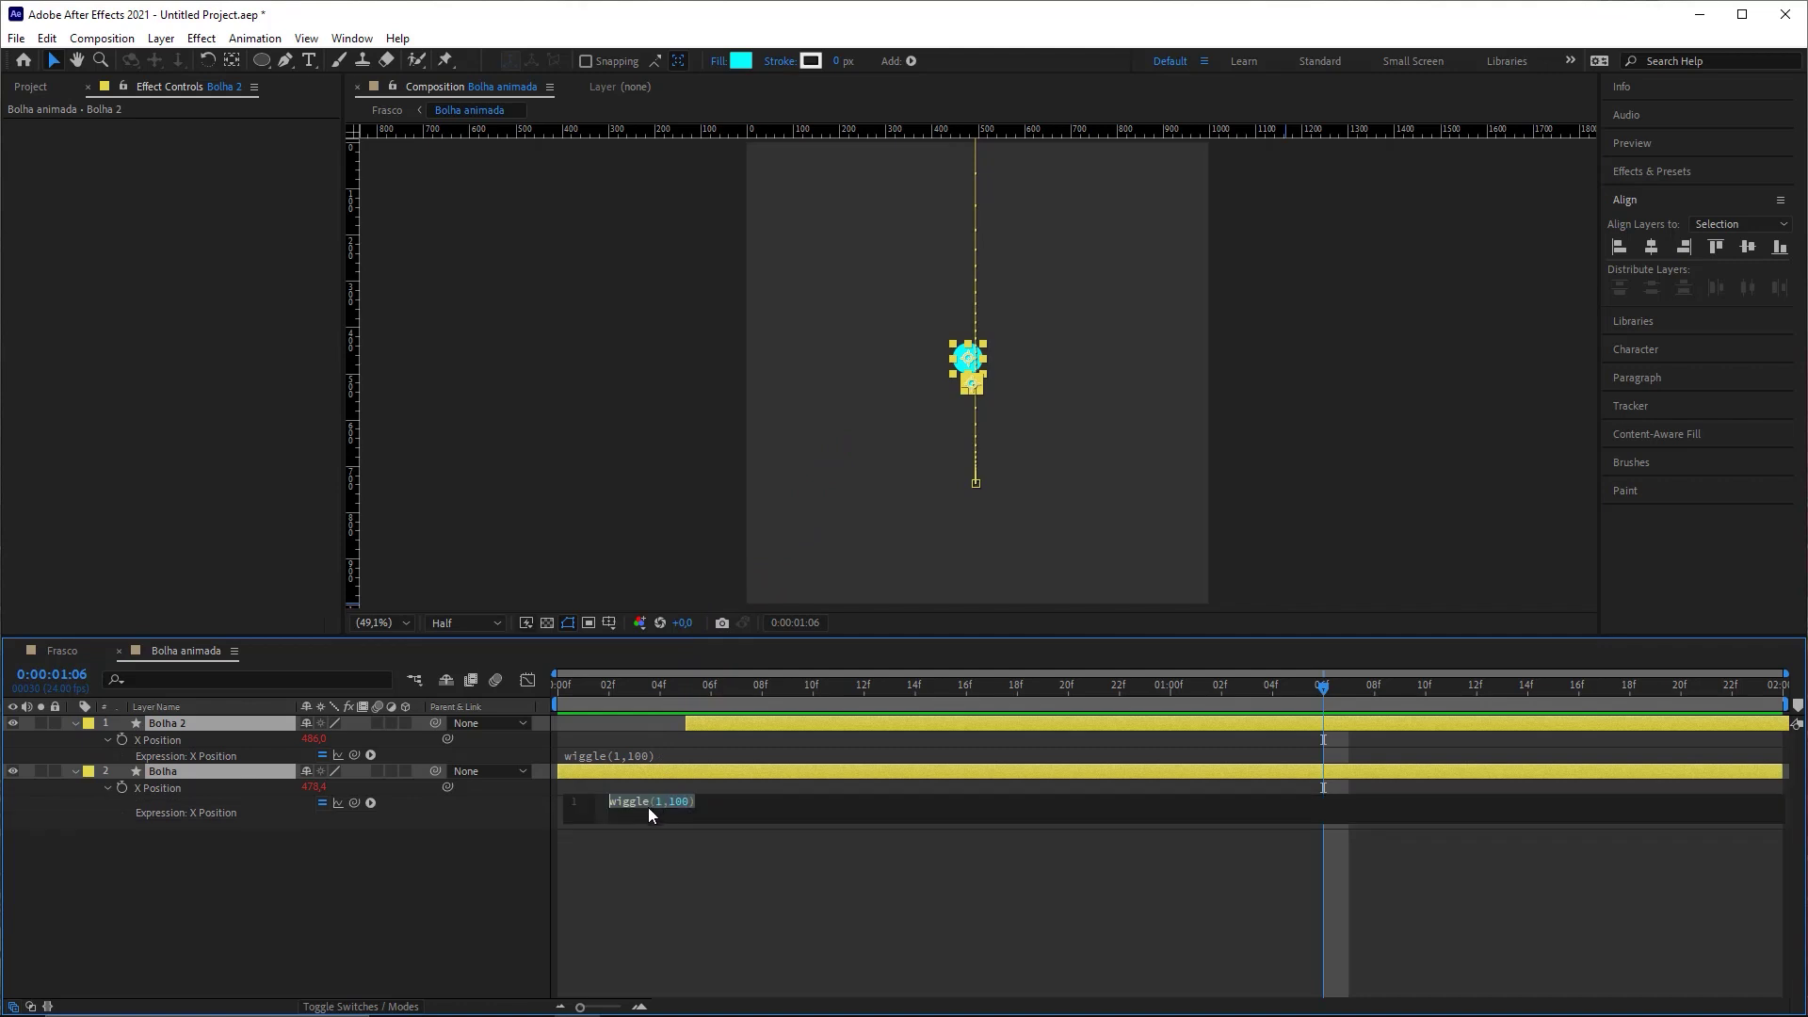
{"action": "double_click", "coordinate": [676, 805]}
{"action": "type", "text": "50"}
{"action": "left_click", "coordinate": [662, 757]}
{"action": "double_click", "coordinate": [676, 757]}
{"action": "type", "text": "50"}
{"action": "key", "text": "KP_Enter"}
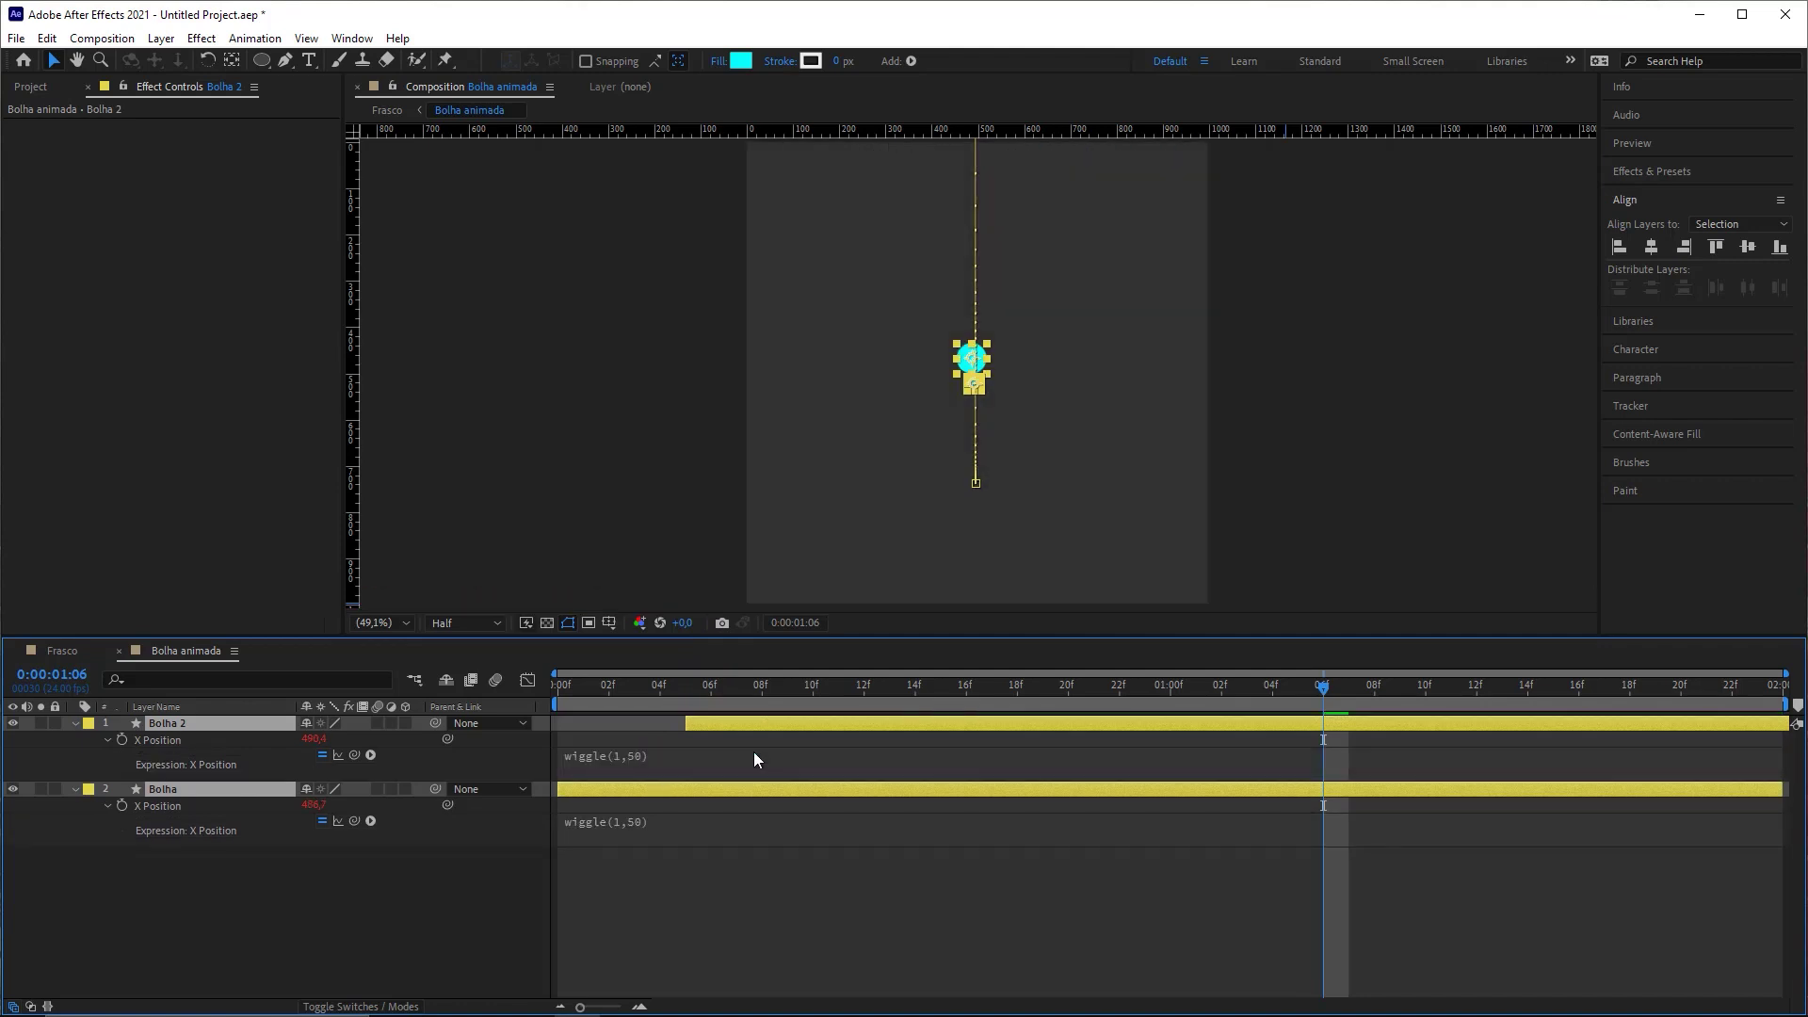
{"action": "left_click", "coordinate": [429, 761]}
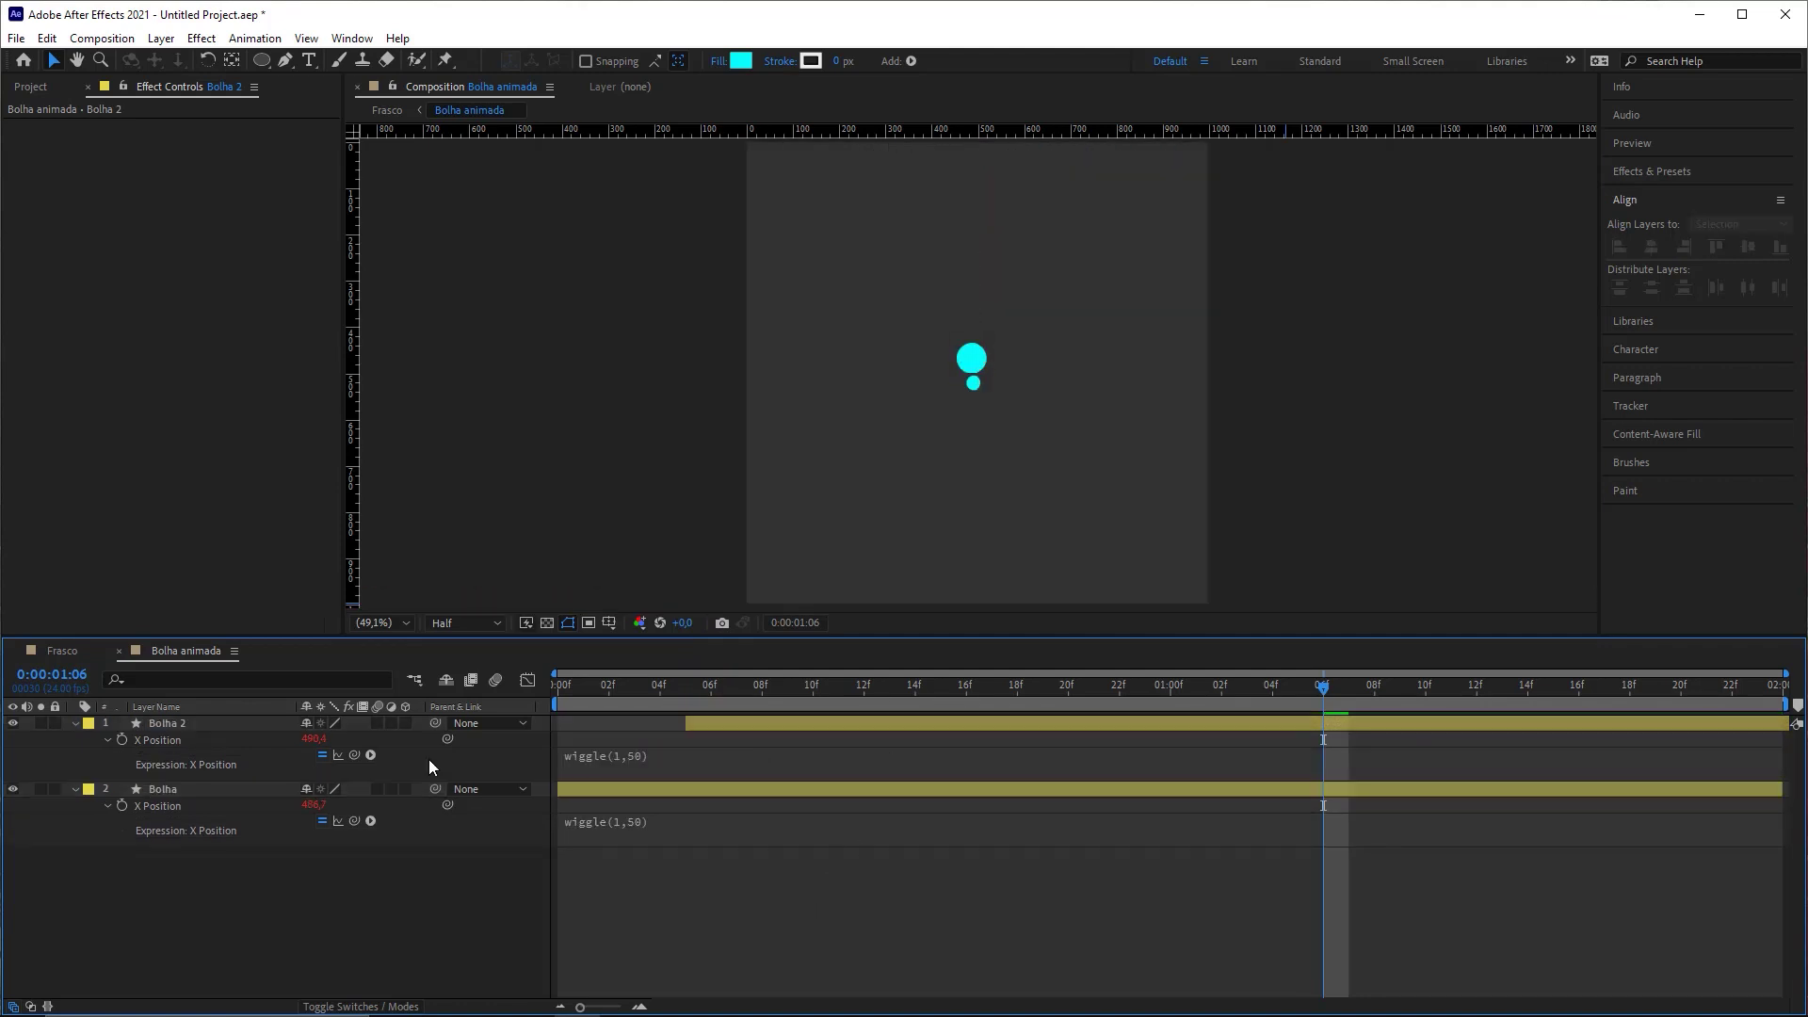
Step: Preview the Frasco composition with the narrower bubble wiggle and show the project's list of compositions
{"action": "left_click", "coordinate": [77, 650]}
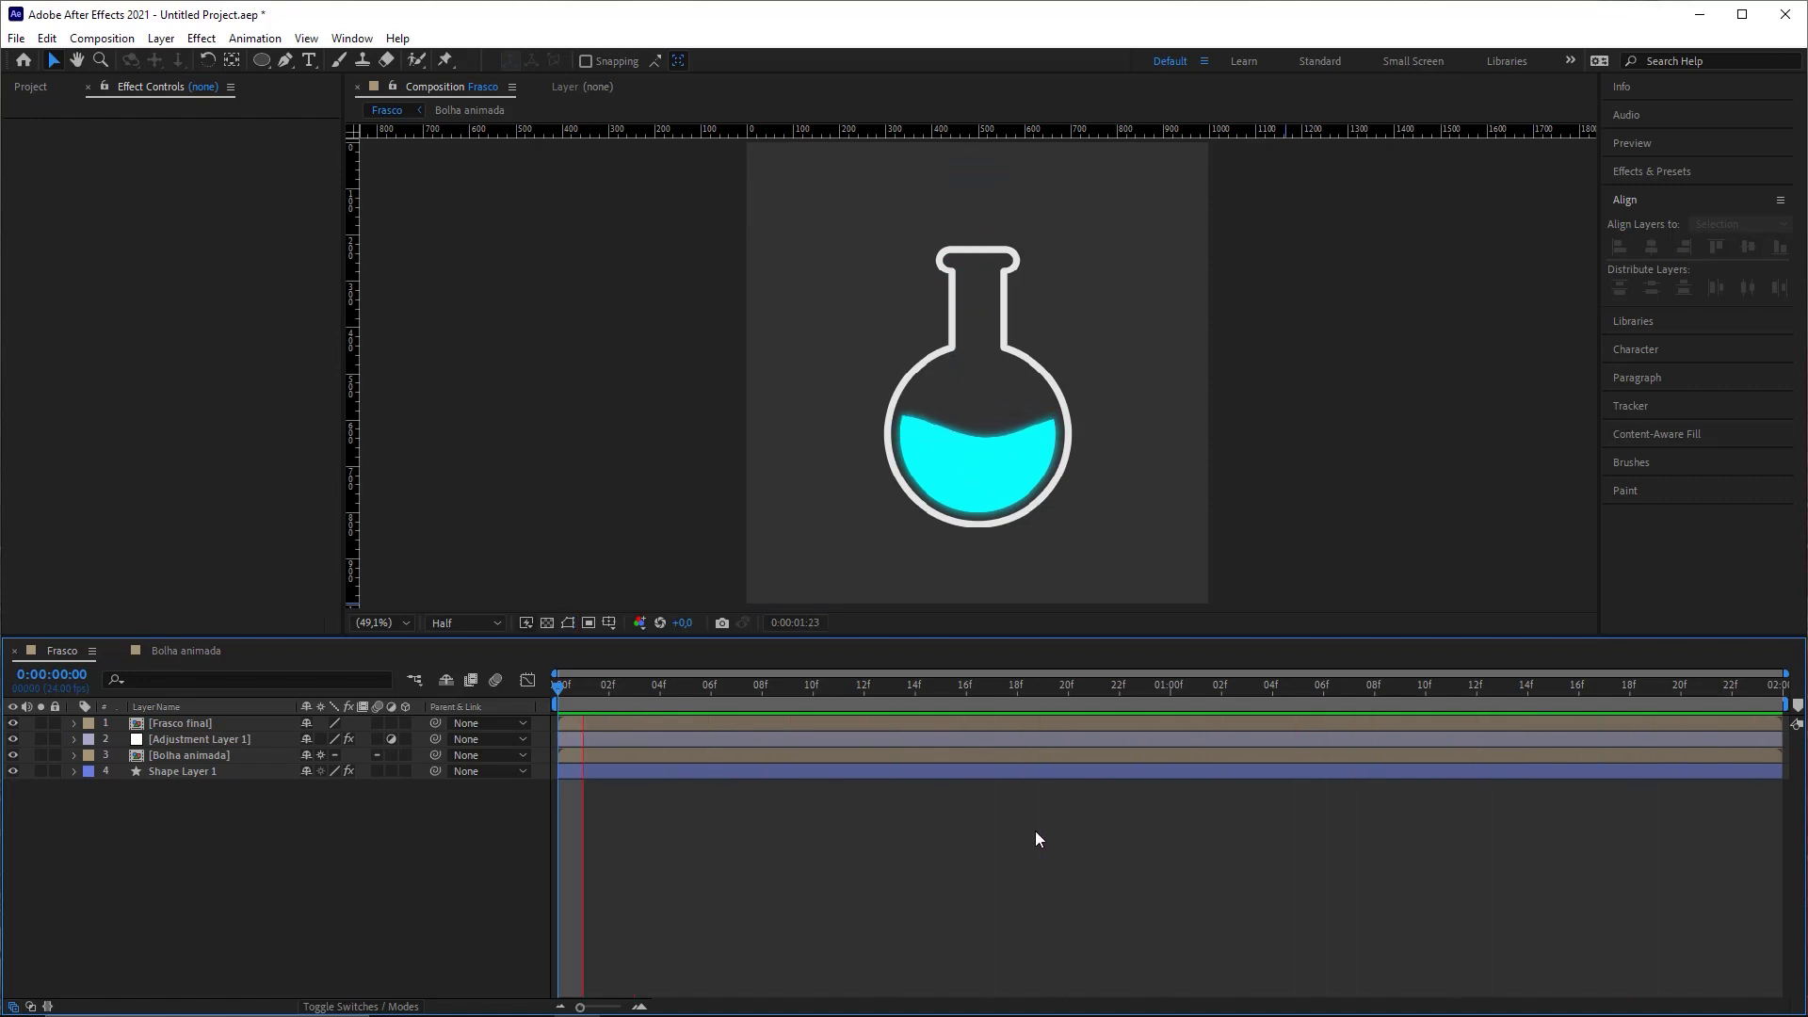
{"action": "left_click", "coordinate": [42, 87]}
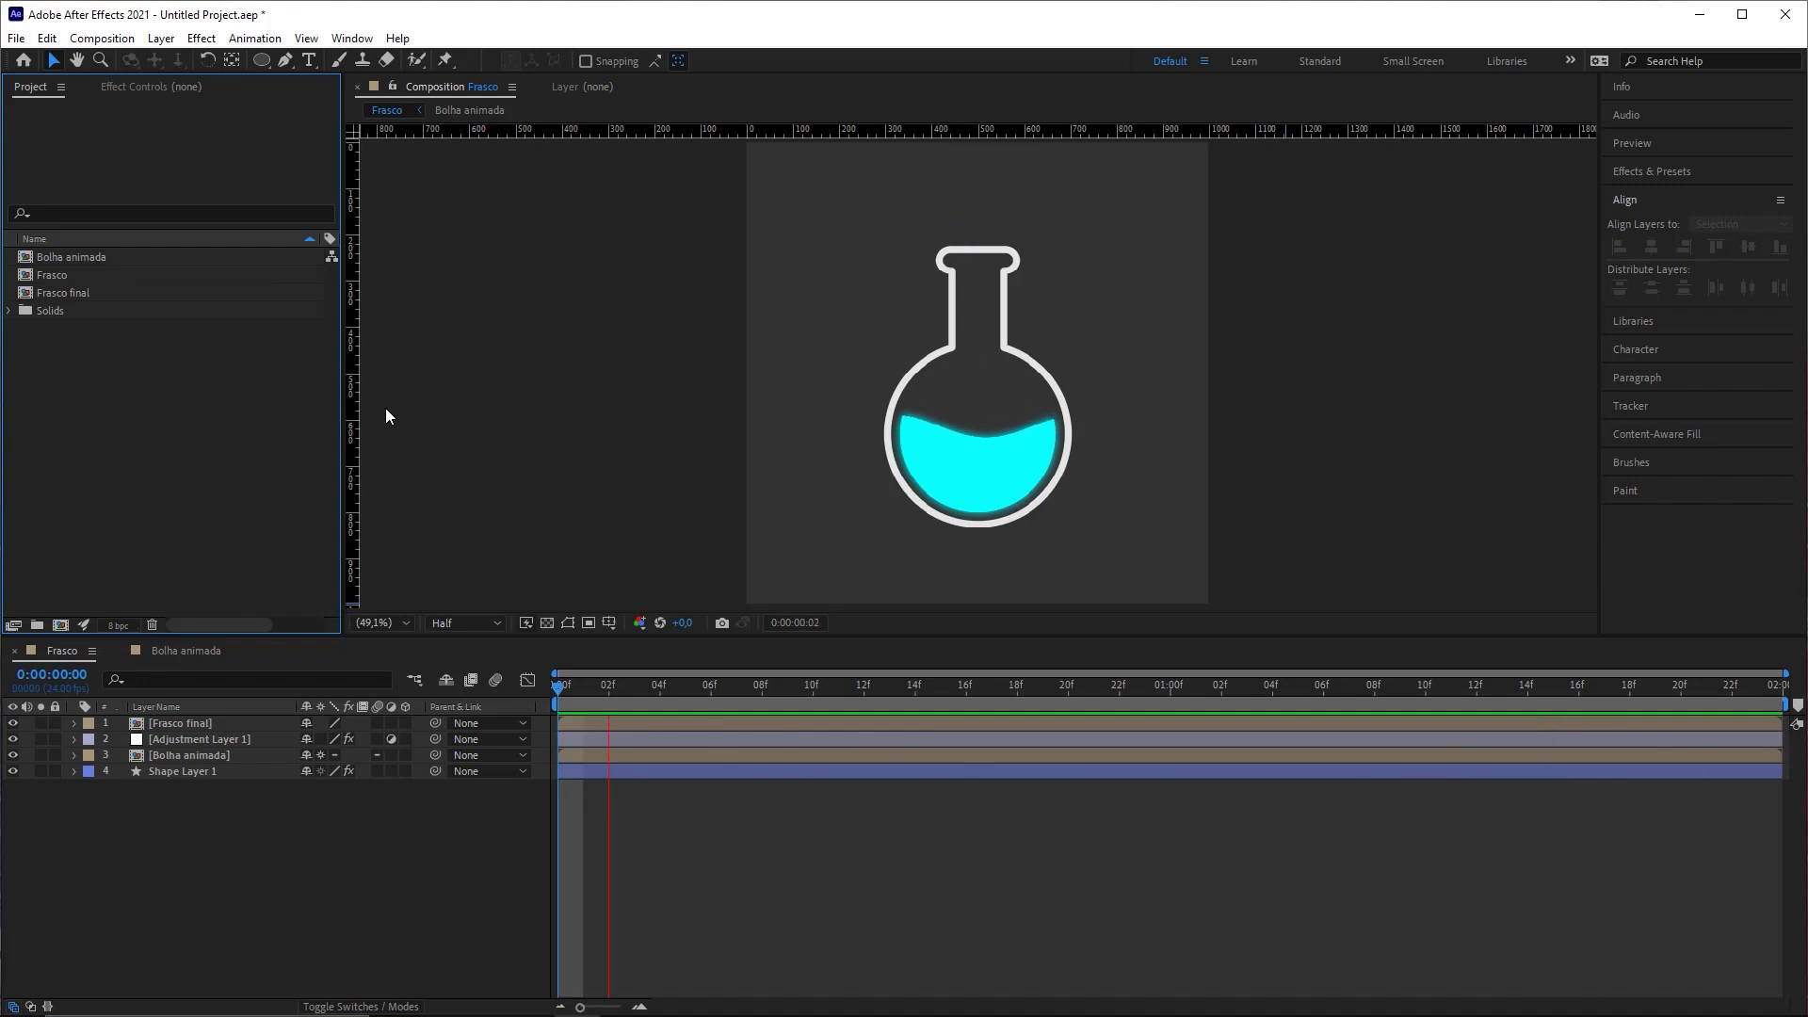
{"action": "left_click", "coordinate": [778, 847]}
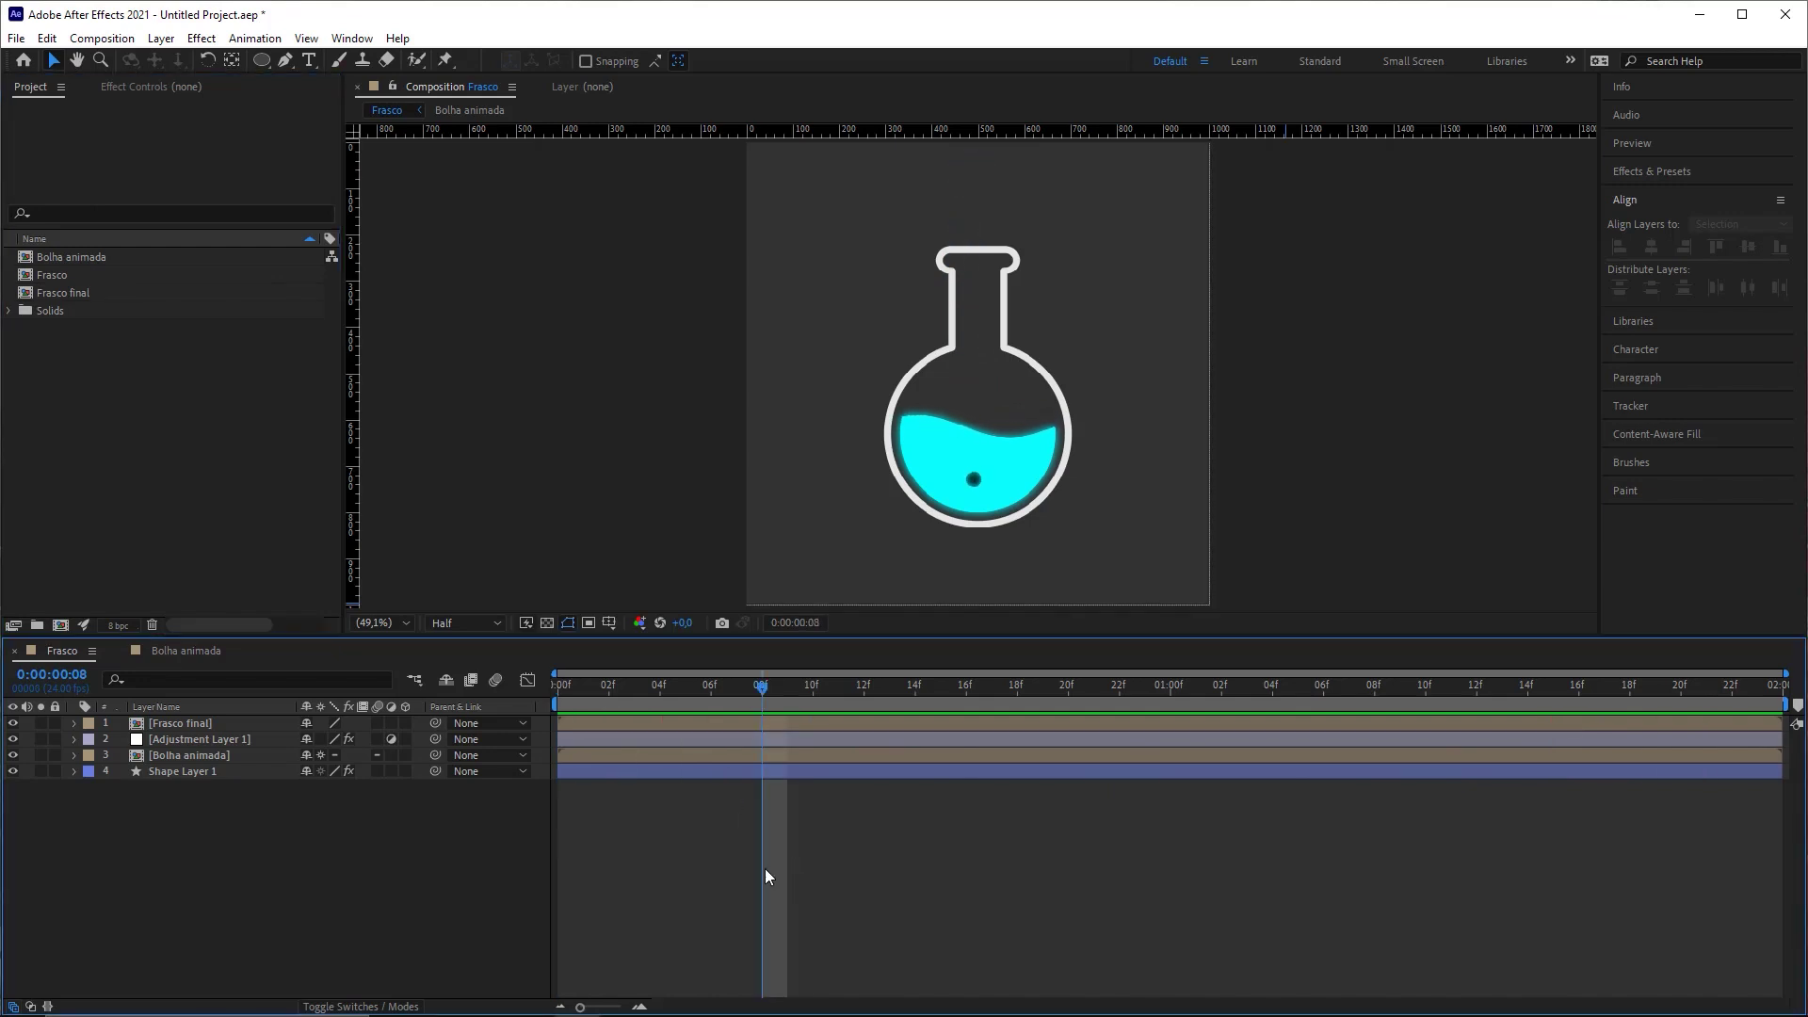